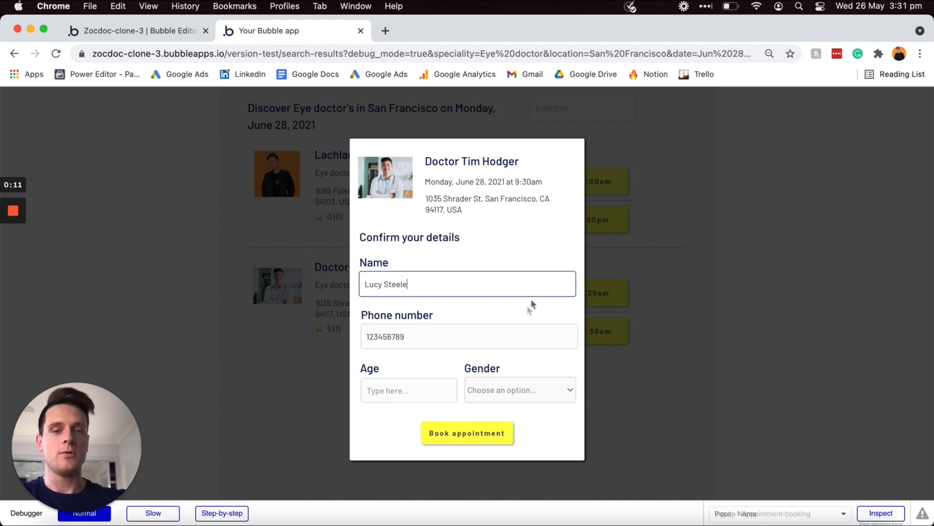
# Step: Choose Male as the gender, enter age 25, and book the appointment
pyautogui.click(499, 398)
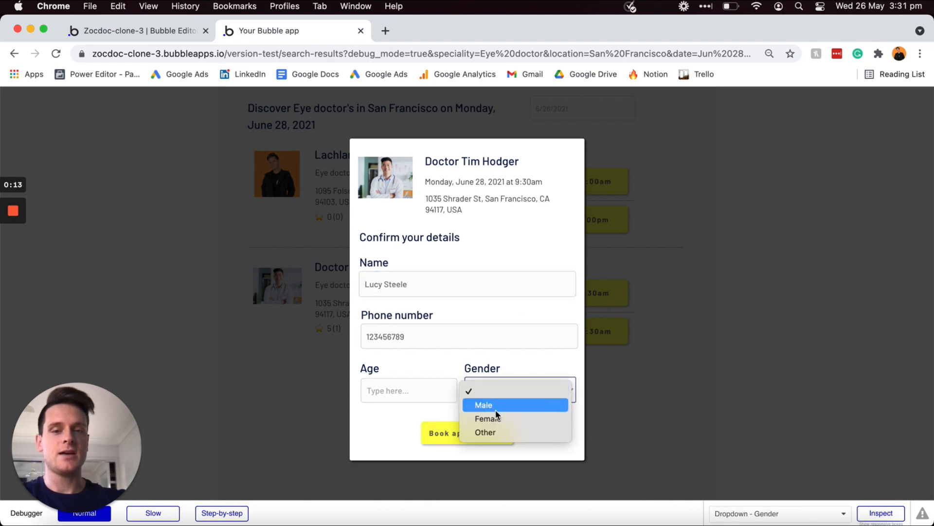
pyautogui.click(492, 405)
pyautogui.click(438, 389)
pyautogui.write('25')
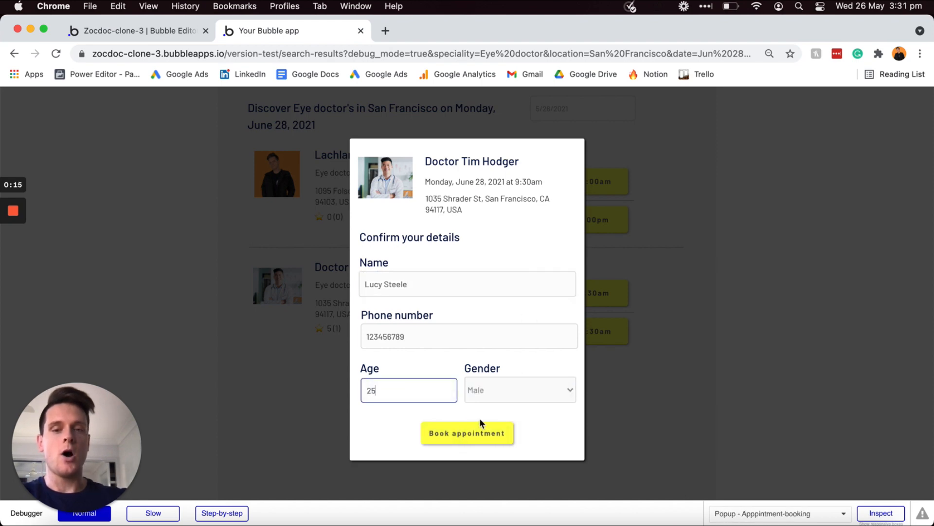
pyautogui.click(478, 434)
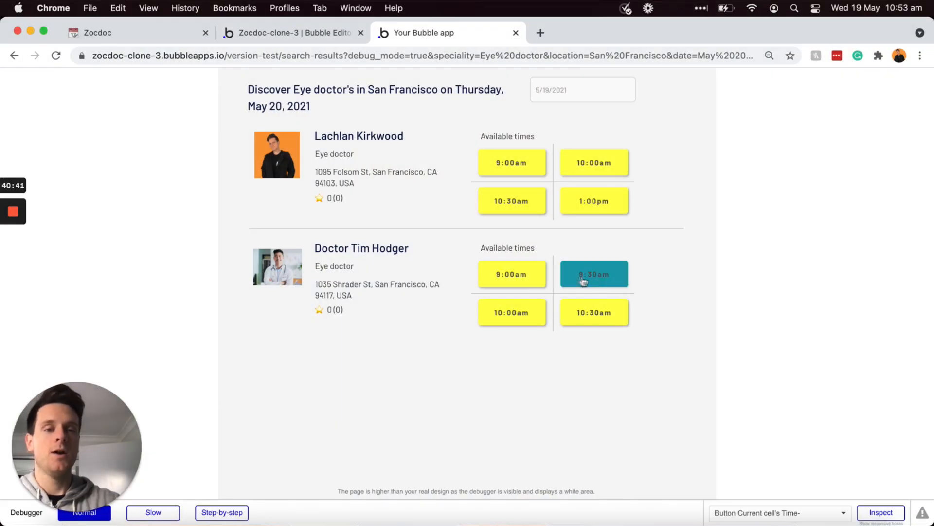
pyautogui.click(598, 281)
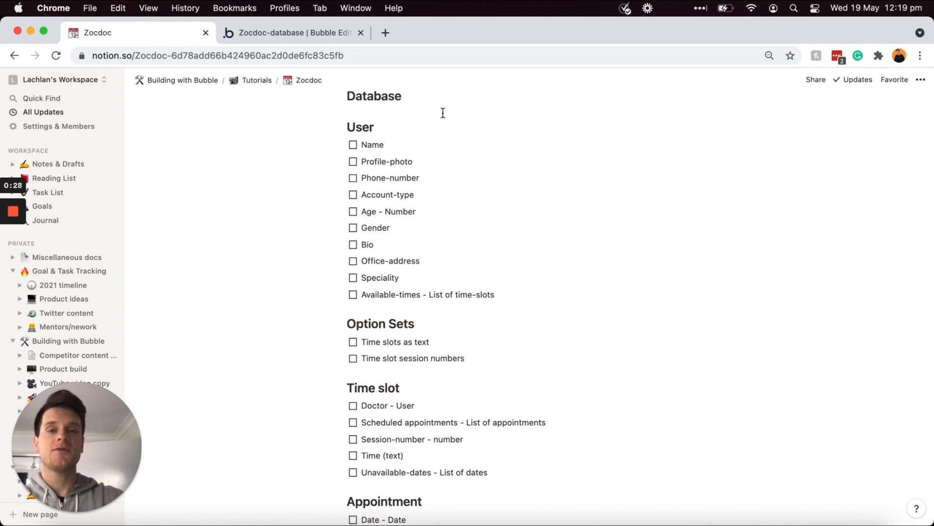
pyautogui.scroll(-2, 399, 128)
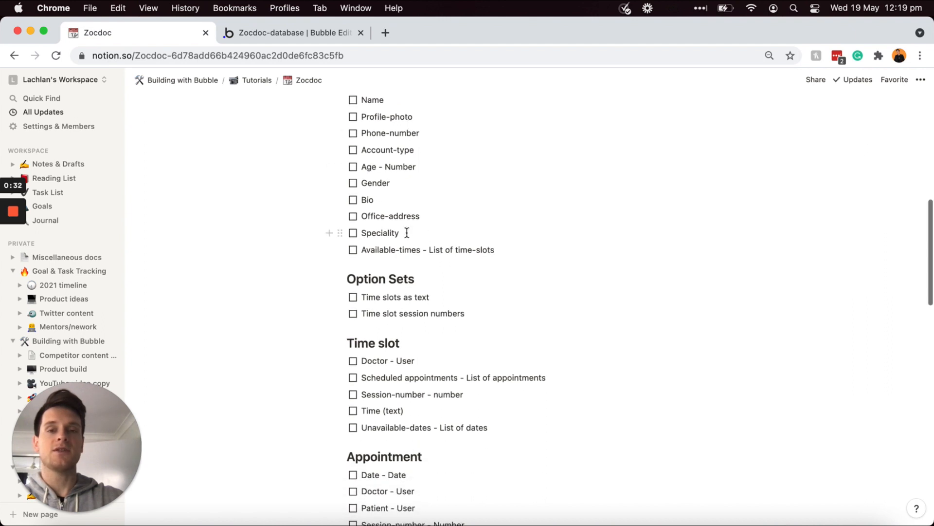
pyautogui.scroll(-10, 408, 233)
pyautogui.scroll(-9, 405, 233)
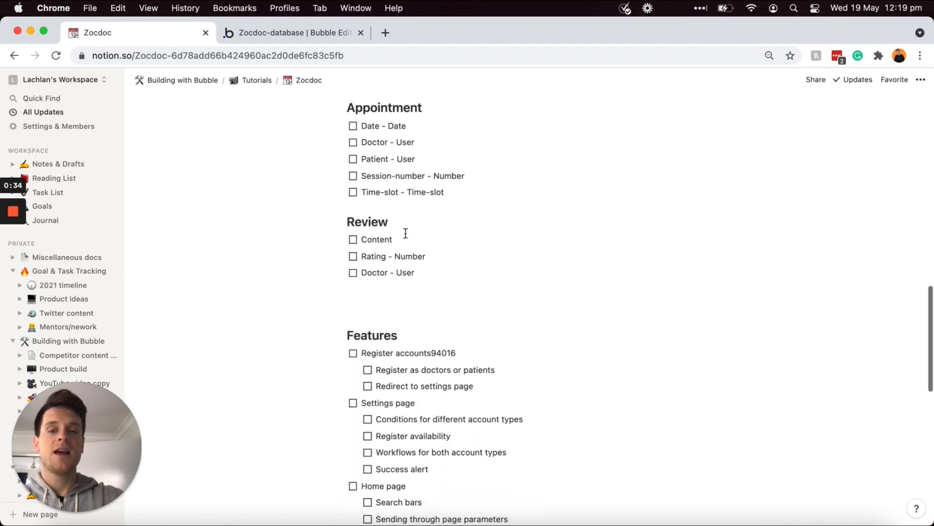
pyautogui.click(418, 372)
pyautogui.scroll(-5, 418, 380)
pyautogui.scroll(10, 507, 299)
pyautogui.scroll(9, 508, 300)
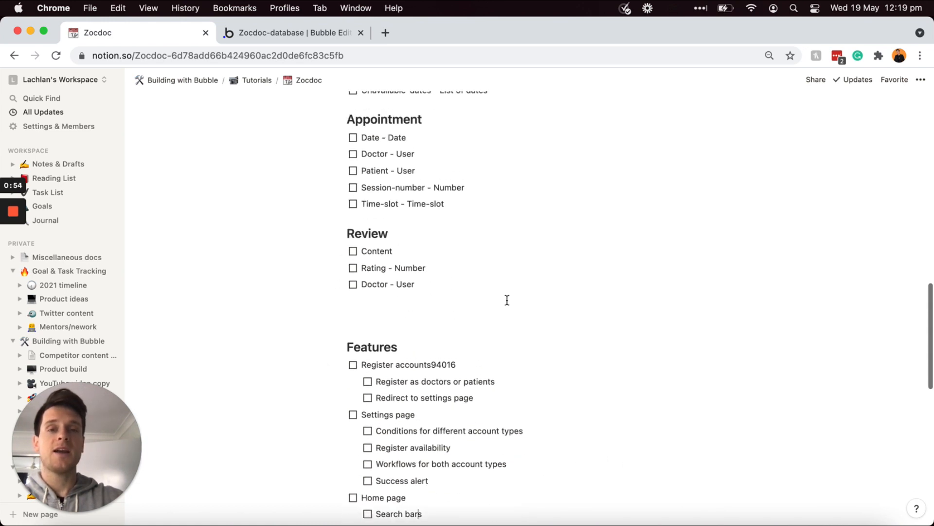
pyautogui.scroll(5, 507, 300)
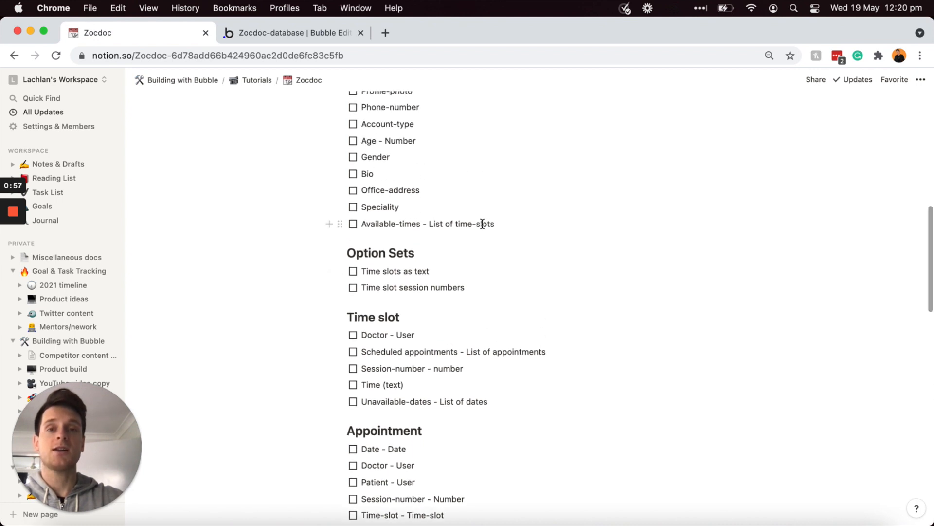
pyautogui.scroll(3, 482, 224)
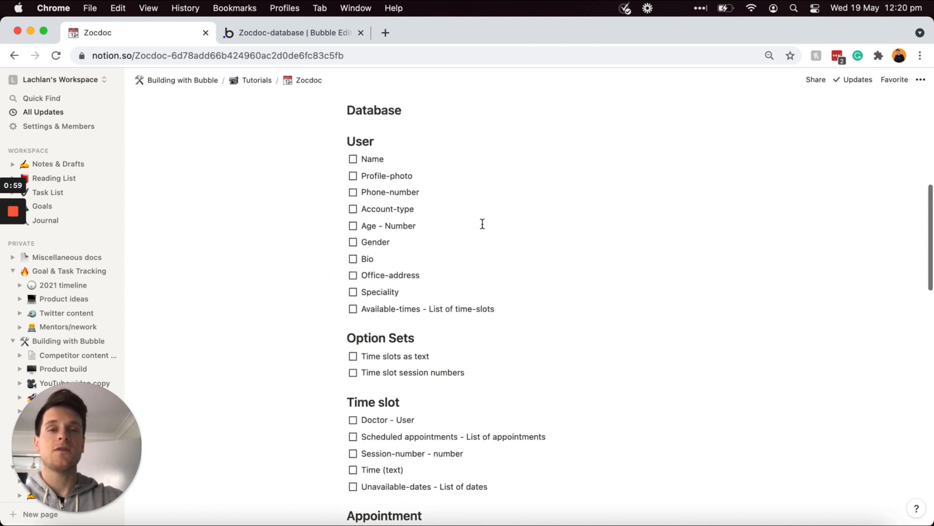
pyautogui.click(353, 160)
pyautogui.click(353, 176)
pyautogui.click(351, 177)
pyautogui.click(353, 161)
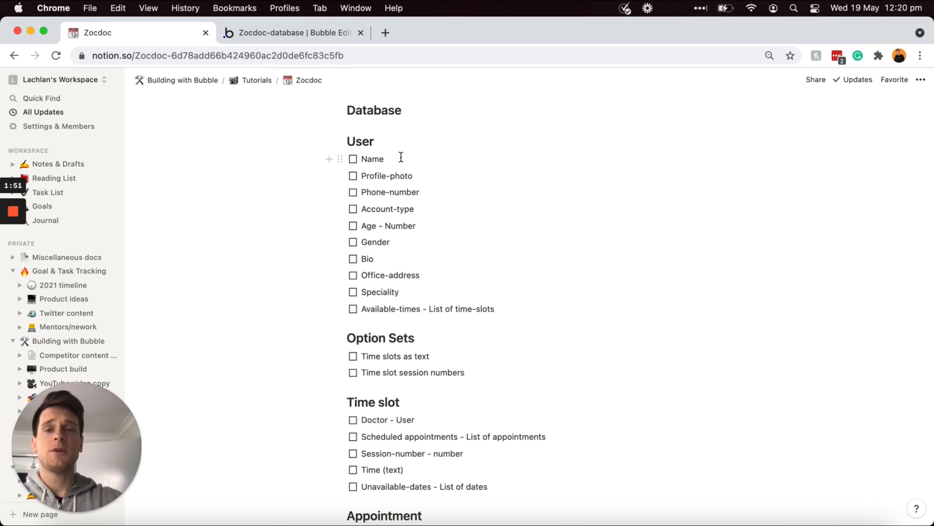
# Step: Switch to the Bubble editor and open the Data section showing the User type
pyautogui.click(312, 32)
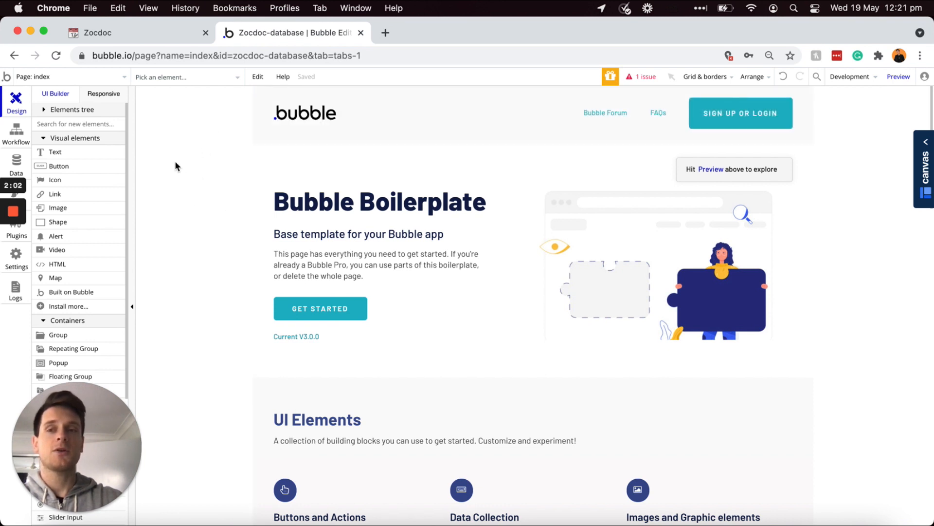
pyautogui.click(16, 160)
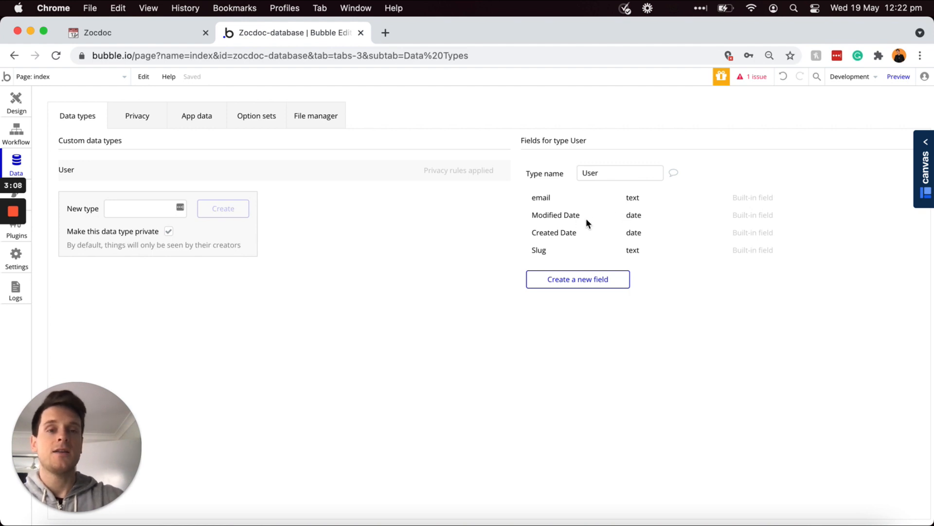
# Step: Show the User type's privacy rules, including the default 'User's own data' rule
pyautogui.click(444, 172)
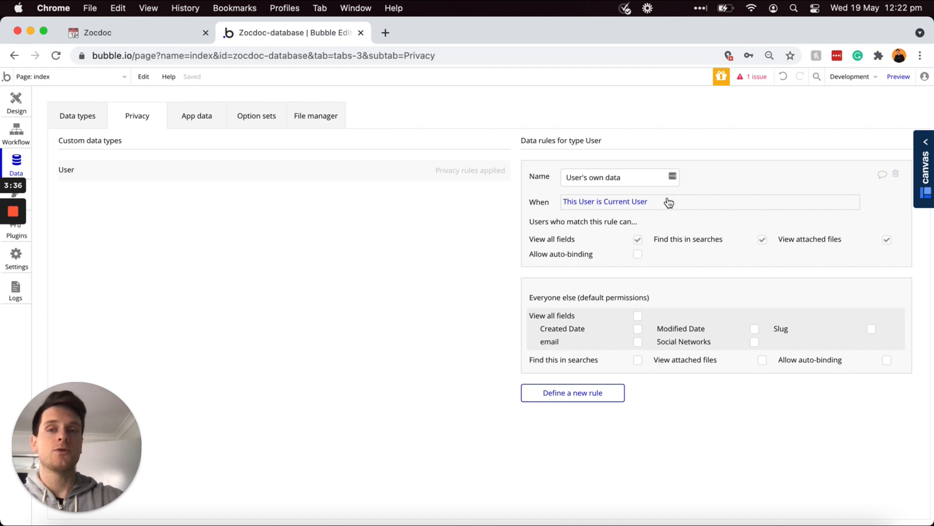
pyautogui.click(83, 119)
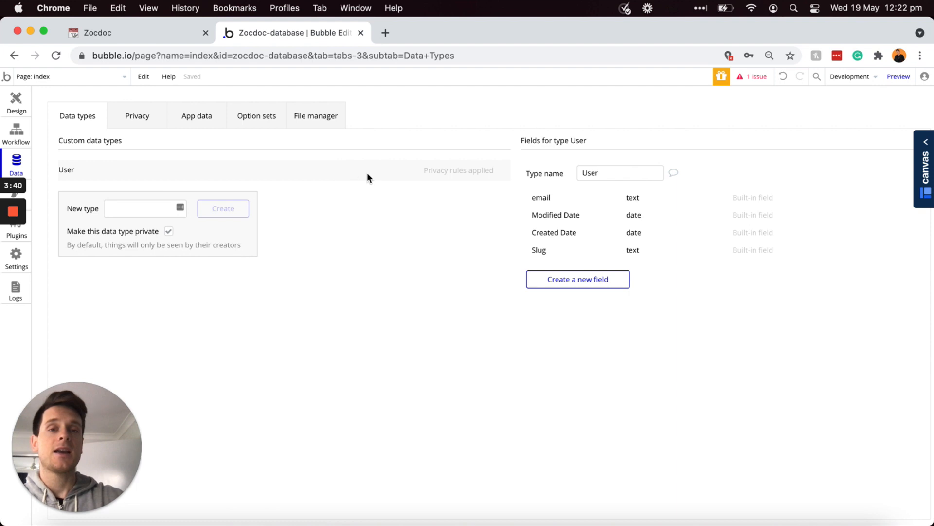
pyautogui.click(440, 172)
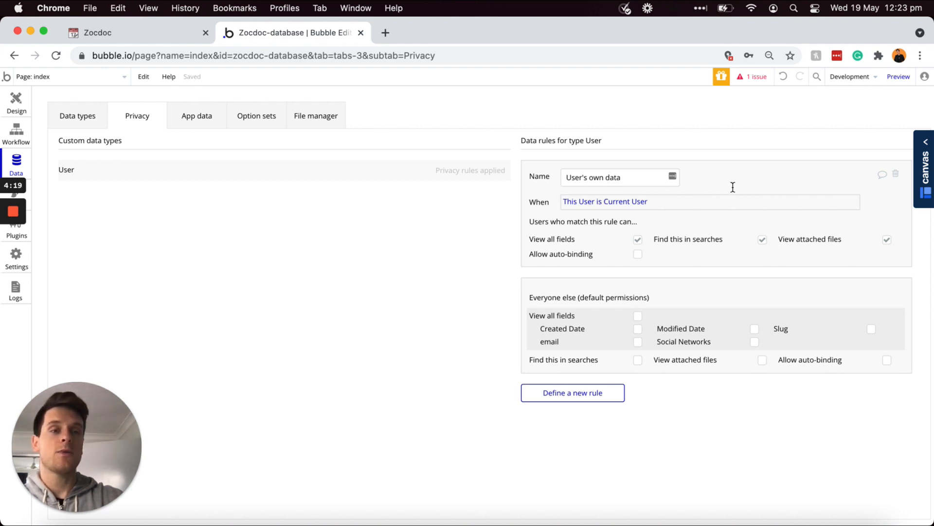
# Step: Delete the 'User's own data' privacy rule and uncheck 'Make this data type private'
pyautogui.click(896, 176)
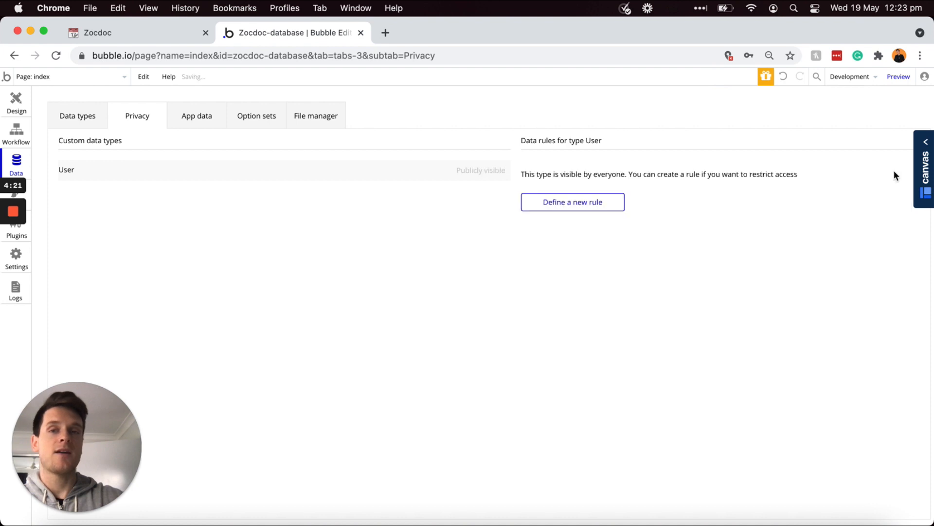
pyautogui.click(76, 117)
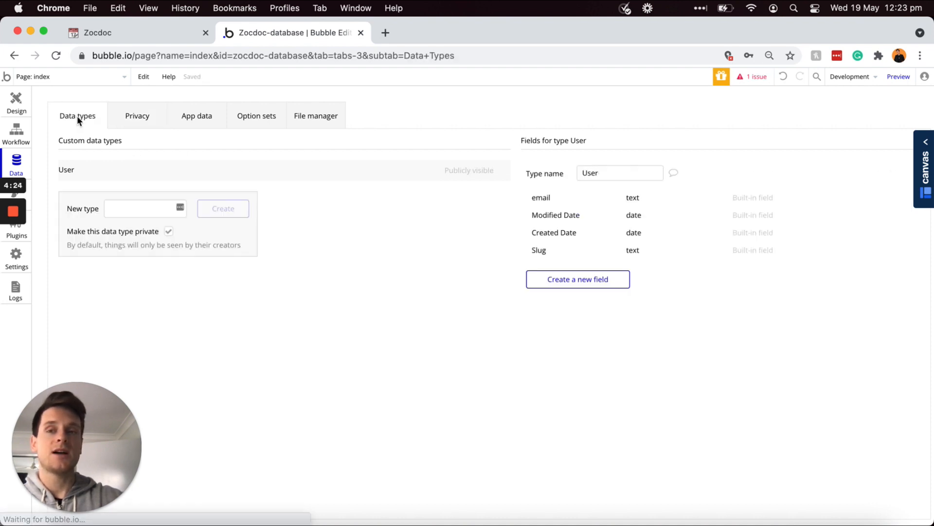
pyautogui.click(168, 233)
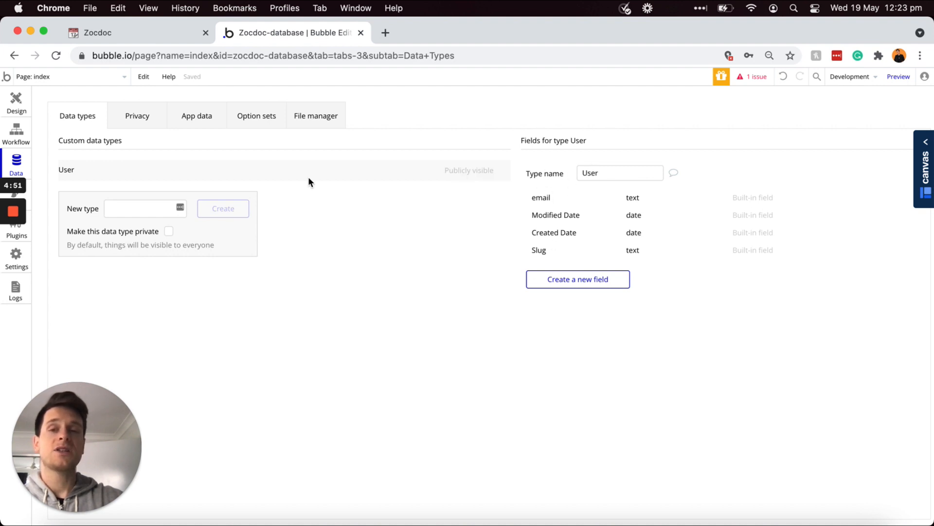
pyautogui.click(140, 209)
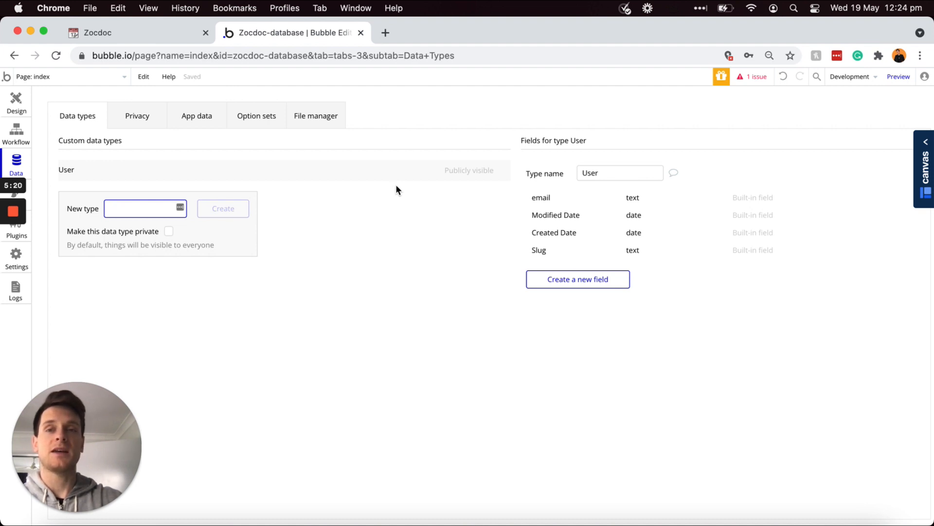
pyautogui.click(164, 32)
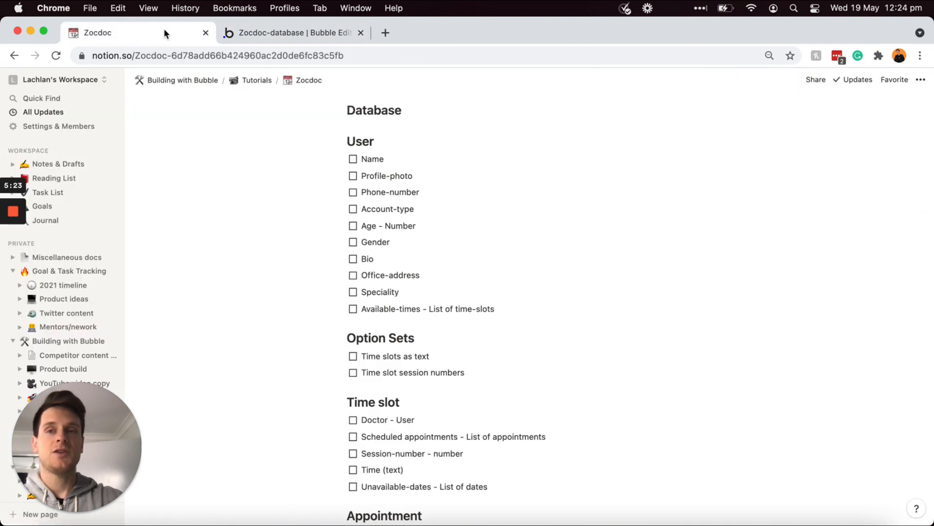
# Step: Review the planned User, Option Sets, Time slot, Appointment and Review types, then enter 'Time slot' in Bubble
pyautogui.click(390, 143)
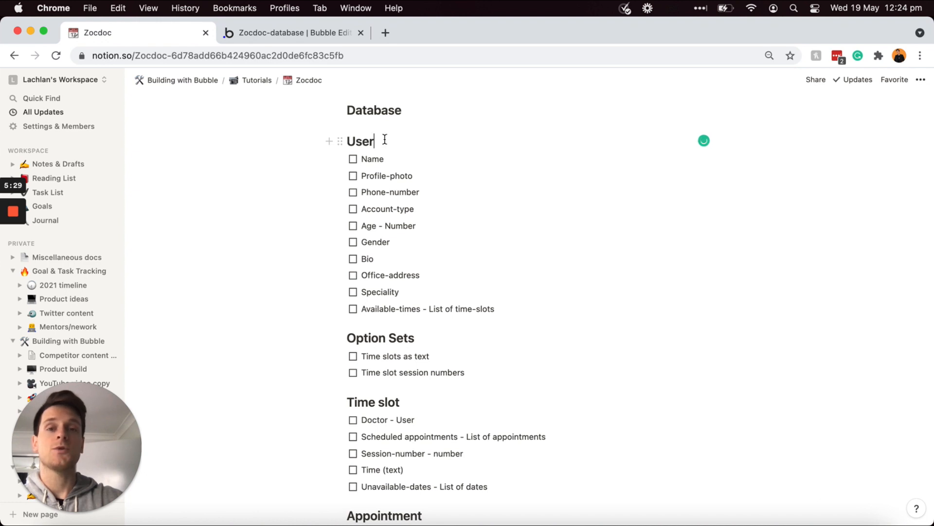
pyautogui.scroll(-5, 379, 170)
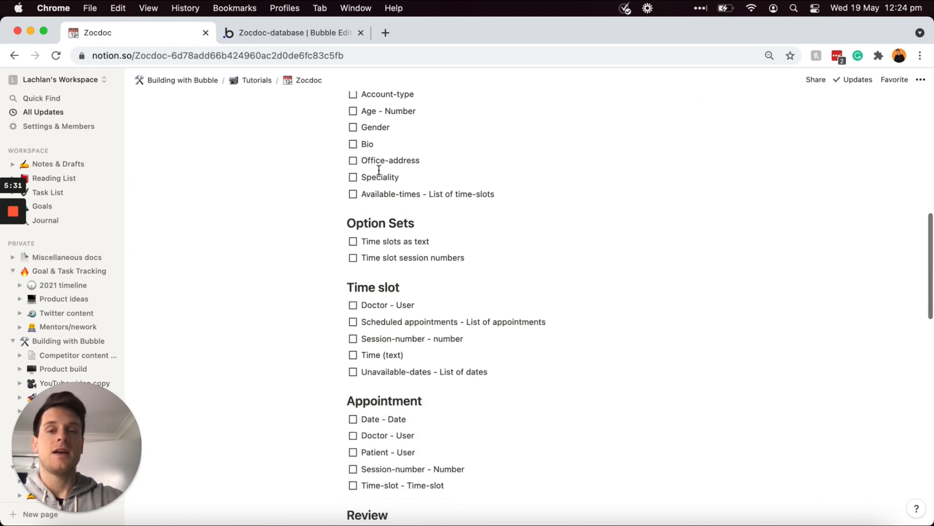
pyautogui.click(422, 224)
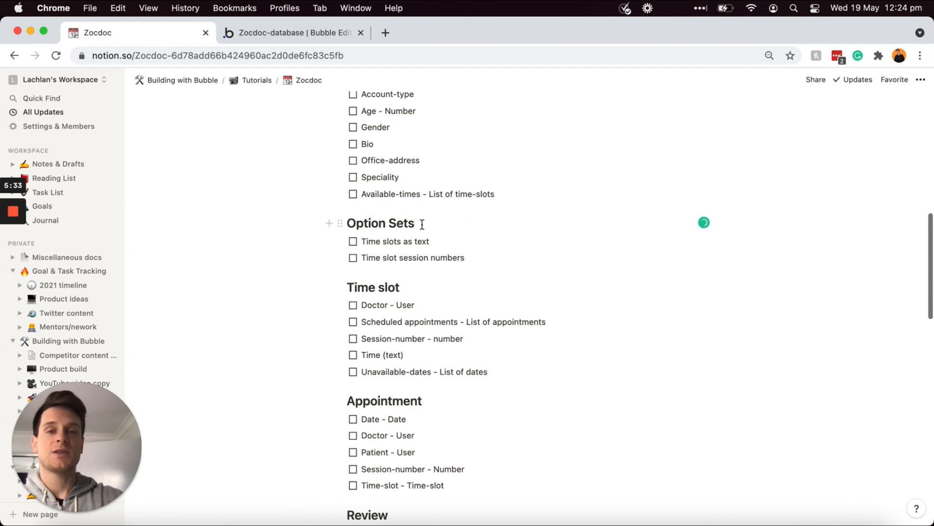
pyautogui.scroll(-2, 423, 224)
pyautogui.scroll(-3, 423, 223)
pyautogui.click(409, 190)
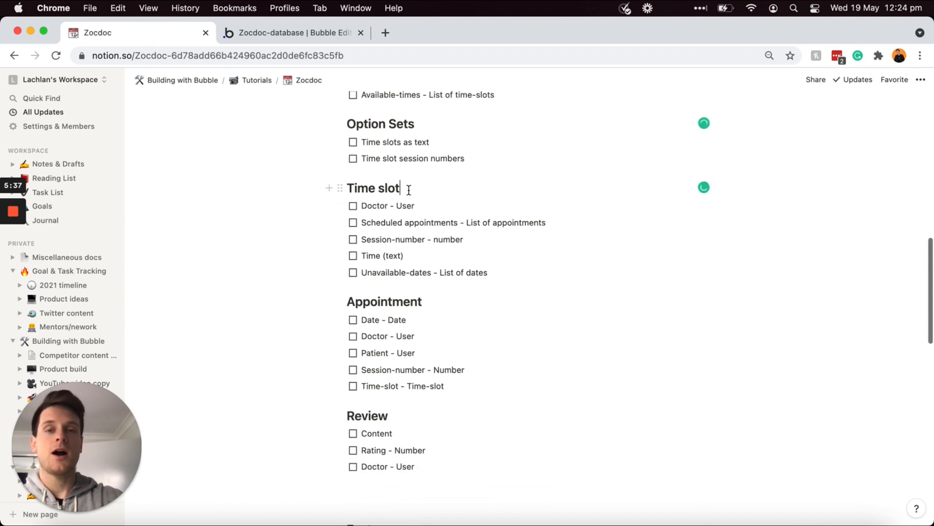
pyautogui.click(429, 302)
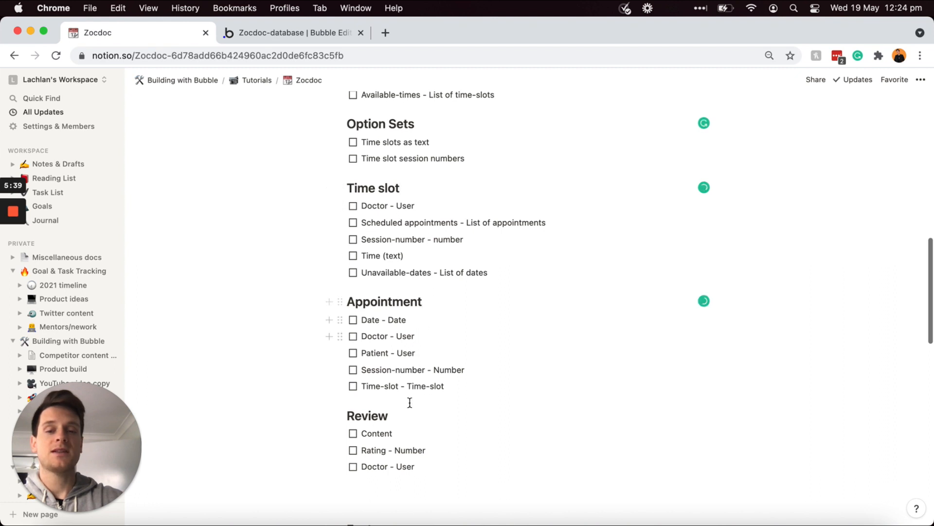
pyautogui.click(400, 417)
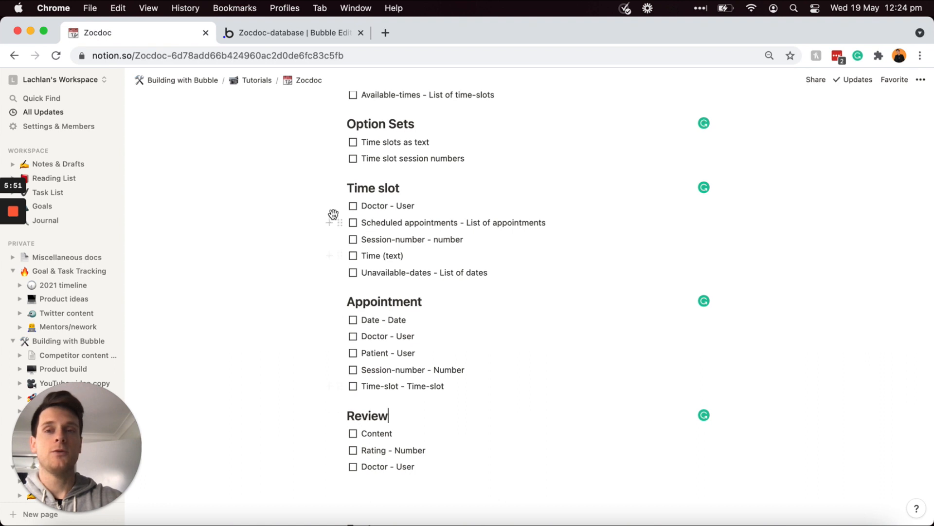
pyautogui.click(324, 33)
pyautogui.write('Time slot')
# Step: Create 'Time slot', then name and create 'Appointment' and 'Review' as new data types
pyautogui.click(224, 209)
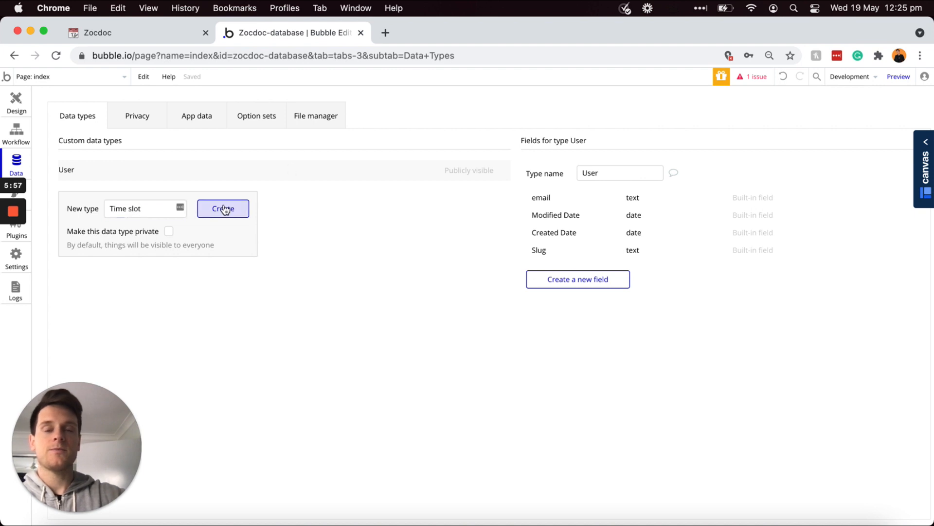
pyautogui.click(141, 234)
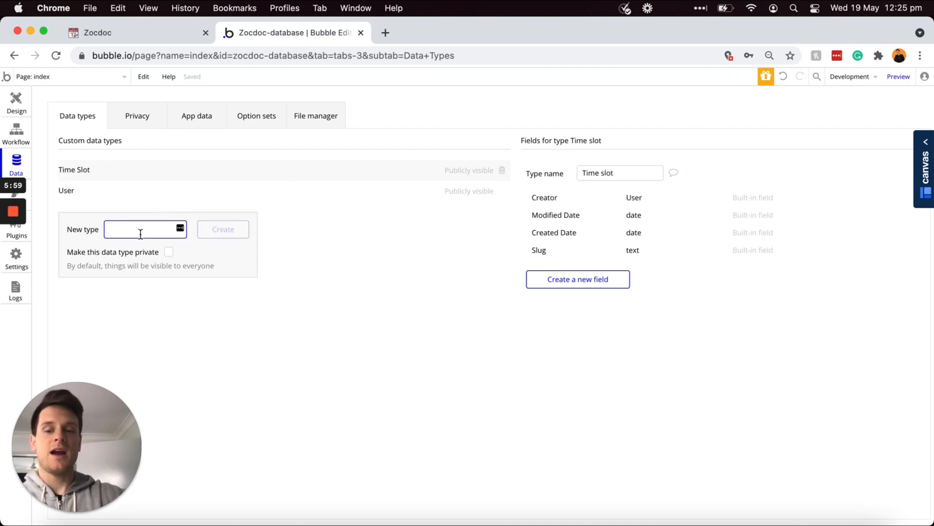
pyautogui.write('Appointment')
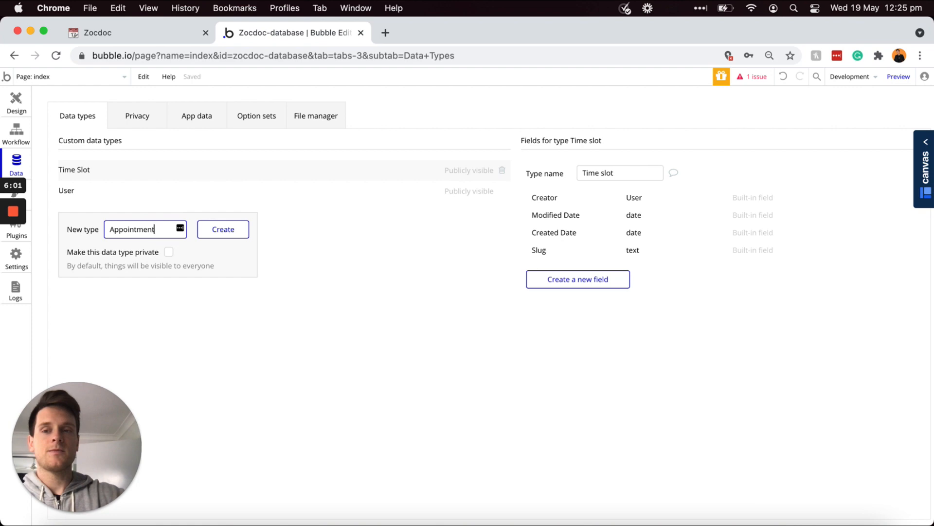
pyautogui.click(224, 229)
pyautogui.click(140, 249)
pyautogui.write('Review')
pyautogui.click(230, 251)
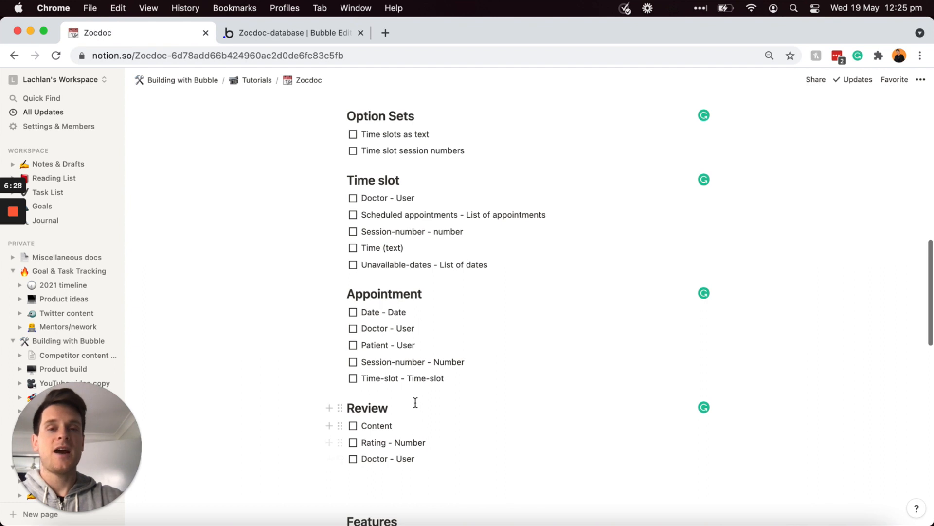
# Step: Select the Option Sets heading in the Notion plan, then go back to Bubble's data types
pyautogui.scroll(4, 411, 359)
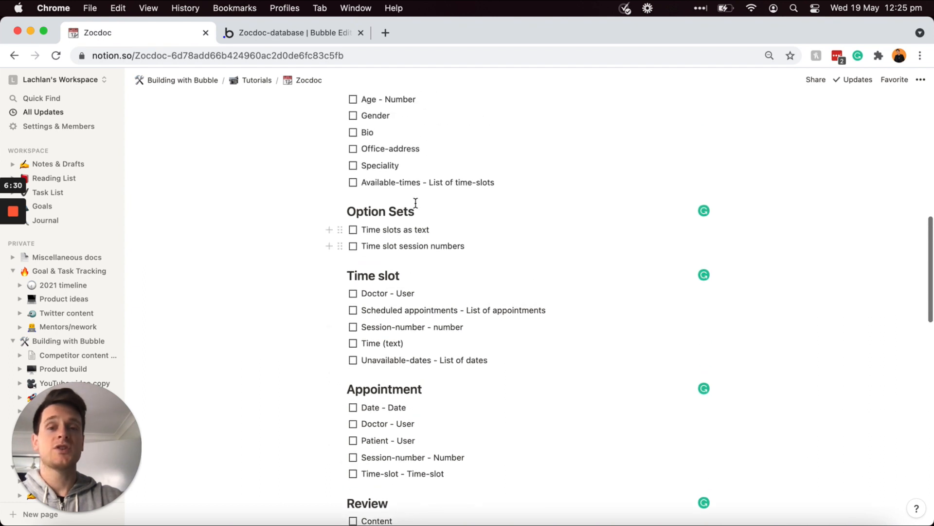
pyautogui.tripleClick(425, 208)
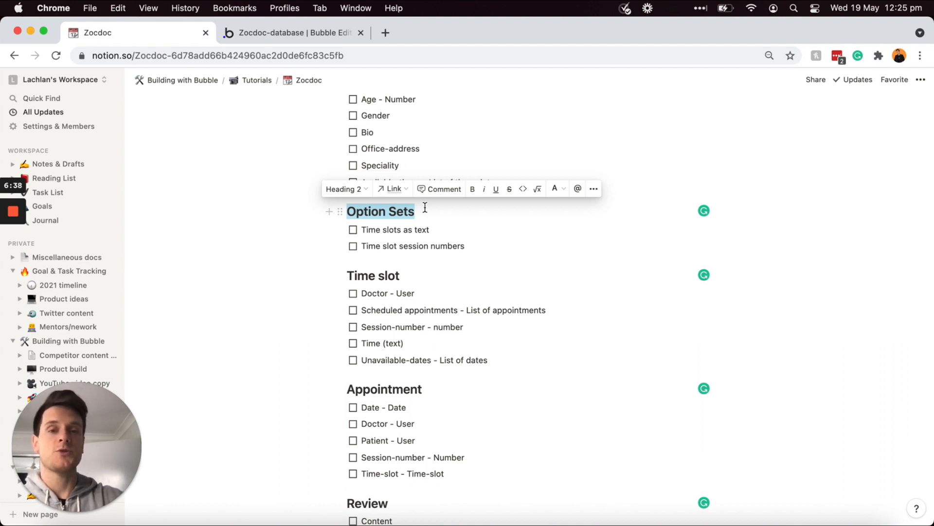
pyautogui.click(423, 210)
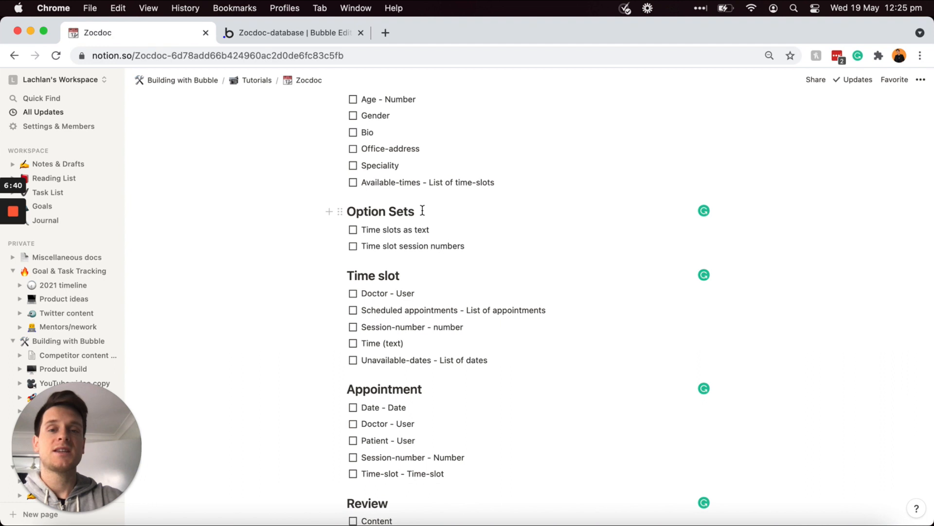
pyautogui.tripleClick(422, 211)
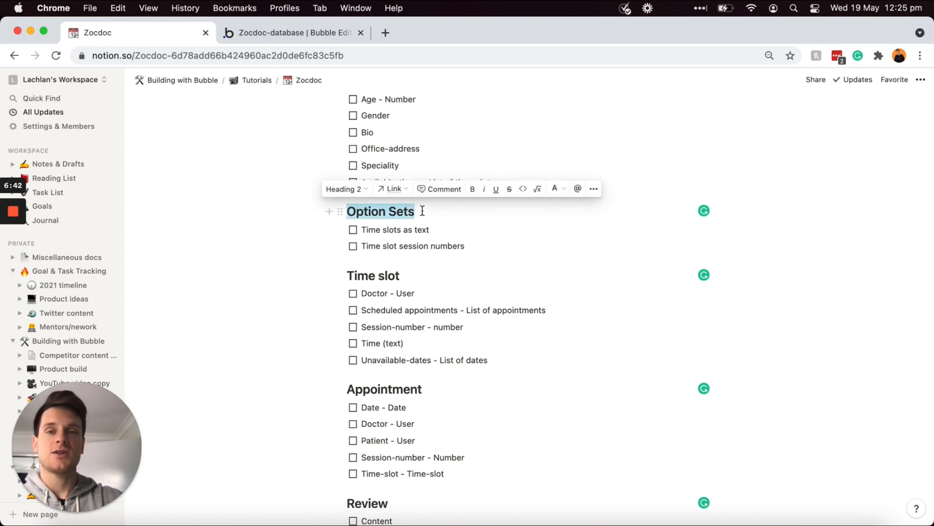
pyautogui.click(335, 29)
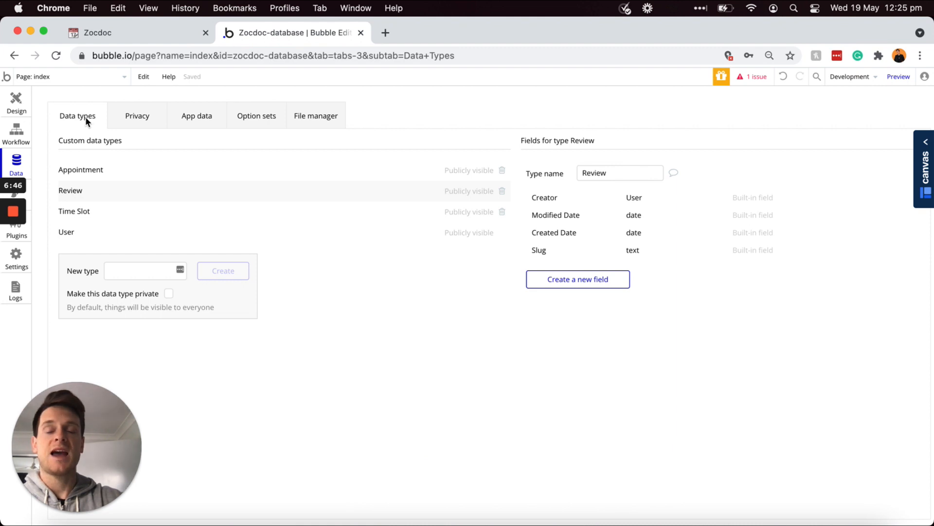
# Step: Check the Option sets page and the Time Slot type's fields, ending on the empty Option sets list
pyautogui.click(258, 119)
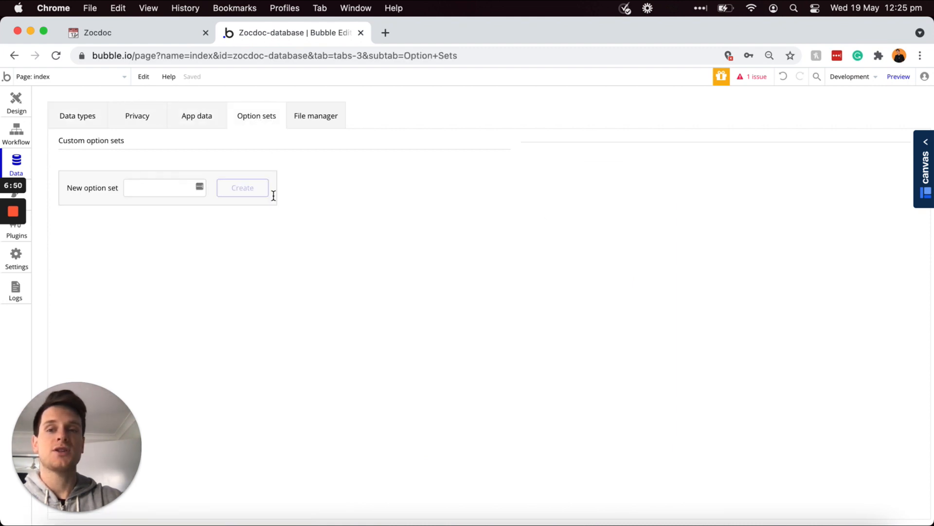
pyautogui.click(171, 188)
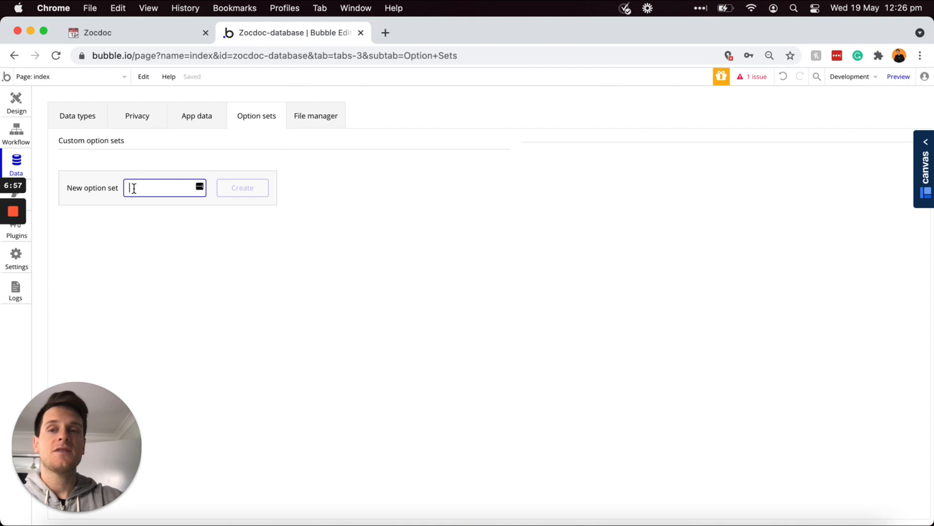
pyautogui.click(77, 118)
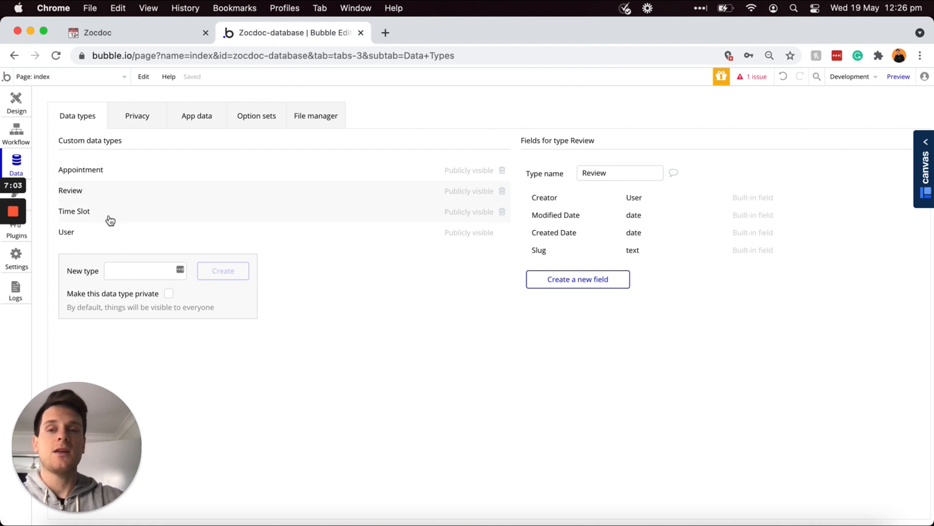
pyautogui.click(141, 219)
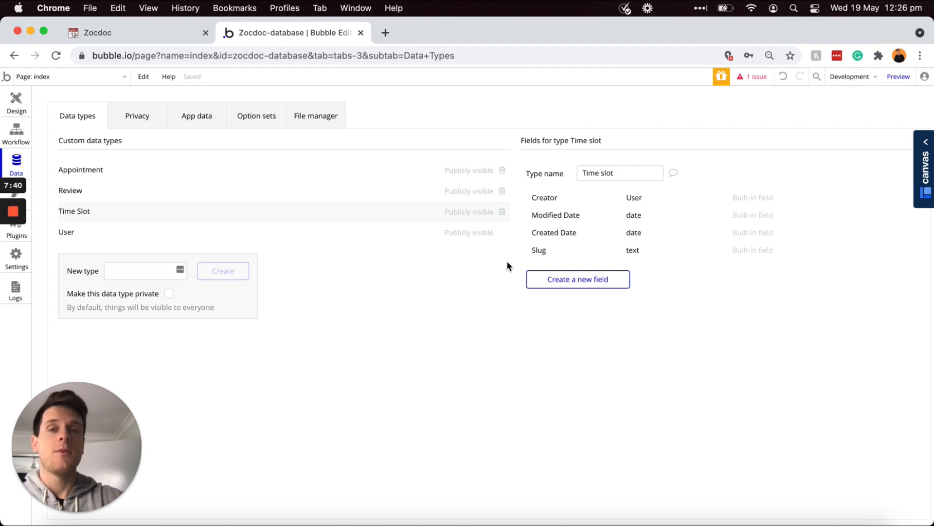
pyautogui.click(257, 120)
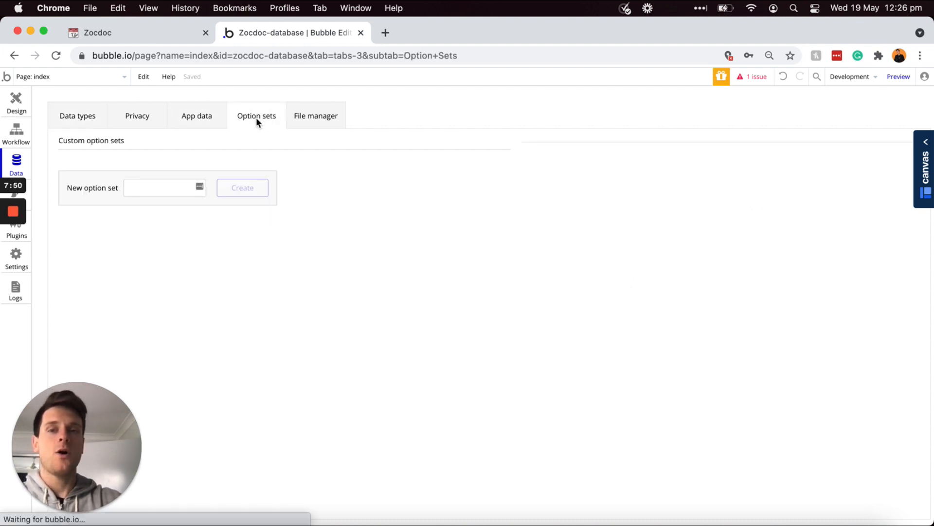
pyautogui.click(173, 28)
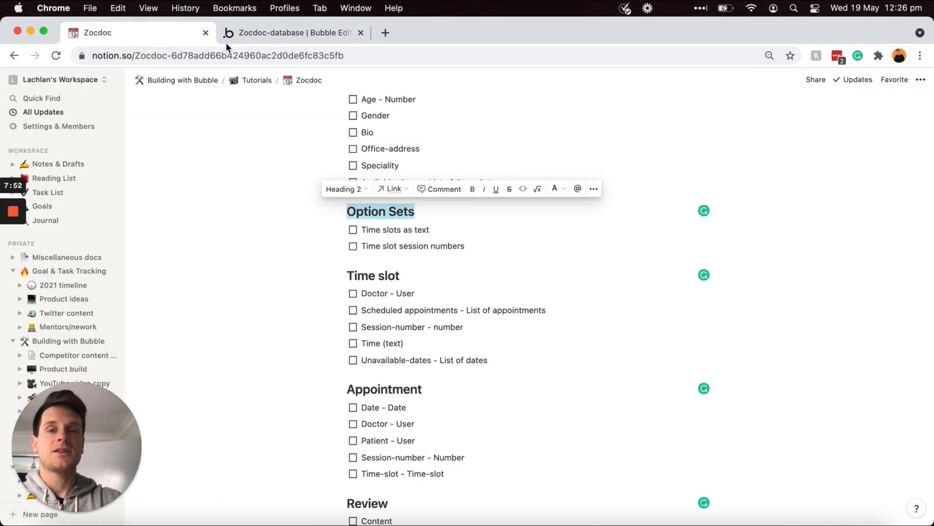
pyautogui.click(423, 213)
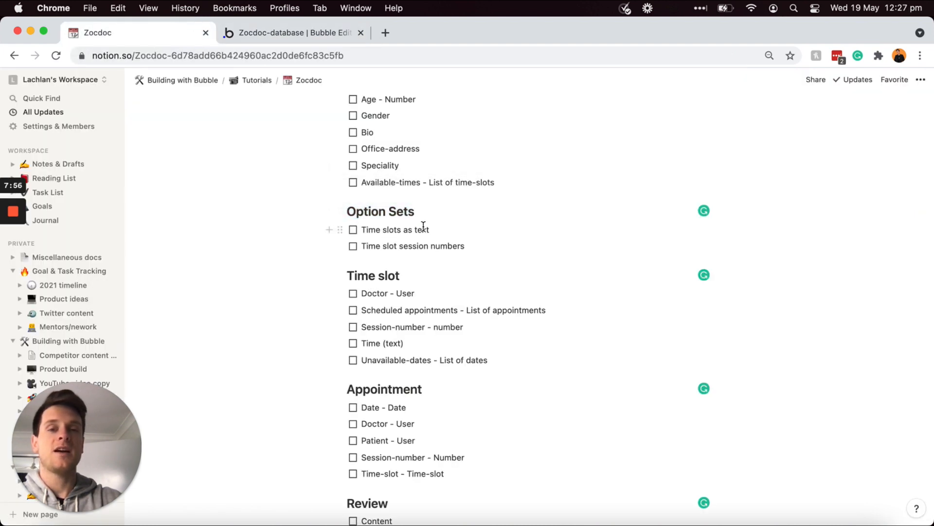
pyautogui.click(325, 35)
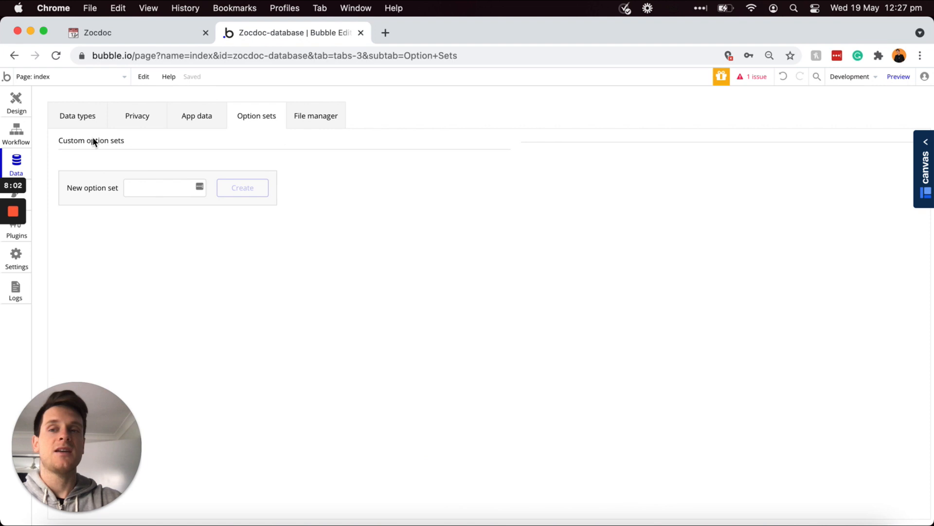
pyautogui.click(81, 121)
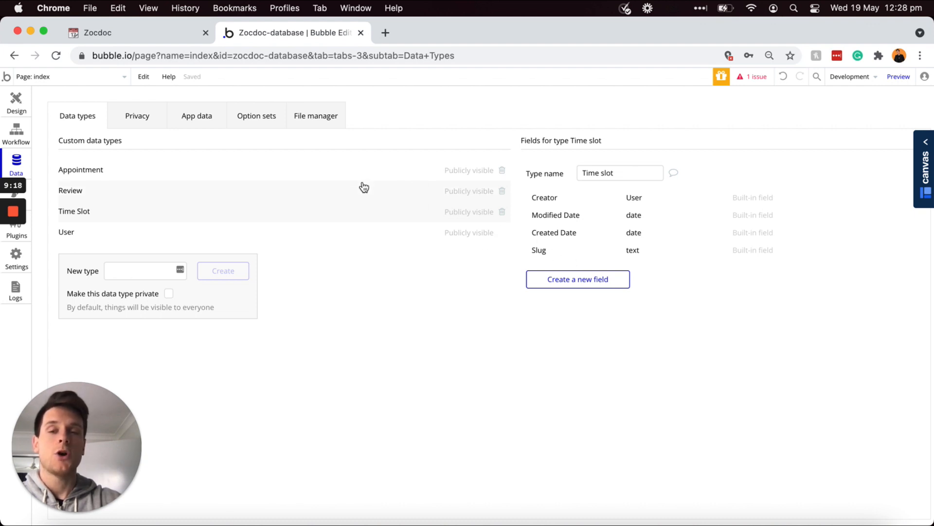
pyautogui.click(255, 121)
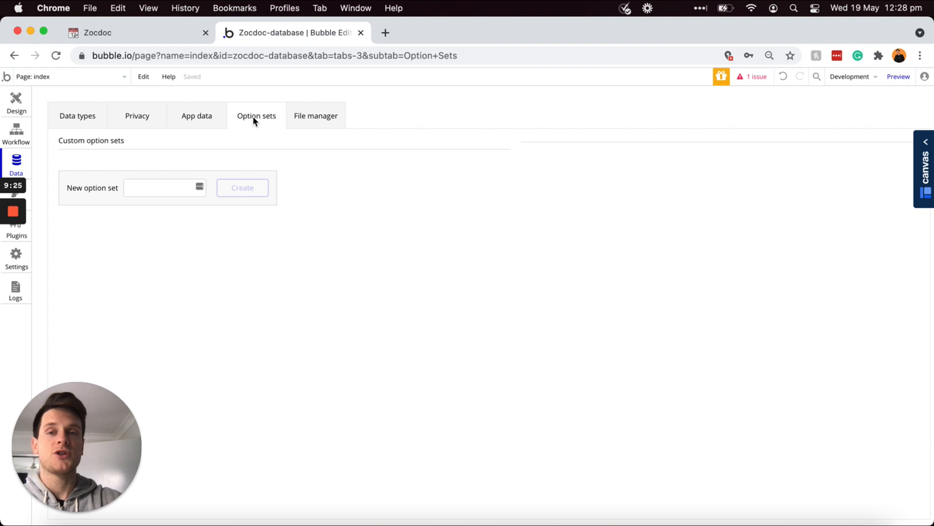
# Step: Create an option set named 'Appointment-times'
pyautogui.click(164, 187)
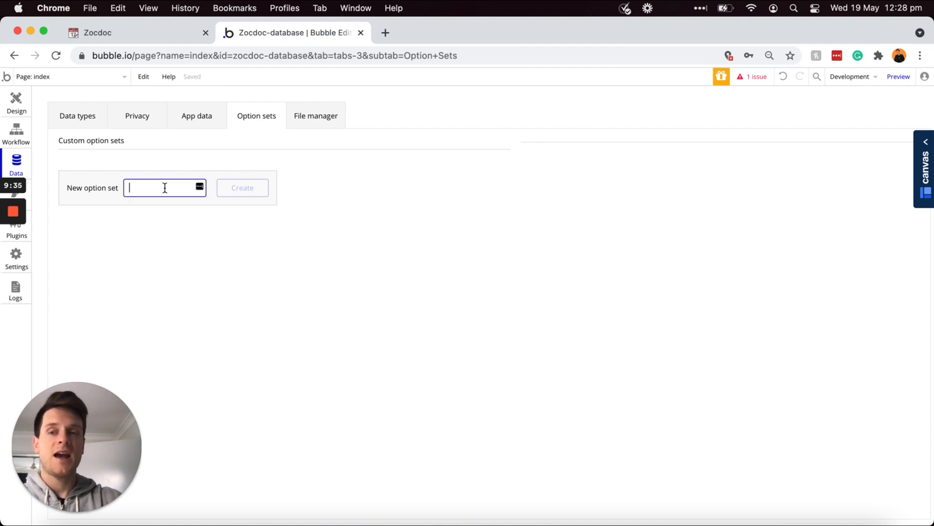
pyautogui.write('Appoin')
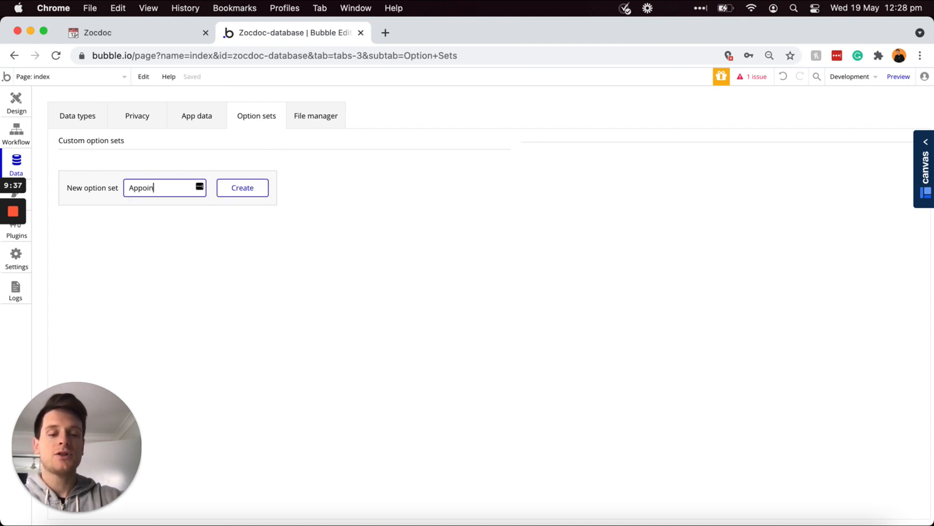
pyautogui.write('tment-times')
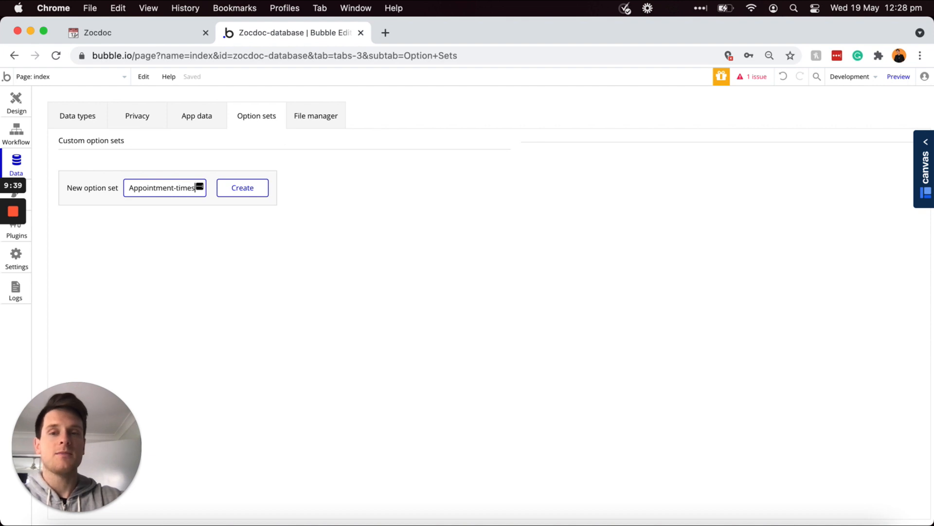
pyautogui.click(246, 196)
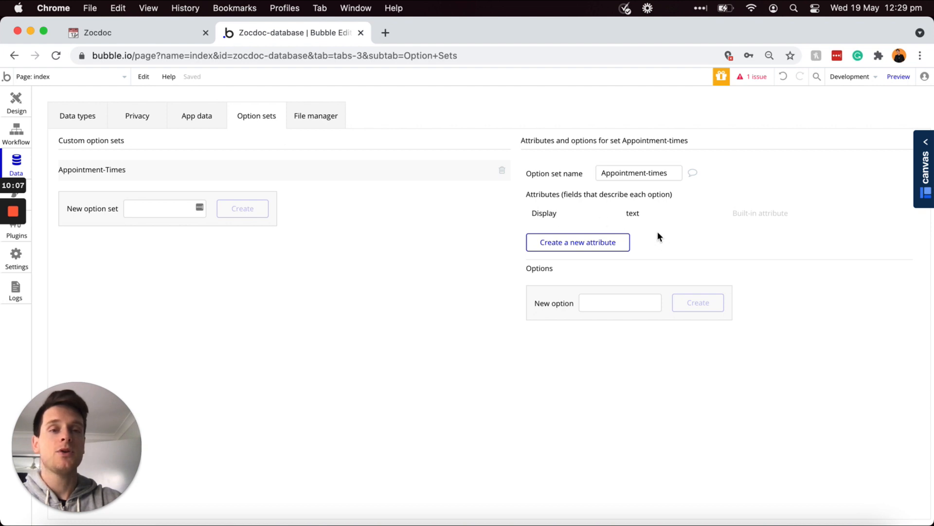
# Step: Add 9:00am, 9:30am and 10:00am as Appointment-times options
pyautogui.click(602, 299)
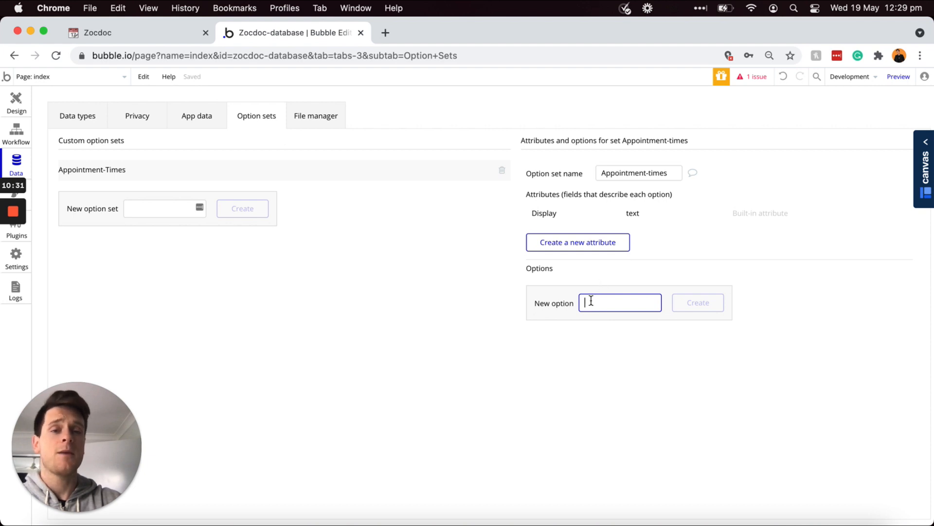
pyautogui.write('9:00am')
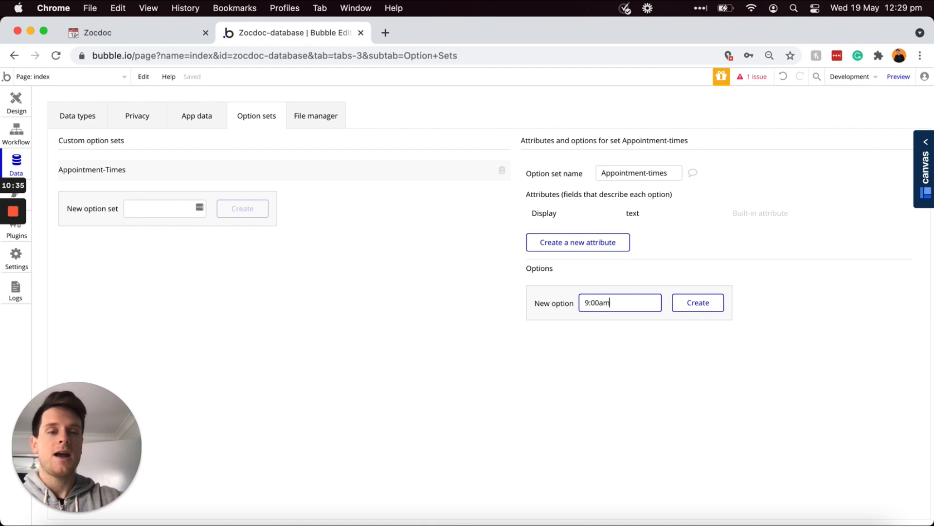
pyautogui.click(690, 305)
pyautogui.click(608, 327)
pyautogui.write('9:30am')
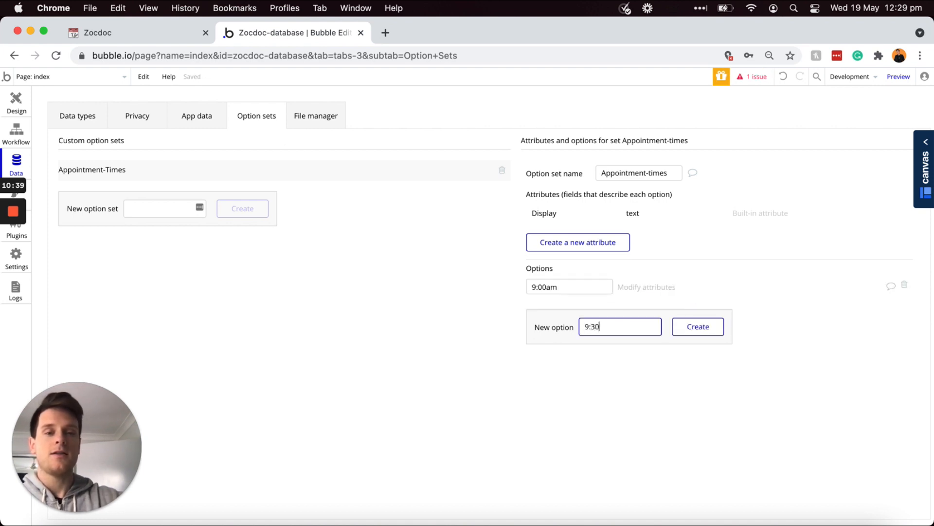
pyautogui.click(690, 327)
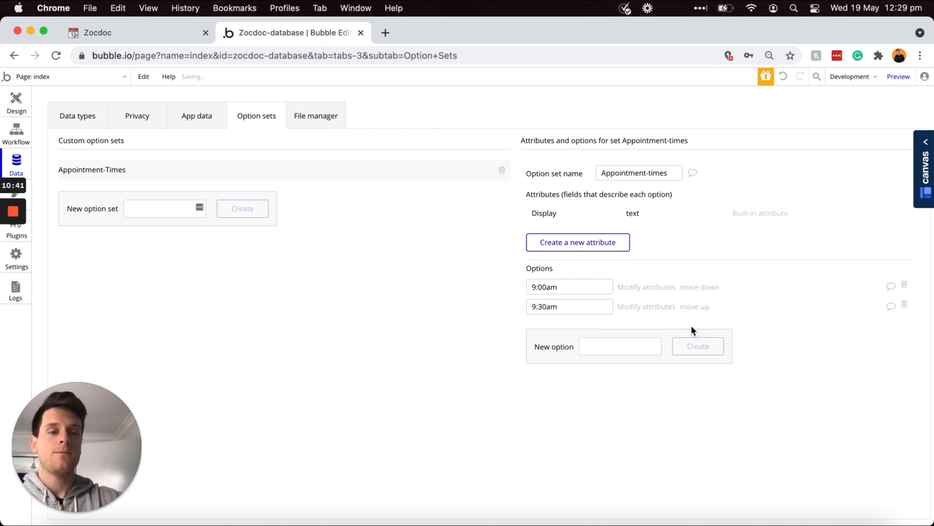
pyautogui.click(632, 343)
pyautogui.write('10:00am')
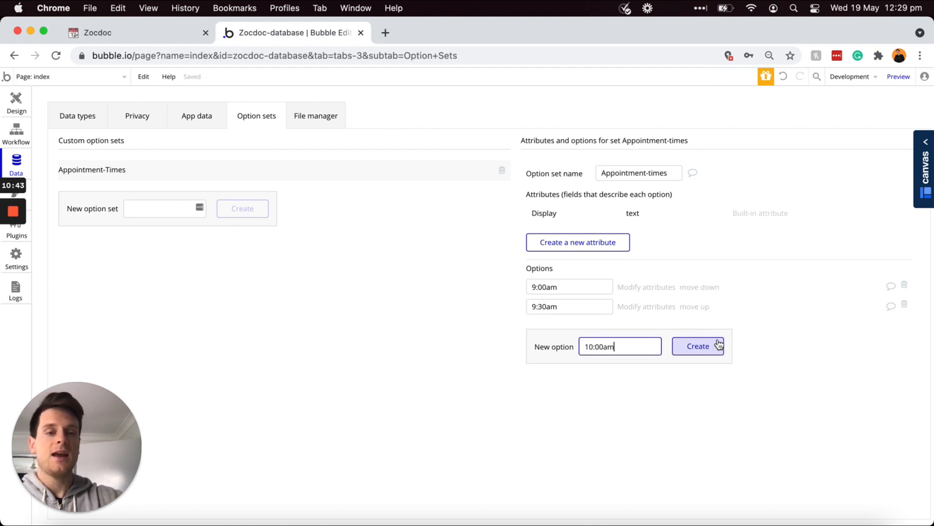
pyautogui.click(711, 345)
# Step: Add 10:30am, 11:00am and 11:30am as further Appointment-times options
pyautogui.click(591, 361)
pyautogui.write('10:30am')
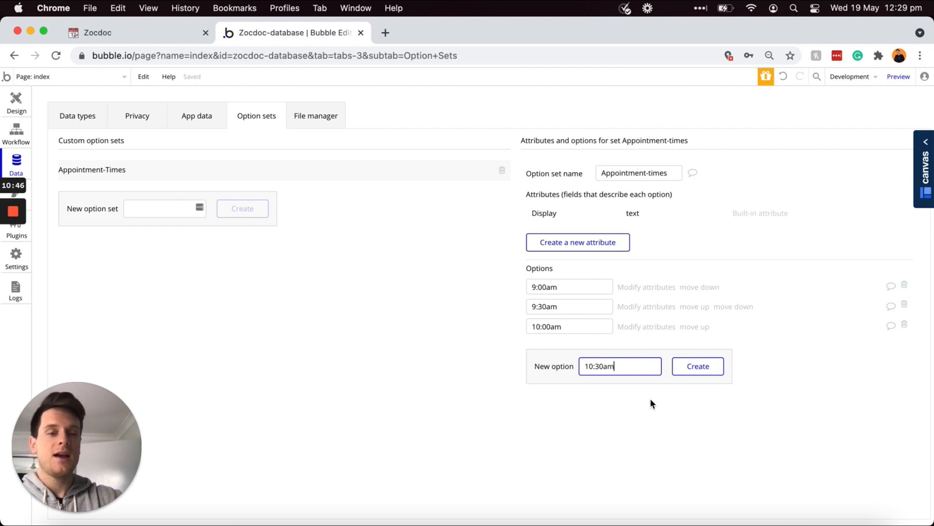
pyautogui.click(688, 367)
pyautogui.click(581, 384)
pyautogui.write('11:00am')
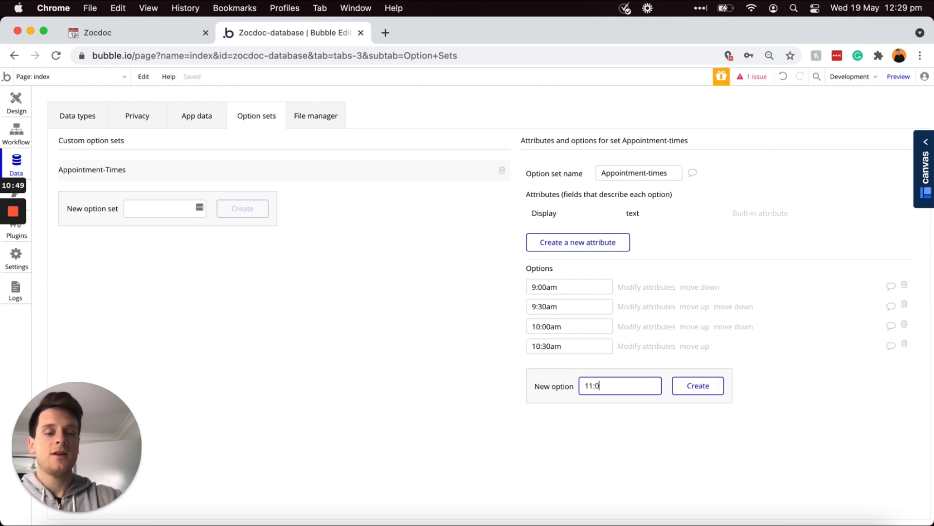
pyautogui.click(696, 386)
pyautogui.click(607, 404)
pyautogui.write('11:30am')
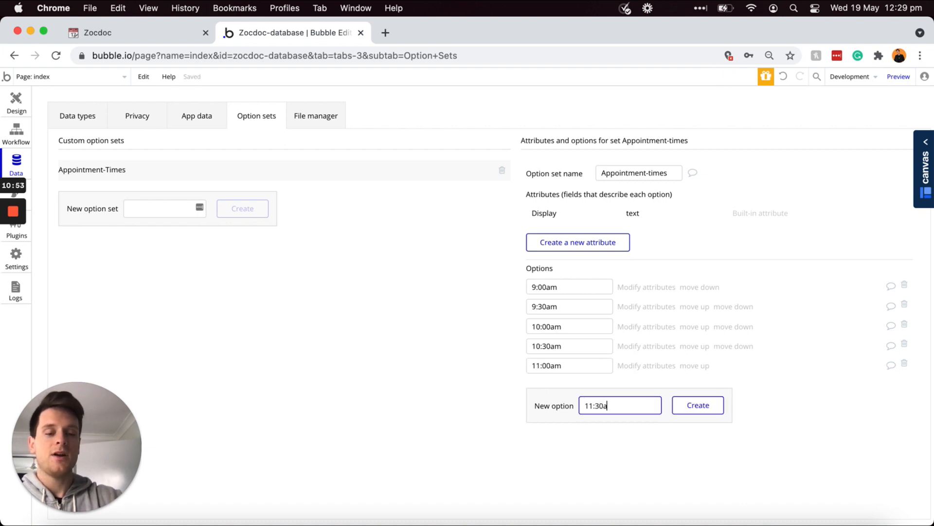
pyautogui.click(682, 408)
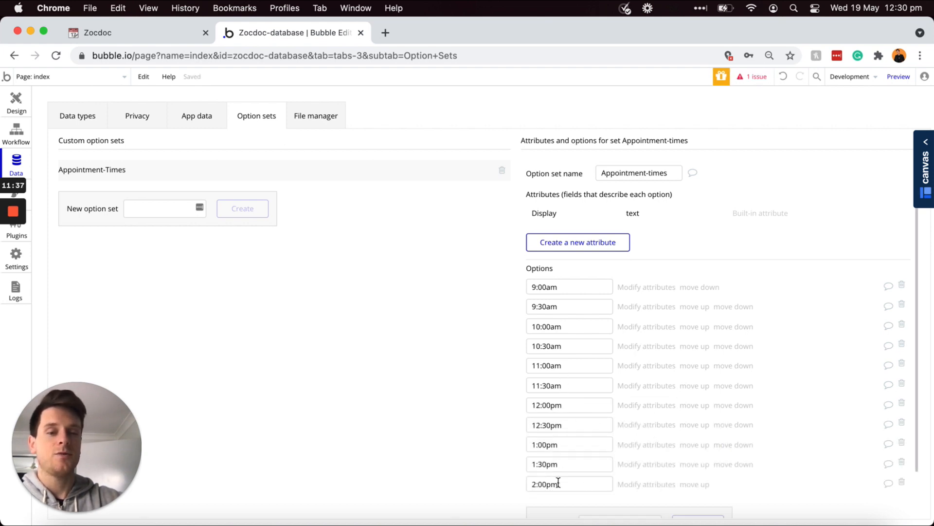
pyautogui.scroll(-1, 548, 433)
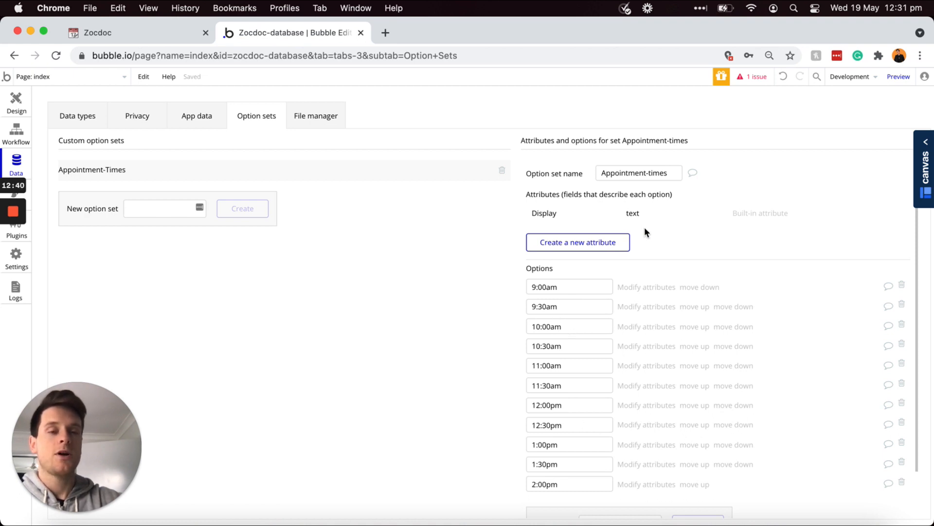
# Step: Add a number-type attribute named Session-number to the Appointment-times option set
pyautogui.click(585, 243)
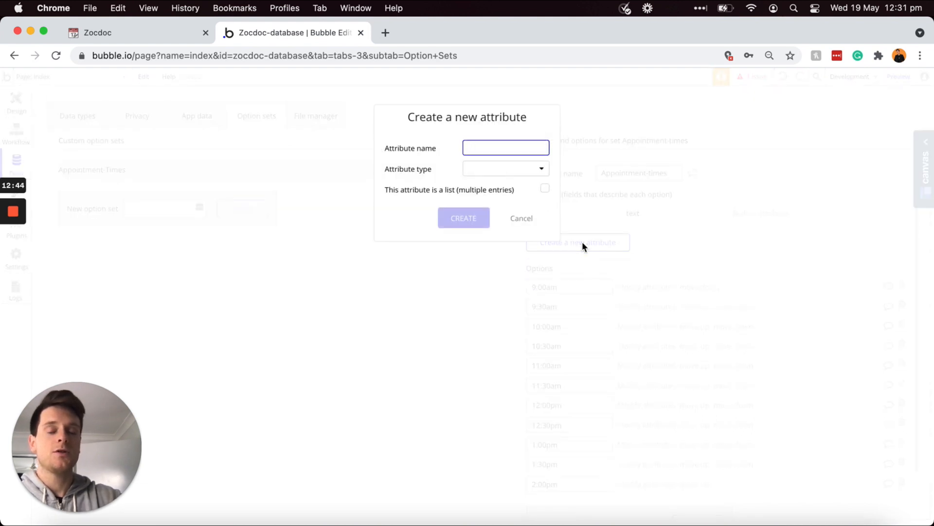
pyautogui.write('Session-number')
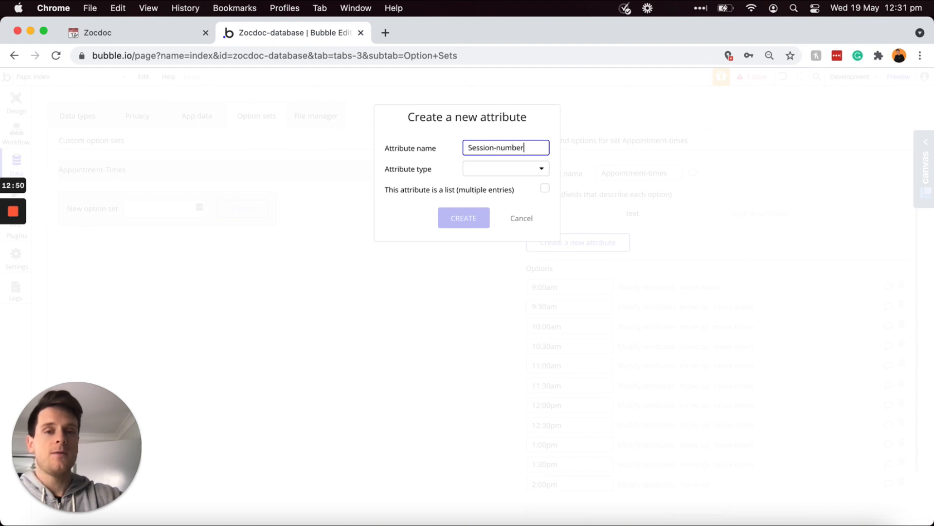
pyautogui.click(498, 168)
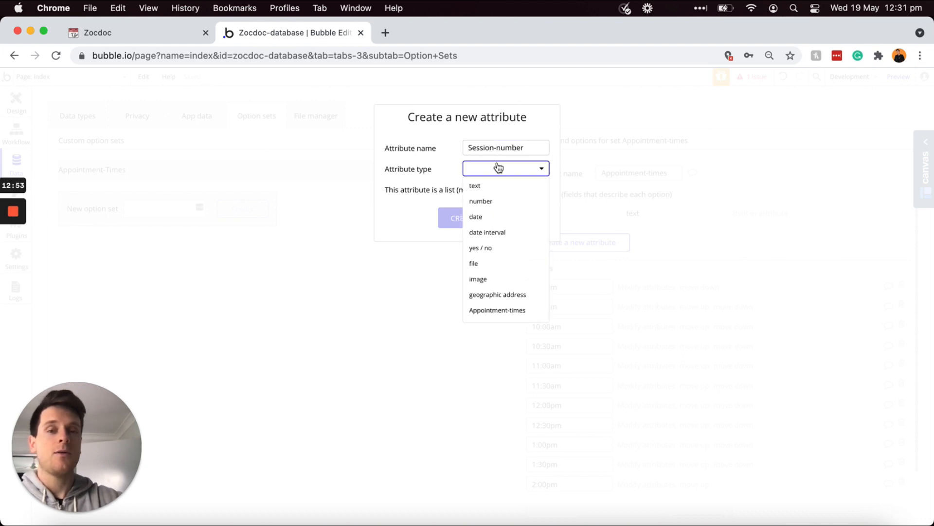
pyautogui.click(482, 201)
pyautogui.click(465, 219)
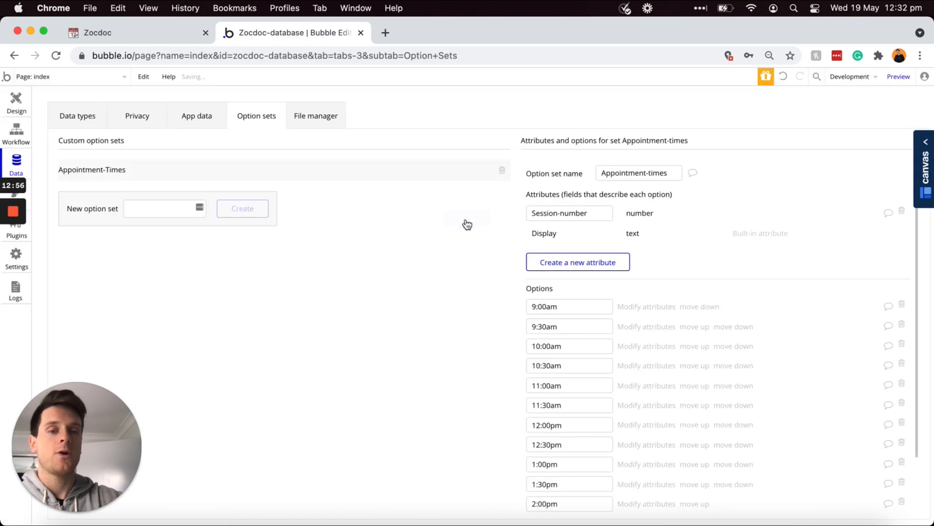
pyautogui.scroll(-1, 544, 276)
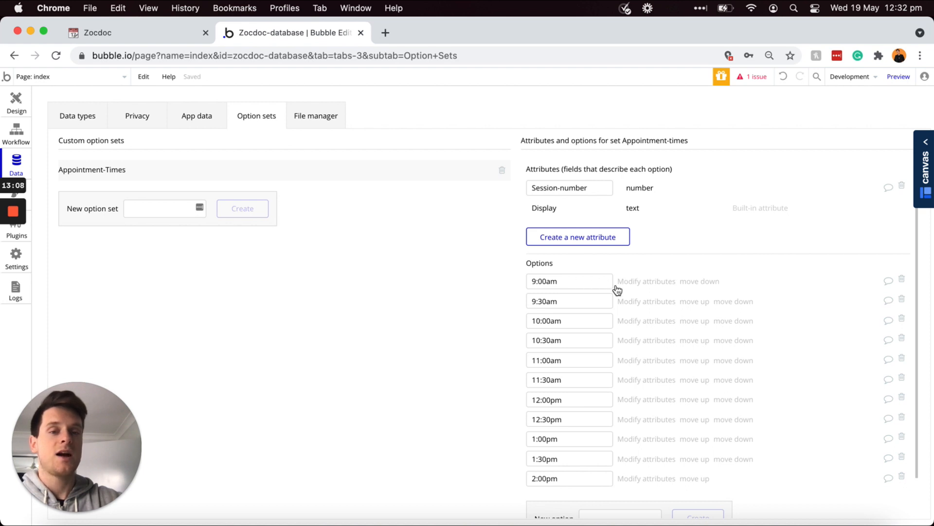
# Step: Give 9:00am Session-number 1 and 9:30am Session-number 2
pyautogui.click(620, 286)
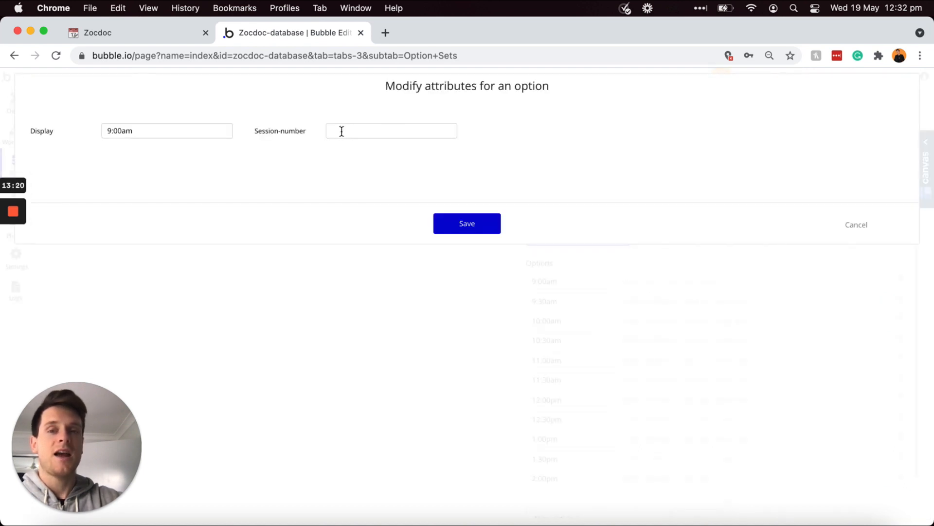
pyautogui.click(360, 129)
pyautogui.write('1')
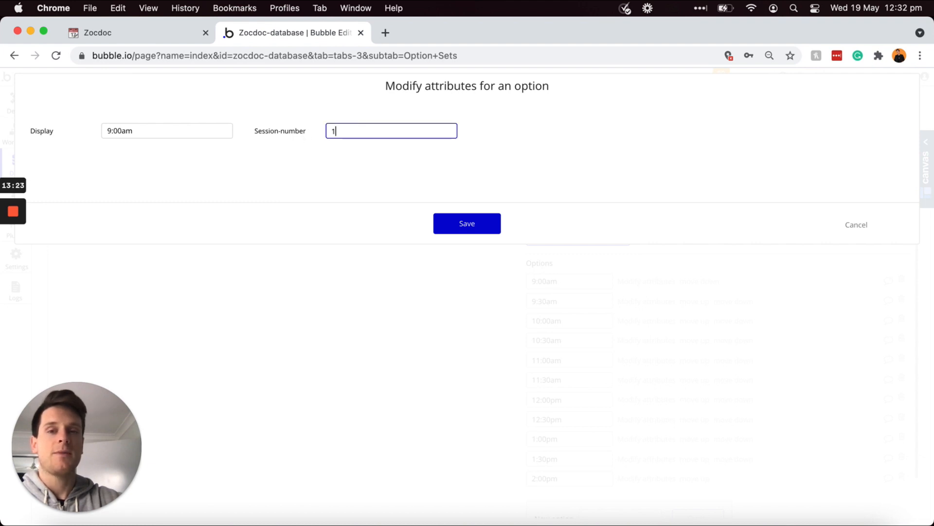
pyautogui.click(460, 225)
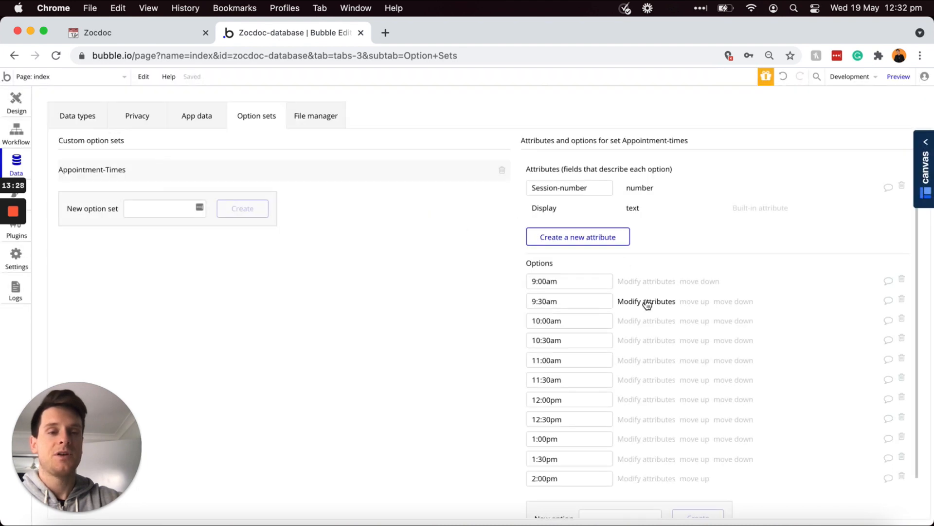
pyautogui.click(647, 303)
pyautogui.click(344, 132)
pyautogui.write('2')
pyautogui.click(463, 222)
# Step: Give 10:00am Session-number 3 and 10:30am Session-number 4
pyautogui.click(635, 320)
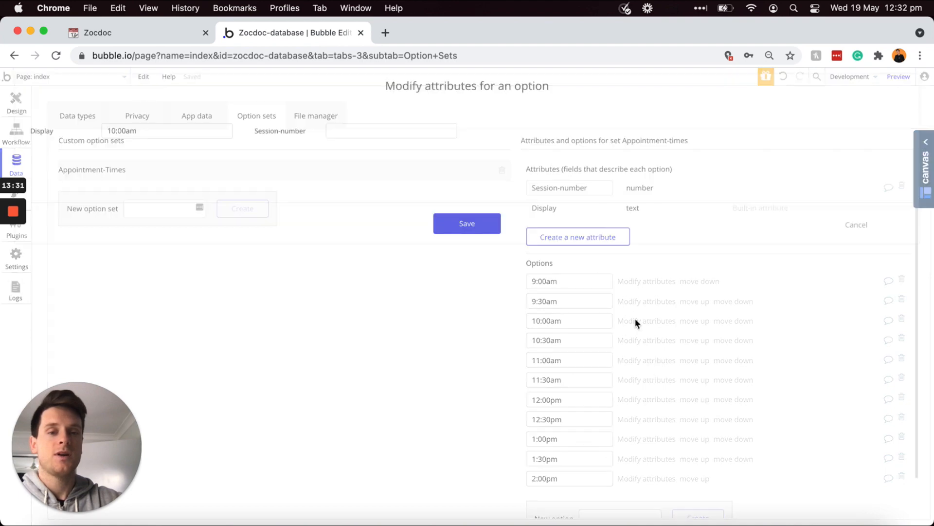
pyautogui.click(344, 131)
pyautogui.write('3')
pyautogui.click(463, 224)
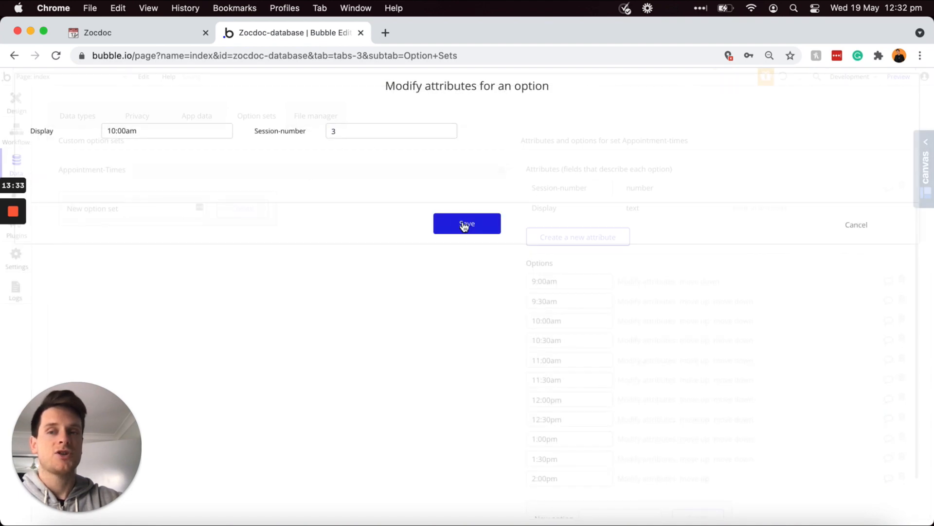
pyautogui.click(637, 343)
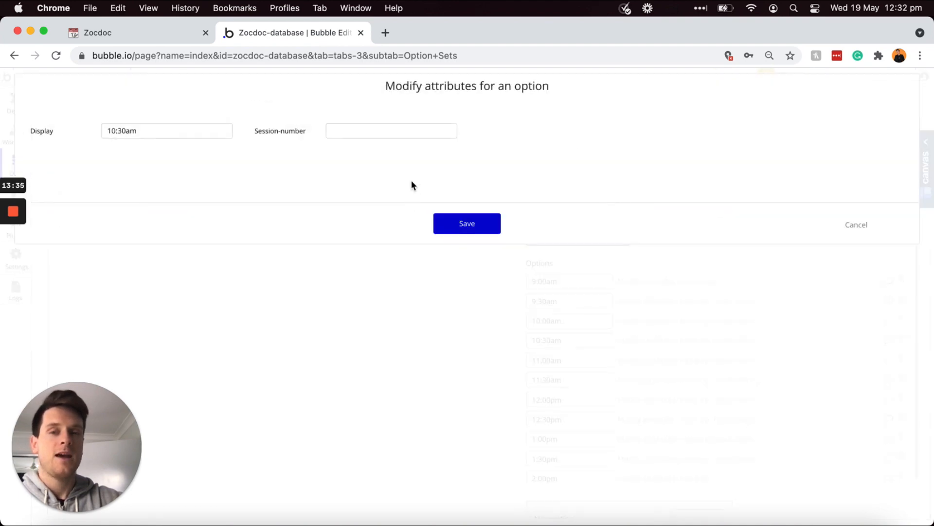
pyautogui.click(416, 131)
pyautogui.write('4')
pyautogui.click(488, 224)
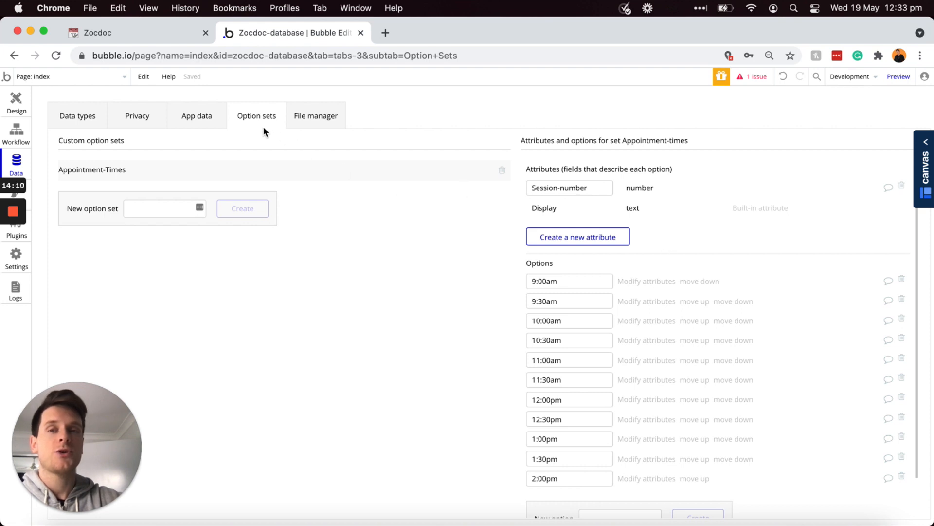
# Step: Show the User data type's fields, then switch to the Zocdoc Notion plan
pyautogui.click(91, 120)
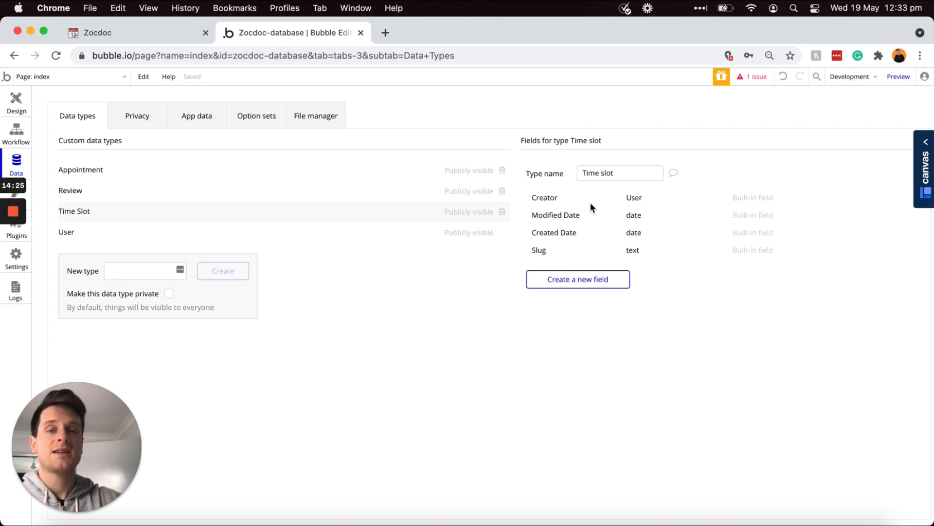
pyautogui.click(337, 234)
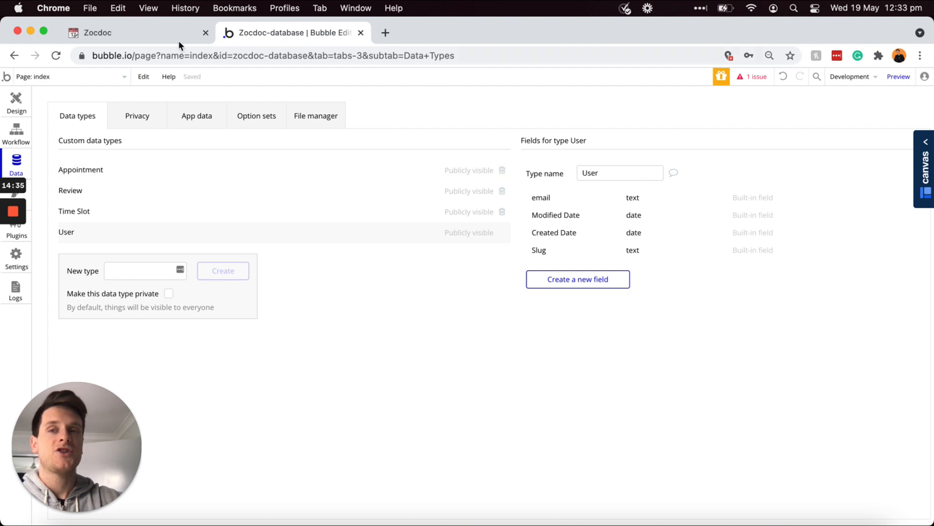
pyautogui.click(158, 31)
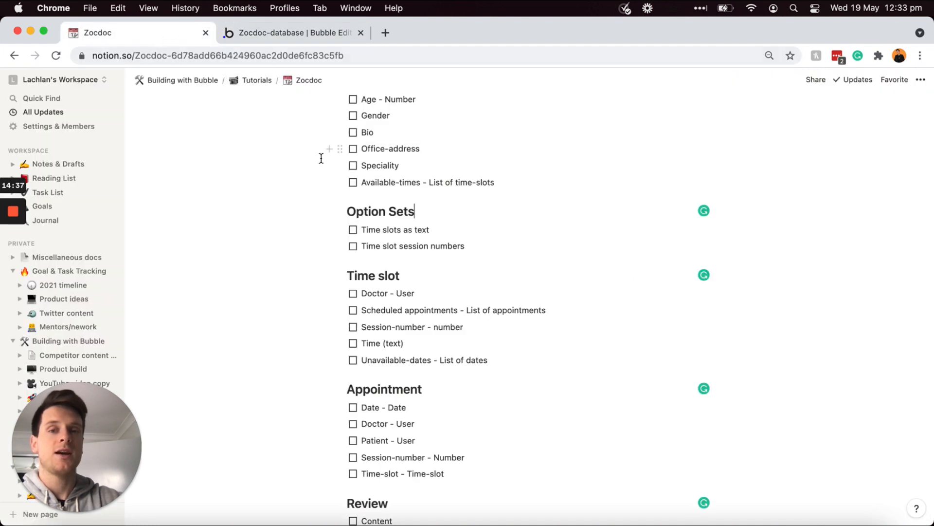
# Step: Mark the 'Time slots as text' and 'Time slot session numbers' to-dos as done
pyautogui.click(352, 229)
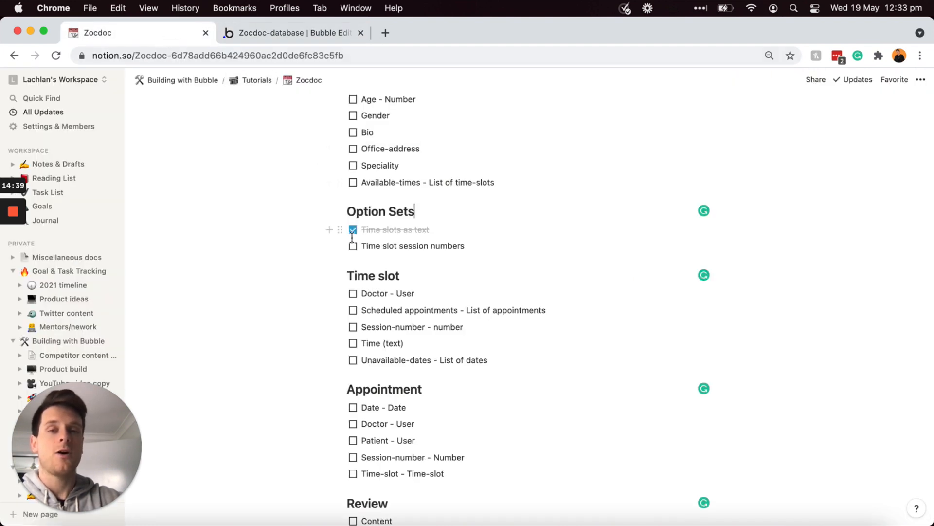
pyautogui.click(353, 246)
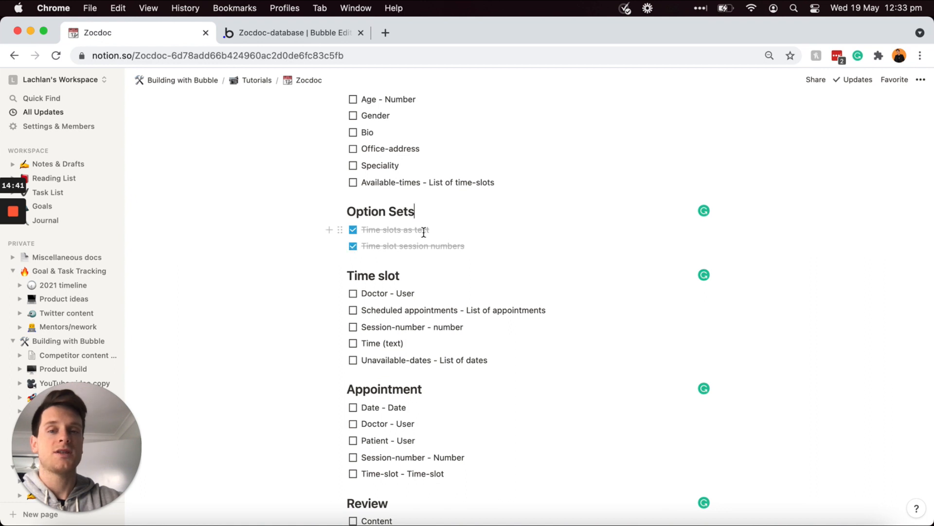
pyautogui.scroll(5, 452, 235)
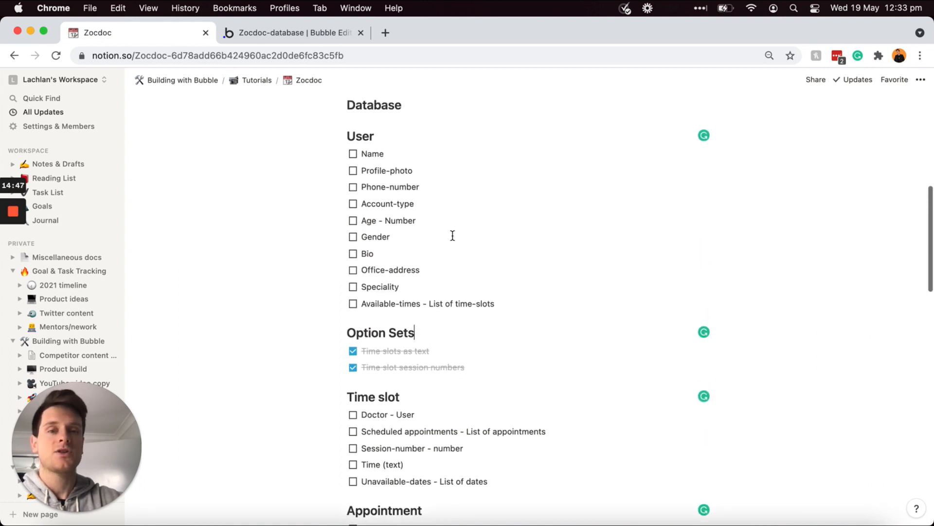
# Step: Select the ten planned User fields, then return to Bubble's data types
pyautogui.click(509, 311)
pyautogui.moveTo(464, 302); pyautogui.dragTo(338, 163)
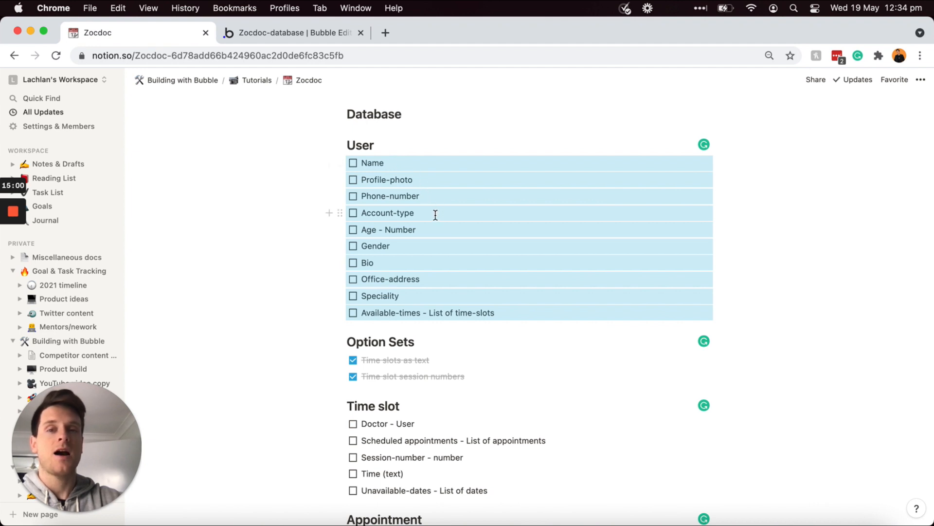
pyautogui.click(332, 33)
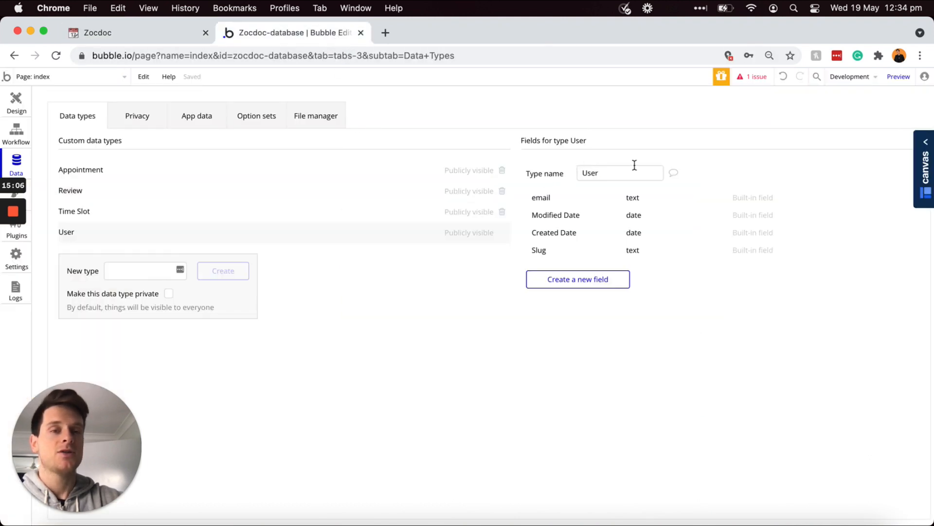
# Step: Add Name as a text field and Profile-photo as an image field to User
pyautogui.click(579, 280)
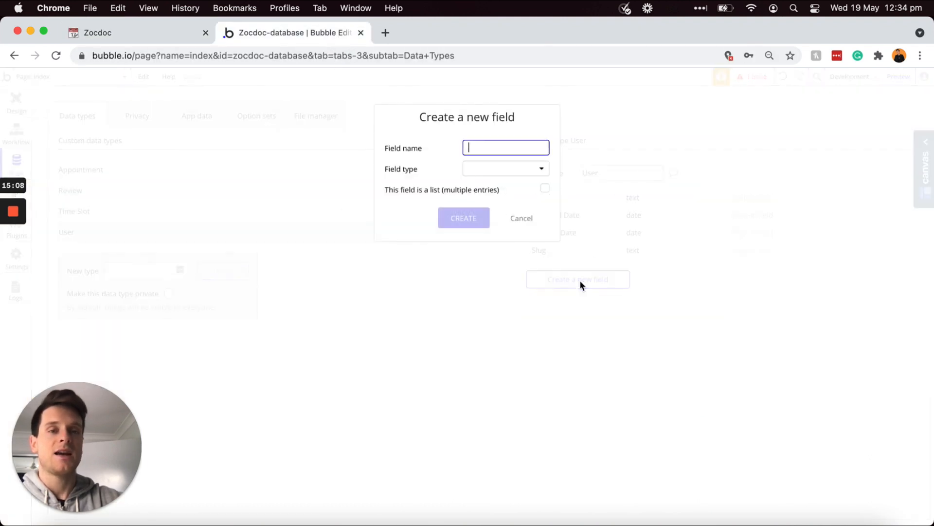
pyautogui.write('Name')
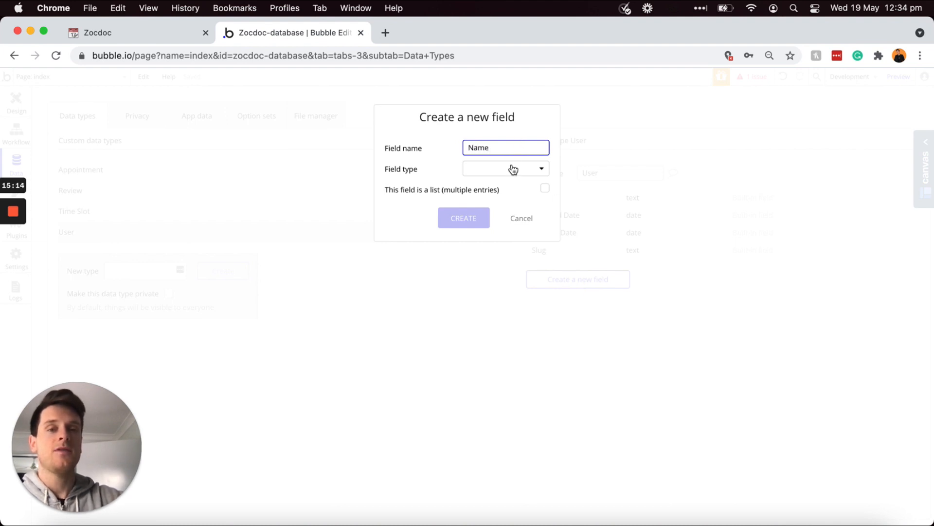
pyautogui.click(512, 168)
pyautogui.click(492, 185)
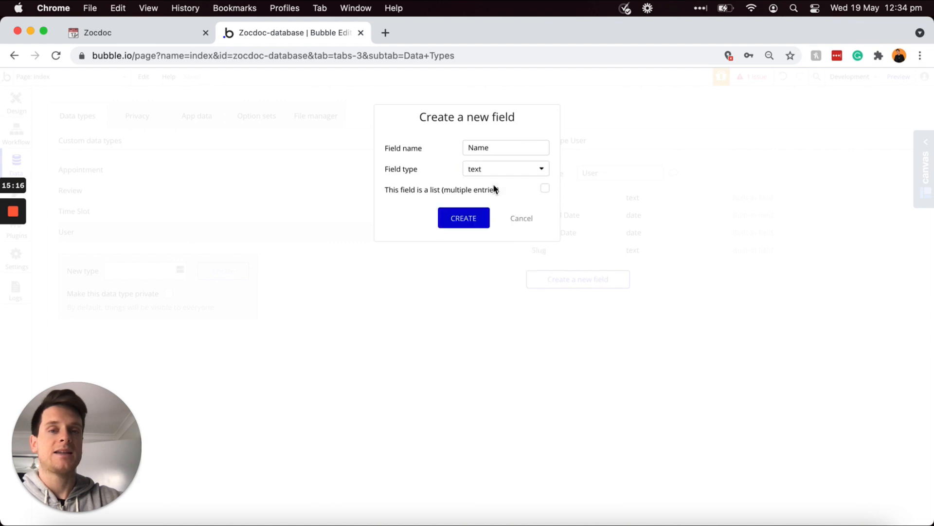
pyautogui.click(469, 221)
pyautogui.click(589, 299)
pyautogui.write('Profile-')
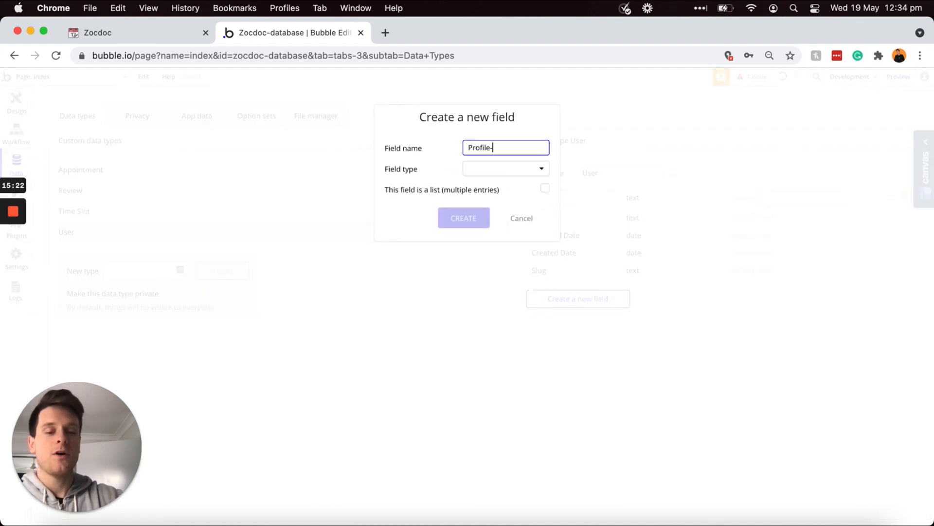
pyautogui.write('photo')
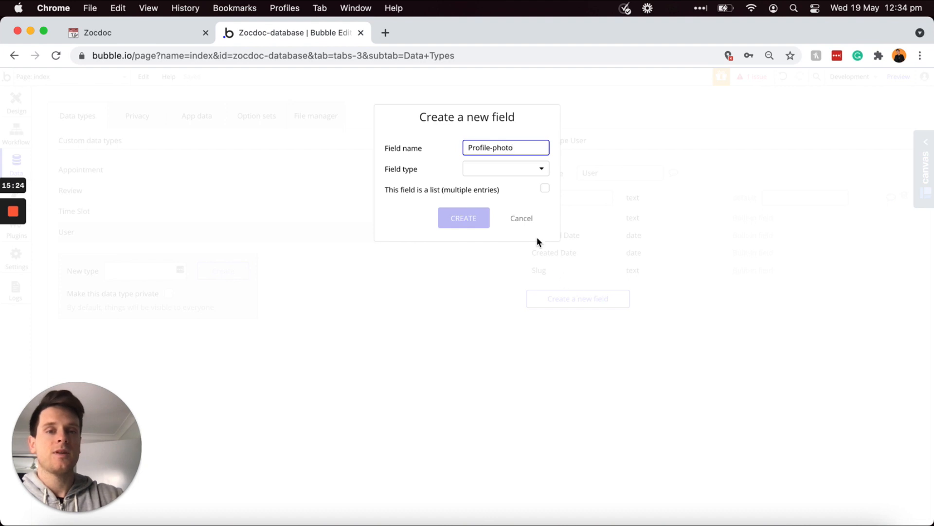
pyautogui.click(525, 170)
pyautogui.click(495, 309)
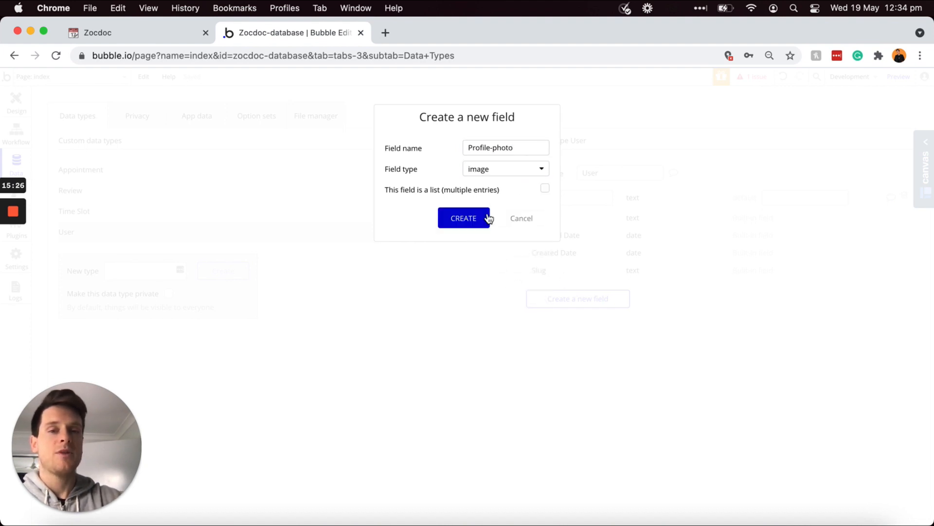
pyautogui.click(463, 216)
# Step: Add Phone-number and Account-type as text fields, then go back to the Notion plan
pyautogui.click(594, 313)
pyautogui.write('Phone')
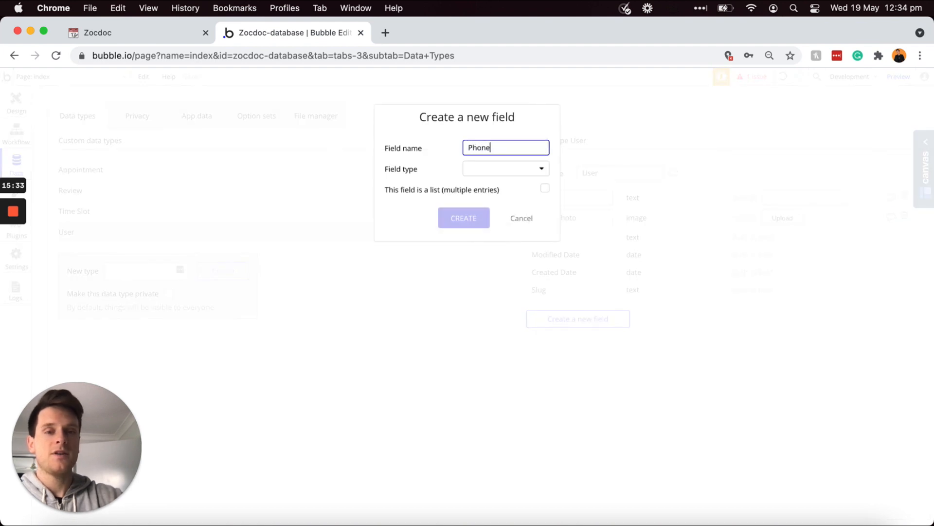
pyautogui.write('-number')
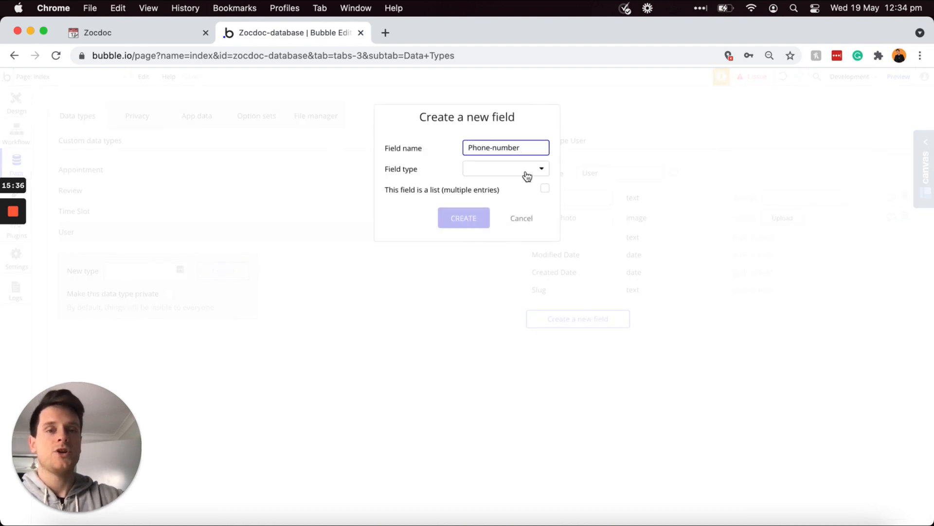
pyautogui.click(527, 170)
pyautogui.click(520, 185)
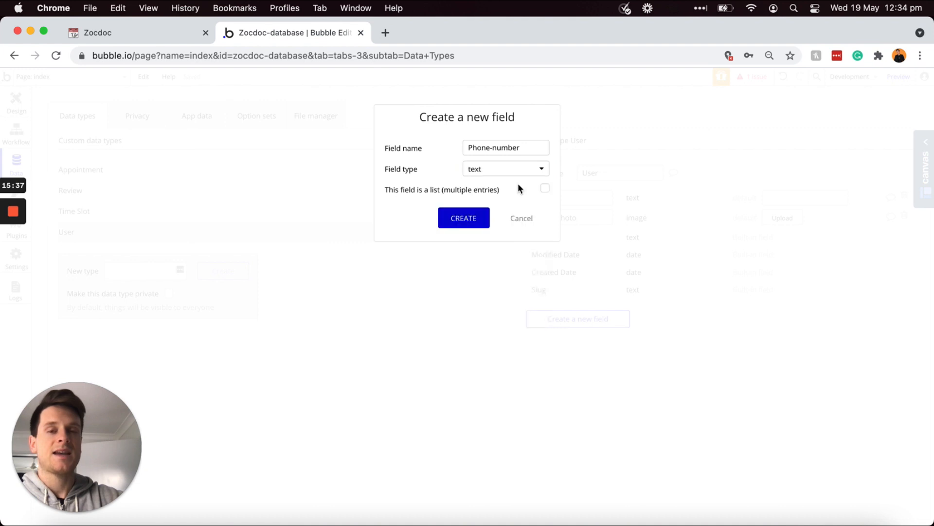
pyautogui.click(460, 220)
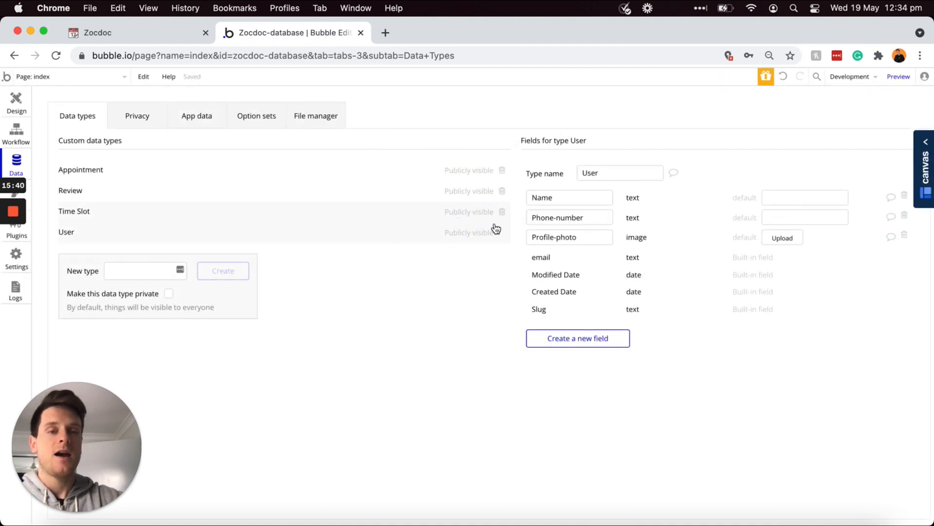
pyautogui.click(576, 339)
pyautogui.write('Account')
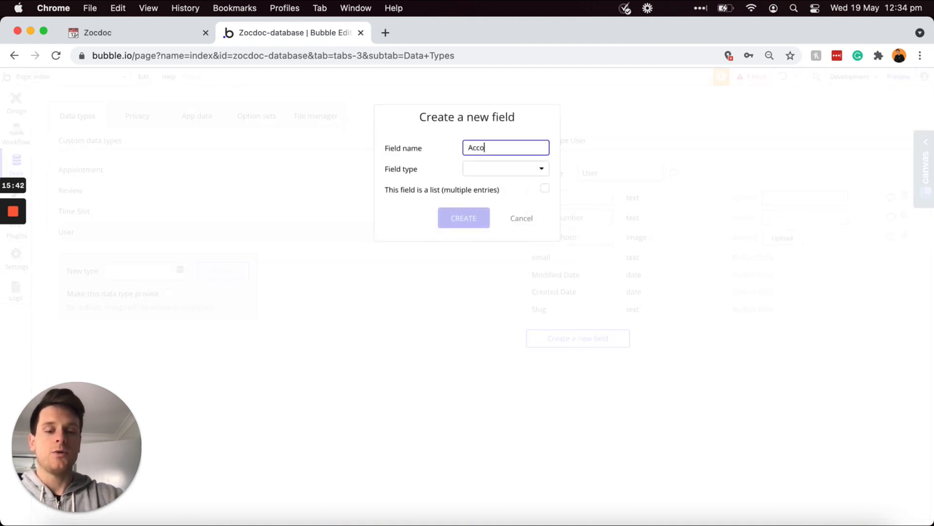
pyautogui.write('-type')
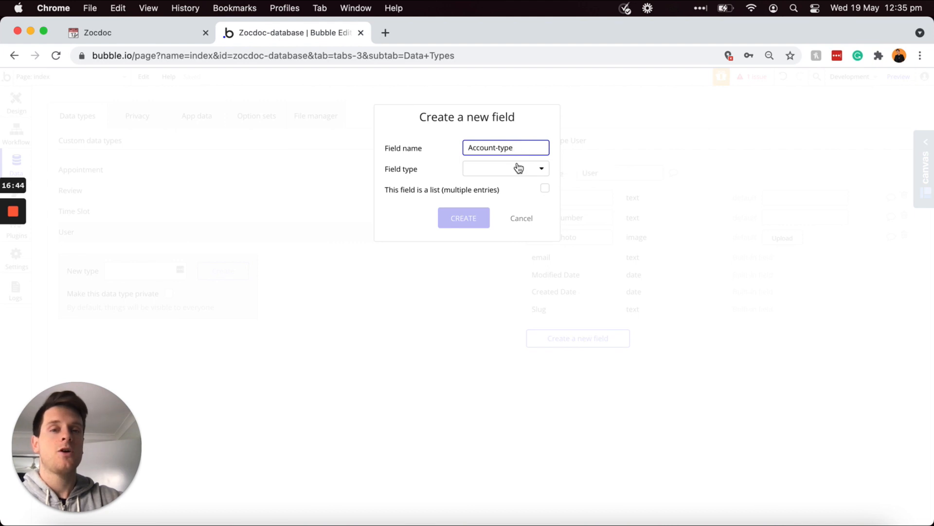
pyautogui.click(512, 173)
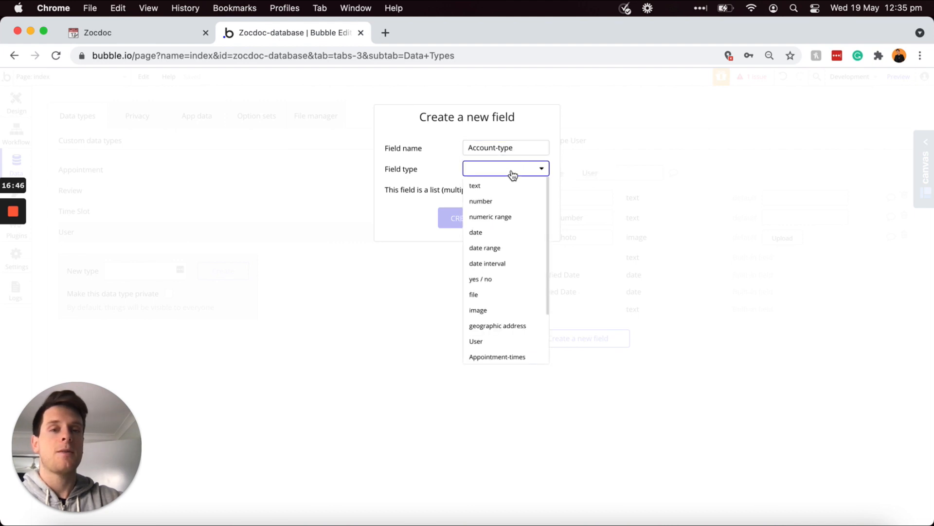
pyautogui.click(479, 187)
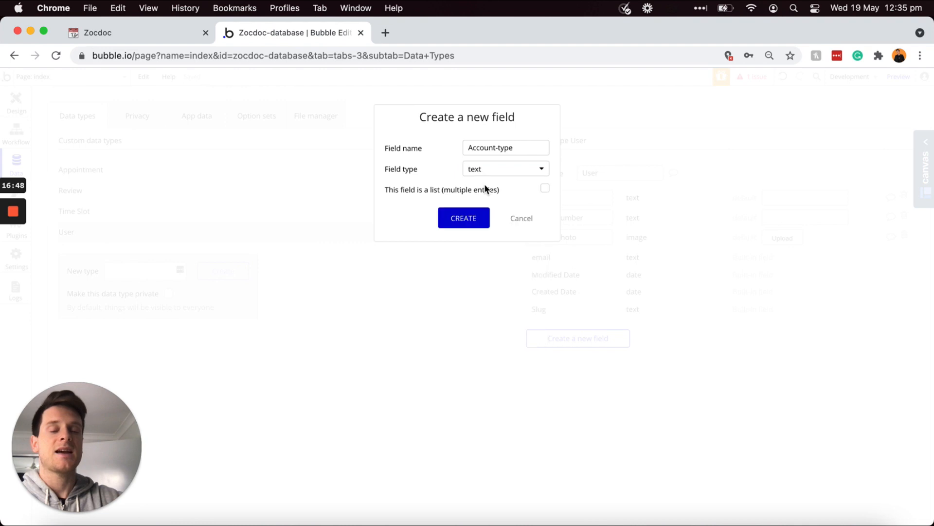
pyautogui.click(465, 220)
pyautogui.click(154, 34)
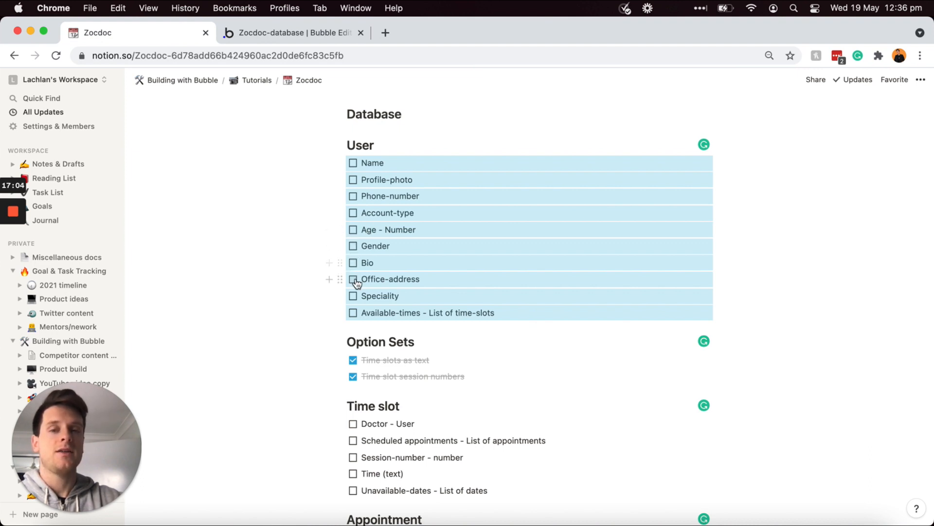
# Step: Go back to Bubble's User fields after reviewing the remaining planned fields
pyautogui.click(290, 33)
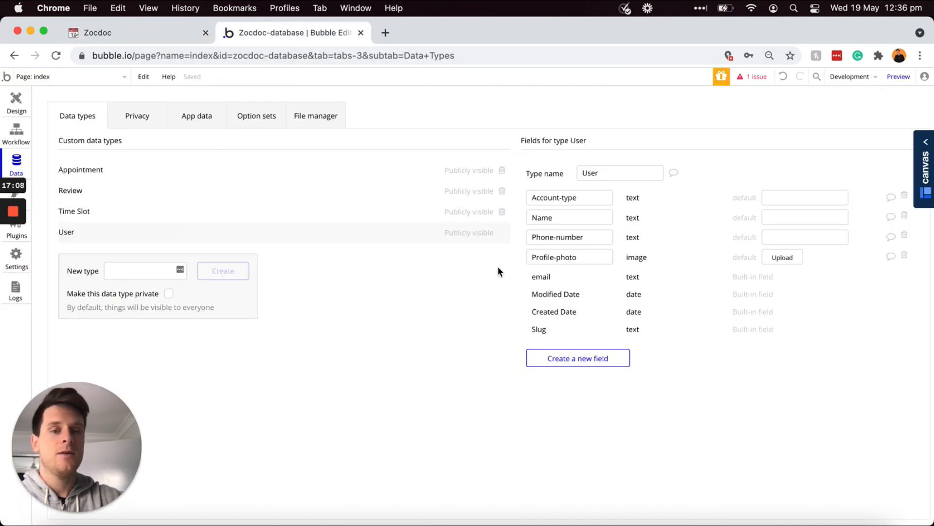
# Step: Add Age as a number field and Gender as a text field to User
pyautogui.click(605, 359)
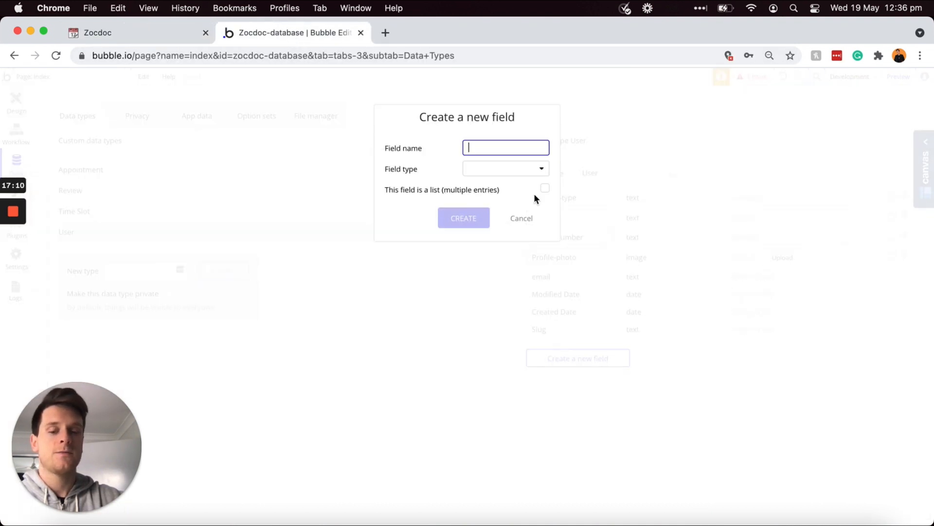
pyautogui.write('Age')
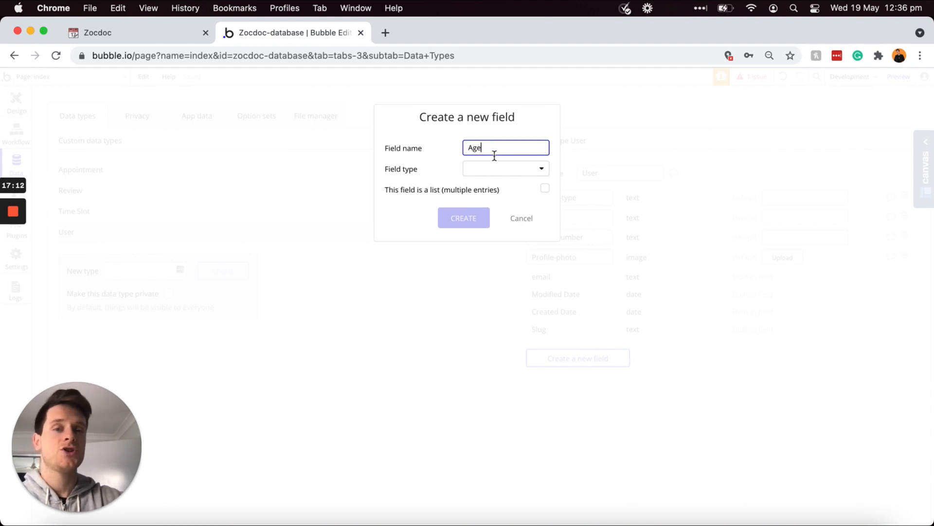
pyautogui.click(495, 178)
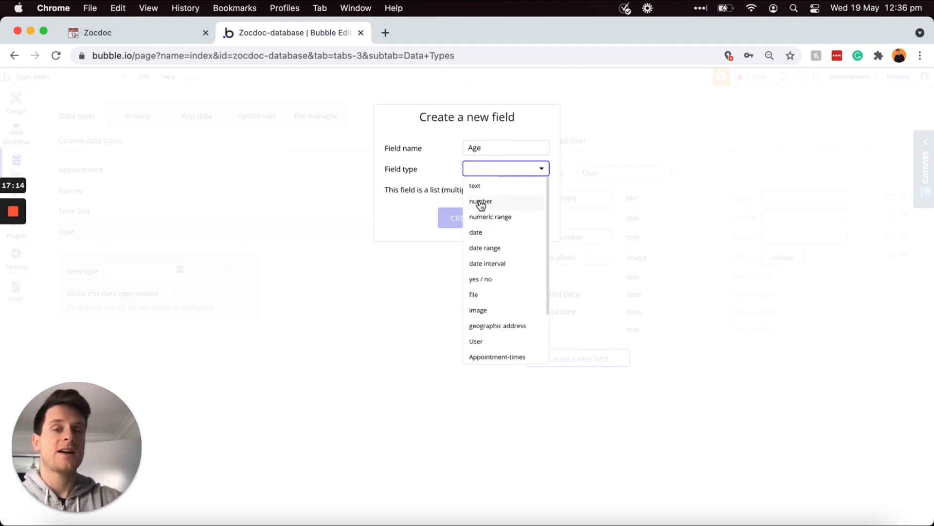
pyautogui.click(484, 203)
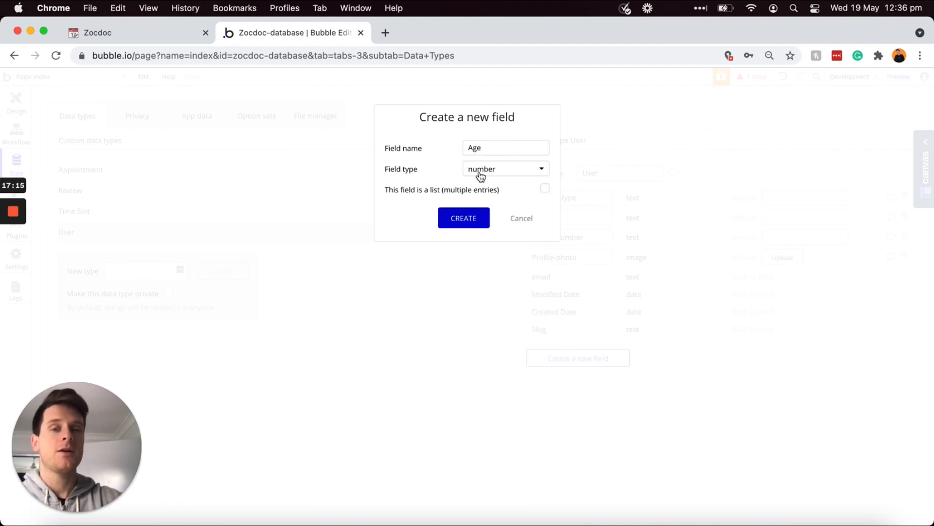
pyautogui.click(464, 221)
pyautogui.click(560, 379)
pyautogui.write('Gender')
pyautogui.click(511, 169)
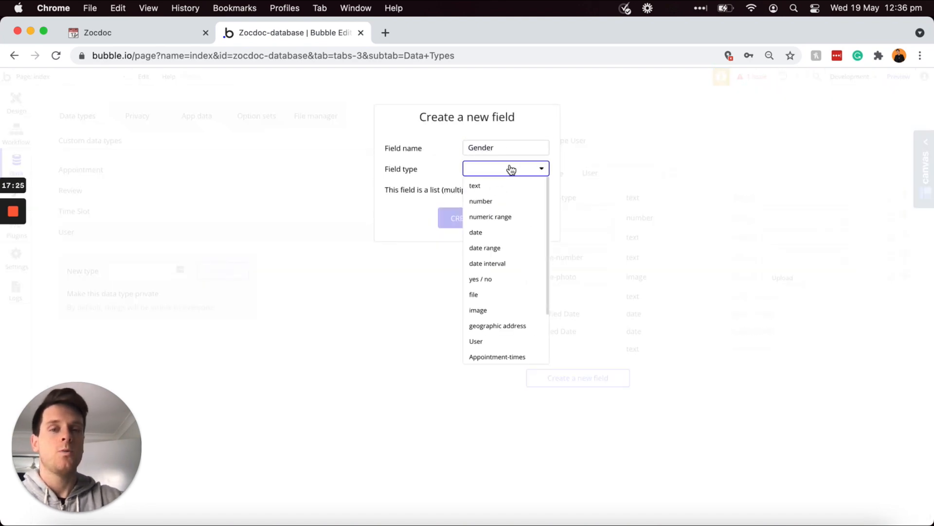
pyautogui.click(495, 187)
pyautogui.click(459, 220)
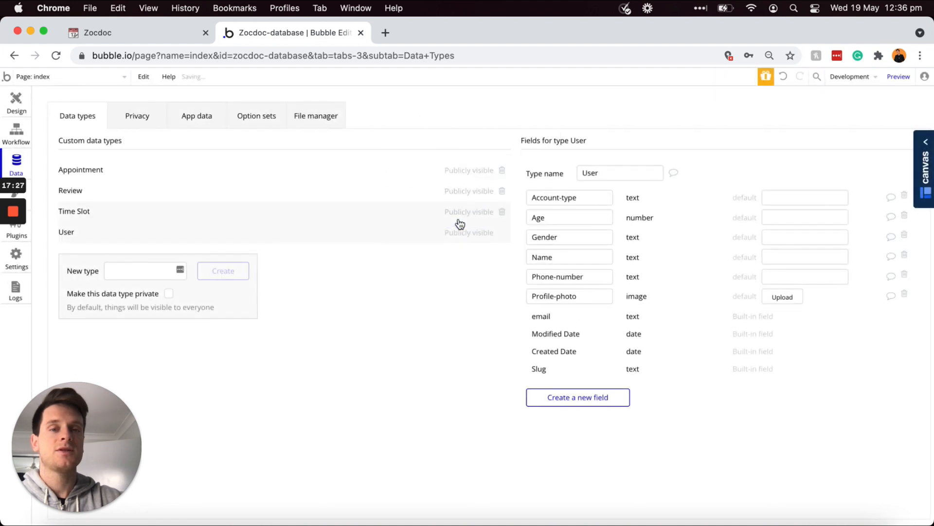
# Step: Add Bio as a text field and Office-address as a geographic address field
pyautogui.click(594, 393)
pyautogui.write('Bio')
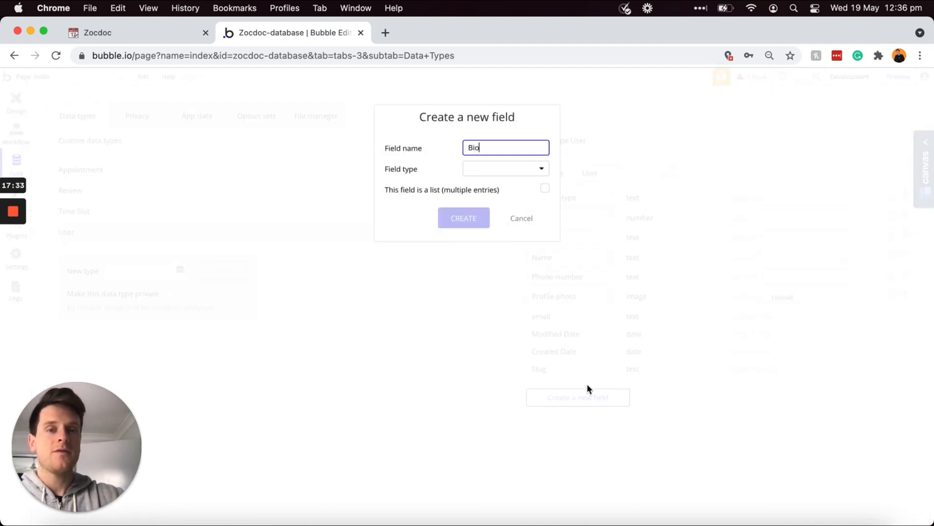
pyautogui.click(528, 176)
pyautogui.click(493, 187)
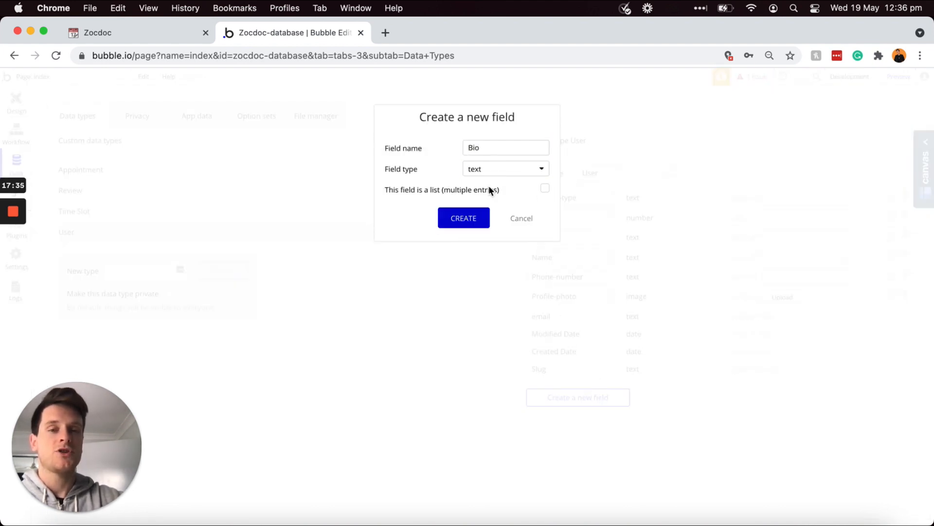
pyautogui.click(458, 220)
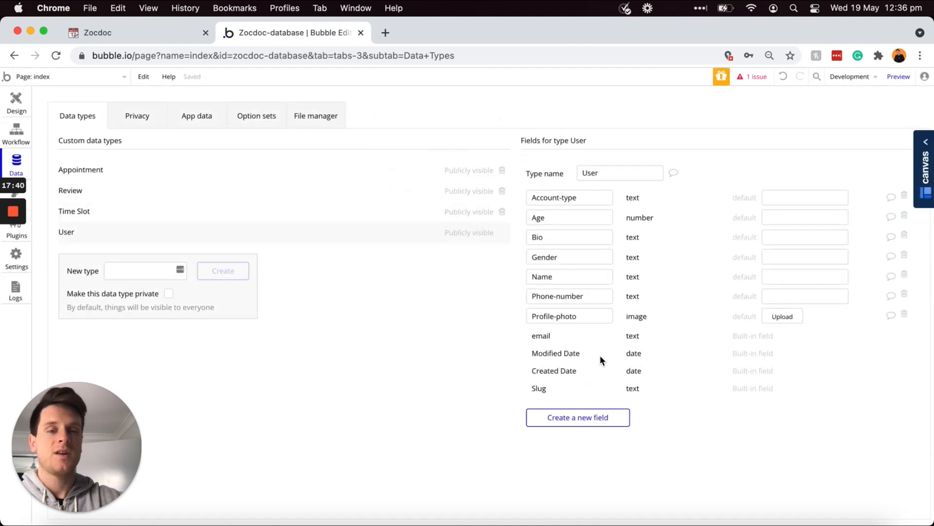
pyautogui.click(589, 417)
pyautogui.write('Offie')
pyautogui.press('BackSpace')
pyautogui.write('ce-address')
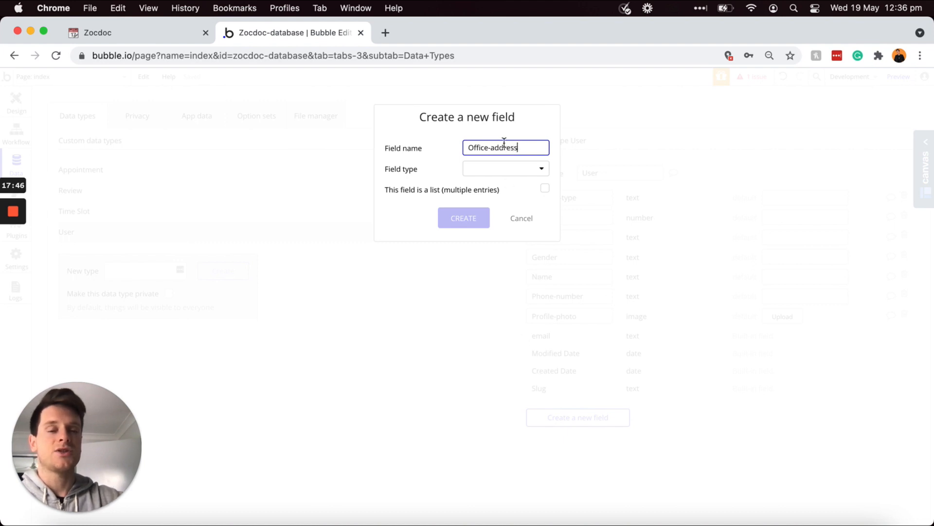
pyautogui.click(515, 169)
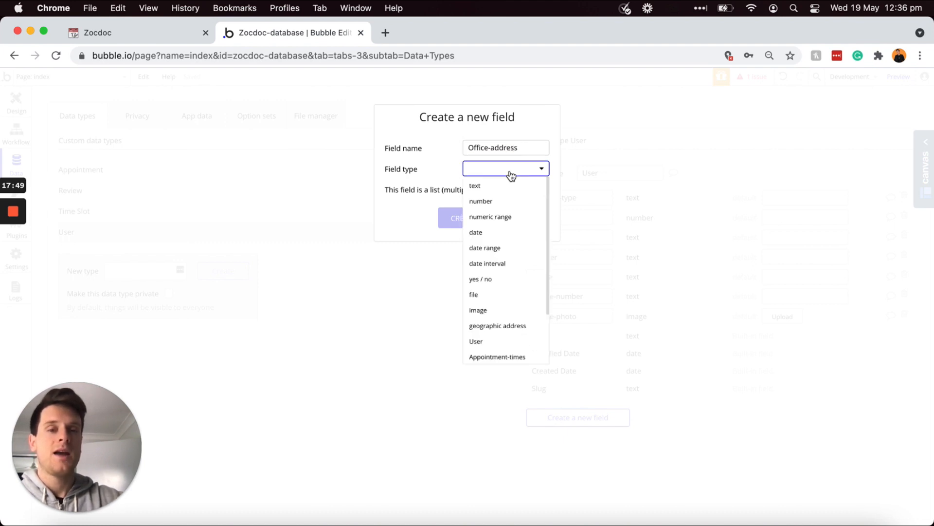
pyautogui.click(511, 327)
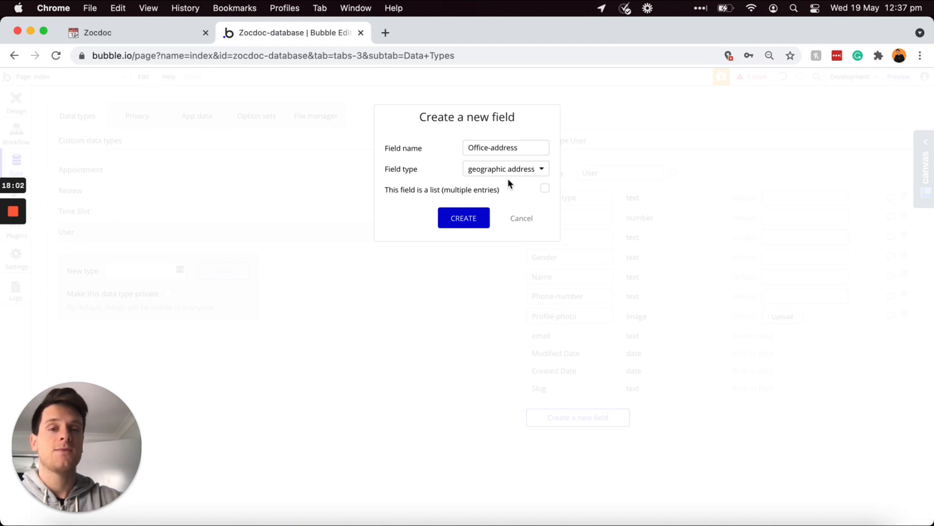
pyautogui.click(465, 219)
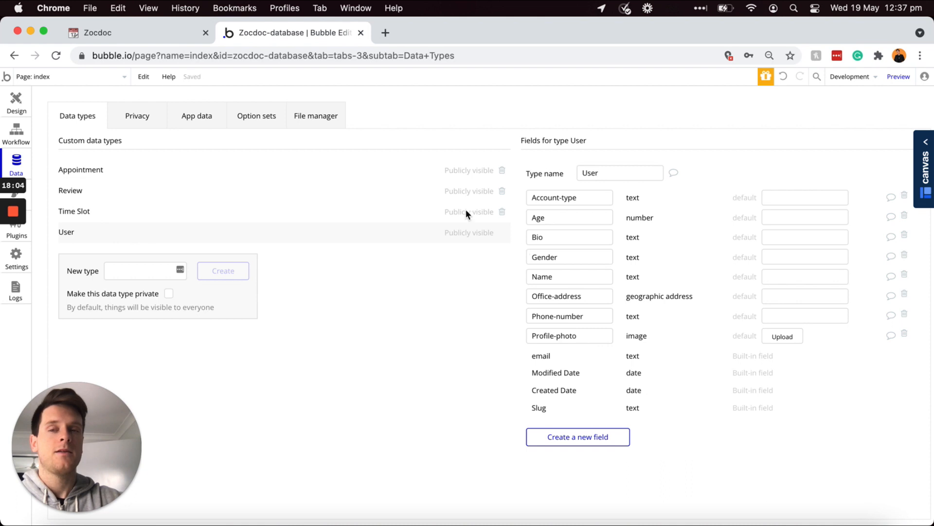
# Step: After checking the Notion plan, add Speciality as a text field to User
pyautogui.click(164, 35)
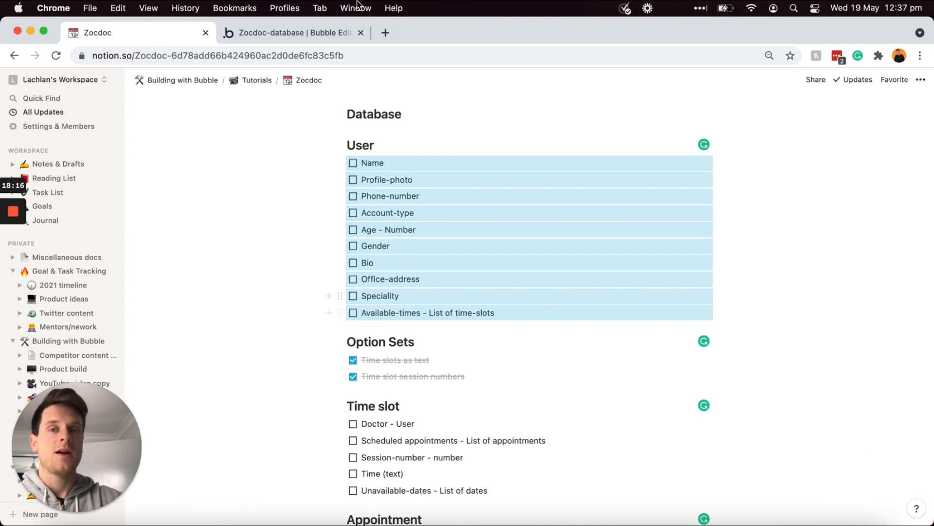
pyautogui.click(321, 31)
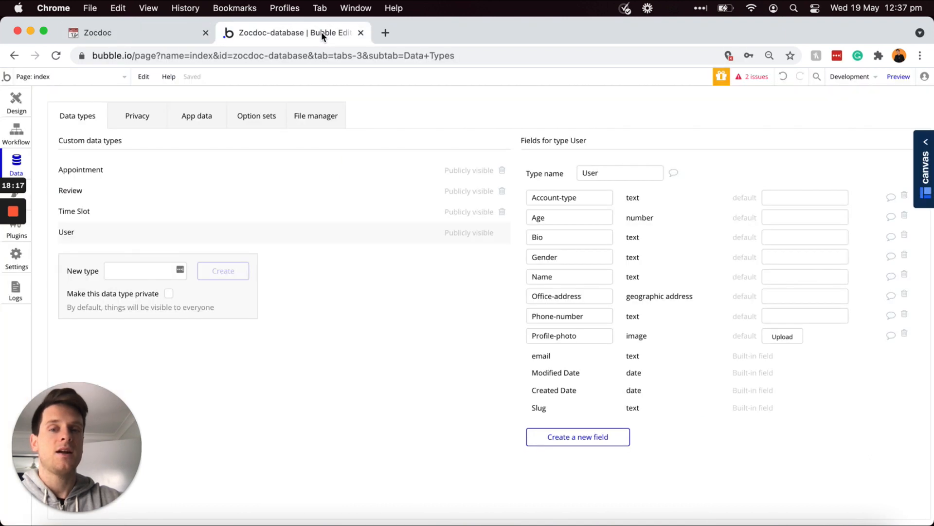
pyautogui.click(600, 437)
pyautogui.write('Speciality')
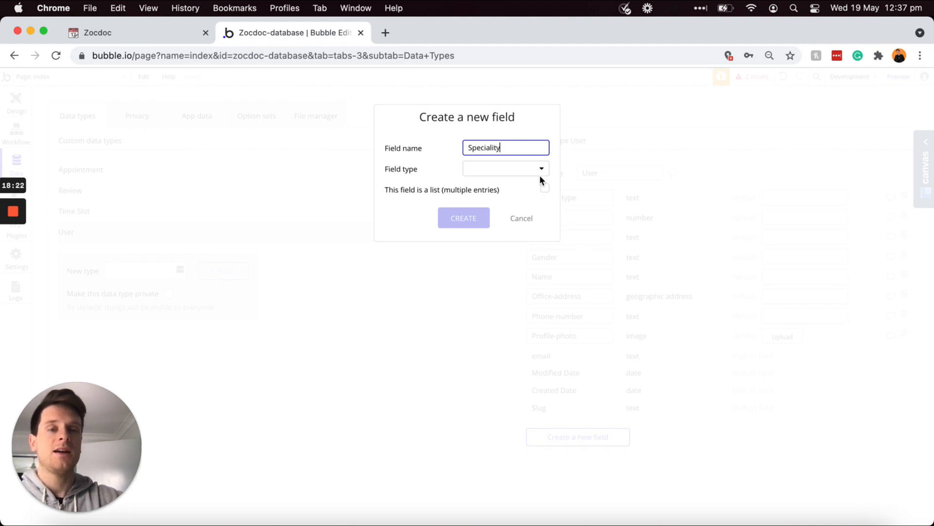
pyautogui.click(494, 171)
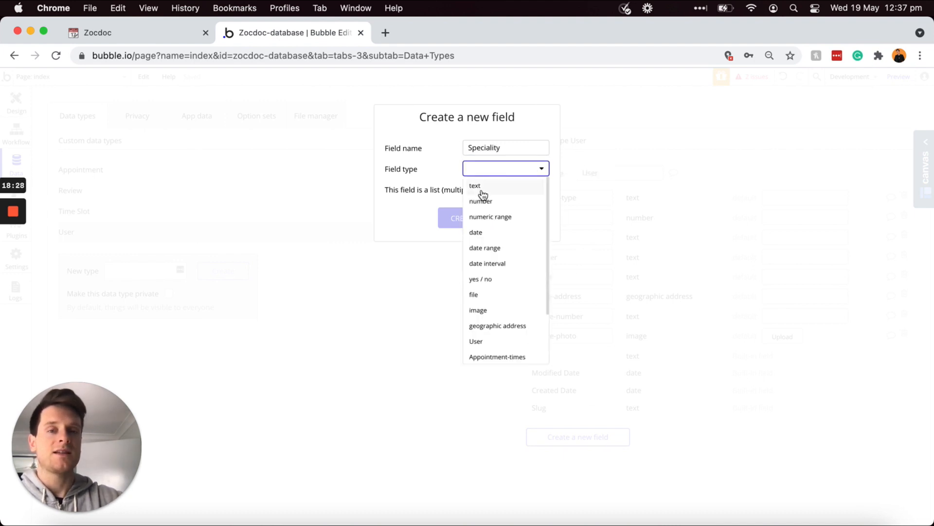
pyautogui.click(480, 187)
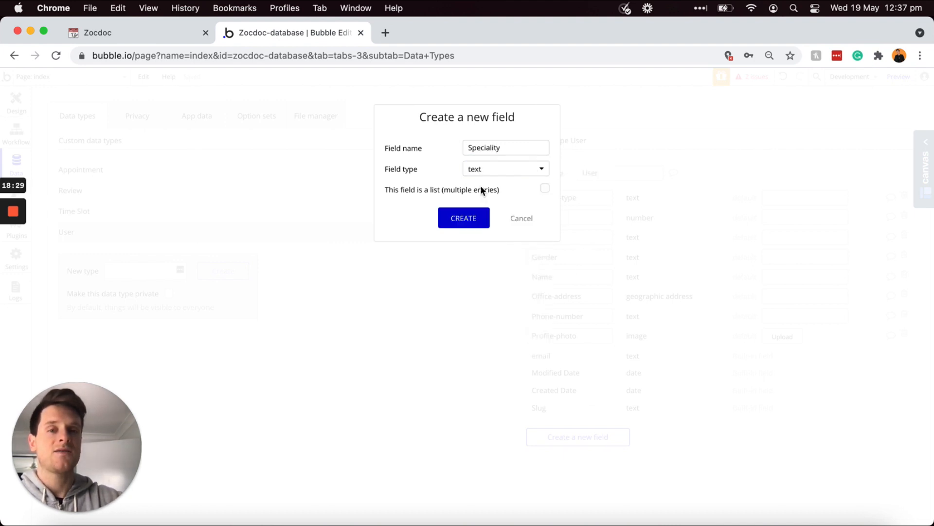
pyautogui.click(468, 218)
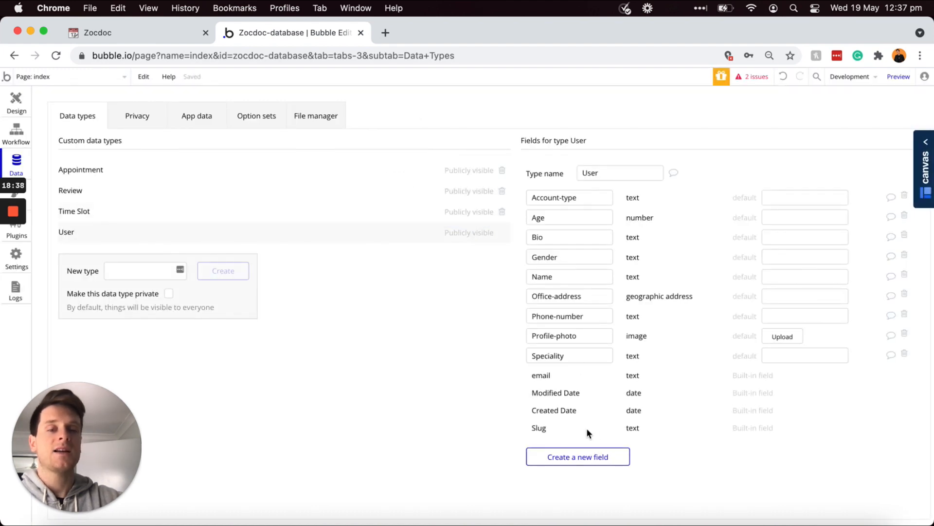
# Step: Add Available-times as a list of Appointment-times field on User
pyautogui.click(578, 458)
pyautogui.write('Available-times')
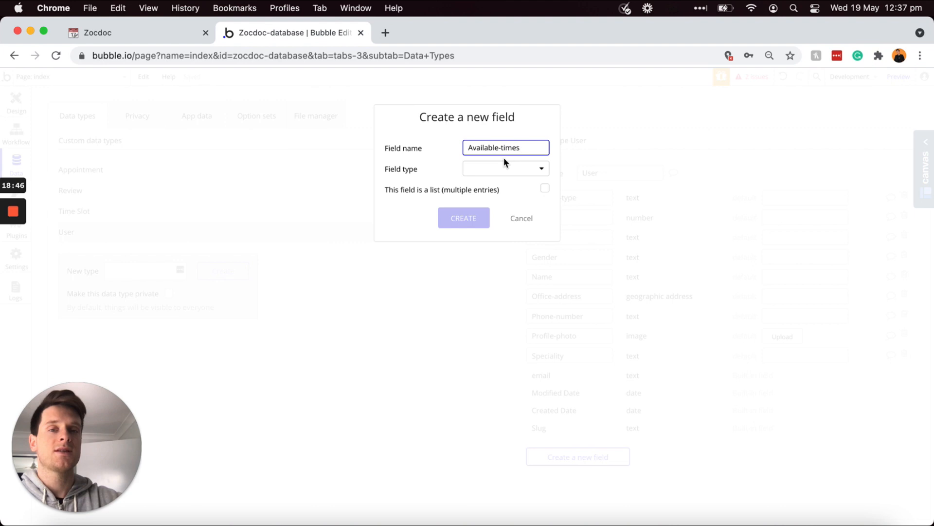
pyautogui.click(498, 174)
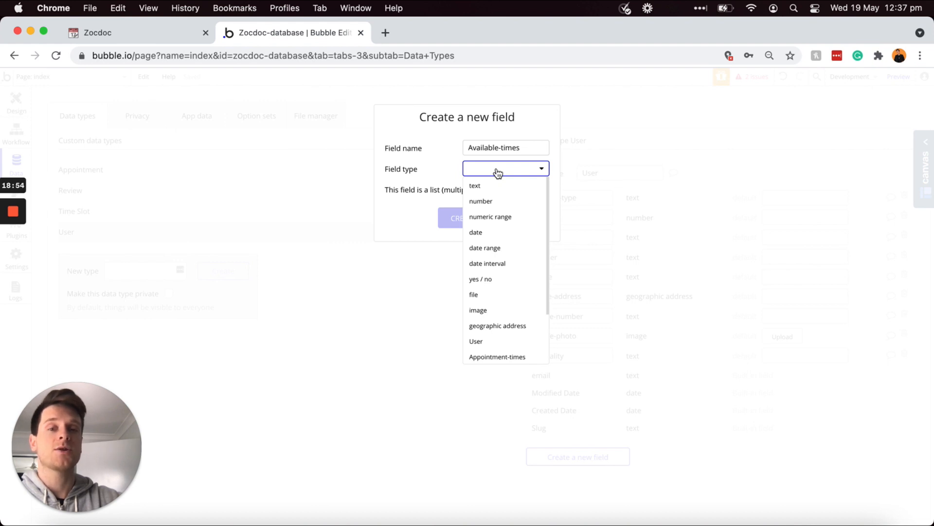
pyautogui.scroll(-3, 488, 216)
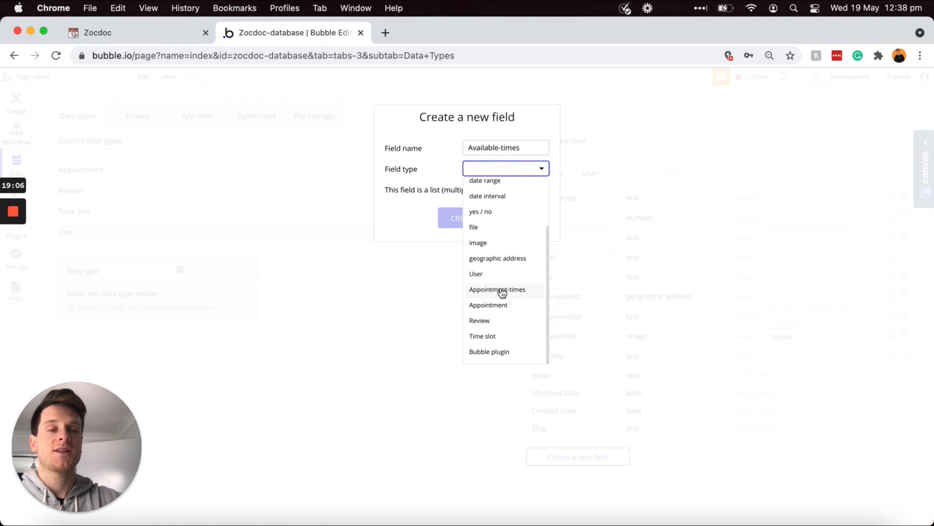
pyautogui.click(501, 290)
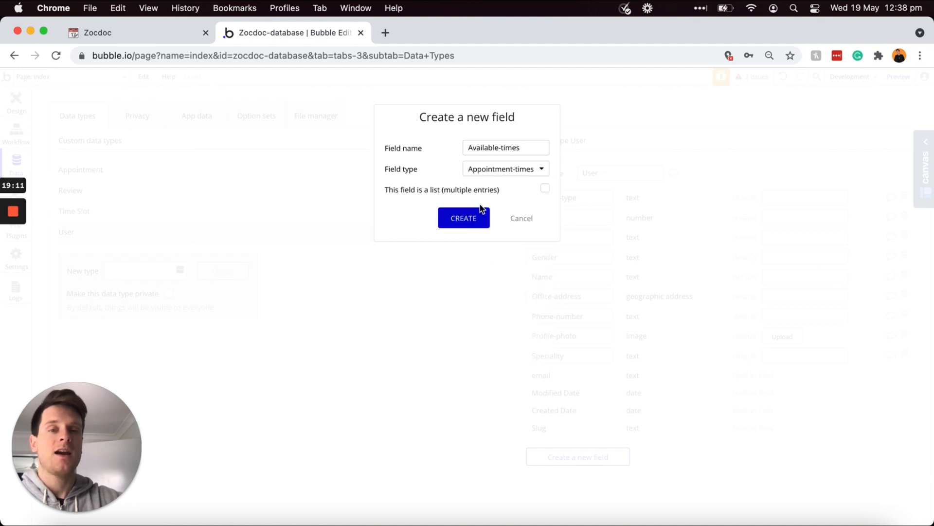
pyautogui.click(545, 190)
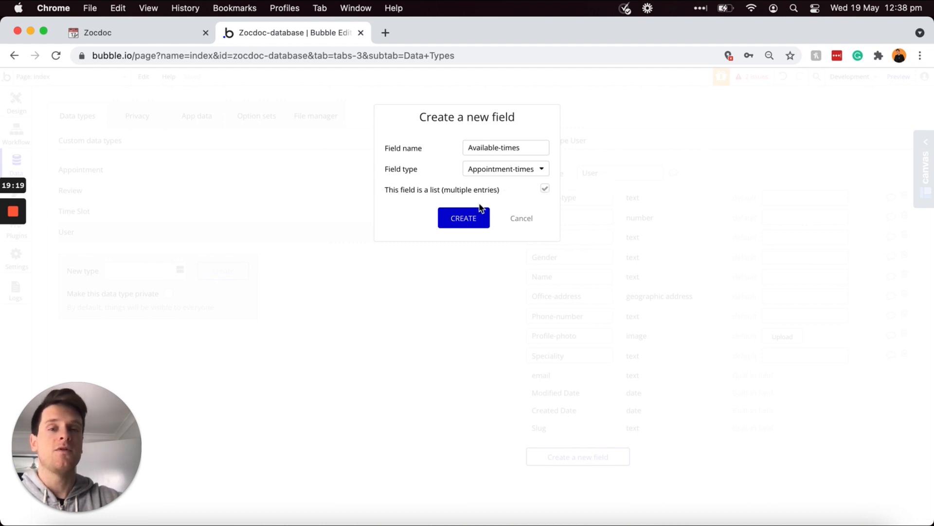
pyautogui.click(465, 220)
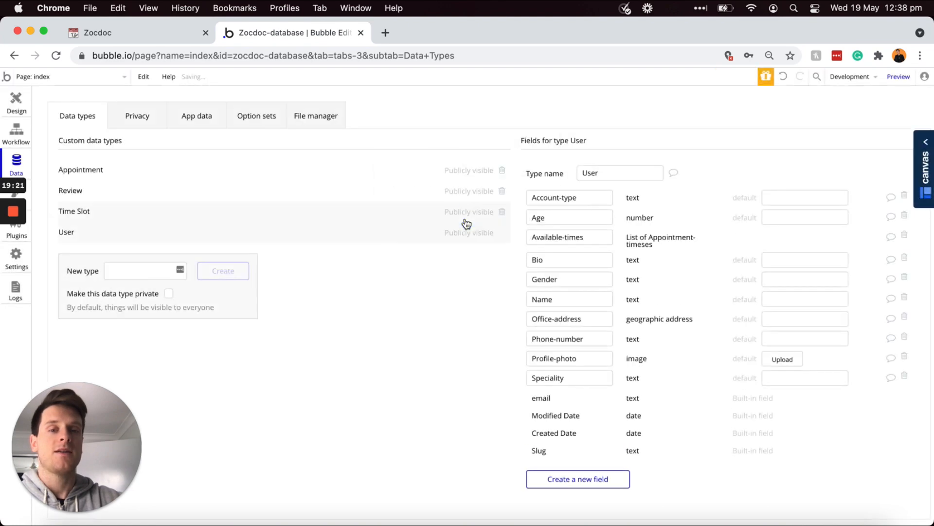
# Step: Tick off all planned User field items in Notion and inspect the Time (text) item
pyautogui.click(169, 38)
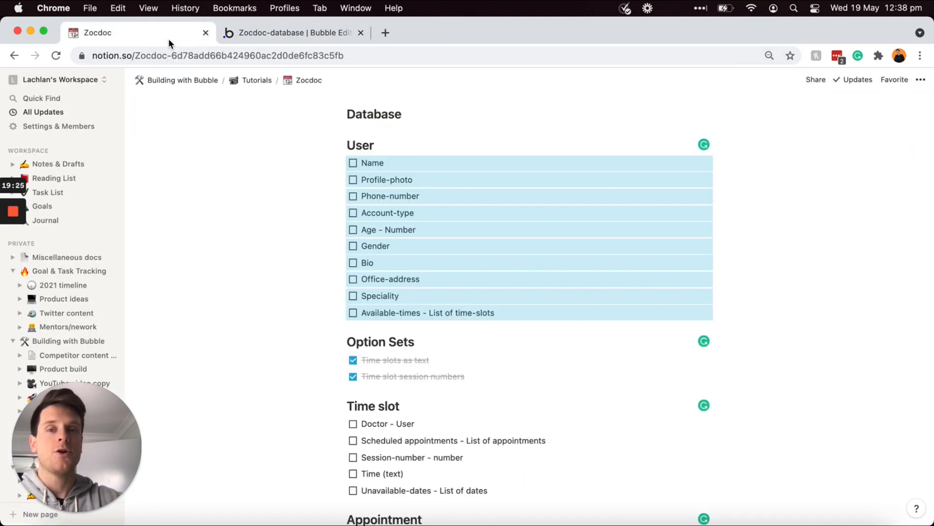
pyautogui.click(353, 163)
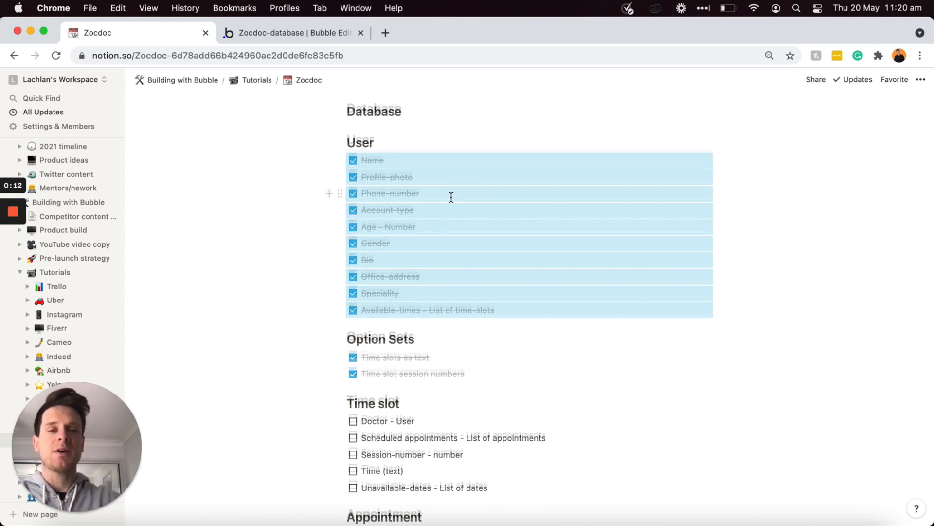
pyautogui.scroll(-5, 450, 197)
pyautogui.click(426, 257)
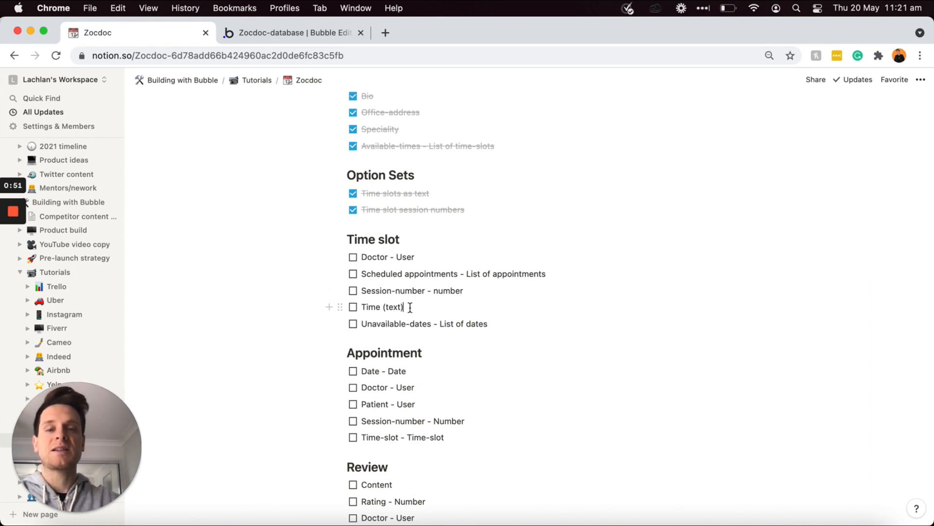
pyautogui.tripleClick(410, 307)
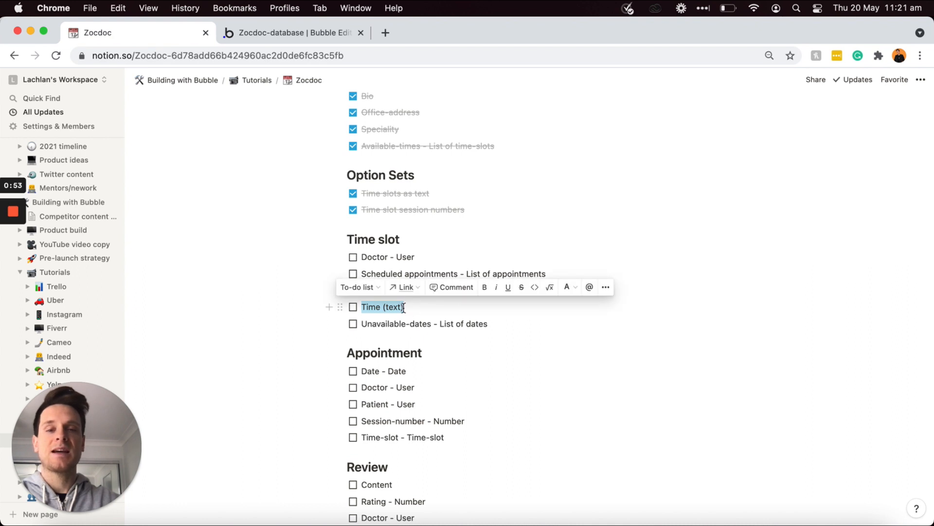
pyautogui.click(385, 324)
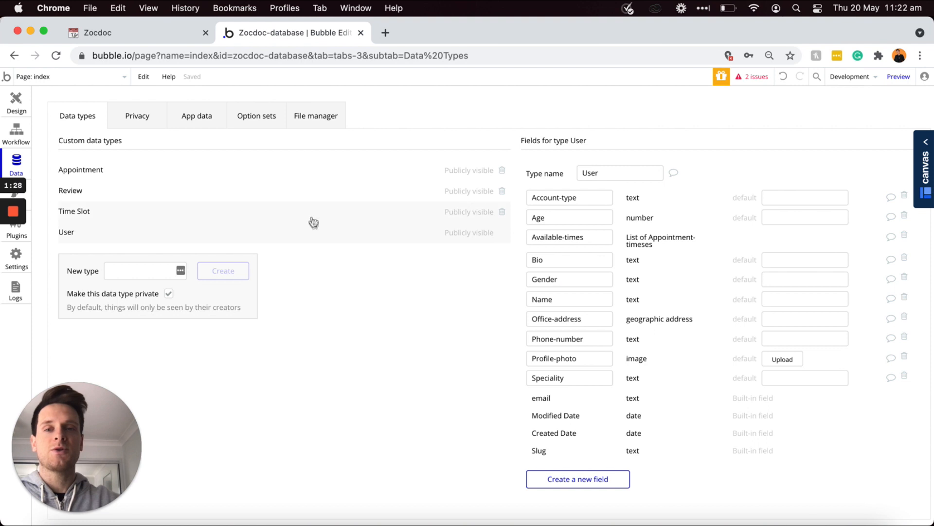
# Step: Add a Doctor field of type User to the Time slot data type
pyautogui.click(312, 218)
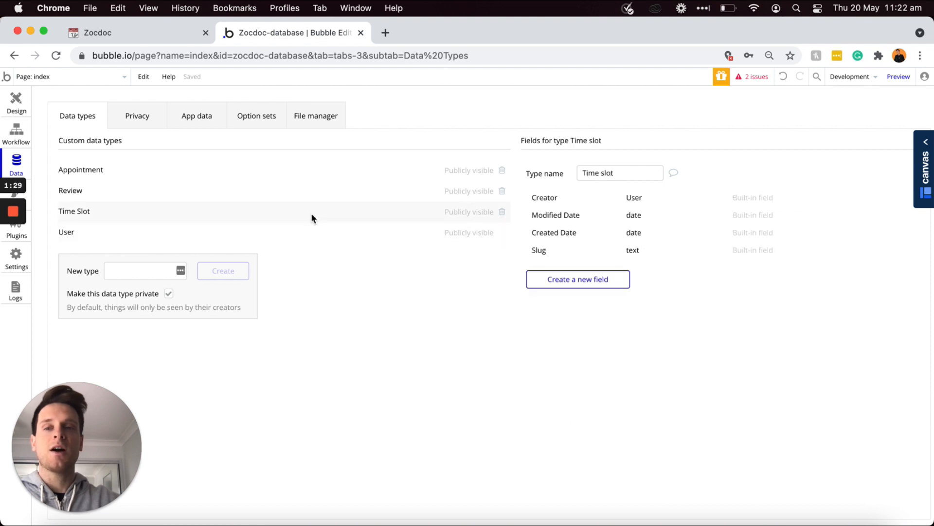
pyautogui.click(558, 281)
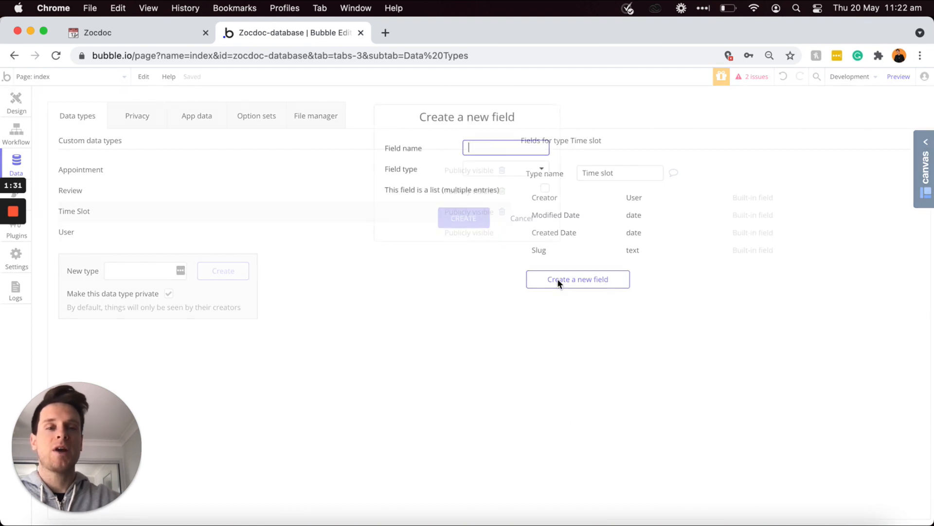
pyautogui.write('Doctor')
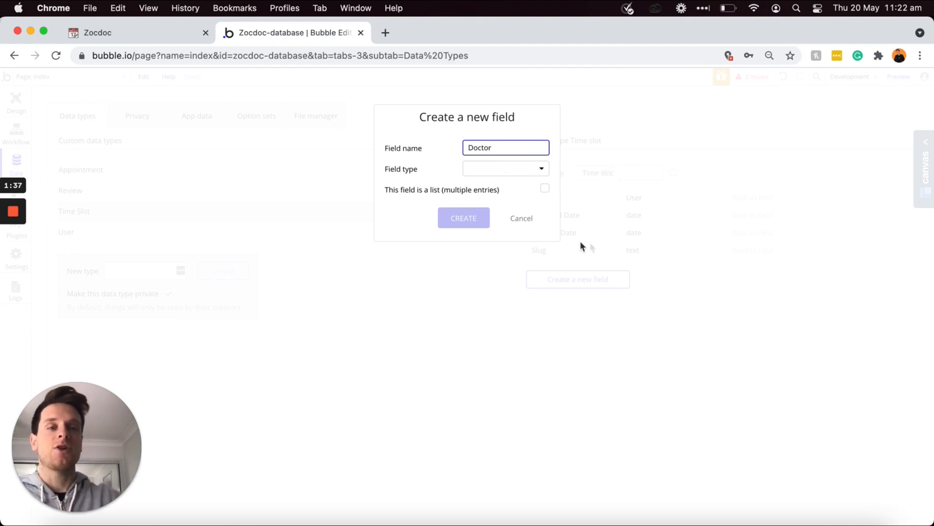
pyautogui.click(544, 175)
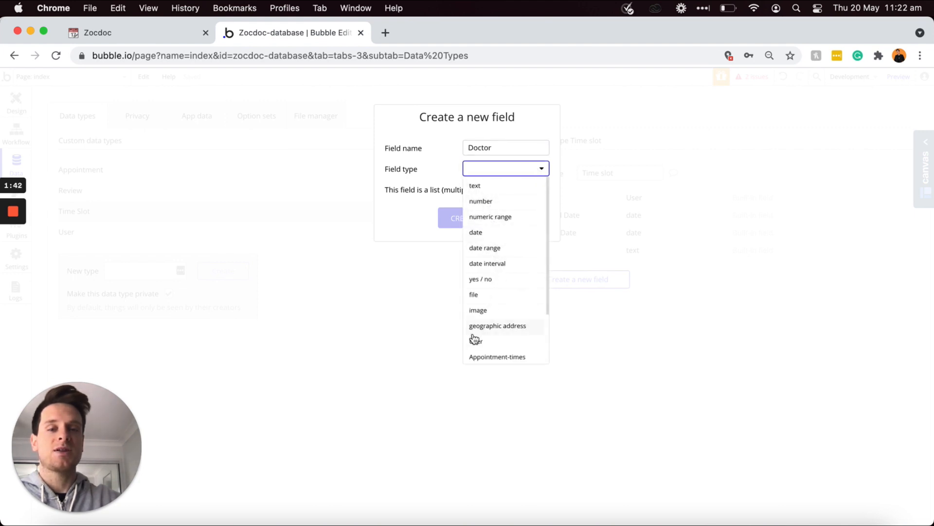
pyautogui.click(475, 342)
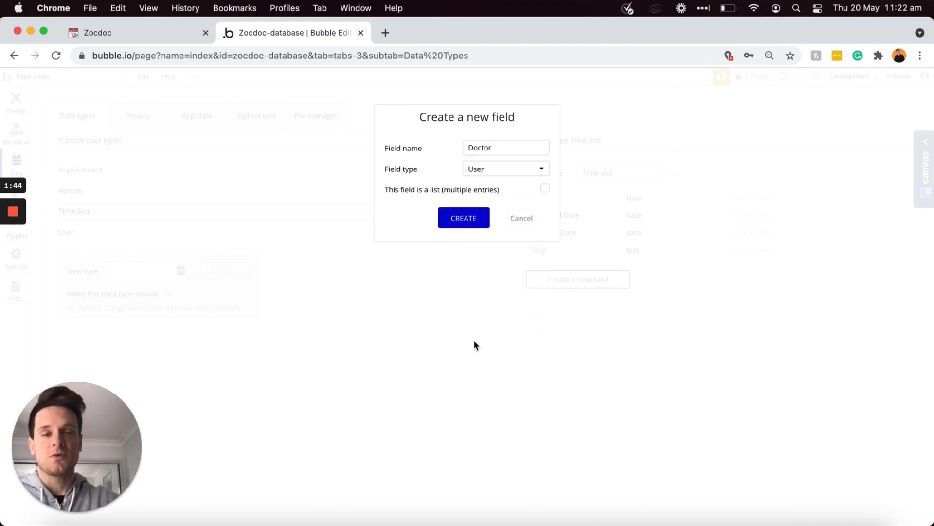
pyautogui.click(461, 223)
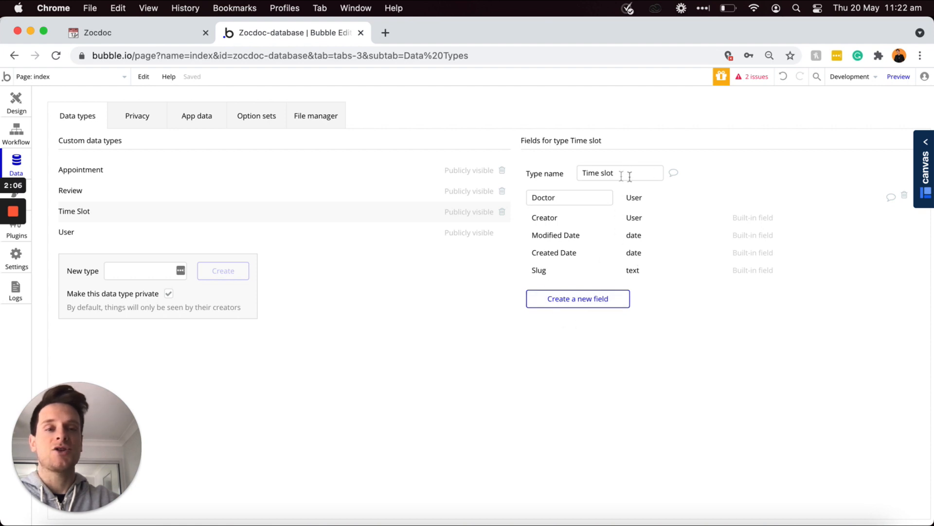
# Step: Add a 'Scheduled appointment' field holding a list of Appointments to Time slot
pyautogui.click(574, 301)
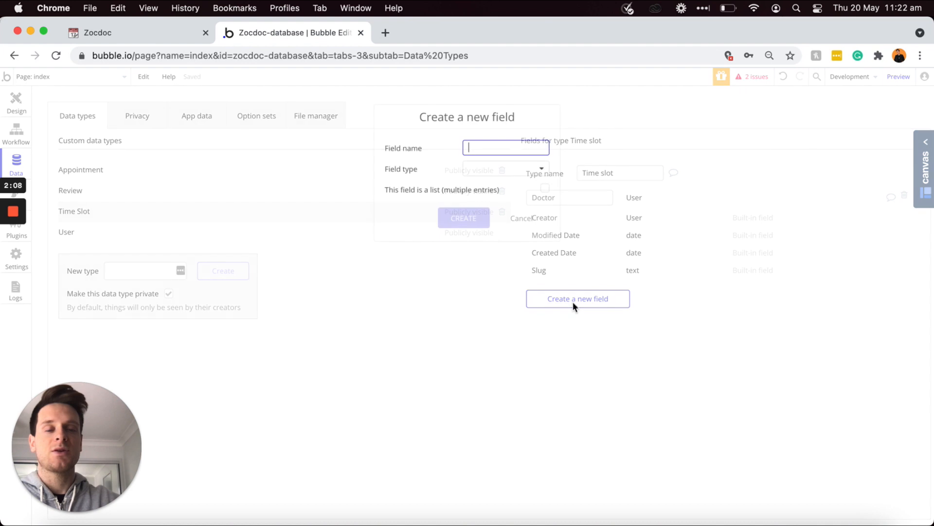
pyautogui.write('Scheduled appointment')
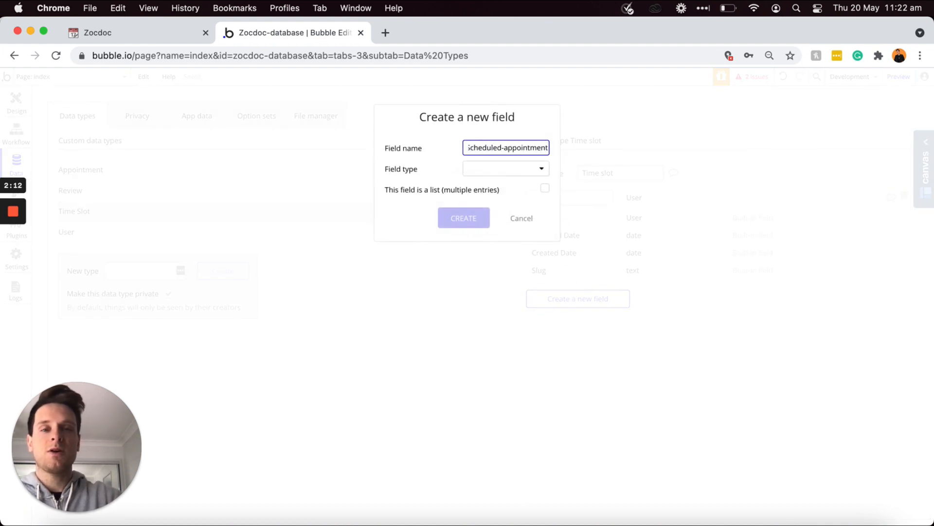
pyautogui.click(529, 171)
pyautogui.scroll(-1, 500, 258)
pyautogui.scroll(-2, 500, 258)
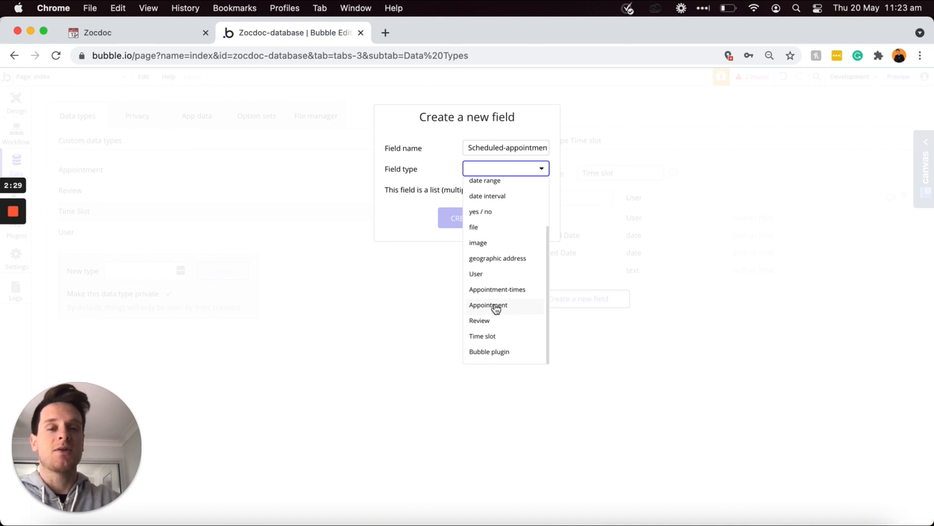
pyautogui.click(489, 305)
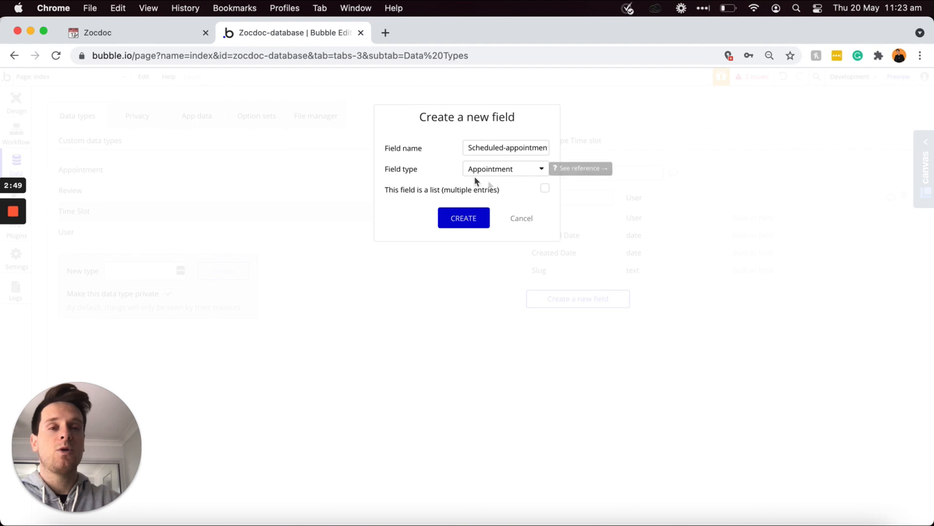
pyautogui.click(544, 191)
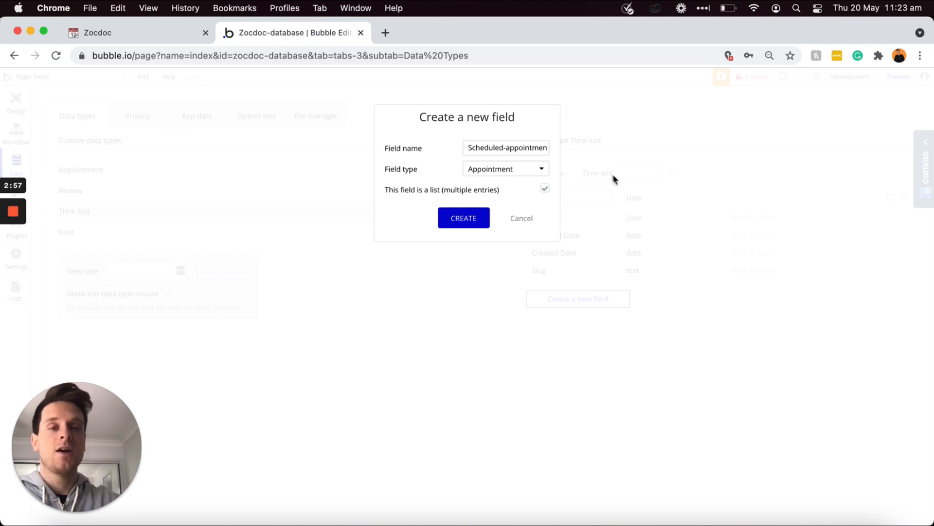
pyautogui.click(470, 223)
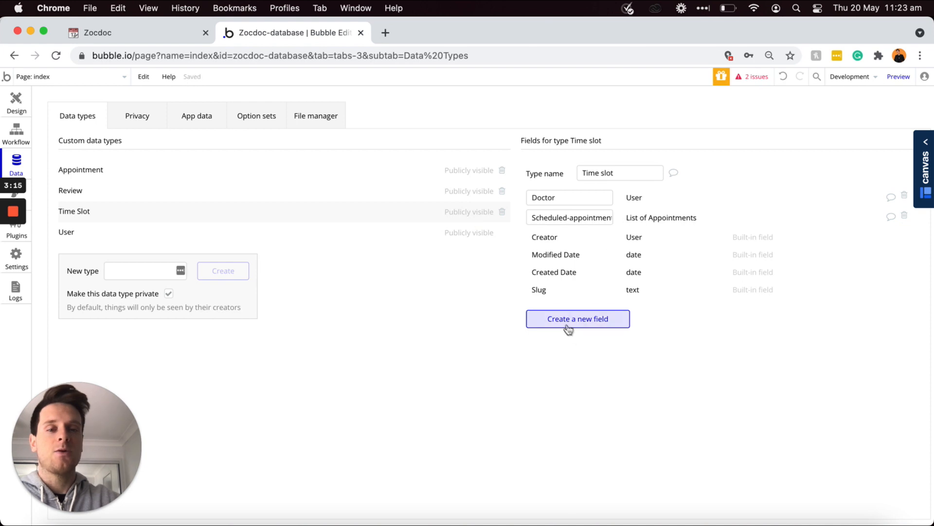
# Step: Add a Session-number field of type number to Time slot
pyautogui.click(567, 325)
pyautogui.write('Session-number')
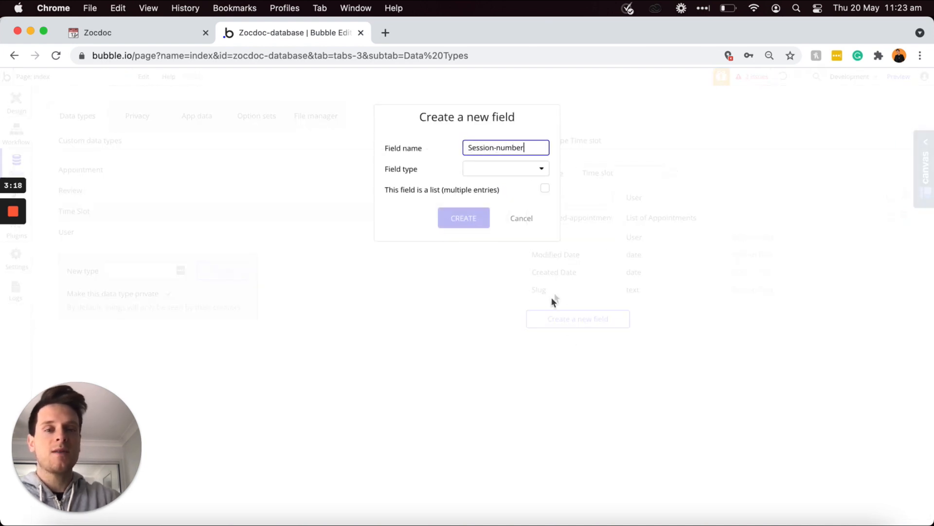
pyautogui.click(531, 197)
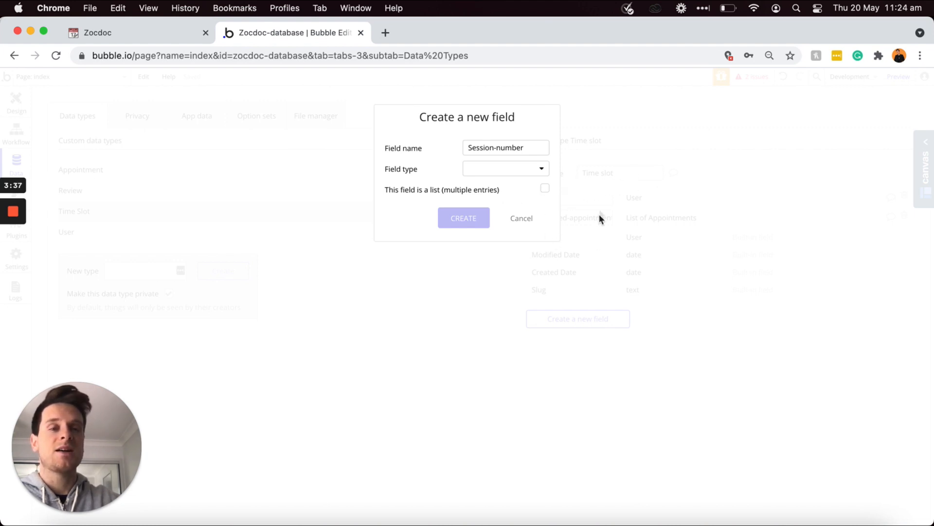
pyautogui.click(506, 172)
pyautogui.click(489, 202)
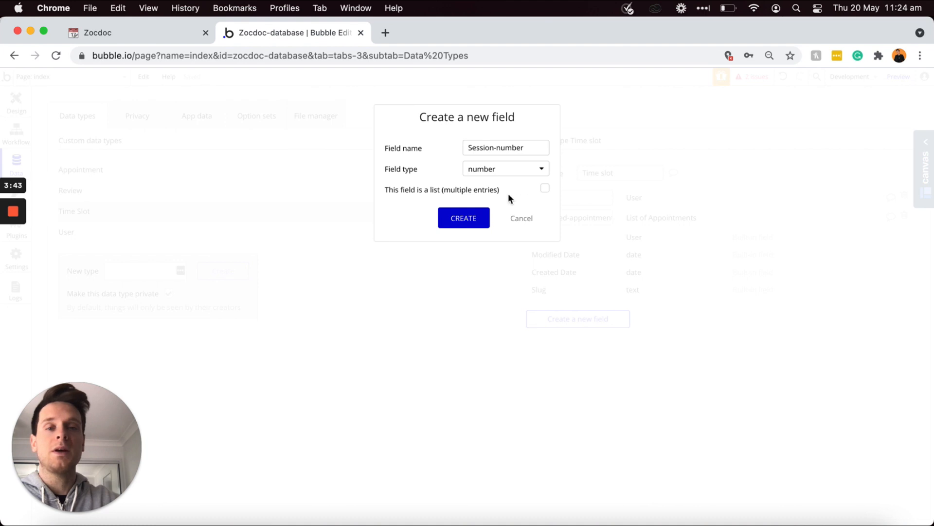
pyautogui.click(468, 220)
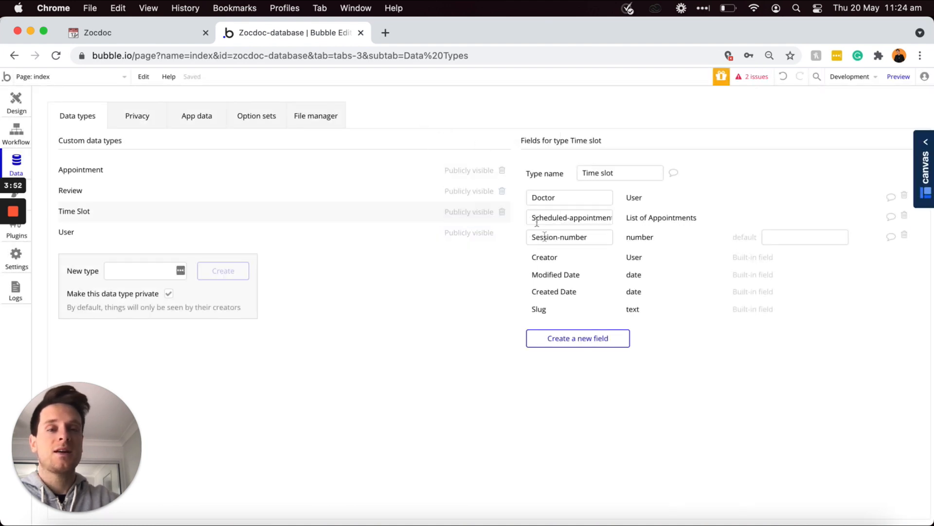
# Step: Add a 'Time (text)' field of type text to Time slot
pyautogui.click(578, 338)
pyautogui.write('Time (text')
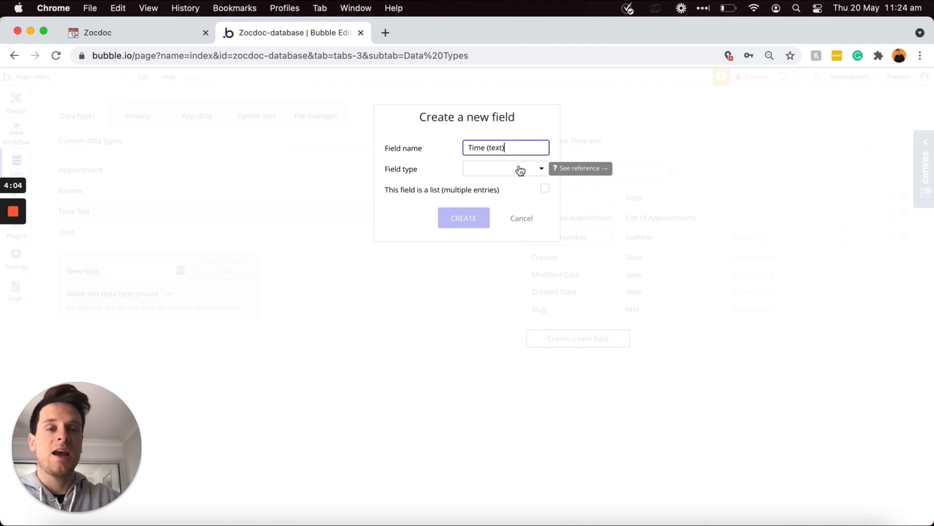
pyautogui.click(518, 166)
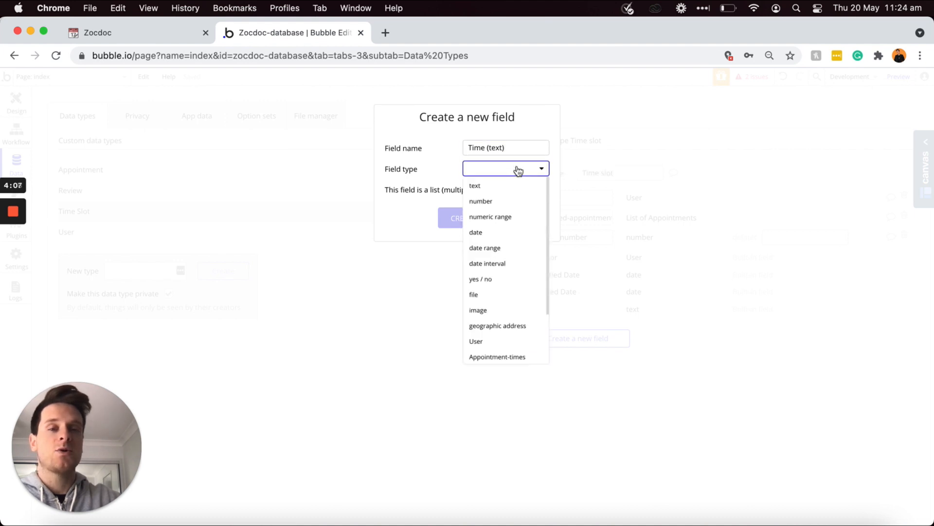
pyautogui.click(495, 188)
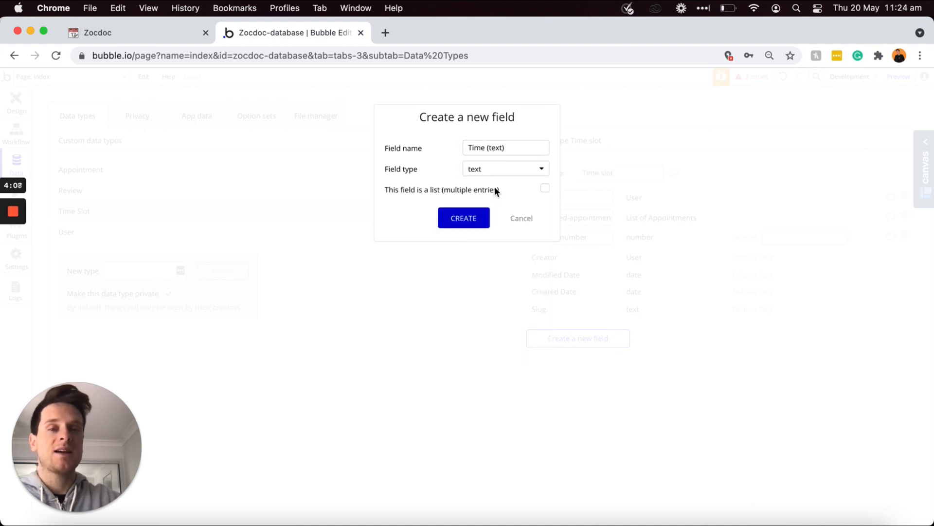
pyautogui.click(469, 219)
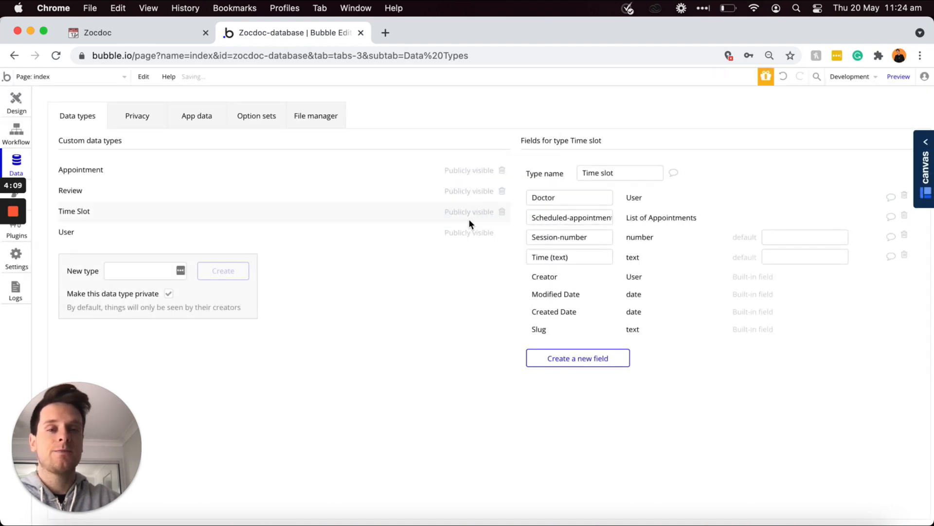
# Step: Create the Unavailable-dates field on Time slot as a list of dates
pyautogui.click(557, 359)
pyautogui.write('Unava')
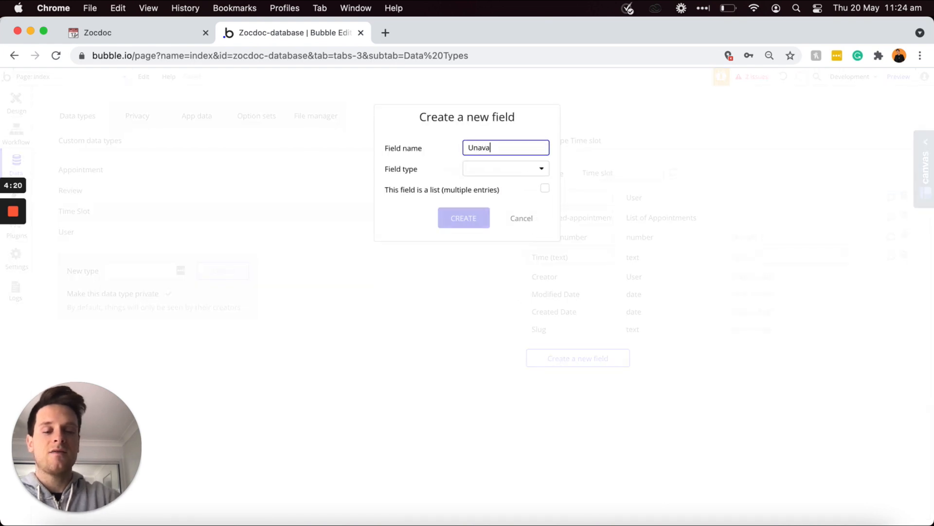
pyautogui.write('ilable-dates')
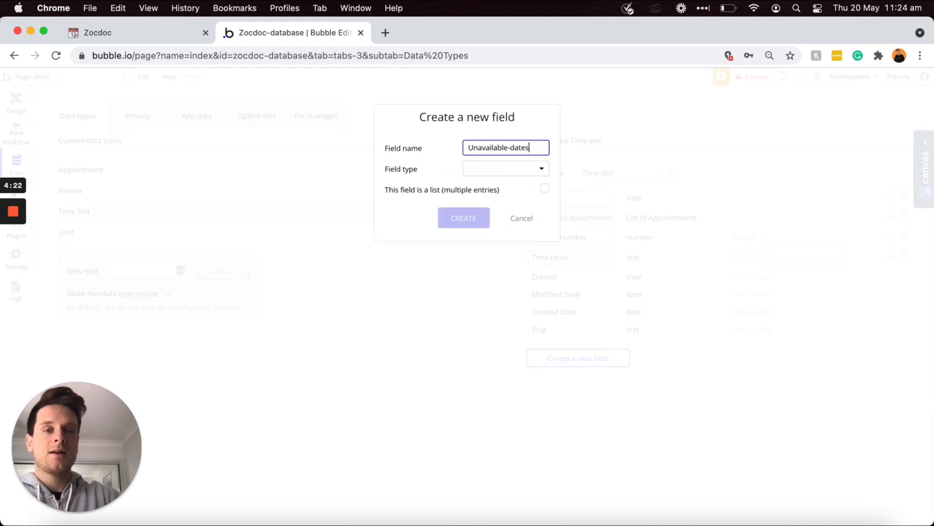
pyautogui.click(522, 196)
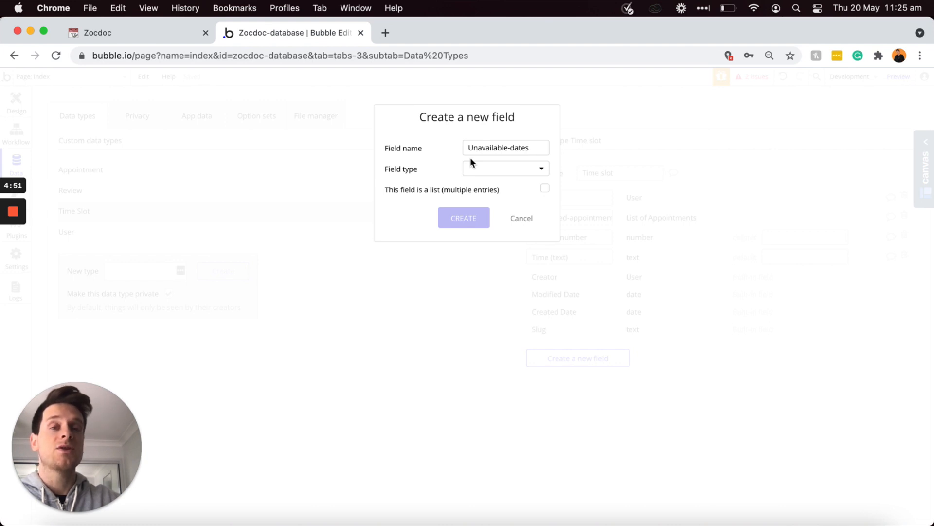
pyautogui.click(508, 169)
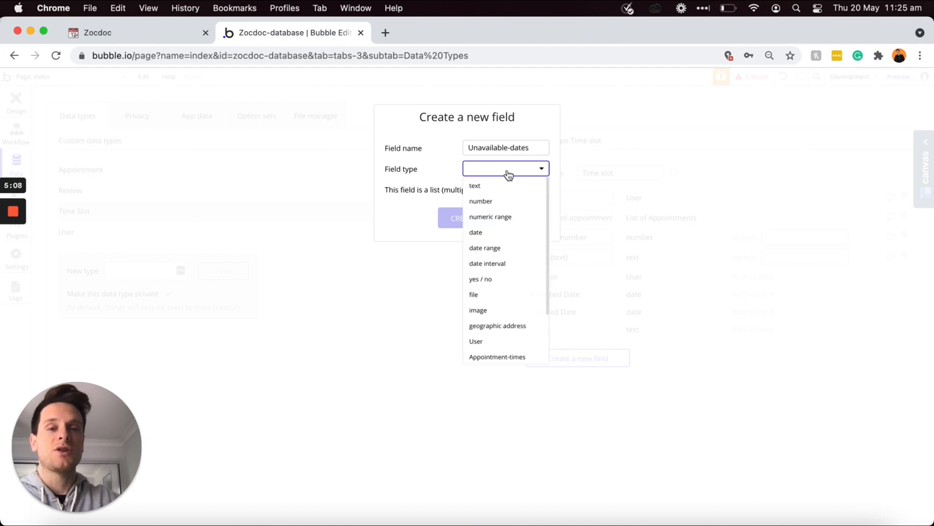
pyautogui.click(479, 232)
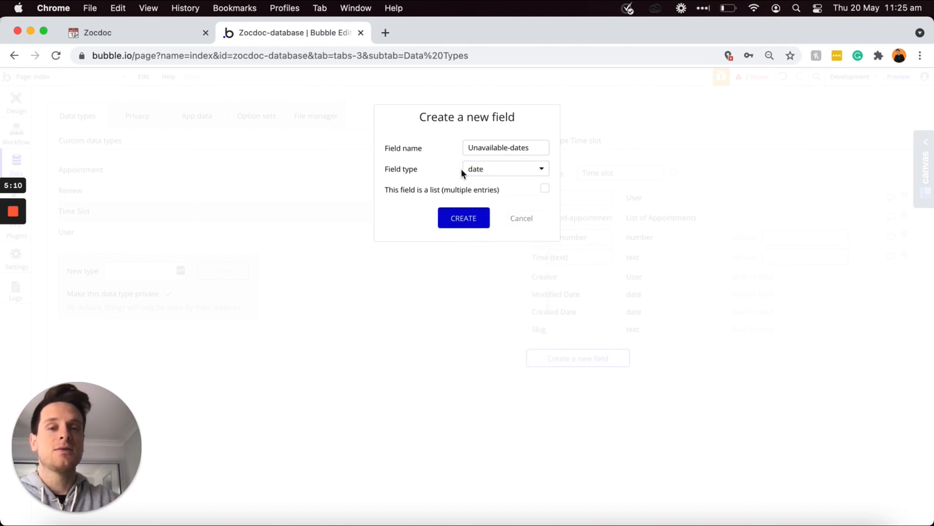
pyautogui.click(546, 189)
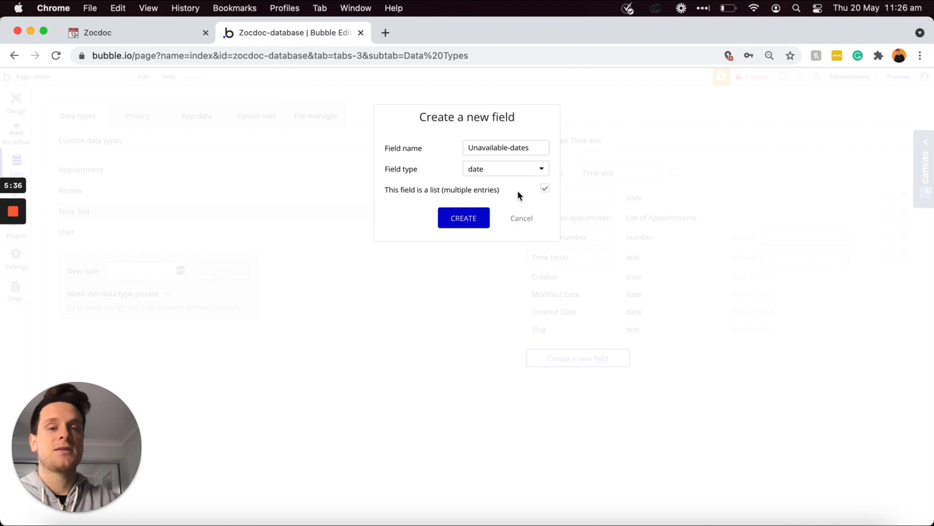
pyautogui.click(467, 219)
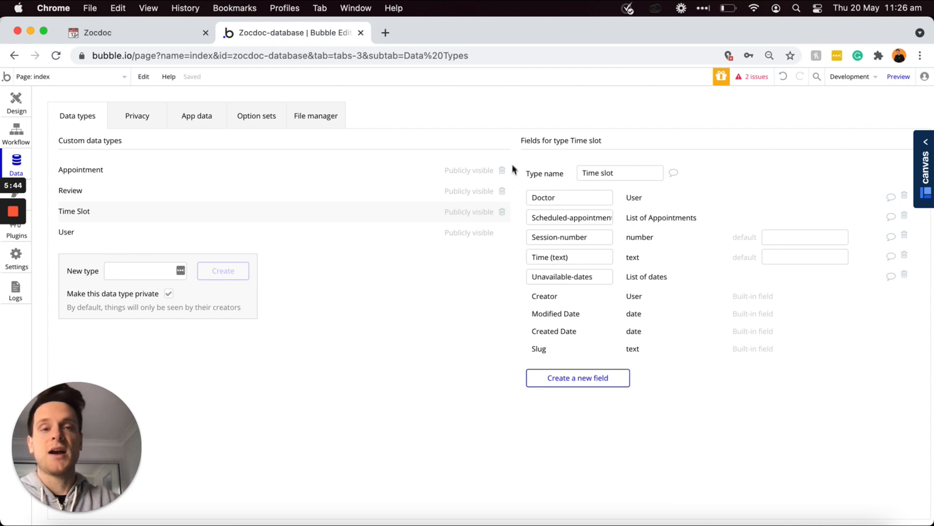
# Step: Check off the five Time slot to-dos in the Zocdoc Notion plan with Cmd+Enter
pyautogui.click(168, 31)
pyautogui.moveTo(489, 323); pyautogui.dragTo(353, 259)
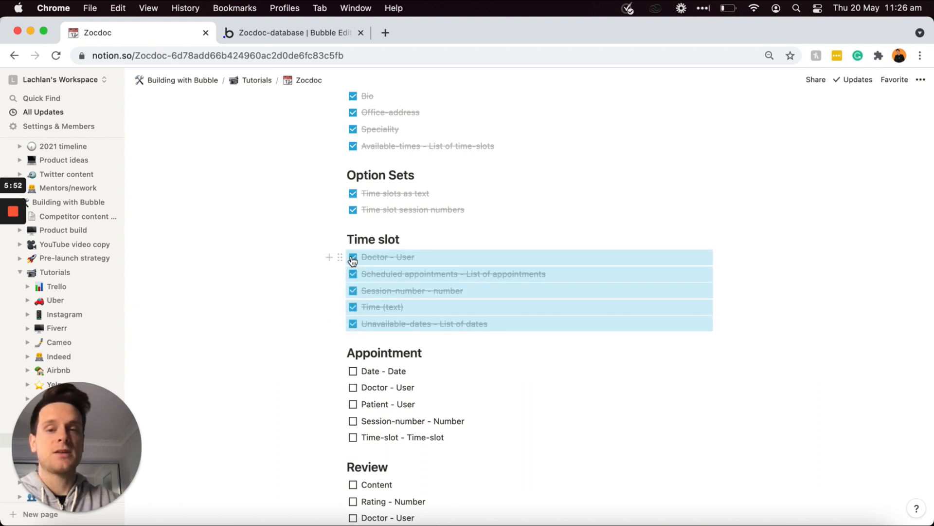
pyautogui.press('super+Return')
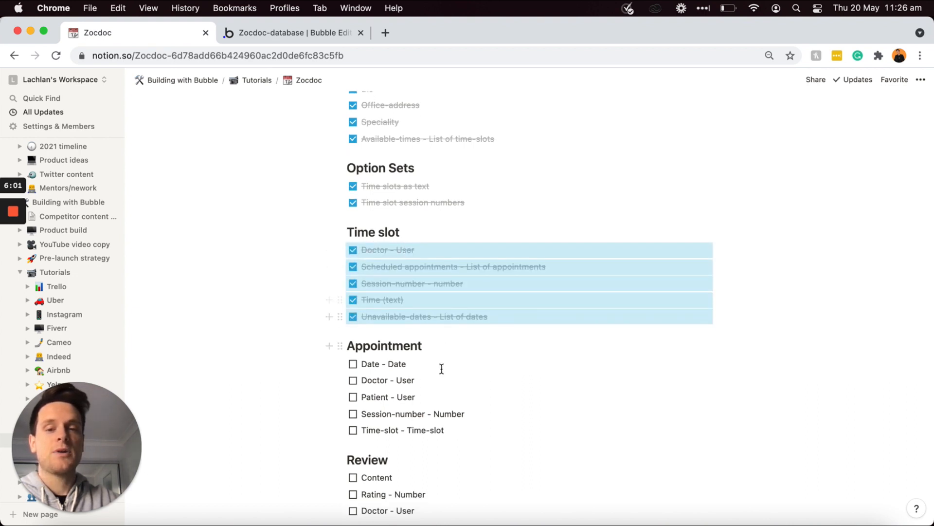
pyautogui.click(406, 364)
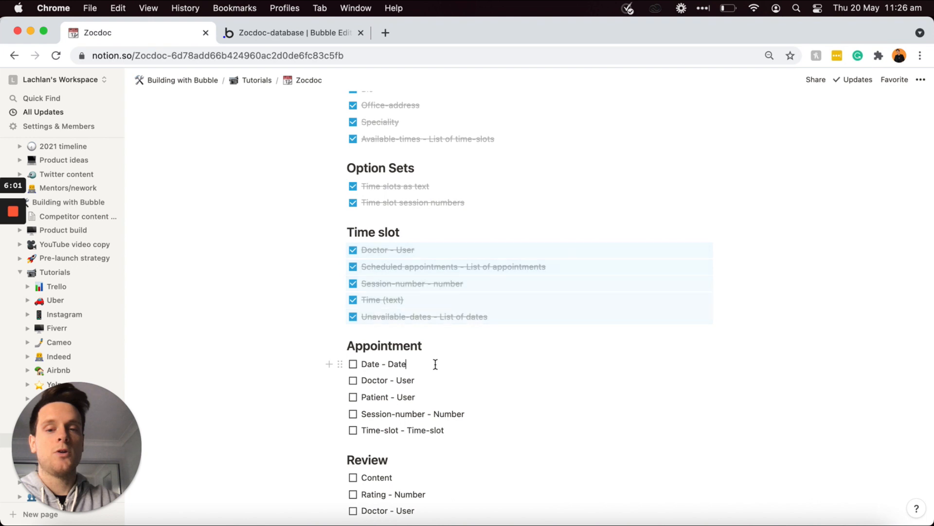
pyautogui.scroll(-2, 406, 364)
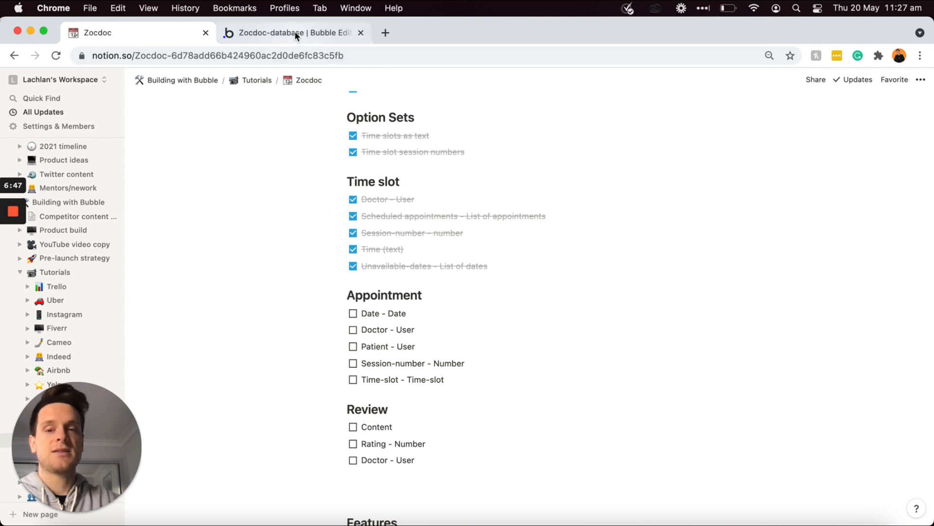
# Step: Add a 'Date (date)' field of type date to the Appointment data type
pyautogui.click(295, 42)
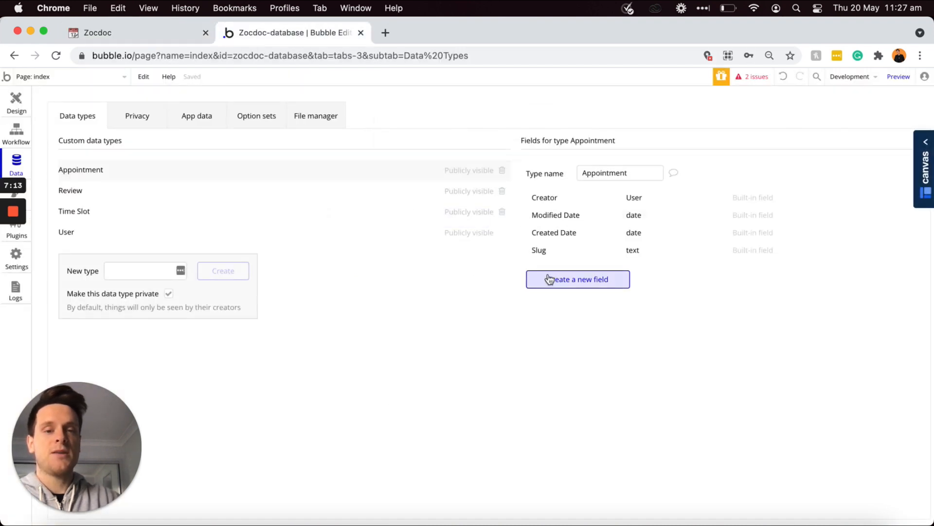
pyautogui.click(550, 279)
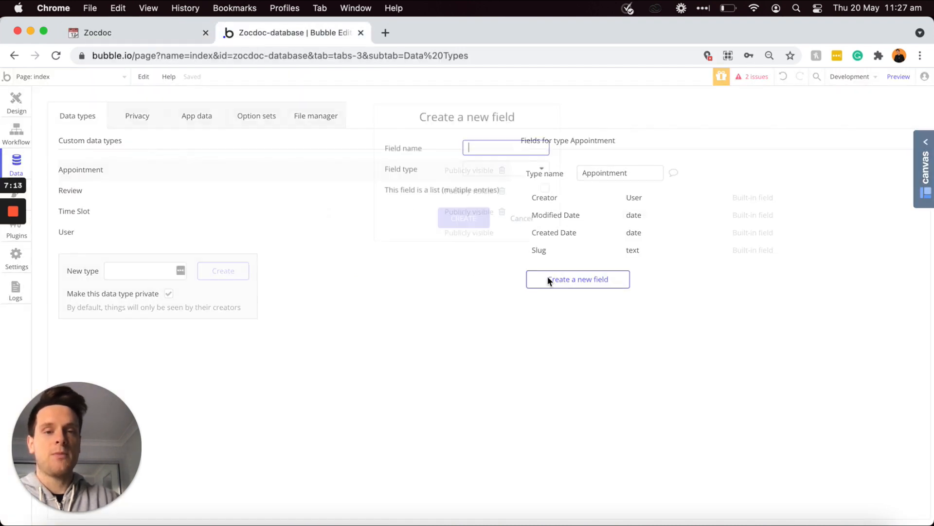
pyautogui.write('Date (date)')
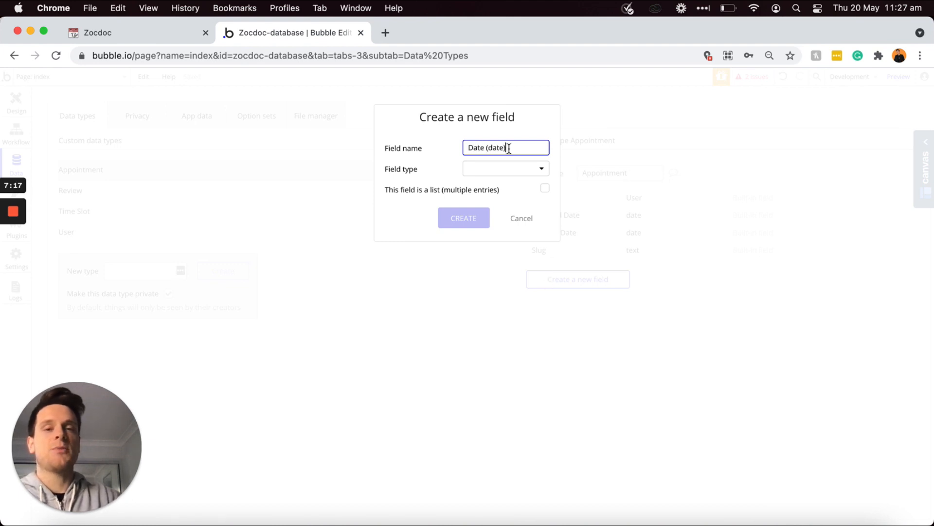
pyautogui.click(508, 176)
pyautogui.click(491, 231)
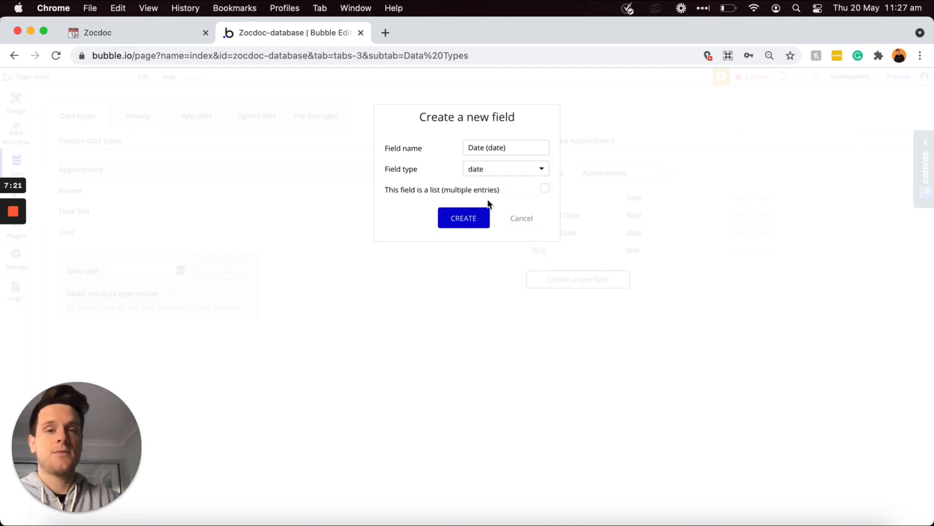
pyautogui.click(475, 218)
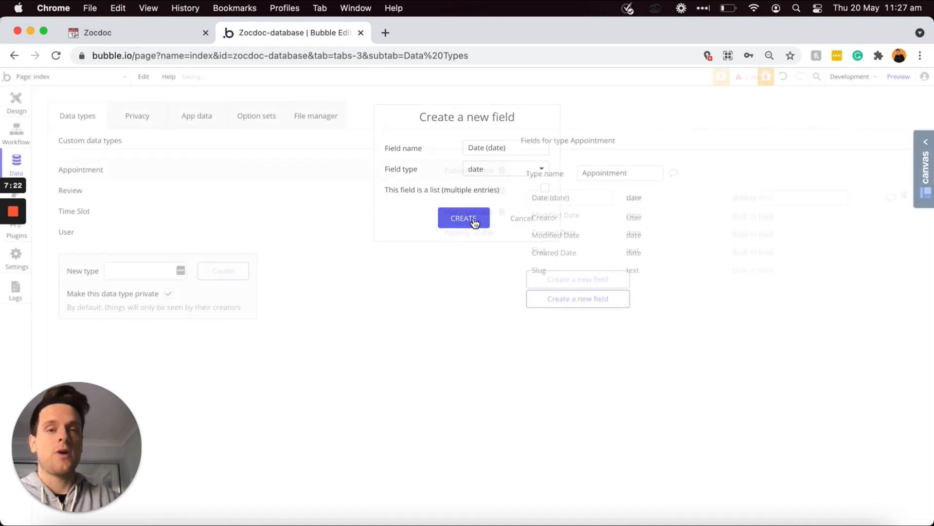
# Step: Add Doctor and Patient fields, both of type User, to Appointment
pyautogui.click(586, 300)
pyautogui.write('Doctor')
pyautogui.click(537, 171)
pyautogui.scroll(-2, 514, 235)
pyautogui.click(479, 286)
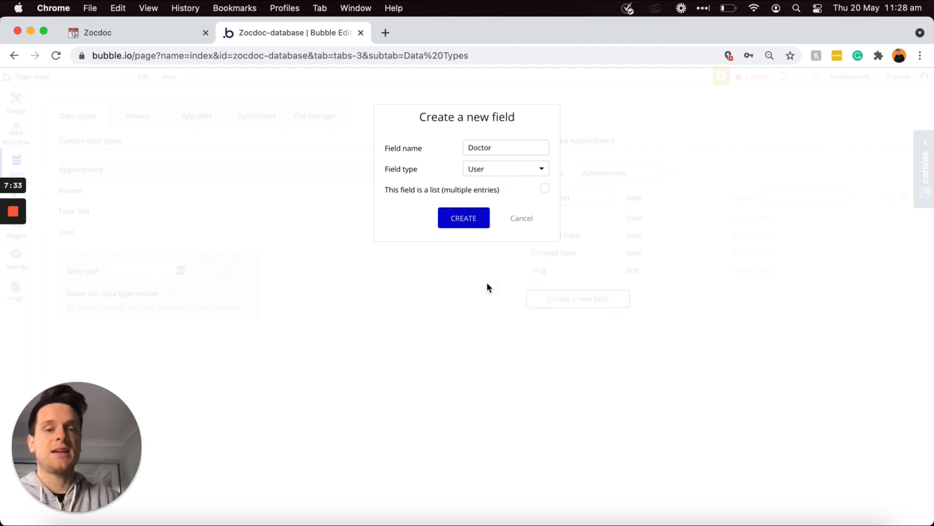
pyautogui.click(463, 223)
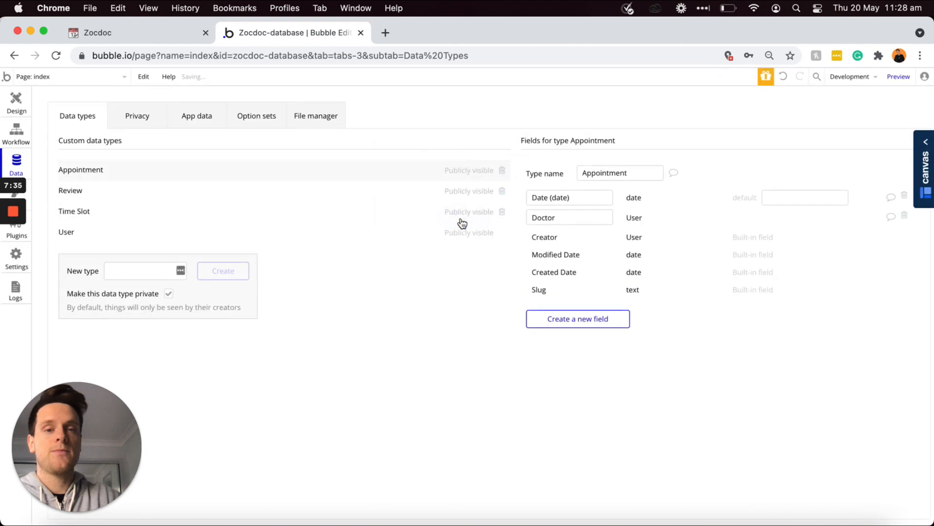
pyautogui.click(572, 323)
pyautogui.write('Patient')
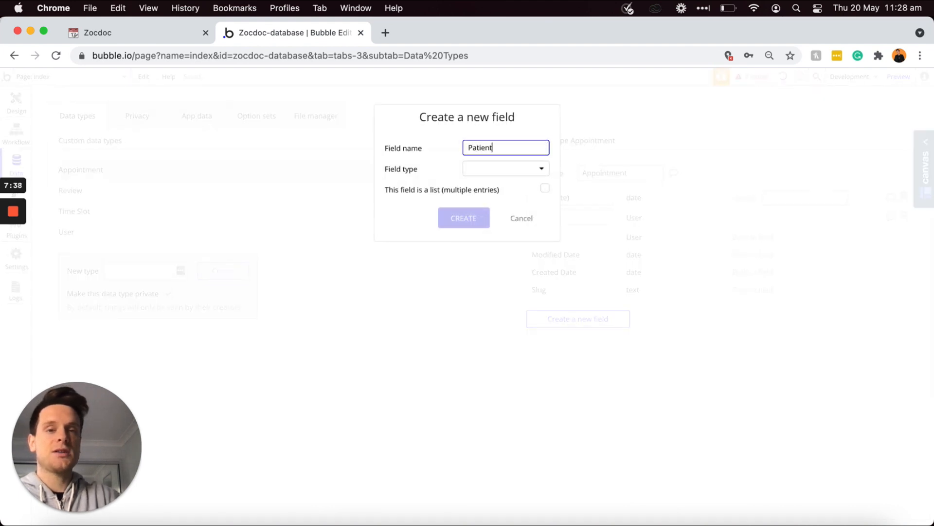
pyautogui.click(541, 169)
pyautogui.click(499, 342)
pyautogui.click(459, 217)
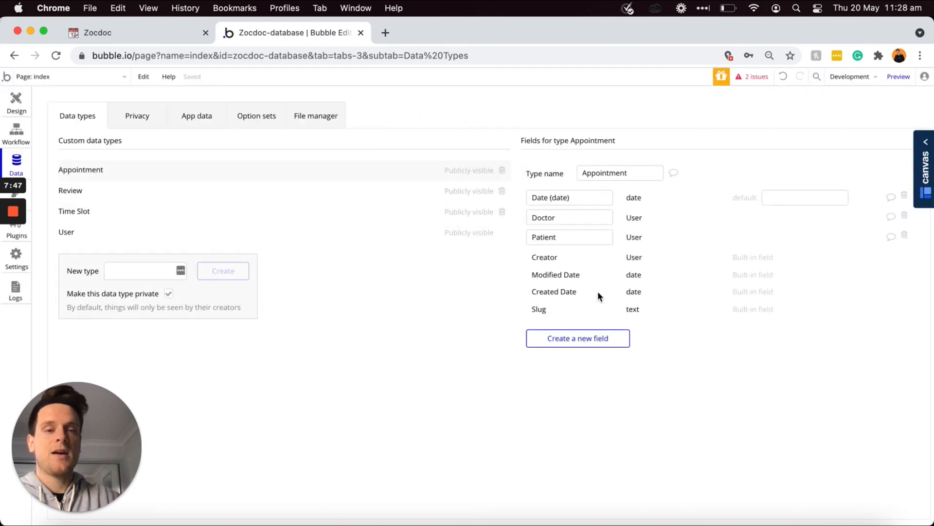
# Step: Add a Session-number number field and a Time-slot field of type Time slot to Appointment
pyautogui.click(591, 337)
pyautogui.write('Sessio')
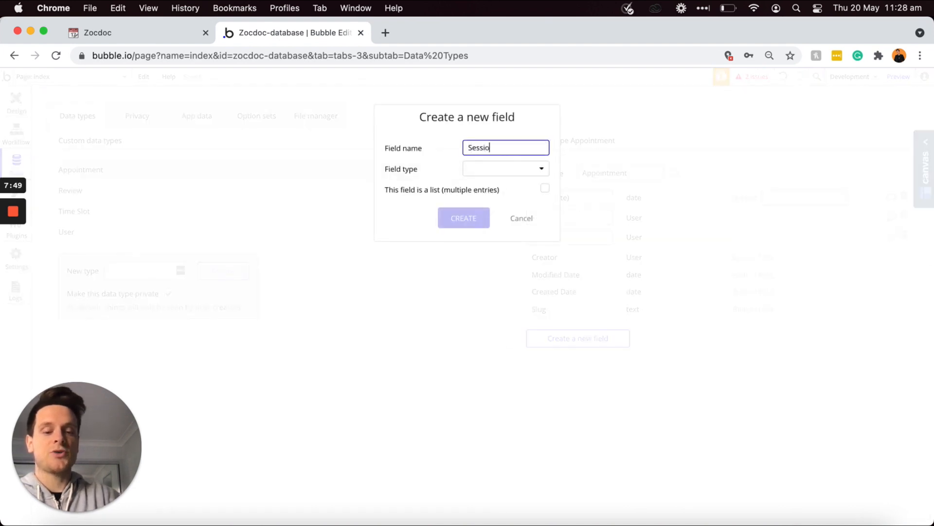
pyautogui.write('n-number')
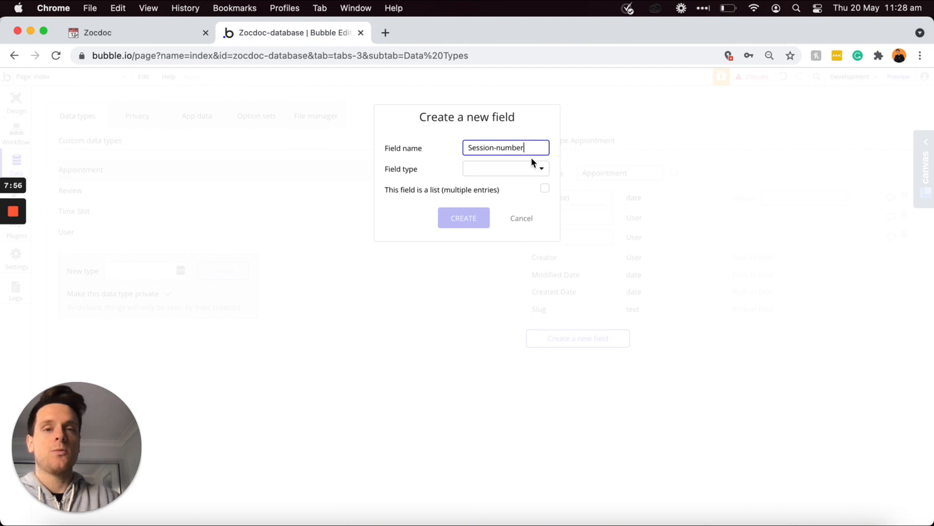
pyautogui.click(531, 166)
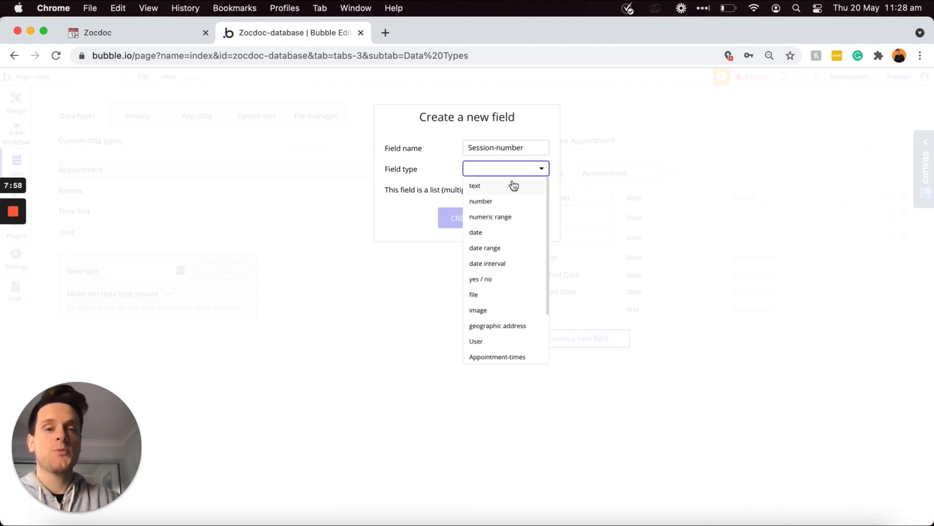
pyautogui.click(488, 202)
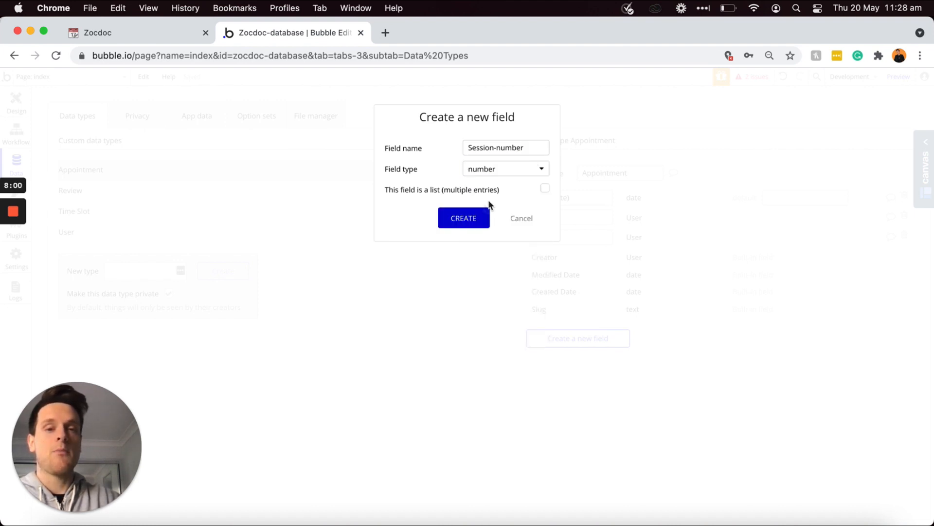
pyautogui.click(469, 219)
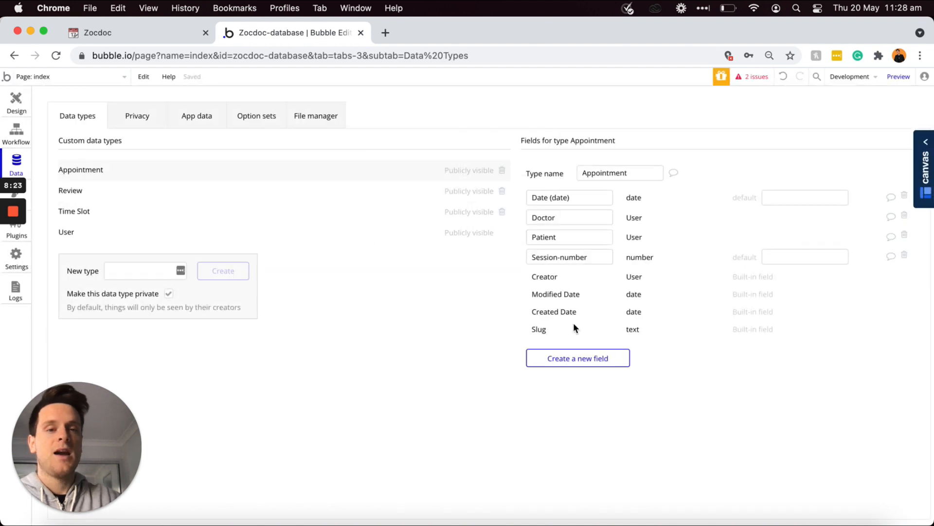
pyautogui.click(565, 358)
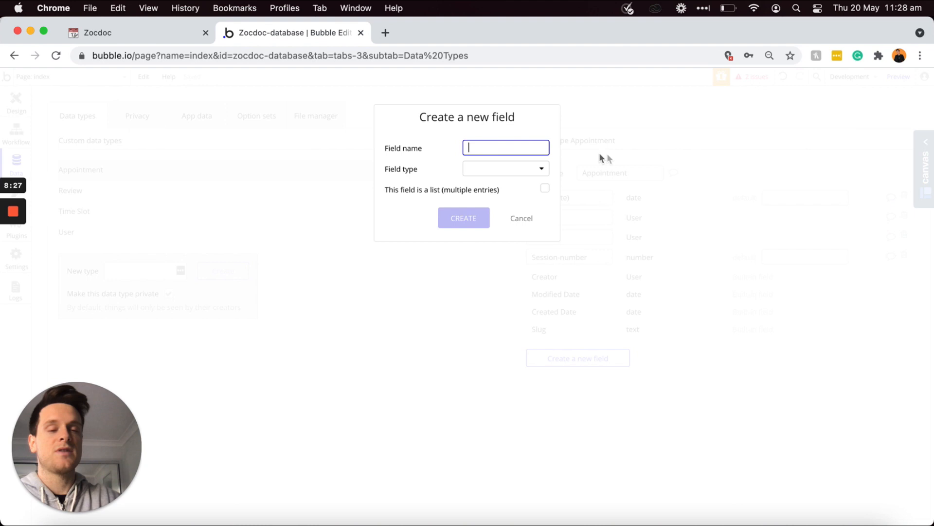
pyautogui.write('Time-slot')
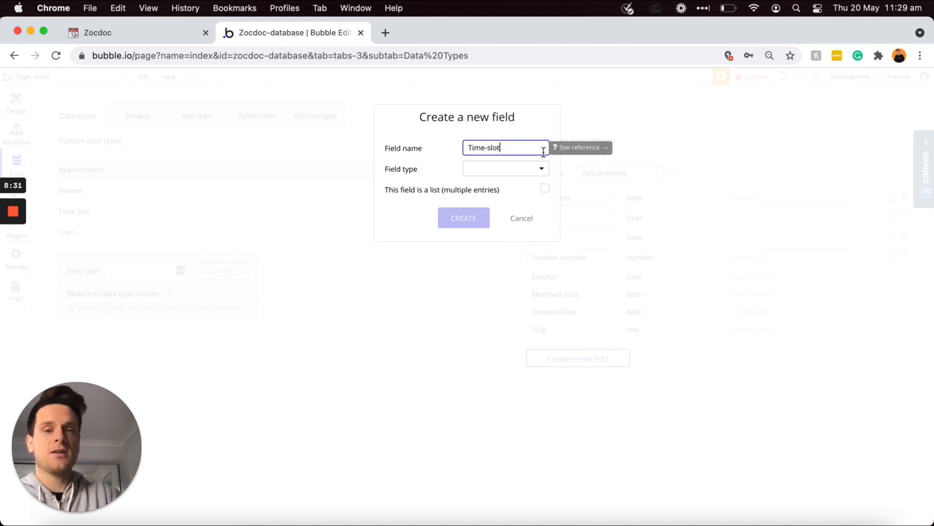
pyautogui.click(495, 169)
pyautogui.scroll(-3, 497, 214)
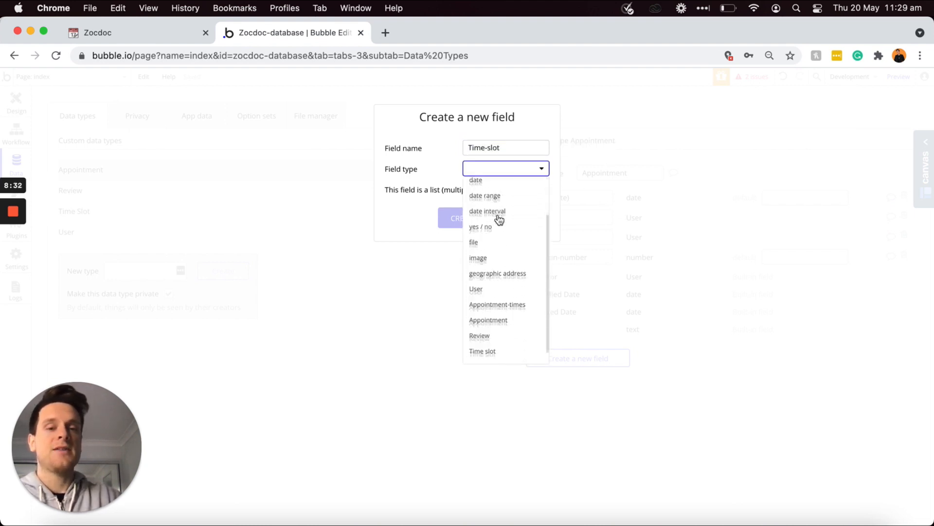
pyautogui.click(501, 336)
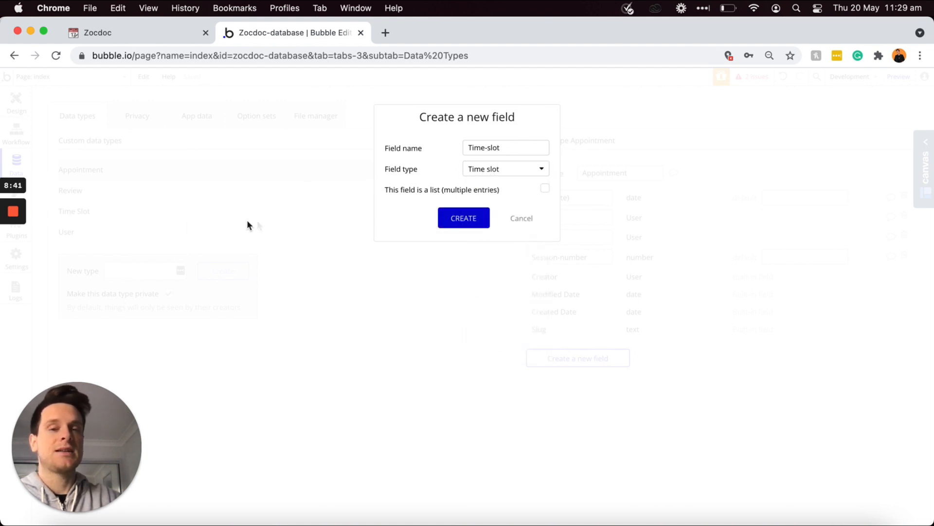
pyautogui.click(458, 222)
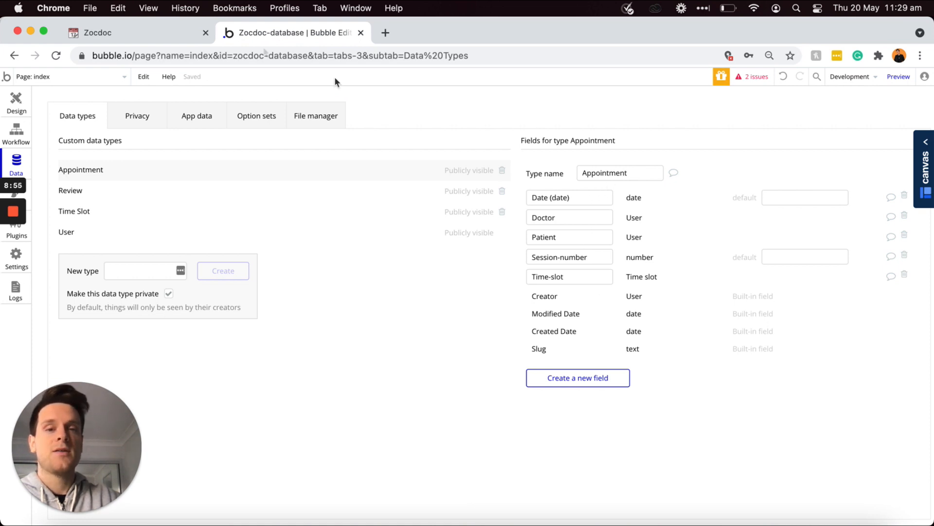
pyautogui.click(147, 41)
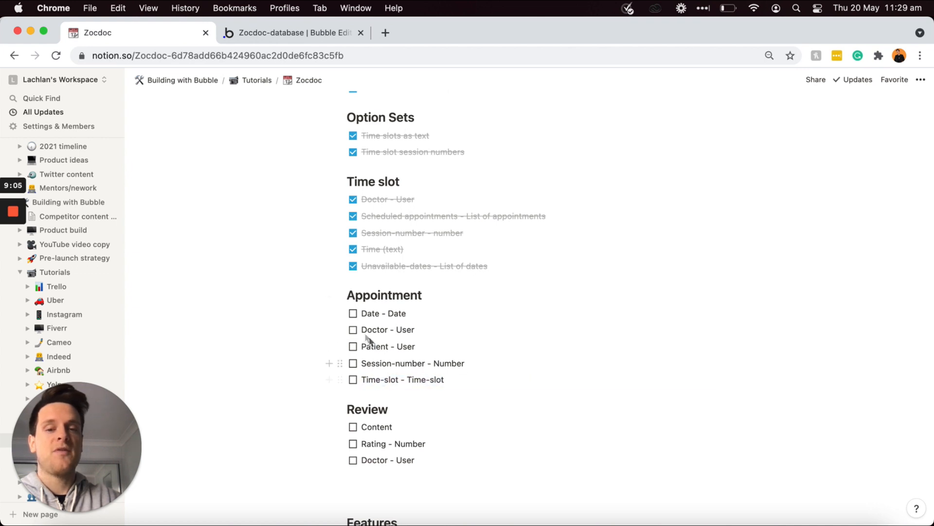
# Step: Check off the five Appointment to-dos in Notion, then go back to Bubble
pyautogui.moveTo(374, 341); pyautogui.dragTo(350, 316)
pyautogui.click(352, 313)
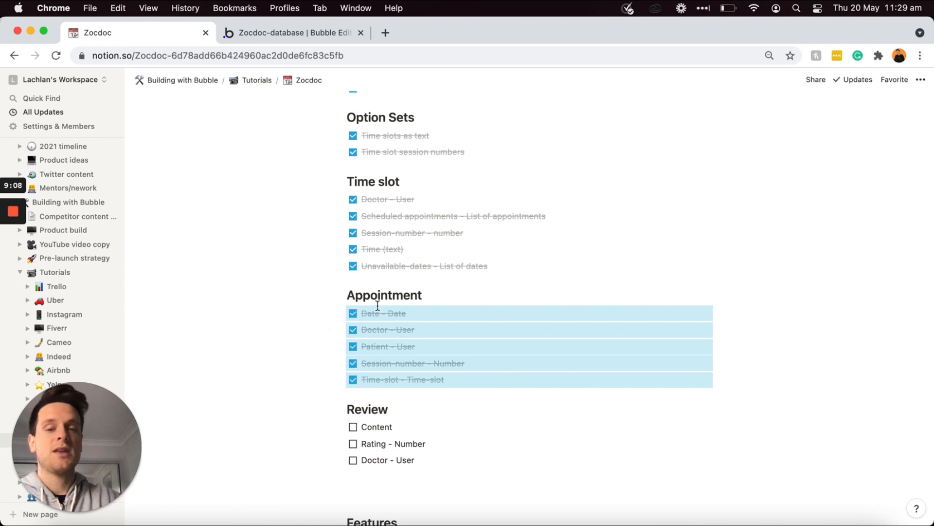
pyautogui.scroll(-1, 377, 305)
pyautogui.click(398, 404)
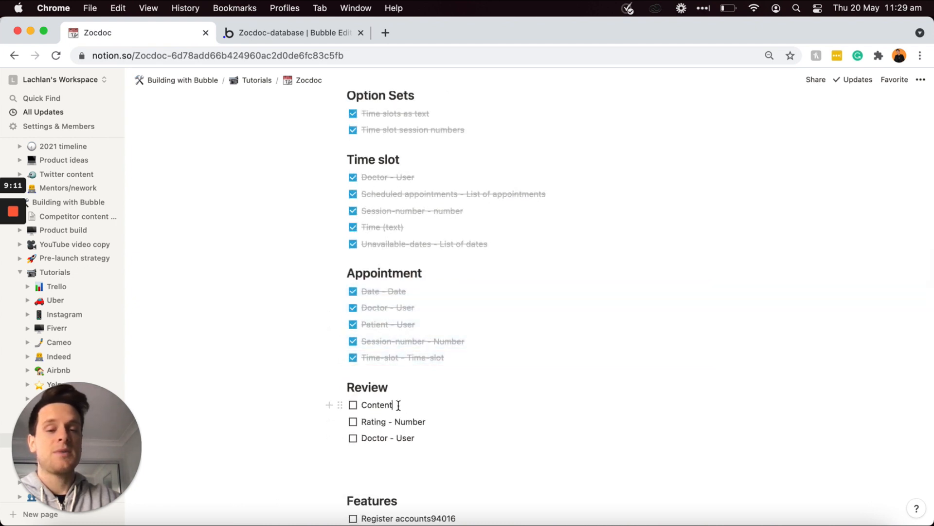
pyautogui.click(305, 32)
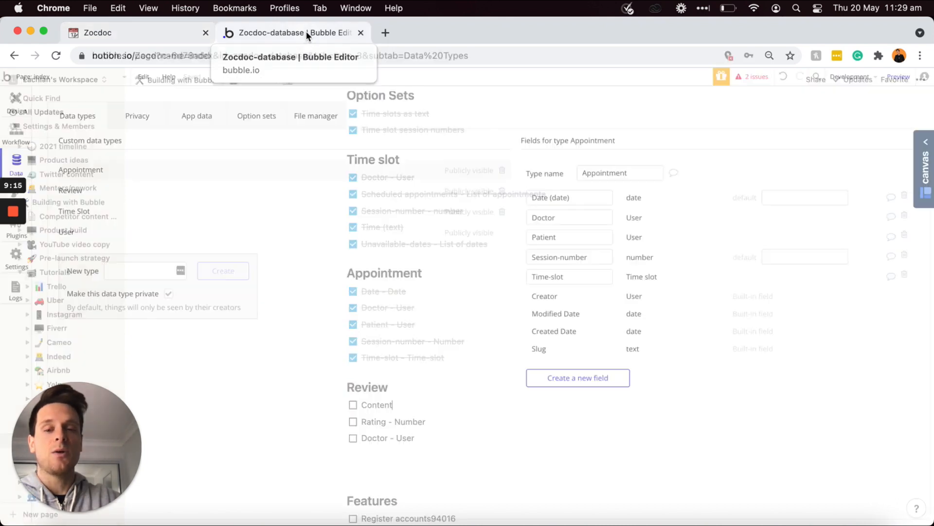
# Step: Add a Content field of type text to the Review data type
pyautogui.click(176, 189)
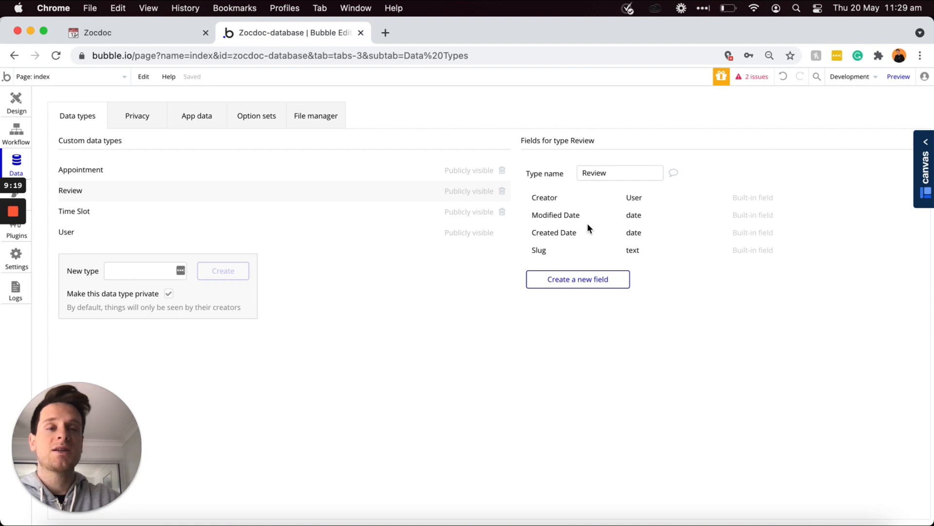
pyautogui.click(595, 282)
pyautogui.write('Cont')
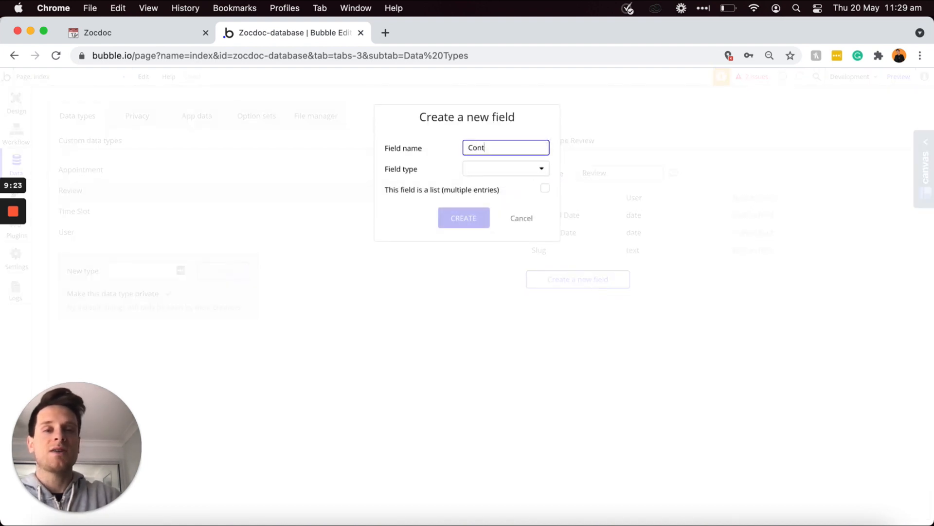
pyautogui.write('ent')
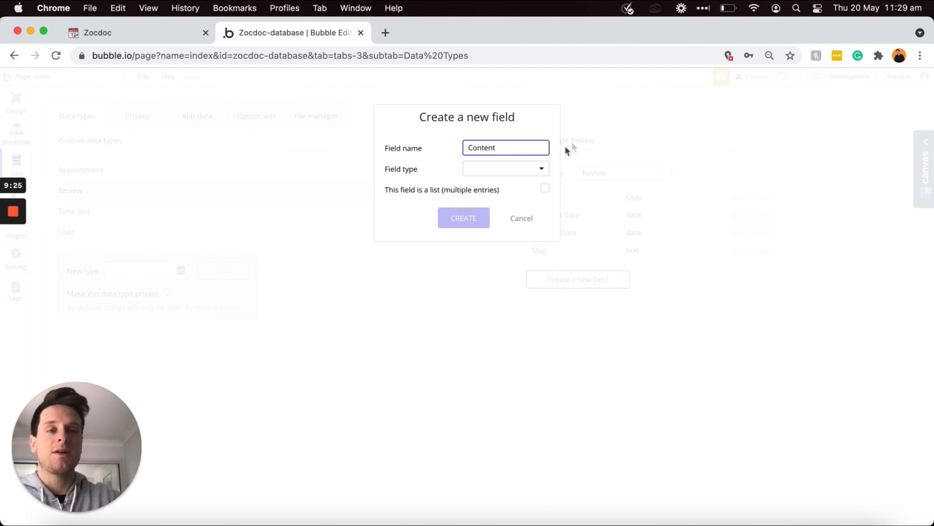
pyautogui.click(522, 170)
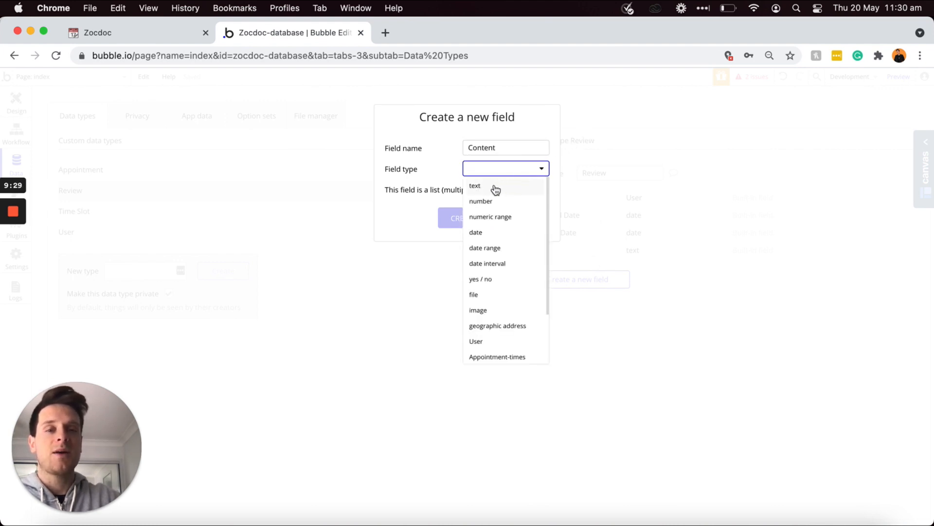
pyautogui.click(494, 189)
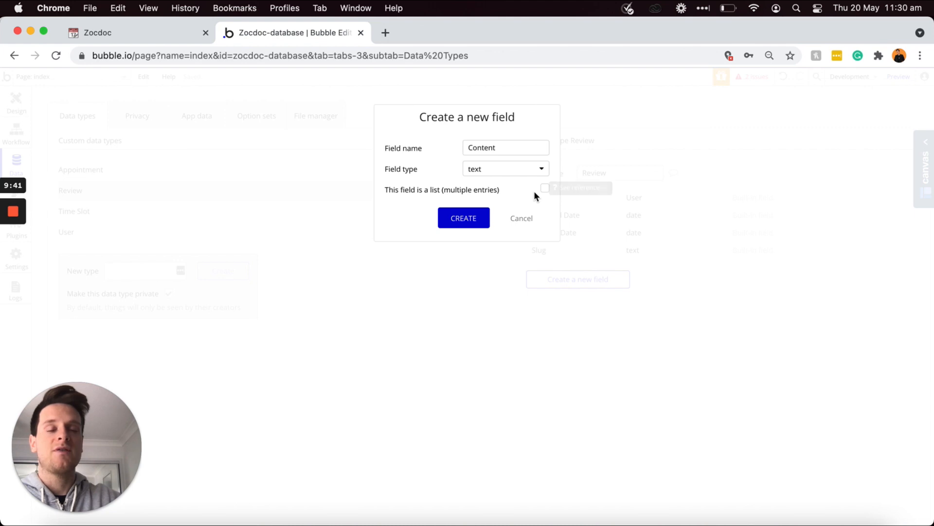
pyautogui.click(476, 221)
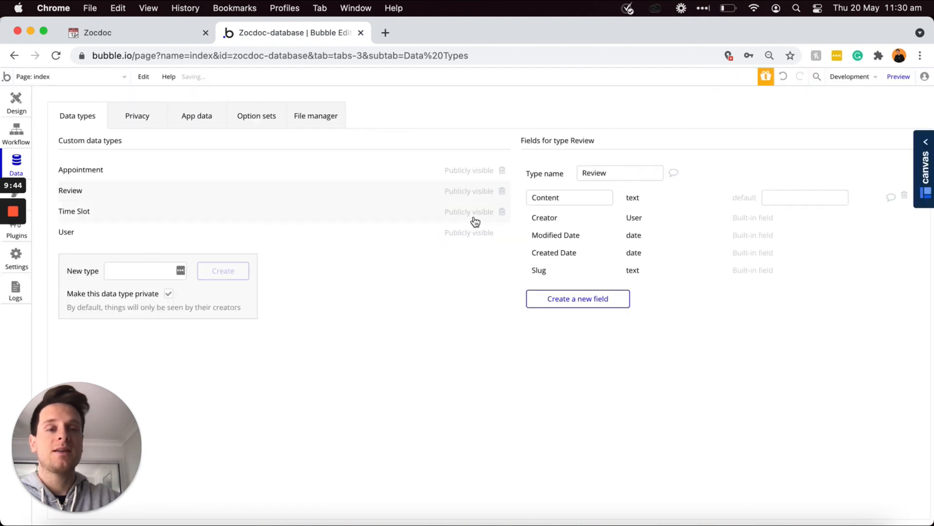
# Step: Add a Rating field of type number to Review
pyautogui.click(549, 301)
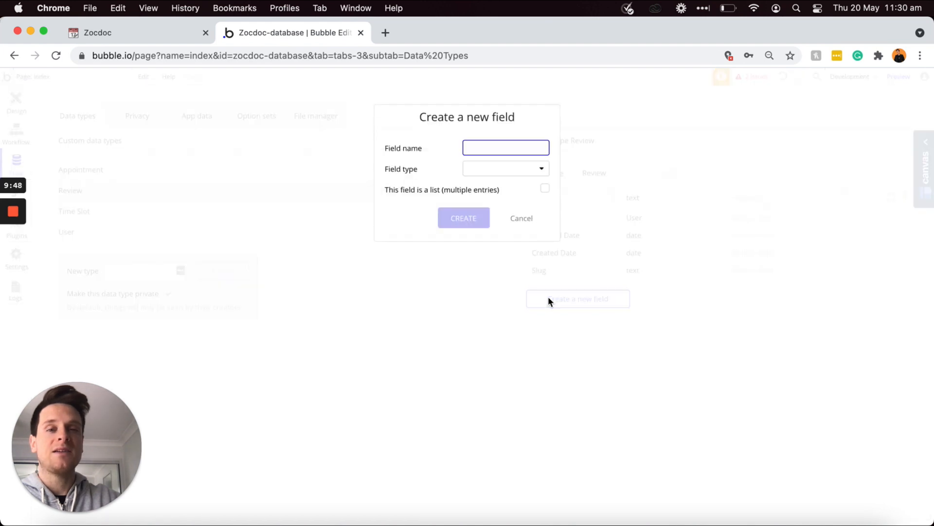
pyautogui.write('Rating')
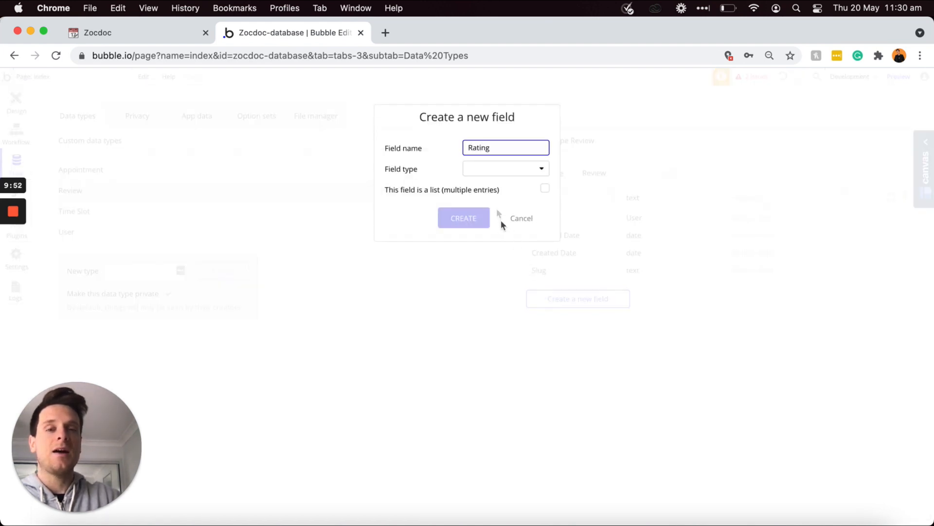
pyautogui.click(494, 167)
pyautogui.click(493, 200)
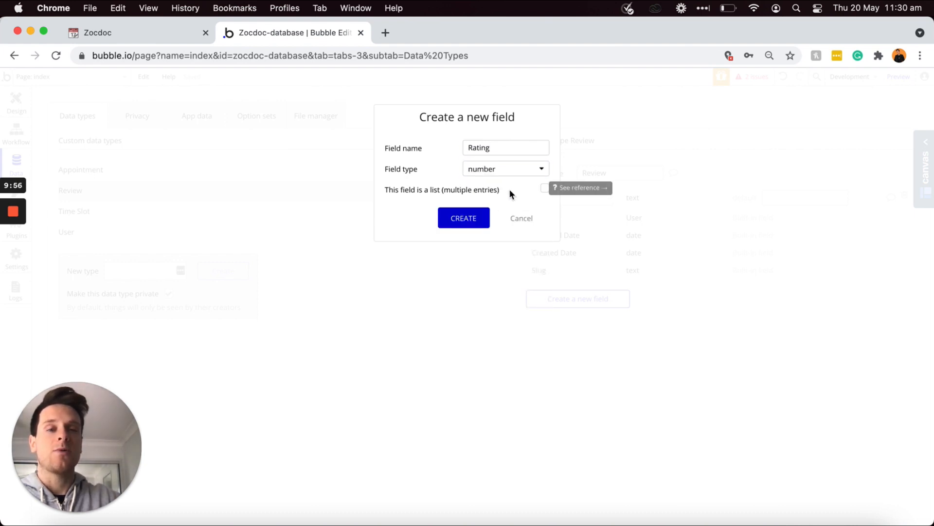
pyautogui.click(464, 218)
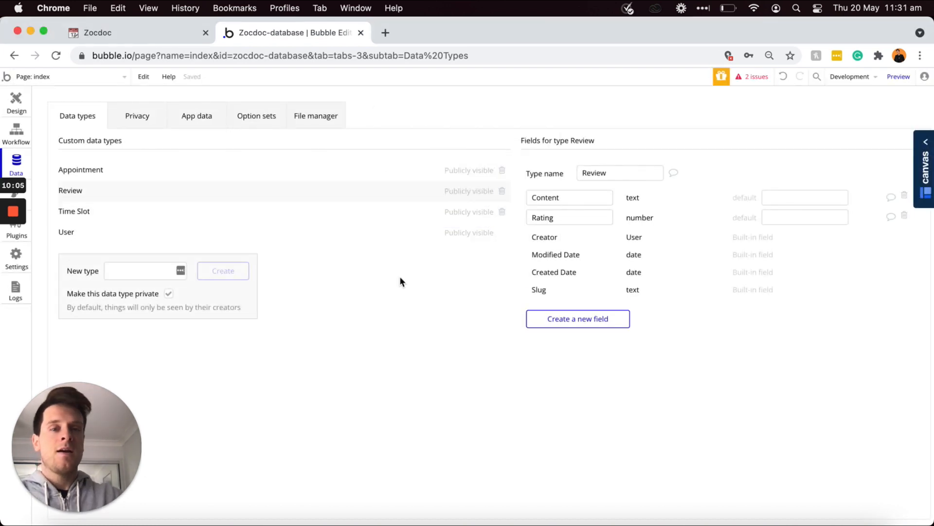
# Step: Add a Doctor field of type User to Review
pyautogui.click(566, 320)
pyautogui.write('Doctor')
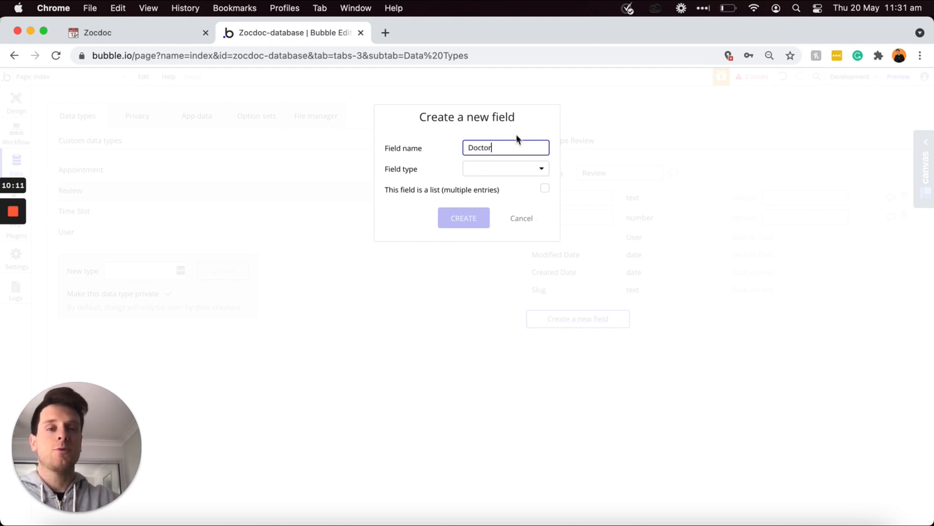
pyautogui.click(478, 175)
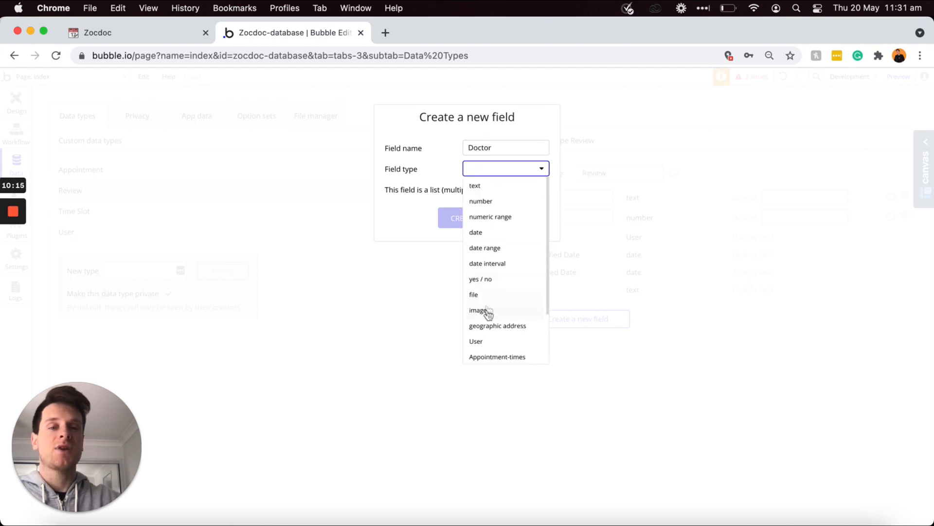
pyautogui.click(482, 341)
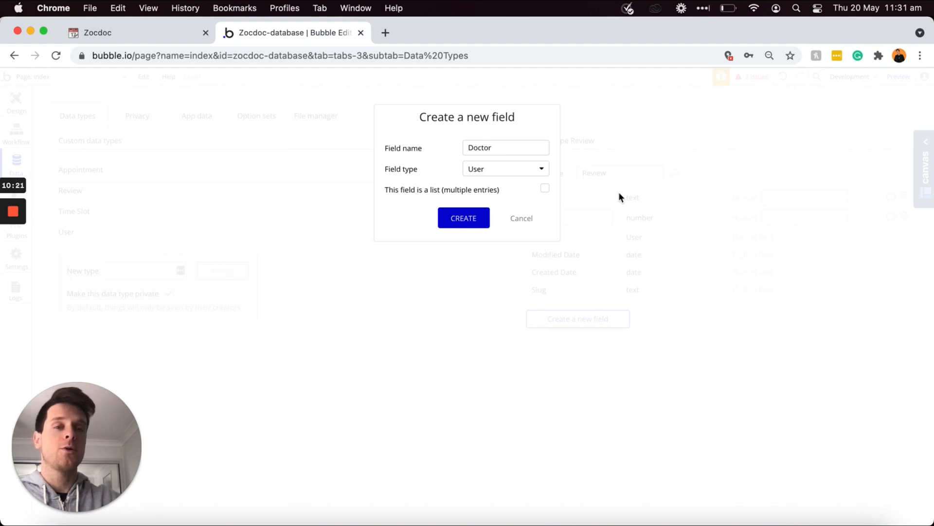
pyautogui.click(460, 224)
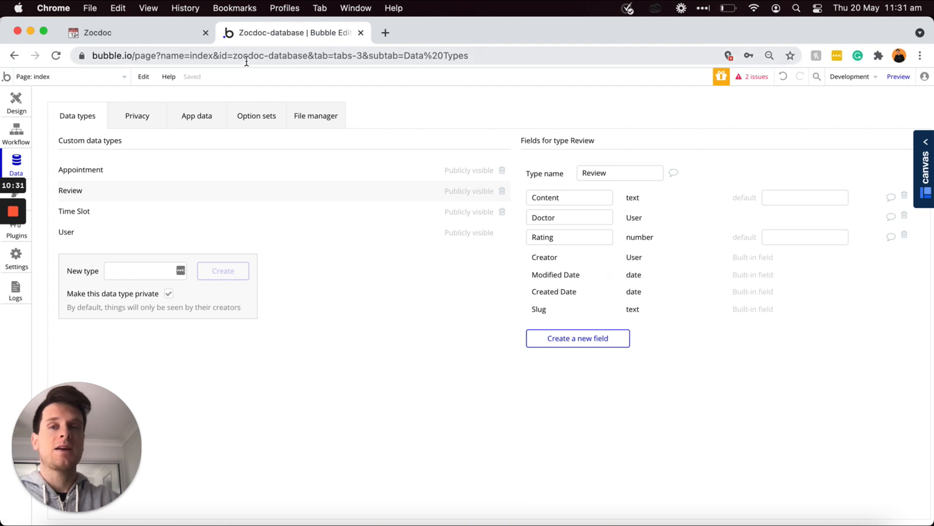
pyautogui.click(176, 35)
# Step: Check off the three Review to-dos with Cmd+Enter and scroll to the Features section
pyautogui.moveTo(430, 435); pyautogui.dragTo(355, 404)
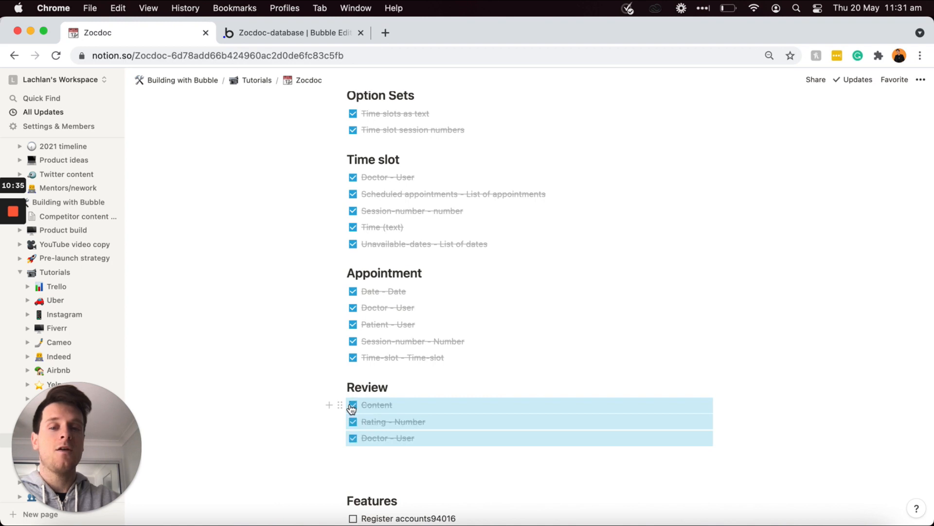
pyautogui.press('super+Return')
pyautogui.scroll(1, 411, 413)
pyautogui.scroll(5, 411, 414)
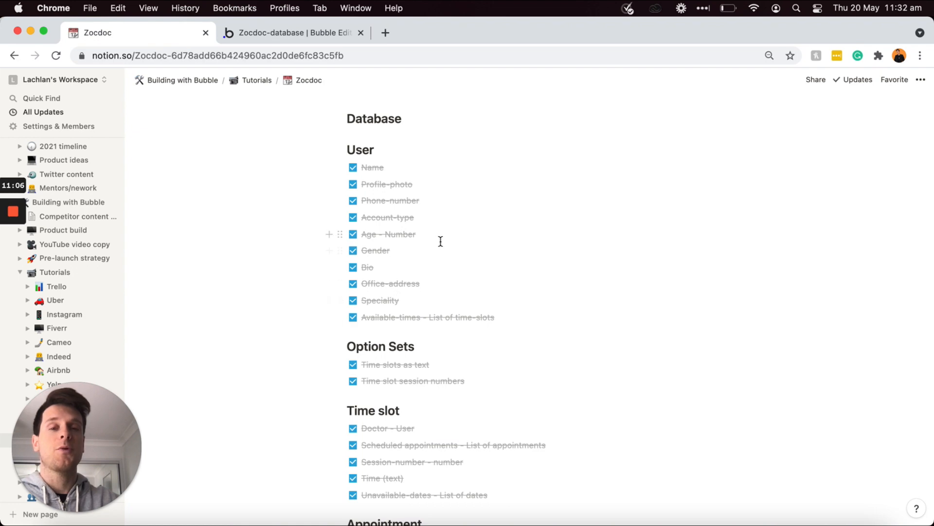
pyautogui.scroll(-2, 441, 241)
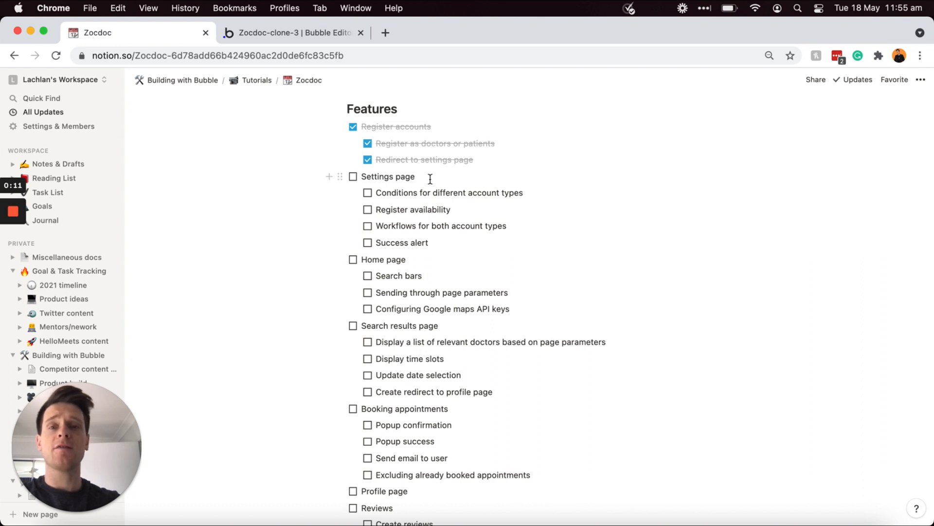
# Step: Highlight the unticked 'Settings page' feature line in the Notion plan
pyautogui.tripleClick(430, 179)
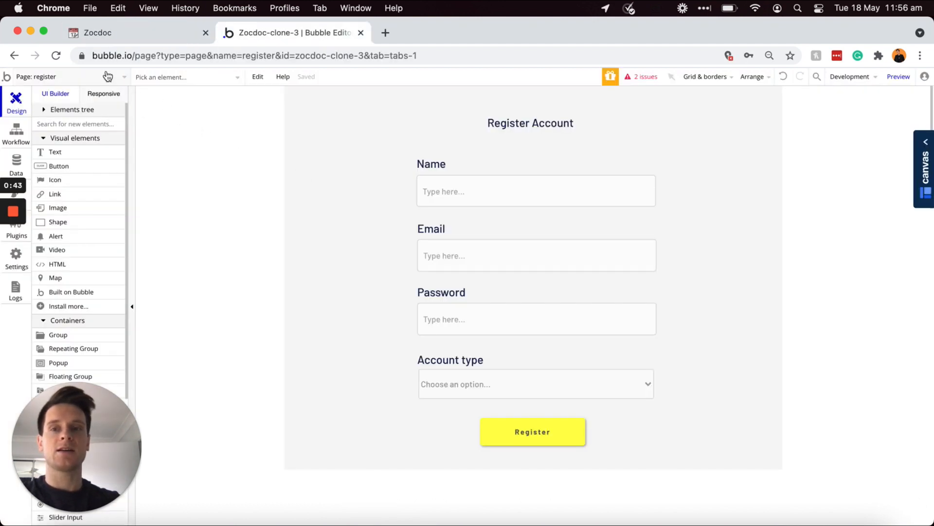
# Step: Switch to the settings page and set its background colour to #F5F5F5
pyautogui.click(109, 78)
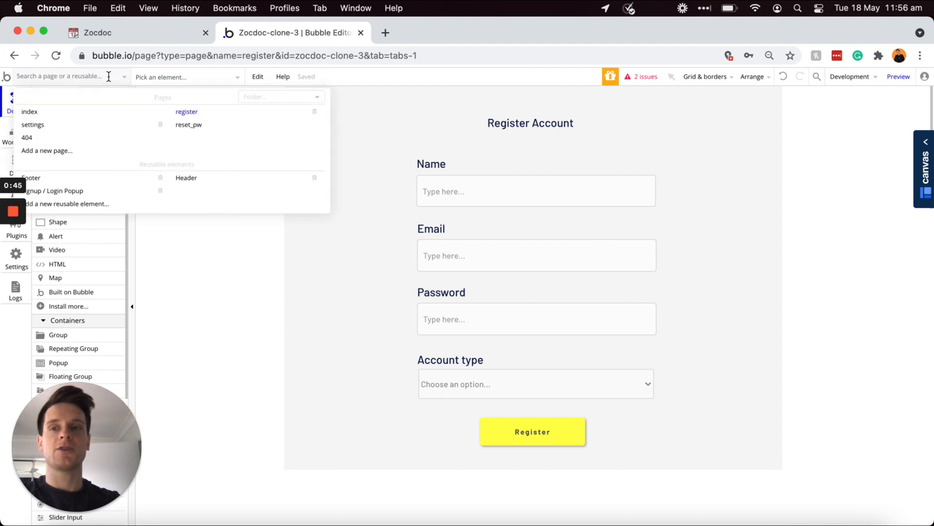
pyautogui.click(51, 125)
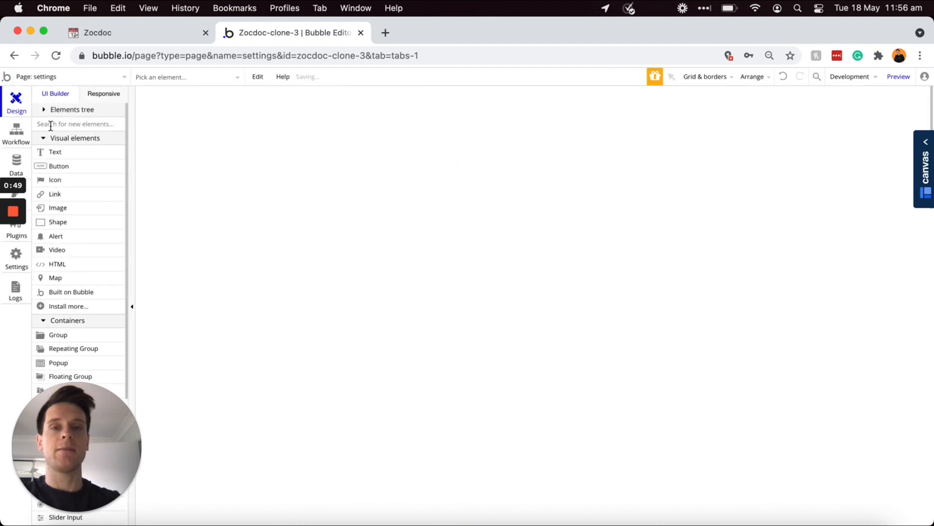
pyautogui.doubleClick(409, 171)
pyautogui.click(790, 328)
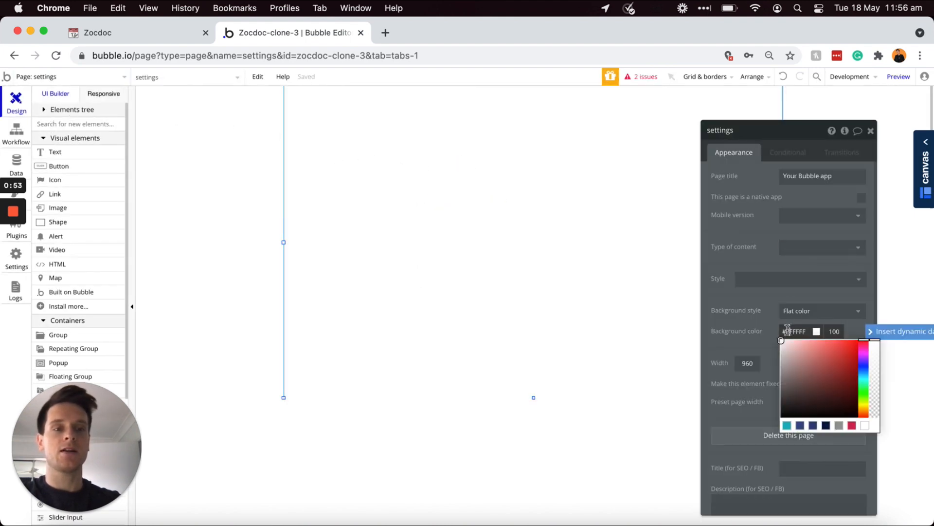
pyautogui.moveTo(782, 340); pyautogui.dragTo(775, 343)
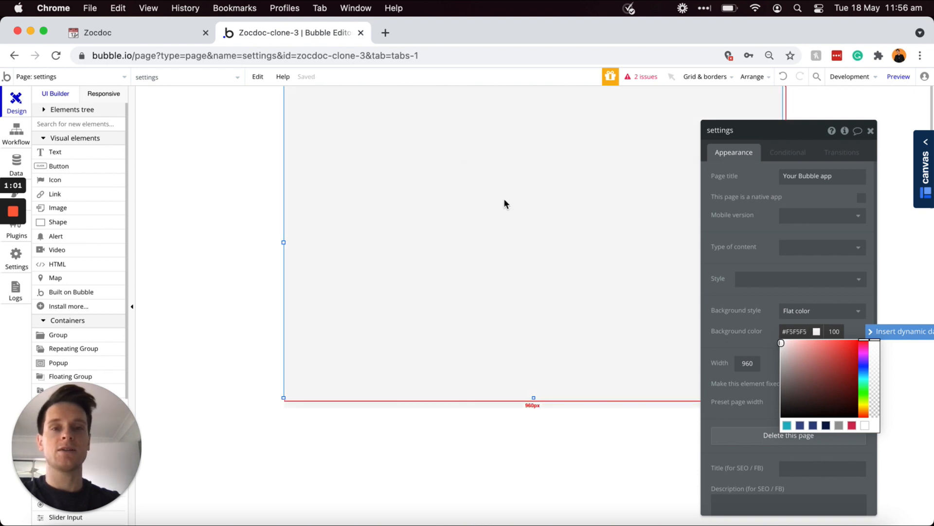
# Step: Add a 'Settings' text heading styled H2 Heading - Dark, sized to fit
pyautogui.click(52, 152)
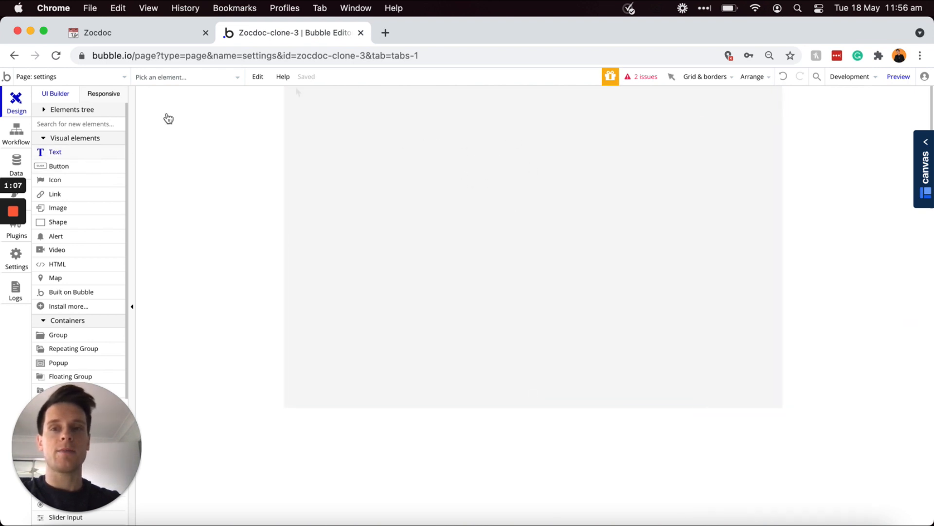
pyautogui.moveTo(313, 101); pyautogui.dragTo(449, 123)
pyautogui.write('Settings')
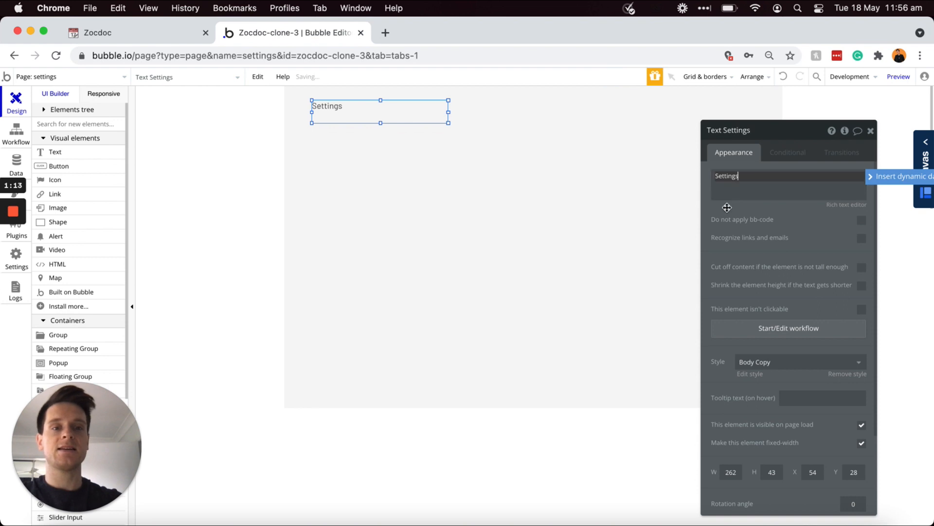
pyautogui.click(754, 361)
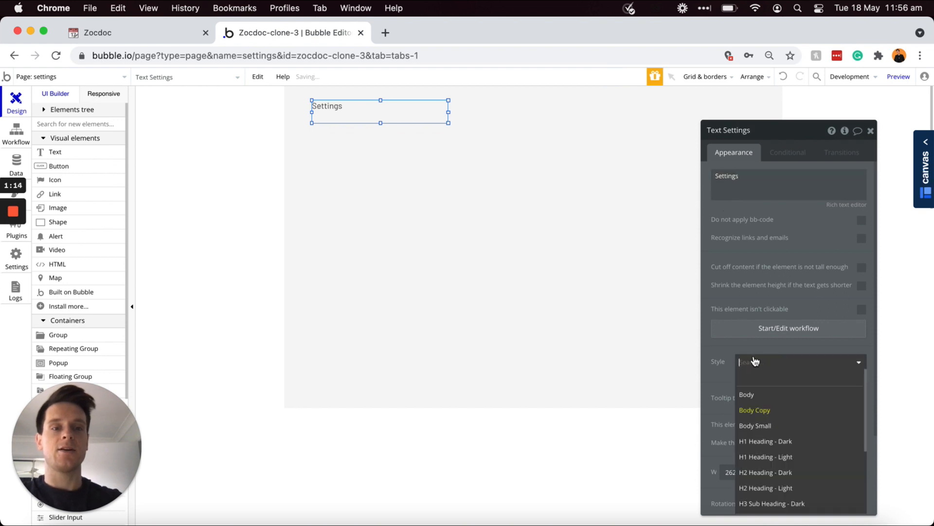
pyautogui.click(764, 472)
pyautogui.moveTo(448, 112); pyautogui.dragTo(341, 119)
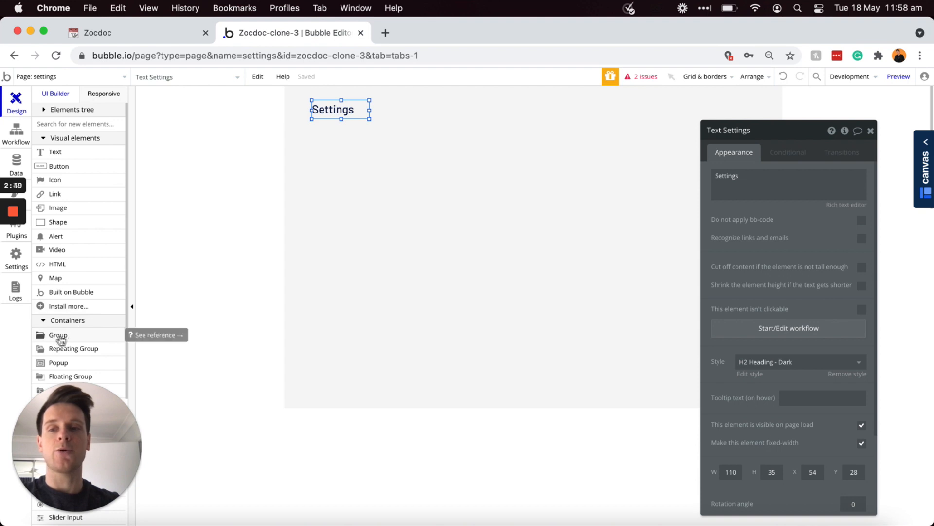
pyautogui.scroll(-1, 73, 336)
# Step: Draw a large group below the Settings heading and give it the Group - Border style
pyautogui.click(61, 315)
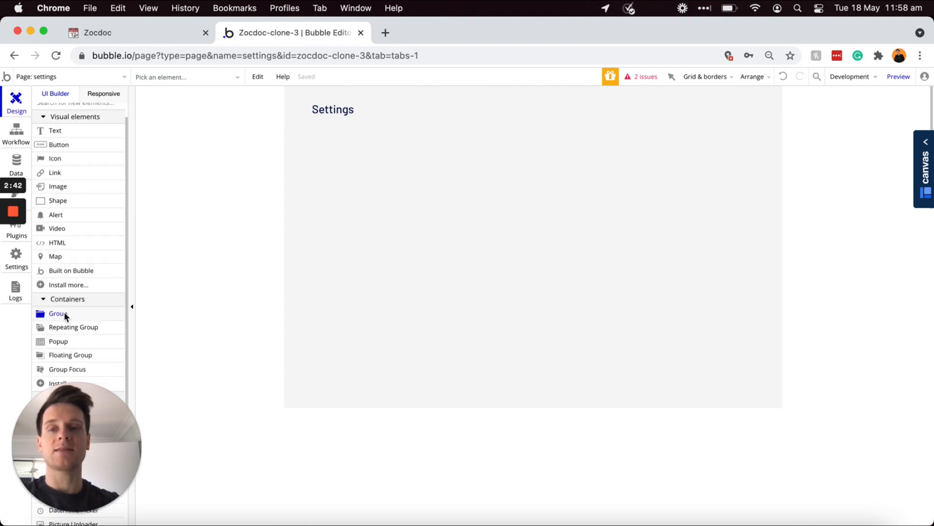
pyautogui.moveTo(312, 125); pyautogui.dragTo(760, 359)
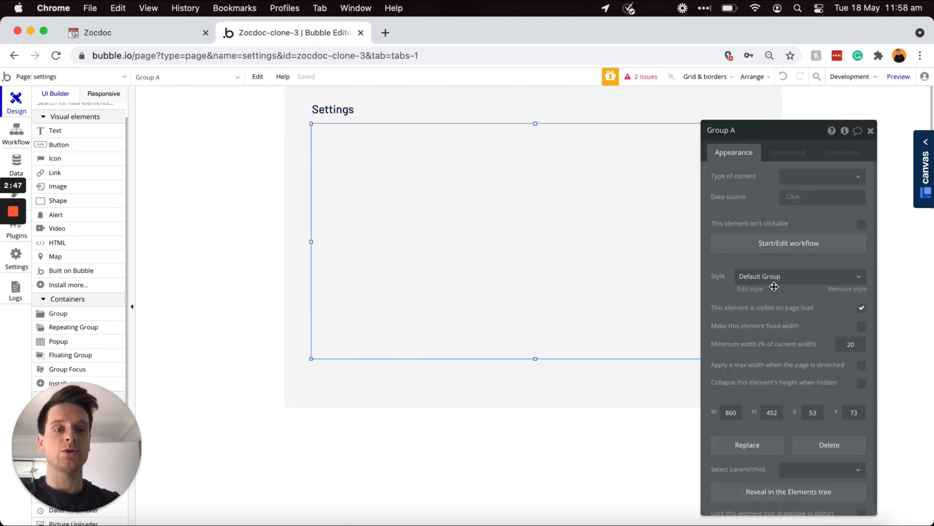
pyautogui.scroll(-1, 774, 286)
pyautogui.click(756, 266)
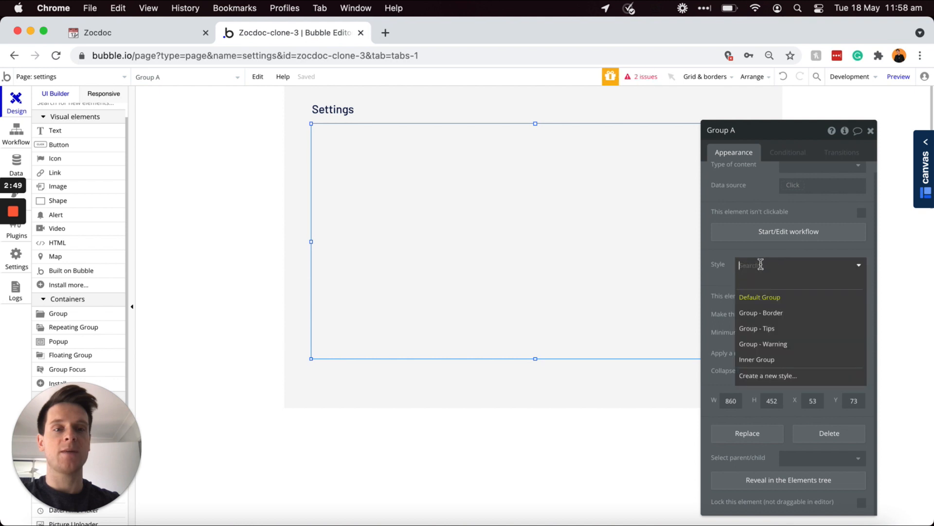
pyautogui.click(770, 315)
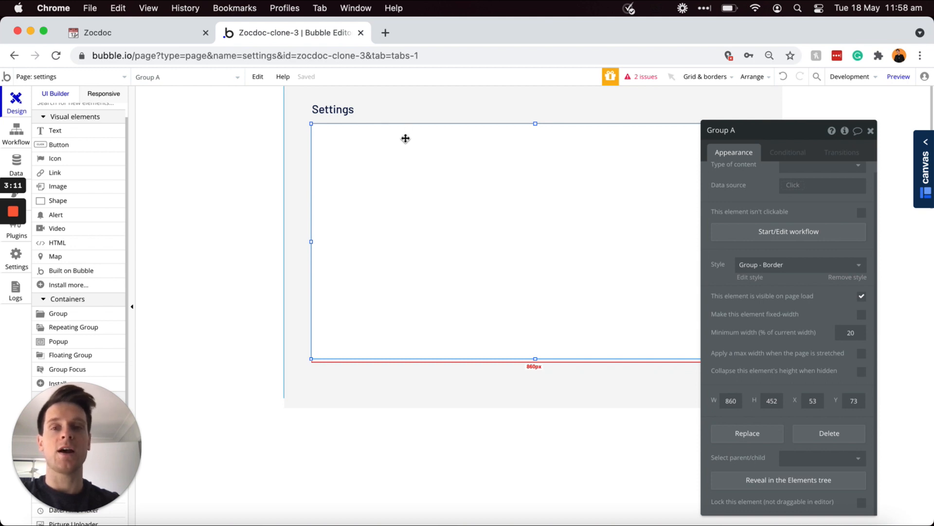
# Step: Copy-paste the Settings heading into the bordered group and align the group under the heading
pyautogui.click(340, 112)
pyautogui.press('super+c')
pyautogui.press('super+v')
pyautogui.moveTo(339, 114); pyautogui.dragTo(343, 142)
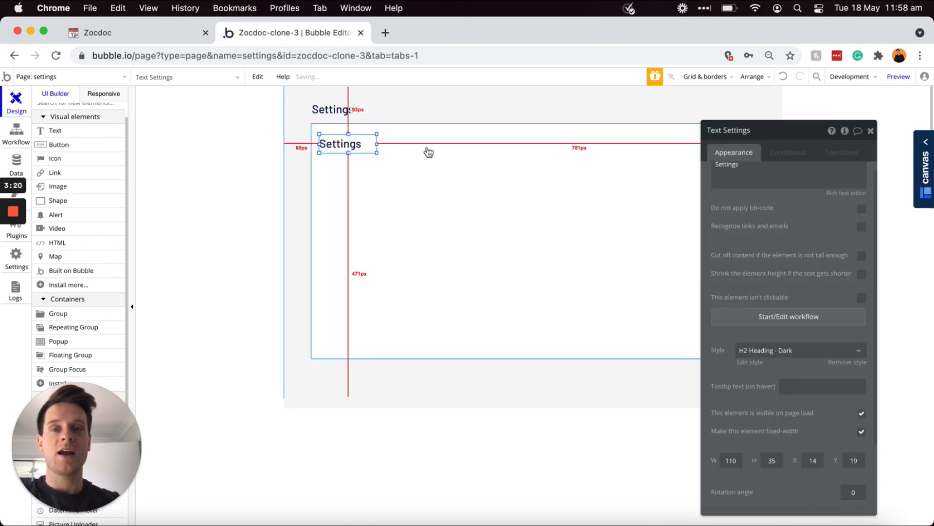
pyautogui.moveTo(427, 151)
pyautogui.mouseDown()
pyautogui.moveTo(422, 188)
pyautogui.moveTo(429, 149)
pyautogui.mouseUp()
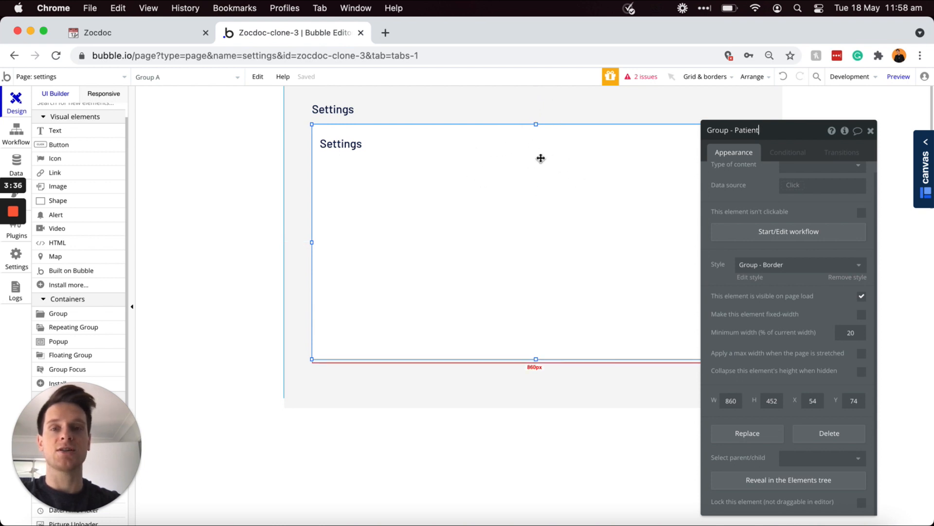
# Step: Change the heading copy to 'Name' and draw a 52 px-tall Input - Name beneath it
pyautogui.click(345, 149)
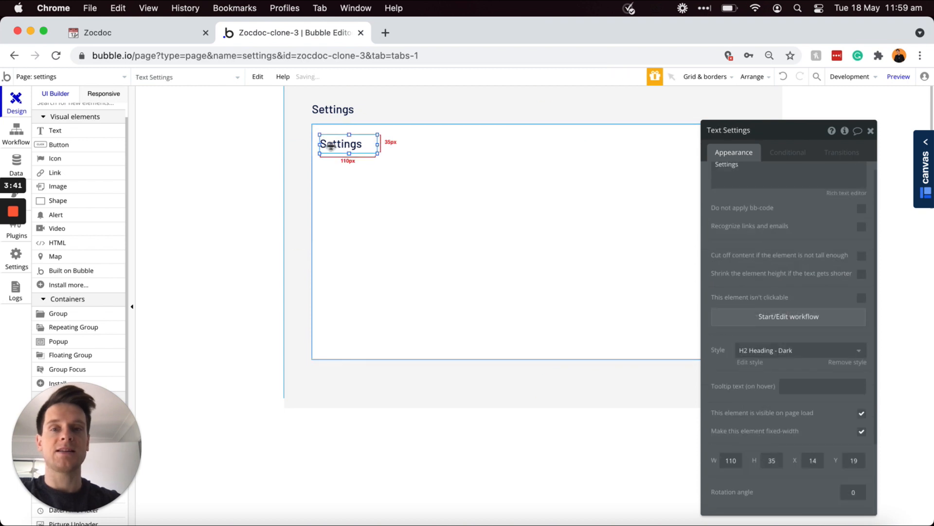
pyautogui.doubleClick(770, 166)
pyautogui.write('Name')
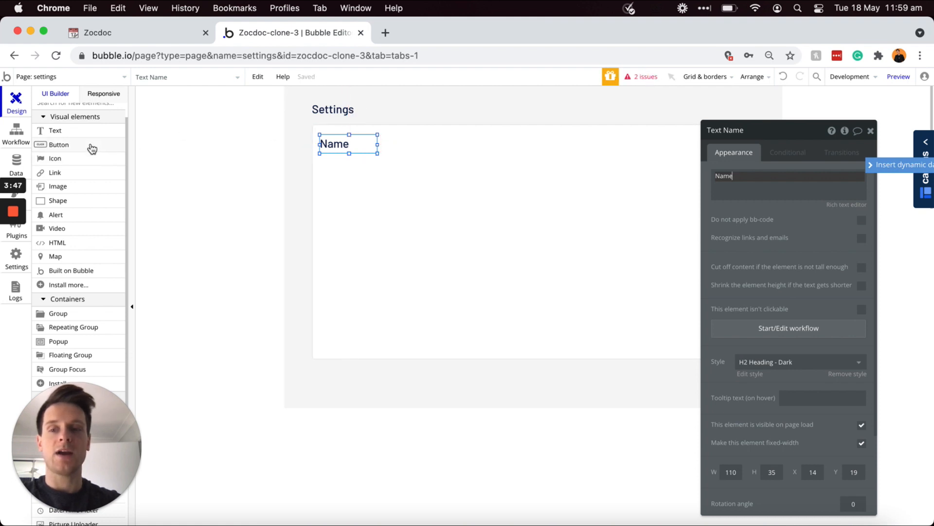
pyautogui.scroll(-5, 92, 149)
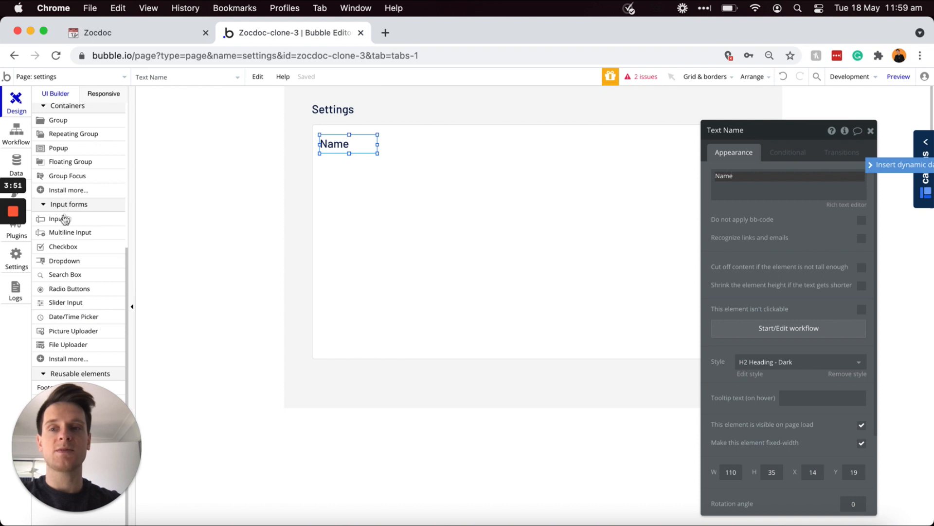
pyautogui.click(64, 219)
pyautogui.moveTo(359, 152)
pyautogui.mouseDown()
pyautogui.moveTo(497, 184)
pyautogui.moveTo(499, 174)
pyautogui.mouseUp()
pyautogui.moveTo(411, 174); pyautogui.dragTo(410, 180)
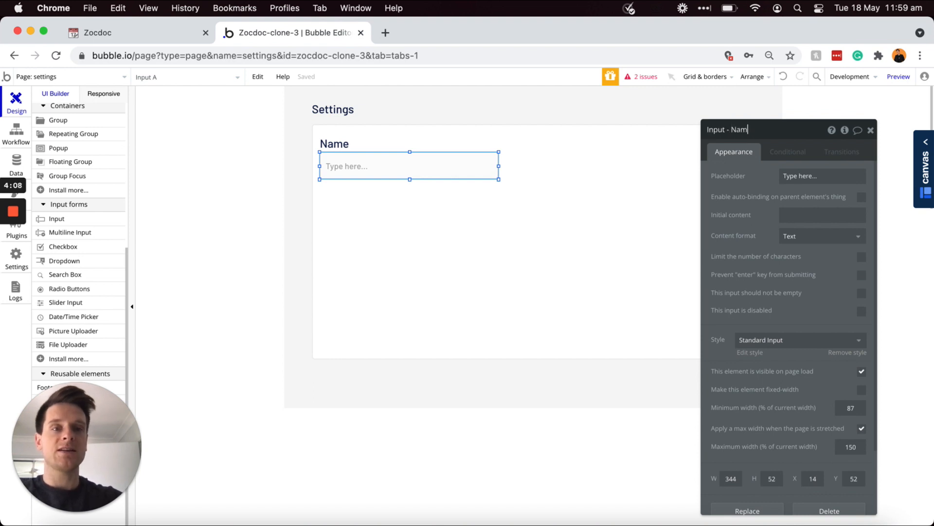
pyautogui.click(747, 167)
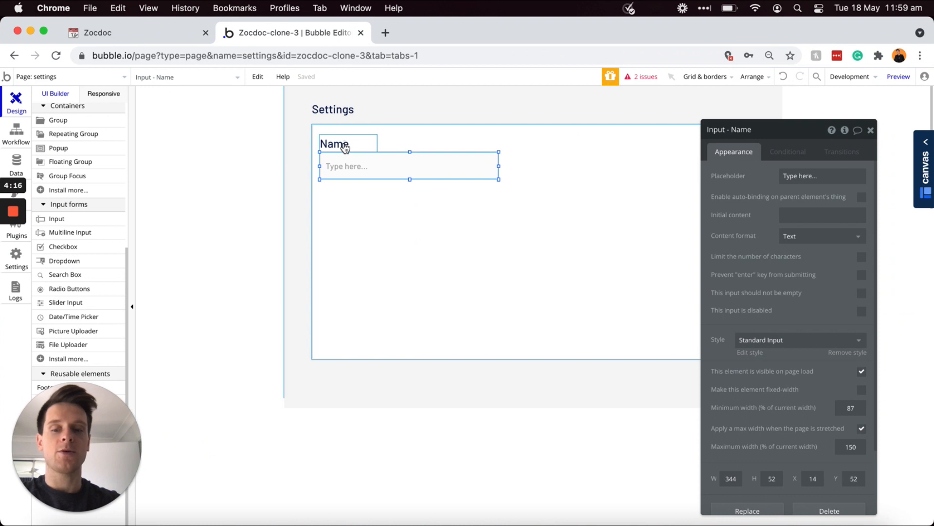
# Step: Duplicate the Name label and input below, relabelling the copy 'Phone number'
pyautogui.keyDown('shift'); pyautogui.click(346, 148); pyautogui.keyUp('shift')
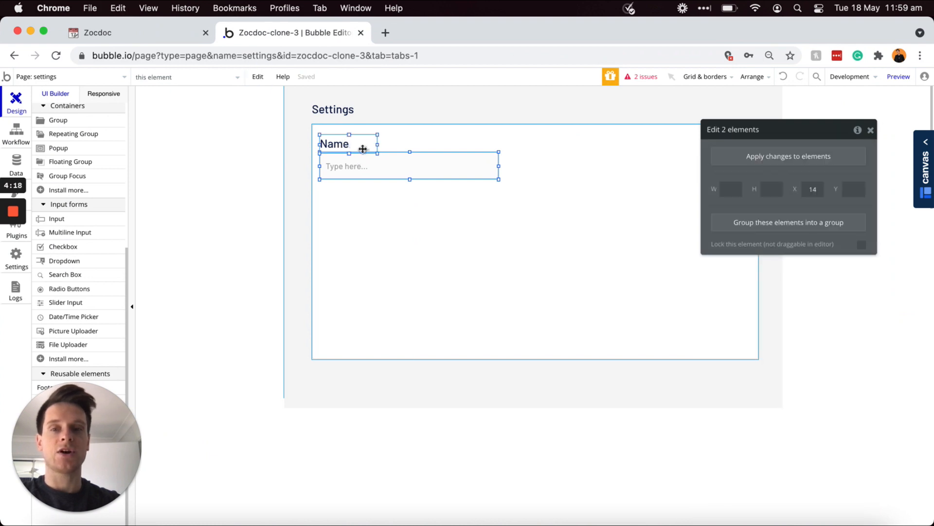
pyautogui.press('super+c')
pyautogui.press('super+v')
pyautogui.moveTo(375, 165); pyautogui.dragTo(371, 210)
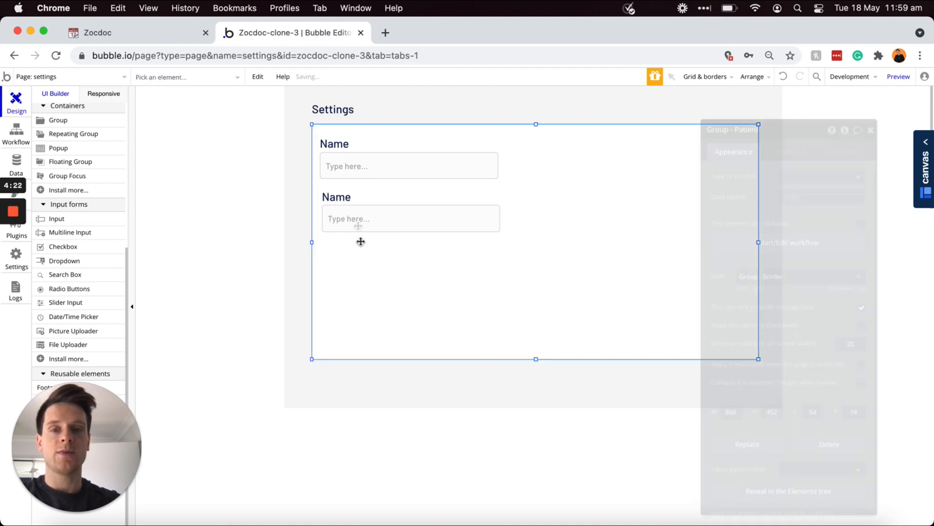
pyautogui.click(343, 195)
pyautogui.doubleClick(758, 180)
pyautogui.write('F')
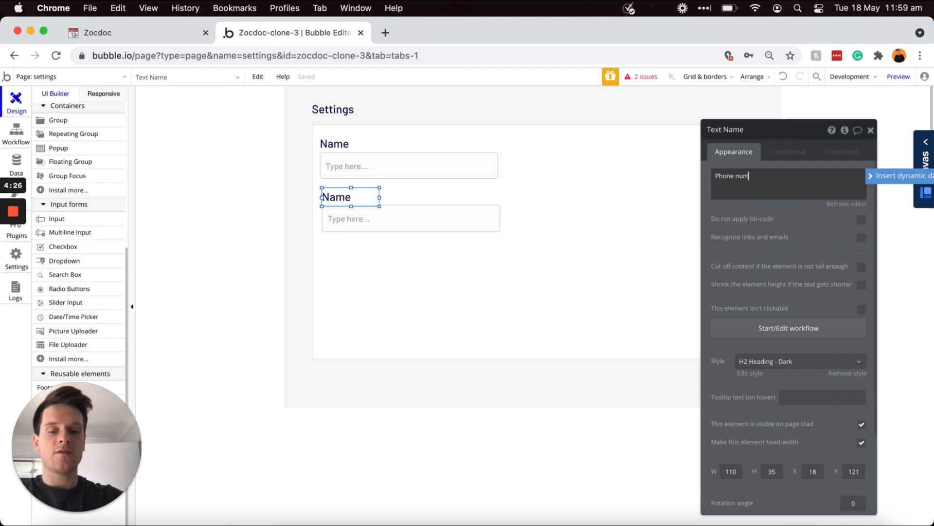
pyautogui.write('hone number')
pyautogui.moveTo(380, 197); pyautogui.dragTo(438, 198)
# Step: Rename the copied input to 'Input - Phone-number'
pyautogui.click(418, 218)
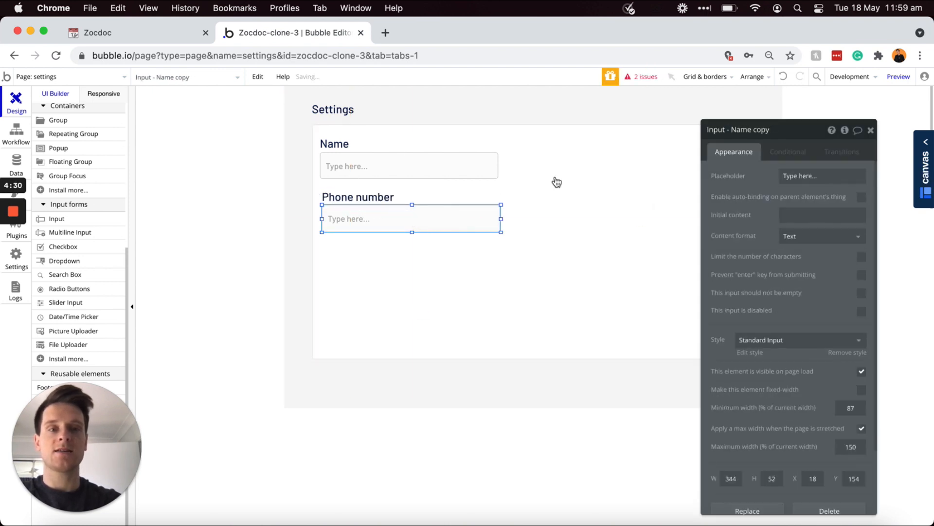
pyautogui.click(741, 130)
pyautogui.keyDown('shift'); pyautogui.click(734, 129); pyautogui.keyUp('shift')
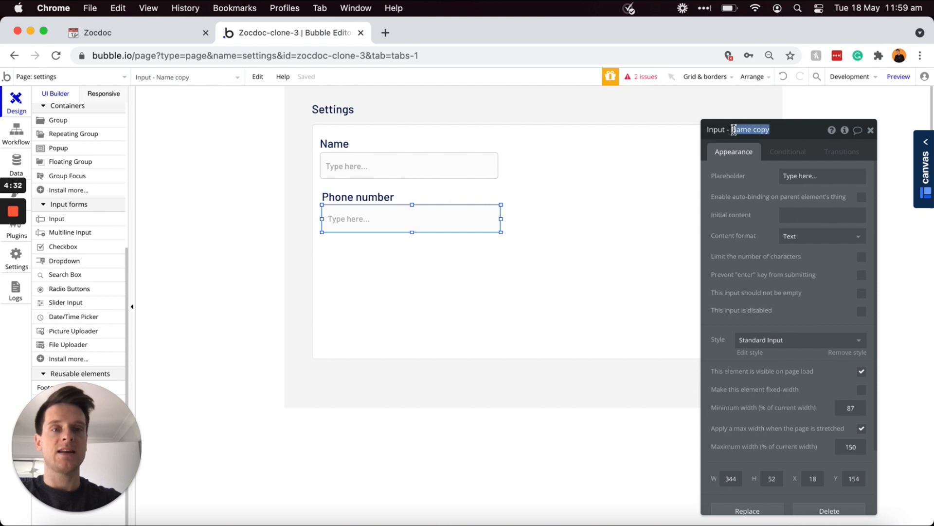
pyautogui.write('Phone-number')
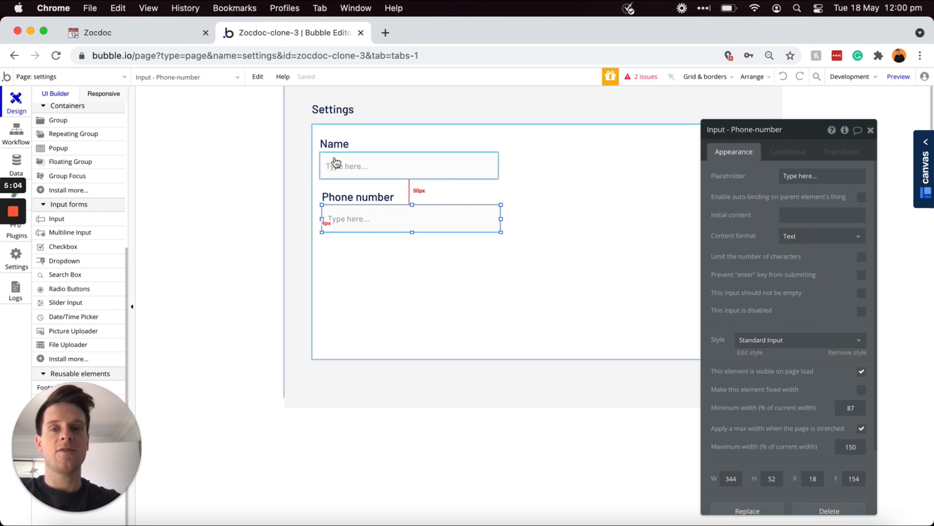
pyautogui.click(340, 147)
# Step: Copy the Name label to its right and relabel it 'Age'
pyautogui.press('super+c')
pyautogui.press('super+v')
pyautogui.moveTo(341, 148); pyautogui.dragTo(532, 143)
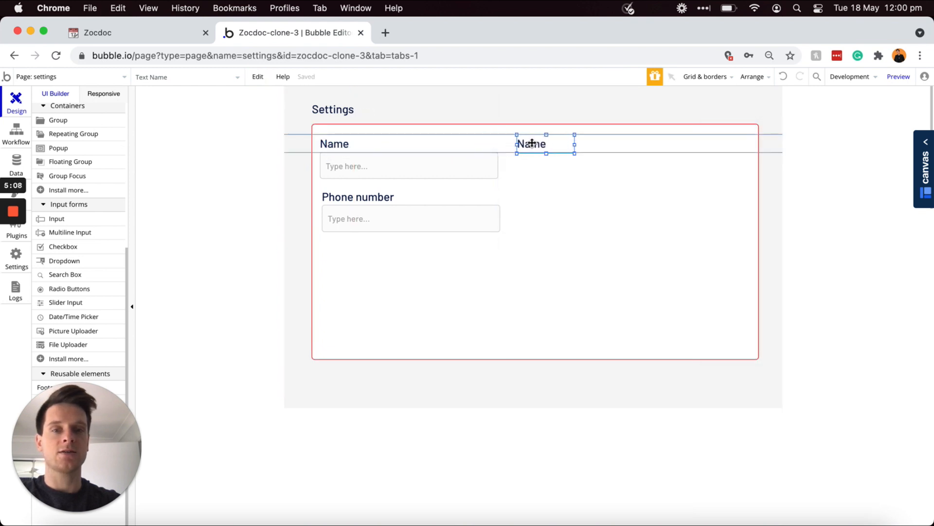
pyautogui.doubleClick(726, 177)
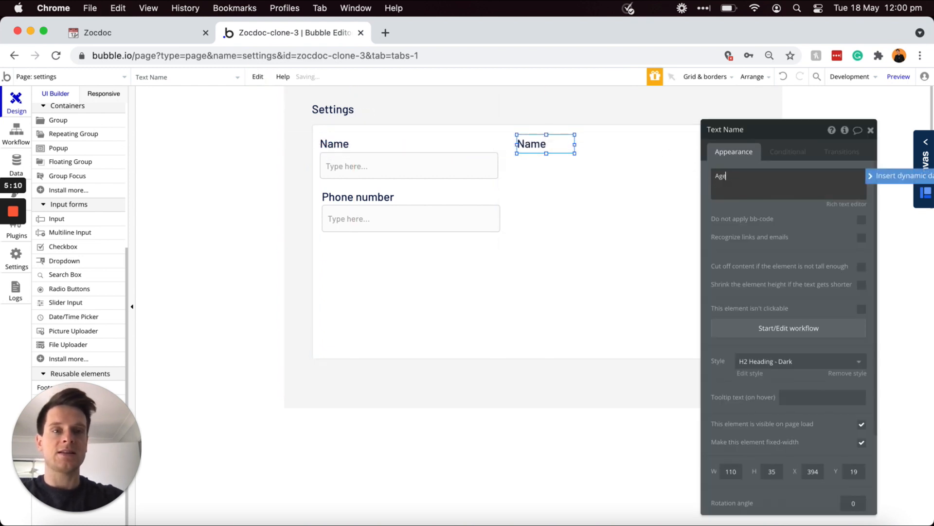
pyautogui.write('Age')
pyautogui.click(735, 208)
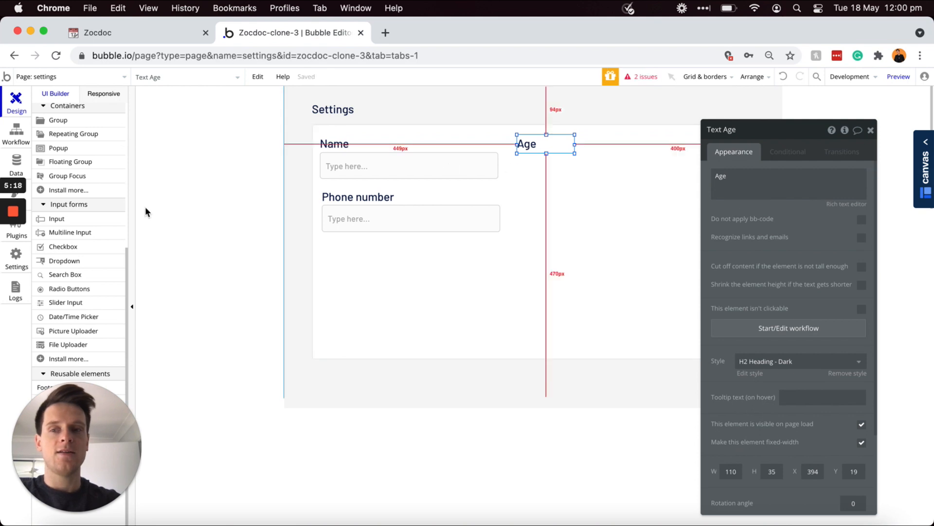
# Step: Add an Integer-format 'Input - Age' under the Age label and duplicate the label into the second row
pyautogui.click(85, 222)
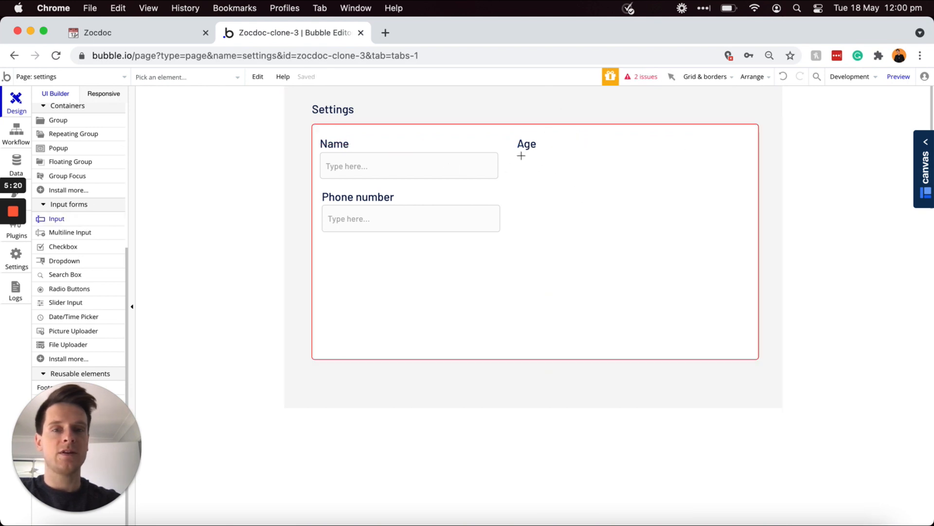
pyautogui.moveTo(517, 151); pyautogui.dragTo(599, 177)
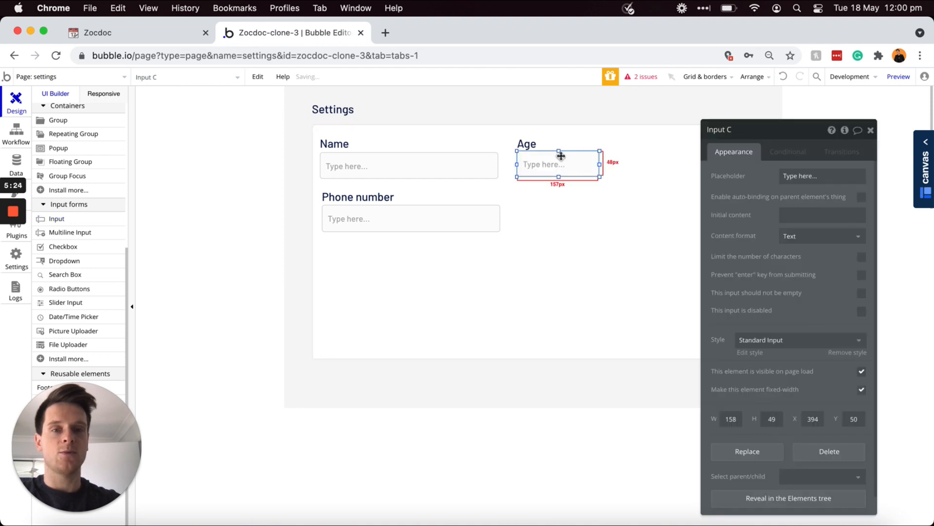
pyautogui.moveTo(557, 151); pyautogui.dragTo(559, 180)
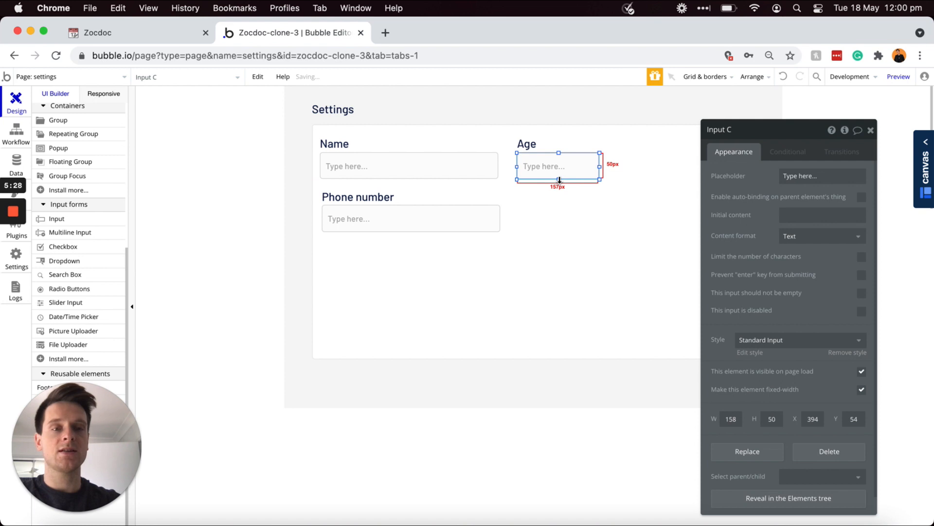
pyautogui.click(733, 130)
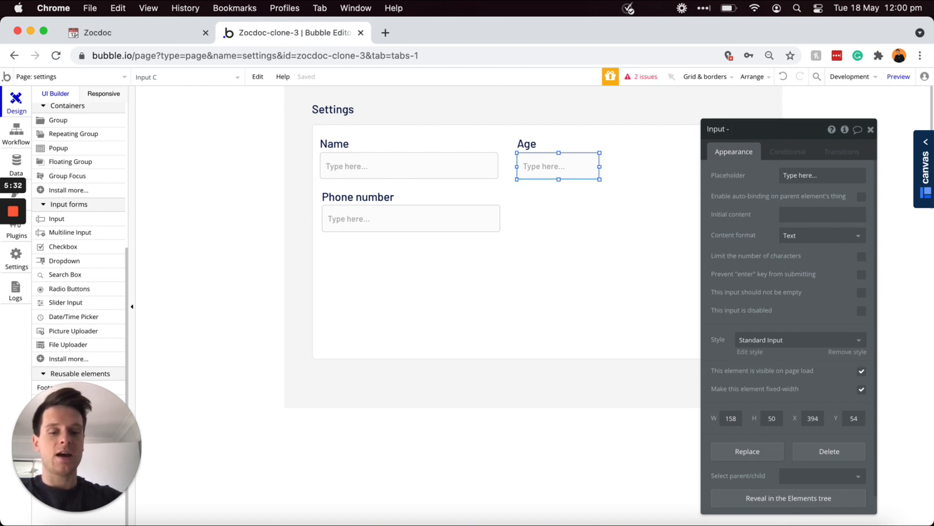
pyautogui.write('- Age')
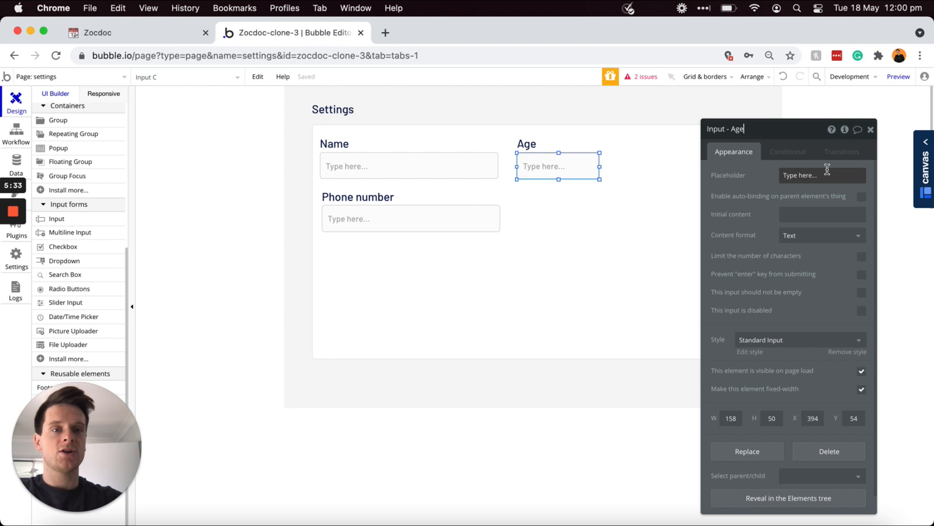
pyautogui.click(801, 241)
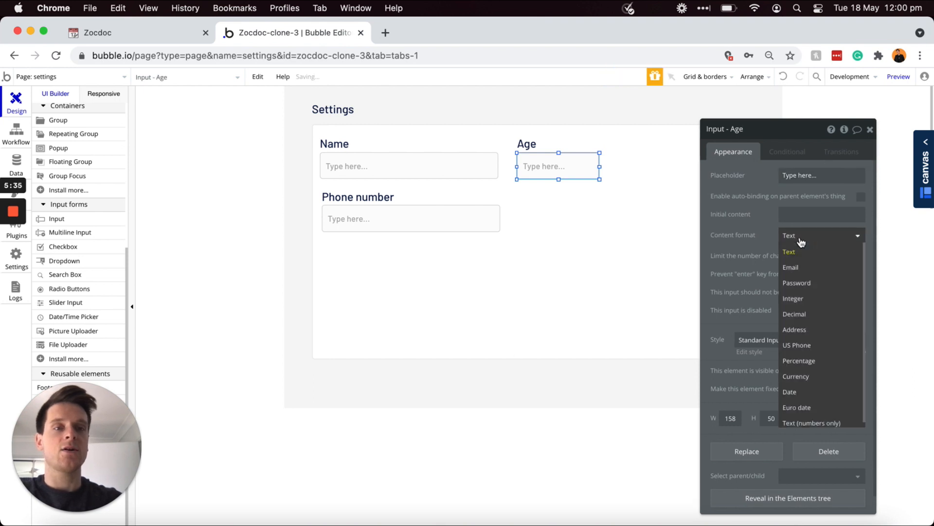
pyautogui.click(801, 298)
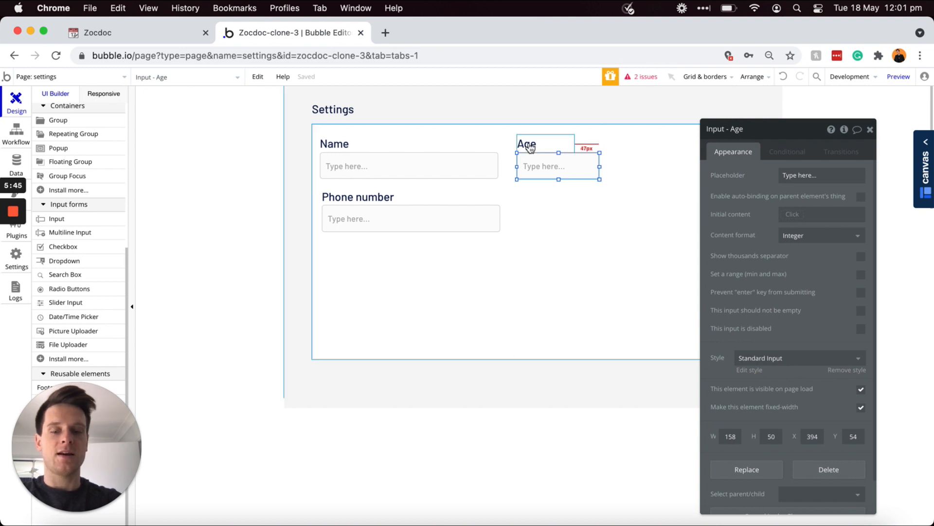
pyautogui.click(530, 147)
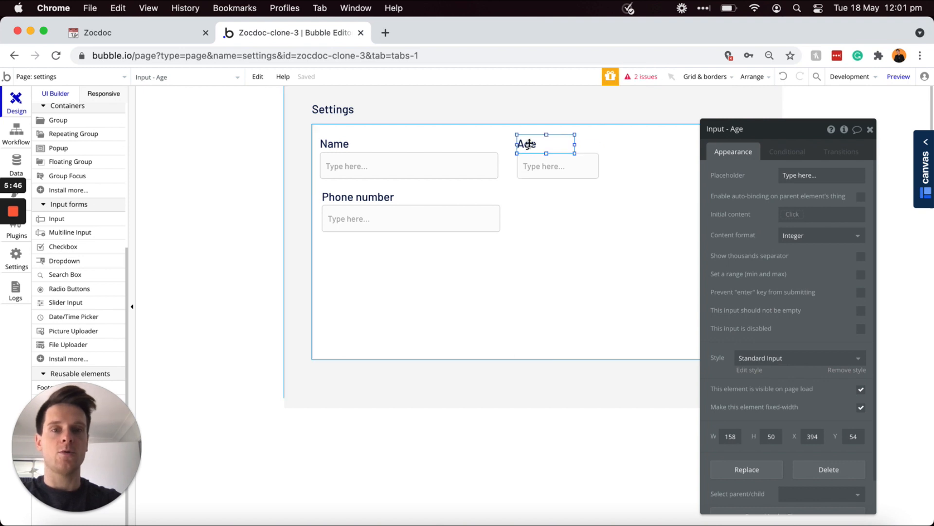
pyautogui.moveTo(531, 147); pyautogui.dragTo(524, 197)
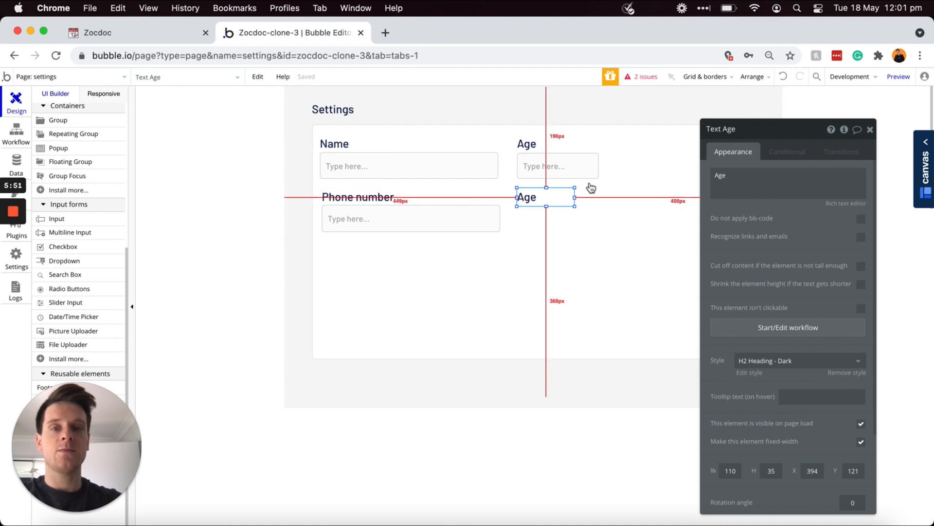
# Step: Relabel the copied text 'Gender' and draw a dropdown beneath it
pyautogui.doubleClick(743, 176)
pyautogui.write('Gender')
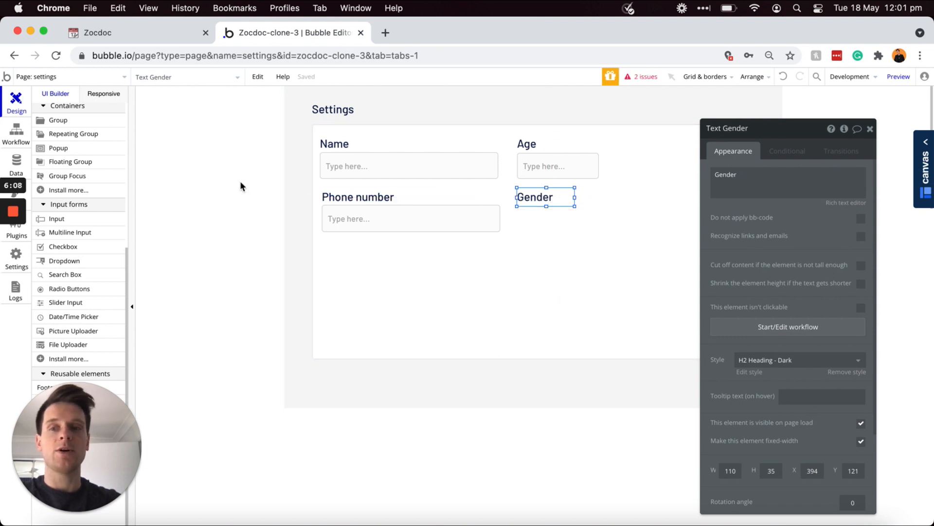
pyautogui.moveTo(76, 266); pyautogui.dragTo(521, 223)
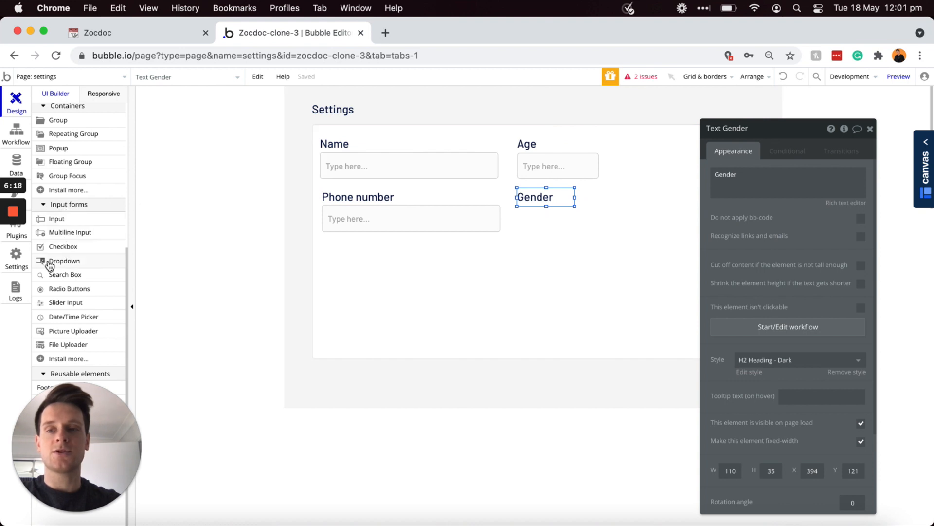
pyautogui.click(51, 264)
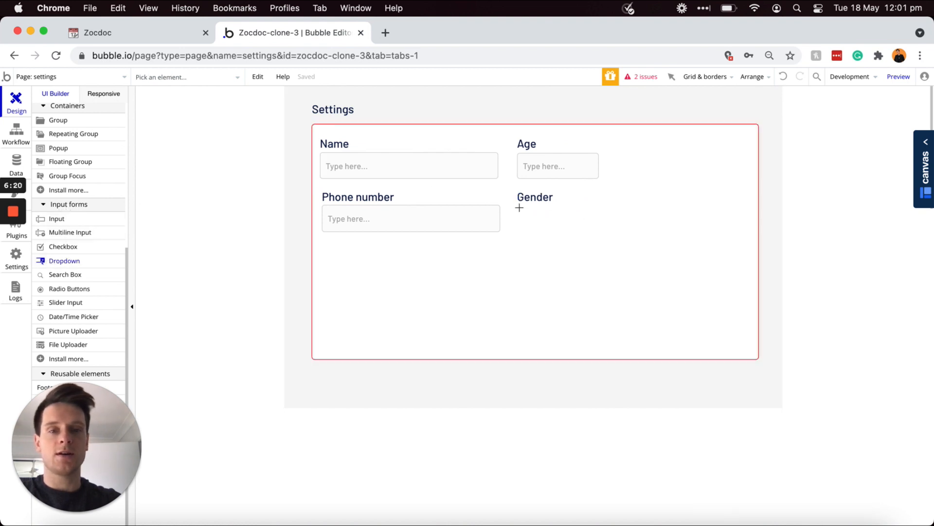
pyautogui.moveTo(545, 213); pyautogui.dragTo(612, 232)
pyautogui.moveTo(566, 206); pyautogui.dragTo(568, 233)
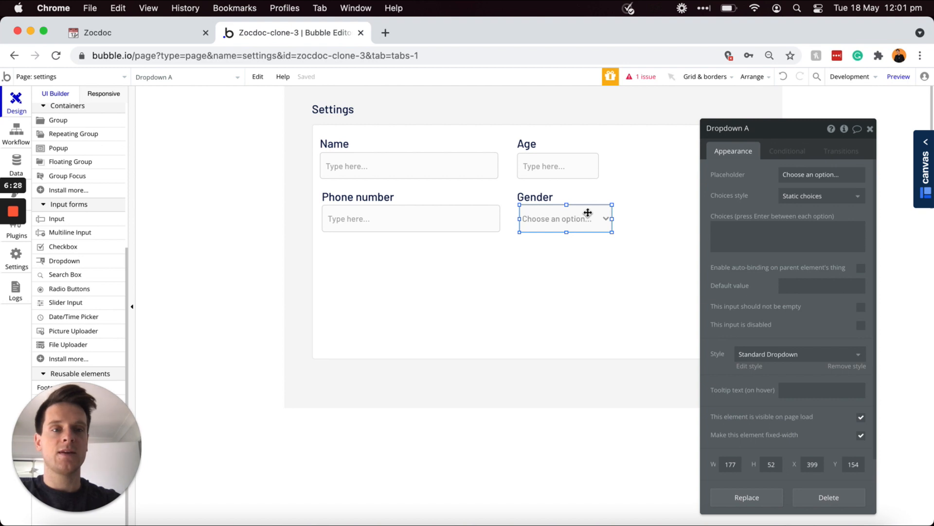
# Step: Give the dropdown static choices Male, Female, Other and name it 'Dropdown - Gender'
pyautogui.click(728, 228)
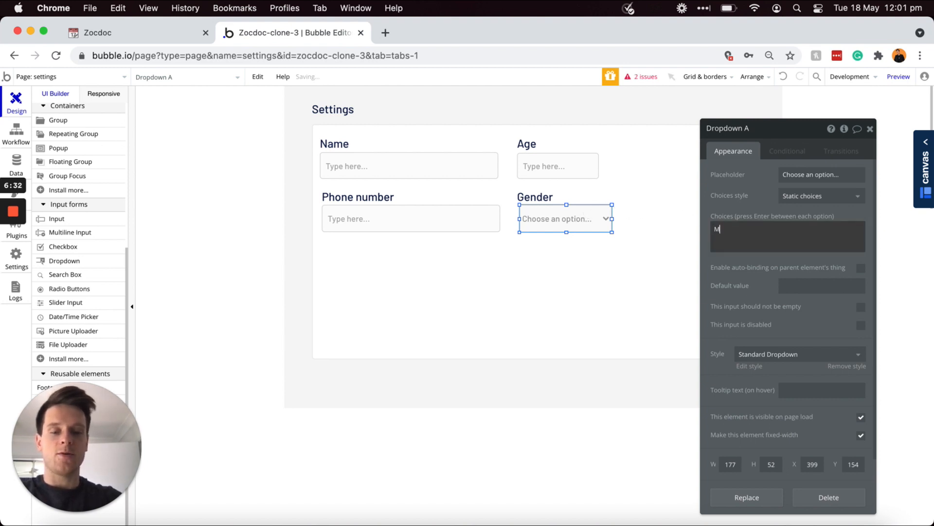
pyautogui.write('Male')
pyautogui.press('Return')
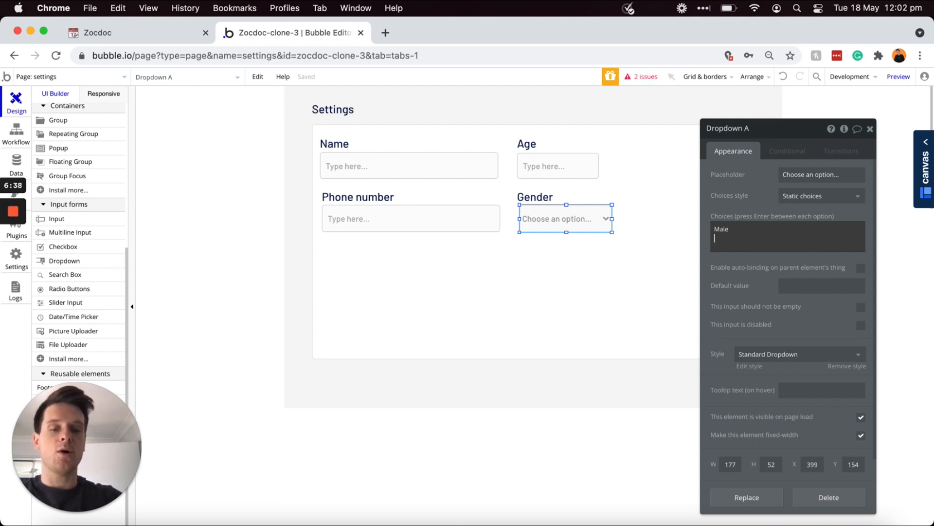
pyautogui.write('Female')
pyautogui.press('Return')
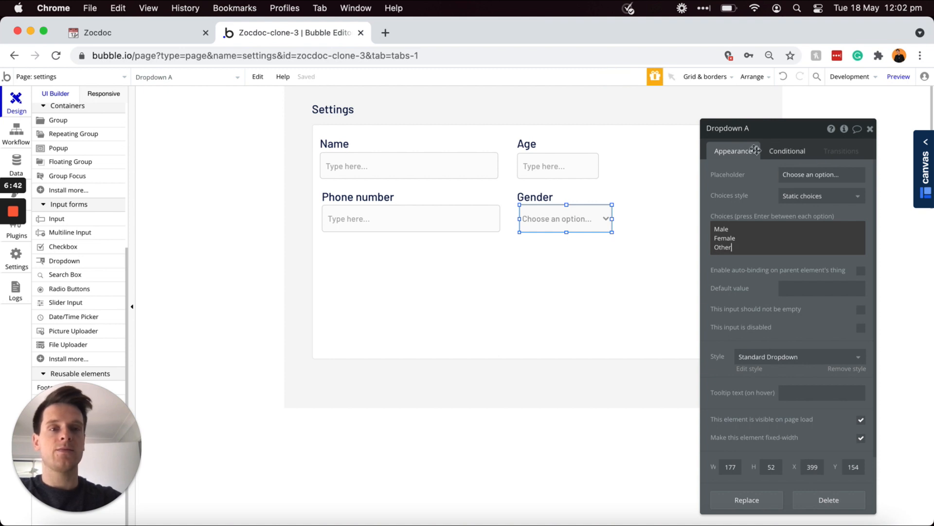
pyautogui.click(751, 126)
pyautogui.press('BackSpace')
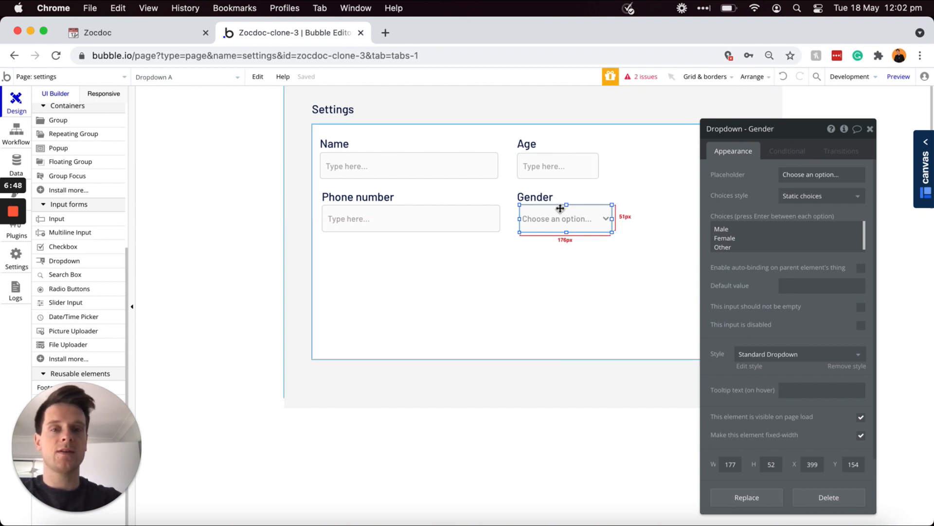
# Step: Widen the Age input to match the dropdown and copy the Age label to the right
pyautogui.click(596, 165)
pyautogui.moveTo(601, 166); pyautogui.dragTo(613, 166)
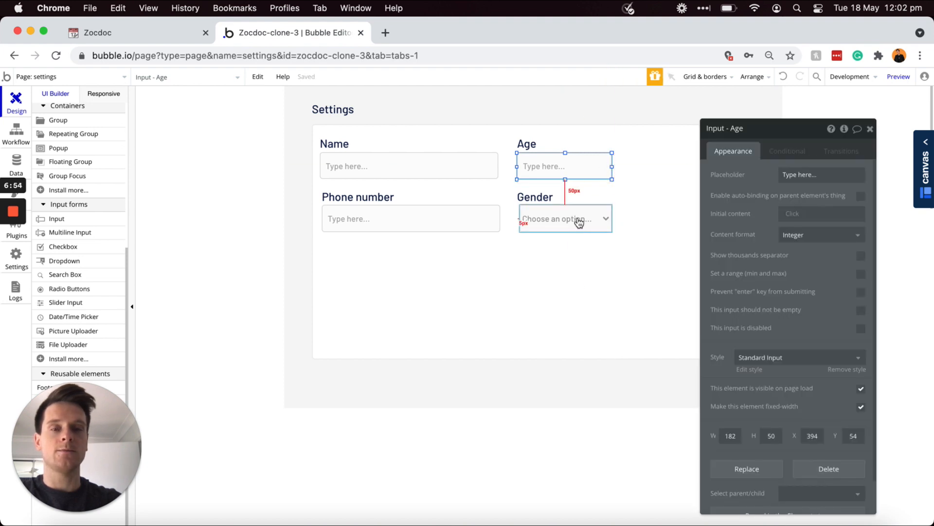
pyautogui.click(579, 222)
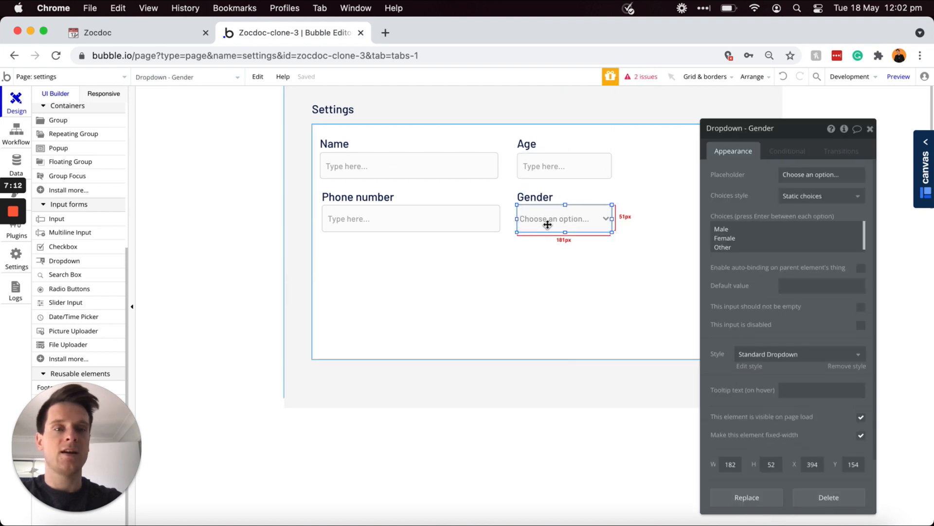
pyautogui.click(537, 145)
pyautogui.moveTo(749, 128); pyautogui.dragTo(838, 130)
pyautogui.moveTo(525, 143); pyautogui.dragTo(635, 142)
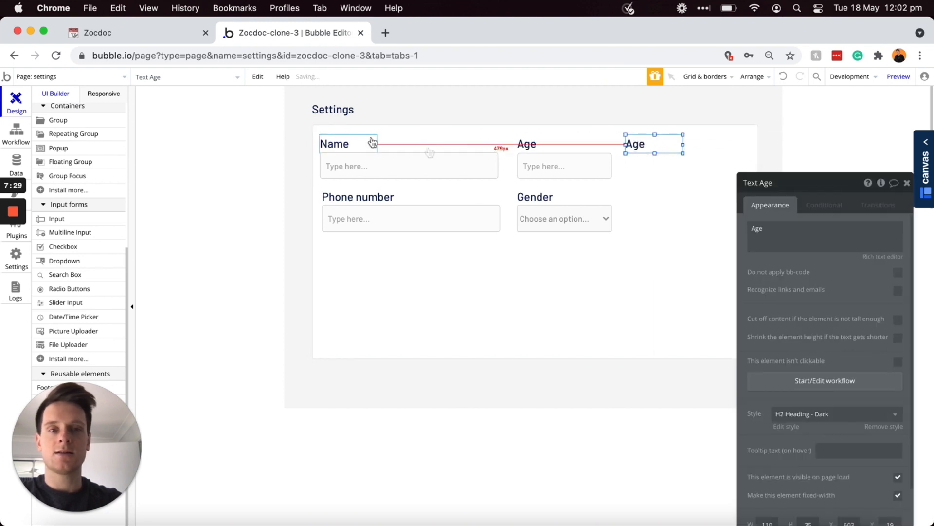
# Step: Relabel the copy 'Photo' and add 'PictureUploader - Profile-photo' beneath it
pyautogui.doubleClick(773, 239)
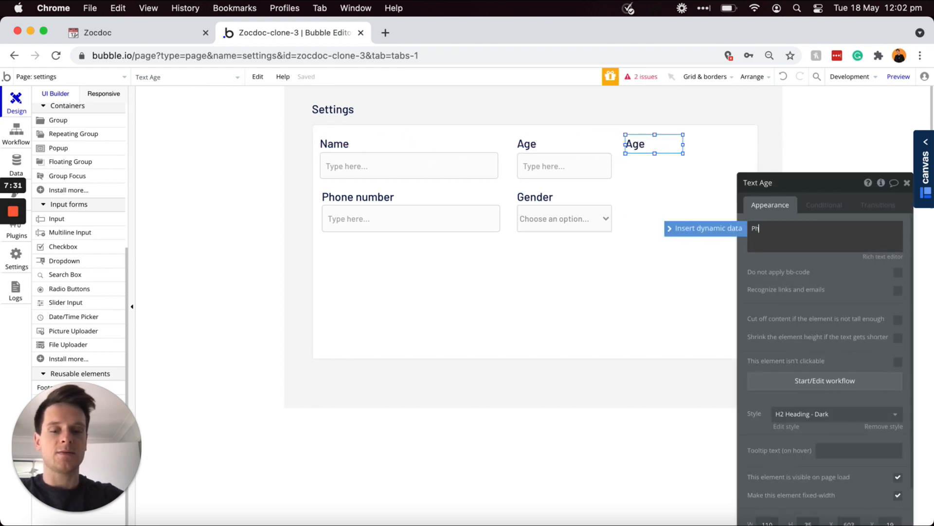
pyautogui.write('Photo')
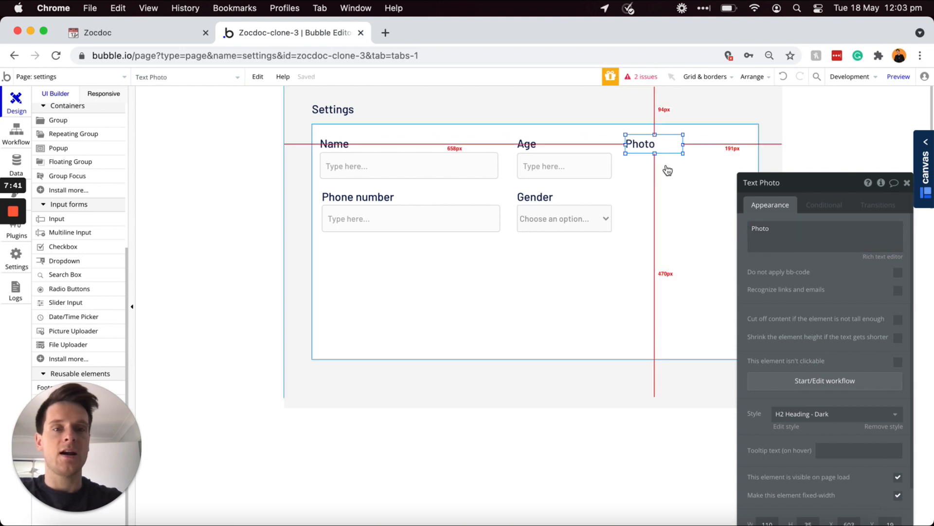
pyautogui.click(56, 334)
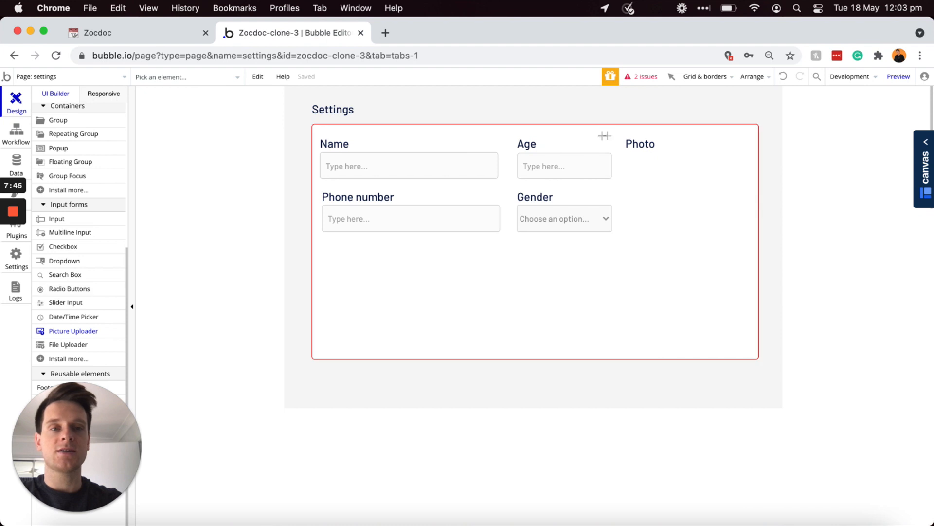
pyautogui.moveTo(627, 155); pyautogui.dragTo(709, 231)
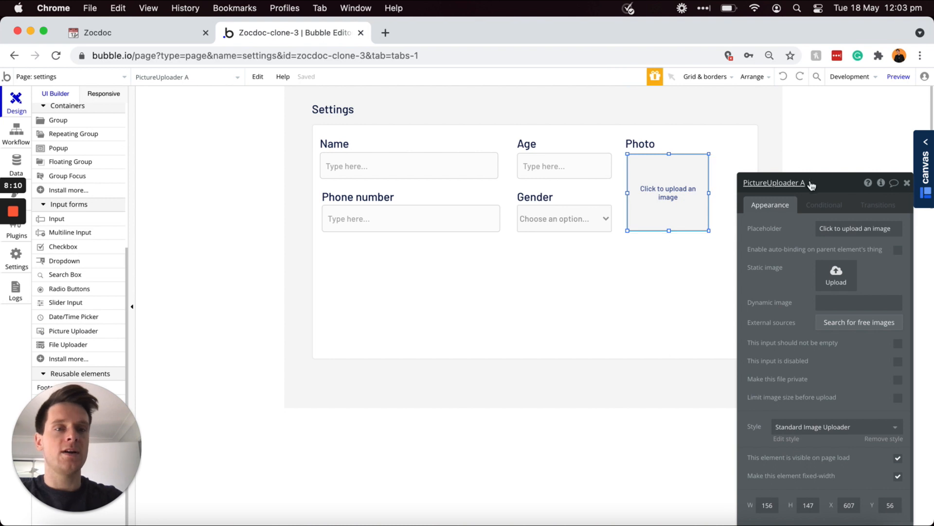
pyautogui.click(810, 182)
pyautogui.press('BackSpace')
pyautogui.press('BackSpace')
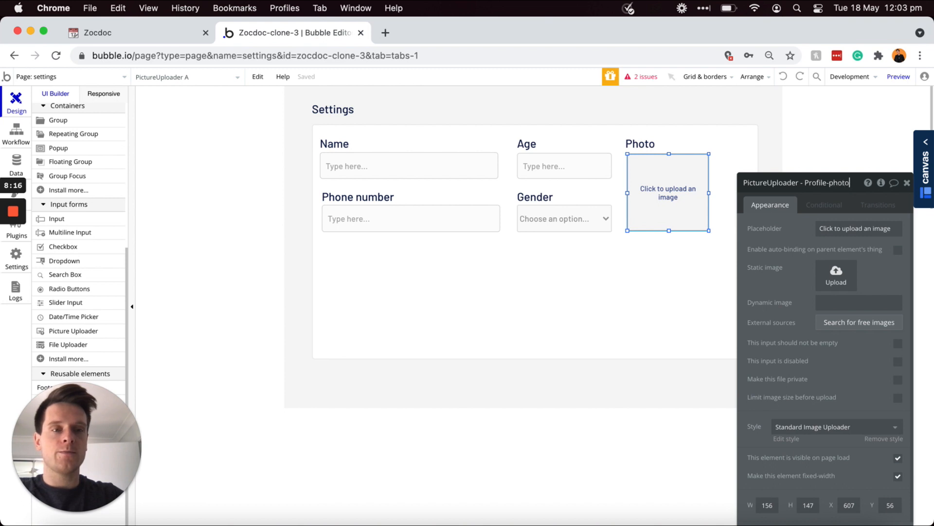
# Step: Shrink Group - Patient's bottom and right edges to 787×235 to fit its fields
pyautogui.click(576, 315)
pyautogui.moveTo(532, 361); pyautogui.dragTo(534, 246)
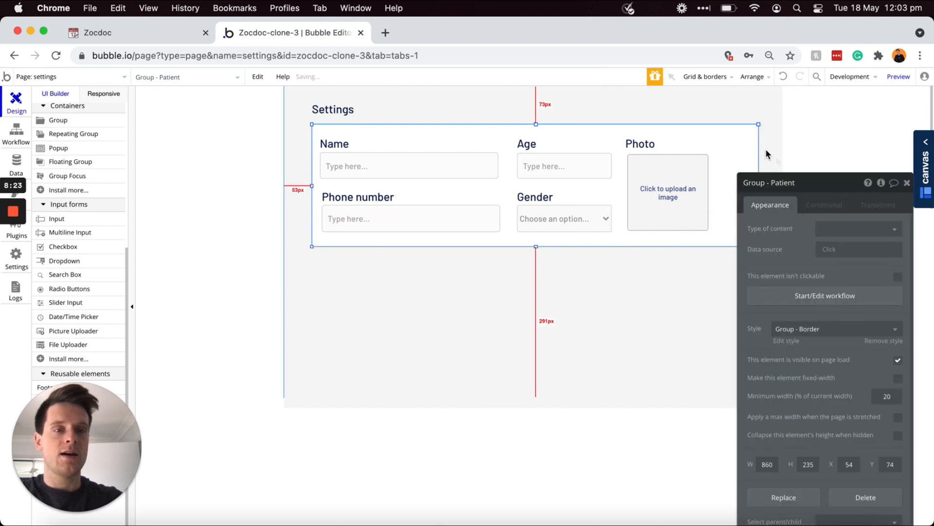
pyautogui.moveTo(813, 180); pyautogui.dragTo(806, 216)
pyautogui.moveTo(759, 186); pyautogui.dragTo(721, 186)
pyautogui.moveTo(814, 218); pyautogui.dragTo(794, 115)
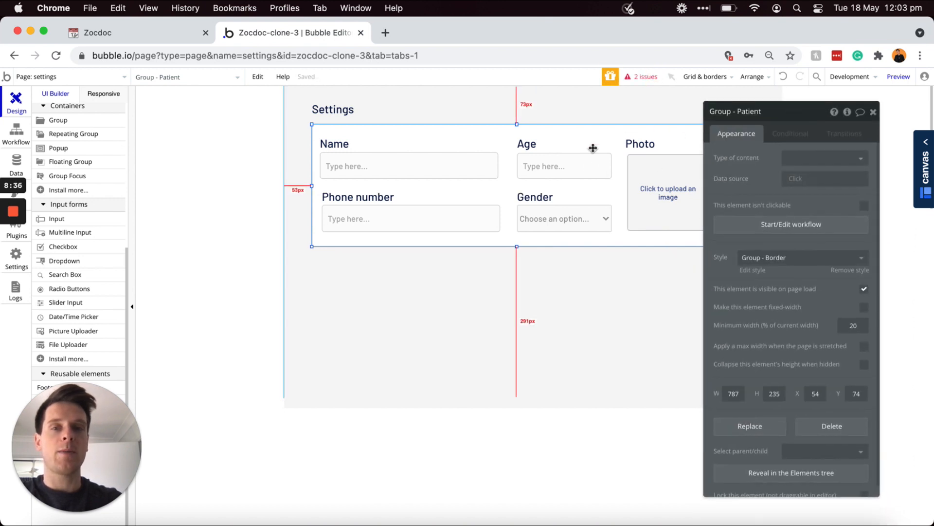
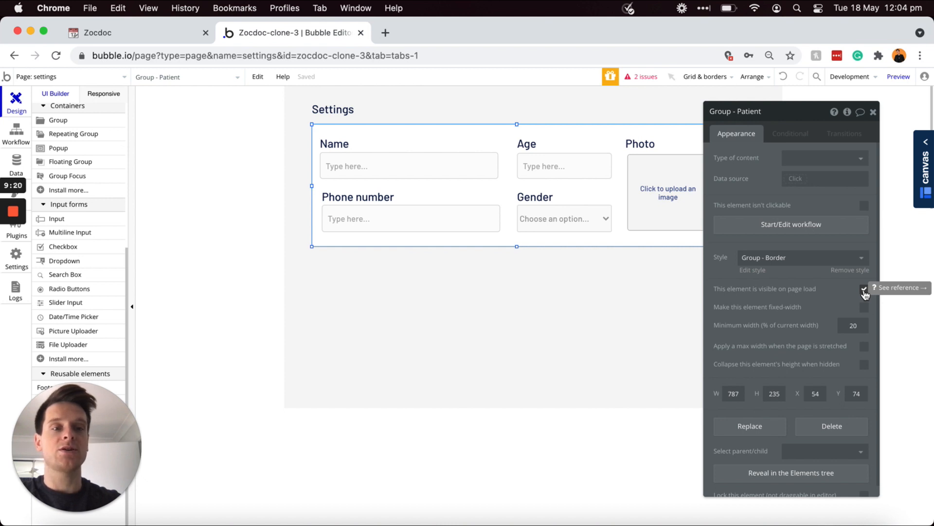
# Step: Hide Group - Patient on page load and collapse its height while hidden
pyautogui.click(864, 291)
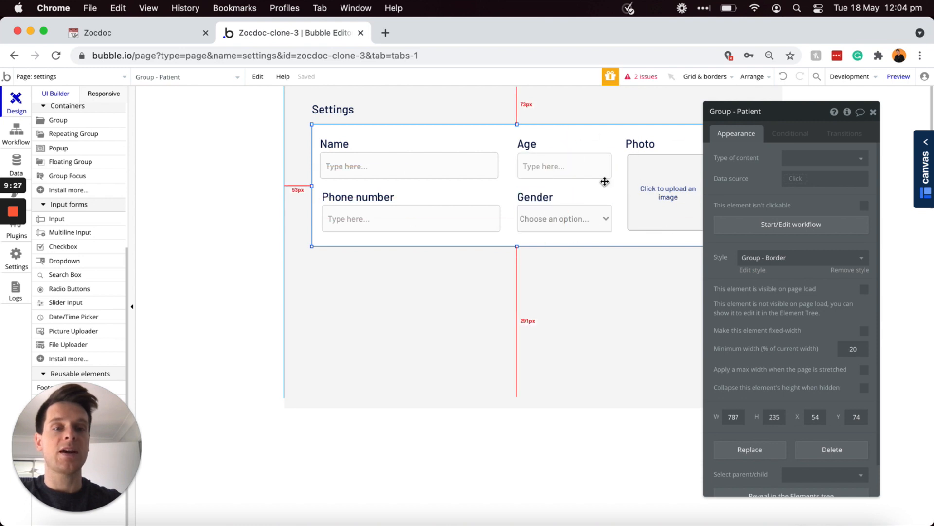
pyautogui.click(865, 388)
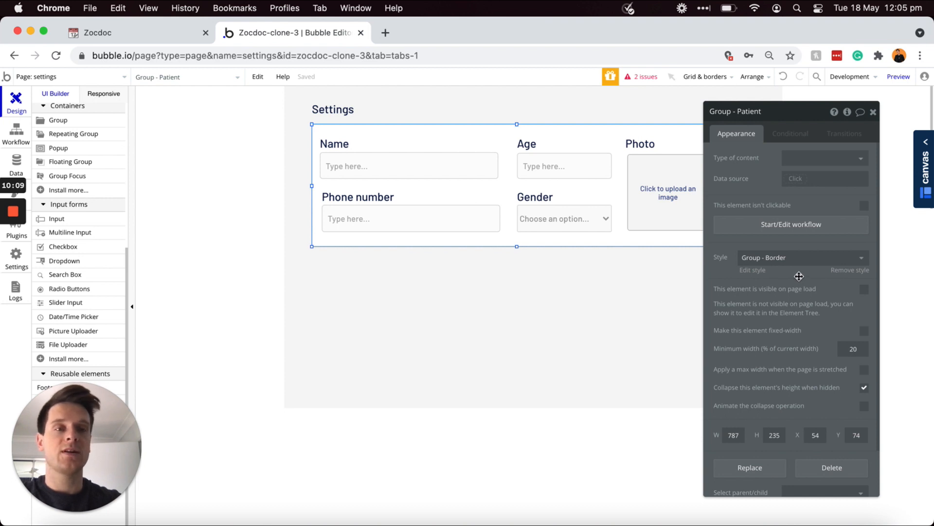
pyautogui.click(792, 135)
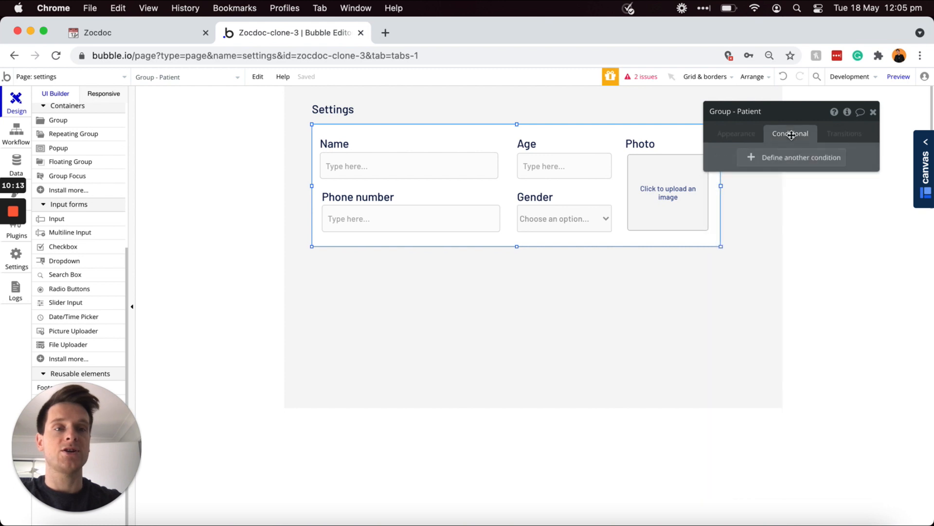
# Step: Add a Group - Patient condition: when Current User's Account-type is Patient
pyautogui.click(778, 159)
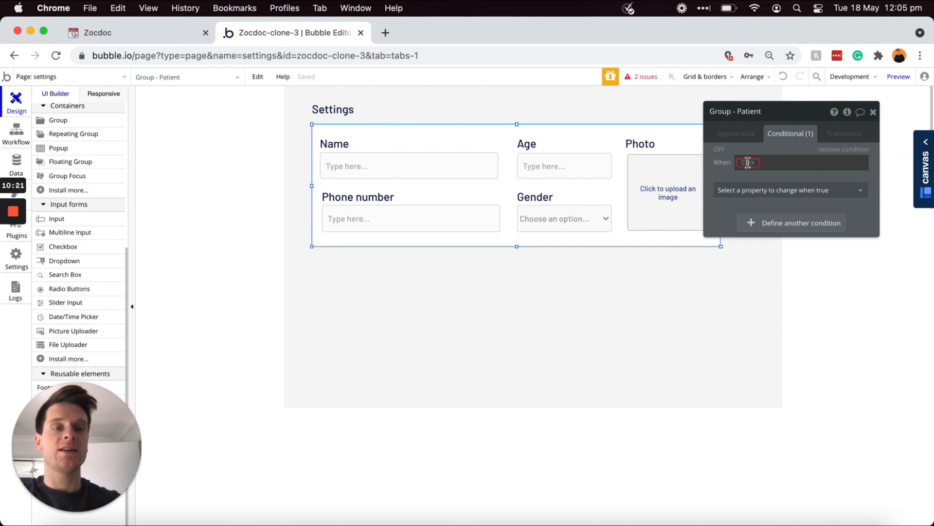
pyautogui.click(748, 164)
pyautogui.click(758, 194)
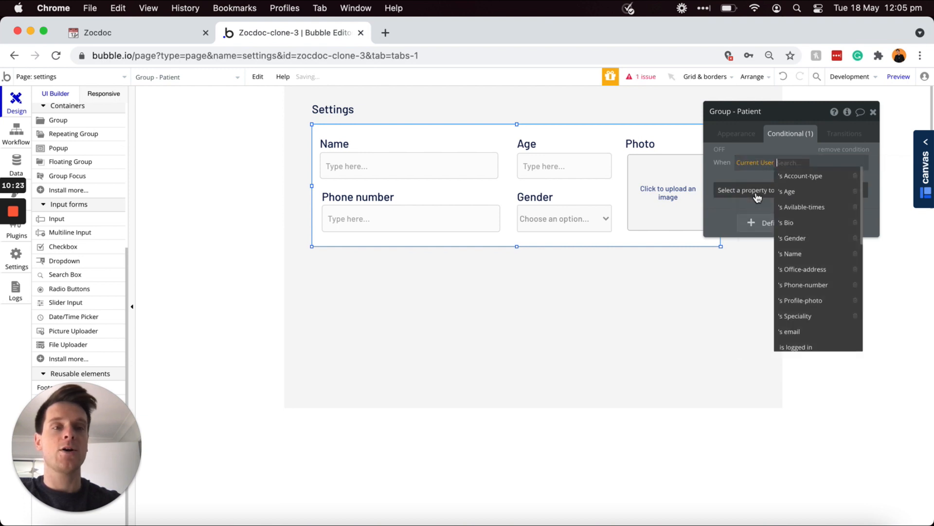
pyautogui.click(789, 177)
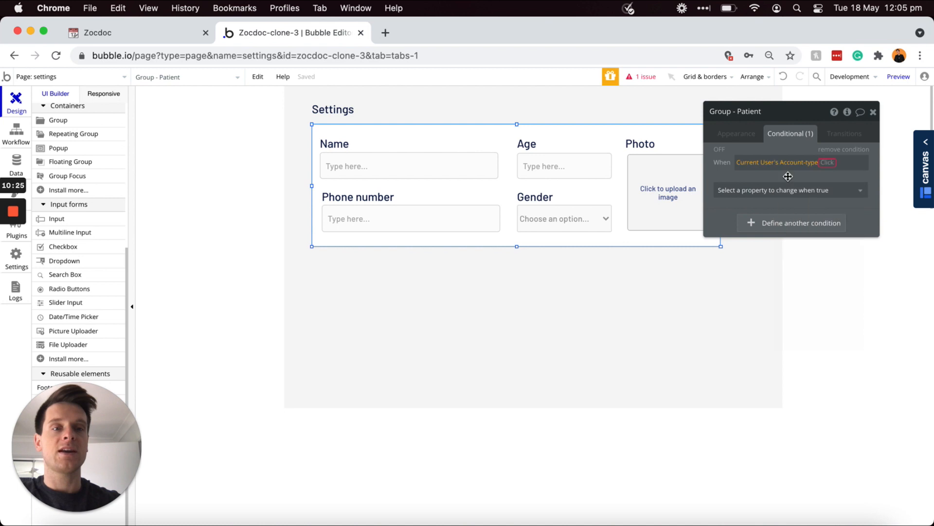
pyautogui.click(828, 178)
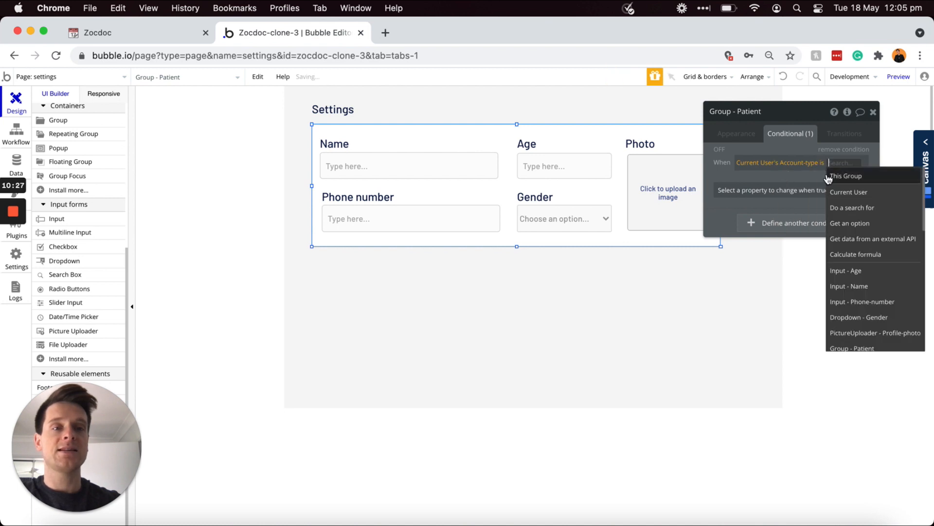
pyautogui.write('Patient')
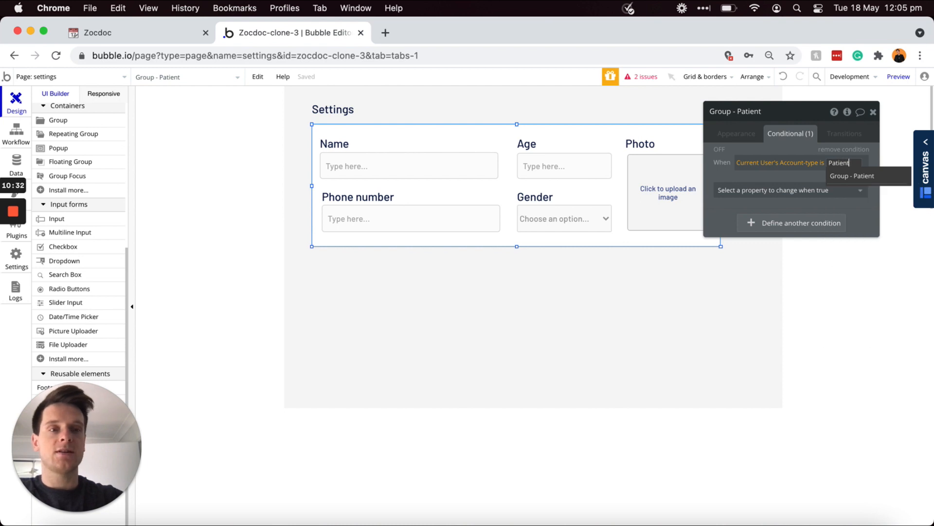
pyautogui.press('Return')
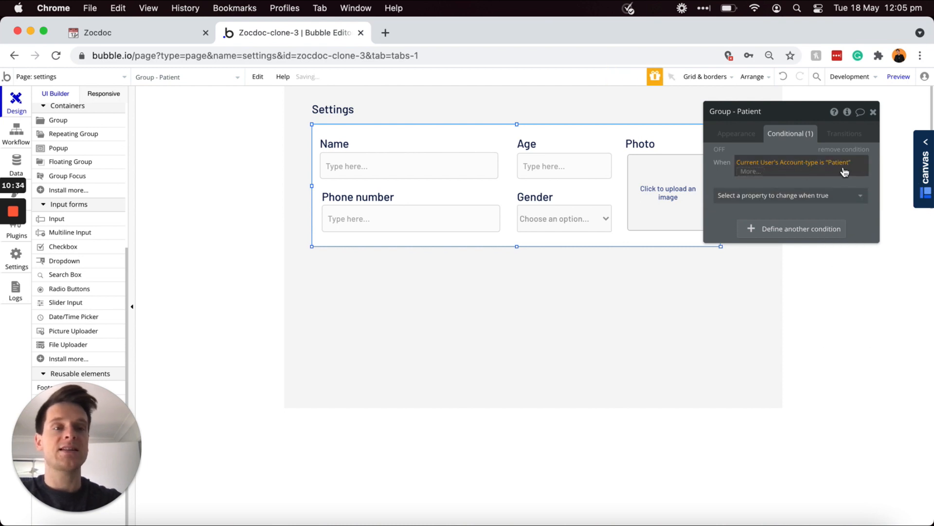
pyautogui.click(826, 183)
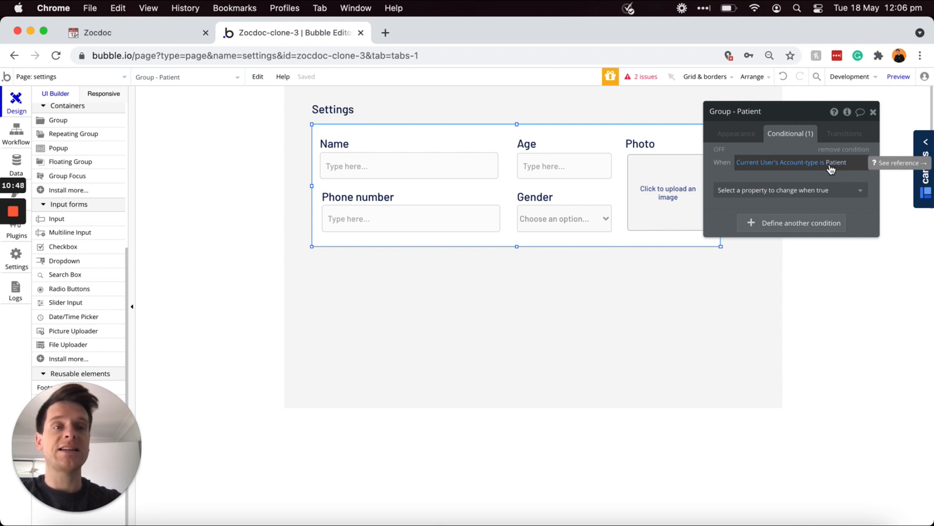
# Step: On the register page, inspect the Account type dropdown's choices, including Patient
pyautogui.click(113, 76)
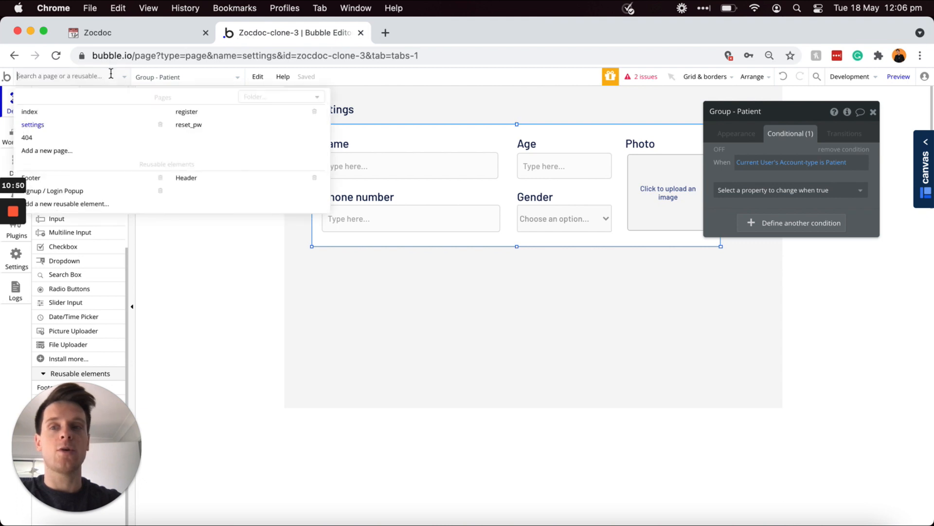
pyautogui.click(197, 119)
pyautogui.click(506, 382)
pyautogui.click(760, 213)
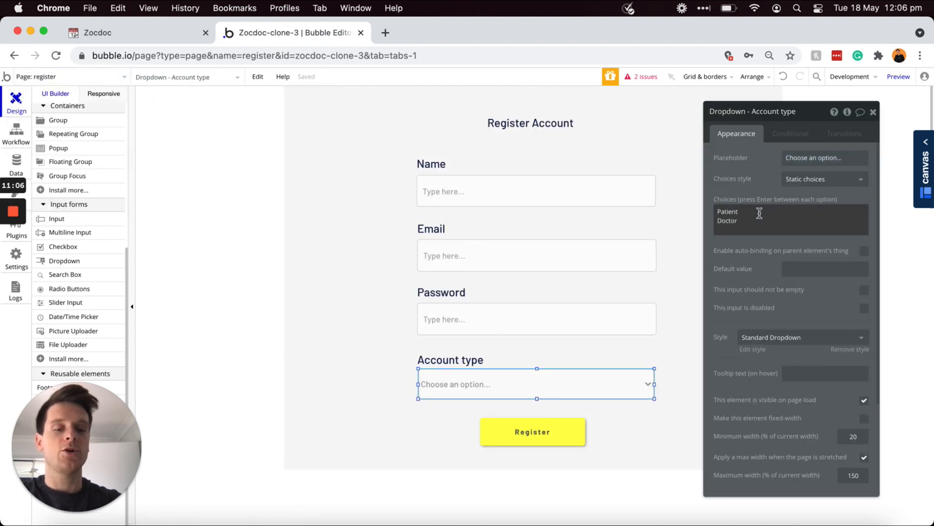
pyautogui.doubleClick(760, 213)
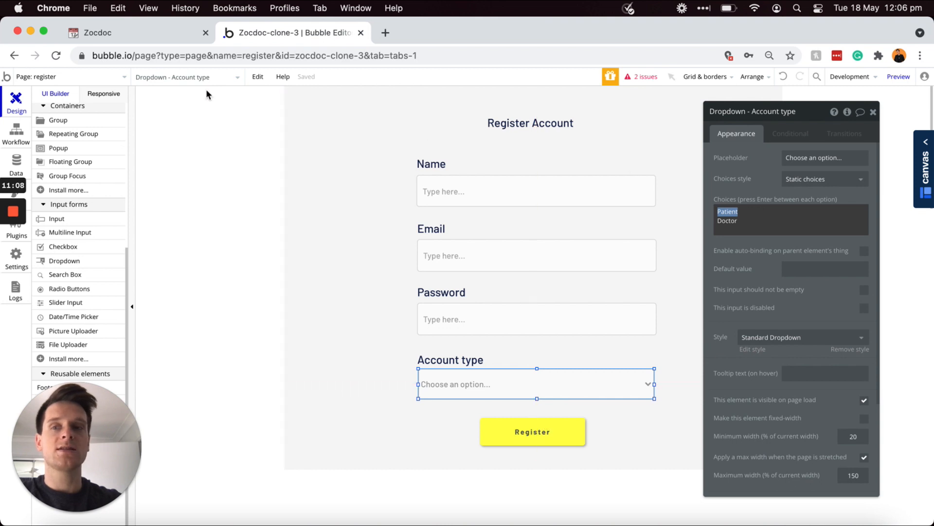
# Step: Return to the settings page and expand its Elements tree
pyautogui.click(104, 79)
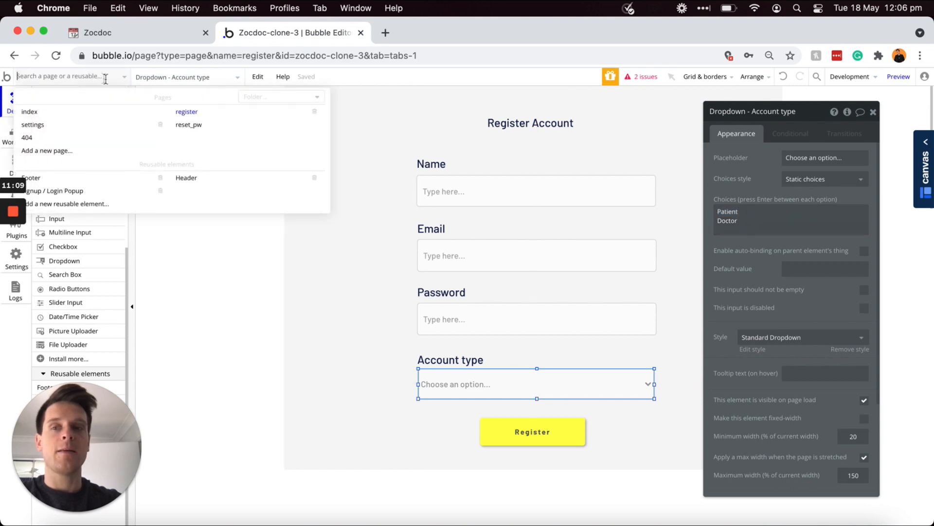
pyautogui.click(109, 130)
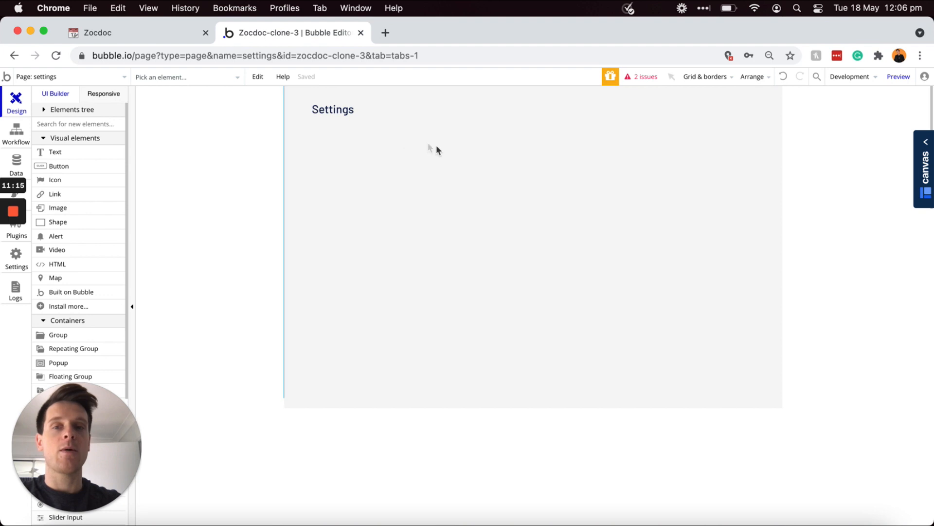
pyautogui.click(88, 110)
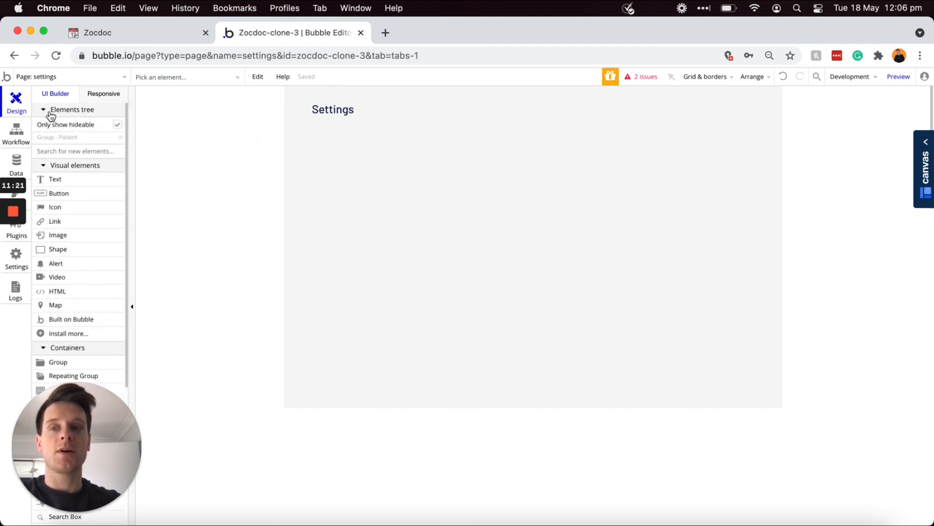
# Step: Set the Patient condition to make Group - Patient visible when account type is Patient
pyautogui.click(121, 138)
pyautogui.doubleClick(595, 136)
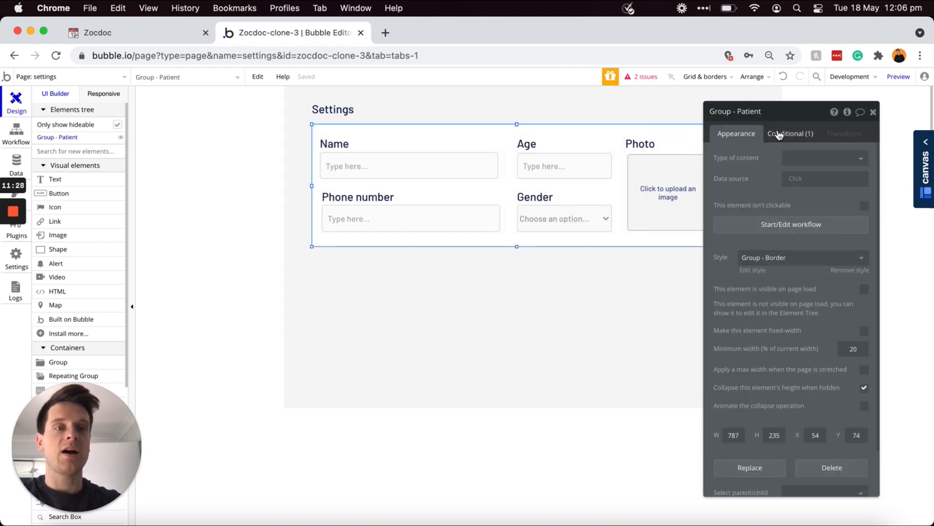
pyautogui.click(792, 135)
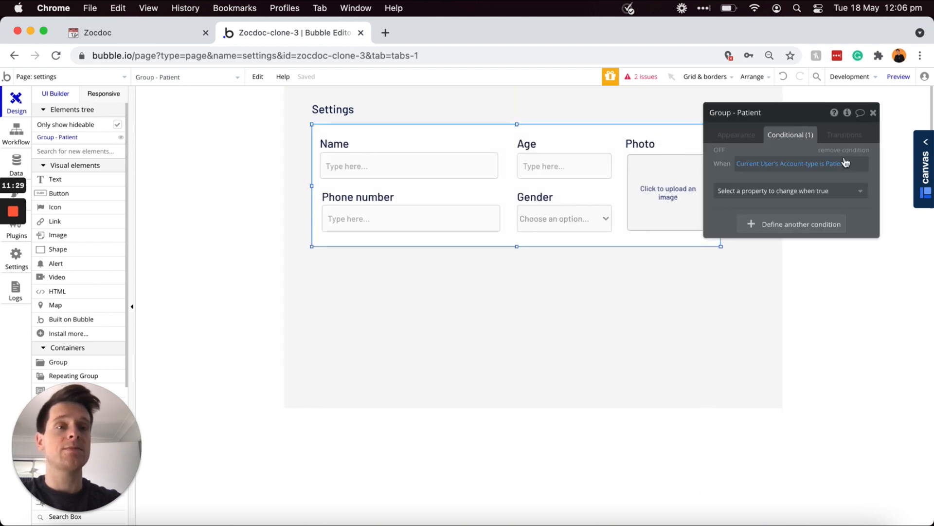
pyautogui.click(835, 169)
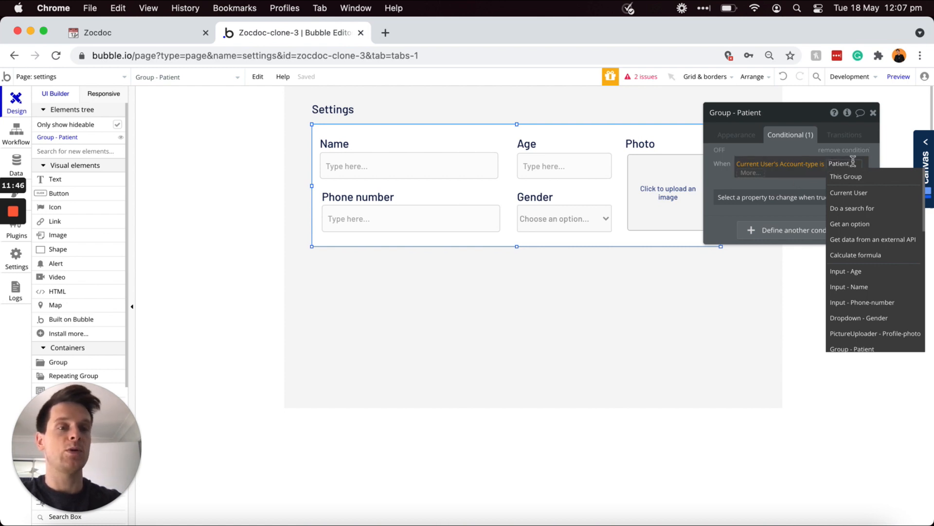
pyautogui.click(757, 175)
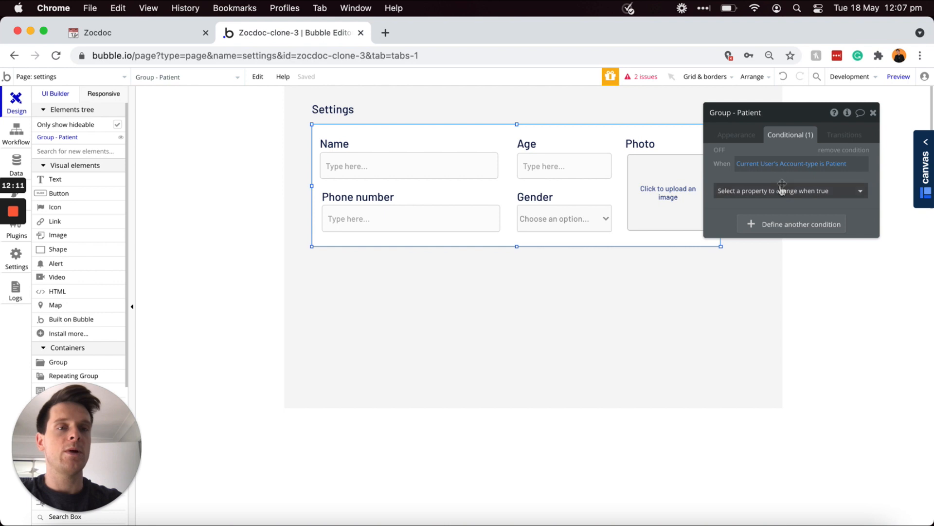
pyautogui.click(769, 194)
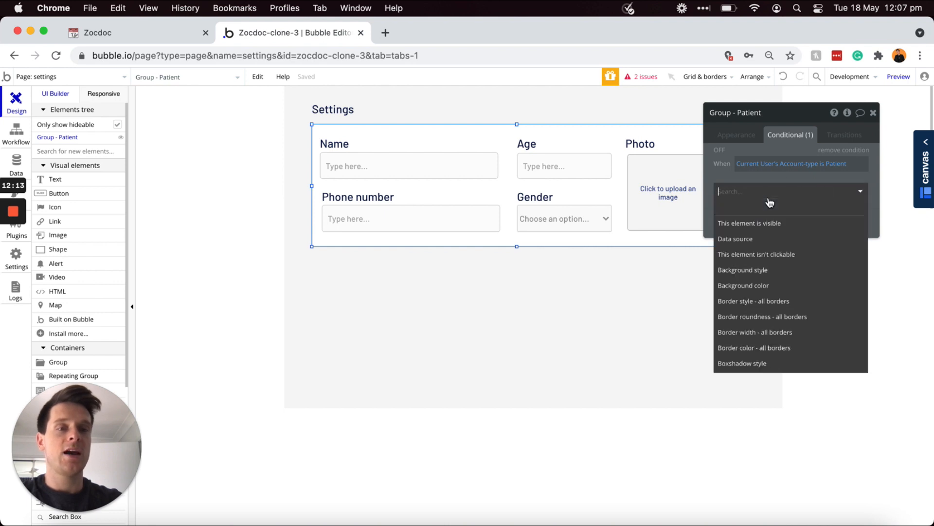
pyautogui.click(761, 225)
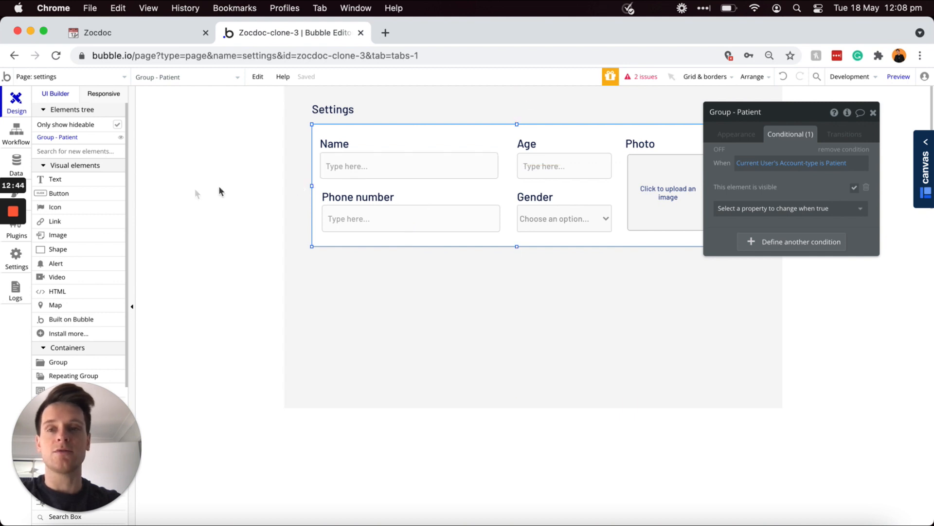
pyautogui.scroll(-3, 92, 221)
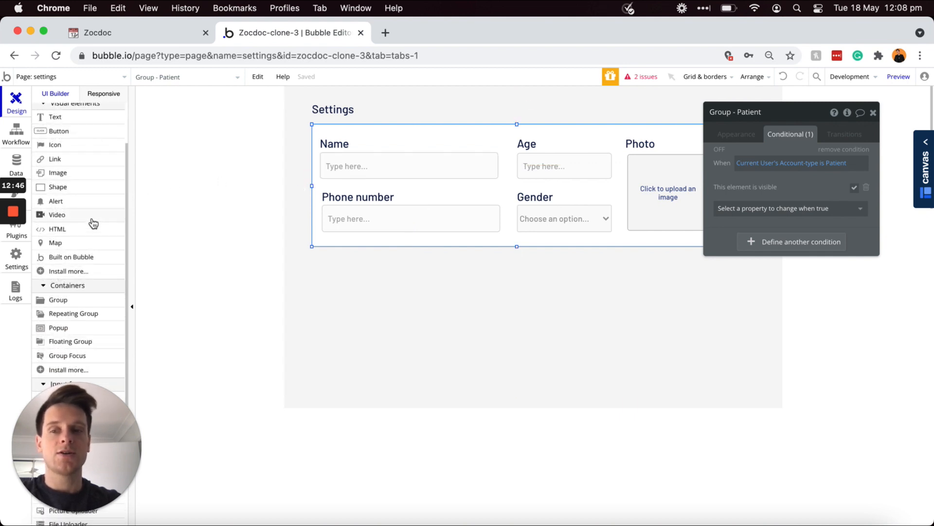
# Step: Draw a new group below the patient form and style it Group - Border
pyautogui.click(67, 301)
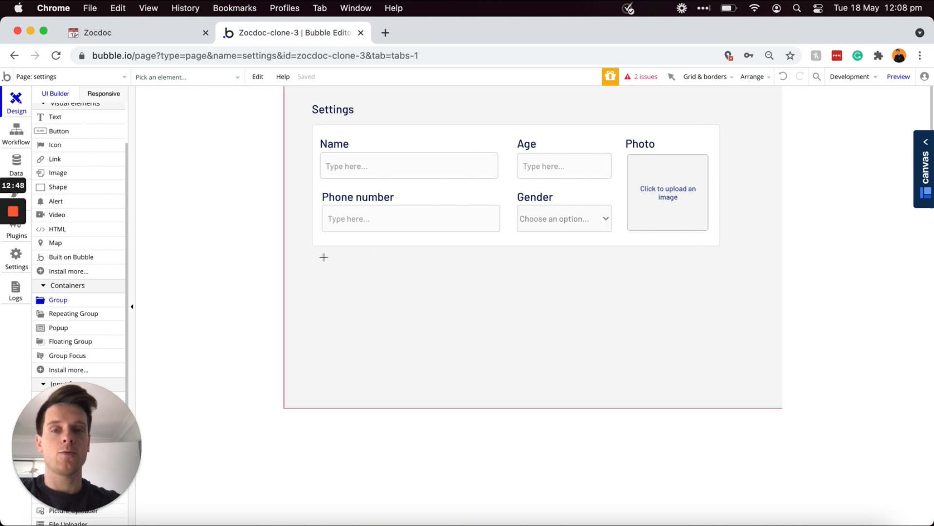
pyautogui.moveTo(313, 254)
pyautogui.mouseDown()
pyautogui.moveTo(462, 376)
pyautogui.moveTo(659, 492)
pyautogui.moveTo(729, 518)
pyautogui.moveTo(746, 508)
pyautogui.mouseUp()
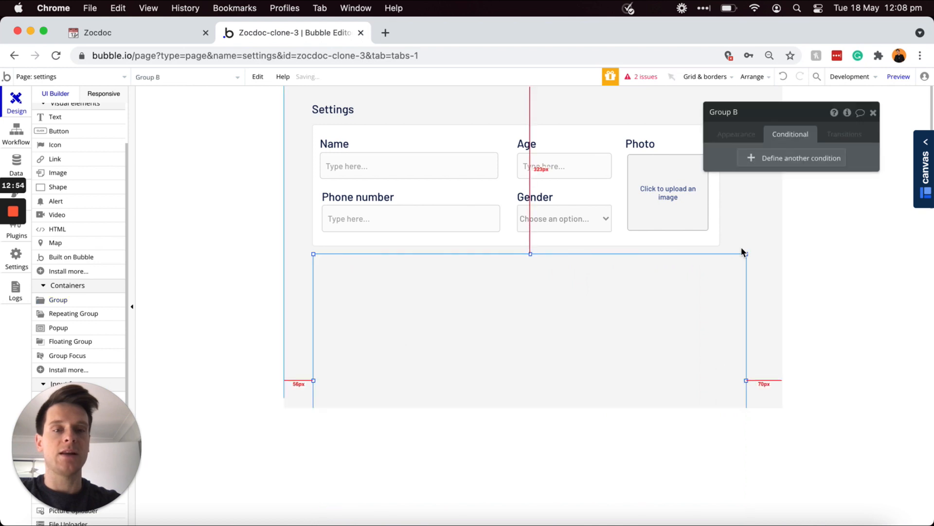
pyautogui.click(734, 138)
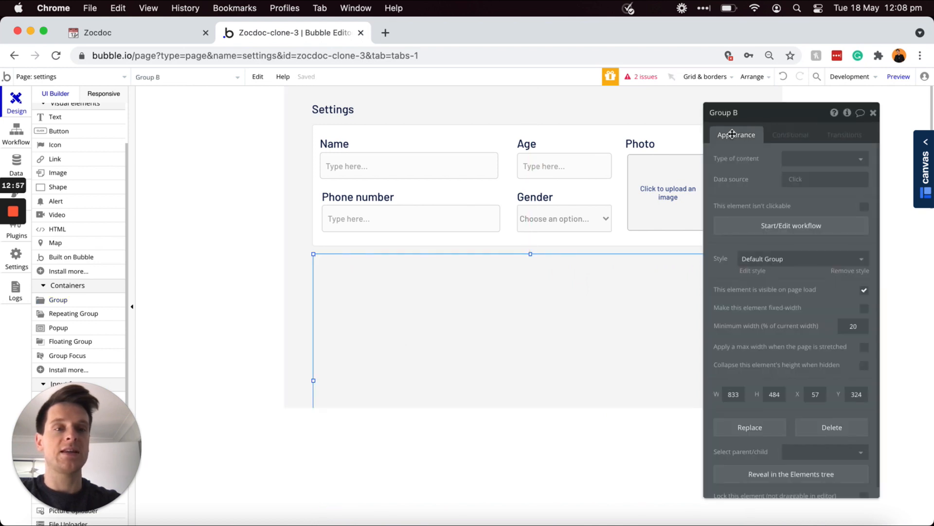
pyautogui.click(779, 263)
pyautogui.click(778, 305)
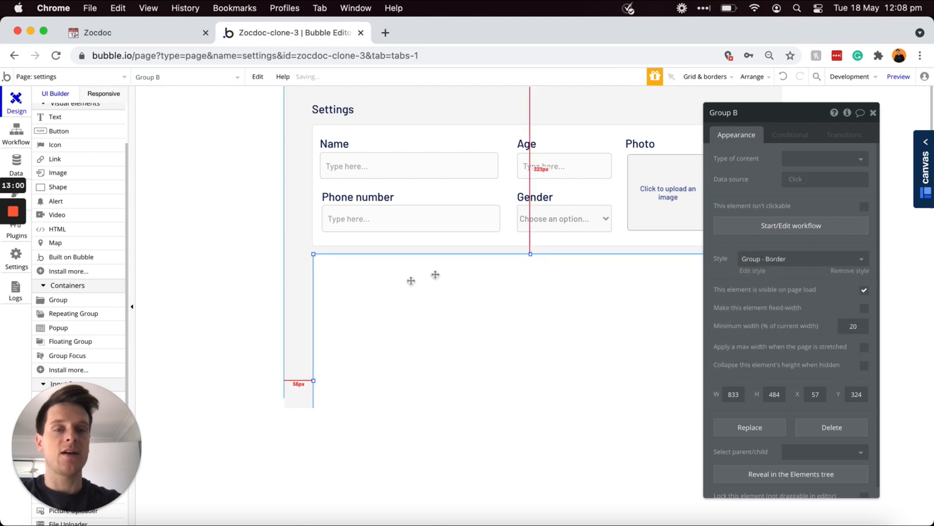
# Step: Stretch the settings page height to about 941px to fit the new group
pyautogui.click(293, 315)
pyautogui.scroll(-3, 293, 314)
pyautogui.moveTo(534, 264); pyautogui.dragTo(517, 440)
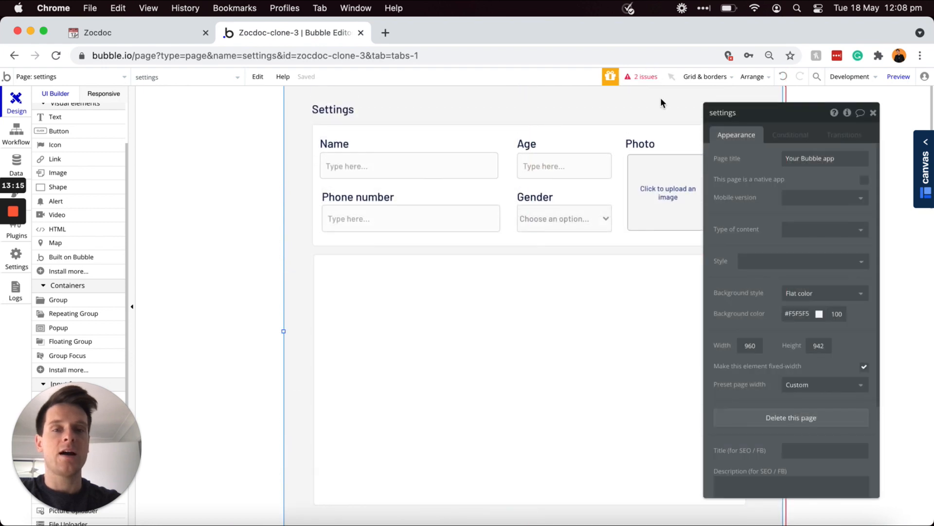
pyautogui.click(540, 280)
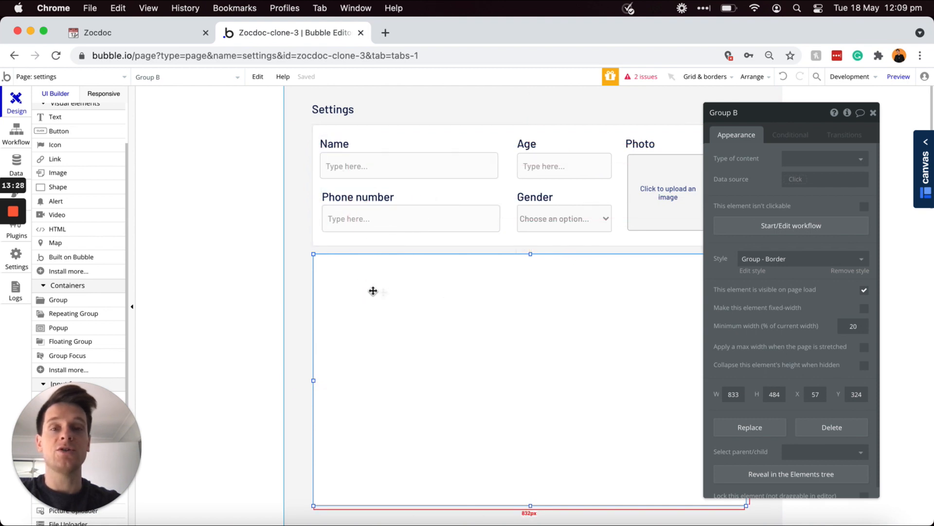
# Step: Copy the Name and Phone number fields into the new group, named Group - Doctor
pyautogui.click(328, 146)
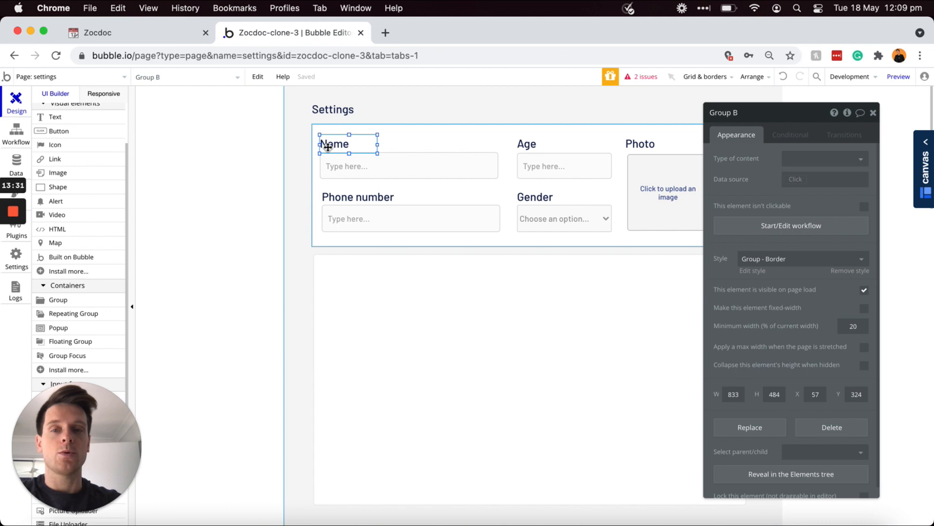
pyautogui.keyDown('shift'); pyautogui.click(343, 166); pyautogui.keyUp('shift')
pyautogui.keyDown('shift'); pyautogui.click(348, 200); pyautogui.keyUp('shift')
pyautogui.keyDown('shift'); pyautogui.click(348, 219); pyautogui.keyUp('shift')
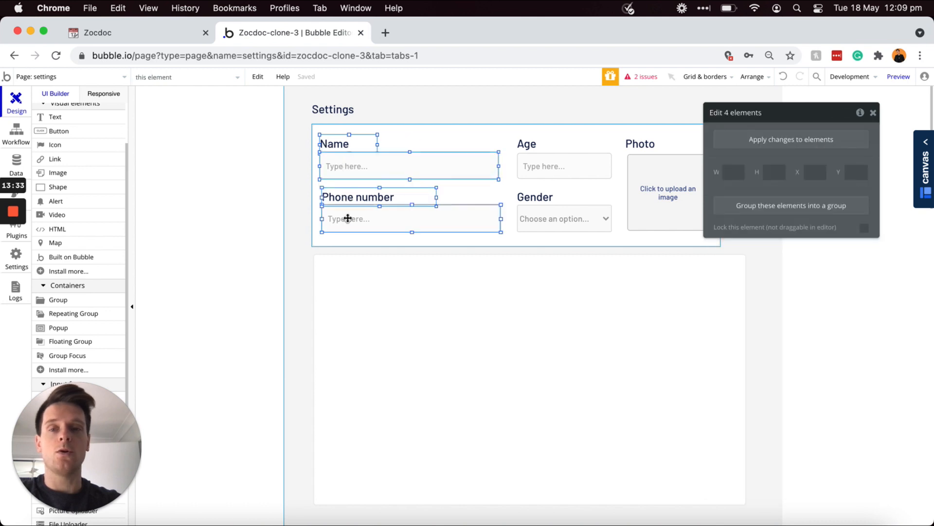
pyautogui.moveTo(344, 215); pyautogui.dragTo(366, 324)
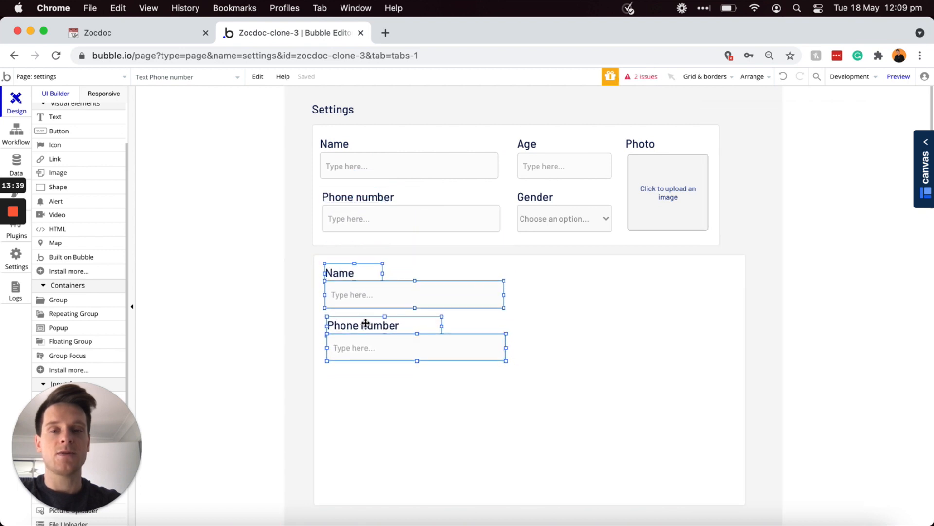
pyautogui.doubleClick(552, 303)
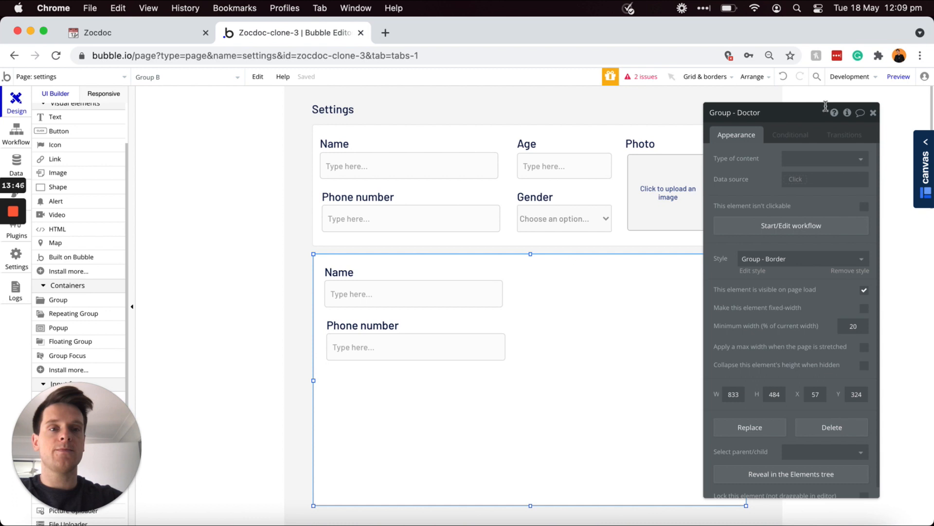
pyautogui.click(767, 152)
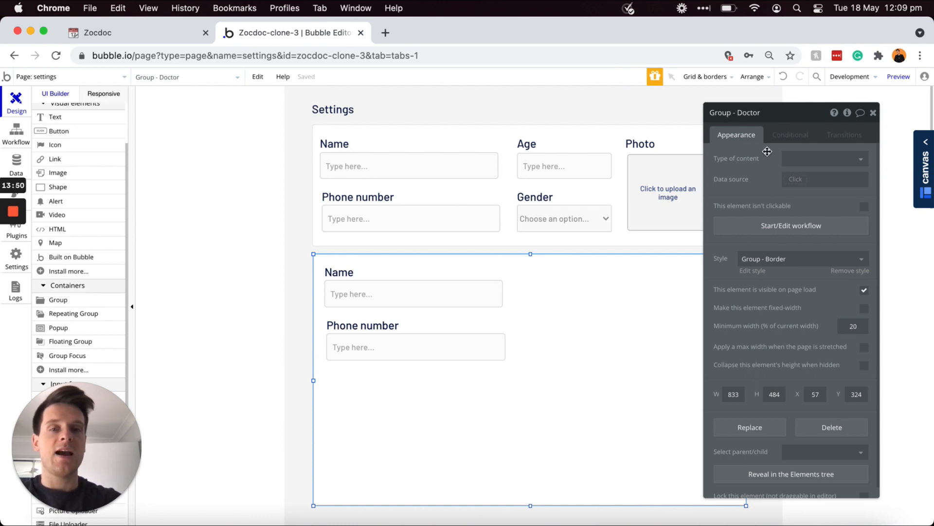
# Step: Rename the copied Name and Phone number inputs with a '- Doctor' suffix
pyautogui.click(386, 298)
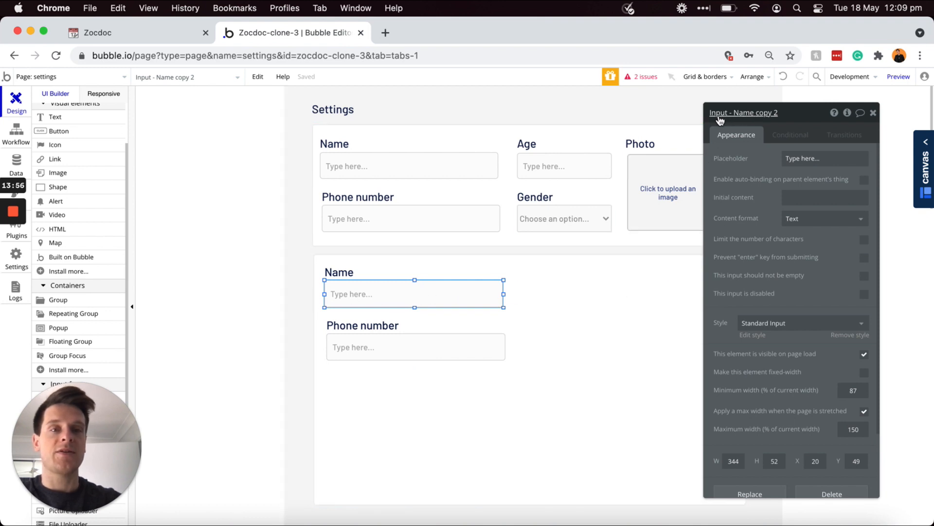
pyautogui.click(788, 113)
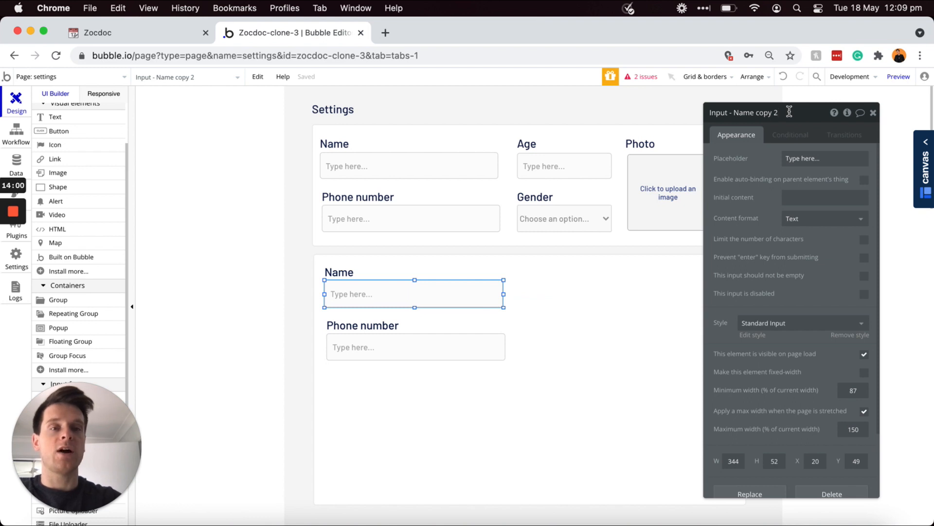
pyautogui.press('BackSpace')
pyautogui.press('BackSpace')
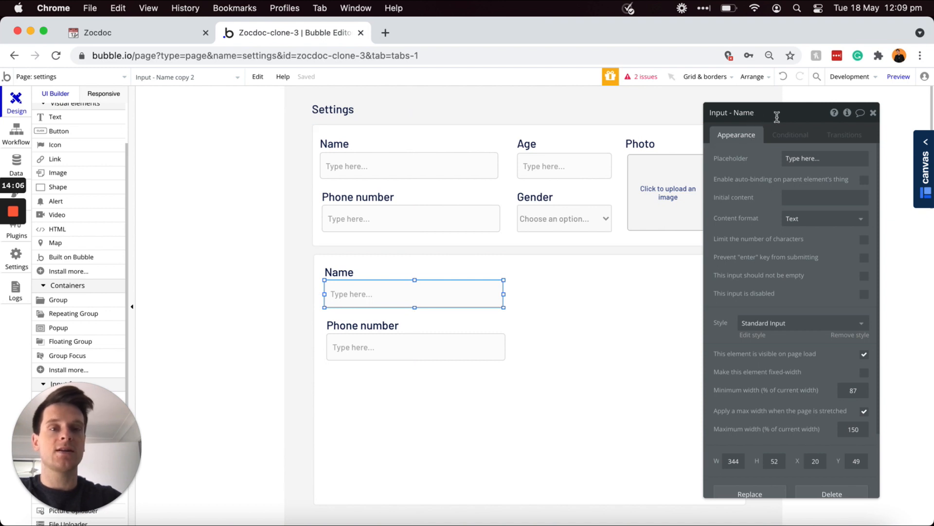
pyautogui.write('- Doctor')
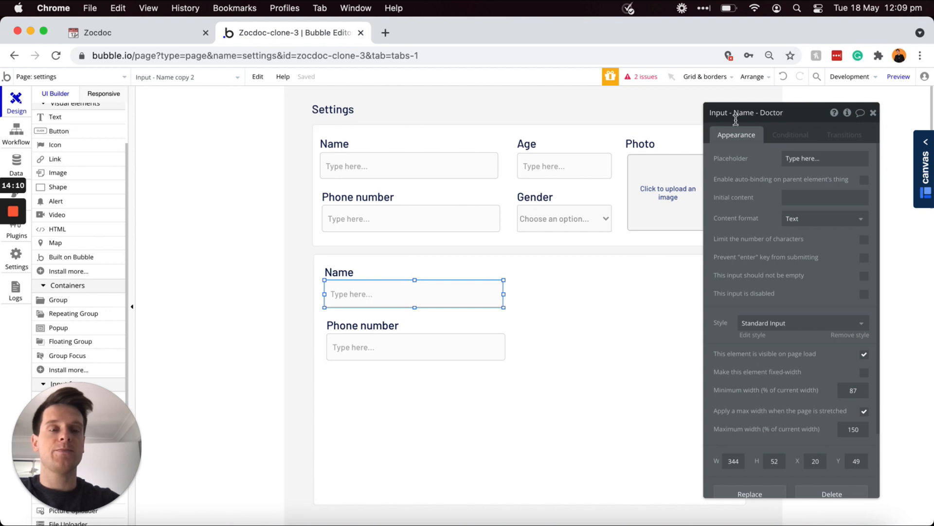
pyautogui.click(436, 158)
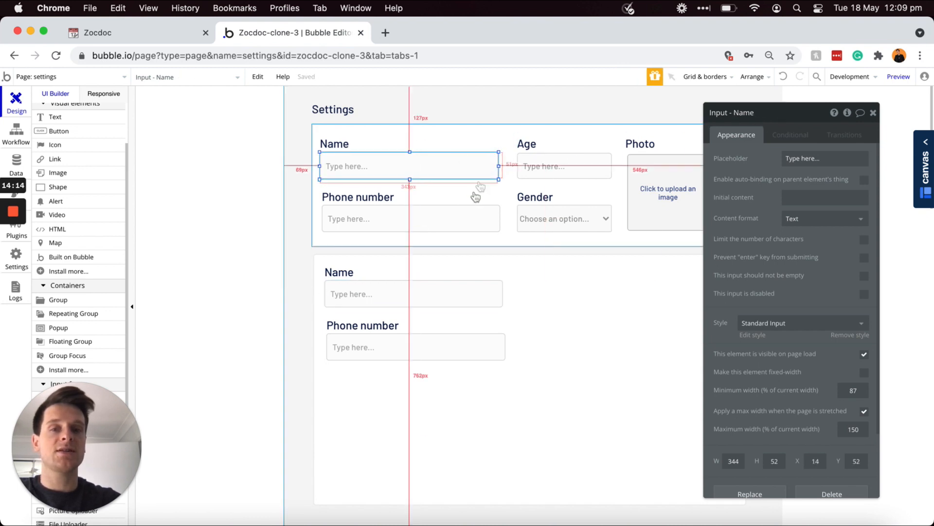
pyautogui.click(431, 294)
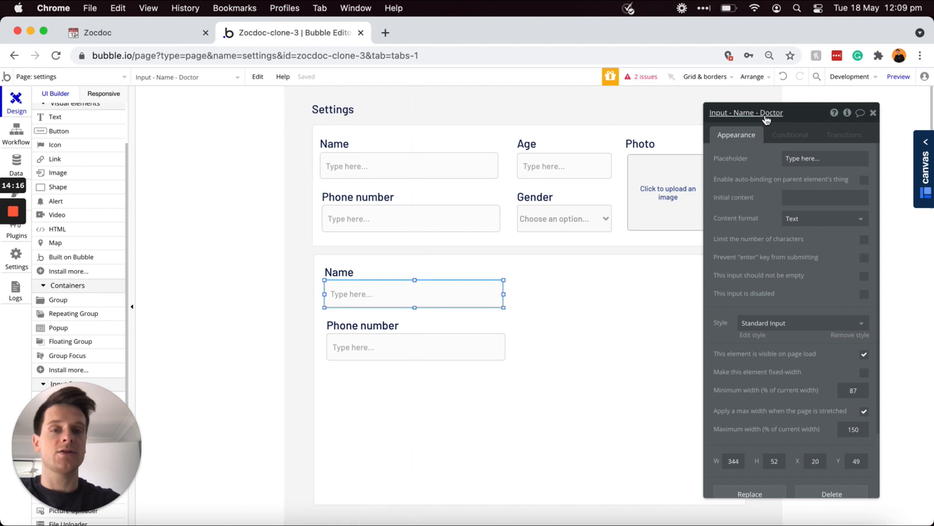
pyautogui.click(471, 349)
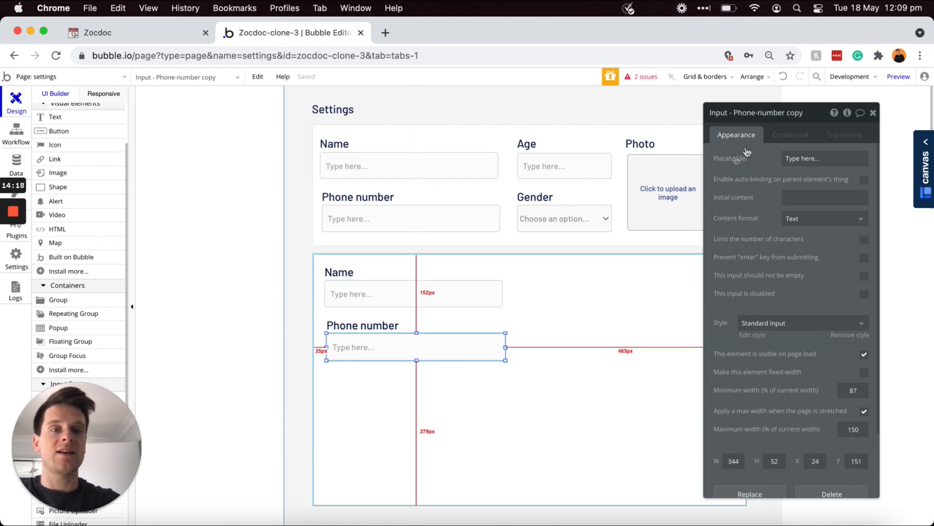
pyautogui.click(795, 112)
pyautogui.moveTo(804, 113); pyautogui.dragTo(789, 111)
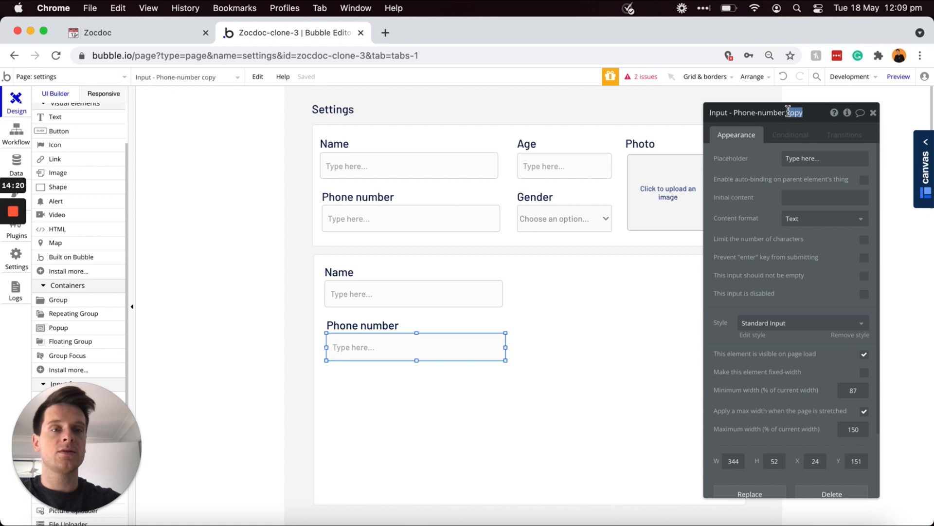
pyautogui.write('-')
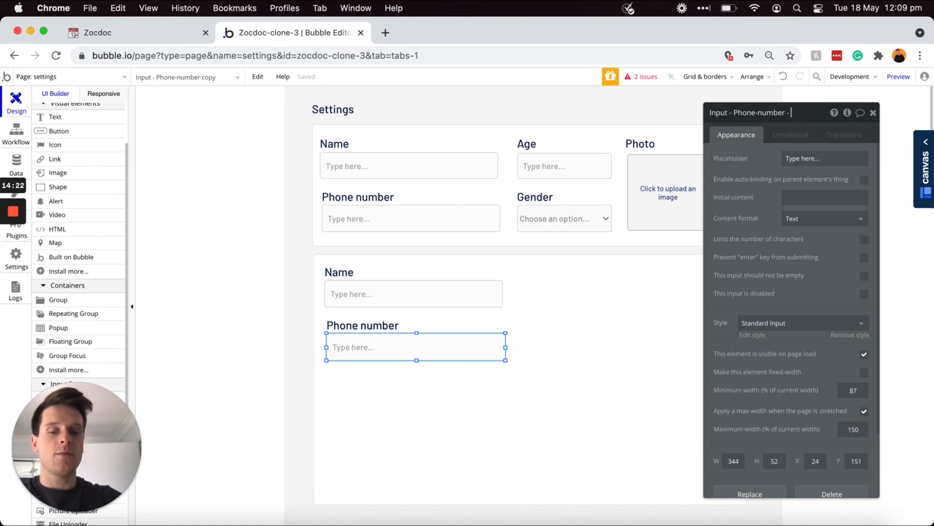
pyautogui.write(' Doctor')
pyautogui.press('Return')
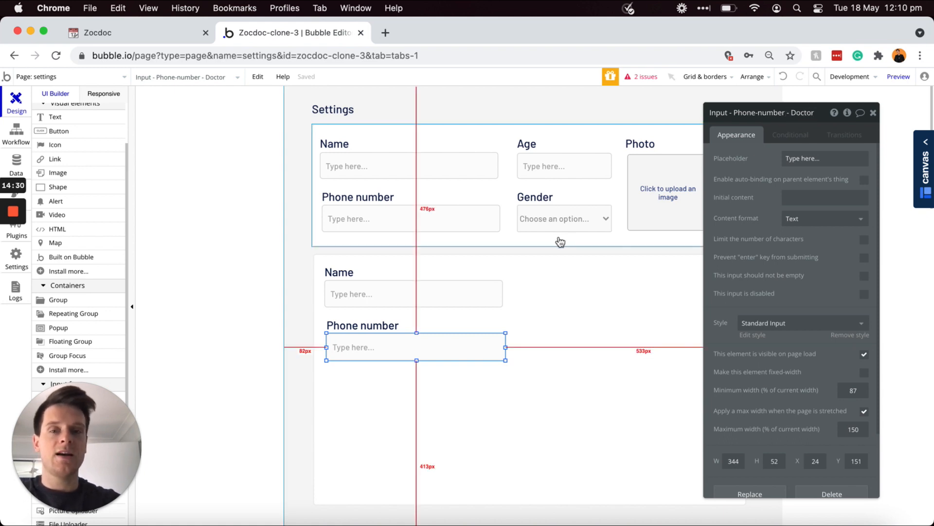
# Step: Copy the Name label to the right column, retitle it 'Office address', widen to 162px
pyautogui.click(347, 274)
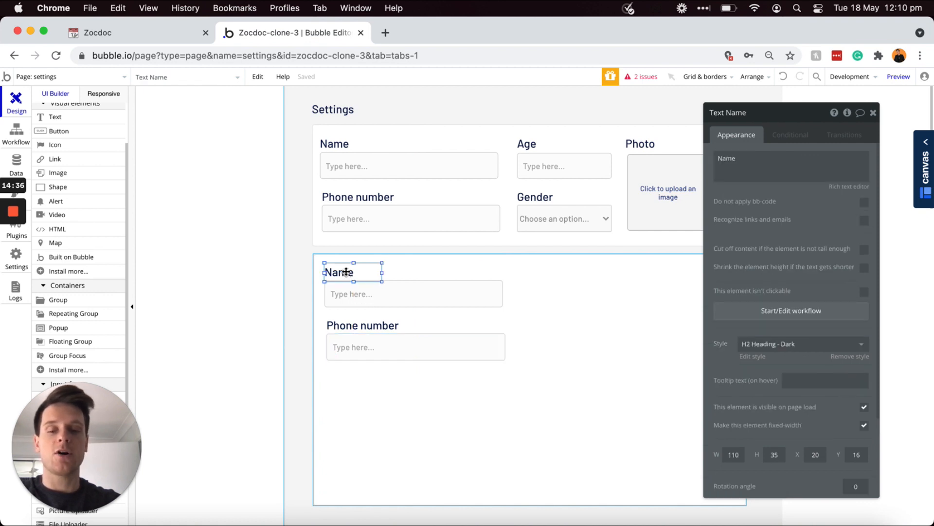
pyautogui.moveTo(347, 271); pyautogui.dragTo(525, 267)
pyautogui.doubleClick(525, 266)
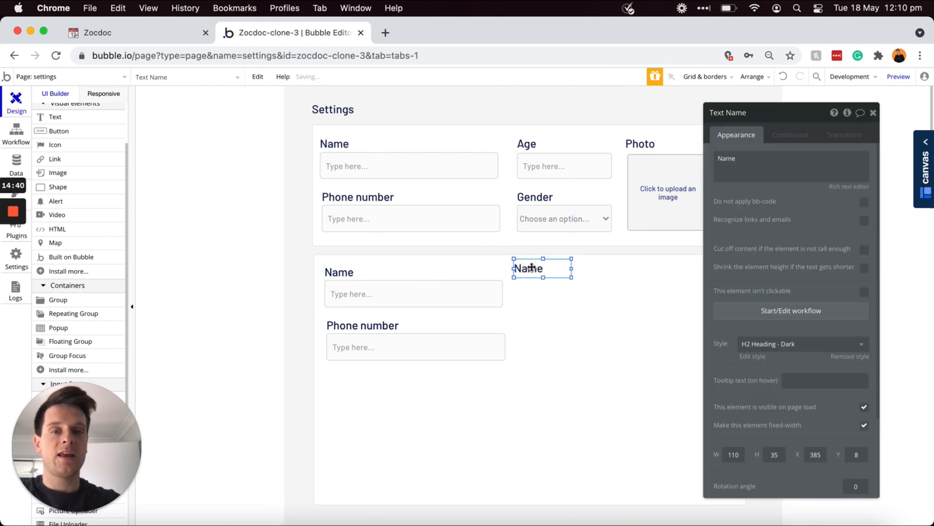
pyautogui.doubleClick(756, 178)
pyautogui.write('A')
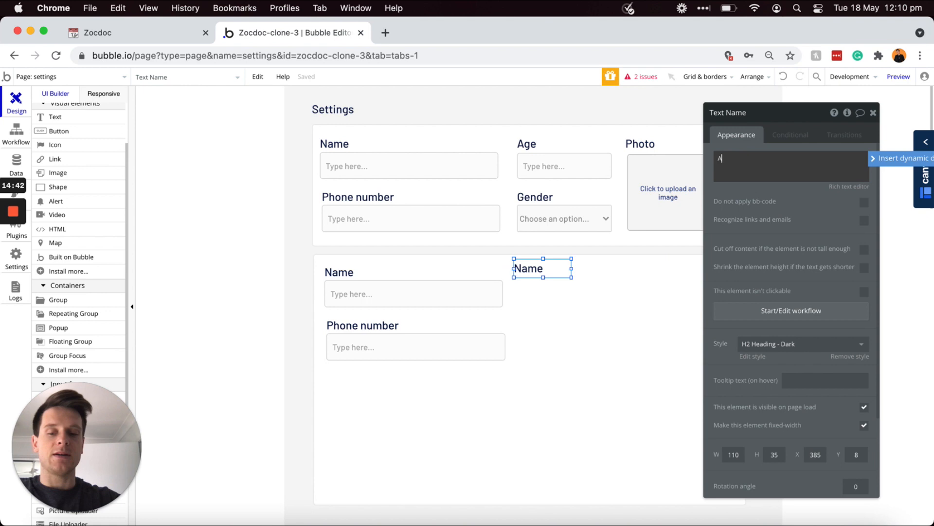
pyautogui.write('Office address')
pyautogui.moveTo(572, 268); pyautogui.dragTo(600, 270)
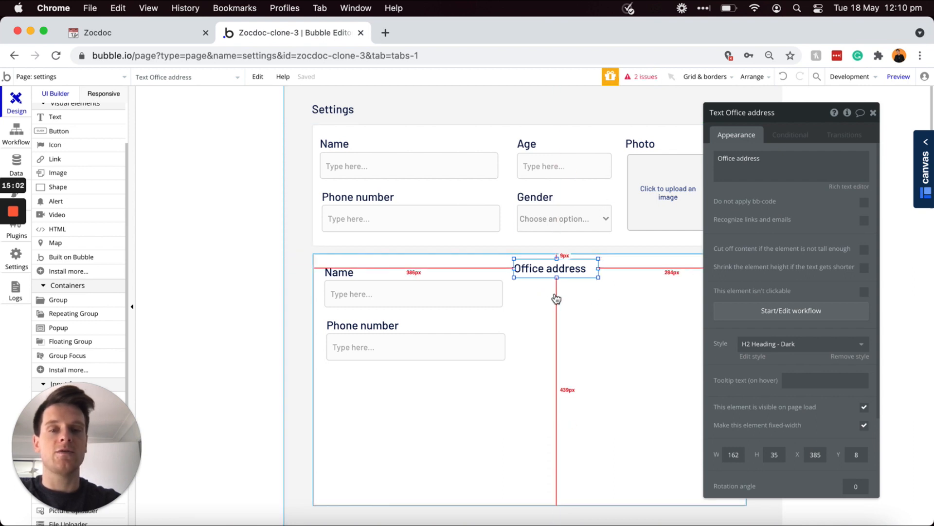
# Step: Add a search box under Office address named 'SearchBox - Office-address - Doctor'
pyautogui.scroll(-5, 83, 272)
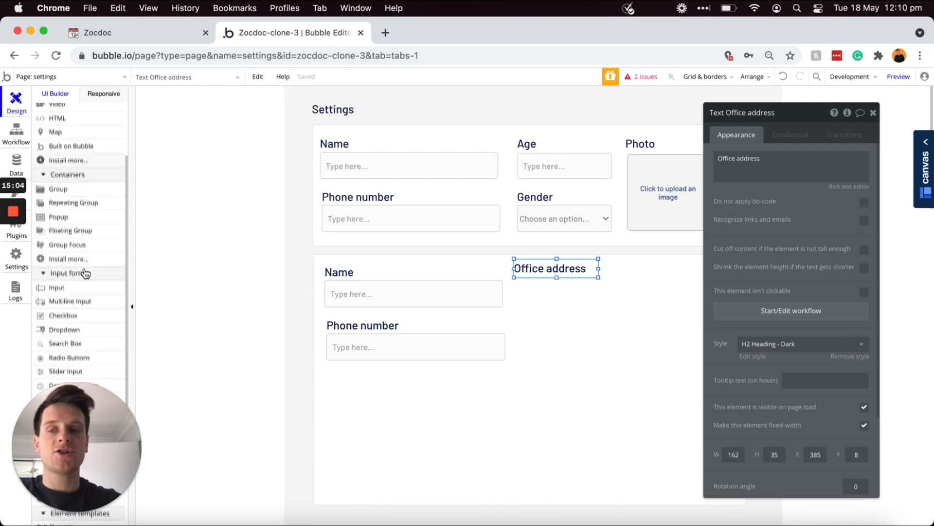
pyautogui.scroll(-3, 84, 272)
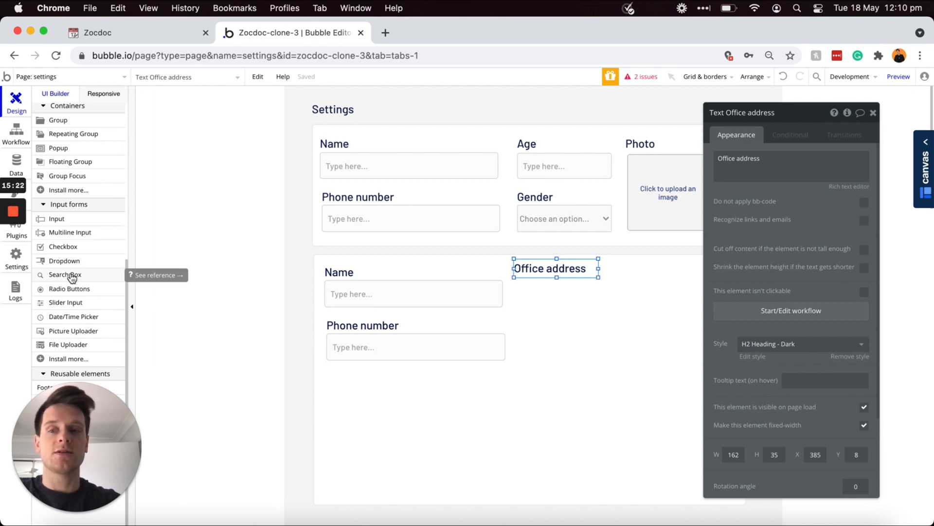
pyautogui.click(69, 275)
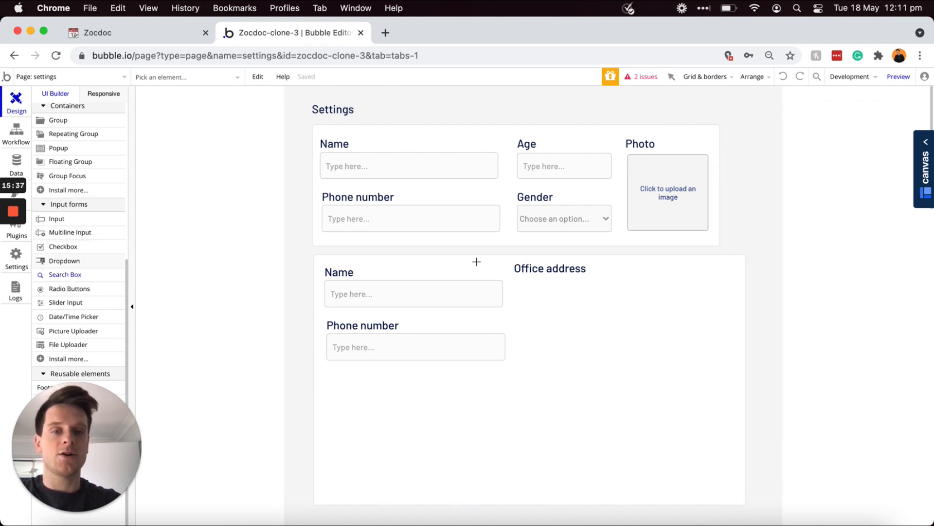
pyautogui.moveTo(516, 280); pyautogui.dragTo(662, 307)
pyautogui.click(757, 118)
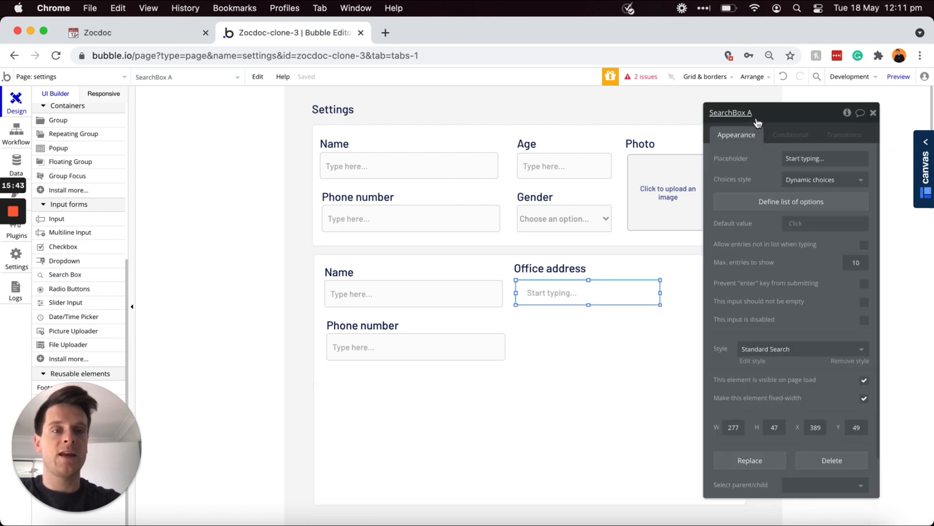
pyautogui.press('BackSpace')
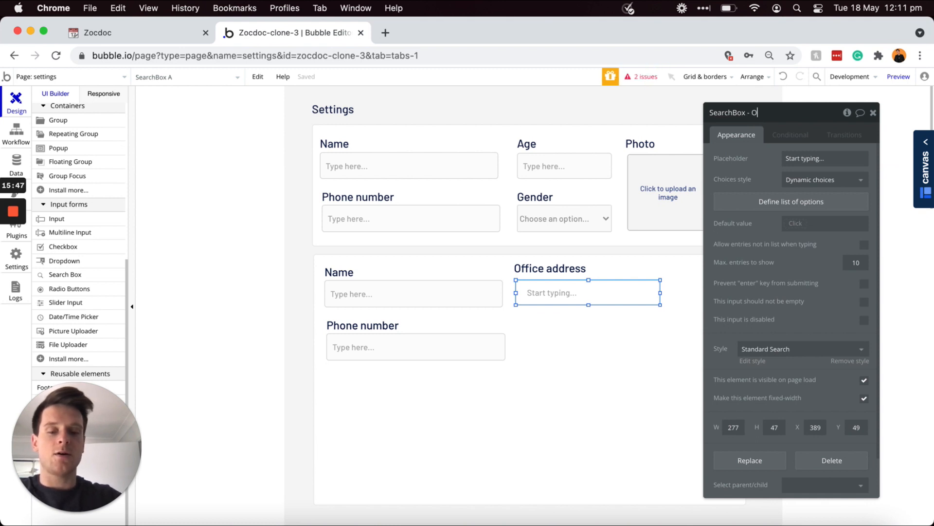
pyautogui.write('- Office-addre')
pyautogui.write('or')
pyautogui.click(757, 165)
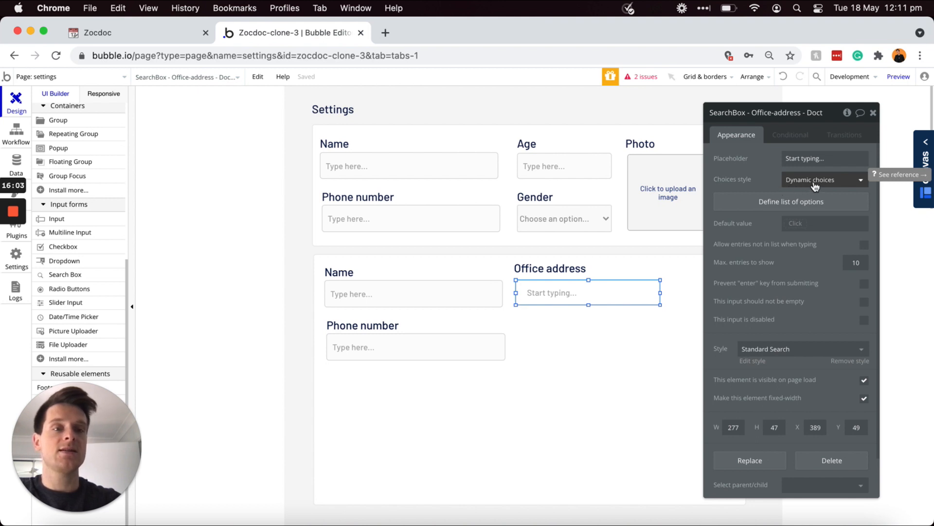
# Step: Set the search box's Choices style to Geographic places
pyautogui.click(815, 184)
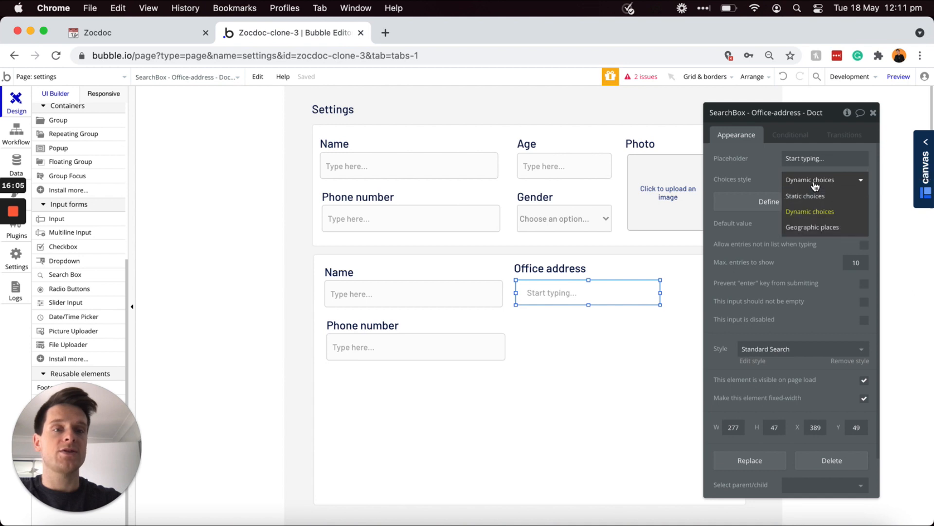
pyautogui.click(815, 230)
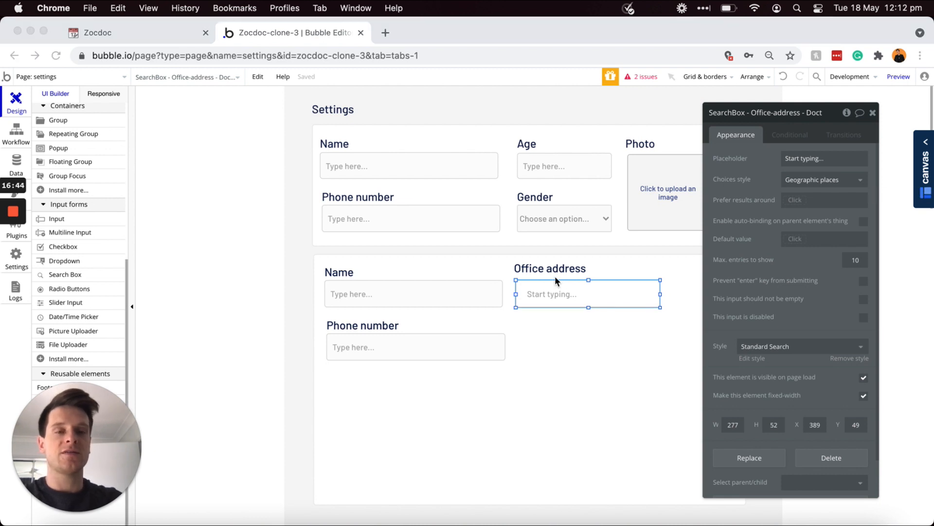
pyautogui.click(560, 272)
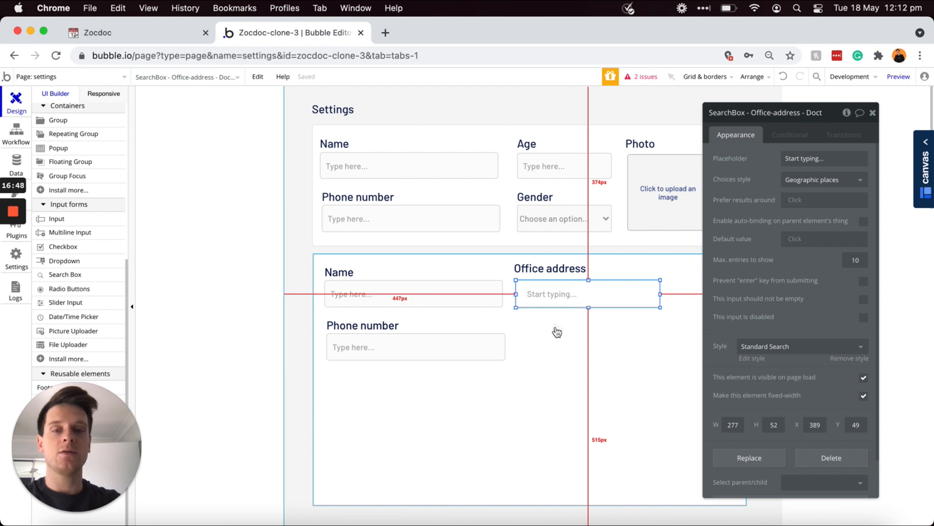
# Step: Copy the Office address label and search box below the original pair
pyautogui.keyDown('shift'); pyautogui.click(555, 271); pyautogui.keyUp('shift')
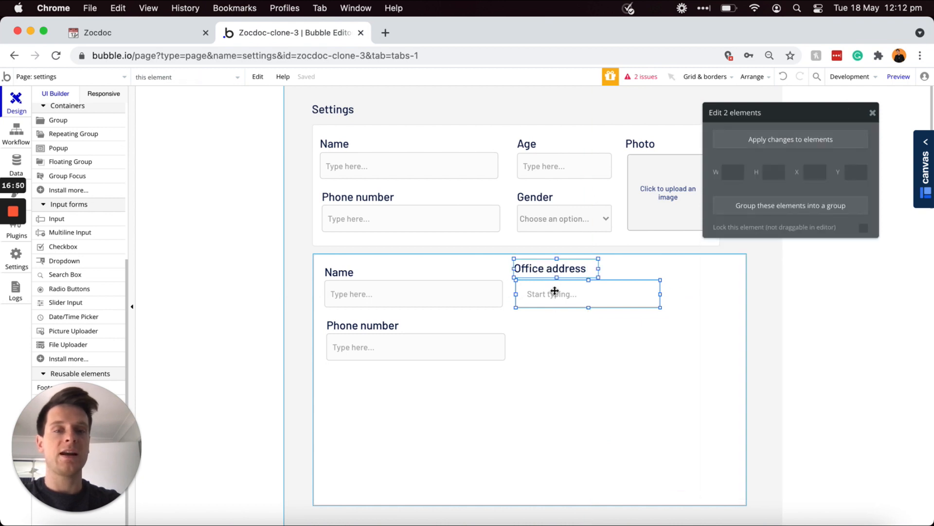
pyautogui.moveTo(555, 291); pyautogui.dragTo(560, 299)
pyautogui.moveTo(547, 343); pyautogui.dragTo(553, 349)
pyautogui.click(536, 375)
pyautogui.click(545, 352)
pyautogui.moveTo(543, 351); pyautogui.dragTo(543, 351)
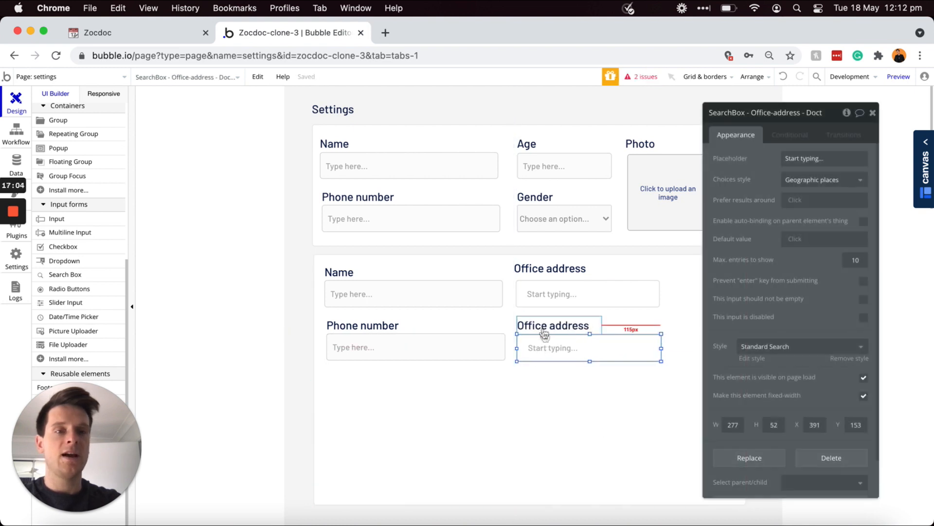
# Step: Rename the copied box 'SearchBox - Speciality - Doctor' and switch it to Static choices
pyautogui.click(789, 112)
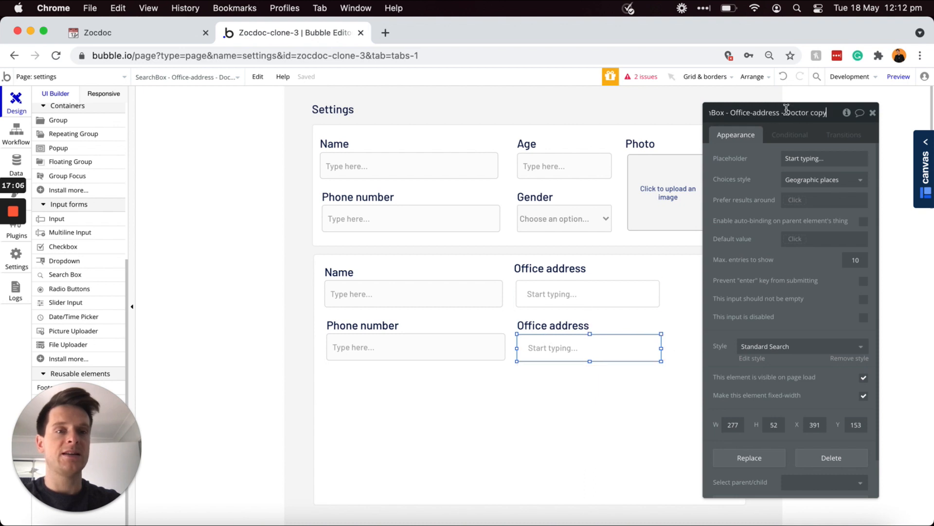
pyautogui.click(732, 112)
pyautogui.press('shift+super+Right')
pyautogui.write('Spe')
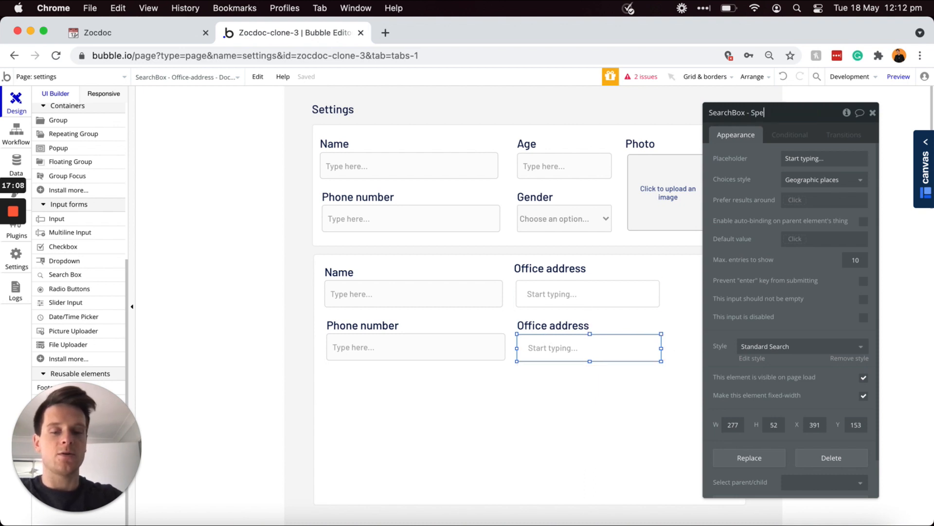
pyautogui.write('ciality - Doctor')
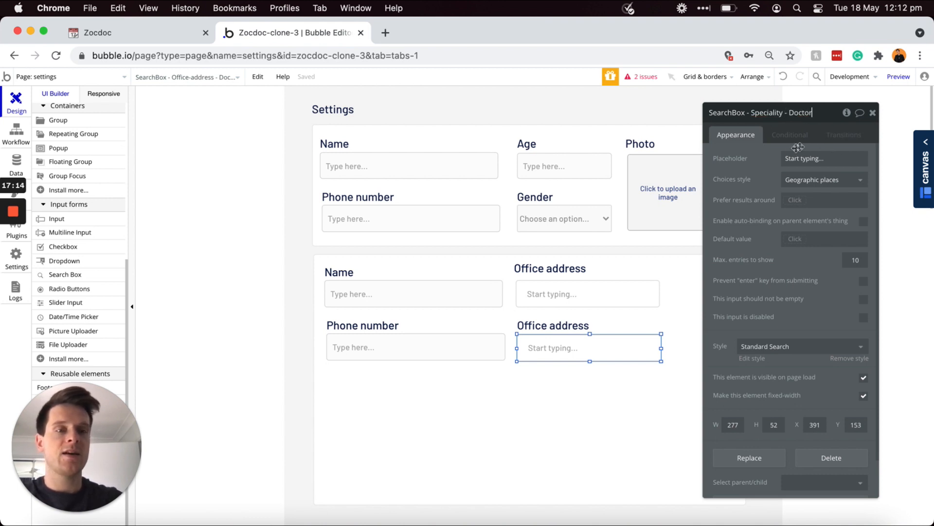
pyautogui.click(810, 184)
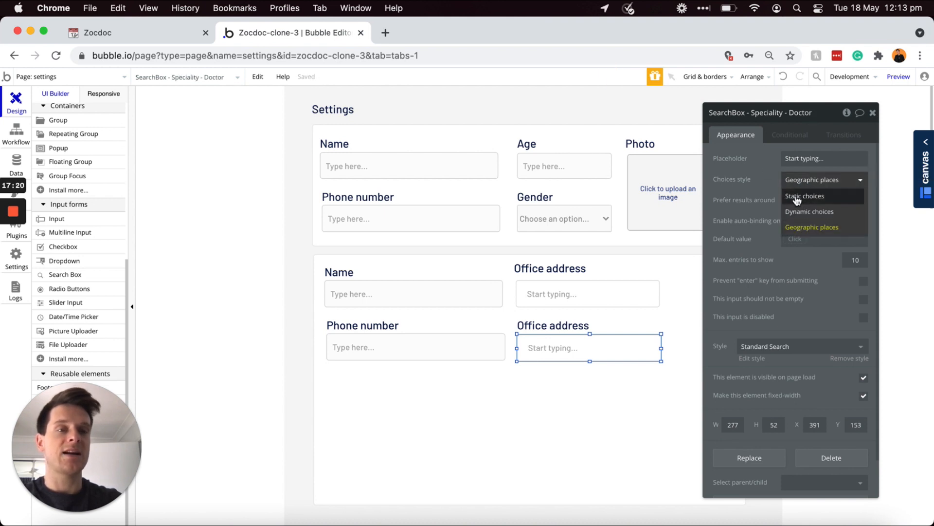
pyautogui.click(797, 196)
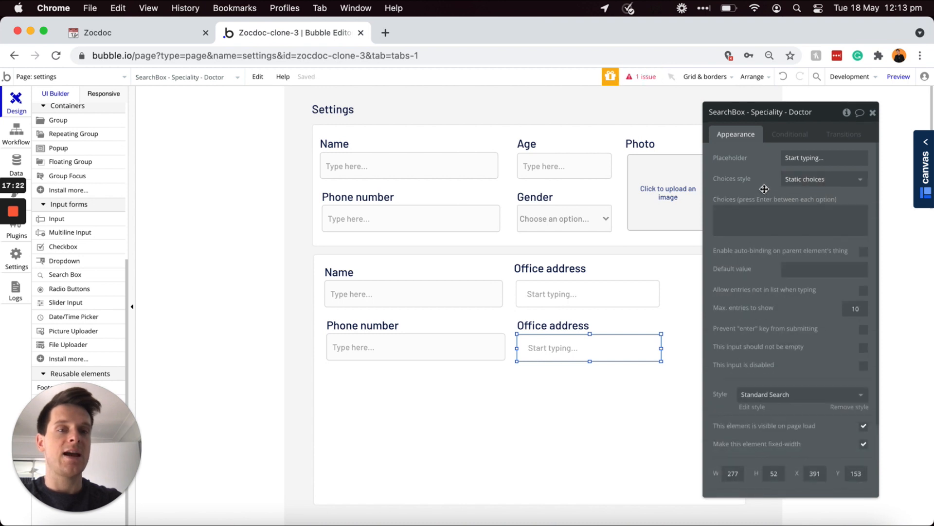
# Step: Enter the choices Eye doctor, Dentist and Psychiatrist, one per line
pyautogui.click(762, 218)
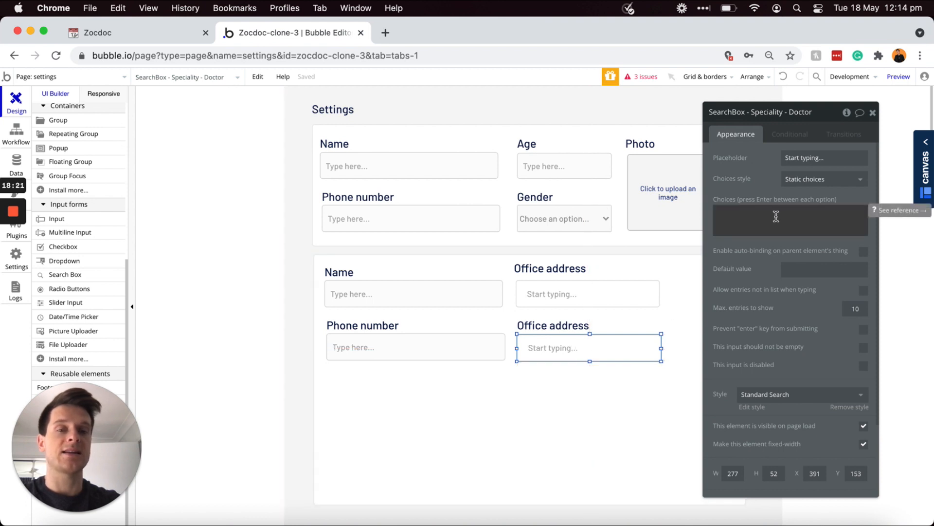
pyautogui.click(747, 217)
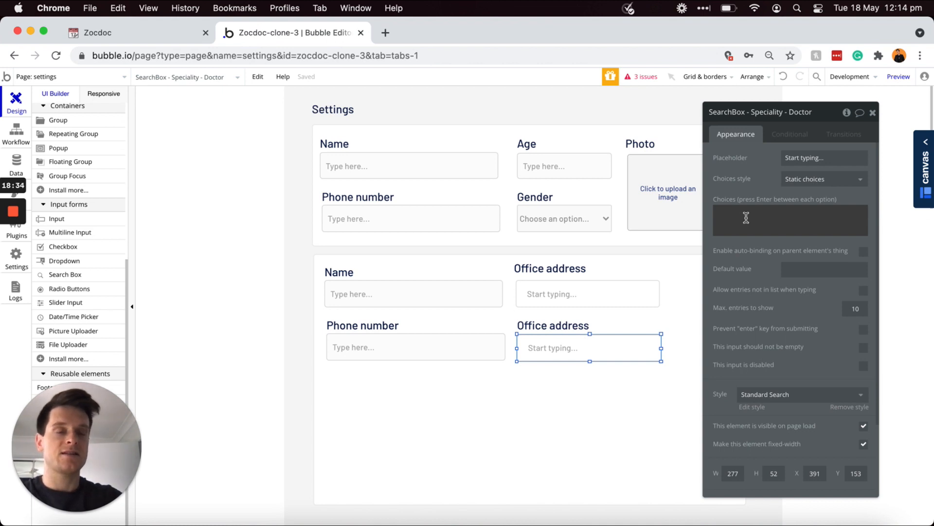
pyautogui.write('Eye ')
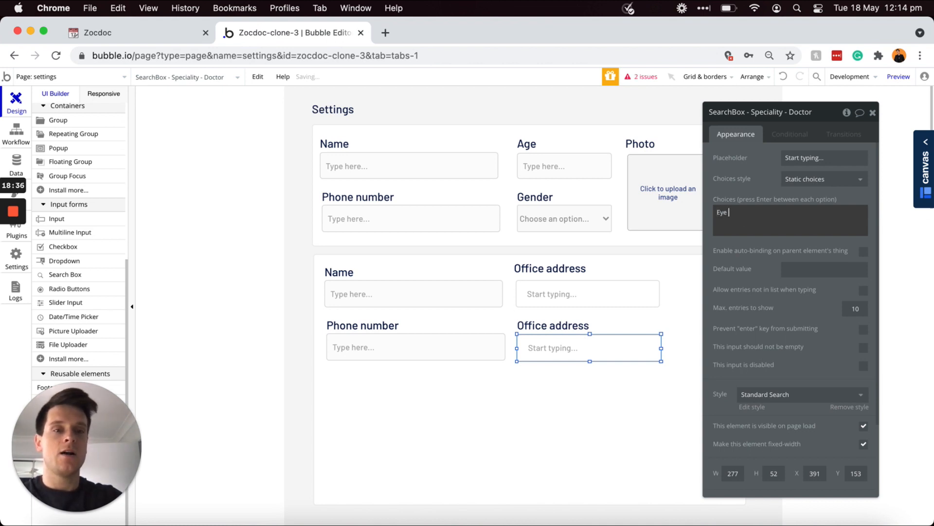
pyautogui.write('doctor')
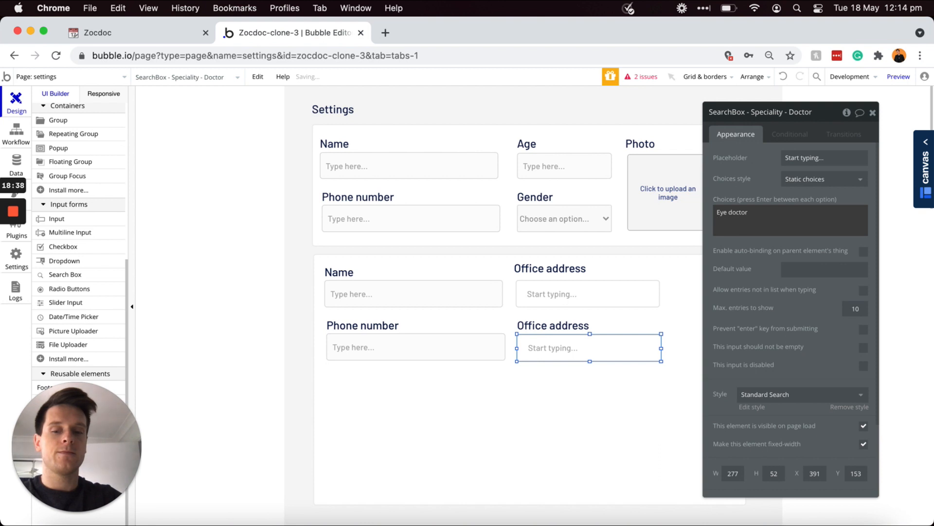
pyautogui.press('Return')
pyautogui.write('Dentiss')
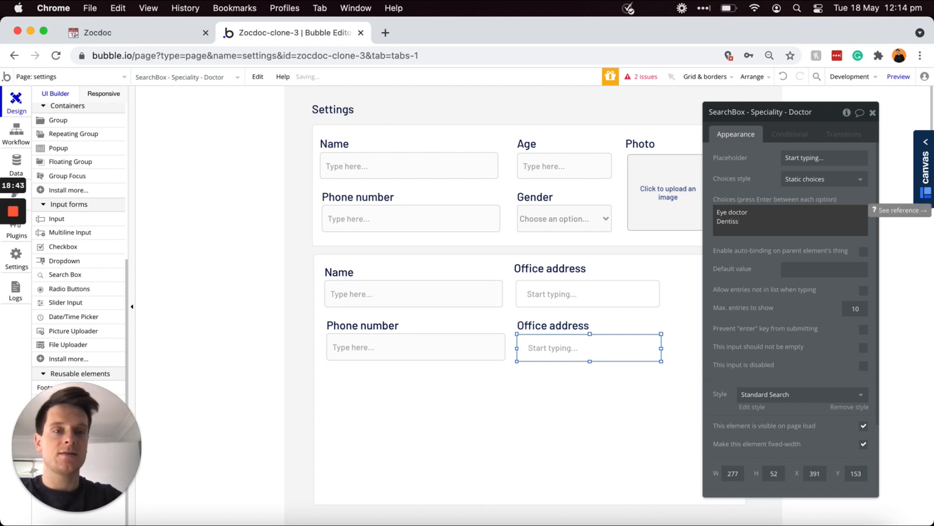
pyautogui.press('BackSpace')
pyautogui.write('t')
pyautogui.press('Return')
pyautogui.write('Psy')
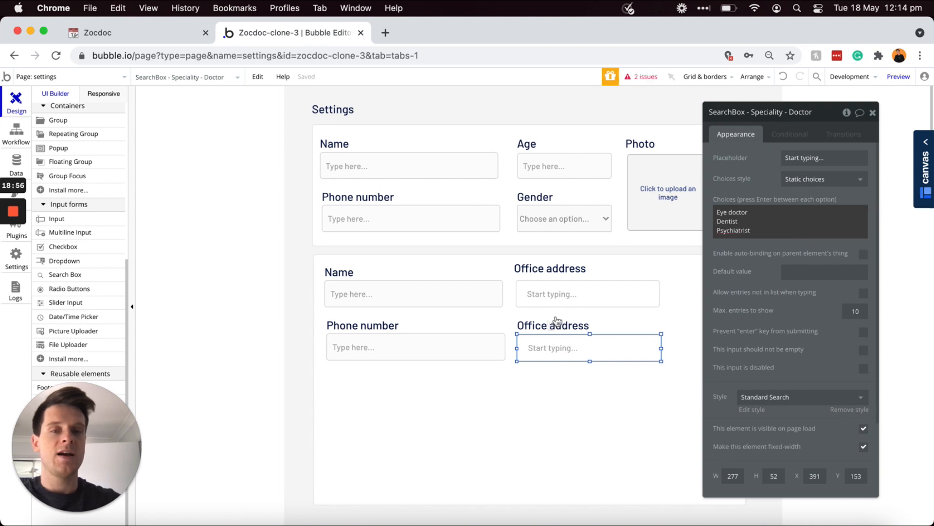
# Step: Change the copied heading's text from Office address to 'Speciality'
pyautogui.click(540, 326)
pyautogui.tripleClick(774, 158)
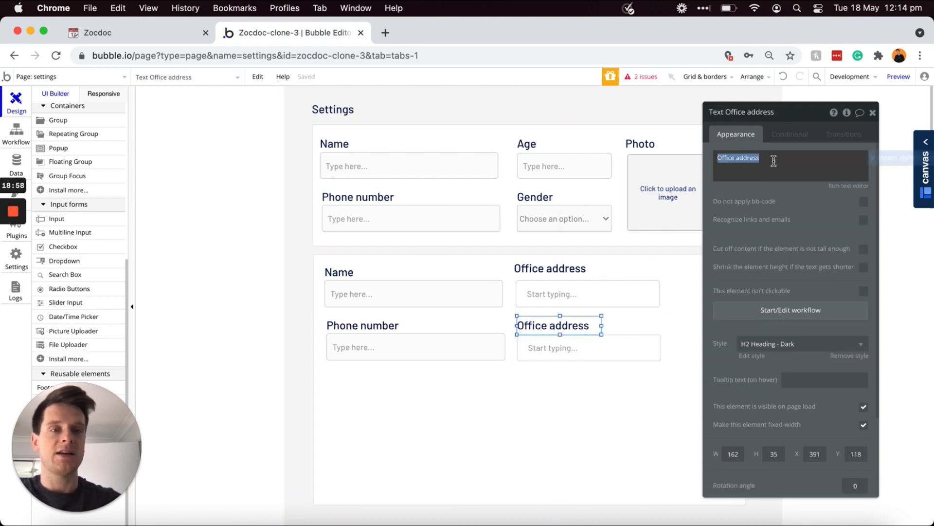
pyautogui.write('Speciality')
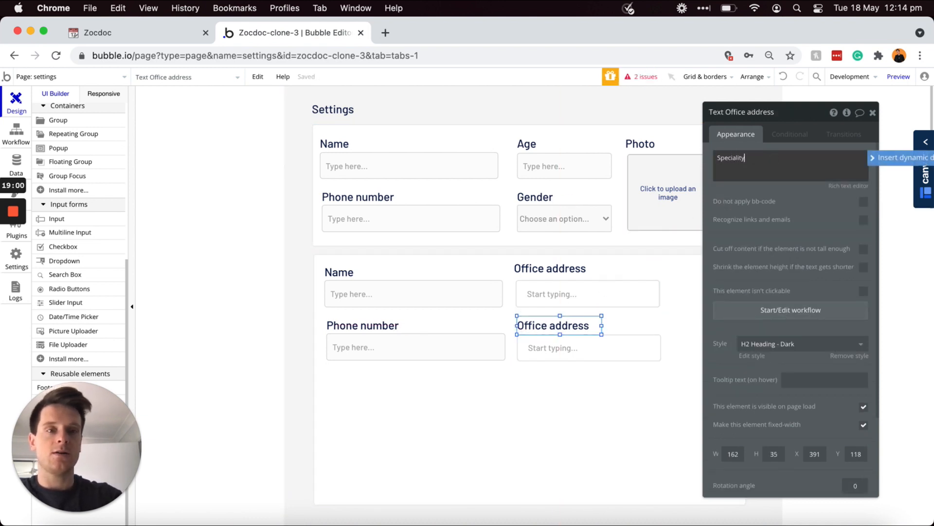
pyautogui.click(781, 193)
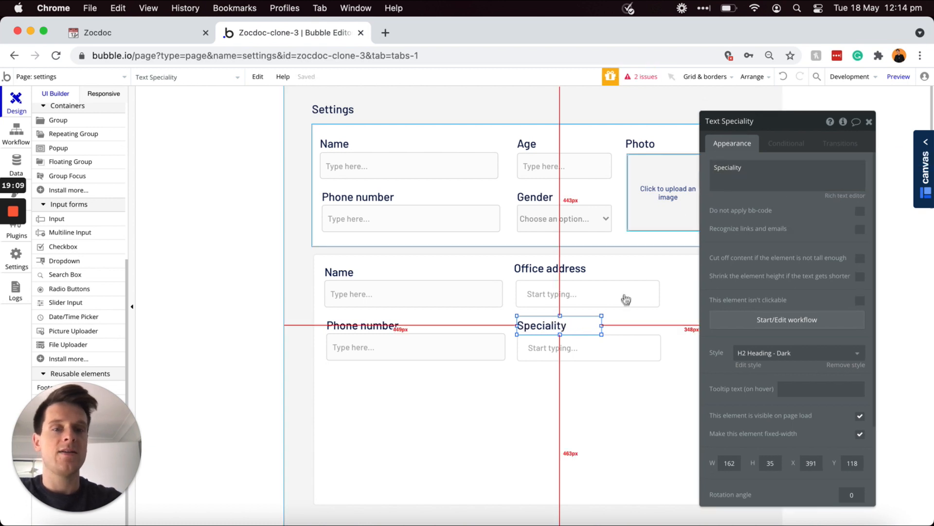
pyautogui.moveTo(796, 132); pyautogui.dragTo(239, 137)
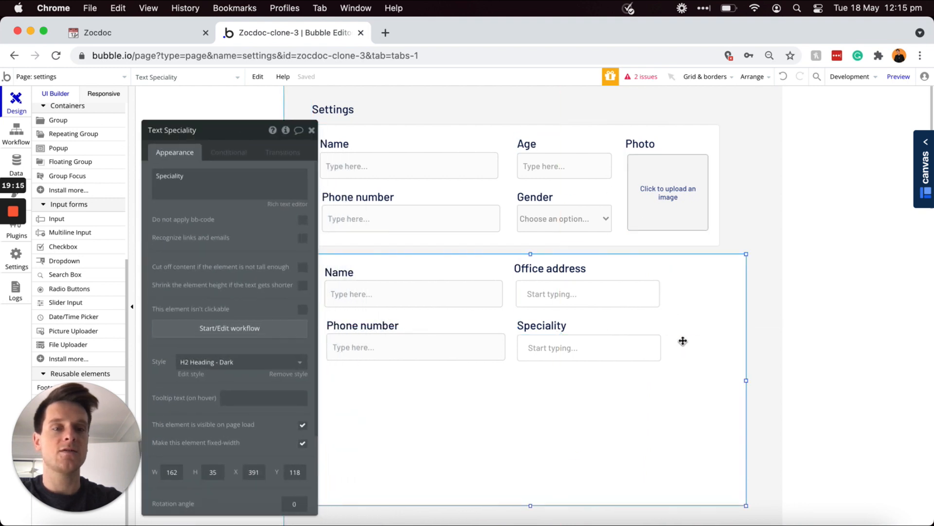
# Step: Widen the Doctor group and move the Photo label and picture uploader into it
pyautogui.click(727, 371)
pyautogui.moveTo(746, 384); pyautogui.dragTo(778, 380)
pyautogui.click(642, 143)
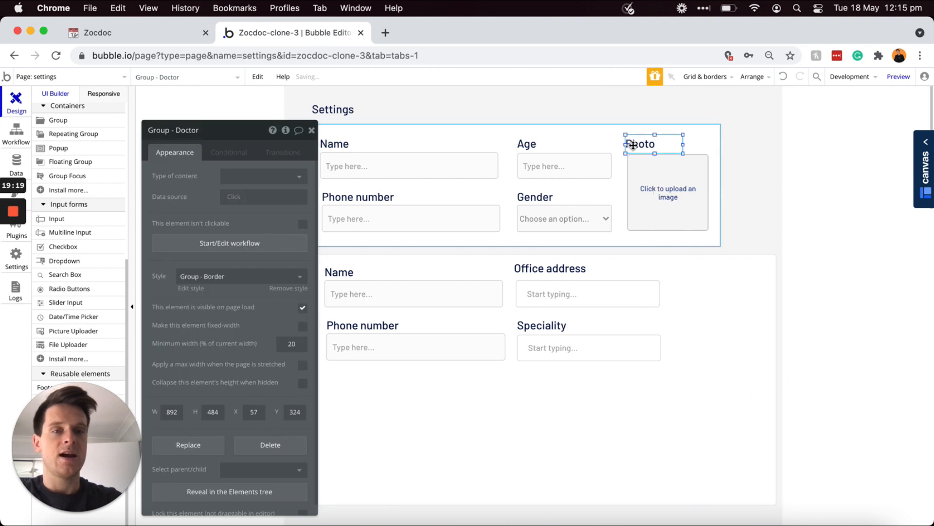
pyautogui.keyDown('shift'); pyautogui.click(656, 187); pyautogui.keyUp('shift')
pyautogui.moveTo(656, 187); pyautogui.dragTo(661, 191)
pyautogui.moveTo(678, 261); pyautogui.dragTo(700, 315)
pyautogui.press('Up')
pyautogui.press('Up')
pyautogui.press('Up')
pyautogui.press('Up')
pyautogui.press('Up')
pyautogui.press('Up')
pyautogui.press('Up')
pyautogui.press('Up')
pyautogui.press('Up')
pyautogui.press('Up')
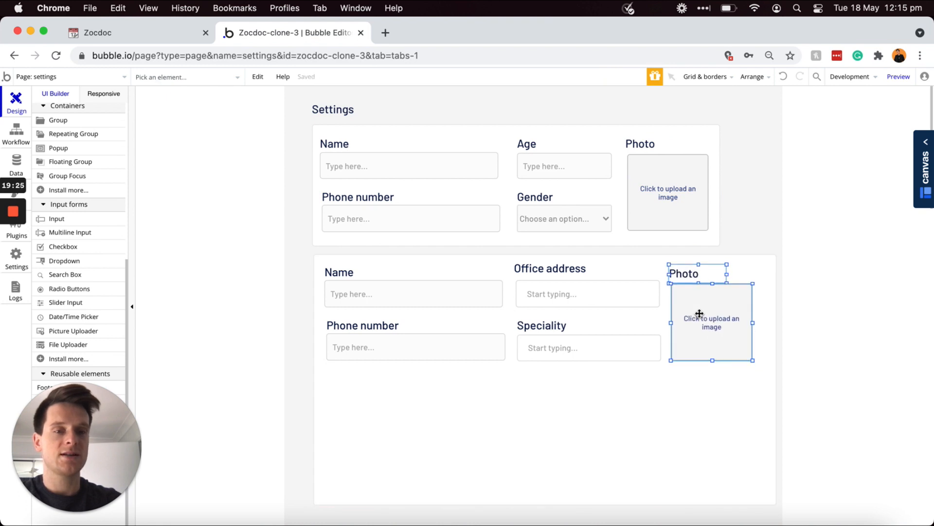
pyautogui.press('Up')
pyautogui.press('Up')
pyautogui.press('Up')
pyautogui.press('Up')
pyautogui.press('Up')
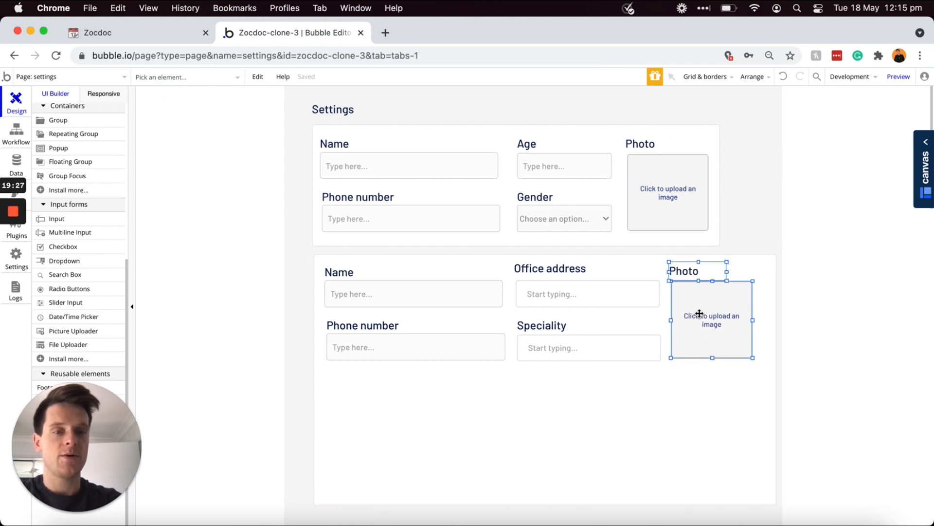
pyautogui.doubleClick(711, 386)
# Step: Rename the group's picture uploader to 'Profile-photo - Doctor'
pyautogui.click(712, 324)
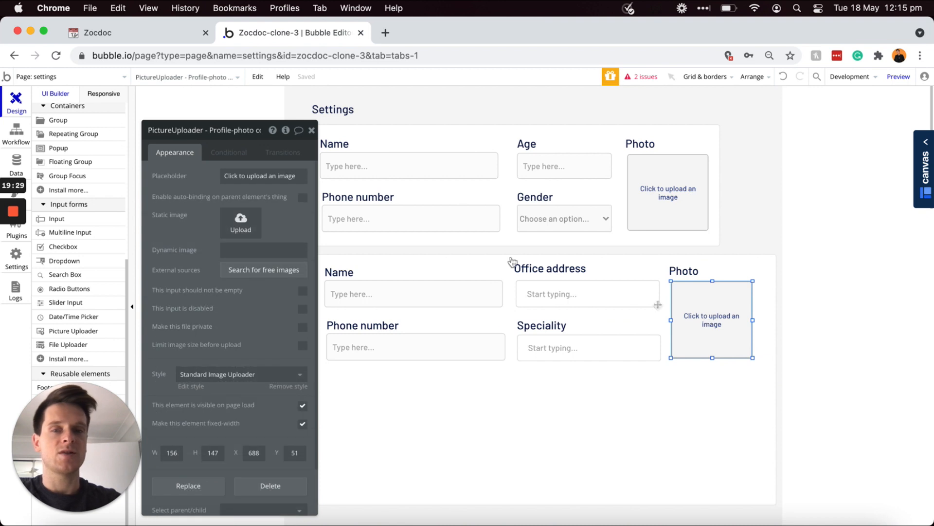
pyautogui.click(239, 130)
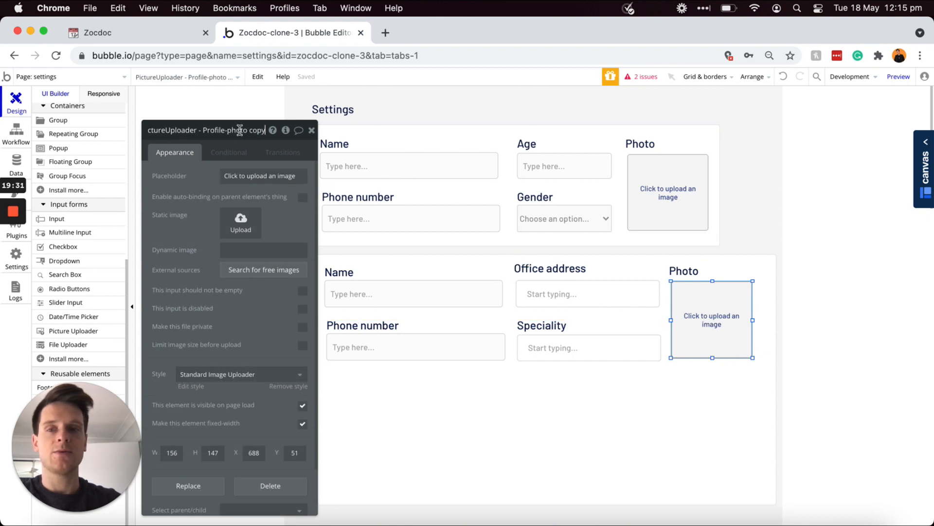
pyautogui.moveTo(252, 129); pyautogui.dragTo(298, 133)
pyautogui.write('- Doctor')
pyautogui.click(287, 207)
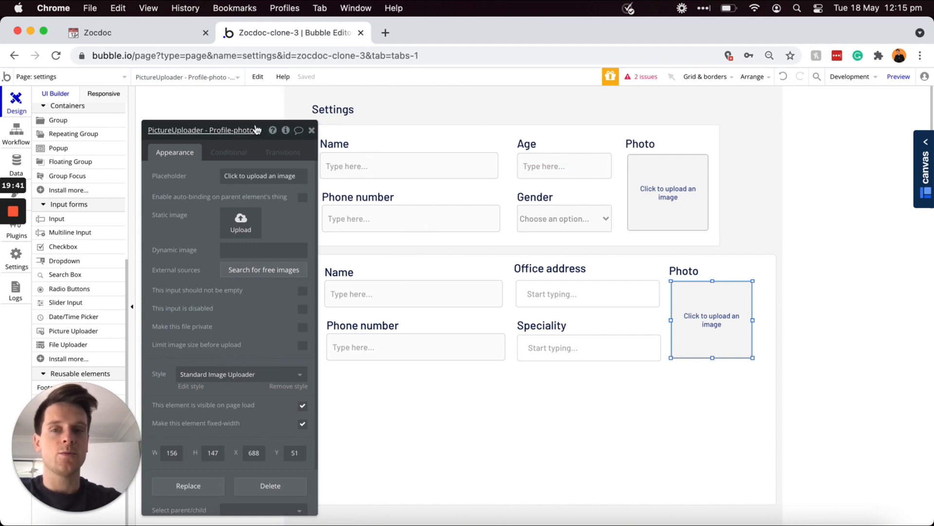
pyautogui.moveTo(257, 130); pyautogui.dragTo(829, 119)
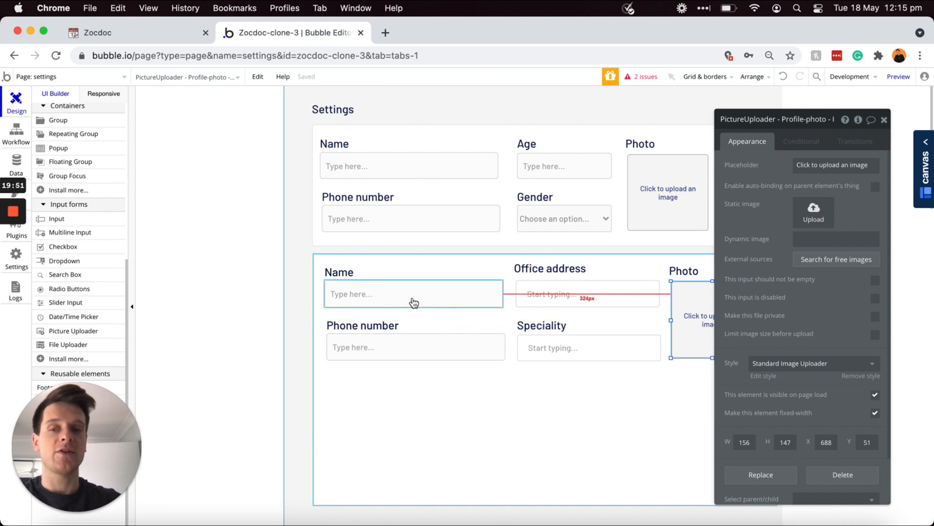
# Step: Copy the Phone number label below the phone field as 'Bio' and draw a multiline input under it
pyautogui.scroll(-1, 414, 303)
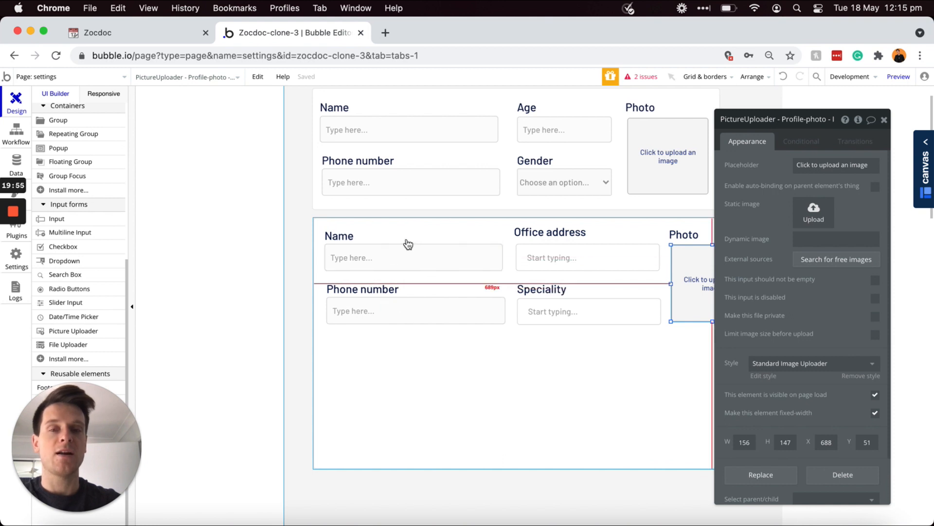
pyautogui.click(375, 288)
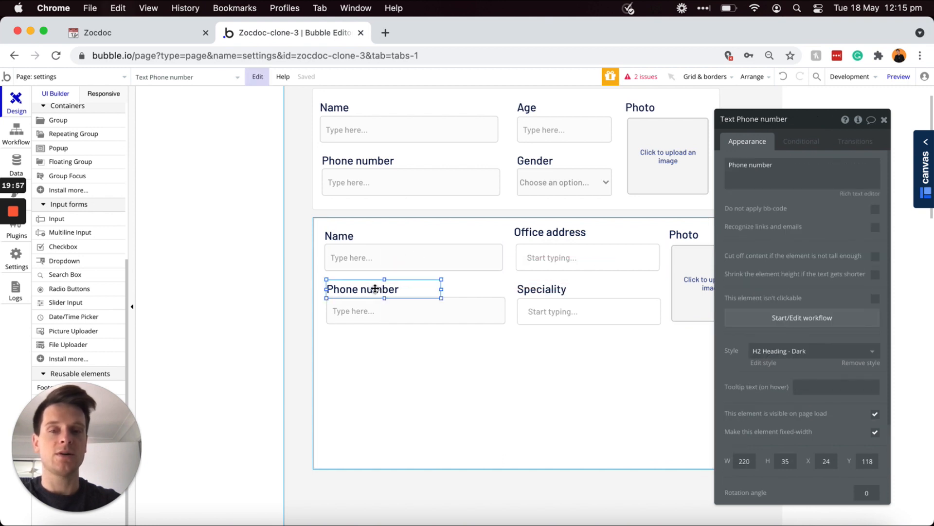
pyautogui.moveTo(375, 288); pyautogui.dragTo(361, 346)
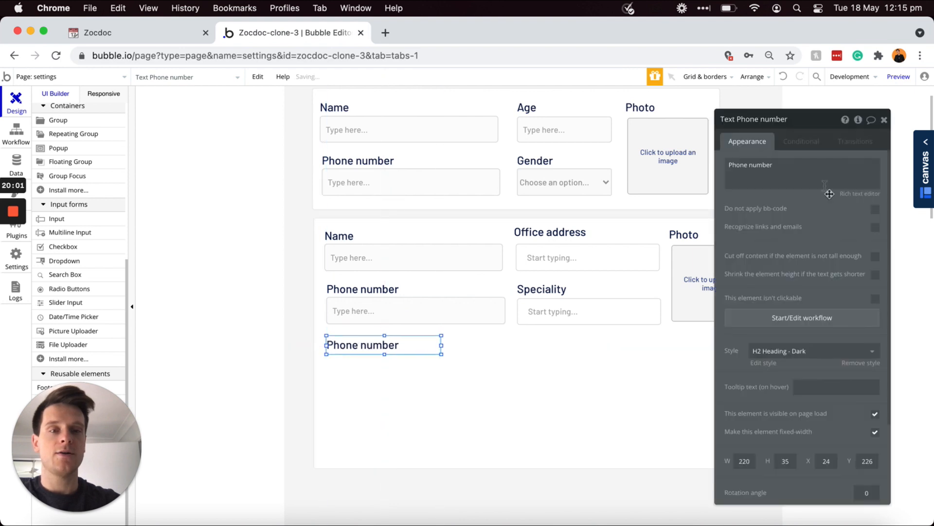
pyautogui.click(803, 173)
pyautogui.press('super+a')
pyautogui.write('B')
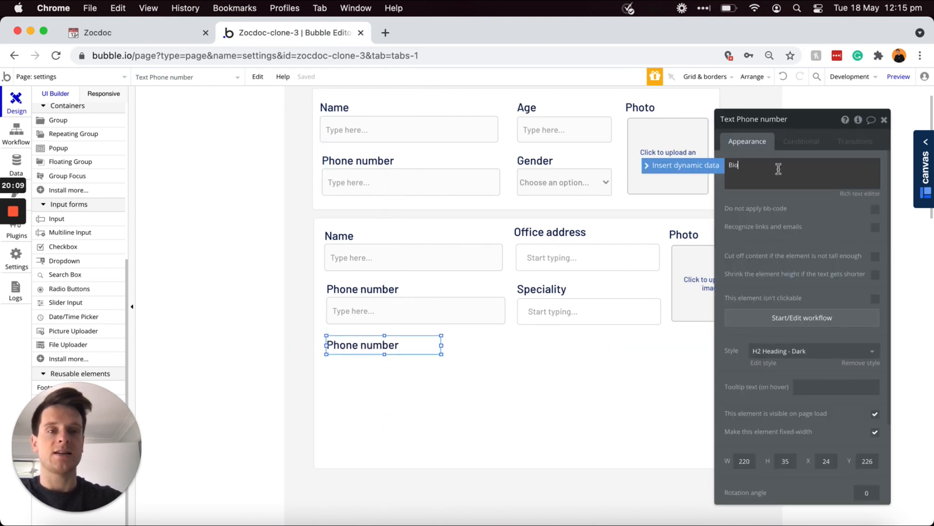
pyautogui.write('io')
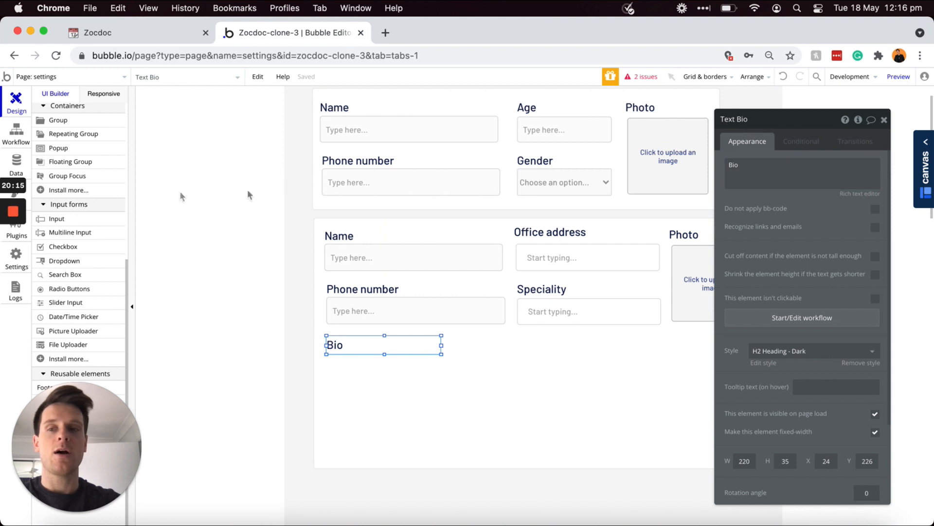
pyautogui.click(60, 236)
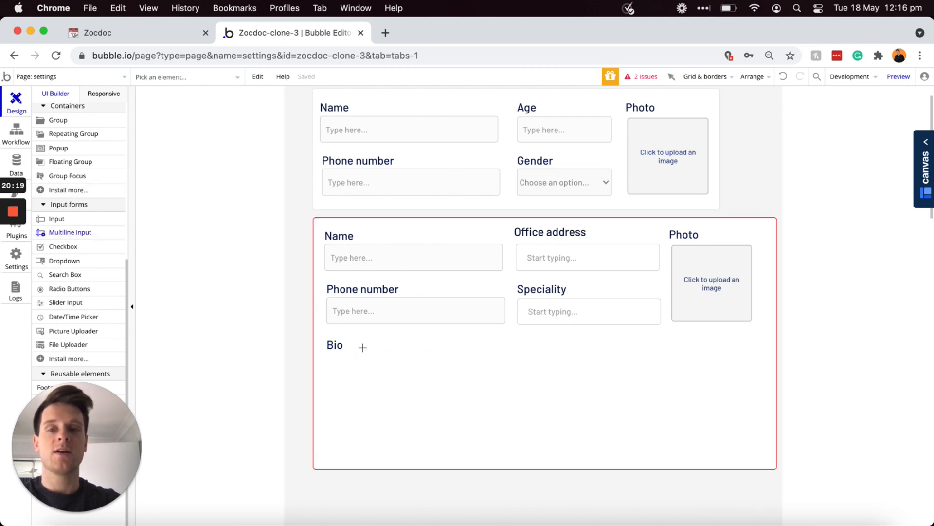
pyautogui.moveTo(327, 354)
pyautogui.mouseDown()
pyautogui.moveTo(482, 388)
pyautogui.moveTo(511, 375)
pyautogui.moveTo(503, 380)
pyautogui.mouseUp()
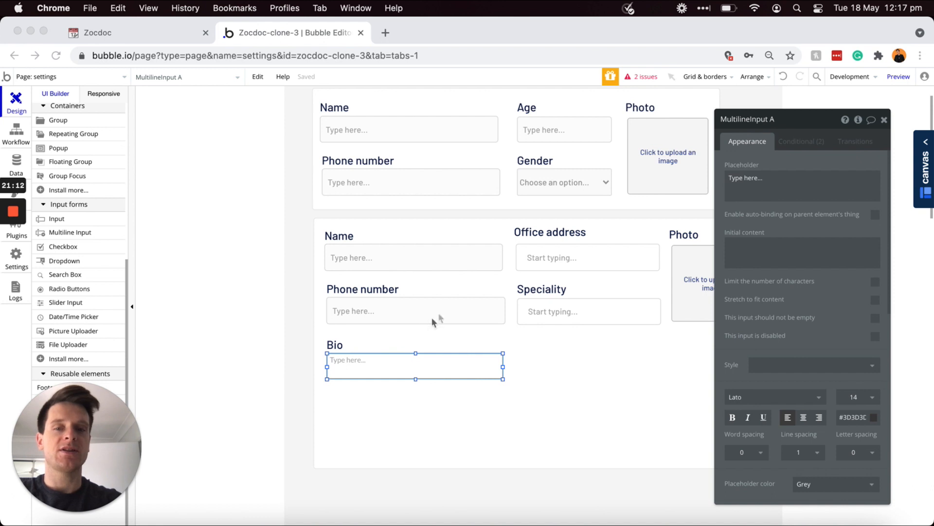
# Step: Name the multiline input 'Bio - Doctor' and paste a Bio copy under Speciality reading 'Available times'
pyautogui.click(783, 128)
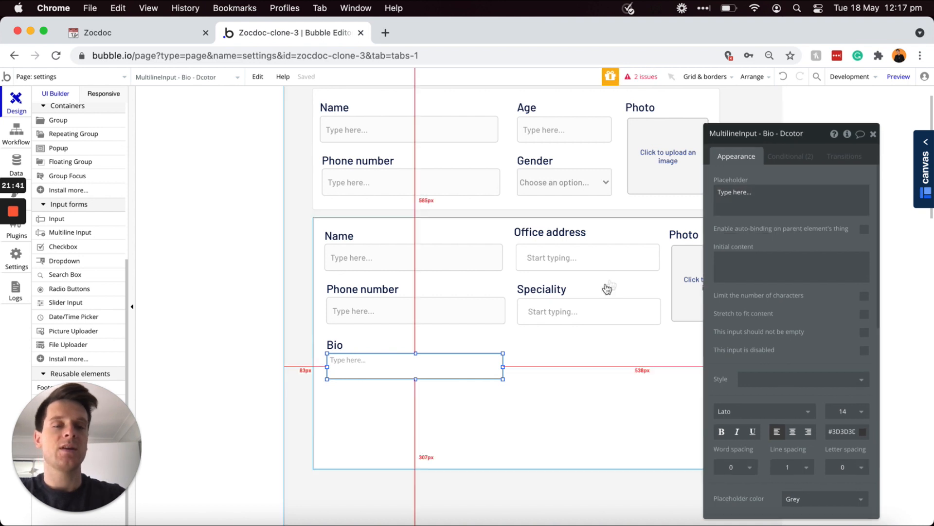
pyautogui.moveTo(825, 124); pyautogui.dragTo(849, 98)
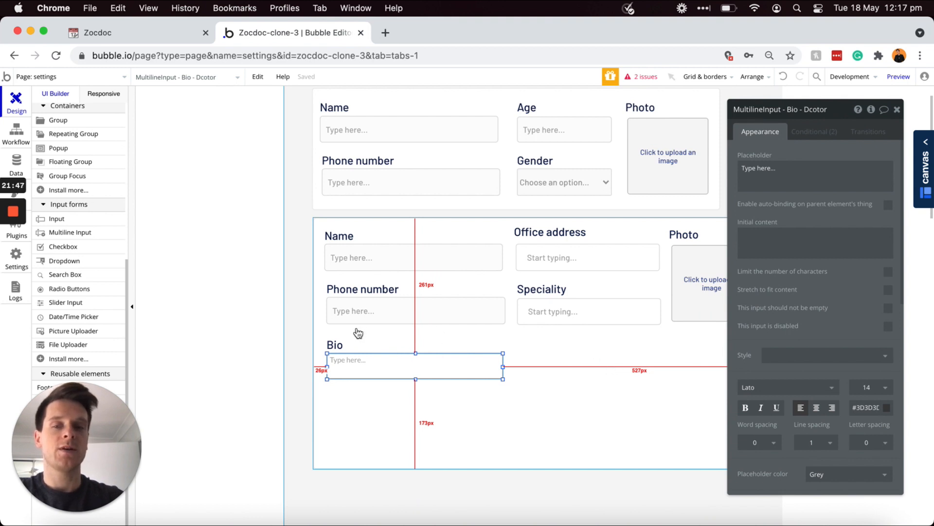
pyautogui.click(337, 348)
pyautogui.press('super+v')
pyautogui.moveTo(340, 349); pyautogui.dragTo(528, 340)
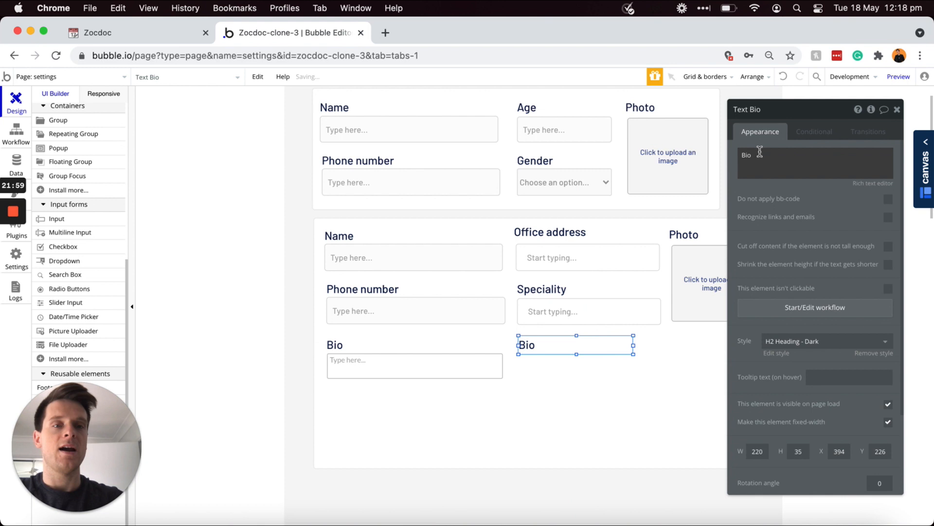
pyautogui.doubleClick(760, 154)
pyautogui.write('Available times')
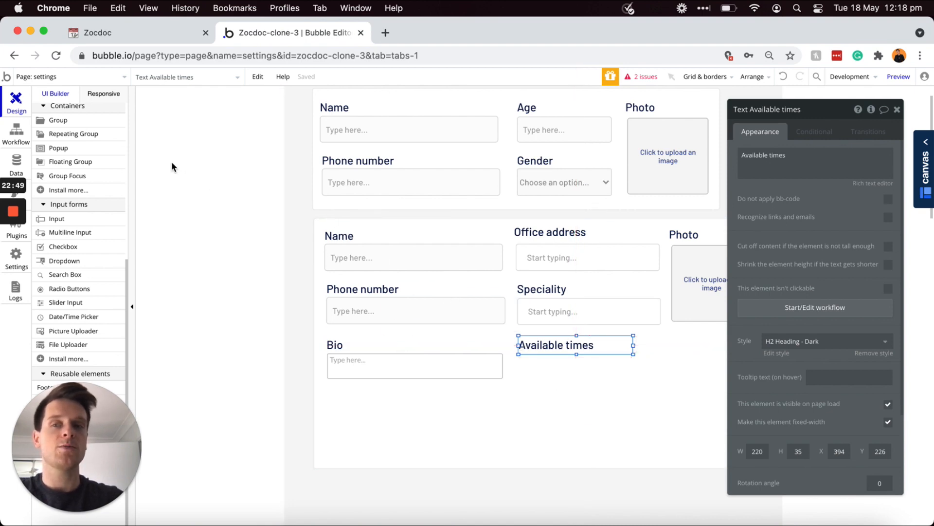
# Step: Draw a repeating group under Available times with type Appointment-times and data source All Appointment-times
pyautogui.scroll(3, 101, 177)
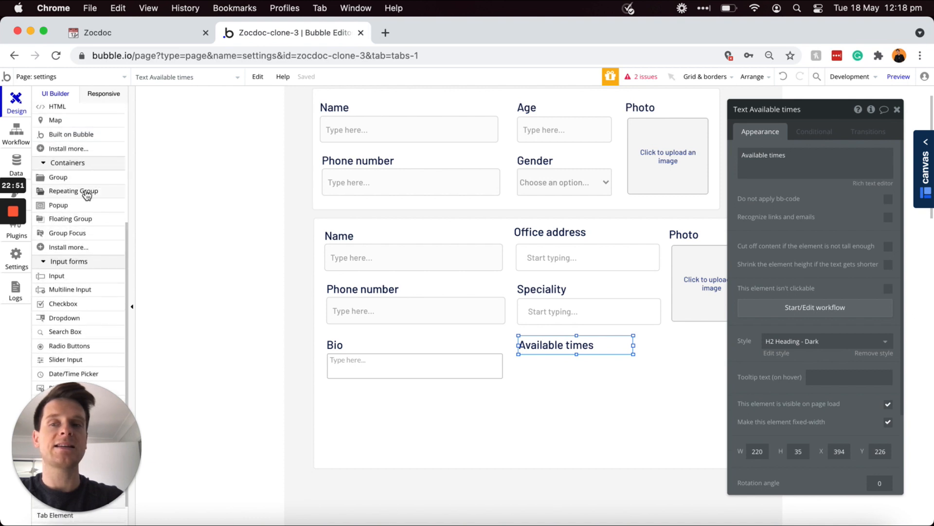
pyautogui.moveTo(87, 195)
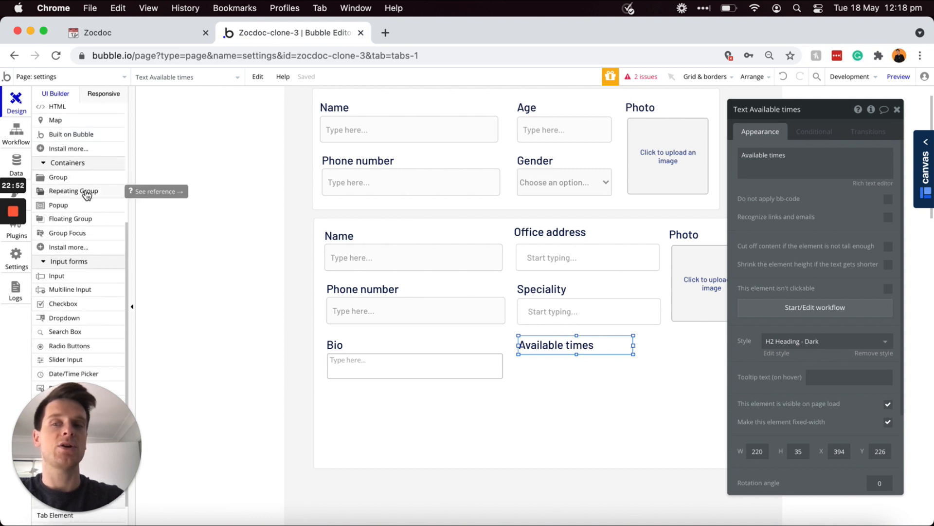
pyautogui.click(53, 196)
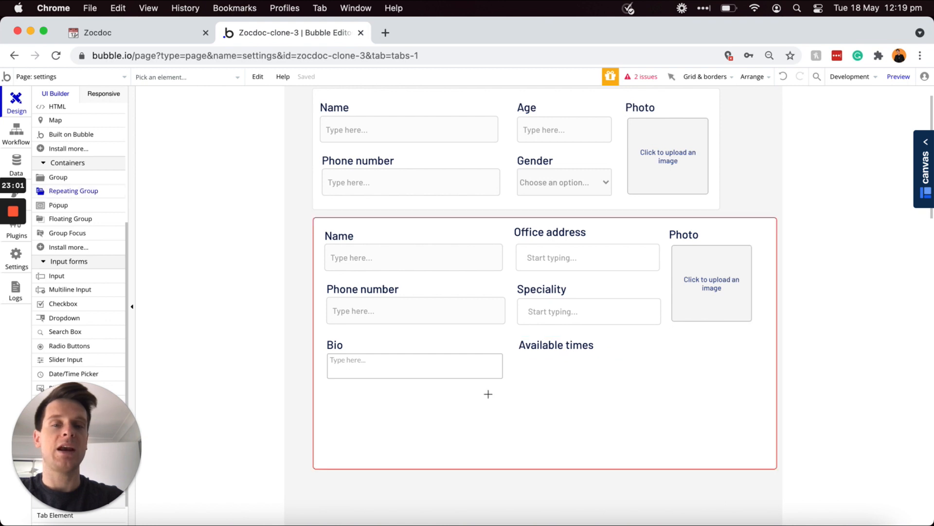
pyautogui.moveTo(520, 354)
pyautogui.mouseDown()
pyautogui.moveTo(598, 438)
pyautogui.moveTo(642, 461)
pyautogui.mouseUp()
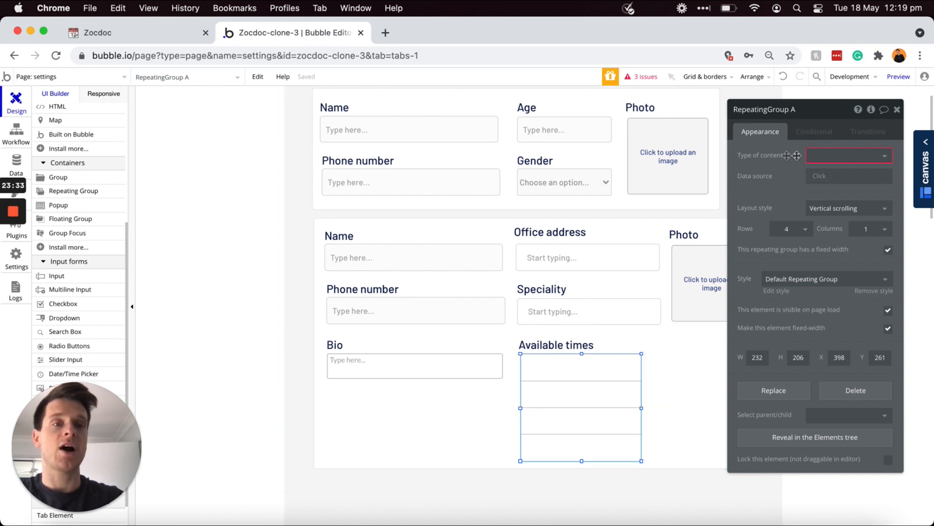
pyautogui.click(824, 156)
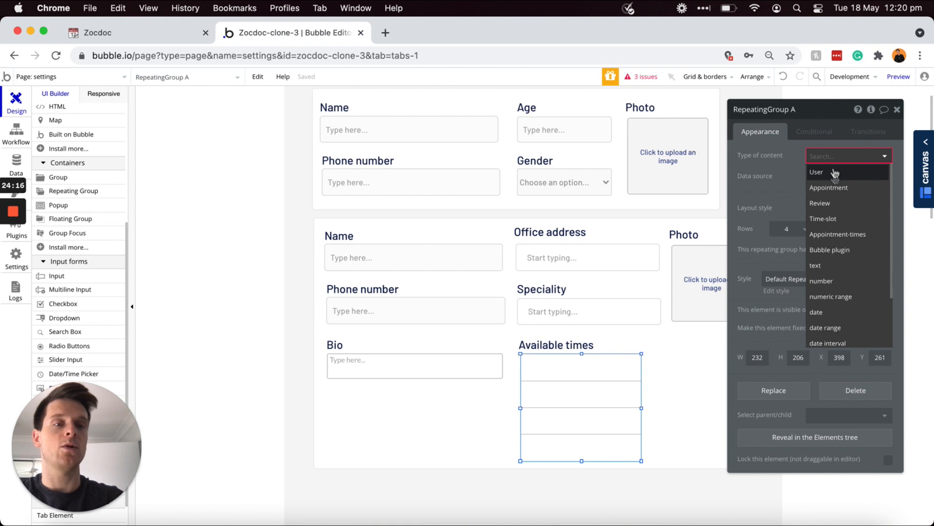
pyautogui.click(836, 236)
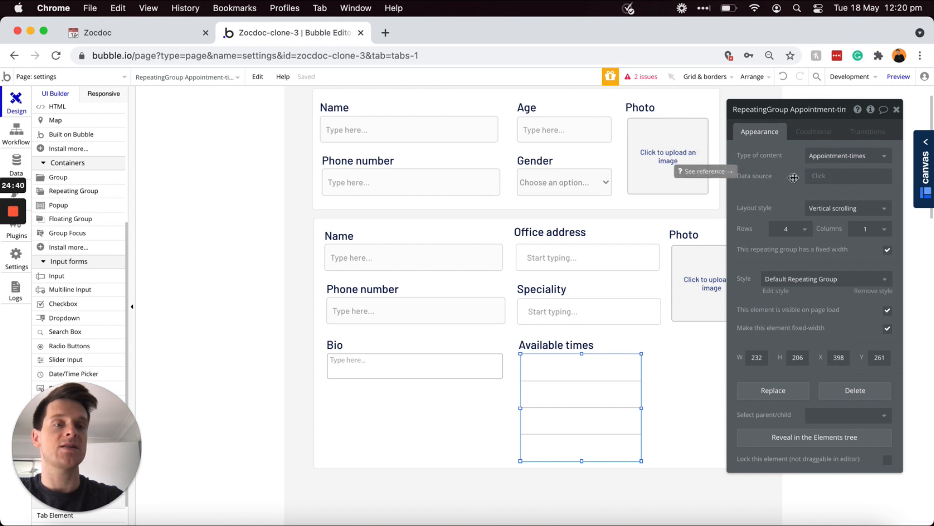
pyautogui.click(819, 176)
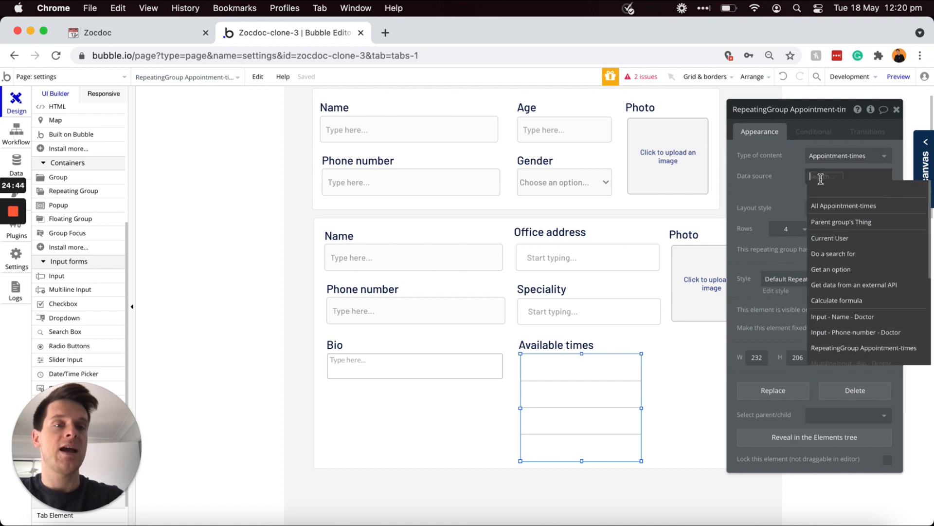
pyautogui.click(819, 206)
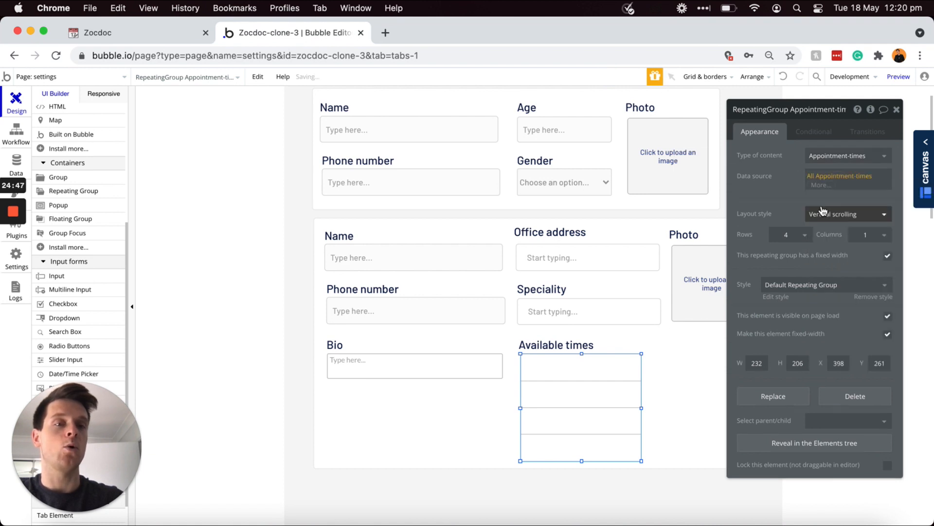
pyautogui.click(787, 192)
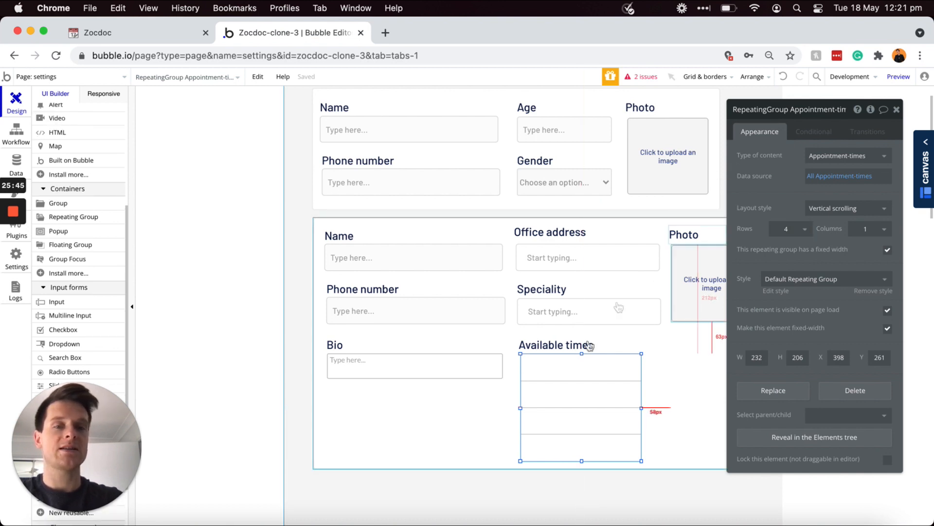
pyautogui.scroll(4, 80, 264)
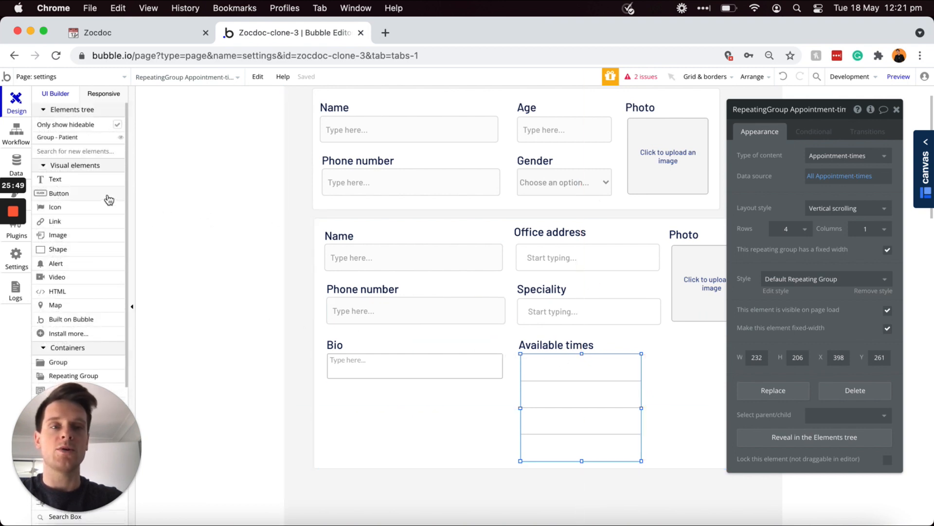
# Step: Draw a text element in the list's first row and nudge it into position
pyautogui.click(58, 180)
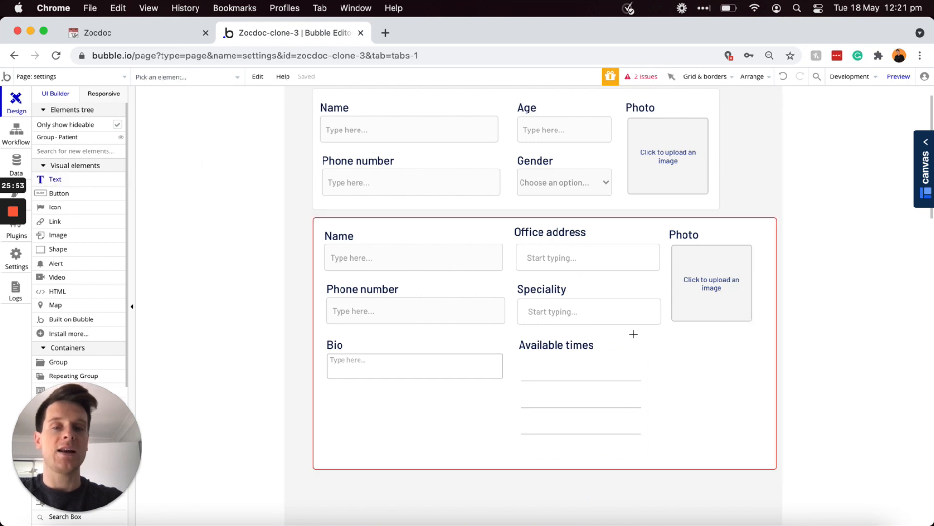
pyautogui.moveTo(526, 363); pyautogui.dragTo(617, 375)
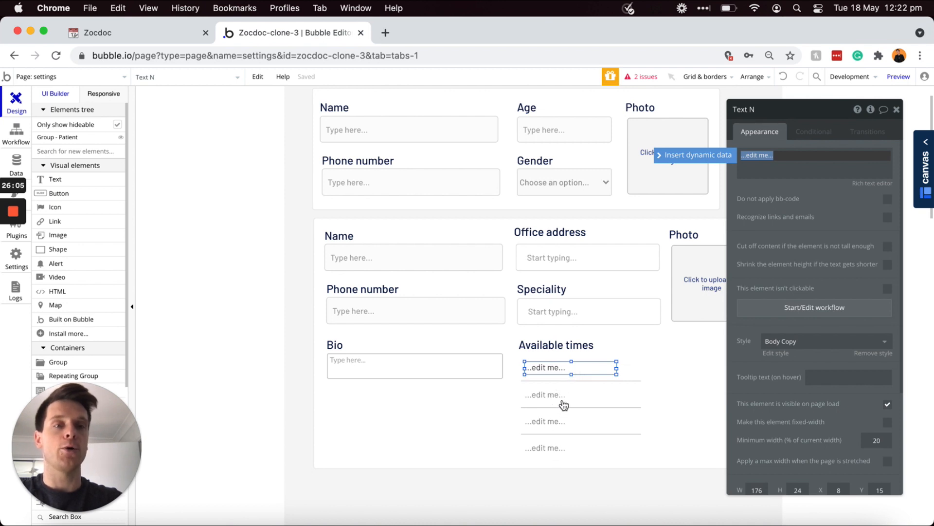
pyautogui.moveTo(572, 361); pyautogui.dragTo(569, 356)
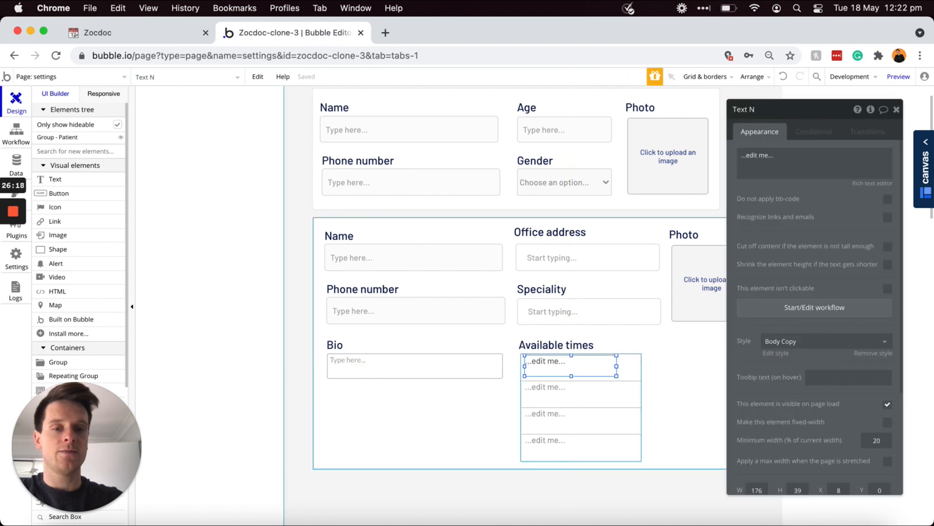
pyautogui.press('Left')
pyautogui.press('Down')
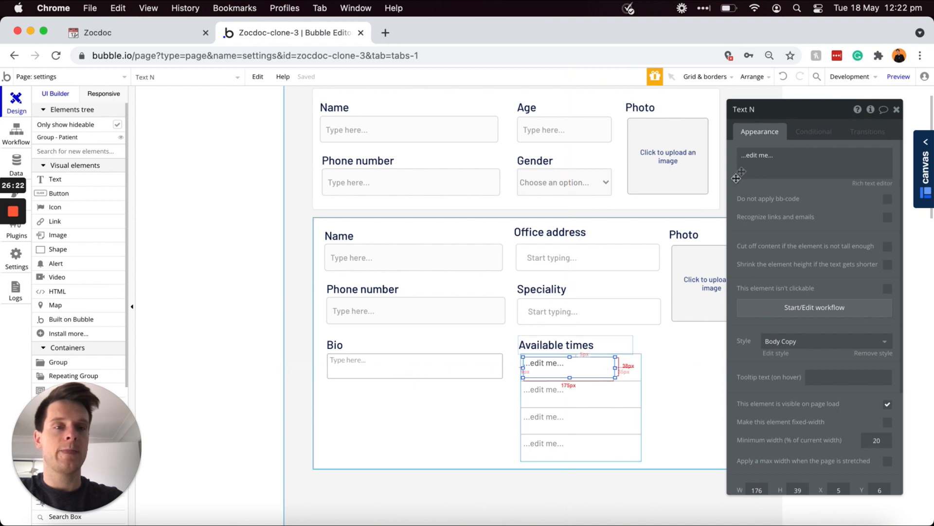
# Step: Make the text show Current cell's Appointment-times's Display and size it to 150 × 30
pyautogui.tripleClick(758, 155)
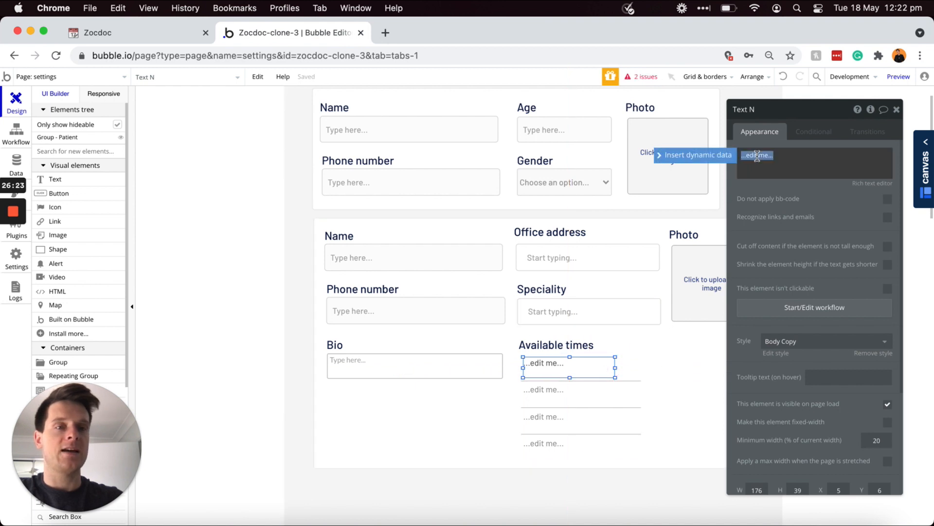
pyautogui.click(718, 159)
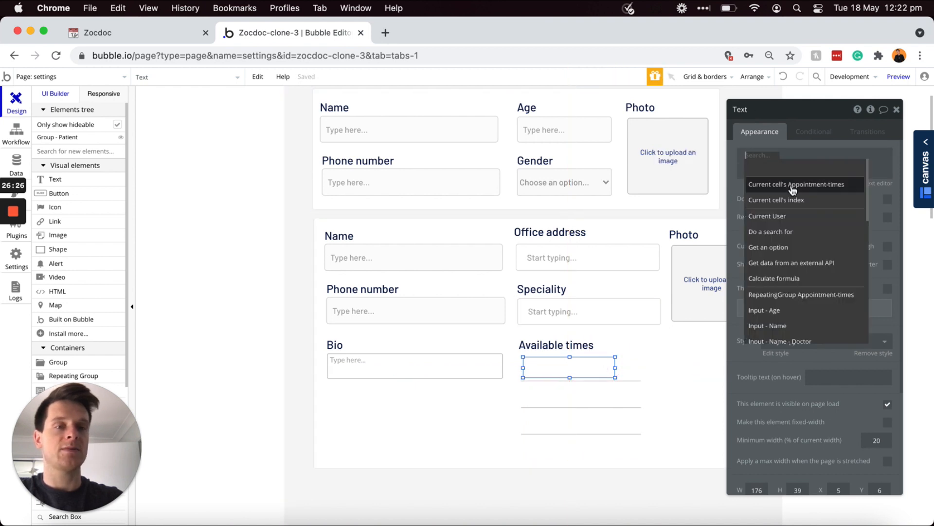
pyautogui.click(792, 185)
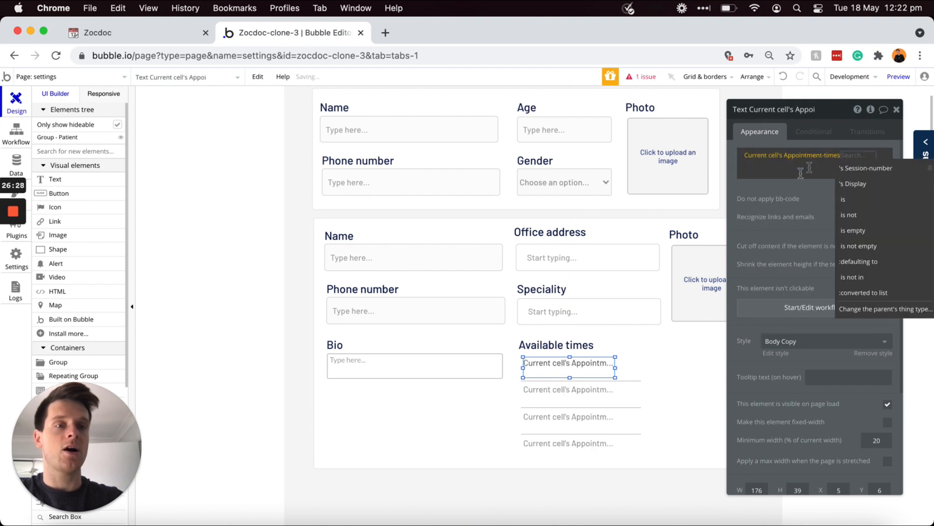
pyautogui.click(861, 185)
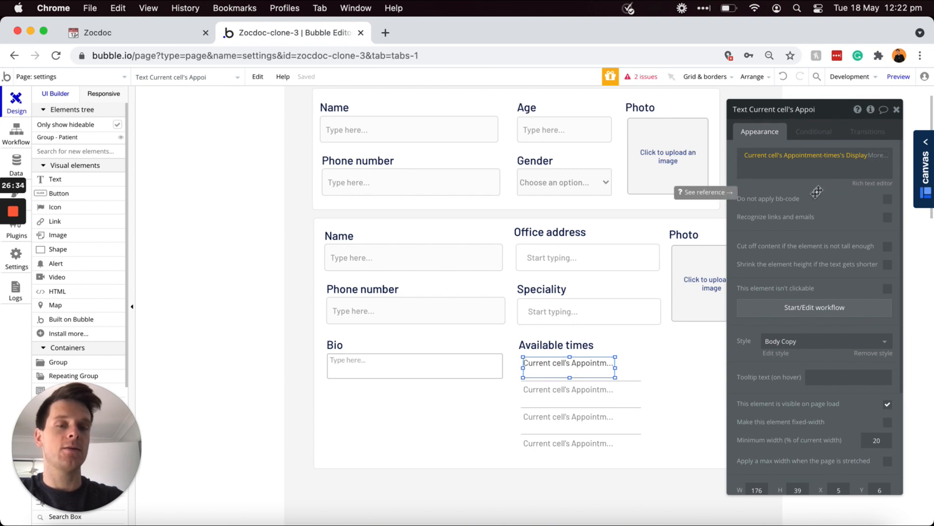
pyautogui.moveTo(615, 367); pyautogui.dragTo(562, 373)
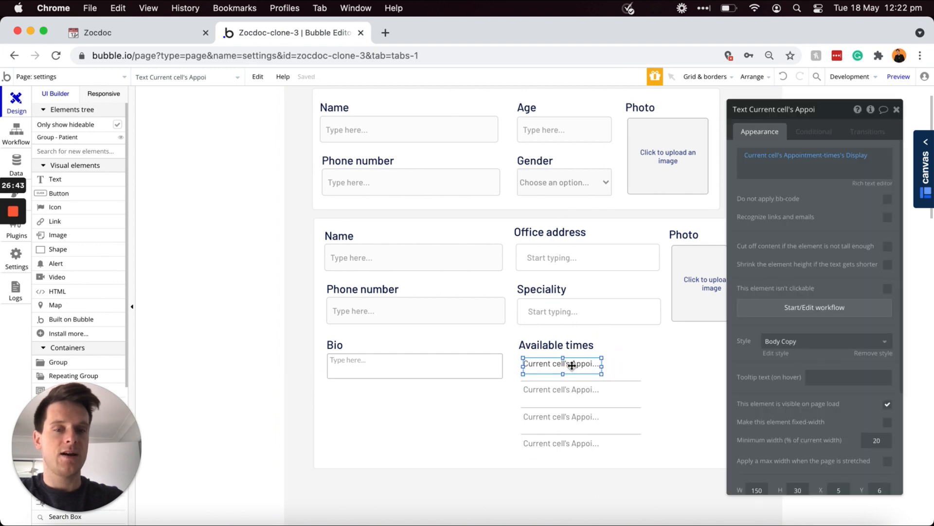
pyautogui.moveTo(572, 365); pyautogui.dragTo(560, 395)
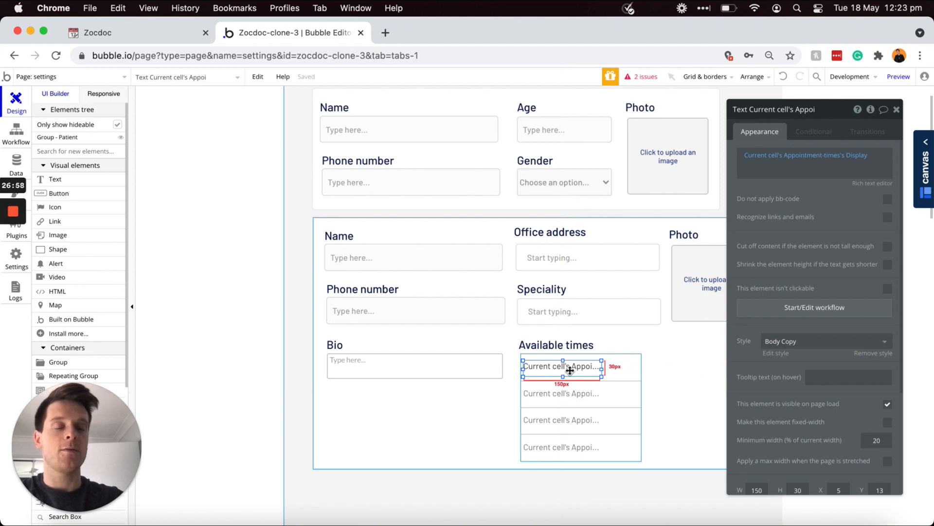
pyautogui.moveTo(570, 371); pyautogui.dragTo(597, 366)
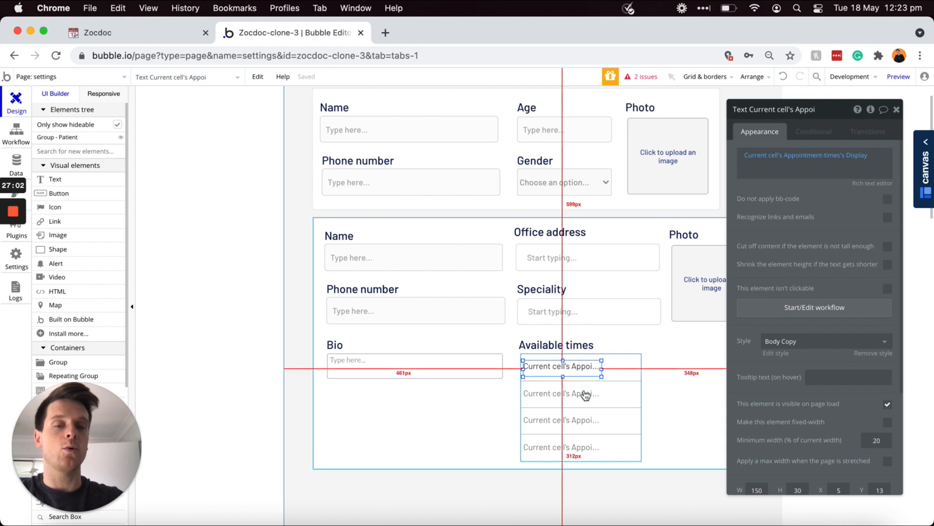
pyautogui.moveTo(586, 396); pyautogui.dragTo(646, 345)
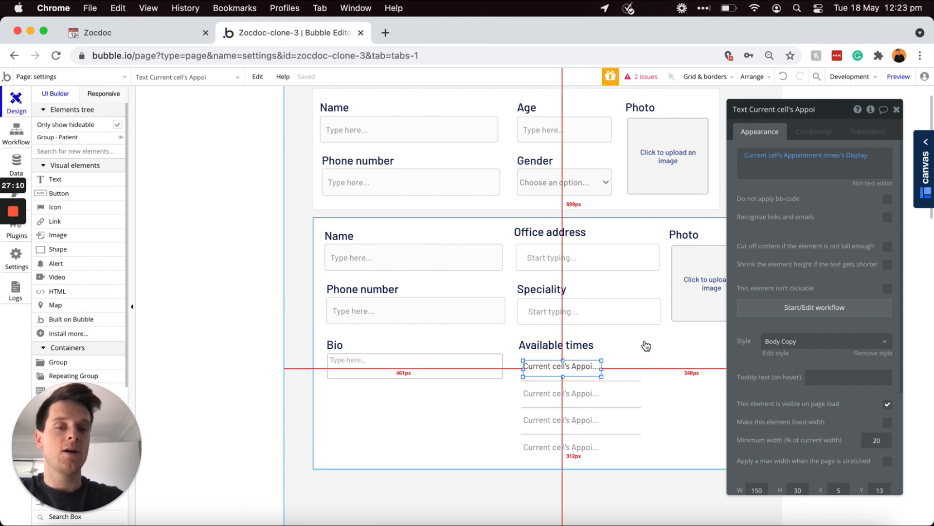
pyautogui.click(618, 373)
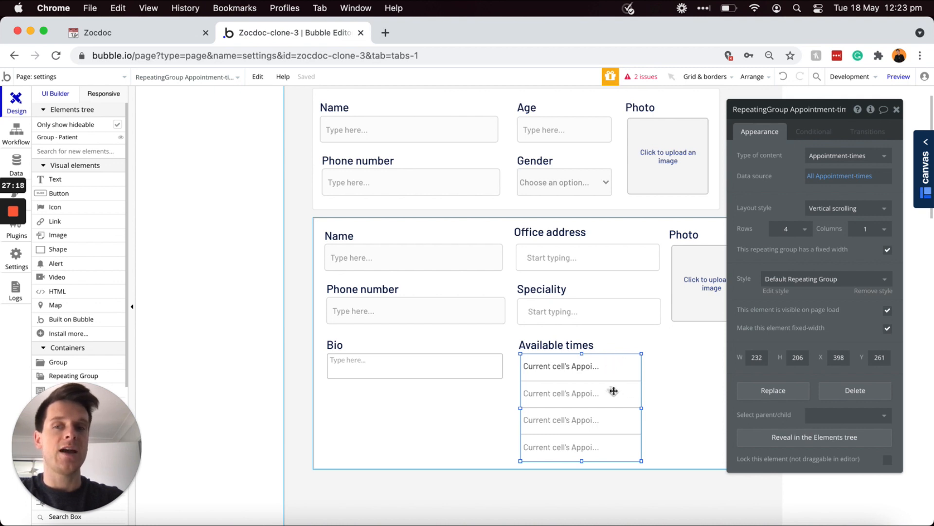
# Step: Add a circle-outline icon beside the first row's appointment text
pyautogui.click(48, 210)
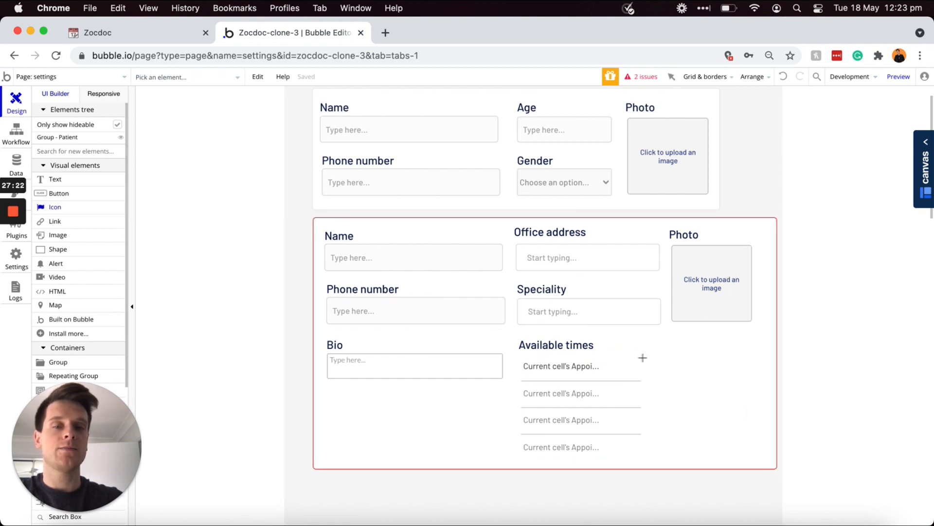
pyautogui.moveTo(616, 365); pyautogui.dragTo(630, 375)
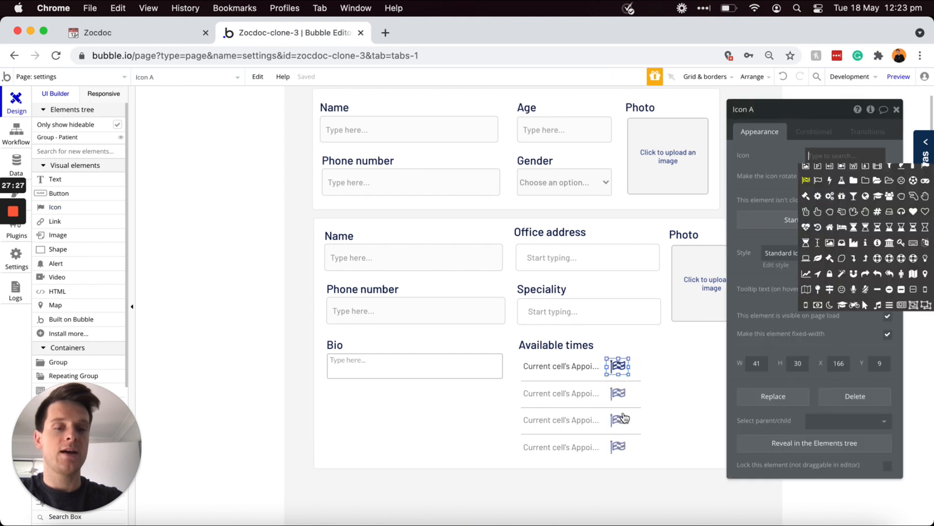
pyautogui.write('circl')
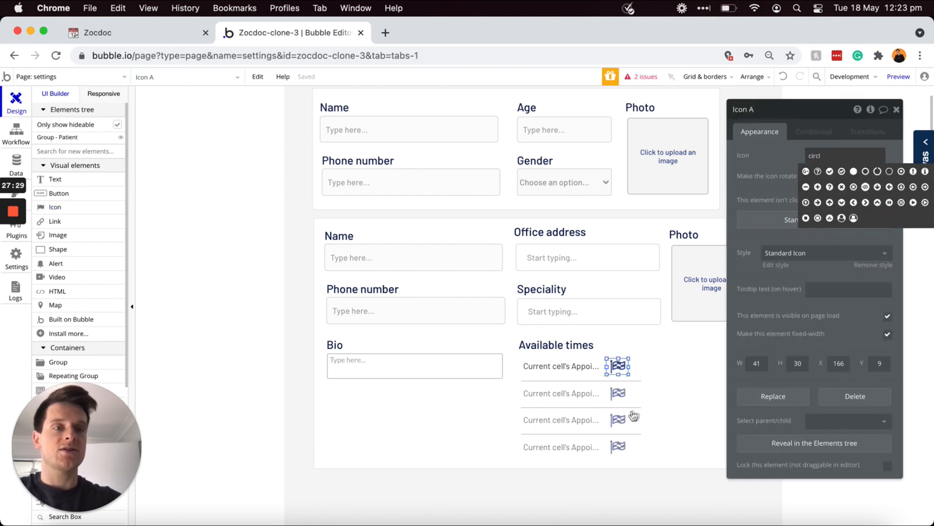
pyautogui.click(866, 172)
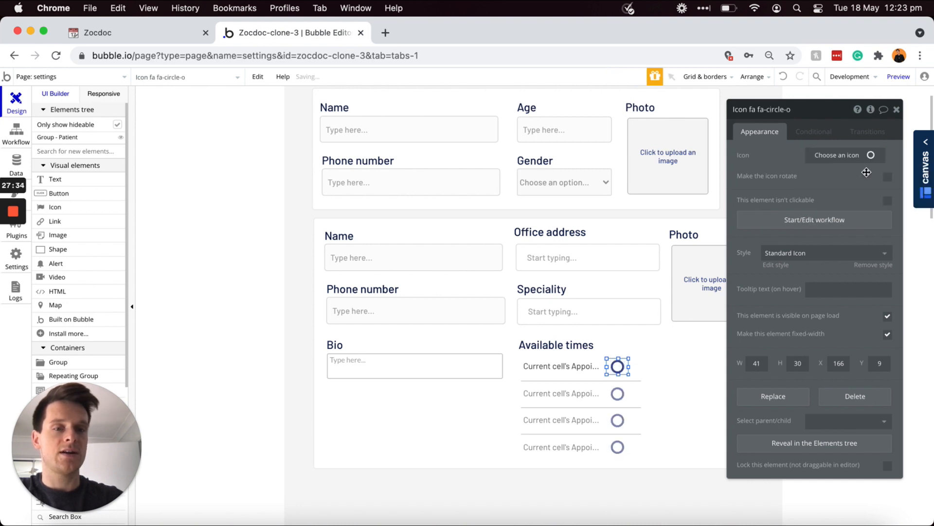
# Step: Set the Standard Icon style colour to yellow #FFFF4B
pyautogui.click(775, 266)
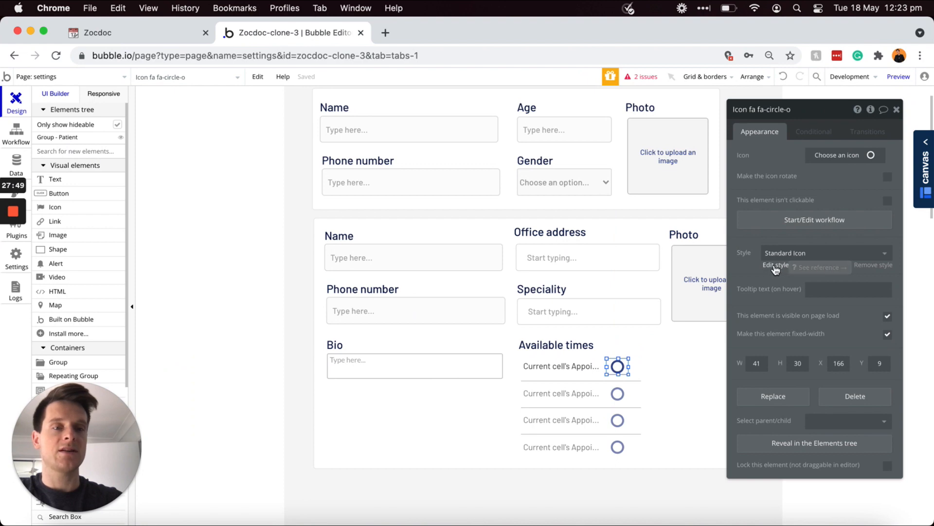
pyautogui.click(804, 173)
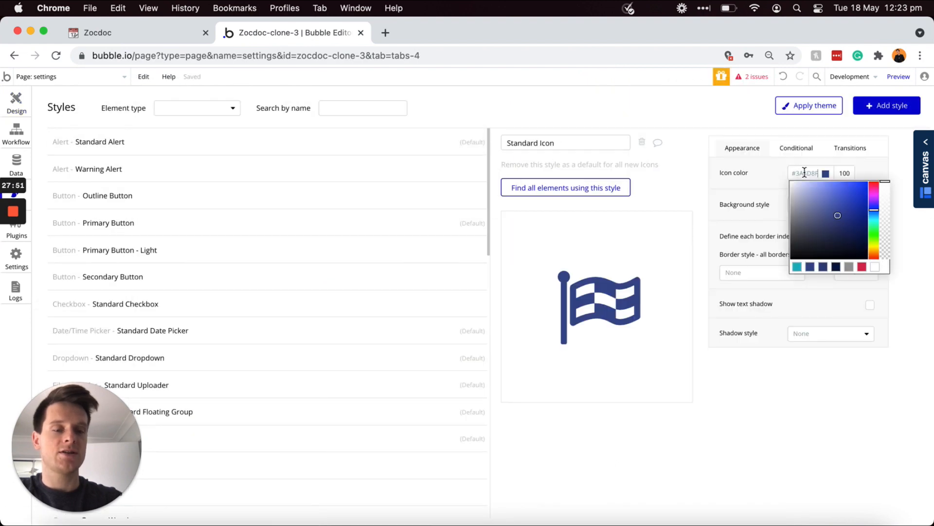
pyautogui.tripleClick(804, 173)
pyautogui.write('#FFFF4B')
pyautogui.click(777, 162)
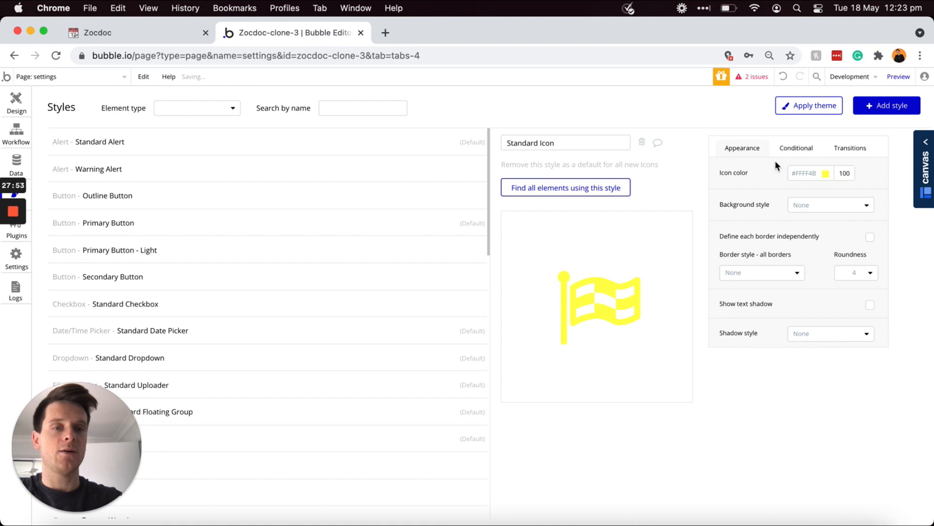
# Step: Enlarge the circle icon to about 47 × 39 and nudge it beside the first time
pyautogui.click(16, 103)
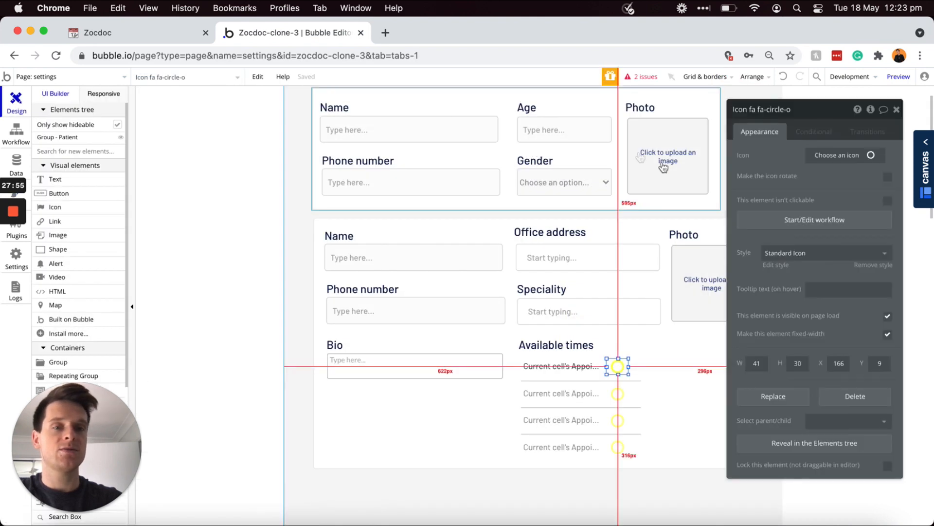
pyautogui.moveTo(606, 373); pyautogui.dragTo(602, 380)
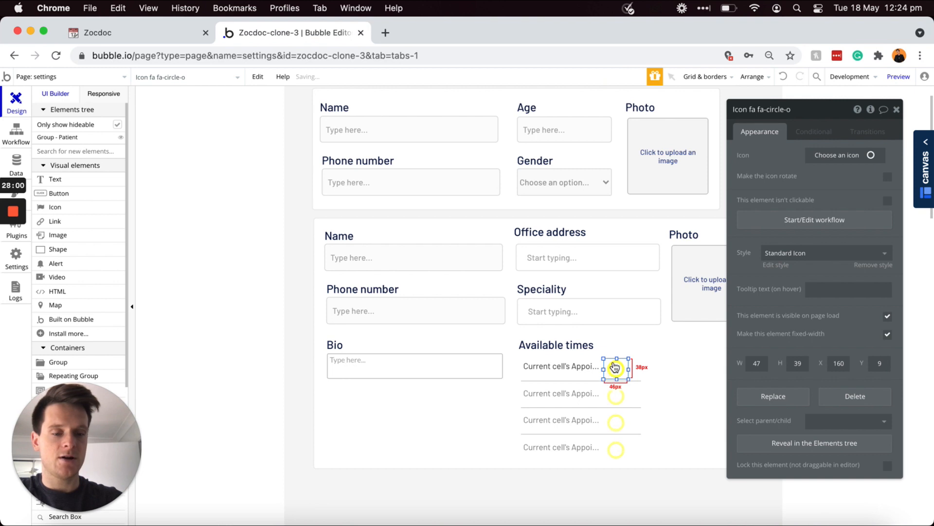
pyautogui.press('Up')
pyautogui.press('Up')
pyautogui.press('Up')
pyautogui.press('Up')
pyautogui.press('Up')
pyautogui.moveTo(616, 367); pyautogui.dragTo(637, 372)
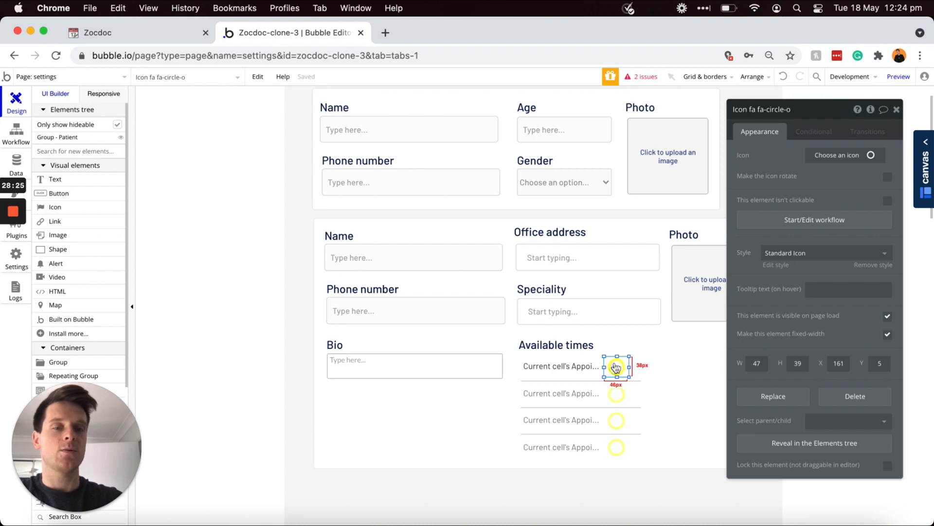
# Step: Create a click workflow for the circle icon and bring up the Data (Things) actions
pyautogui.click(773, 224)
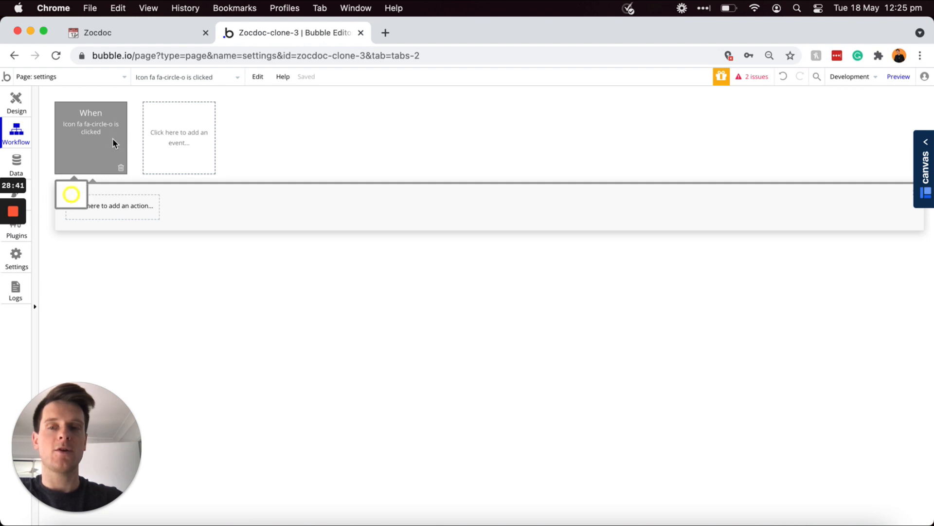
pyautogui.click(107, 210)
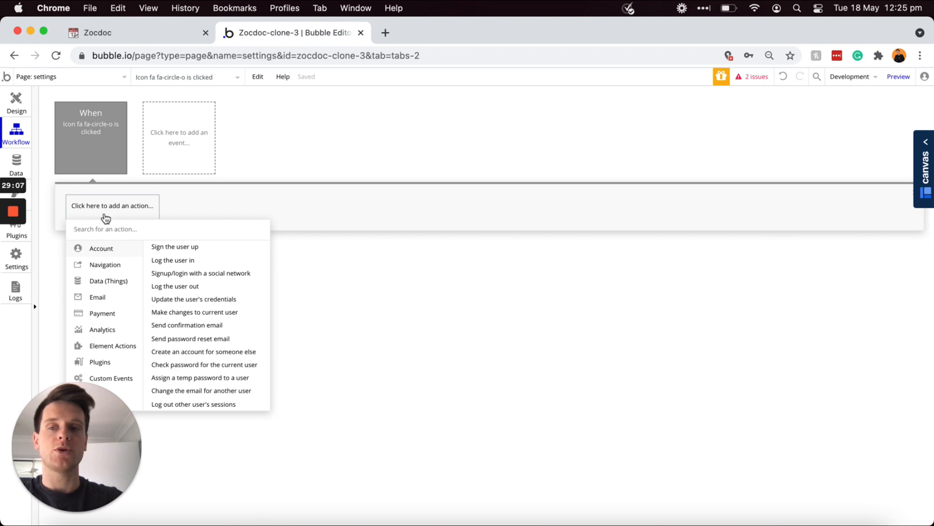
pyautogui.moveTo(98, 285)
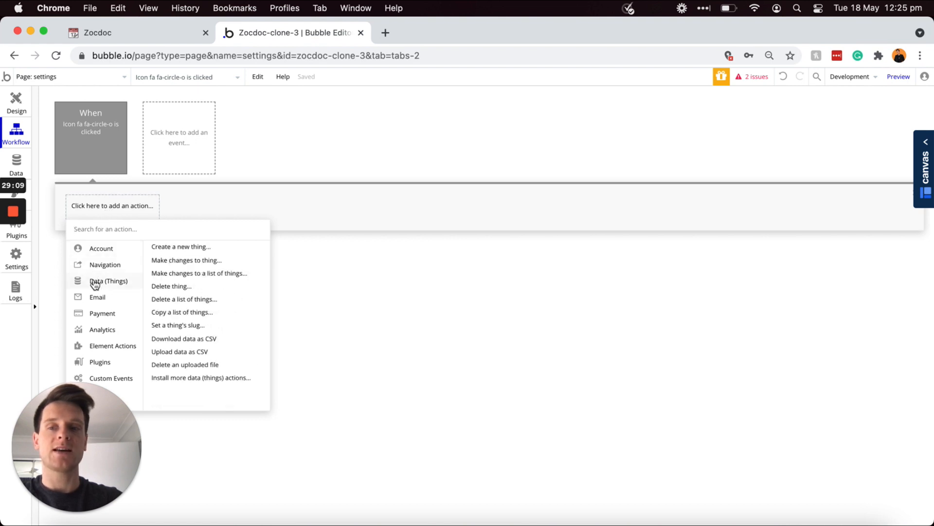
# Step: Add a Create a new Time-slot step with Time (text) = Current cell's Appointment-times's Display
pyautogui.click(187, 249)
pyautogui.click(861, 136)
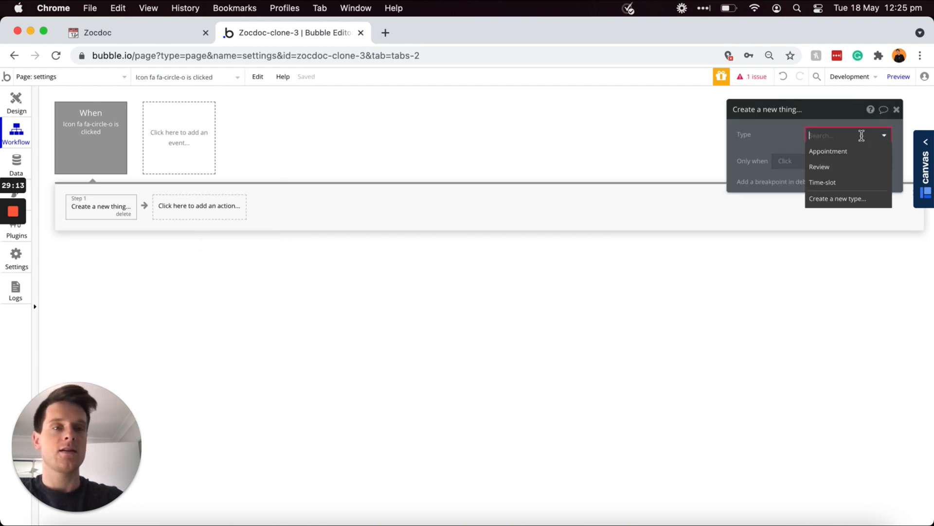
pyautogui.click(832, 185)
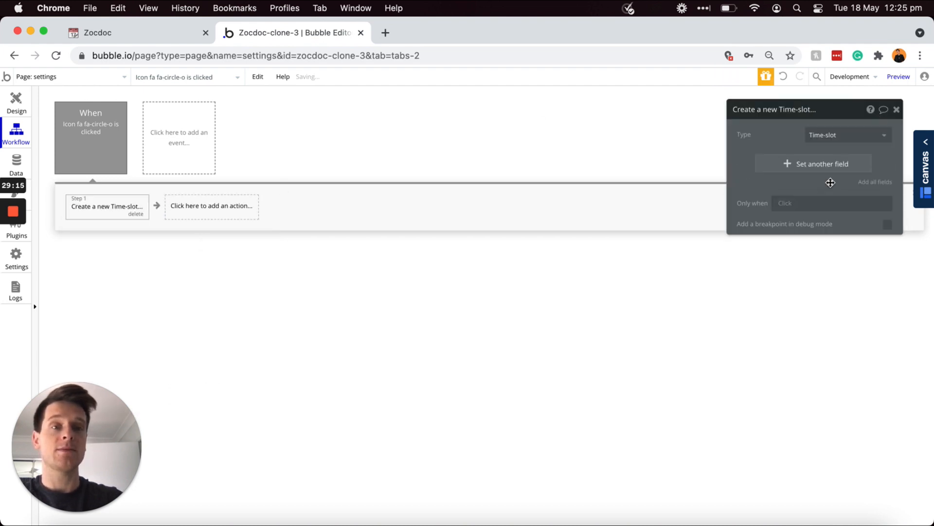
pyautogui.click(788, 167)
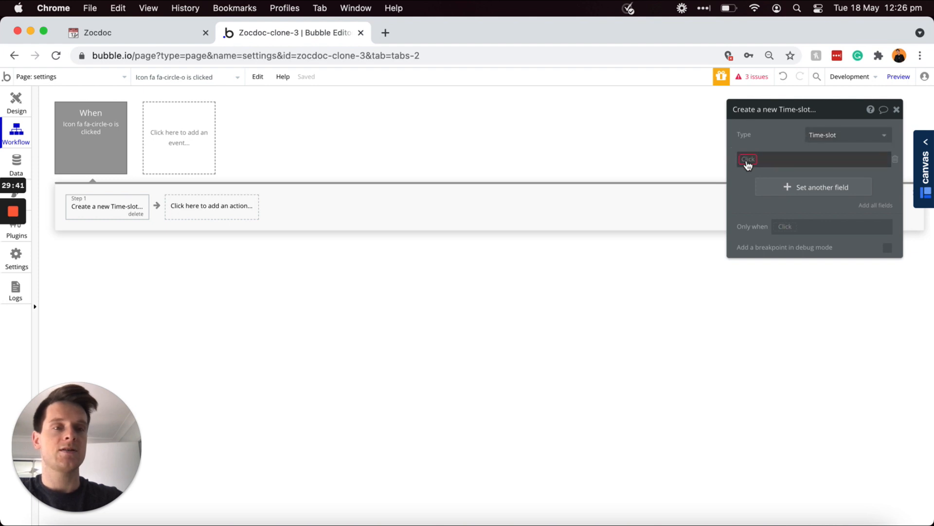
pyautogui.click(747, 159)
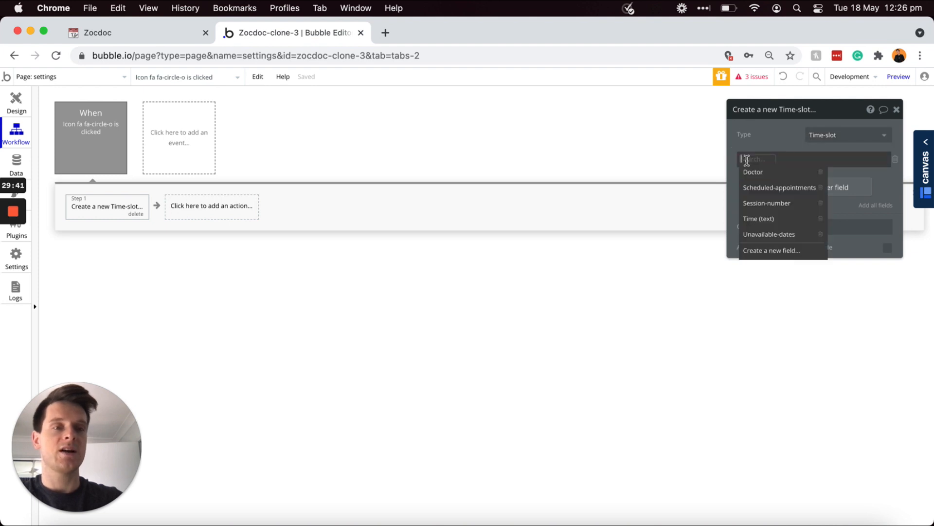
pyautogui.click(767, 218)
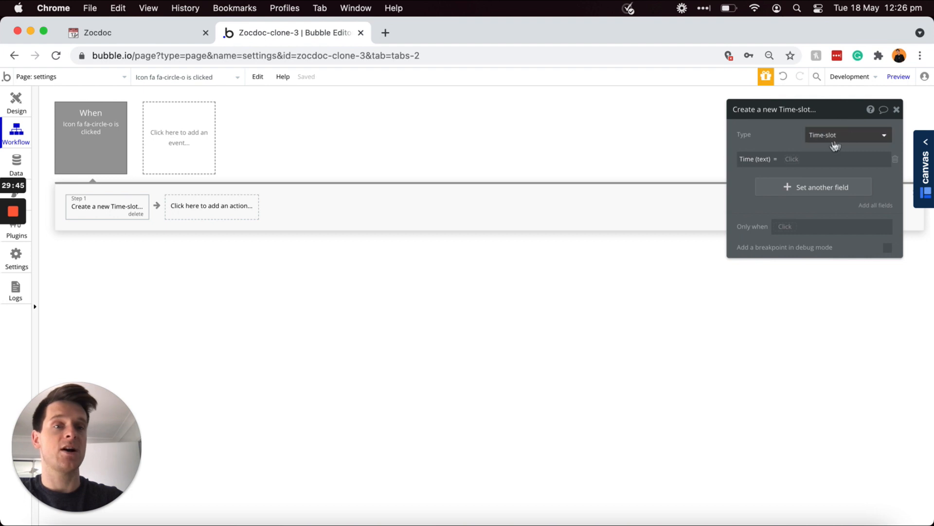
pyautogui.click(790, 161)
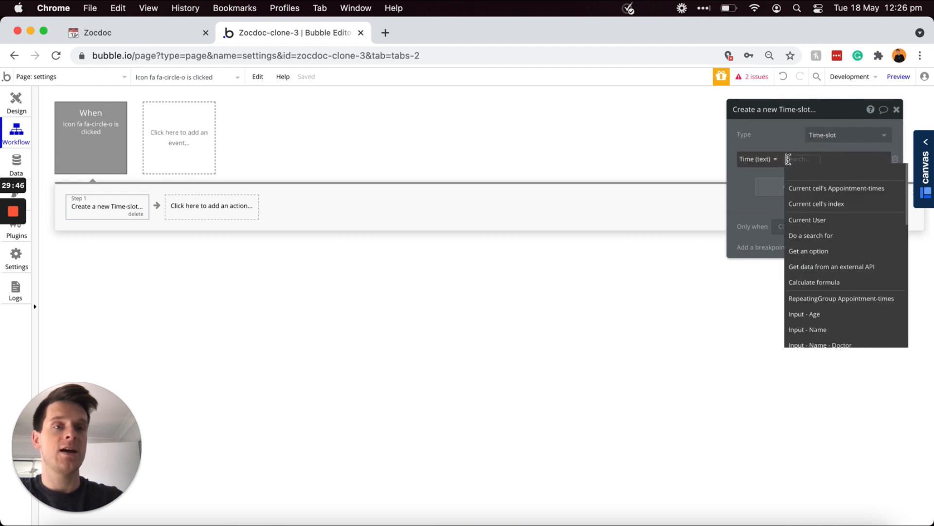
pyautogui.click(806, 194)
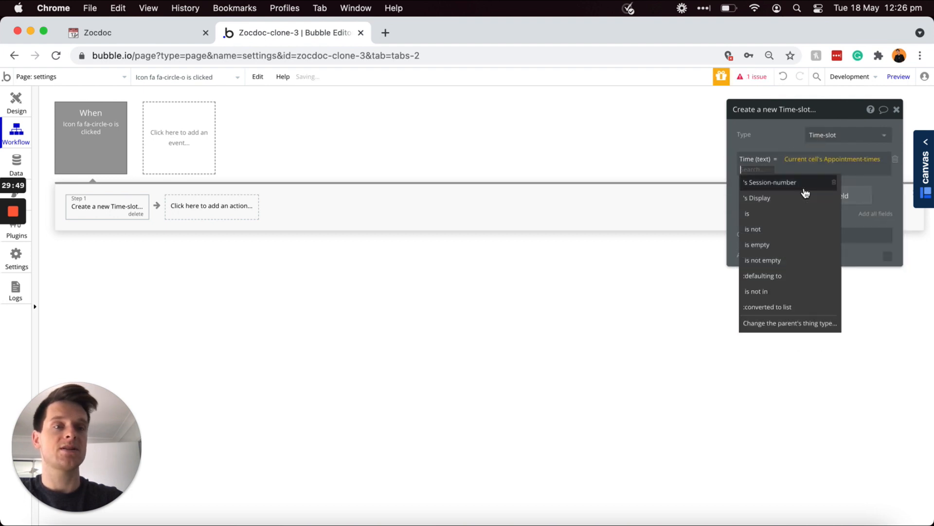
pyautogui.click(768, 199)
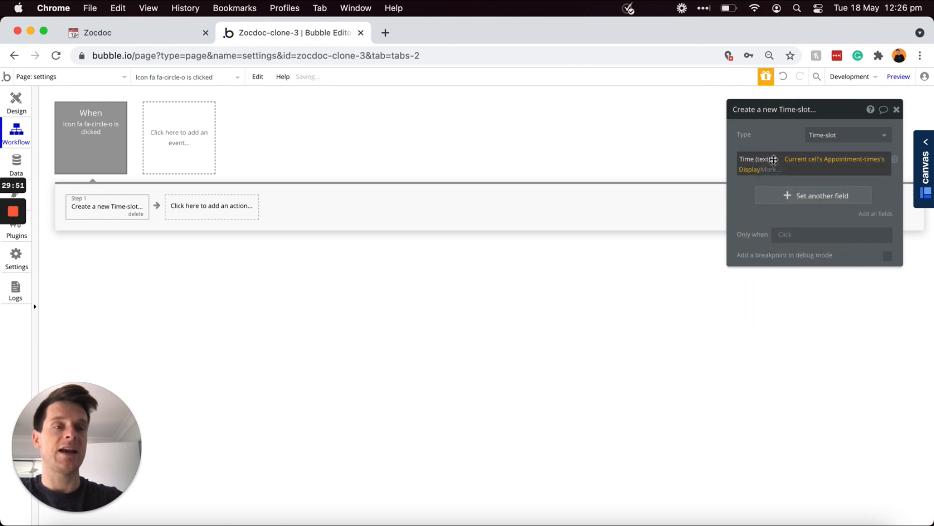
pyautogui.click(827, 161)
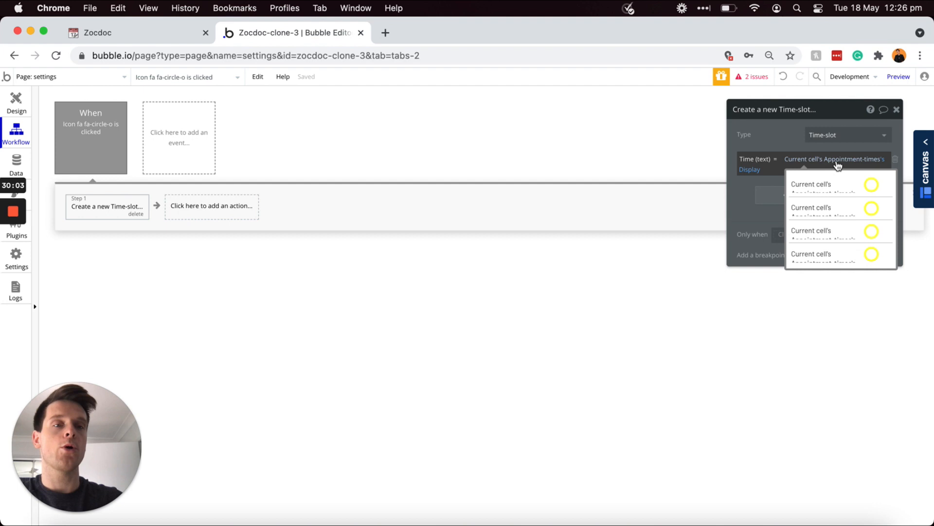
pyautogui.click(755, 182)
# Step: Set the Time-slot's Session-number to the current cell's Appointment-times's Session-number
pyautogui.click(782, 194)
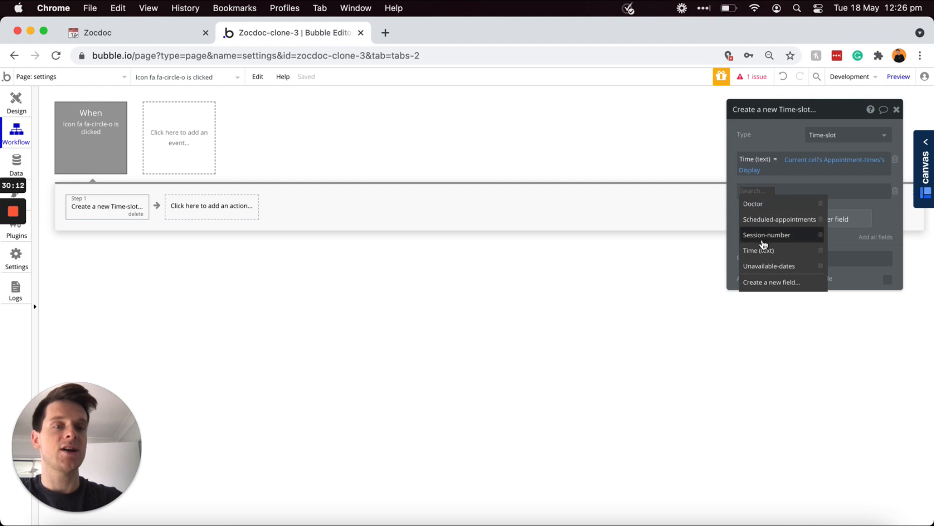
pyautogui.click(763, 236)
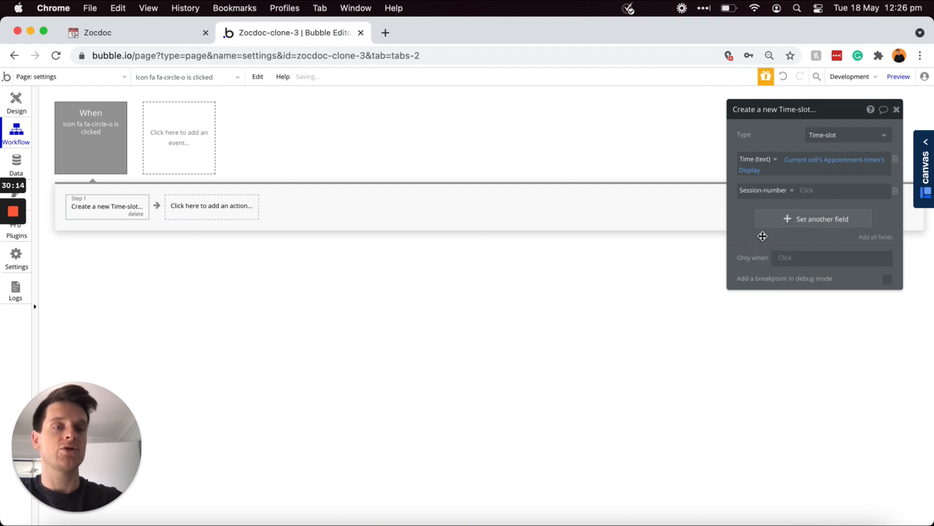
pyautogui.click(807, 190)
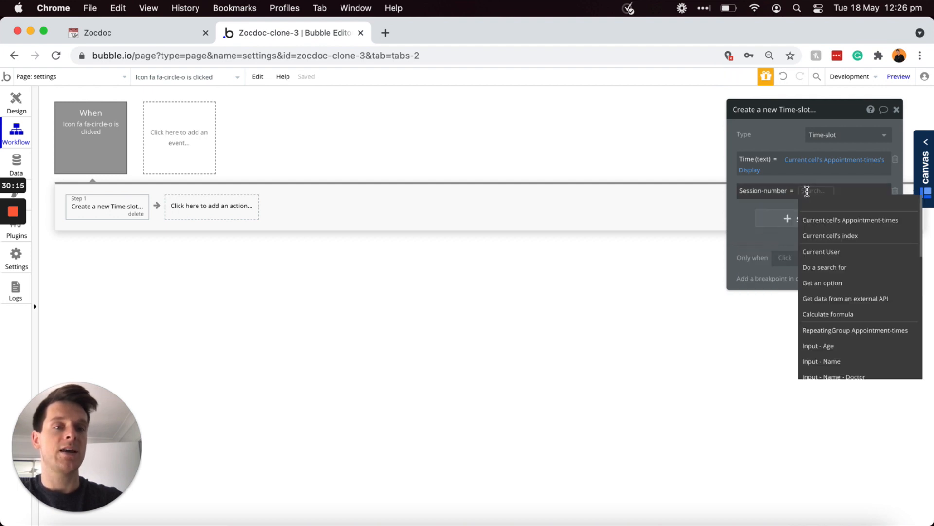
pyautogui.click(827, 223)
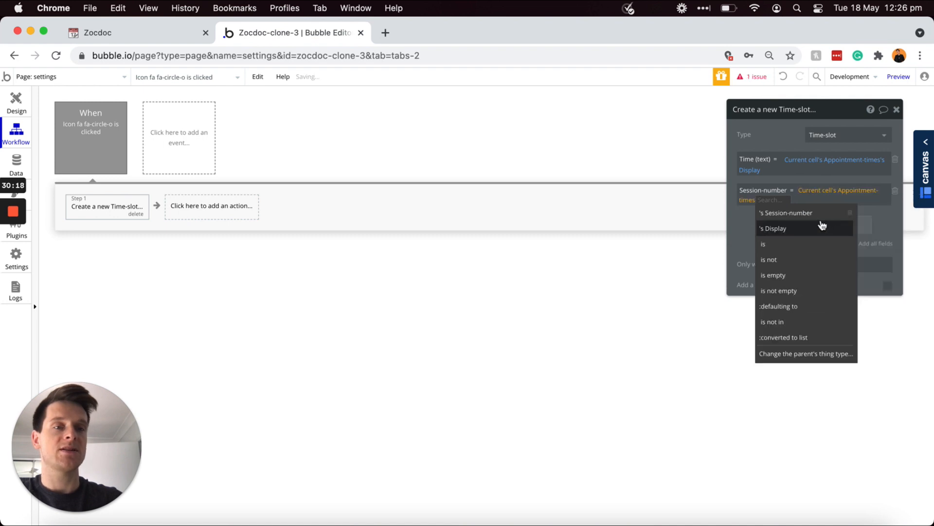
pyautogui.click(798, 214)
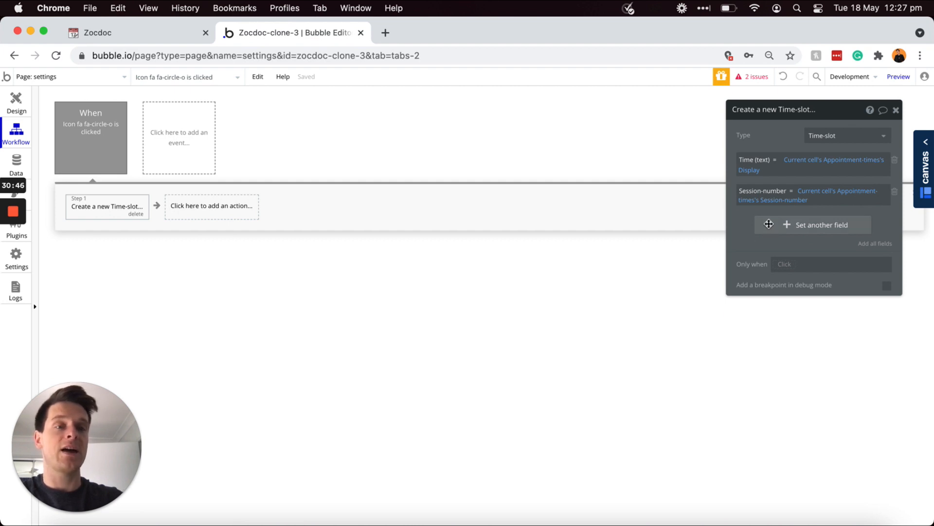
# Step: Set the Time-slot's Doctor field to Current User
pyautogui.click(769, 224)
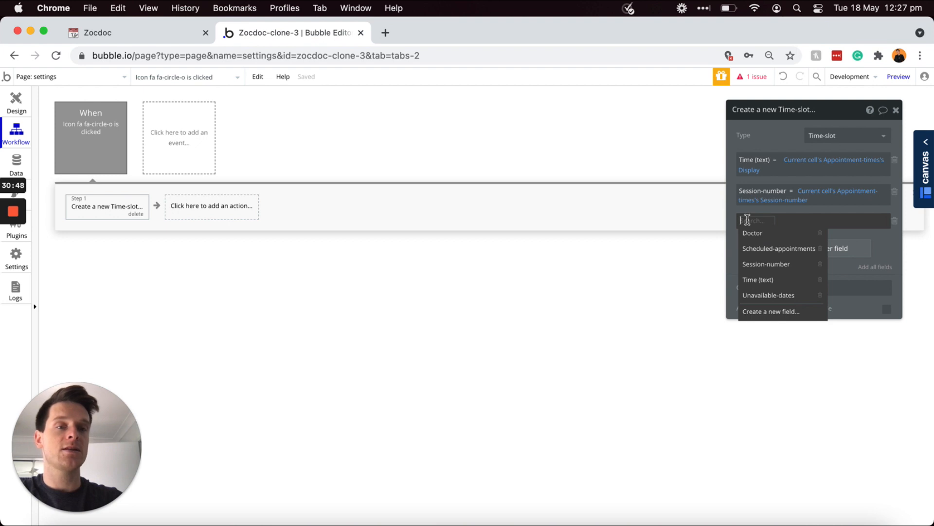
pyautogui.click(752, 233)
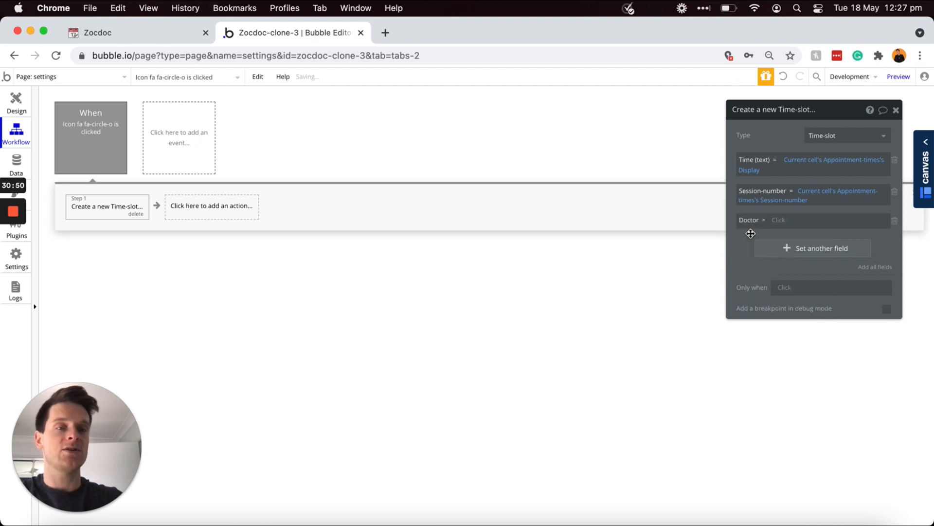
pyautogui.click(781, 225)
pyautogui.click(792, 285)
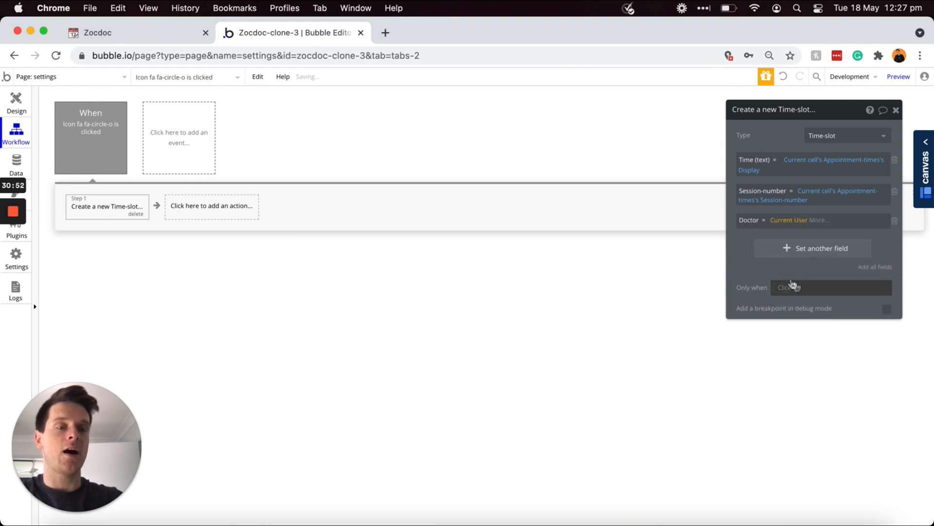
pyautogui.click(743, 238)
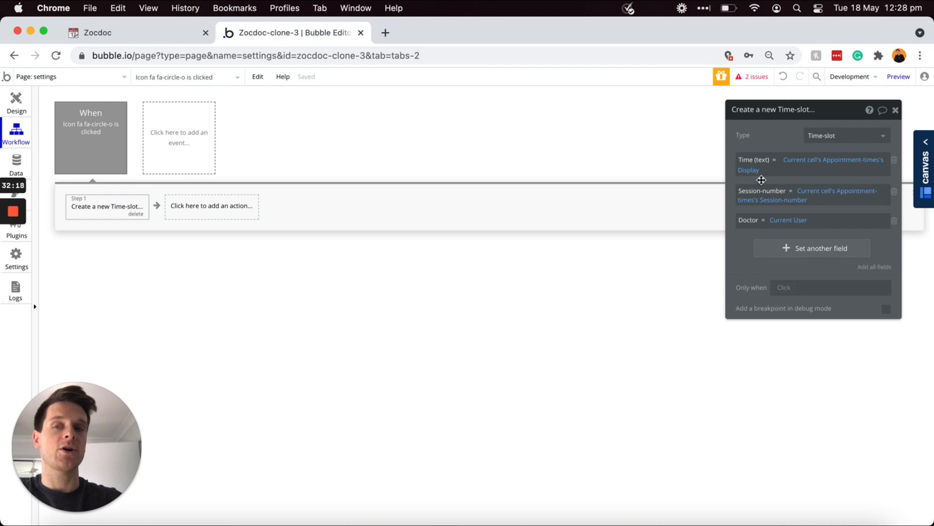
pyautogui.click(78, 130)
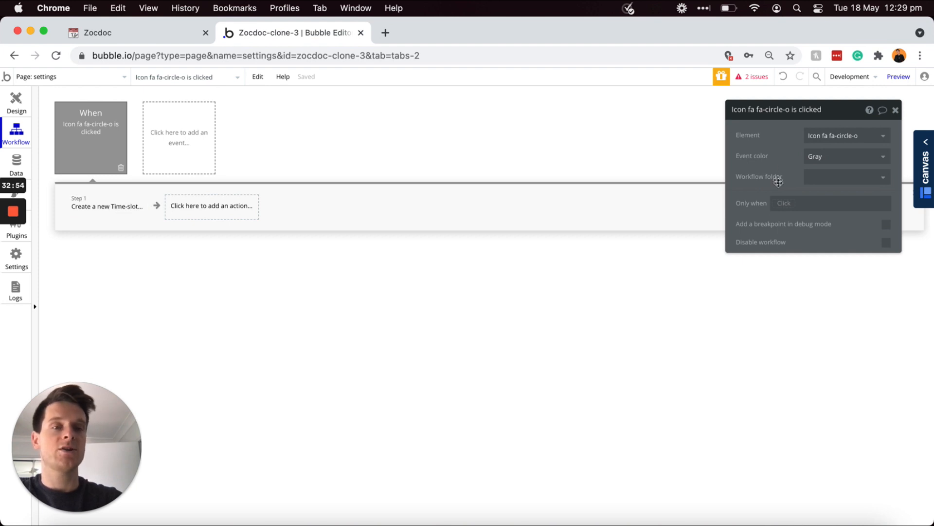
# Step: Start an Only-when condition searching Time-slots constrained by Doctor = Current User
pyautogui.click(779, 203)
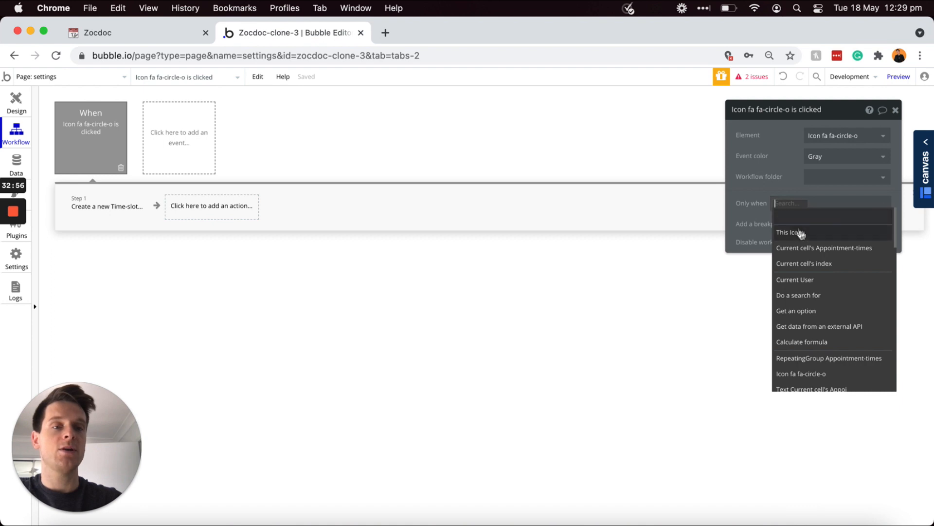
pyautogui.click(802, 298)
pyautogui.click(693, 138)
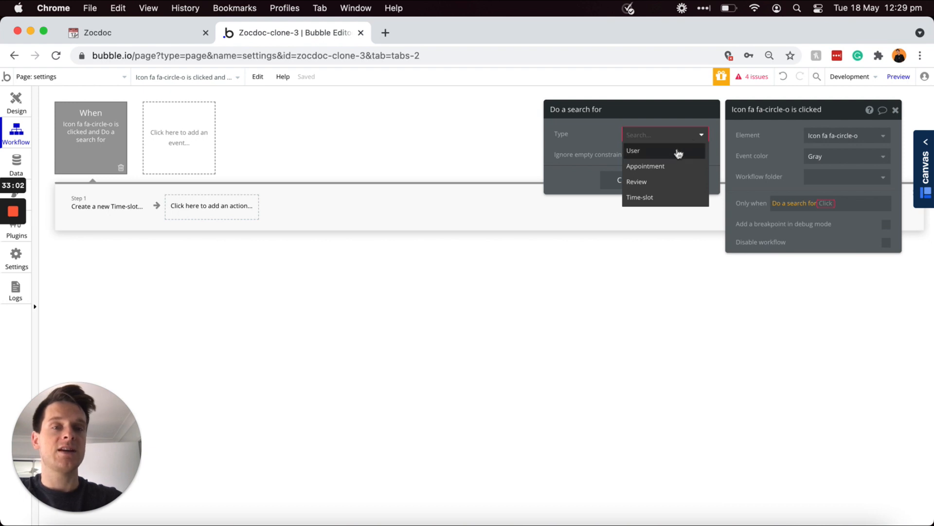
pyautogui.click(642, 197)
pyautogui.click(621, 166)
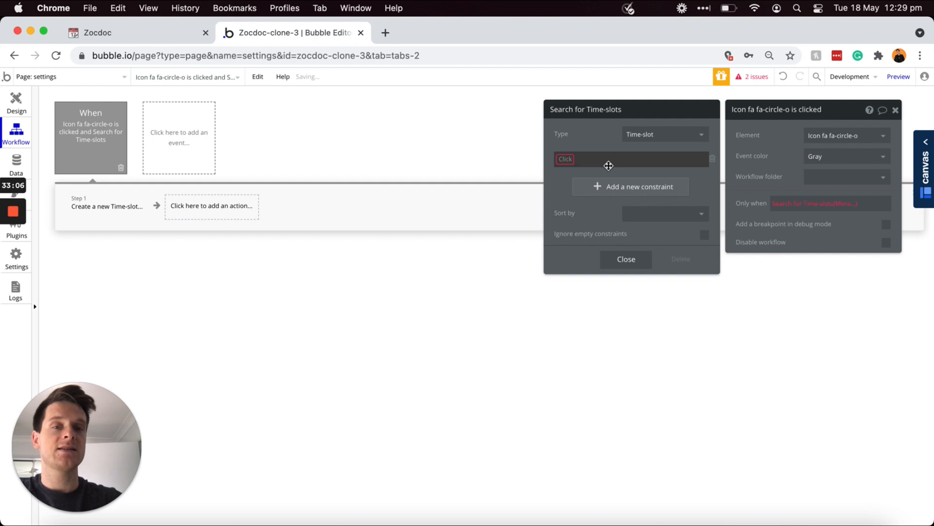
pyautogui.click(570, 159)
pyautogui.click(570, 171)
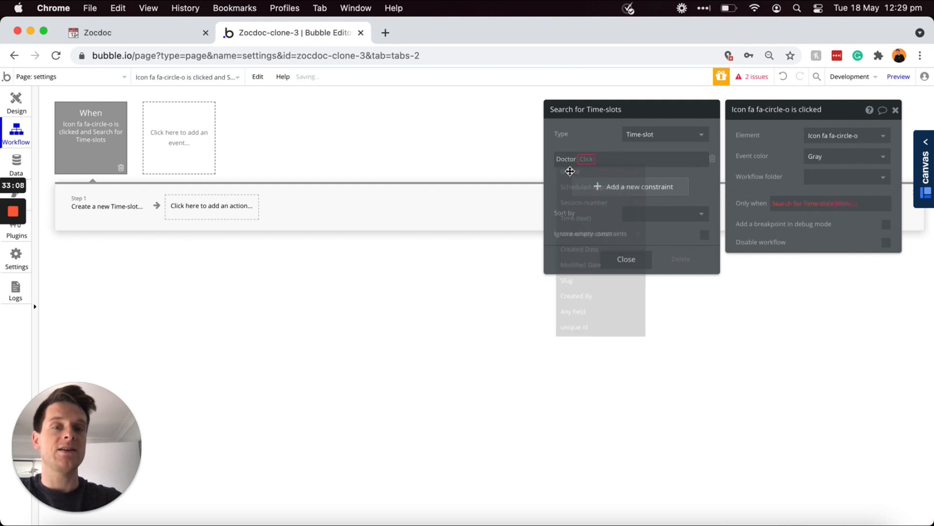
pyautogui.click(594, 158)
pyautogui.click(593, 158)
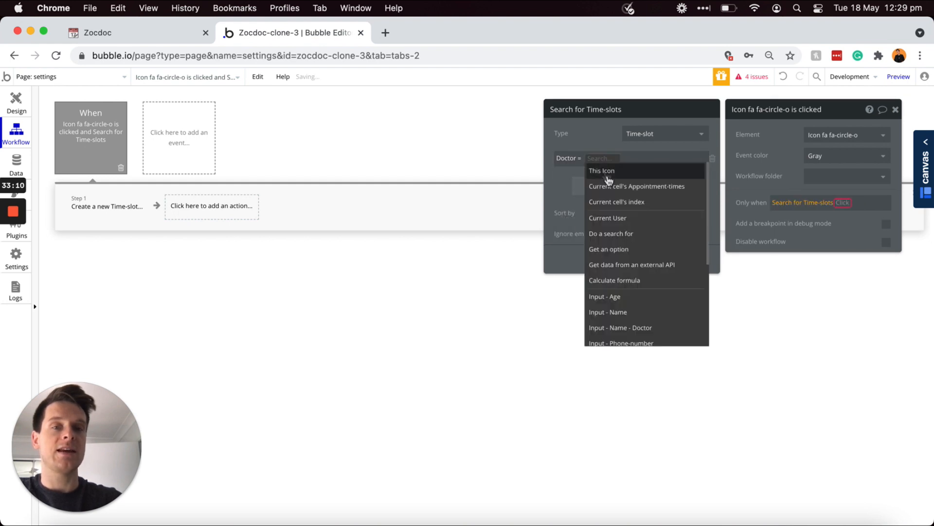
pyautogui.click(606, 215)
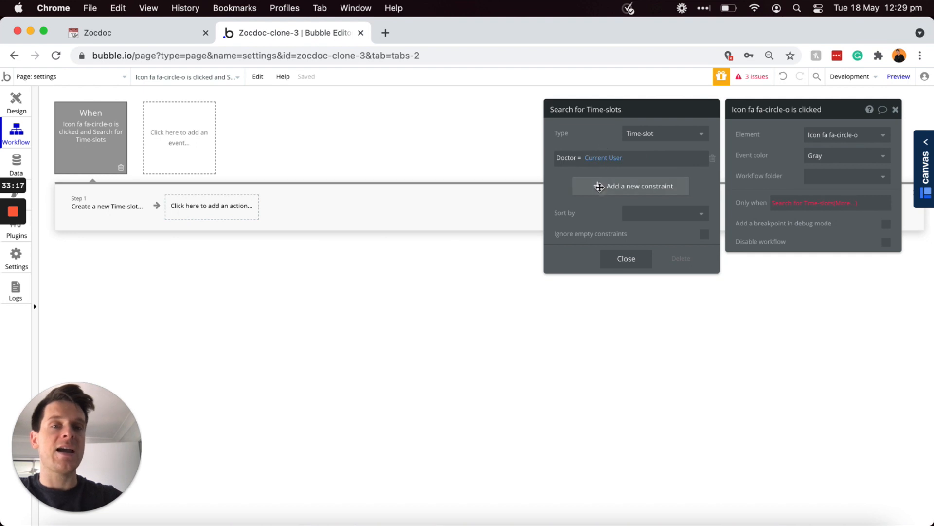
# Step: Add the constraint Time (text) = Current cell's Appointment-times's Display
pyautogui.click(602, 187)
pyautogui.click(563, 184)
pyautogui.write('time')
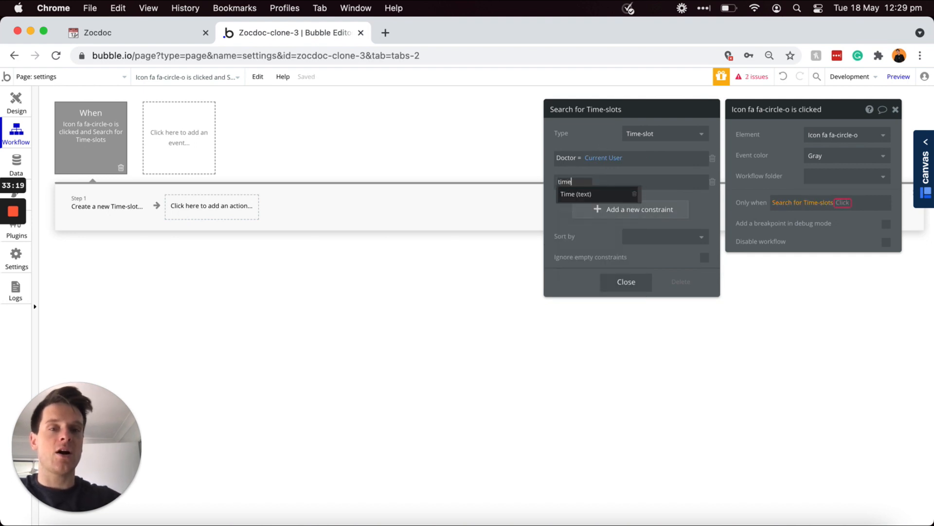
pyautogui.click(576, 193)
pyautogui.click(597, 189)
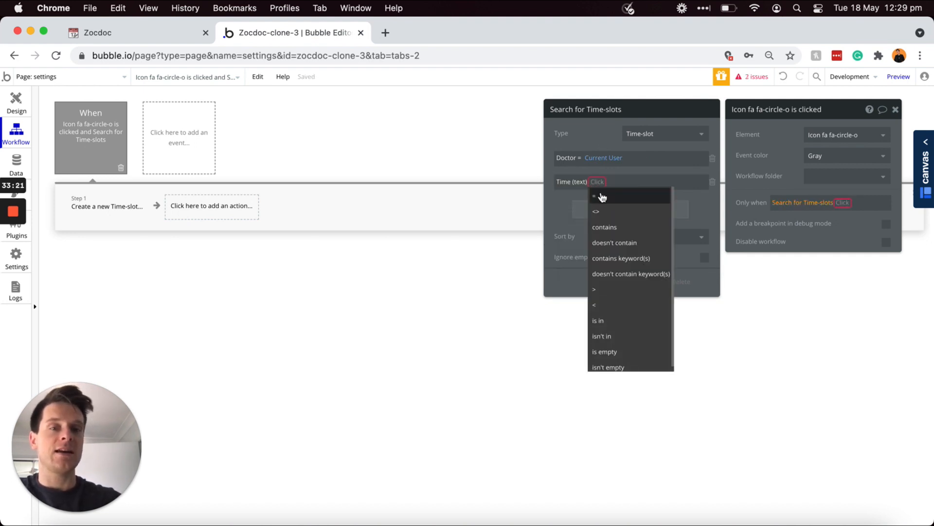
pyautogui.click(602, 195)
pyautogui.click(606, 183)
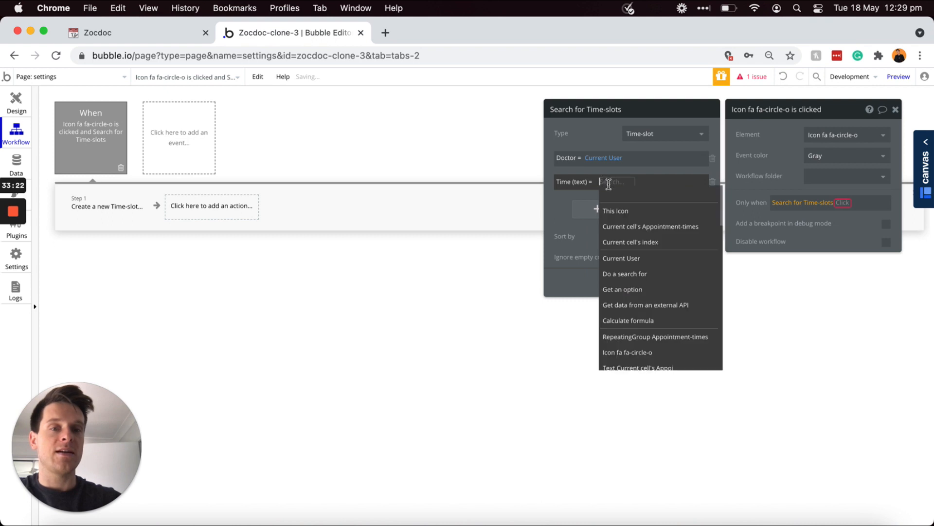
pyautogui.click(623, 227)
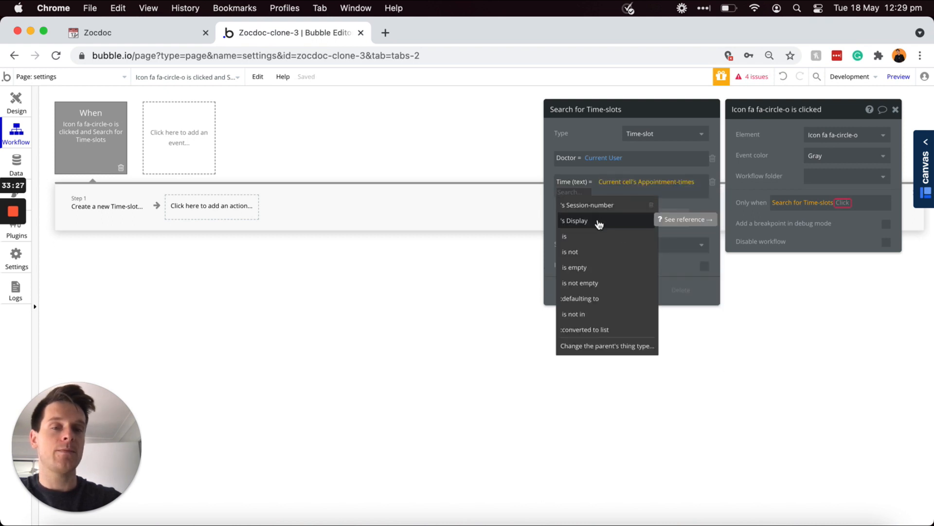
pyautogui.click(647, 221)
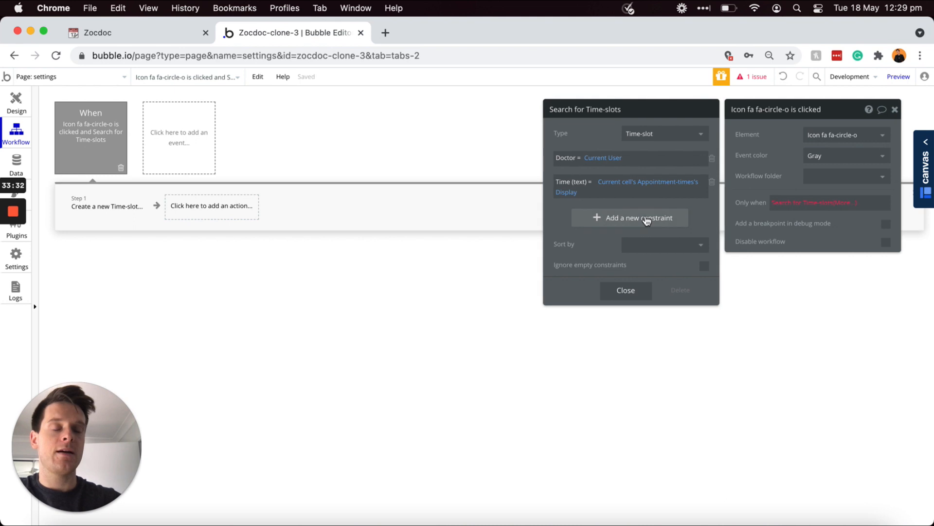
# Step: Add the constraint Session-number = Current cell's Appointment-times's Session-number
pyautogui.click(582, 216)
pyautogui.click(565, 214)
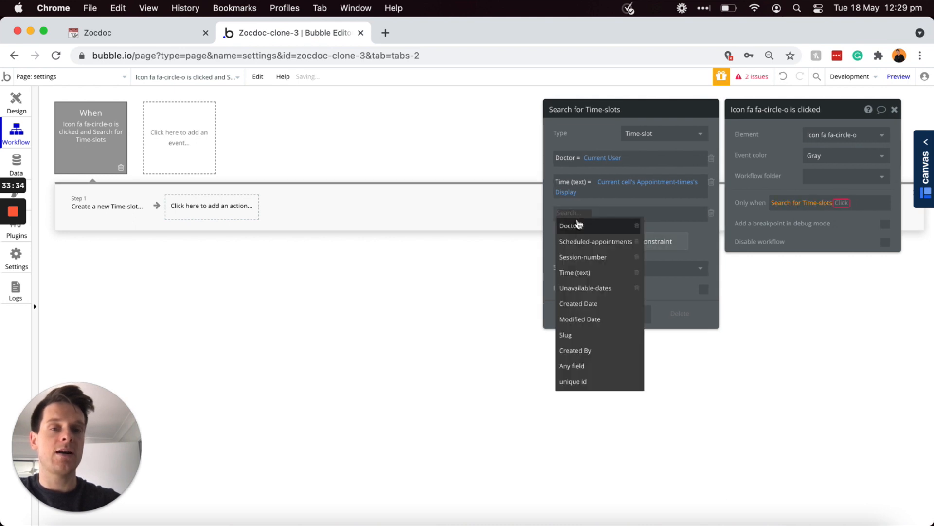
pyautogui.click(586, 259)
pyautogui.click(615, 216)
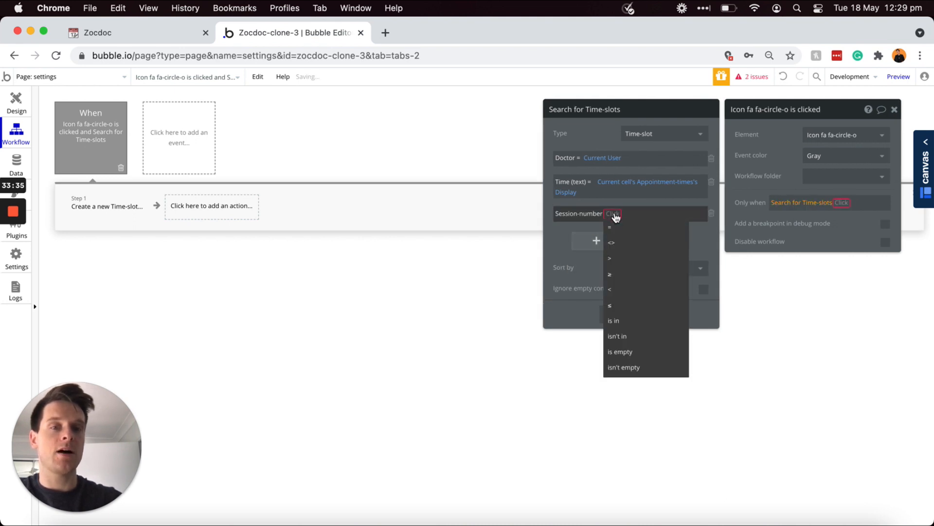
pyautogui.click(625, 232)
pyautogui.click(621, 214)
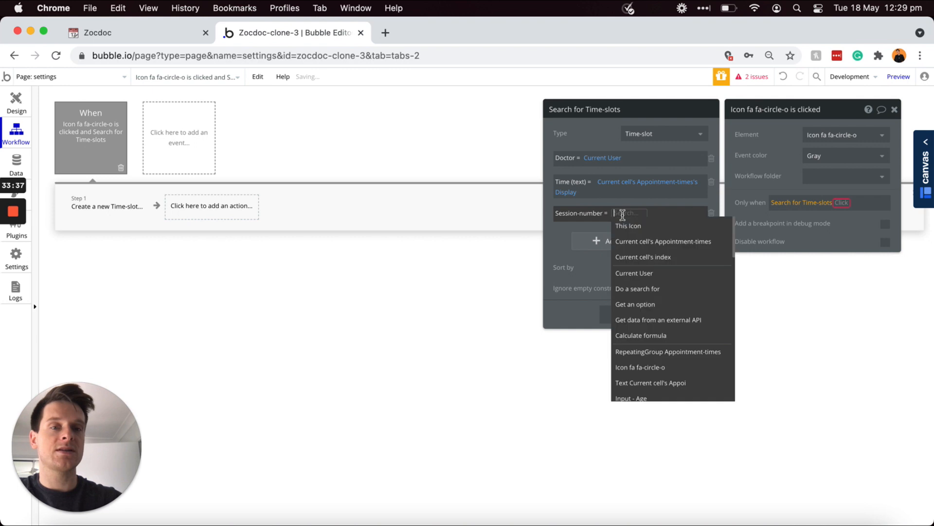
pyautogui.click(646, 241)
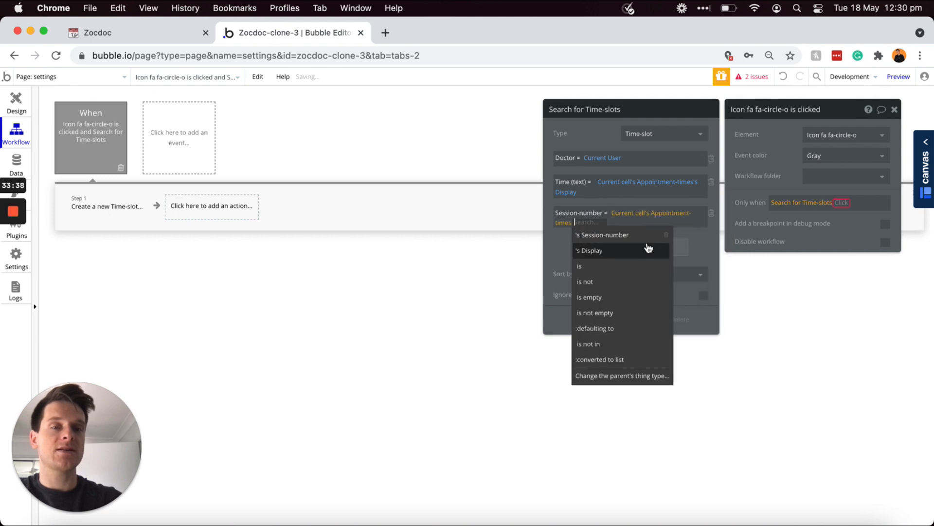
pyautogui.click(608, 236)
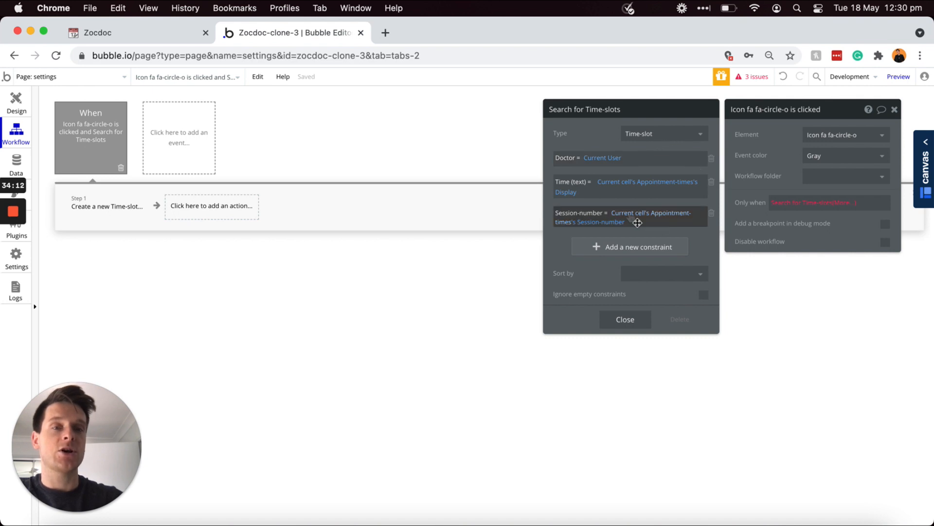
pyautogui.click(841, 202)
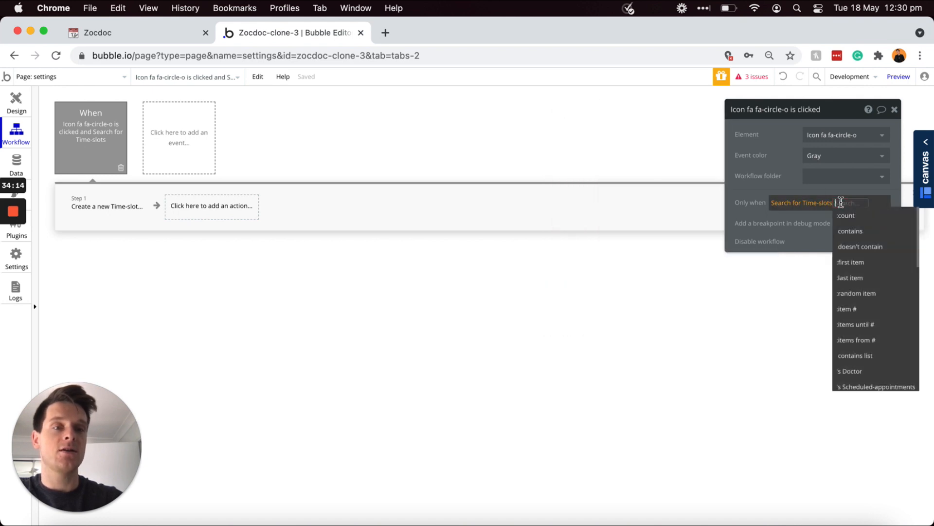
# Step: Finish the condition as Search for Time-slots:count is 0
pyautogui.click(848, 220)
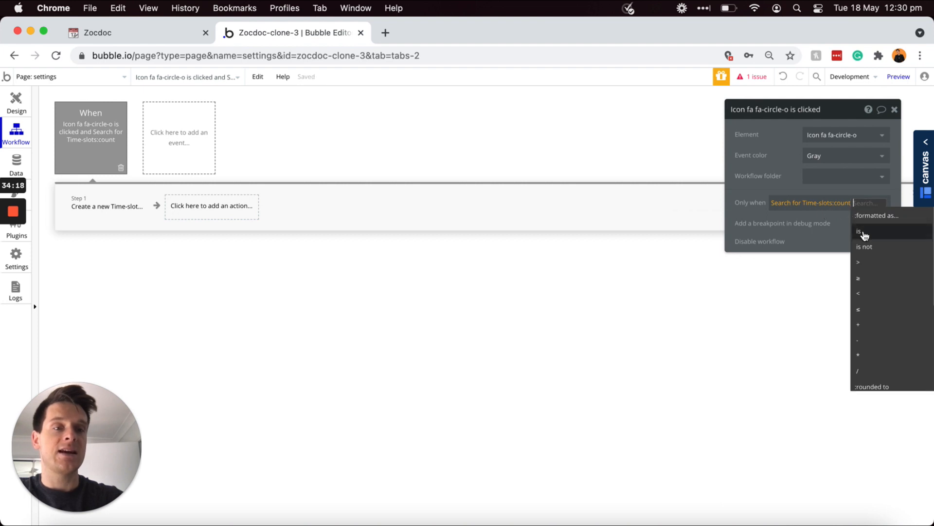
pyautogui.click(865, 236)
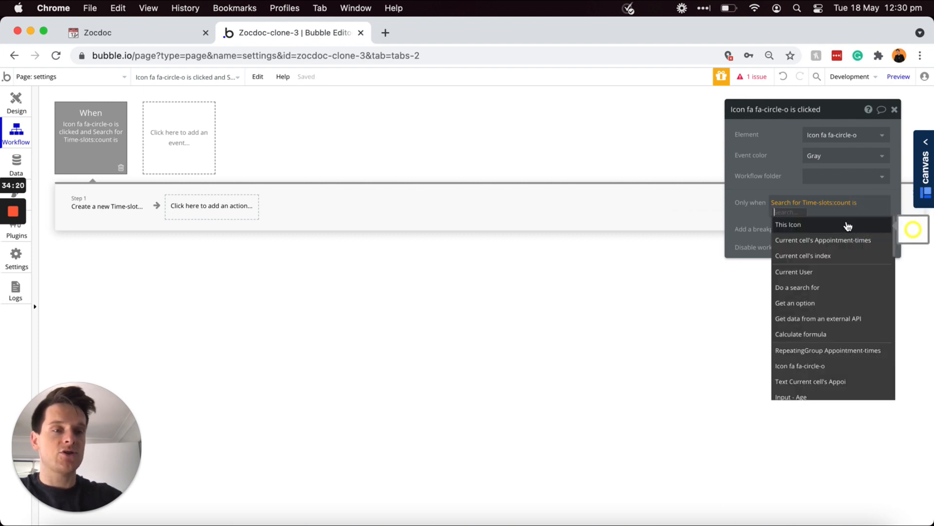
pyautogui.write('0')
pyautogui.click(752, 214)
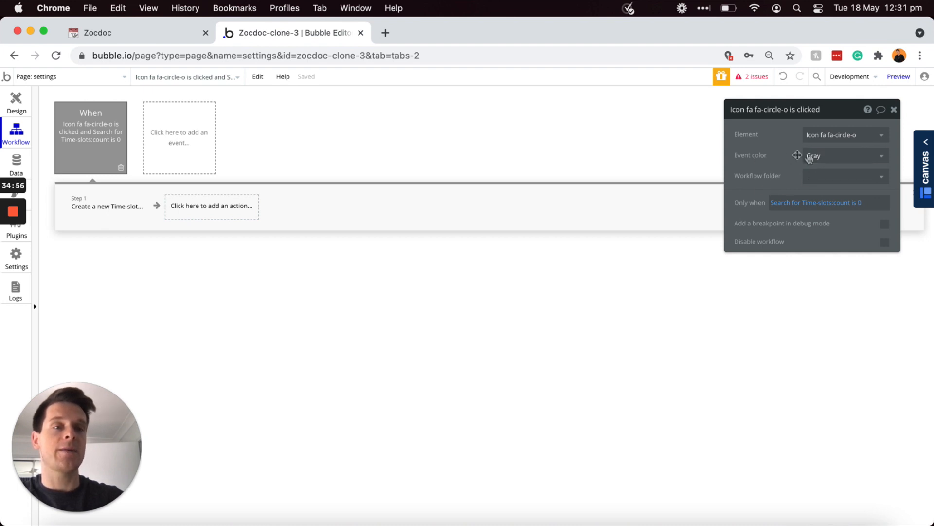
# Step: Set the event colour to Green
pyautogui.click(817, 156)
pyautogui.click(823, 235)
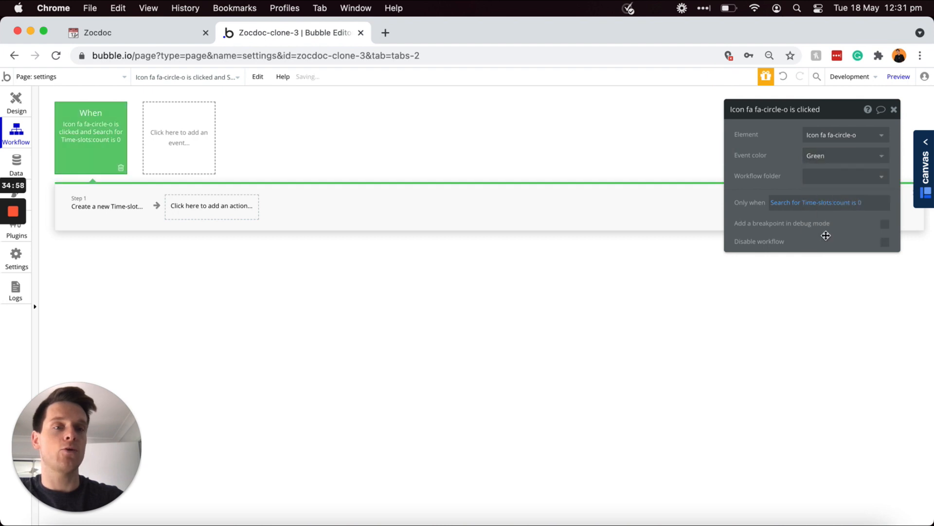
pyautogui.moveTo(92, 118)
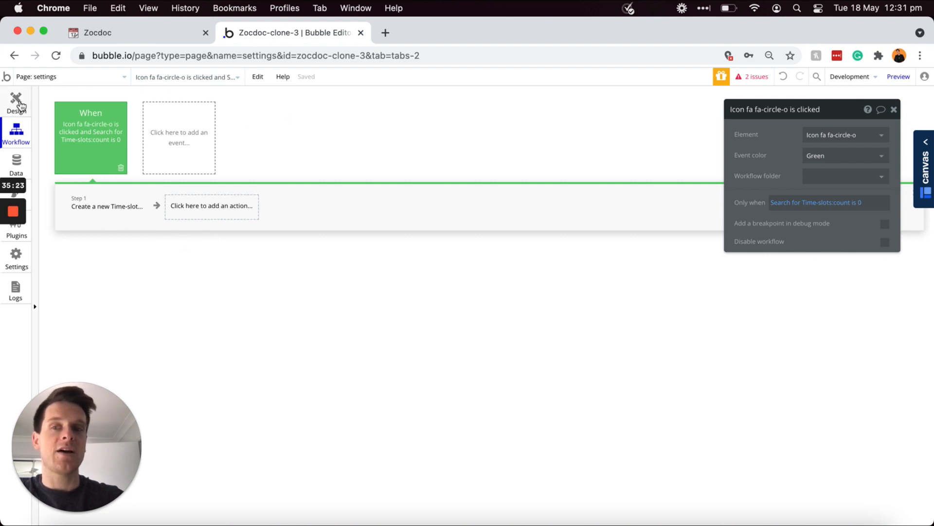
# Step: Check the page design, then go back to Workflow and begin adding a new element event
pyautogui.click(19, 104)
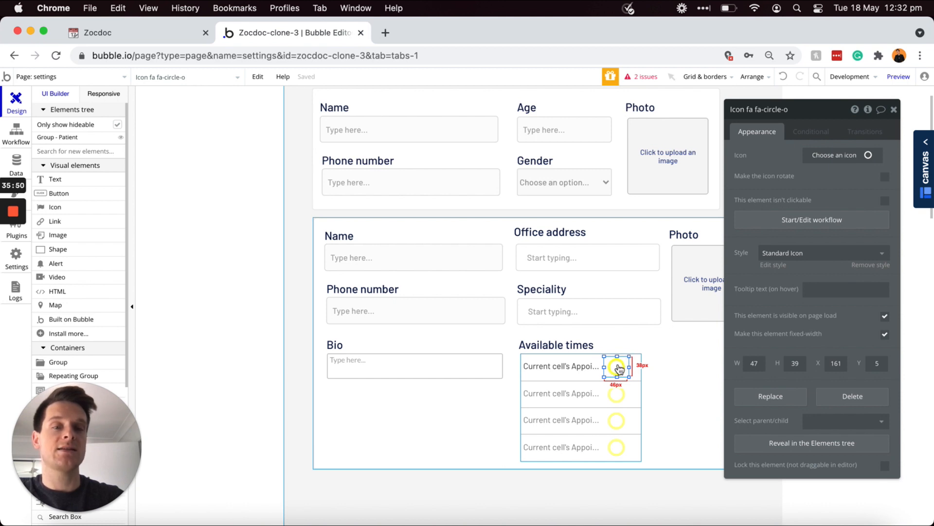
pyautogui.click(14, 142)
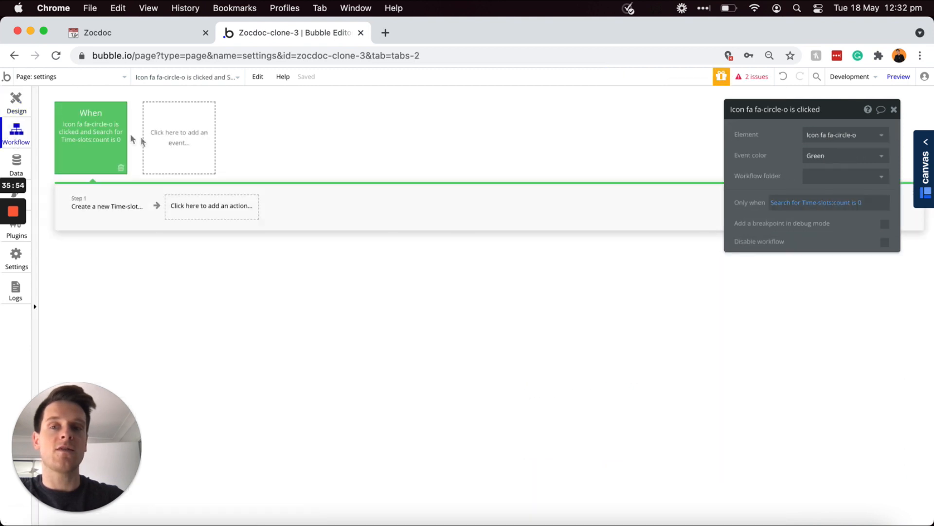
pyautogui.click(181, 141)
pyautogui.moveTo(179, 218)
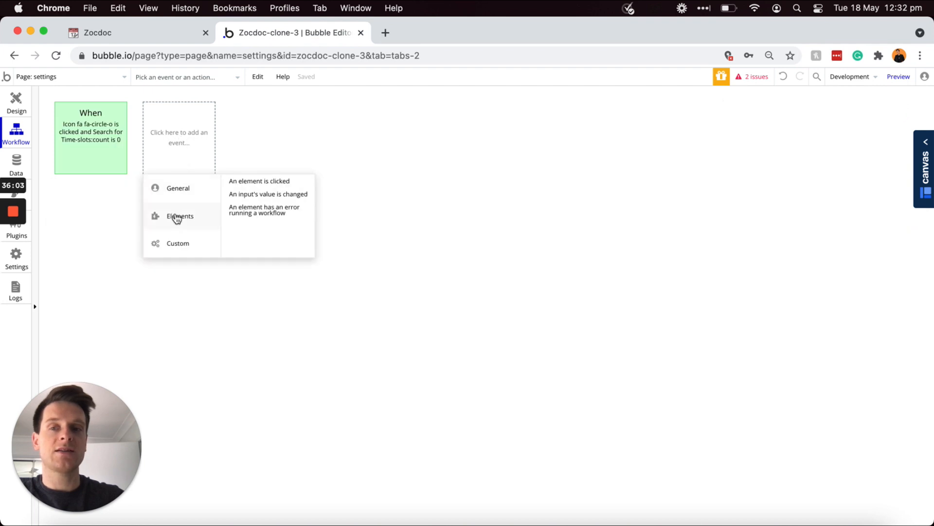
# Step: Create an 'An element is clicked' event for Icon fa fa-circle-o with a Delete thing step
pyautogui.click(258, 181)
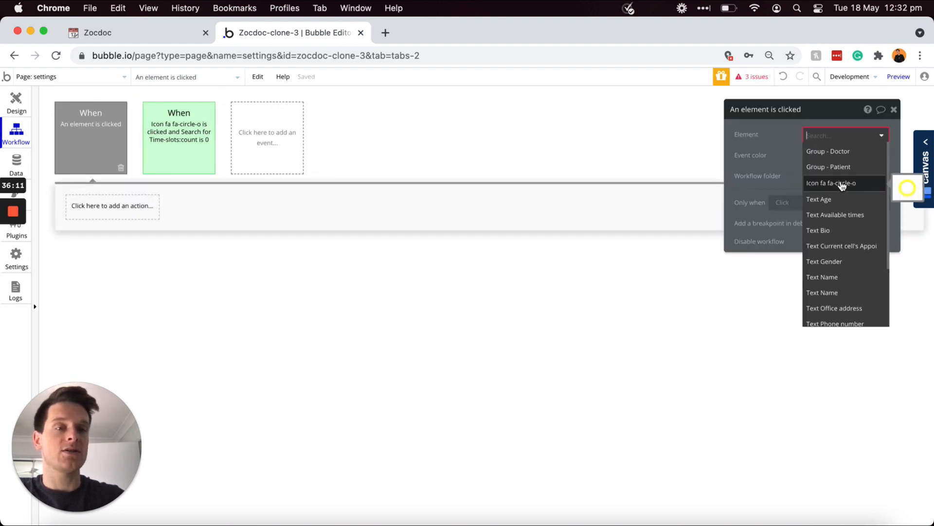
pyautogui.click(841, 185)
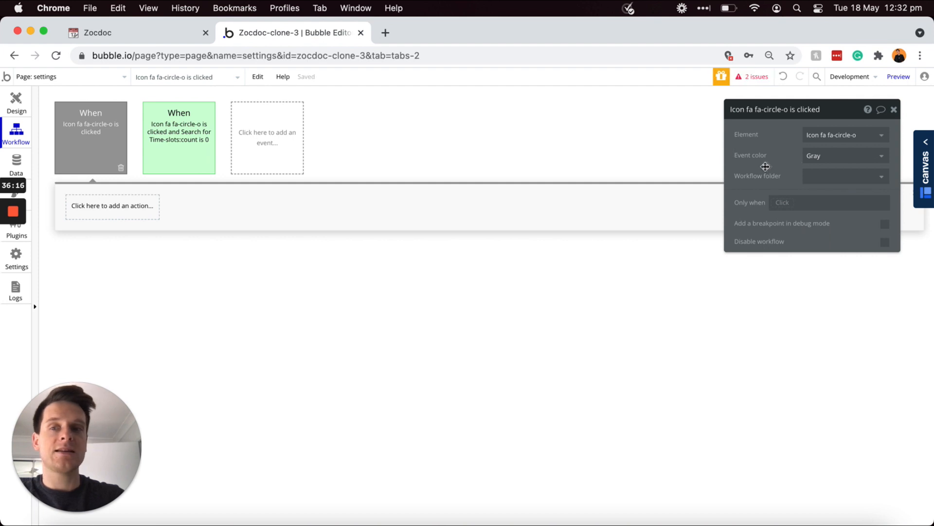
pyautogui.click(116, 214)
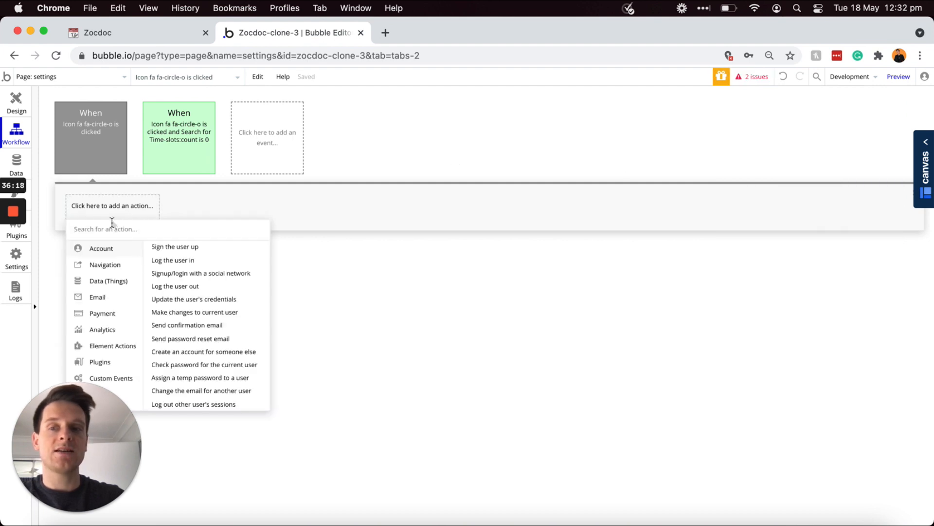
pyautogui.moveTo(108, 269)
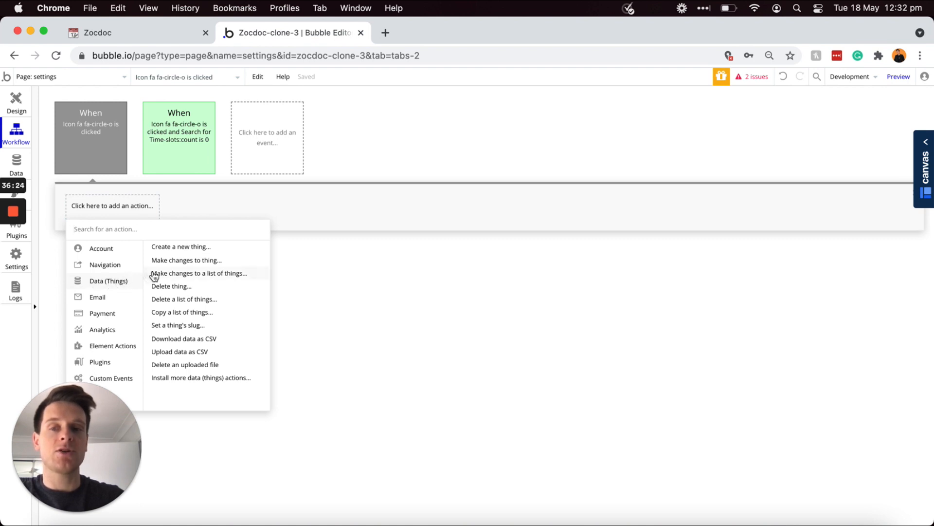
pyautogui.click(179, 287)
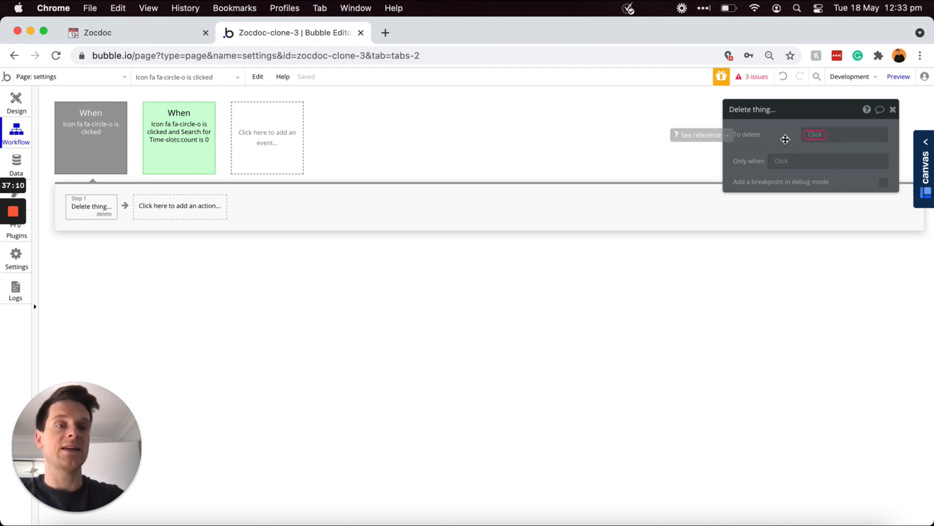
# Step: Set the thing to delete to a Search for Time-slots with Doctor = Current User
pyautogui.click(815, 135)
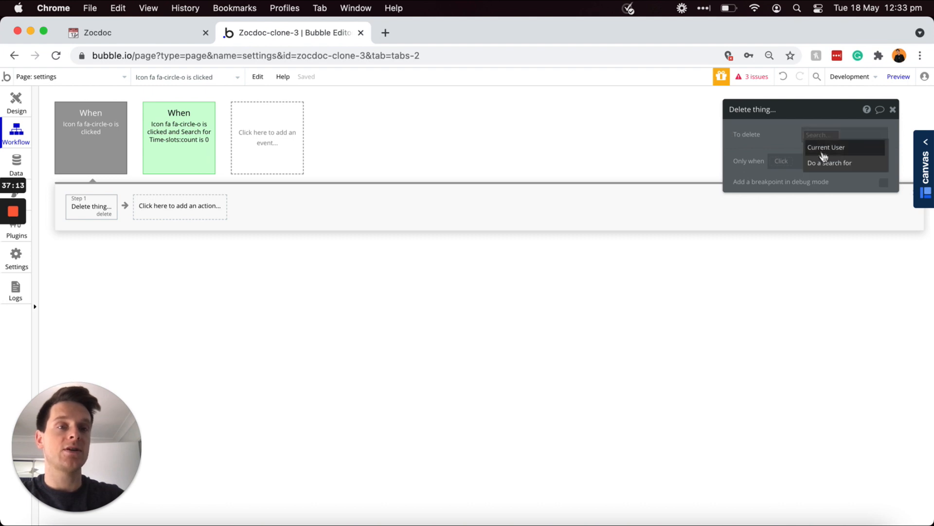
pyautogui.click(824, 167)
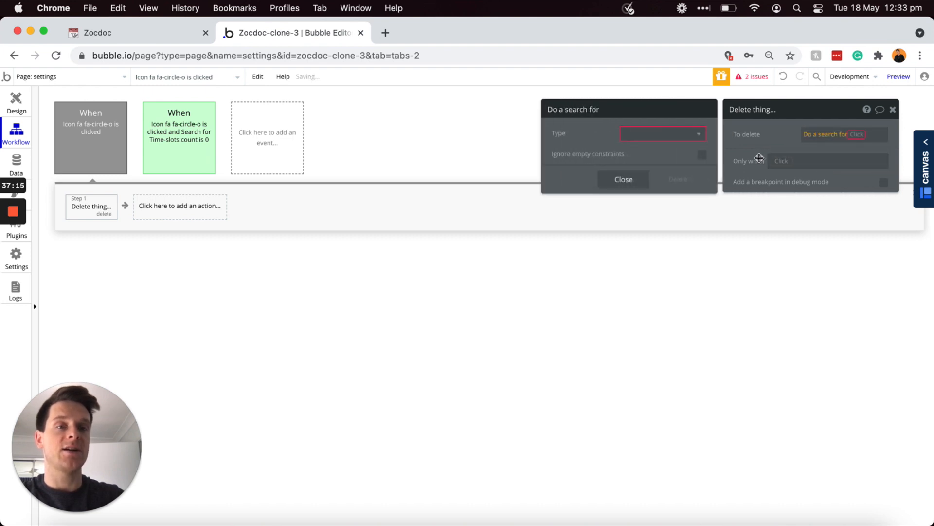
pyautogui.click(699, 135)
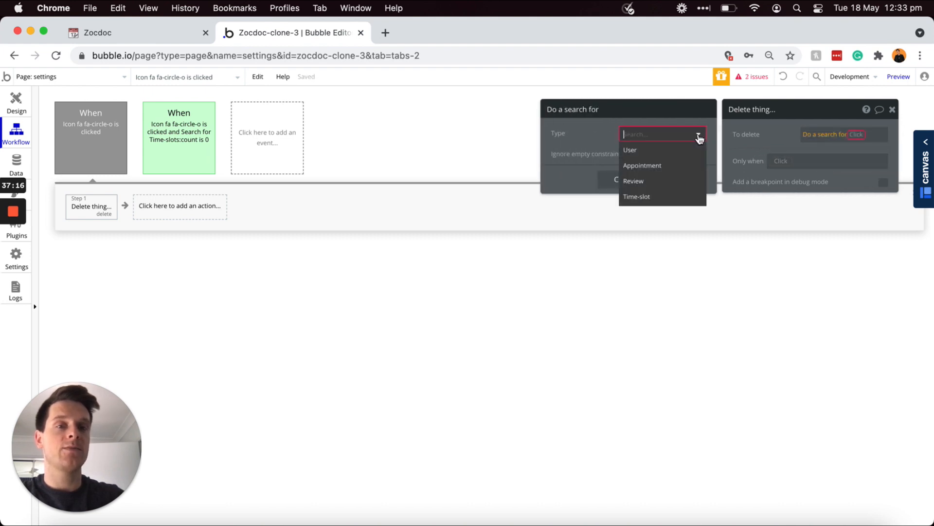
pyautogui.click(649, 199)
pyautogui.click(605, 162)
pyautogui.click(565, 159)
pyautogui.click(566, 171)
pyautogui.click(590, 159)
pyautogui.click(593, 158)
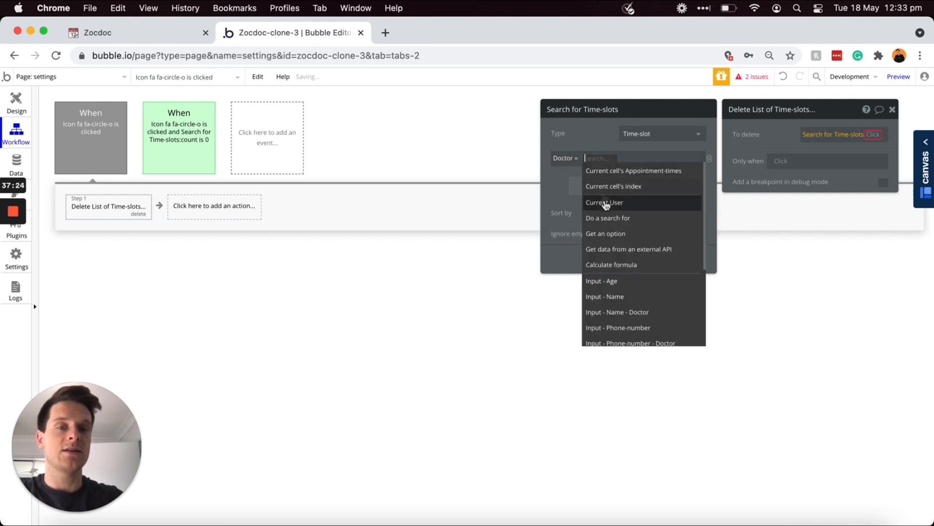
# Step: Add a Time (text) = cell's appointment time Display constraint to the search
pyautogui.click(606, 208)
pyautogui.click(586, 187)
pyautogui.click(563, 182)
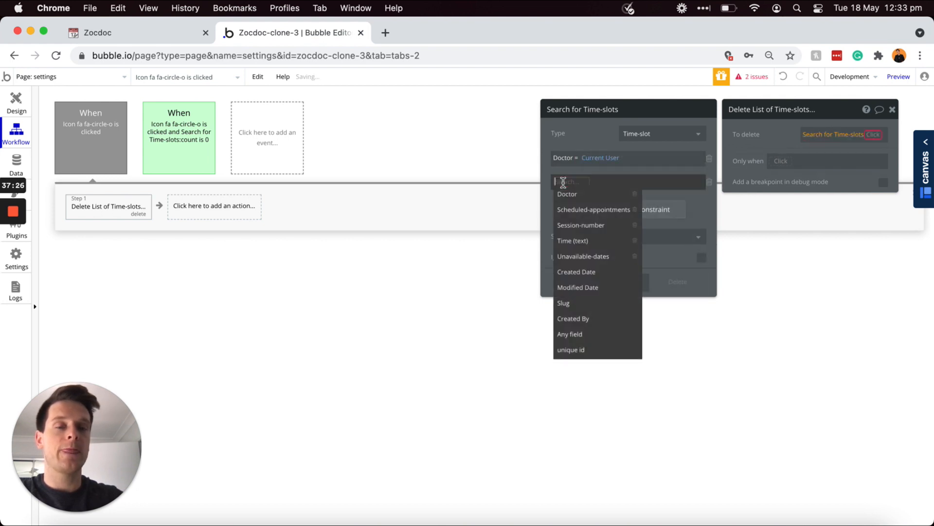
pyautogui.click(573, 240)
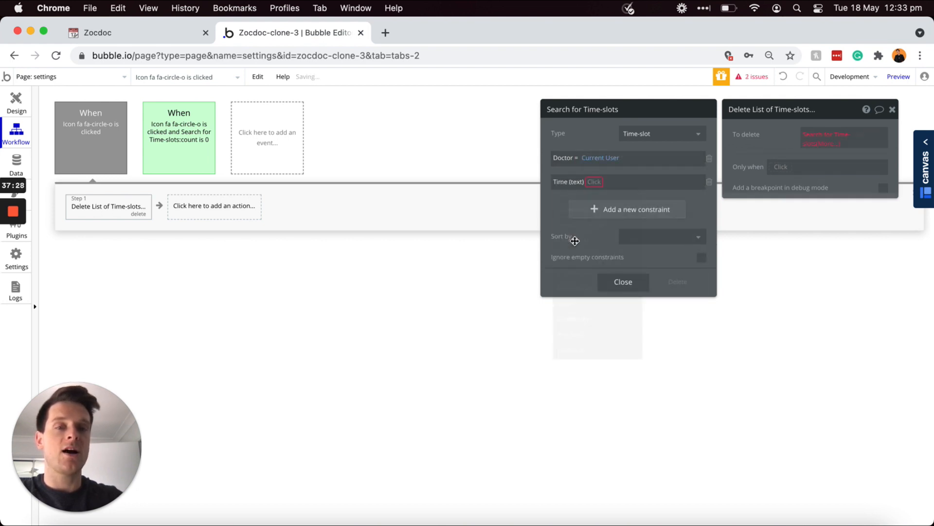
pyautogui.click(600, 185)
pyautogui.click(602, 189)
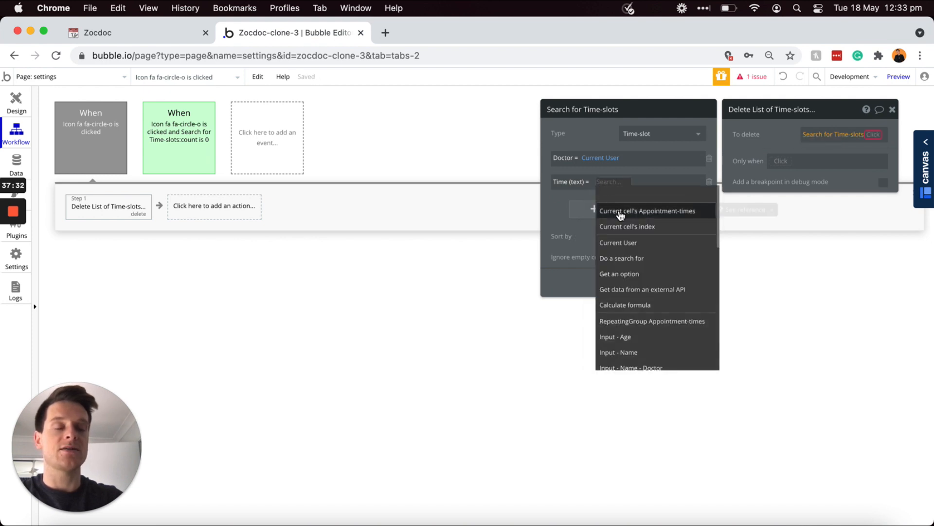
pyautogui.click(621, 213)
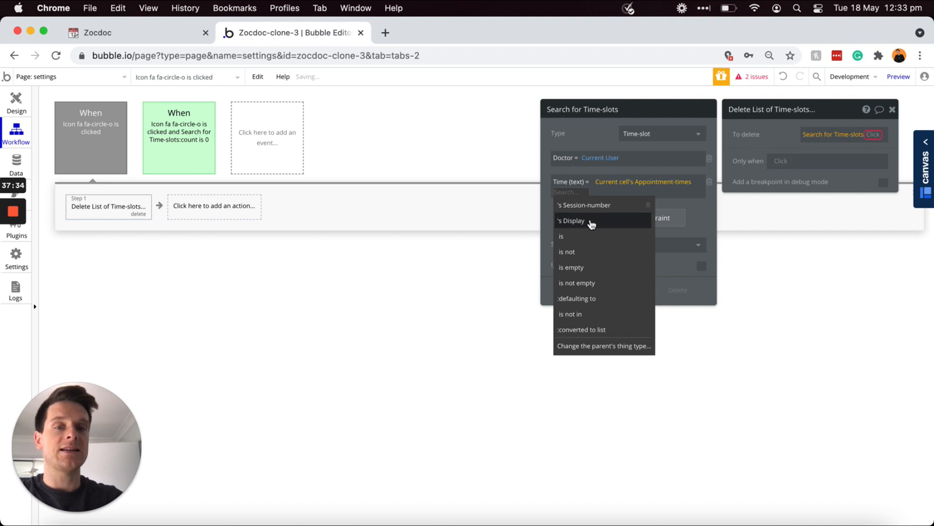
pyautogui.click(591, 222)
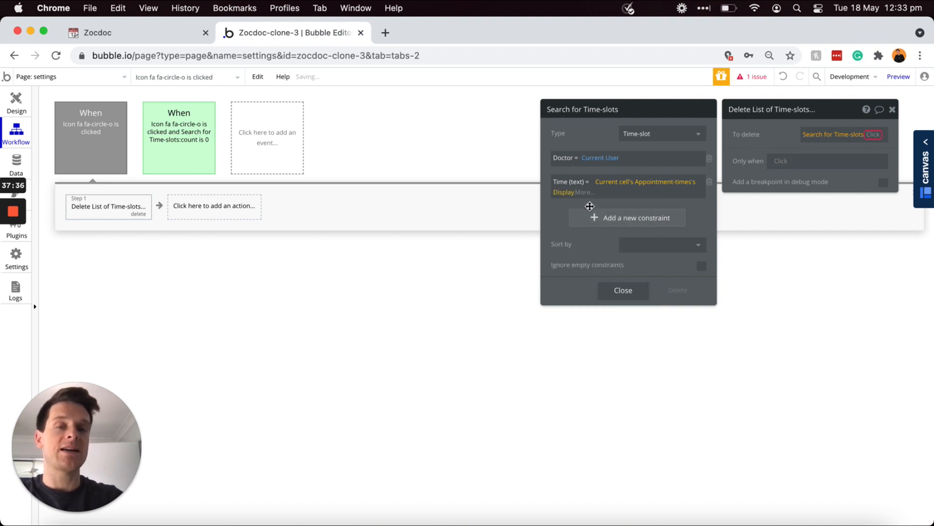
# Step: Add a Session-number = cell's appointment time Session-number constraint to the search
pyautogui.click(591, 219)
pyautogui.click(563, 215)
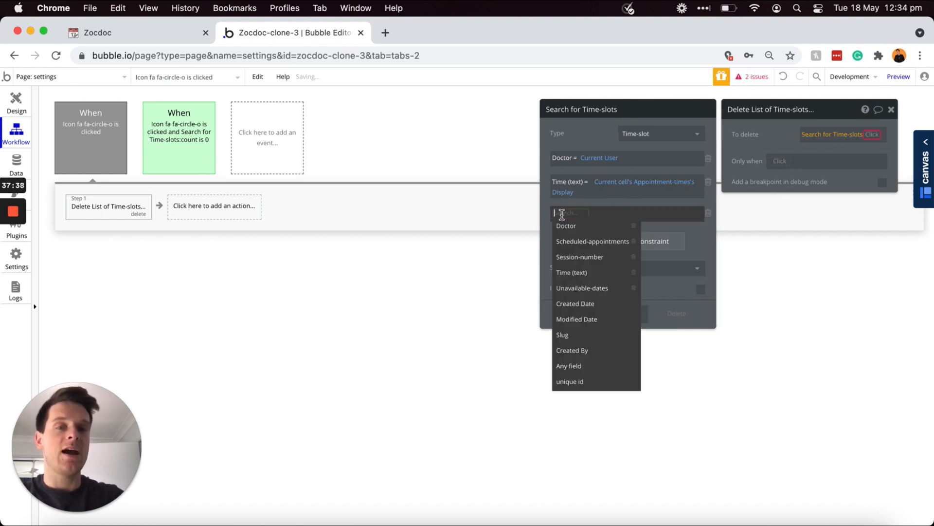
pyautogui.click(581, 257)
pyautogui.click(610, 214)
pyautogui.click(616, 229)
pyautogui.click(617, 214)
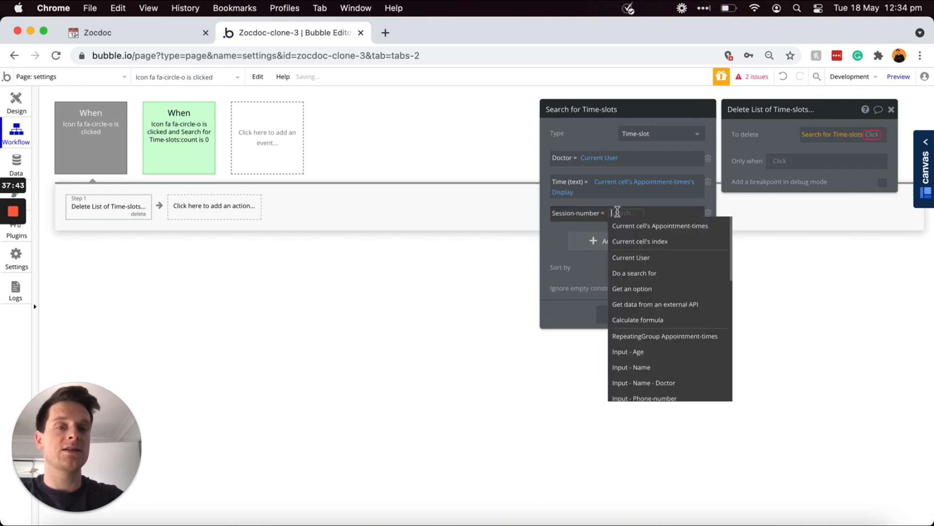
pyautogui.click(639, 227)
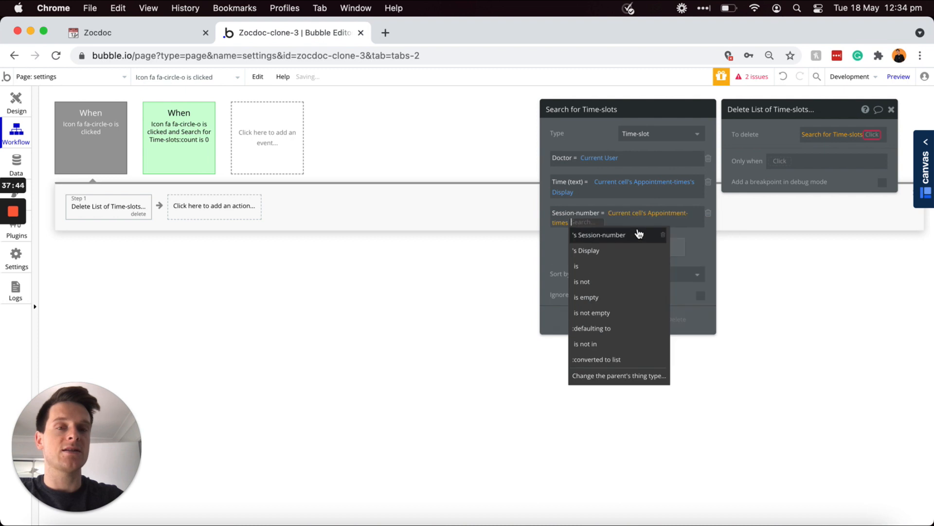
pyautogui.click(614, 236)
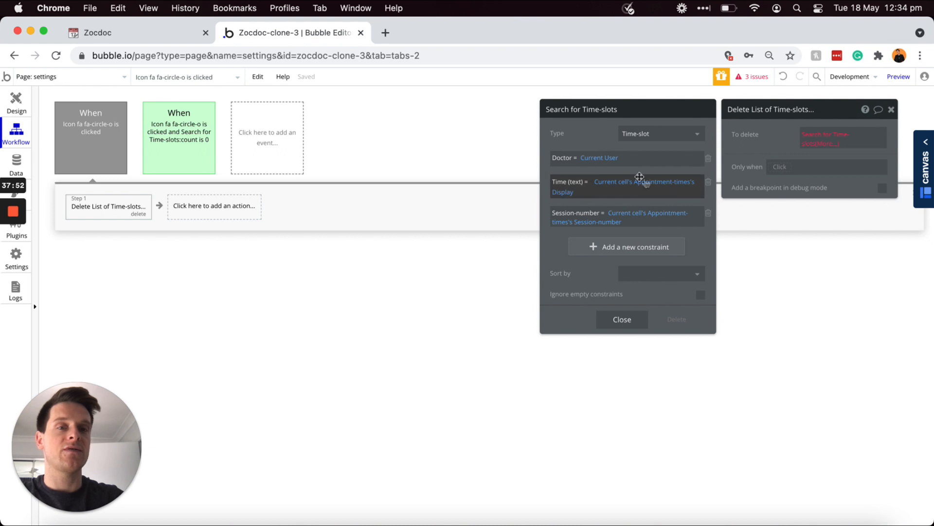
# Step: Delete only item #1 of the Time-slots search results
pyautogui.click(826, 144)
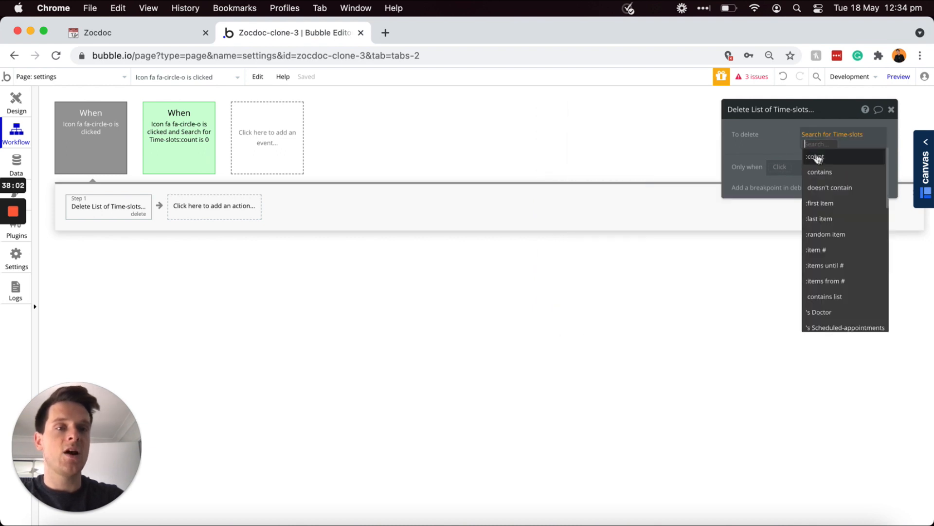
pyautogui.click(826, 250)
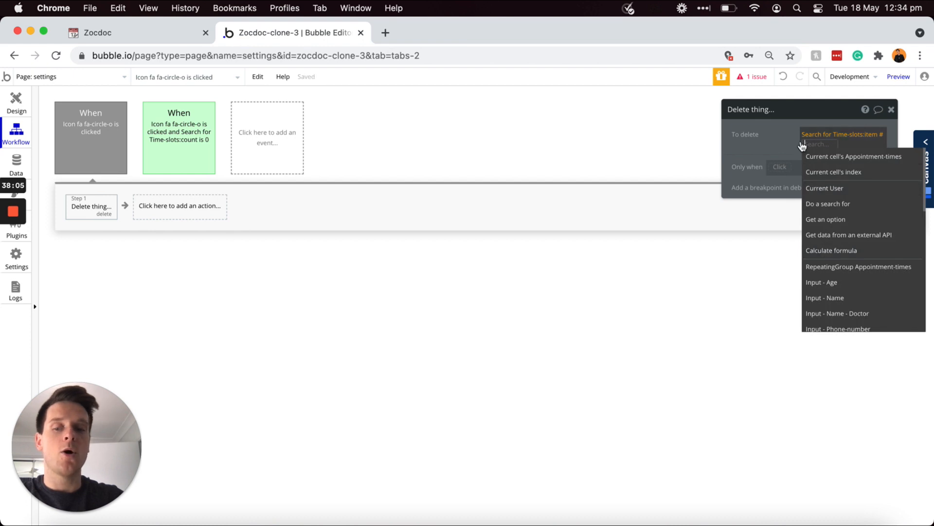
pyautogui.write('1')
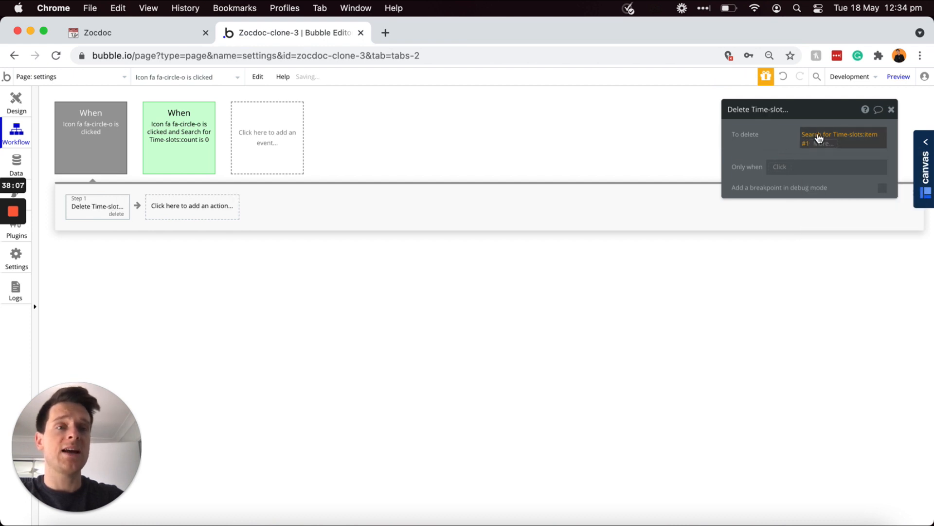
pyautogui.click(819, 136)
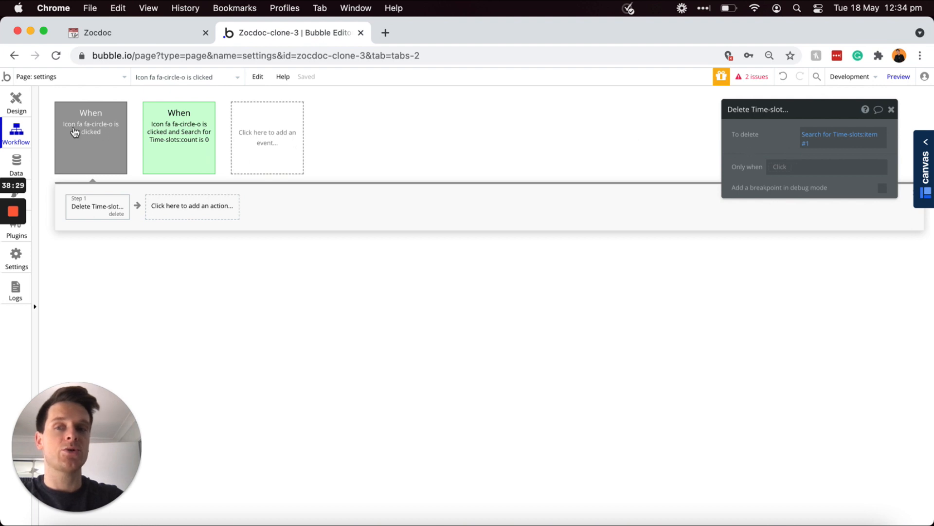
pyautogui.click(88, 145)
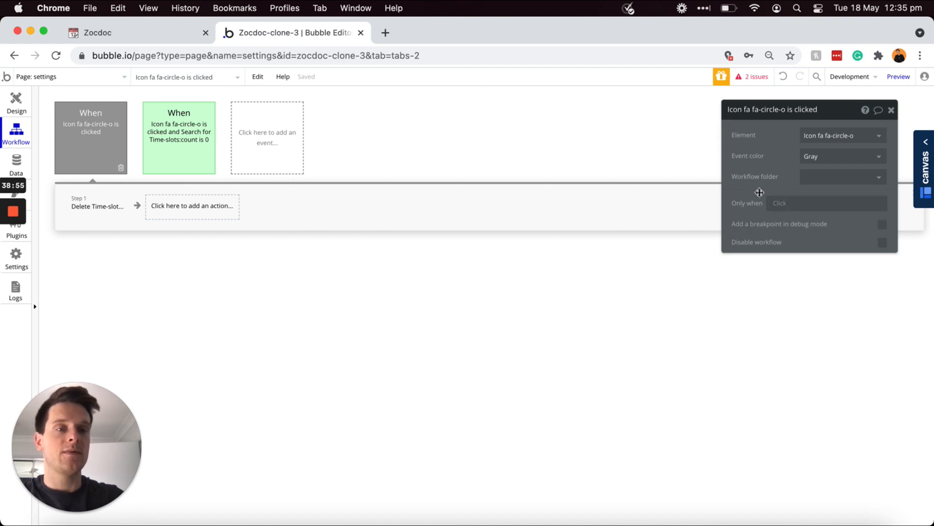
# Step: Give the event an Only when condition searching Time-slots with Doctor = Current User
pyautogui.click(776, 203)
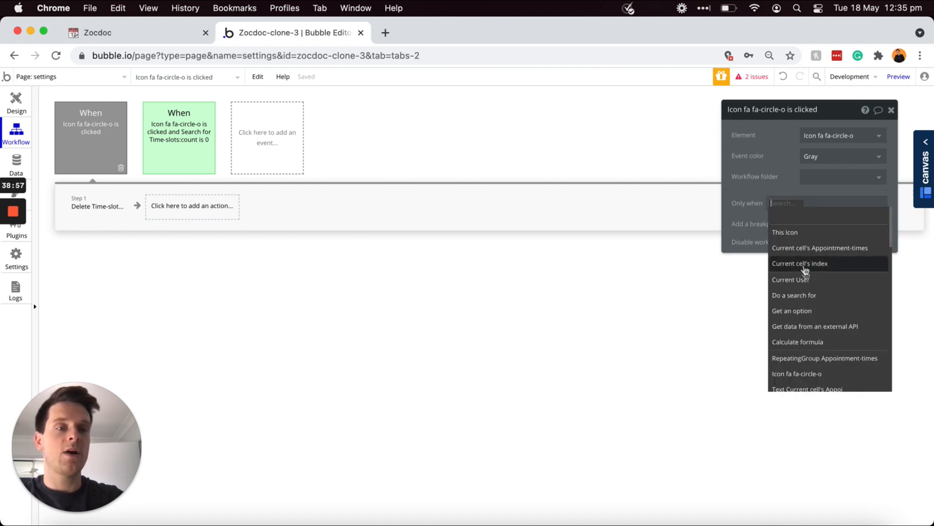
pyautogui.click(801, 295)
pyautogui.click(672, 136)
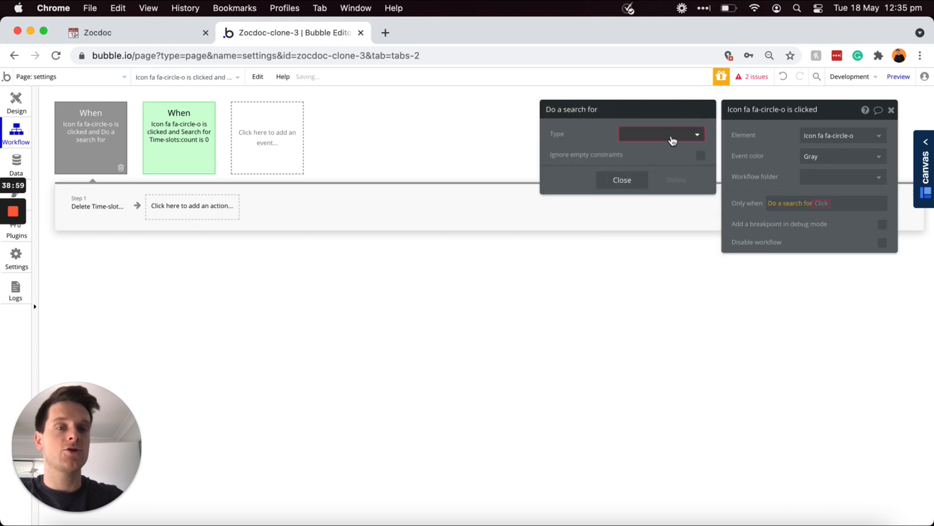
pyautogui.click(642, 199)
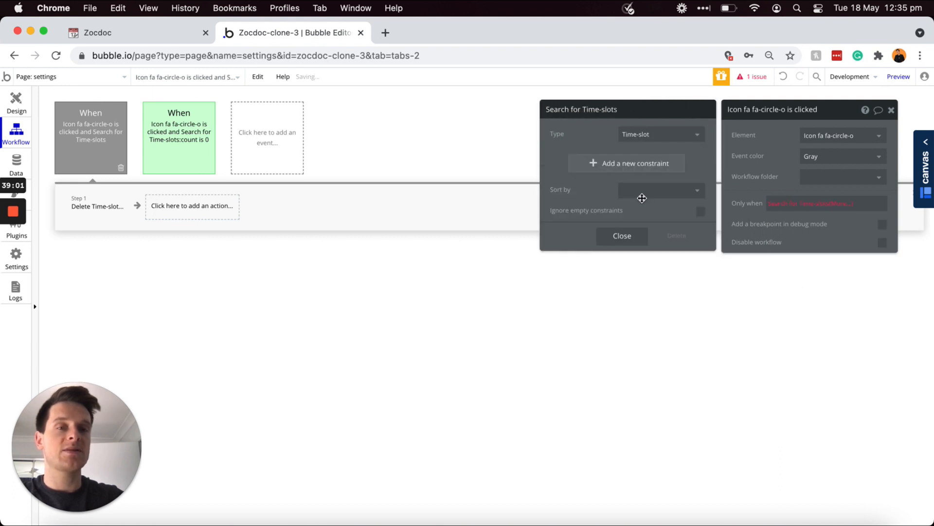
pyautogui.click(604, 165)
pyautogui.click(561, 160)
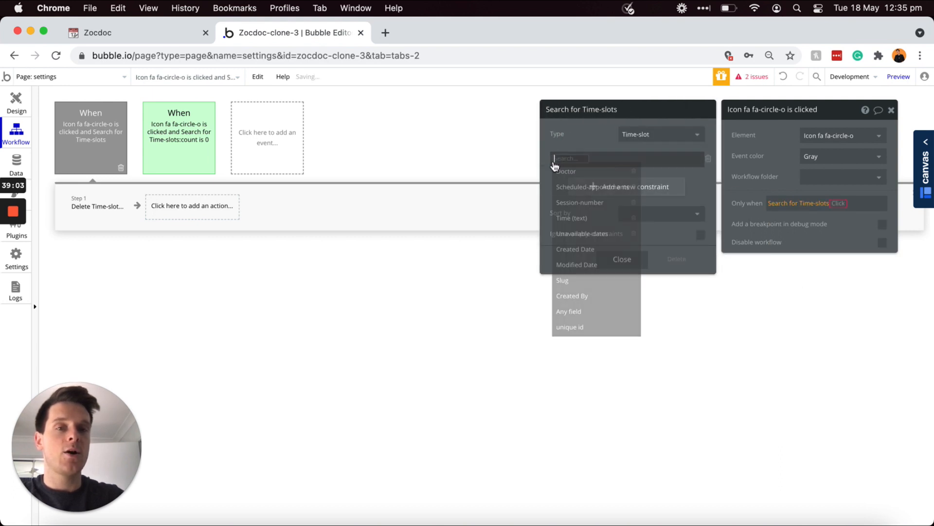
pyautogui.click(571, 175)
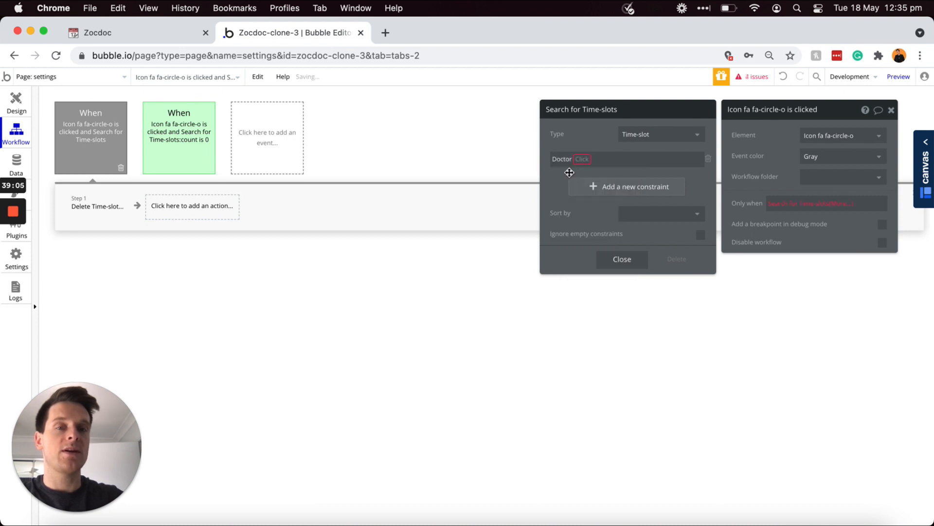
pyautogui.click(582, 161)
pyautogui.click(584, 174)
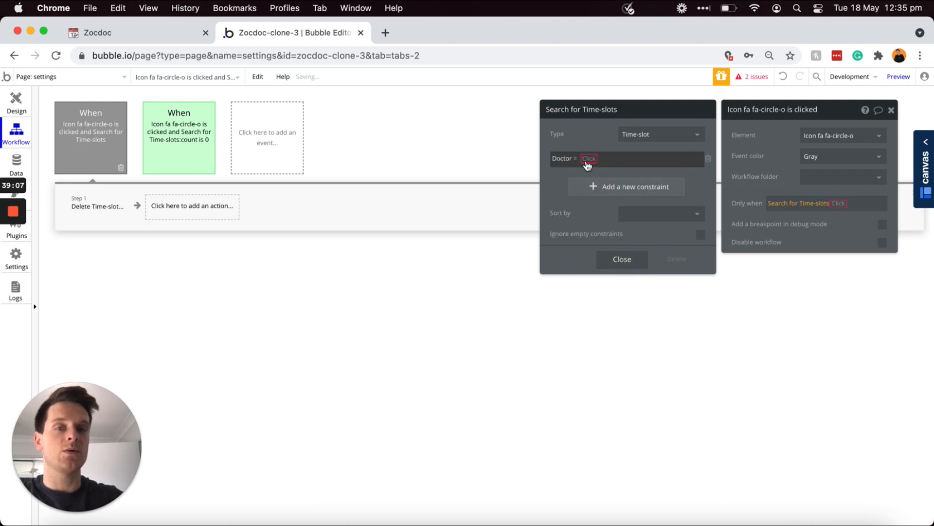
pyautogui.click(589, 158)
pyautogui.click(603, 216)
# Step: Constrain the condition's search to Time (text) = cell's appointment time Display
pyautogui.click(595, 195)
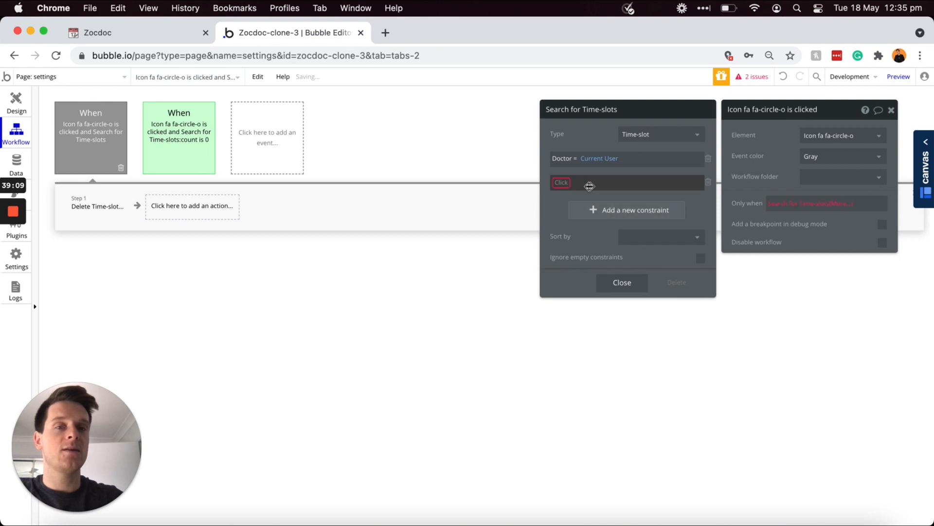
pyautogui.click(560, 181)
pyautogui.click(573, 241)
pyautogui.click(591, 182)
pyautogui.click(591, 195)
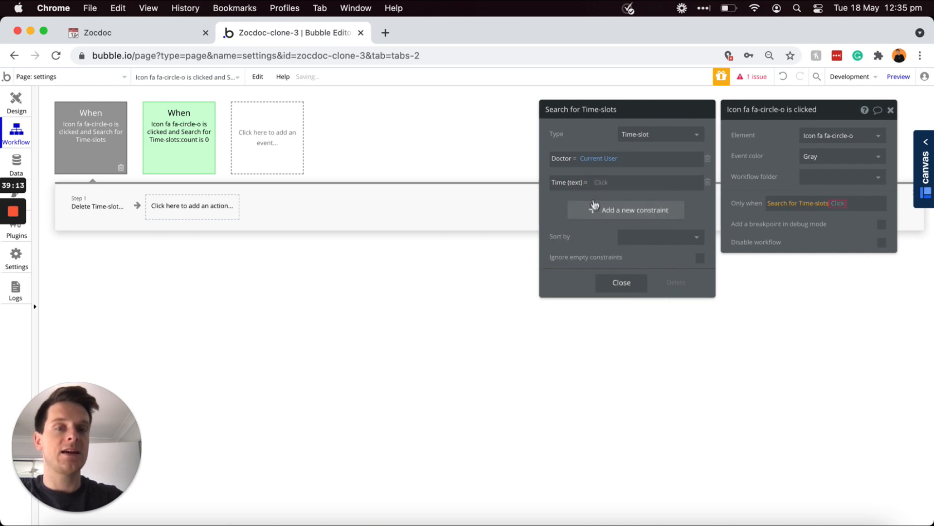
pyautogui.click(601, 182)
pyautogui.click(635, 227)
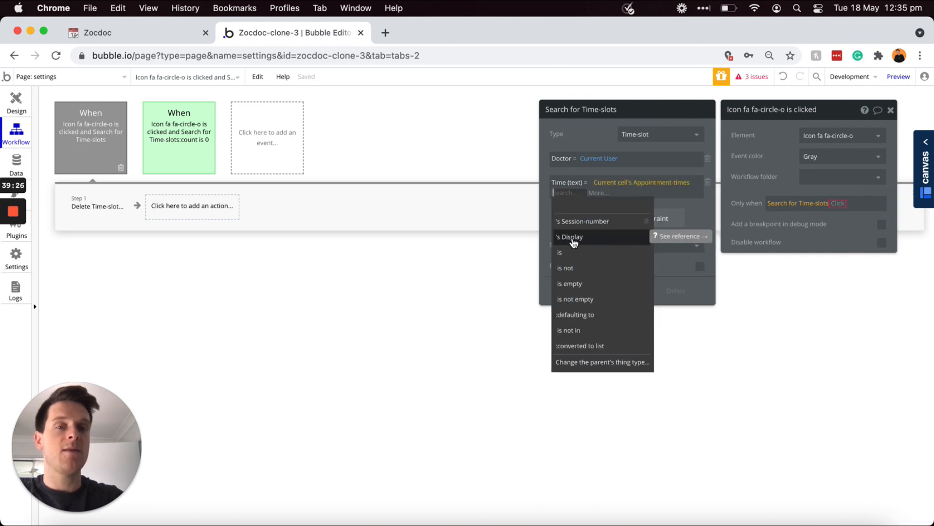
pyautogui.click(573, 237)
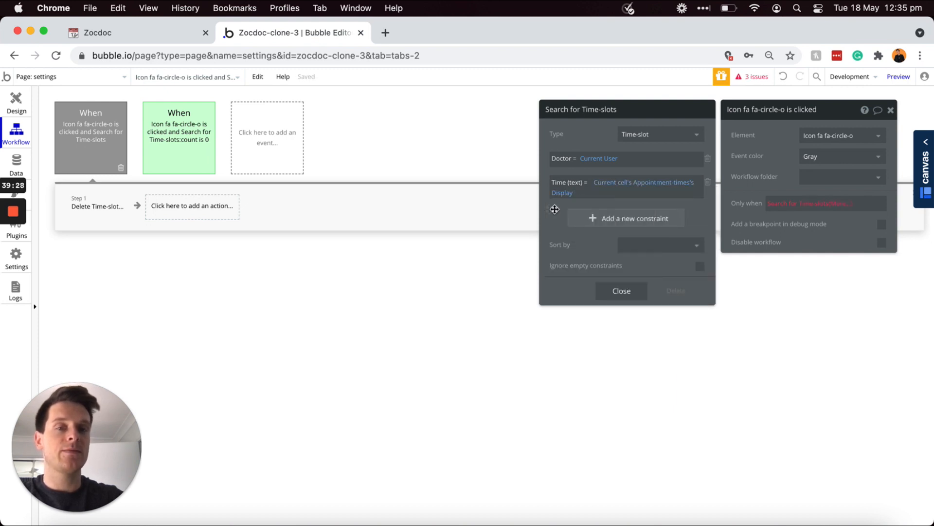
# Step: Constrain the condition's search to Session-number = cell's appointment time Session-number
pyautogui.click(579, 220)
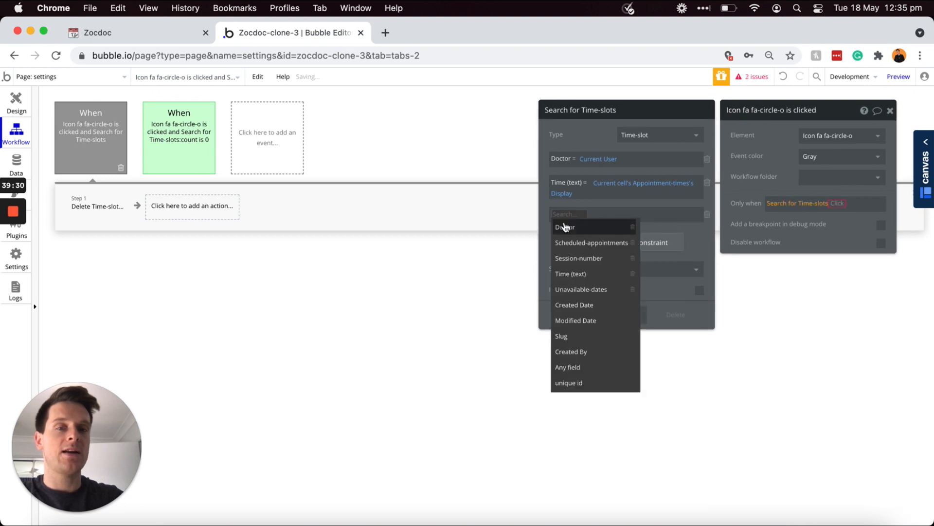
pyautogui.click(579, 258)
pyautogui.click(608, 214)
pyautogui.click(611, 228)
pyautogui.click(619, 214)
pyautogui.click(633, 242)
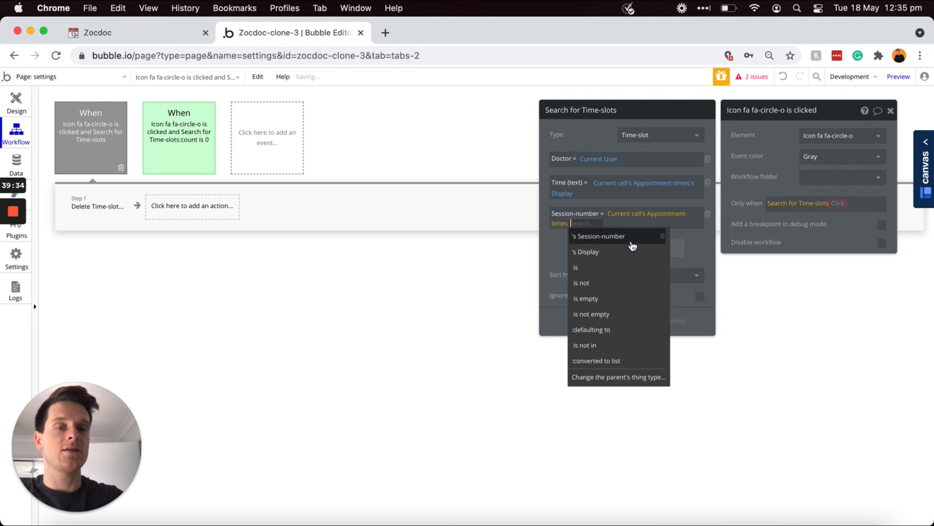
pyautogui.click(606, 237)
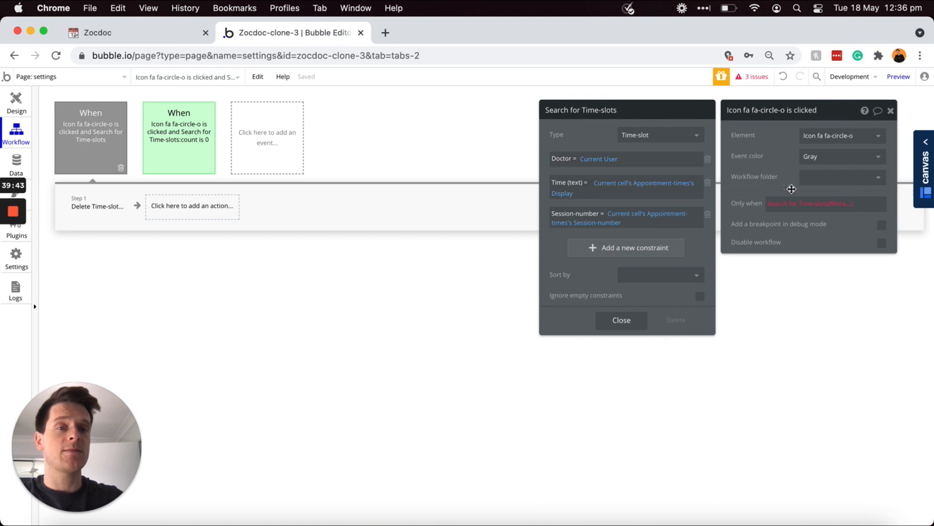
# Step: Finish the condition as Search for Time-slots:count > 0
pyautogui.click(837, 203)
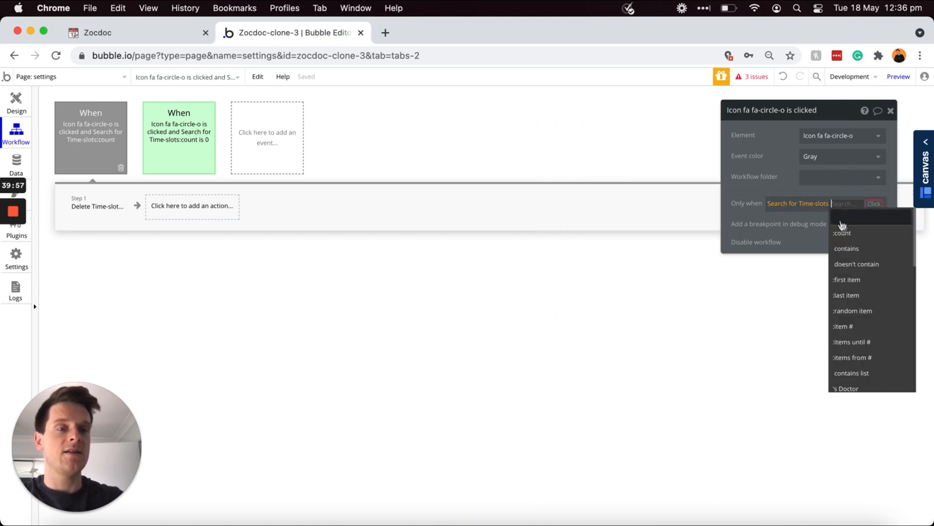
pyautogui.click(842, 233)
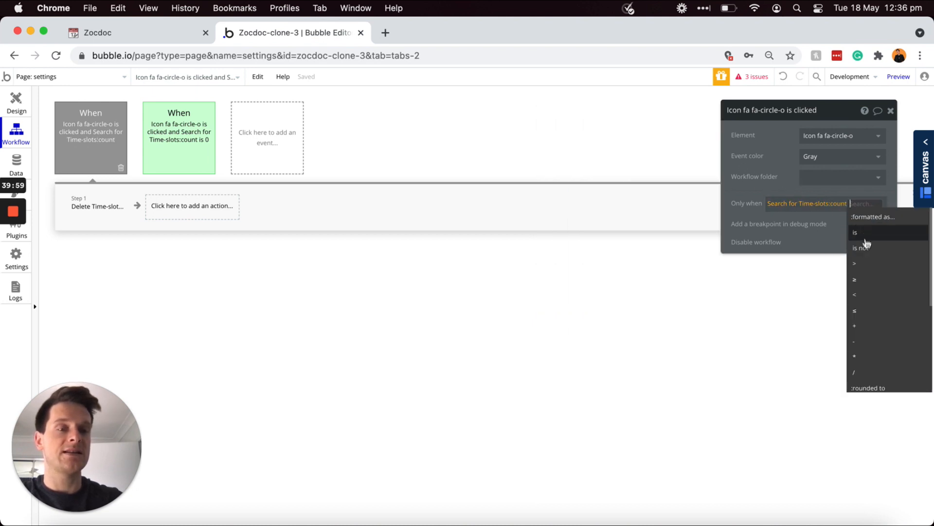
pyautogui.click(862, 266)
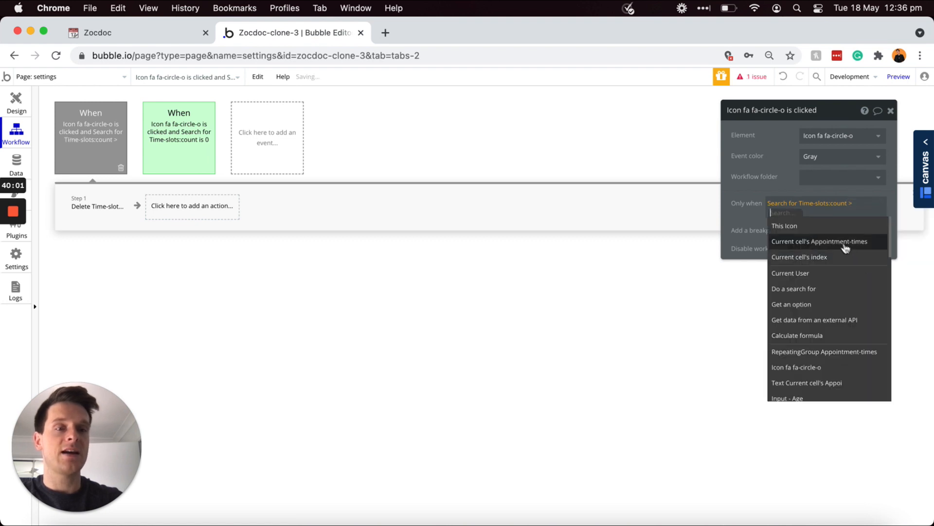
pyautogui.write('0')
pyautogui.press('Return')
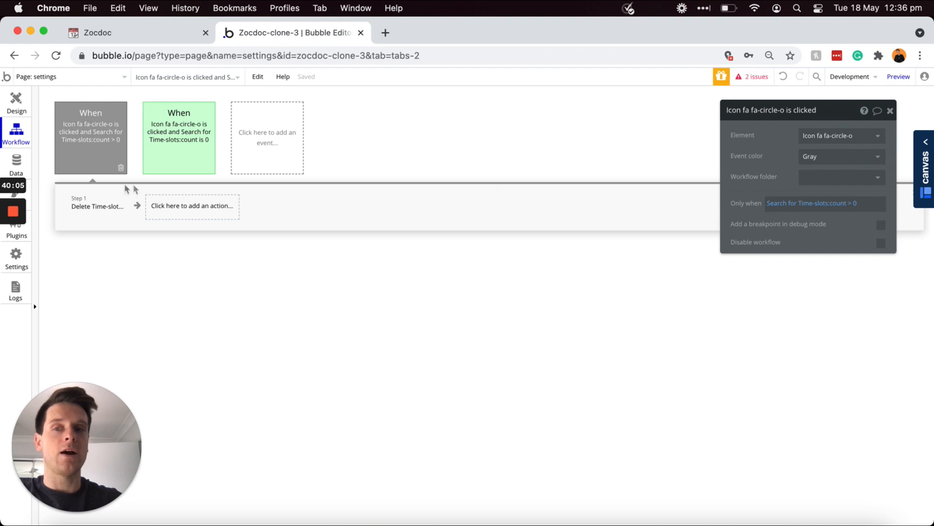
pyautogui.click(820, 167)
# Step: Colour the delete event red and switch back to the Design view
pyautogui.click(817, 222)
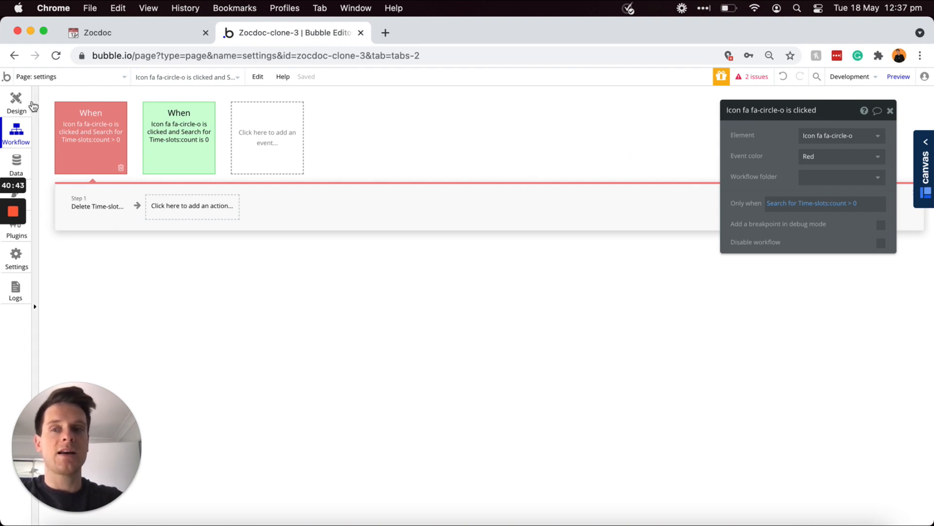
pyautogui.click(17, 102)
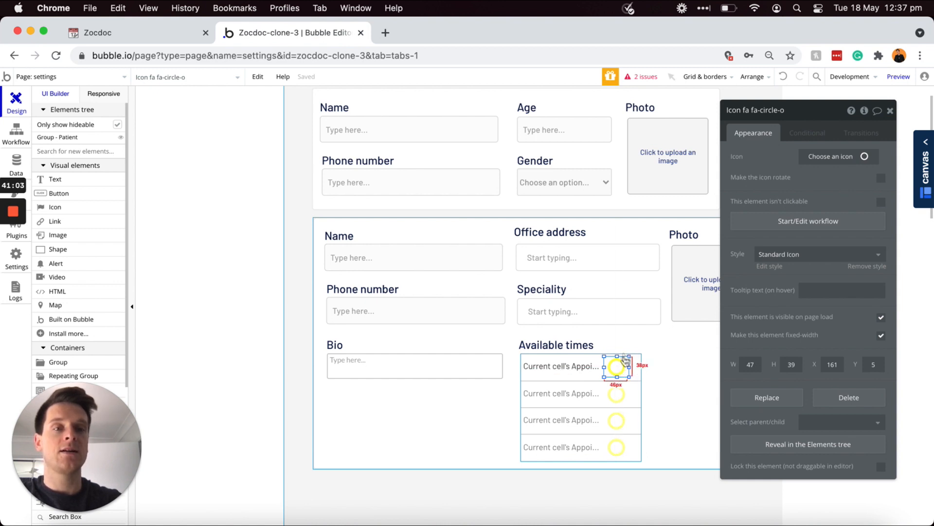
# Step: Add a circle-icon condition searching Time-slots with Doctor = Current User
pyautogui.click(809, 135)
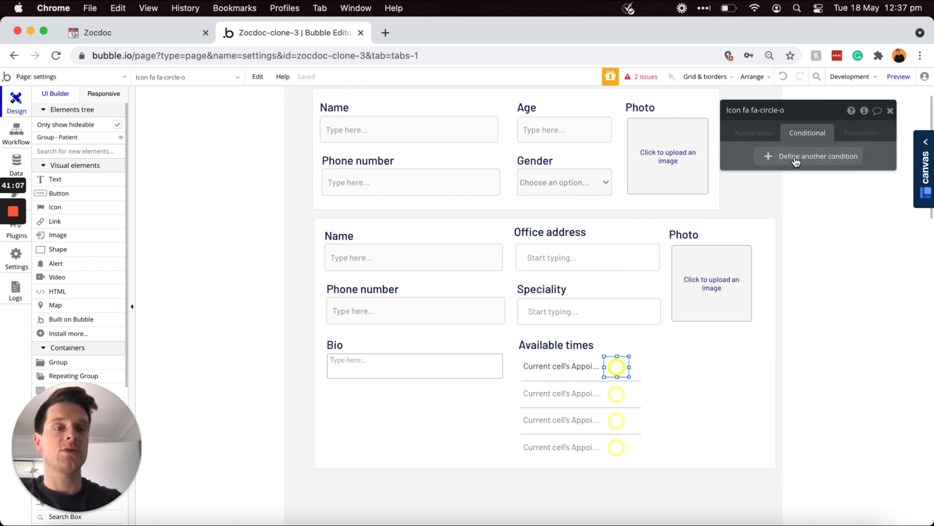
pyautogui.click(796, 161)
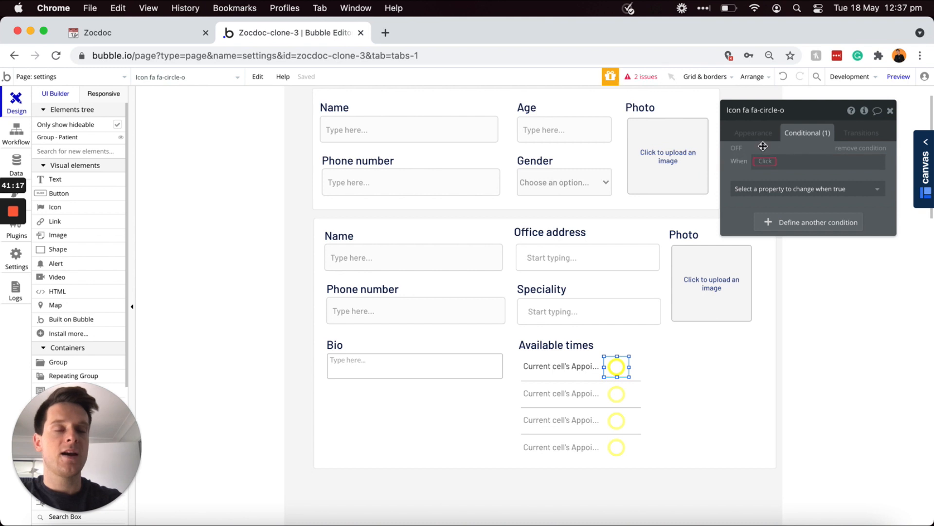
pyautogui.click(760, 162)
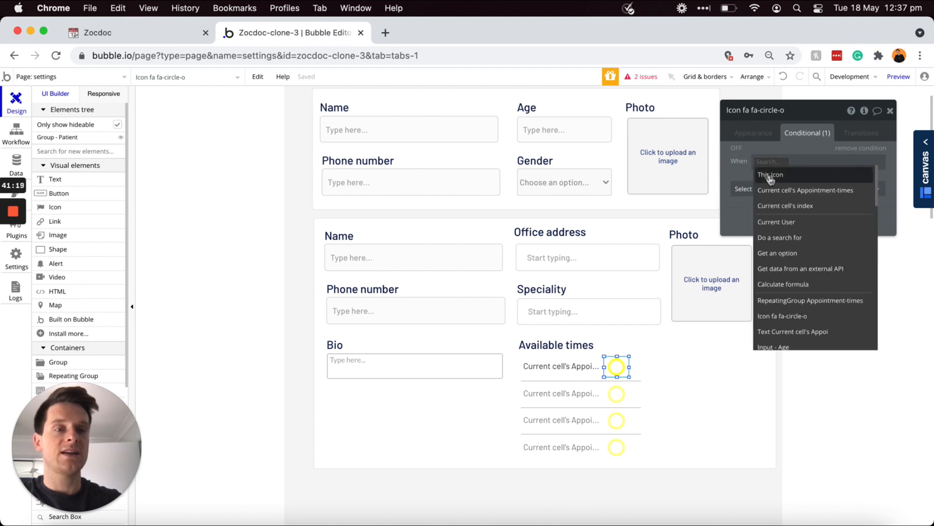
pyautogui.click(784, 239)
pyautogui.click(652, 136)
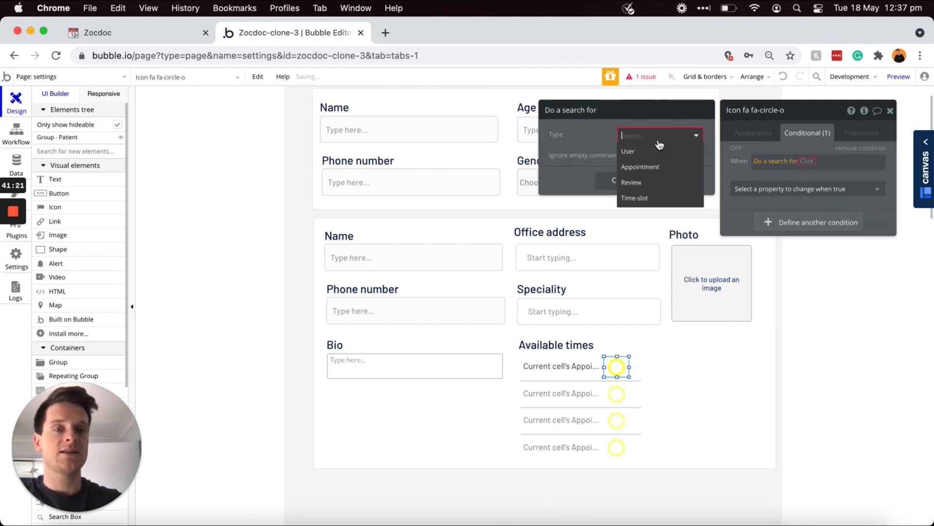
pyautogui.click(639, 198)
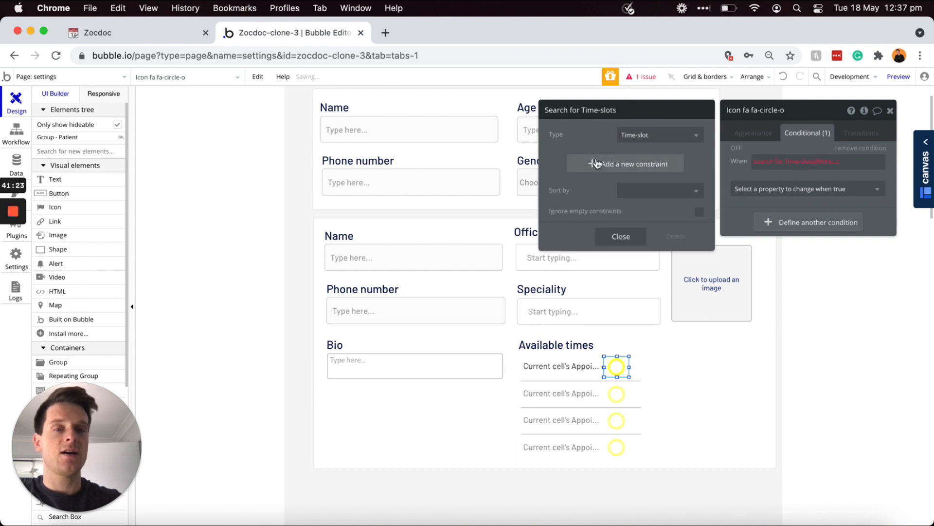
pyautogui.click(615, 165)
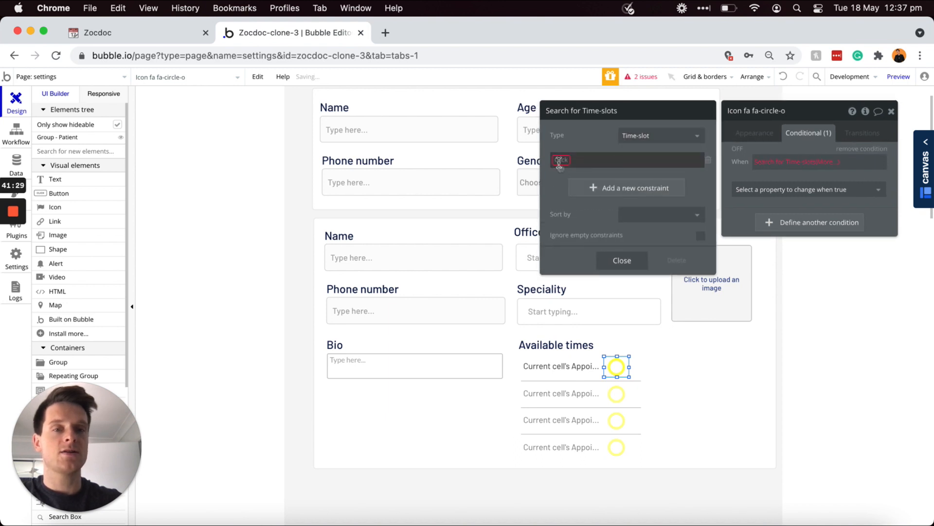
pyautogui.click(579, 174)
pyautogui.click(590, 174)
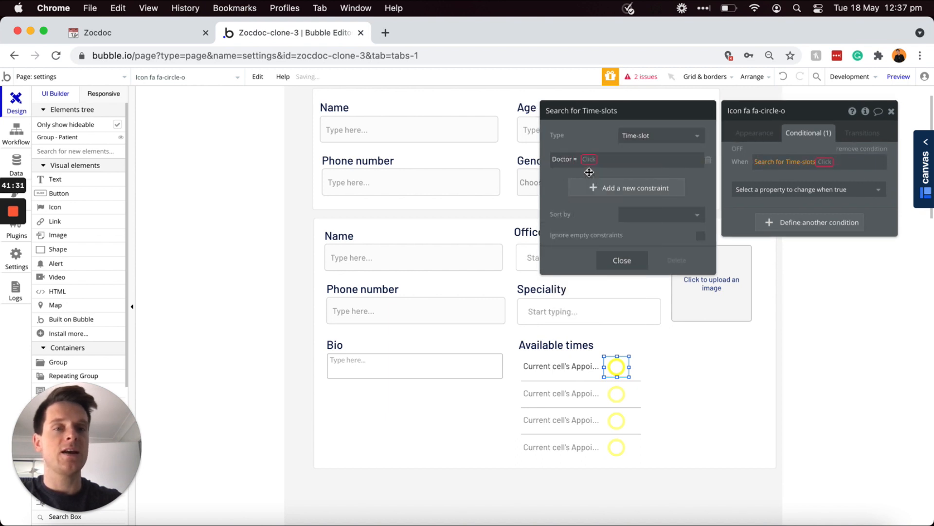
pyautogui.click(591, 161)
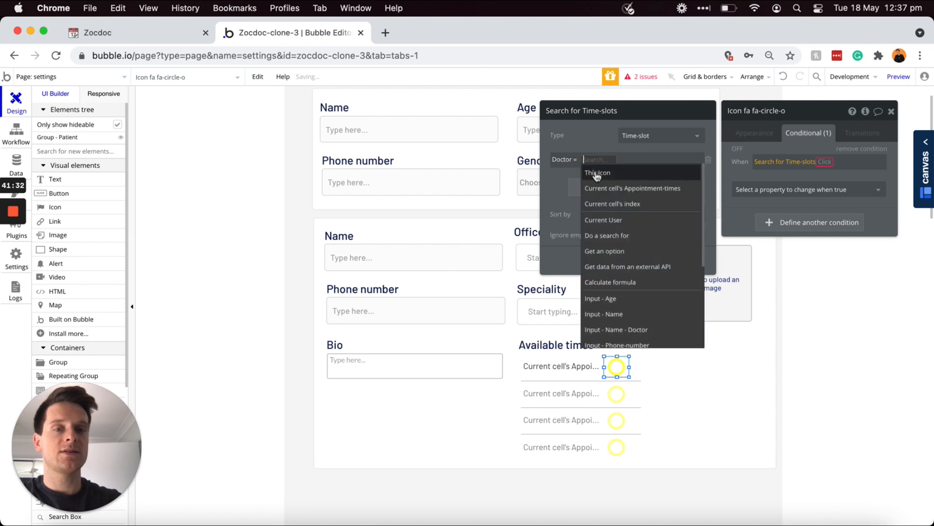
pyautogui.click(607, 220)
# Step: Add a Time (text) = cell's appointment time Display constraint to the condition's search
pyautogui.click(587, 189)
pyautogui.click(562, 184)
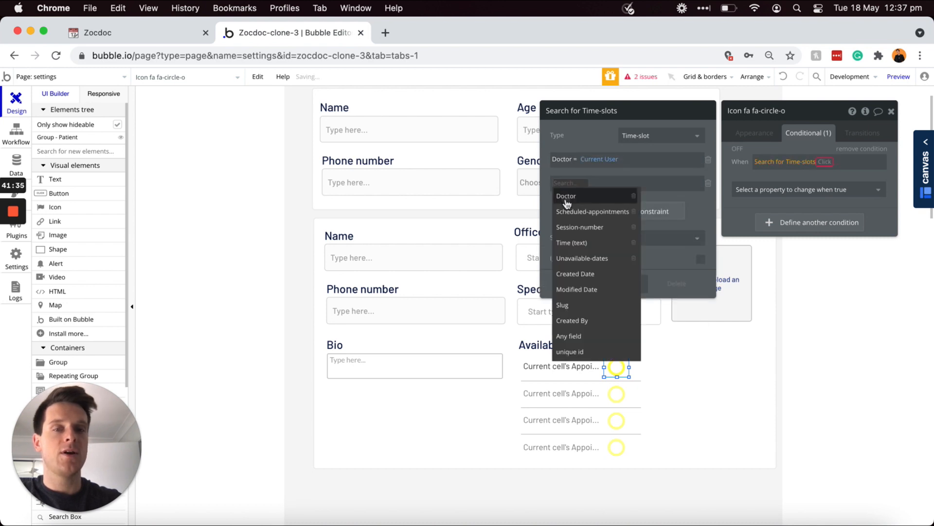
pyautogui.click(572, 244)
pyautogui.click(593, 184)
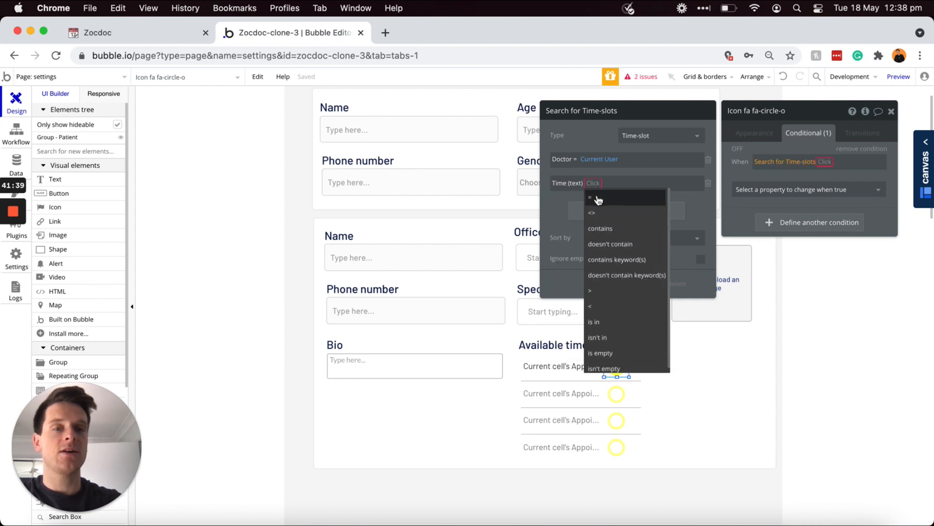
pyautogui.click(598, 198)
pyautogui.click(603, 183)
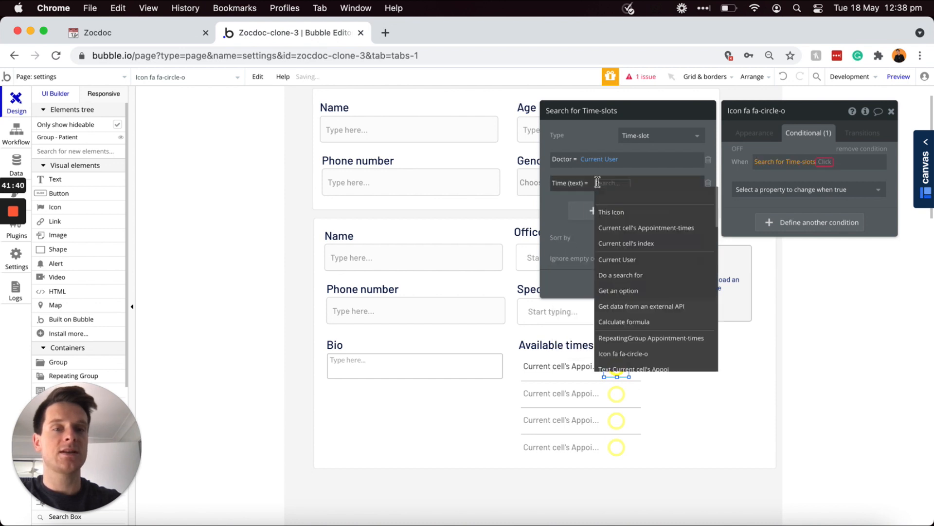
pyautogui.click(628, 229)
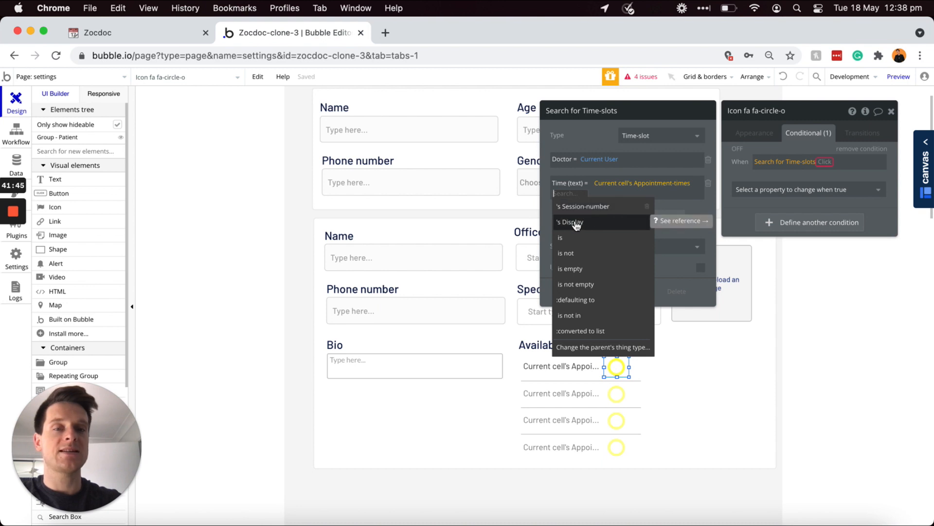
pyautogui.click(592, 223)
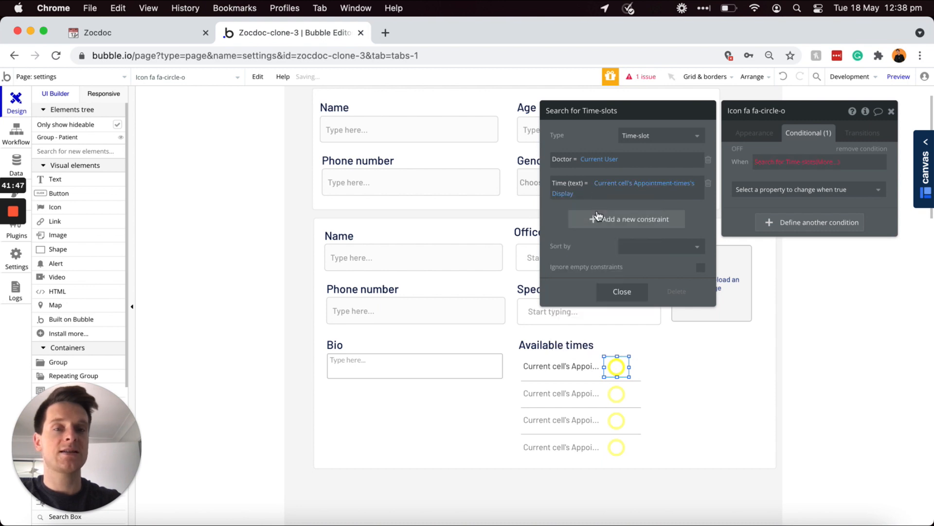
# Step: Add a Session-number = cell's appointment time Session-number constraint to the search
pyautogui.click(597, 219)
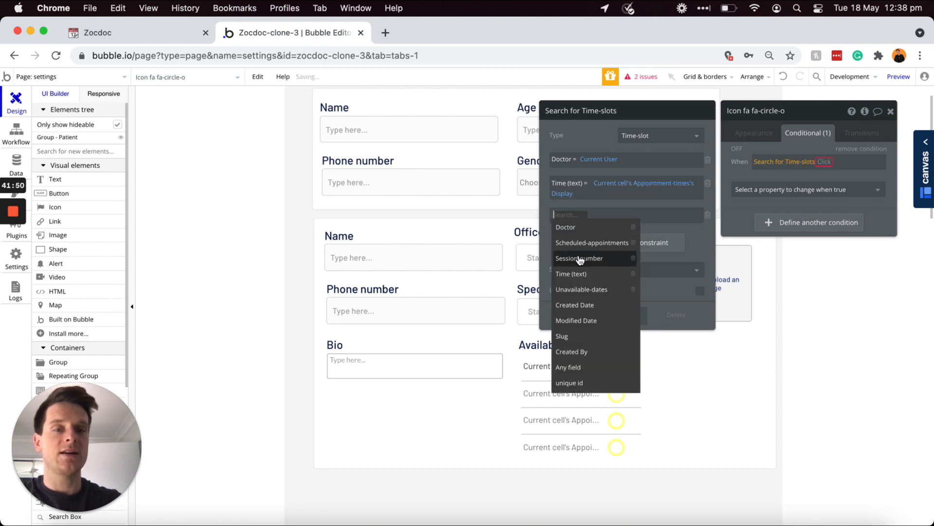
pyautogui.click(580, 258)
pyautogui.click(616, 215)
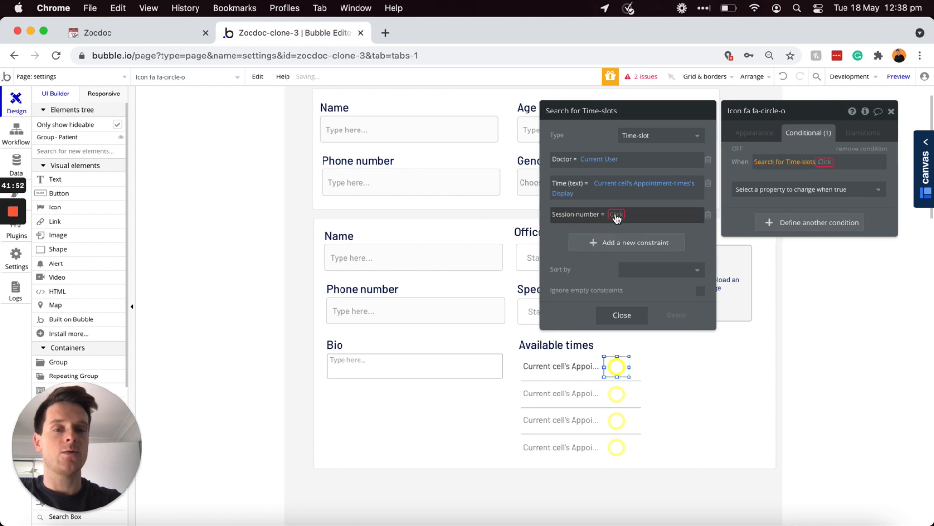
pyautogui.click(616, 215)
pyautogui.click(641, 243)
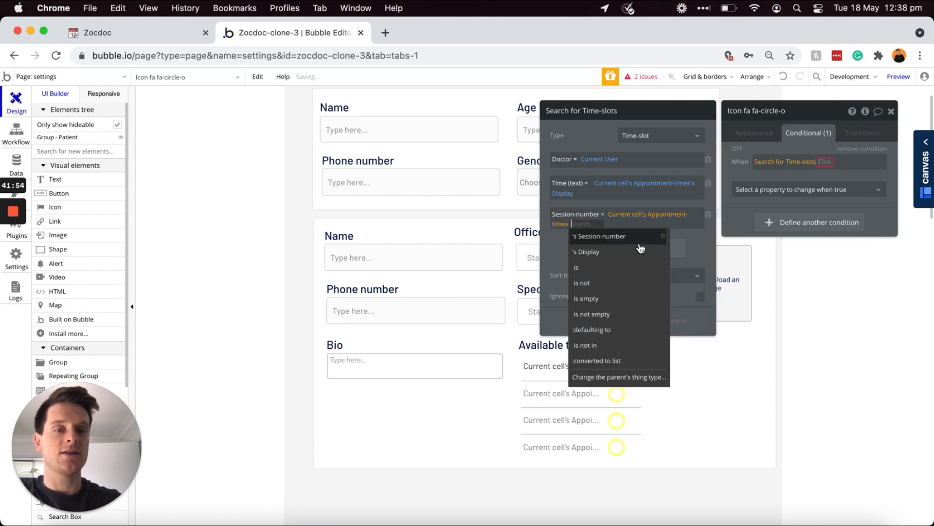
pyautogui.click(609, 237)
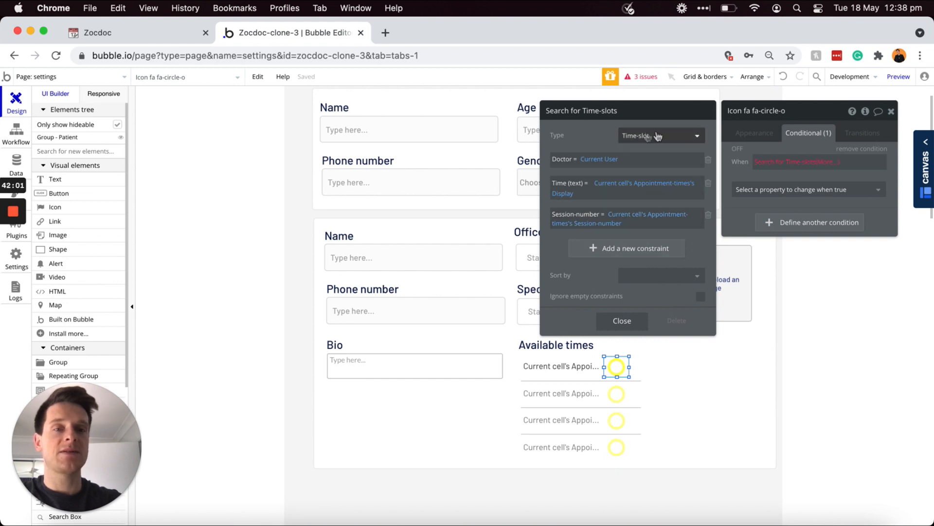
pyautogui.click(812, 164)
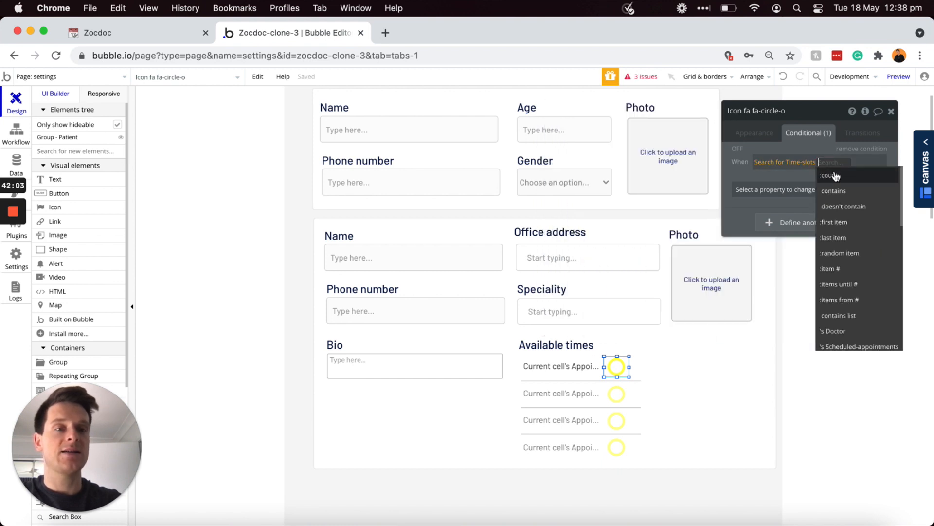
# Step: Make the condition Search for Time-slots:count > 0 and switch the icon to check-circle
pyautogui.click(835, 176)
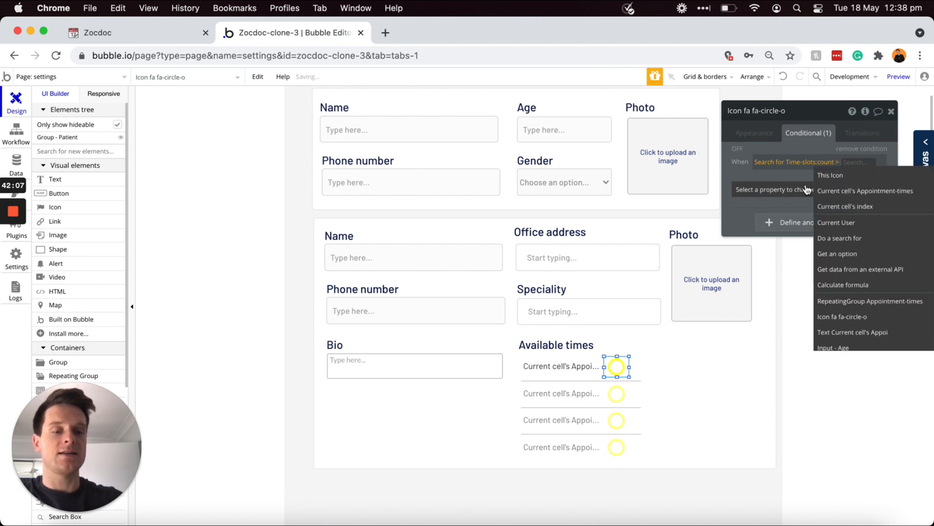
pyautogui.write('0')
pyautogui.moveTo(592, 365); pyautogui.dragTo(593, 367)
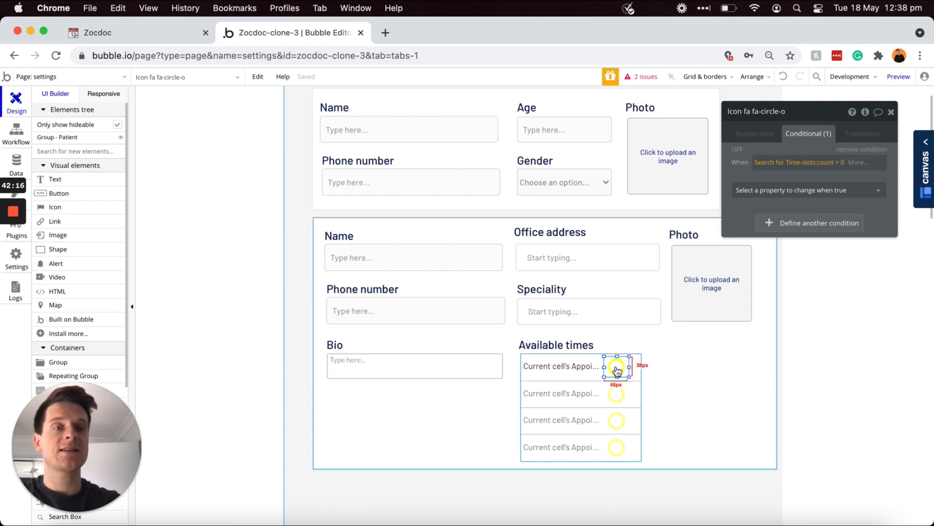
pyautogui.click(771, 189)
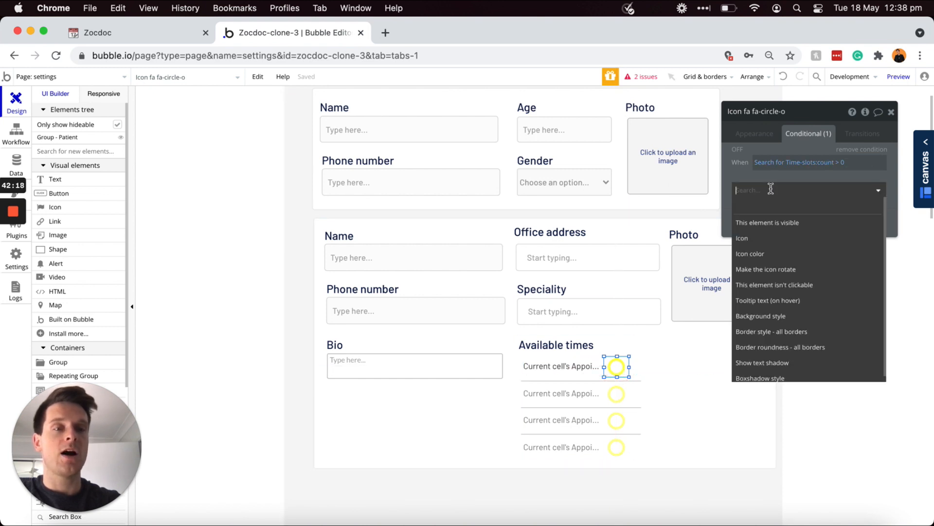
pyautogui.click(752, 240)
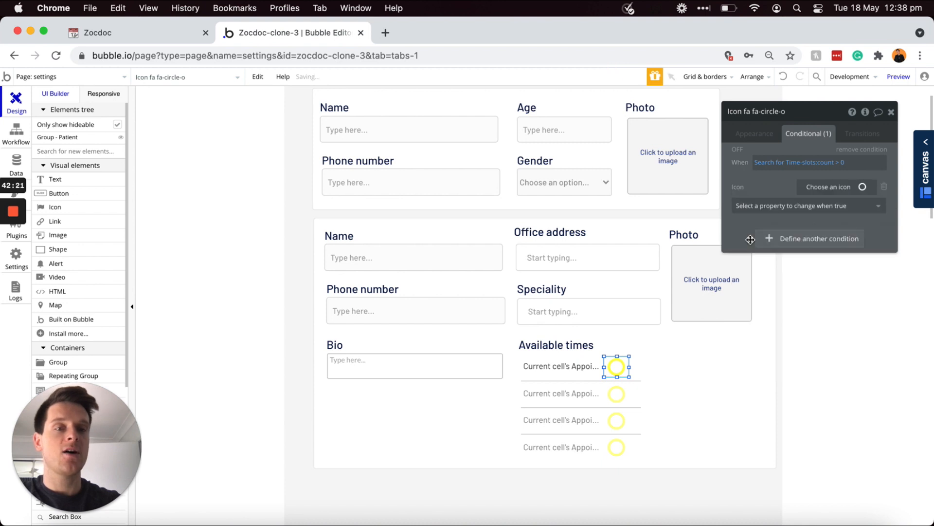
pyautogui.click(849, 190)
pyautogui.write('circle')
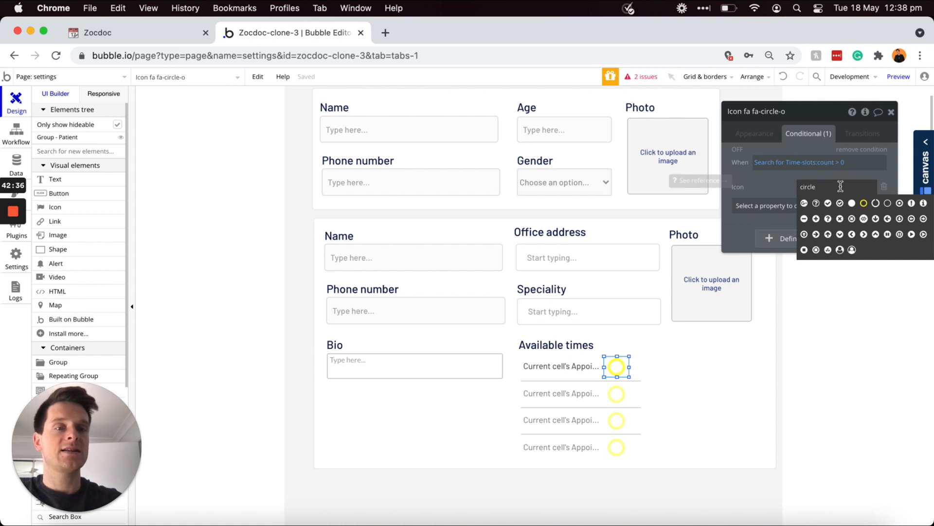
pyautogui.click(841, 204)
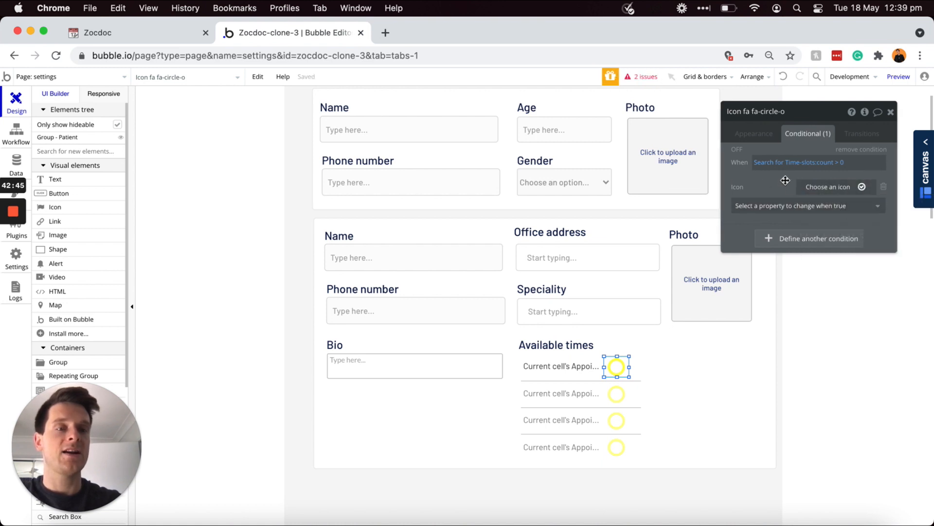
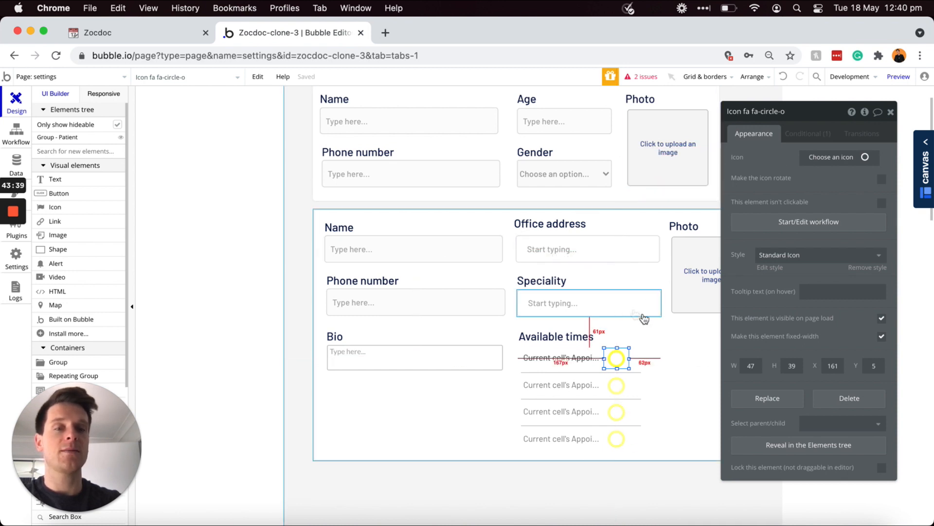
# Step: Select the Group - Doctor container on the settings page
pyautogui.click(681, 340)
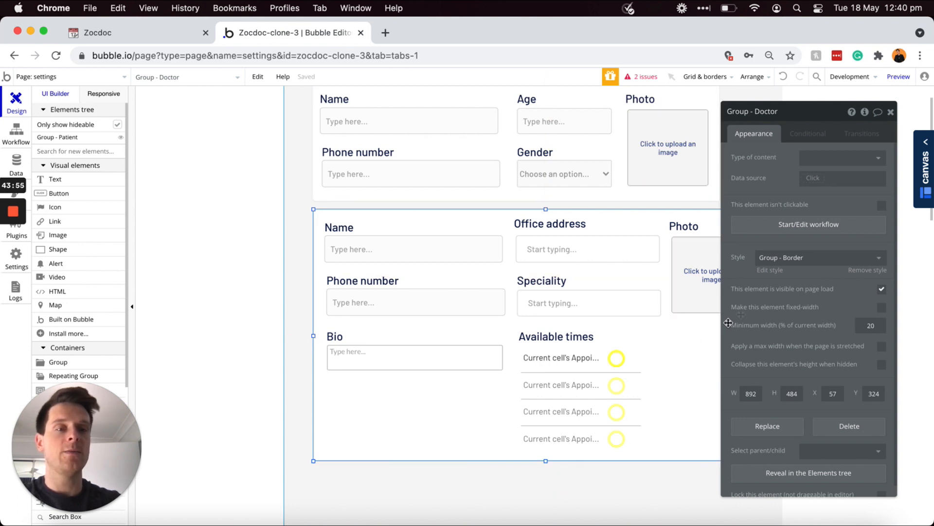
# Step: Make the Doctor group hidden and collapsed on load, visible when Current User's Account-type is Doctor
pyautogui.click(882, 290)
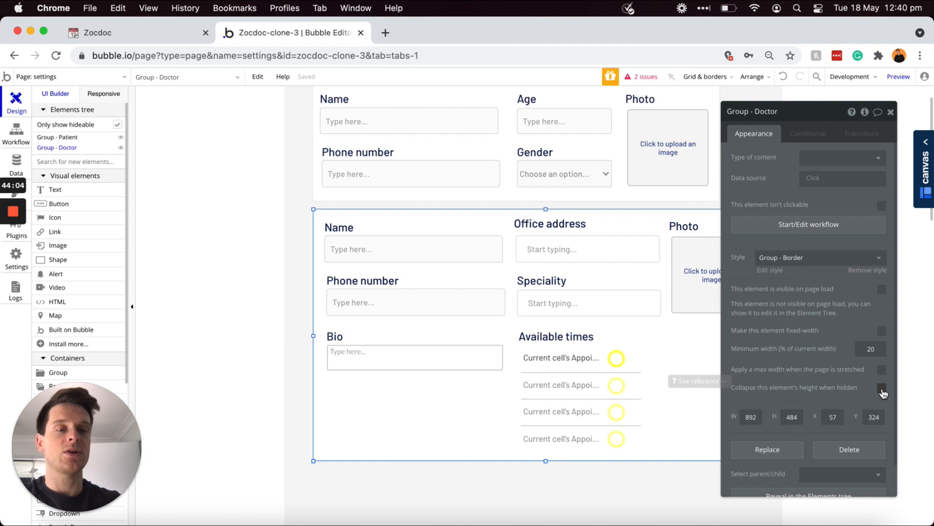
pyautogui.click(882, 388)
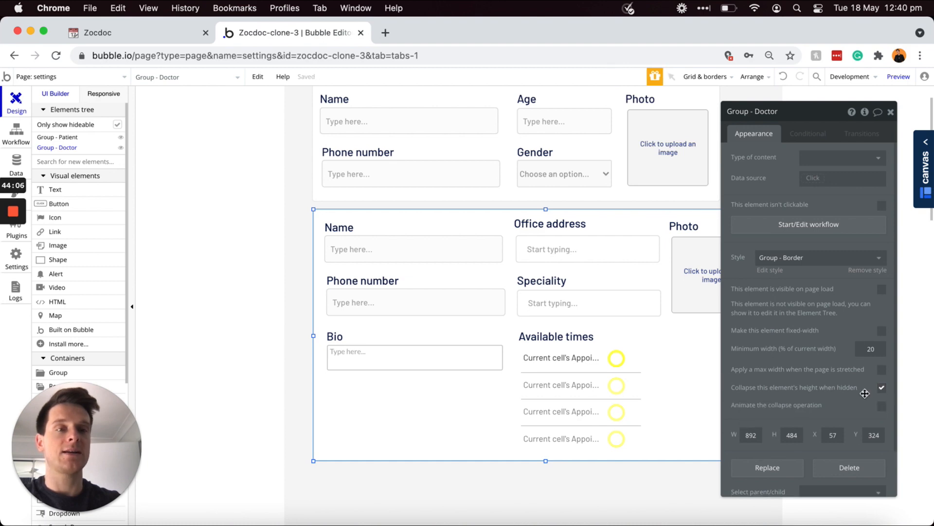
pyautogui.click(803, 135)
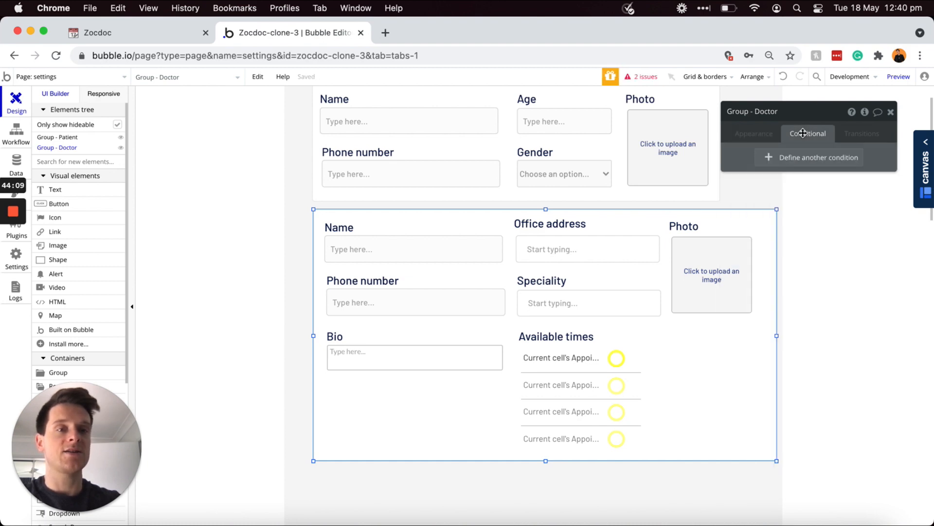
pyautogui.click(791, 160)
pyautogui.click(763, 162)
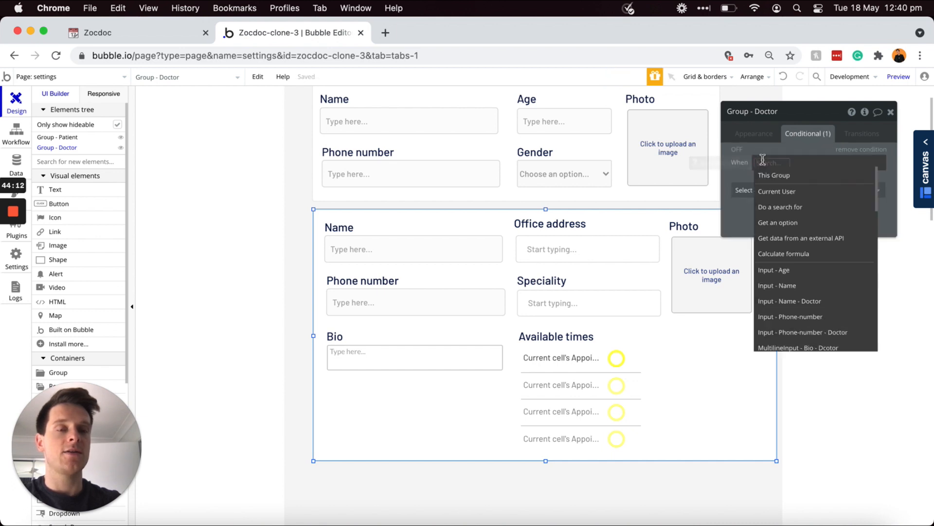
pyautogui.click(786, 191)
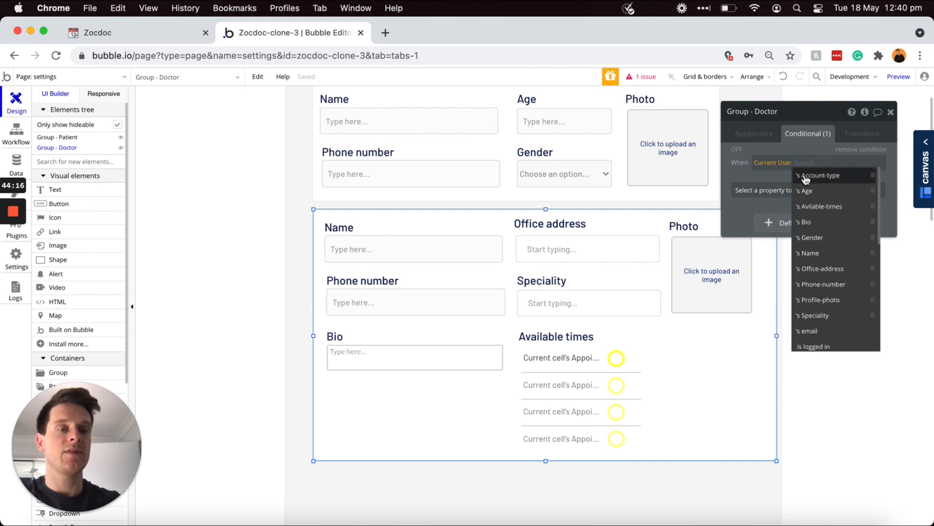
pyautogui.click(804, 177)
pyautogui.click(852, 181)
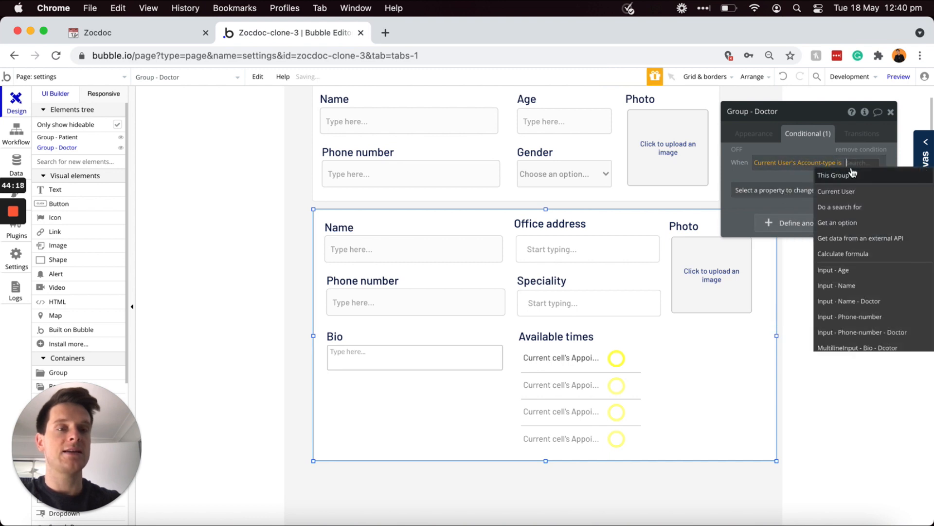
pyautogui.write('Doctor')
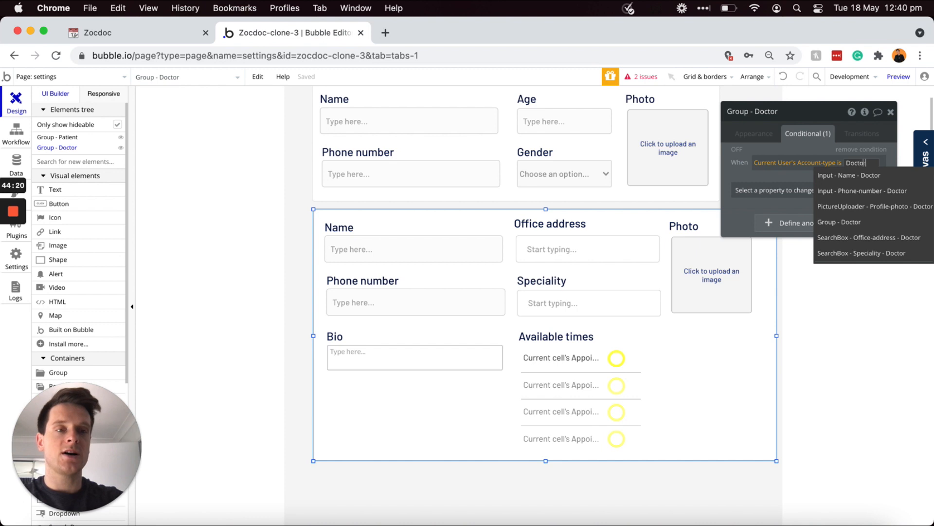
pyautogui.press('Return')
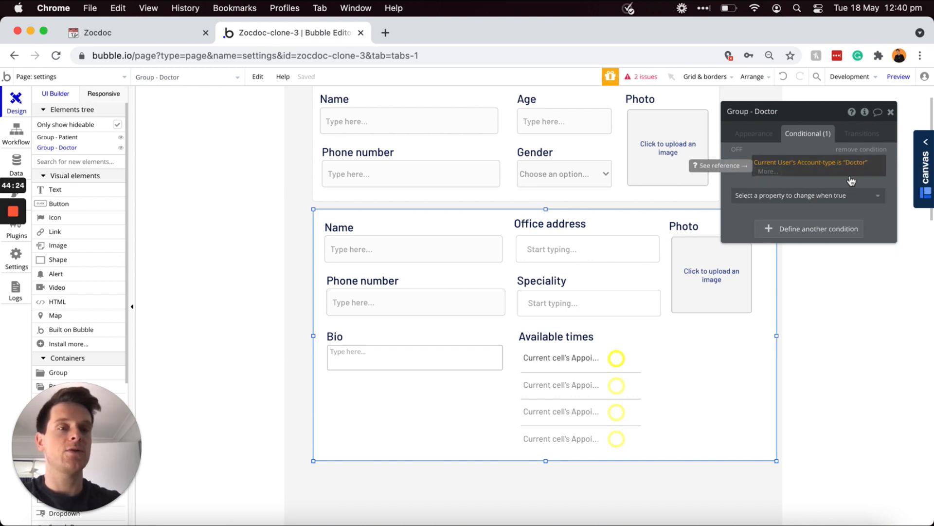
pyautogui.click(849, 179)
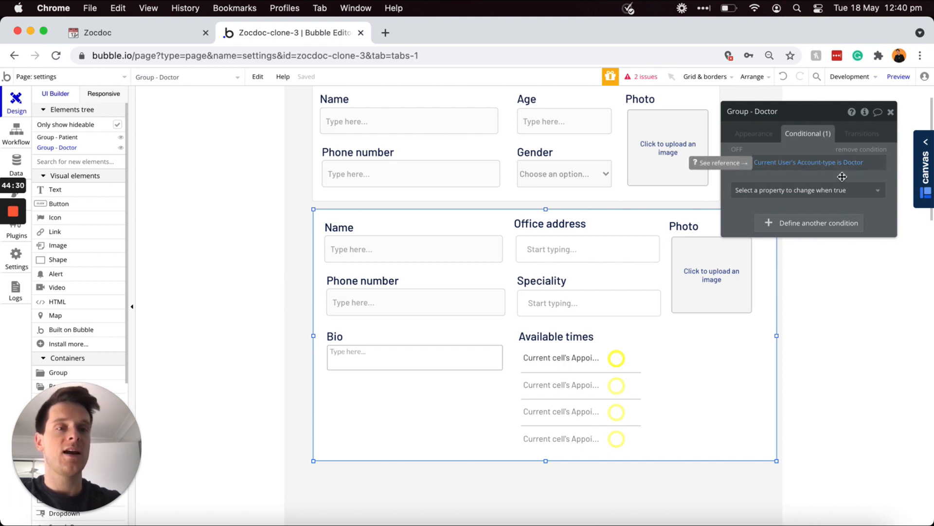
pyautogui.click(828, 193)
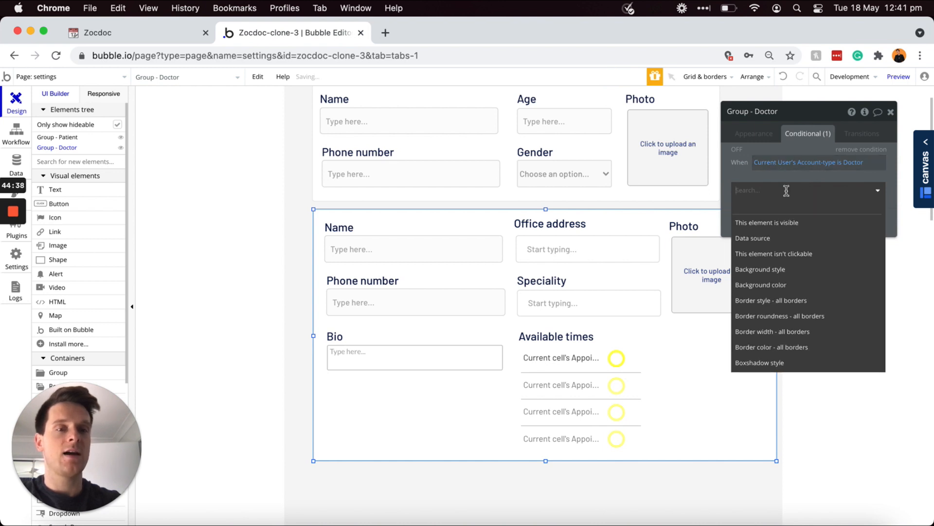
pyautogui.click(770, 222)
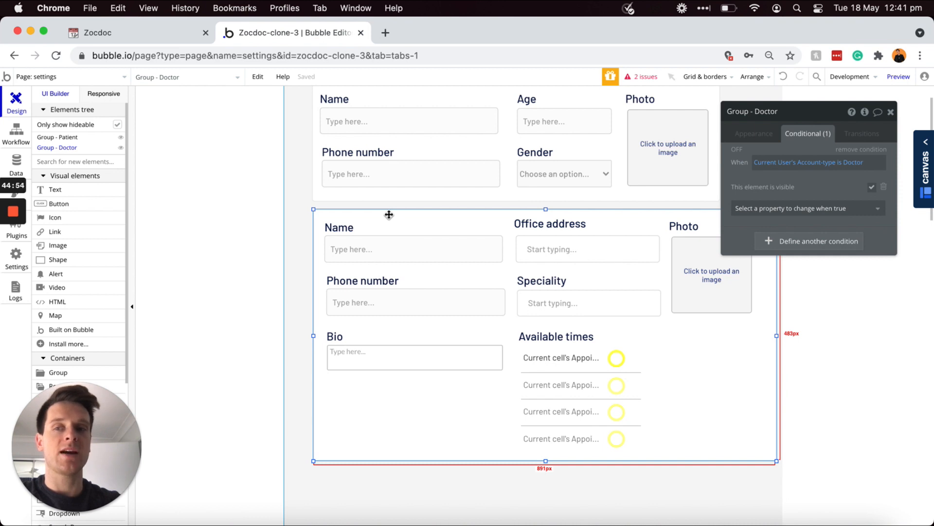
# Step: Draw a button labelled 'Update' below the doctor group
pyautogui.click(110, 205)
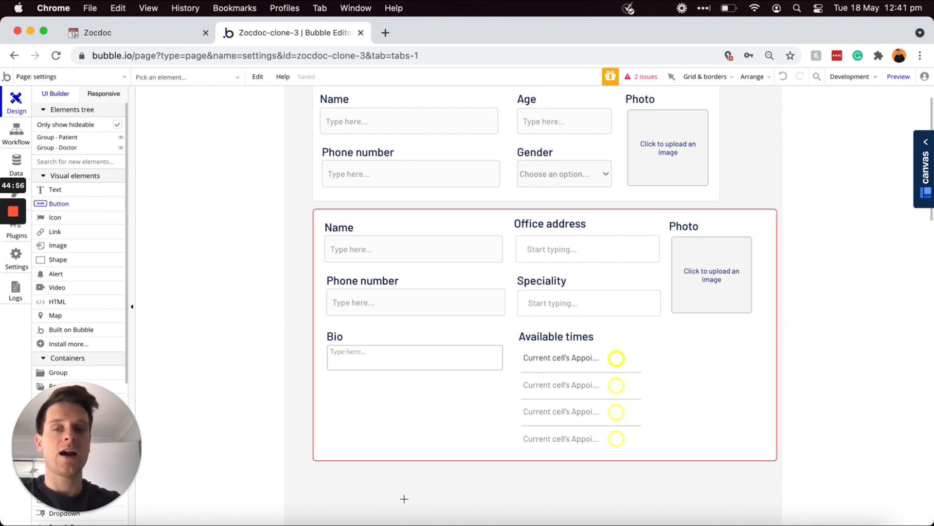
pyautogui.moveTo(315, 467); pyautogui.dragTo(415, 495)
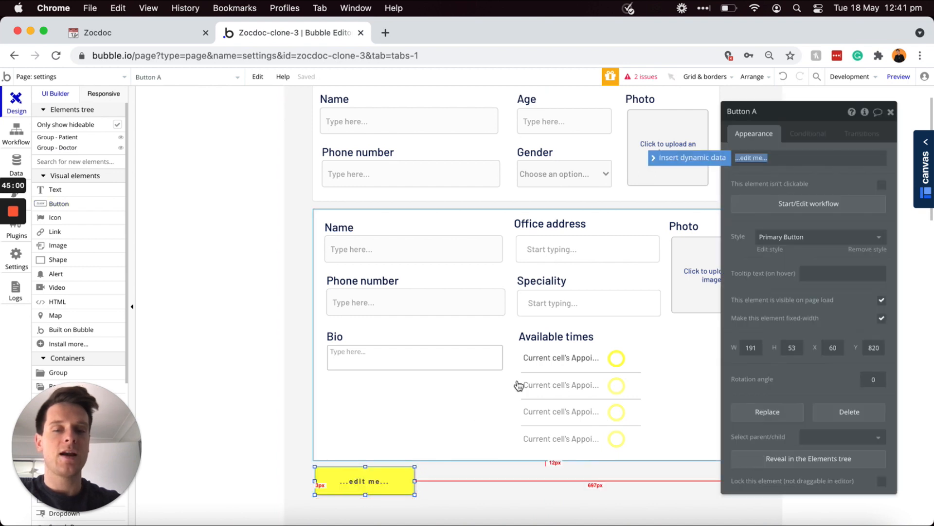
pyautogui.write('U')
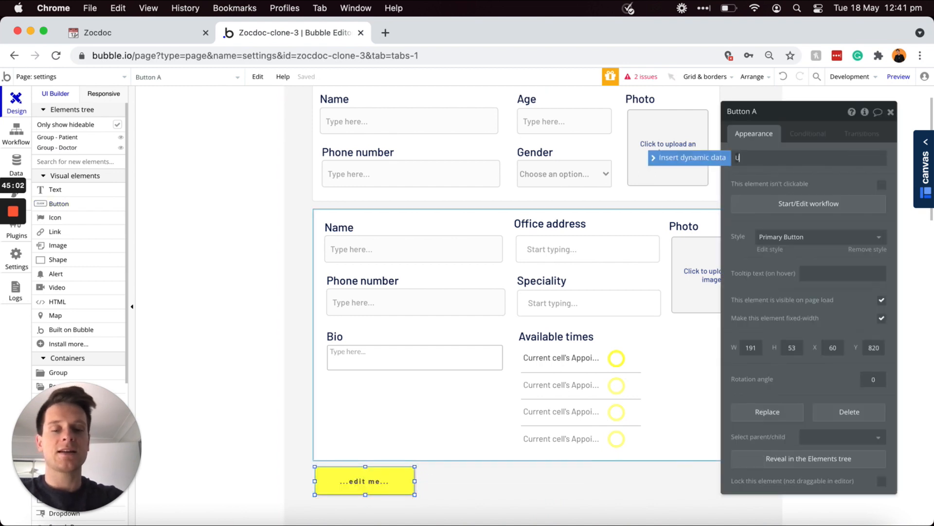
pyautogui.write('pdate')
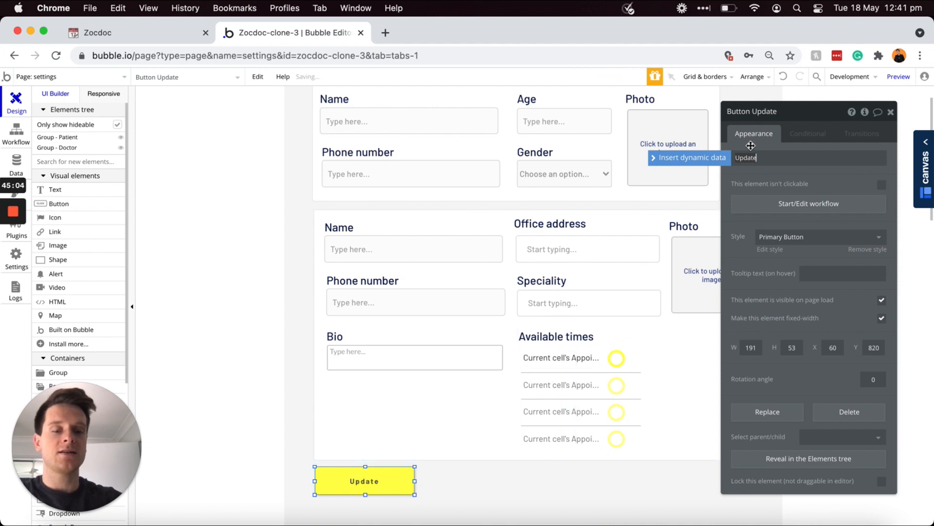
pyautogui.click(381, 481)
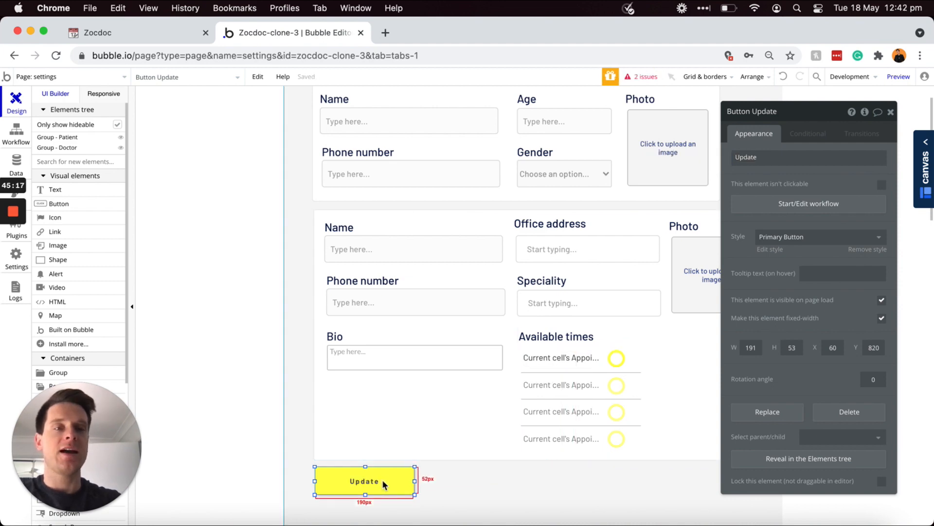
# Step: Give the Update button's workflow a Make changes to thing step targeting Current User
pyautogui.click(793, 204)
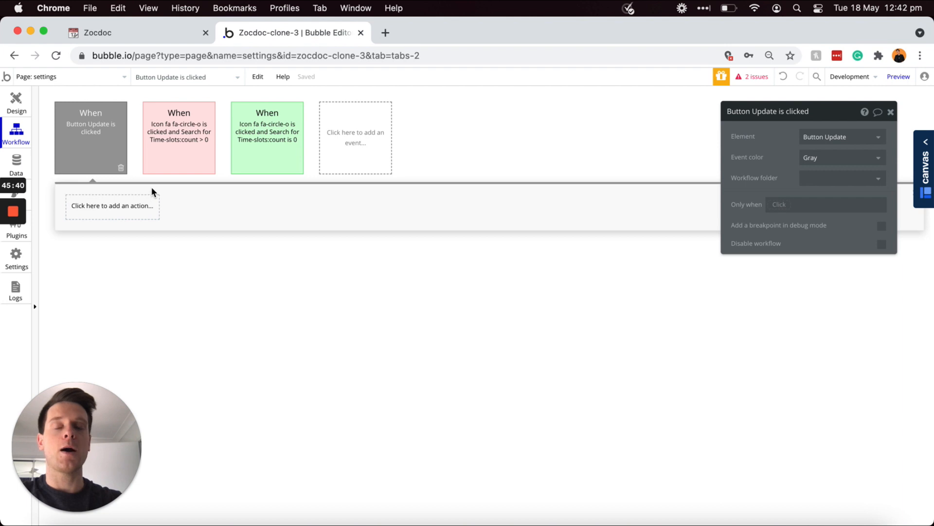
pyautogui.click(120, 206)
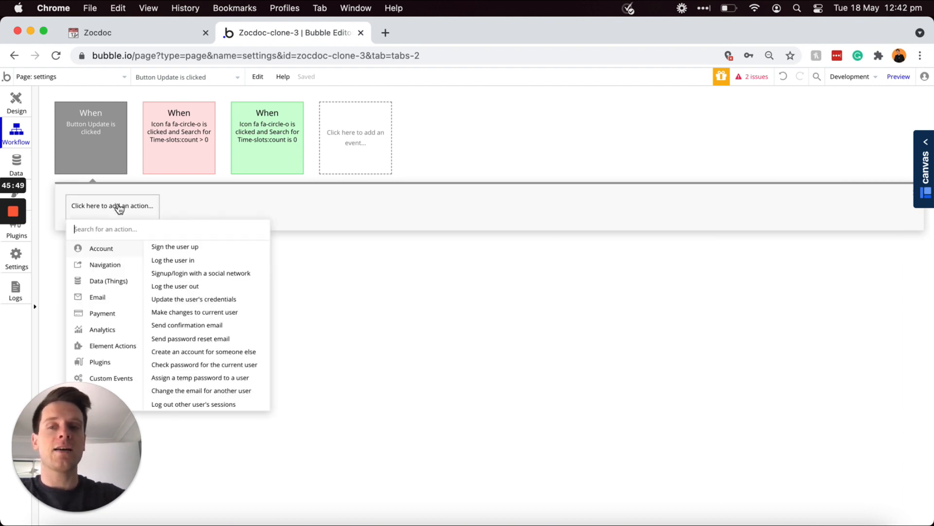
pyautogui.moveTo(97, 283)
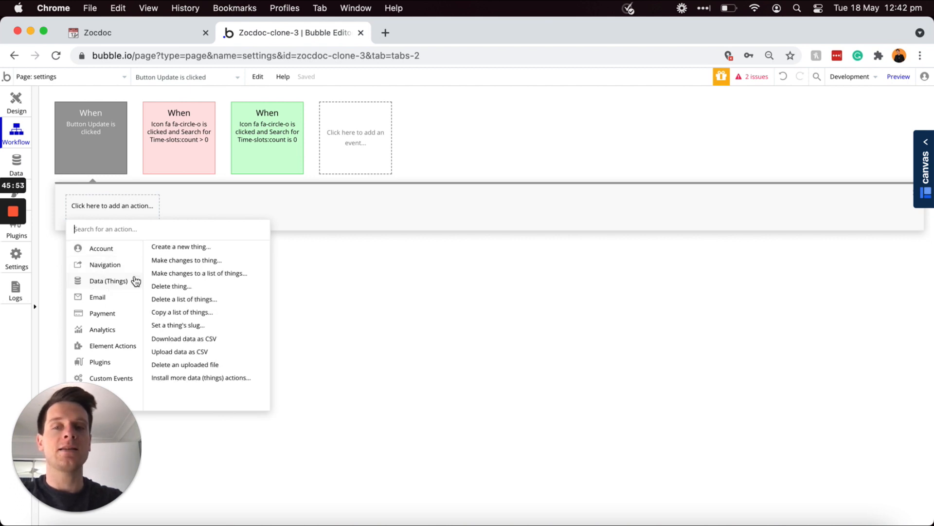
pyautogui.click(173, 263)
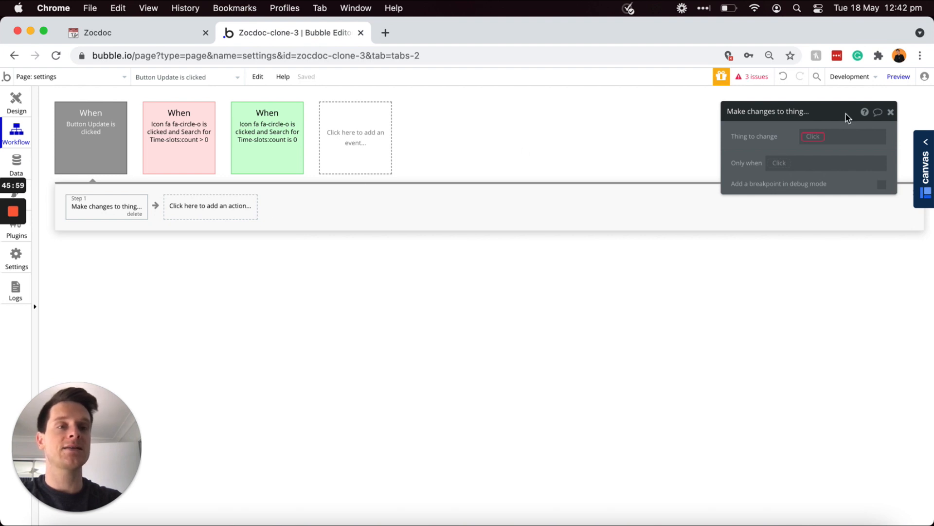
pyautogui.click(813, 136)
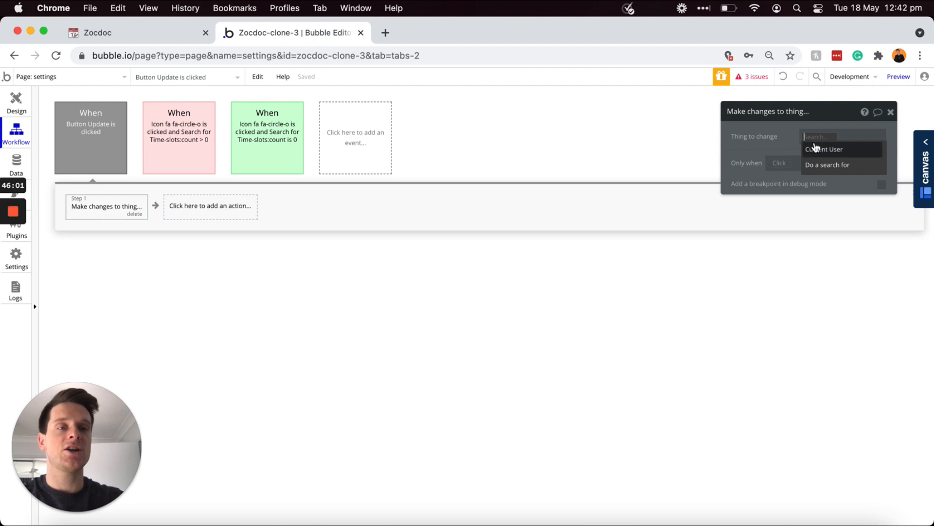
pyautogui.click(816, 149)
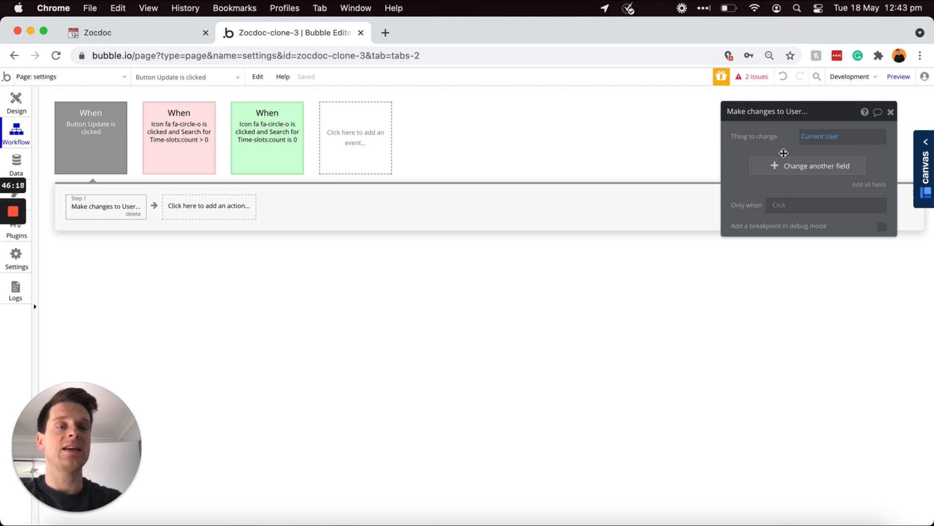
# Step: Set the user's Name field to the Input - Name value
pyautogui.click(775, 167)
pyautogui.click(740, 161)
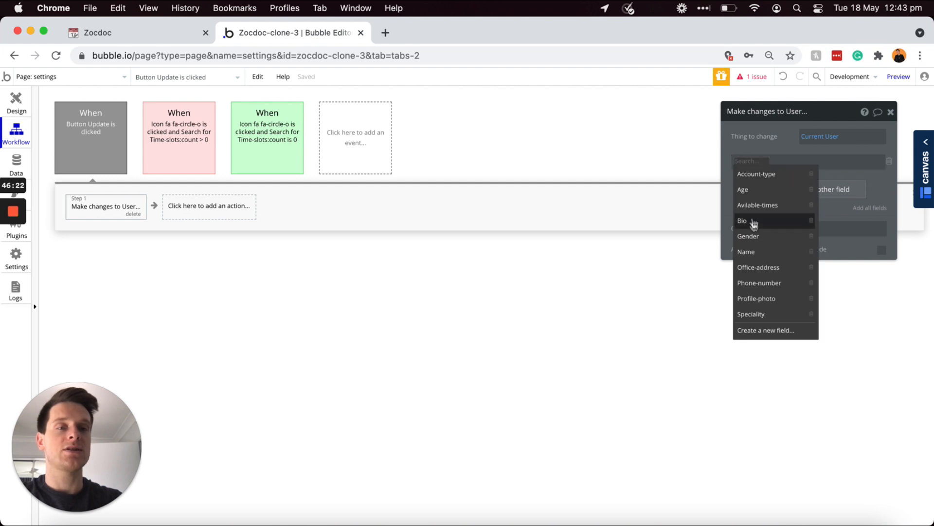
pyautogui.click(749, 252)
pyautogui.click(773, 161)
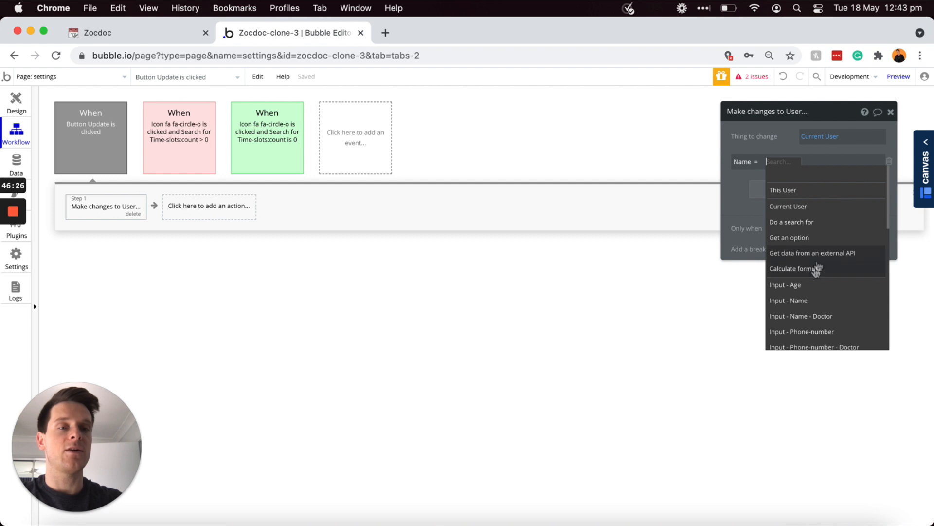
pyautogui.click(806, 303)
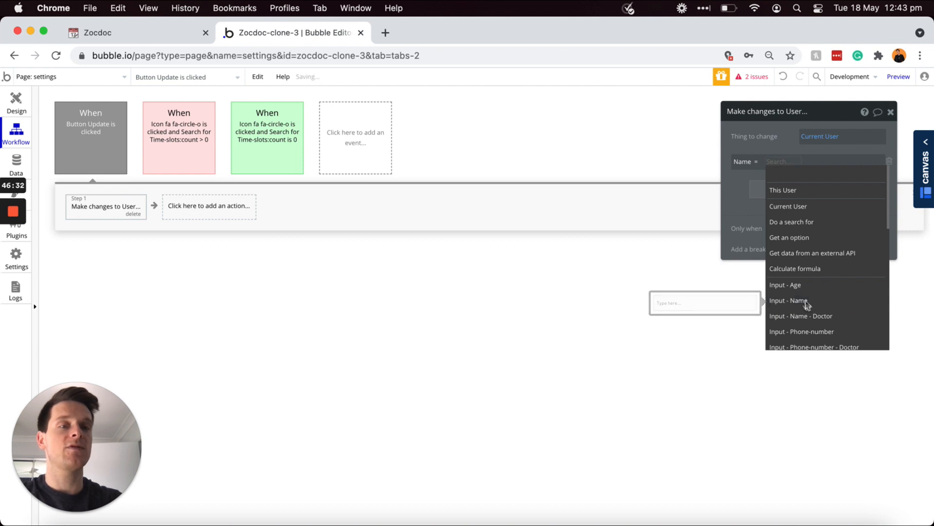
pyautogui.click(814, 173)
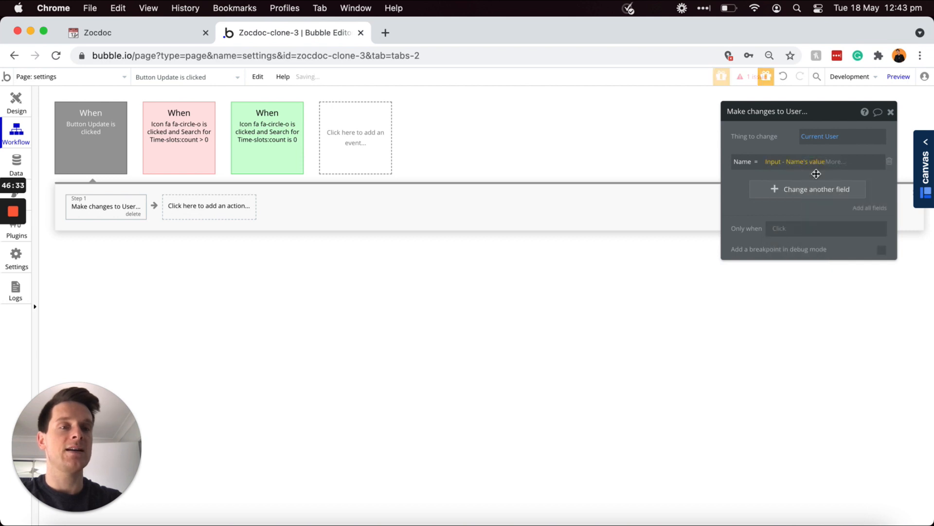
# Step: Add Phone-number and Age fields taken from the phone-number and age inputs
pyautogui.click(774, 190)
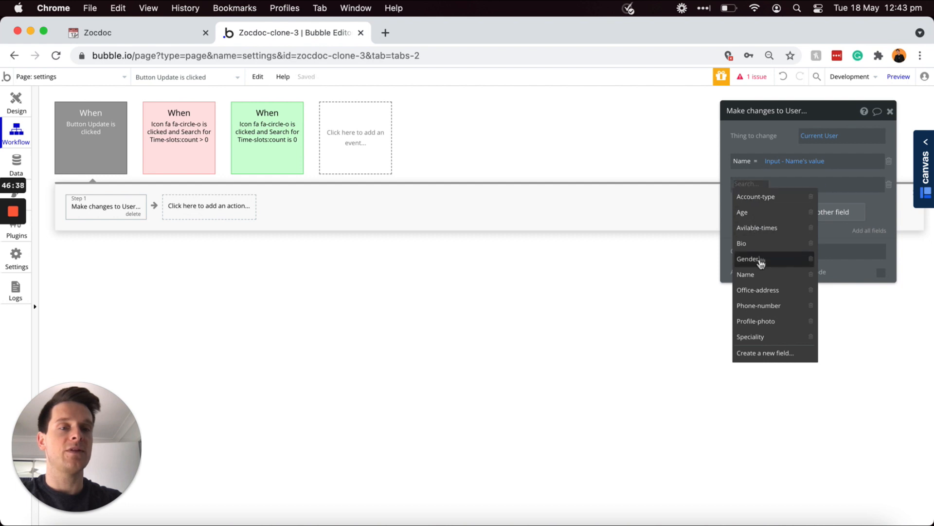
pyautogui.click(759, 306)
pyautogui.click(799, 184)
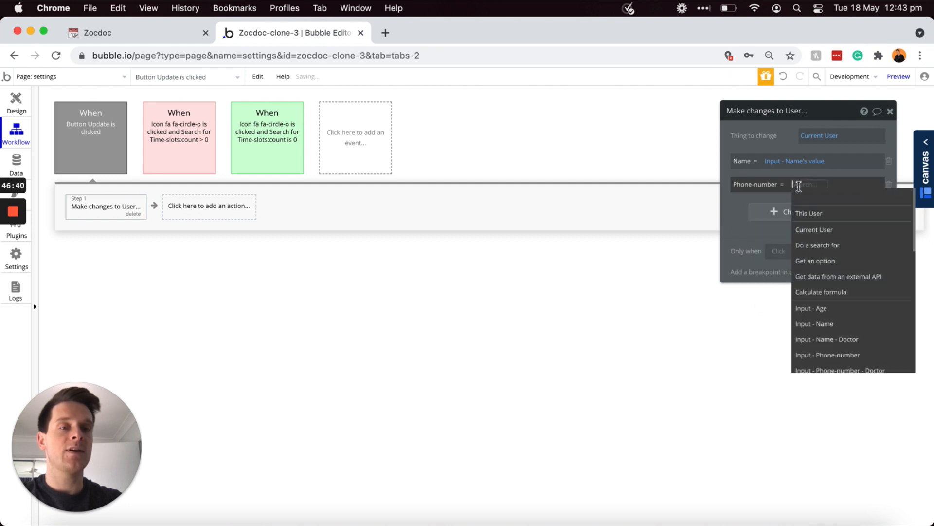
pyautogui.scroll(-1, 838, 288)
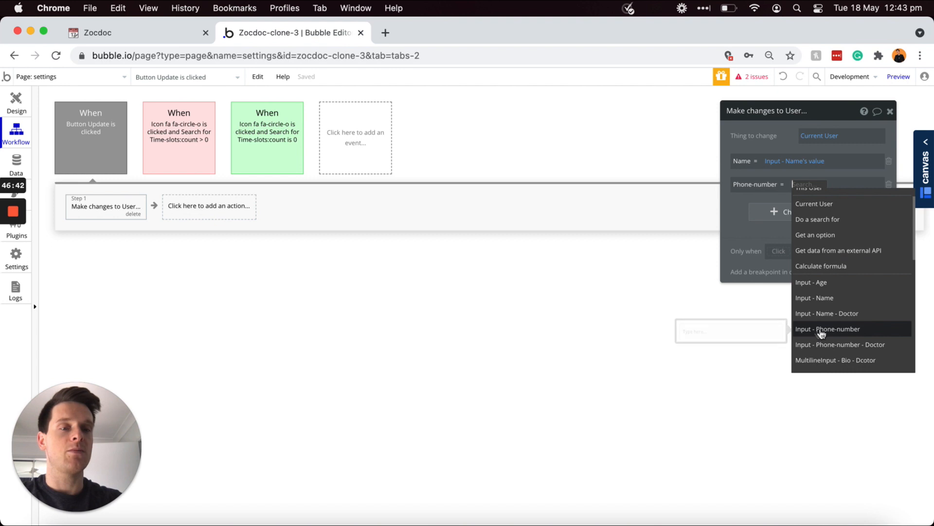
pyautogui.click(847, 332)
pyautogui.click(784, 208)
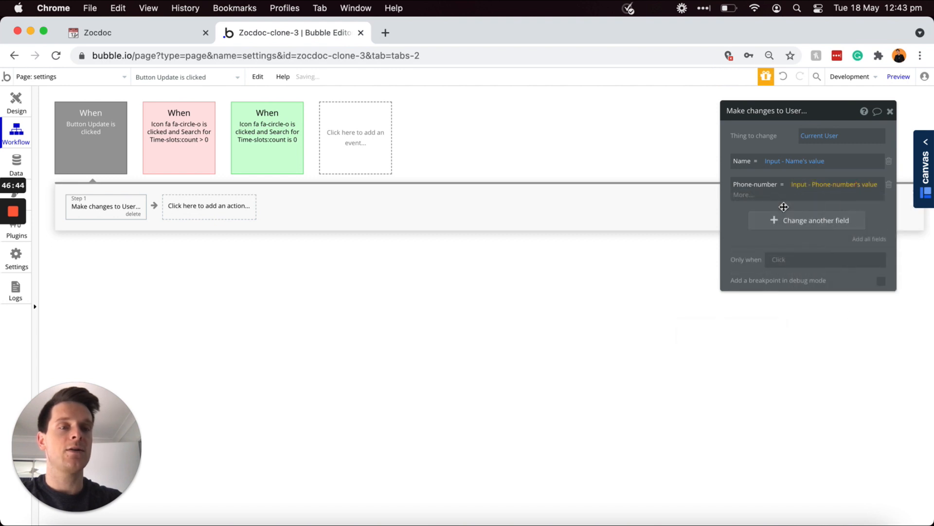
pyautogui.click(784, 212)
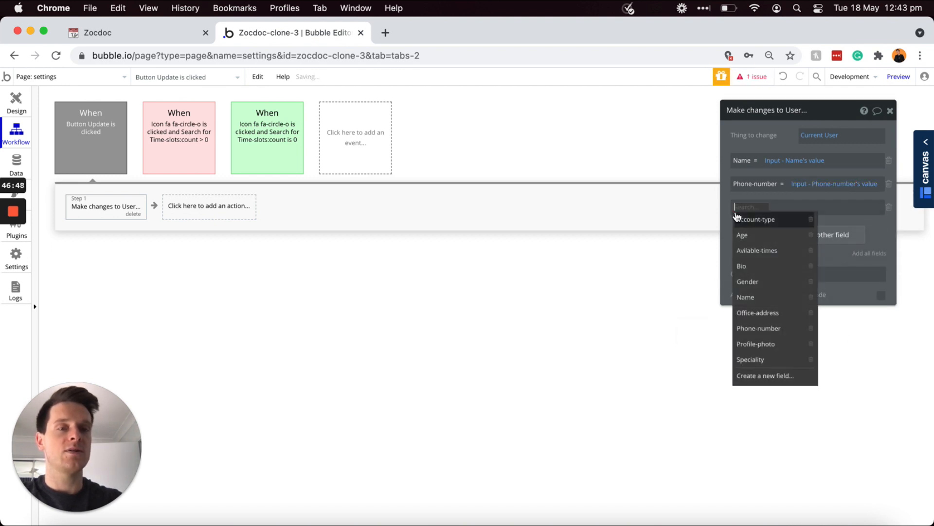
pyautogui.click(742, 236)
pyautogui.click(763, 207)
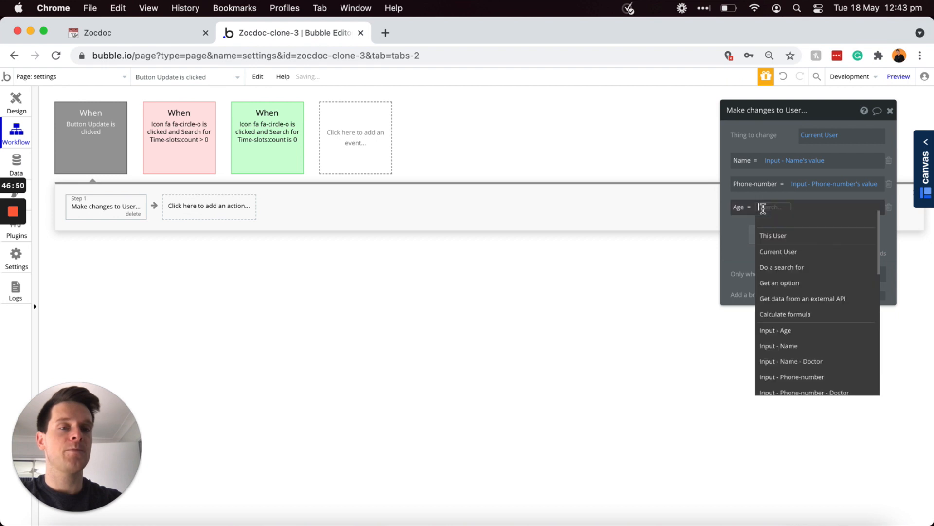
pyautogui.click(786, 333)
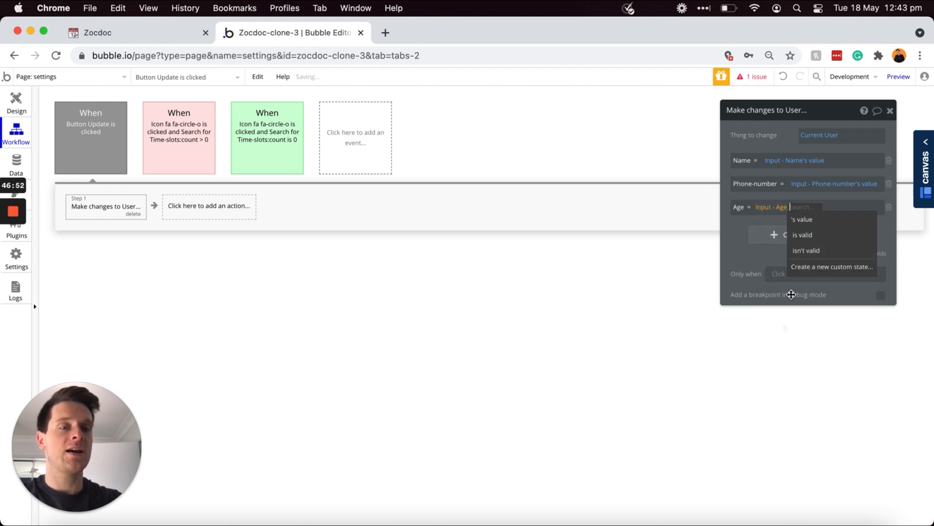
pyautogui.click(812, 218)
# Step: Add Gender from the gender dropdown and Profile-photo from the picture uploader, then return to Design
pyautogui.click(779, 235)
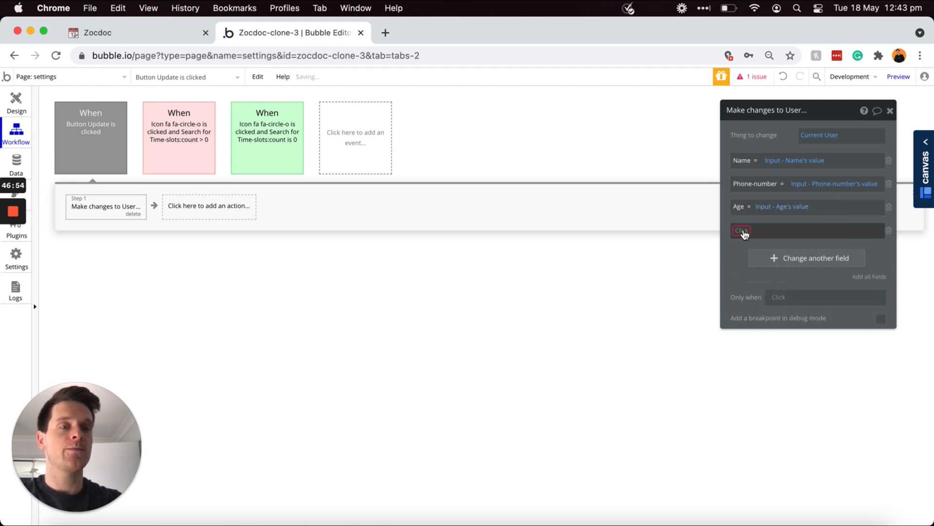
pyautogui.click(762, 305)
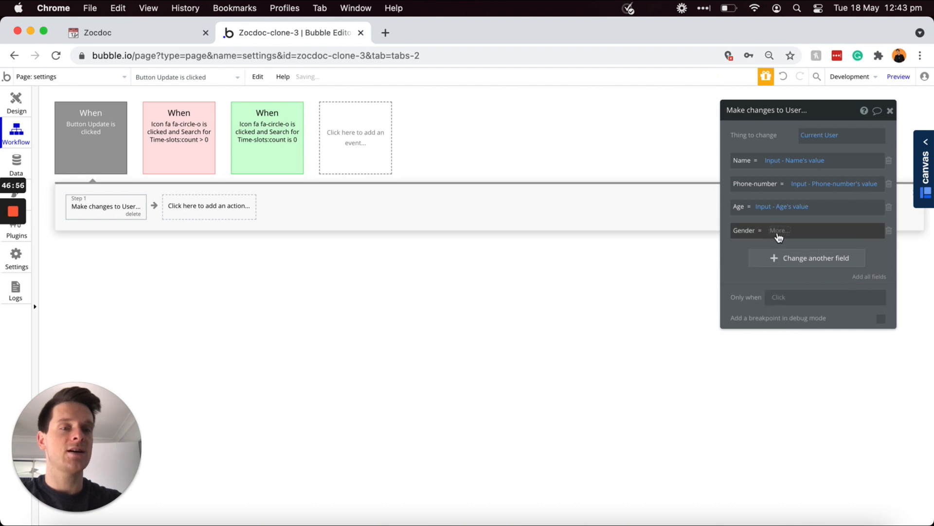
pyautogui.scroll(-3, 809, 299)
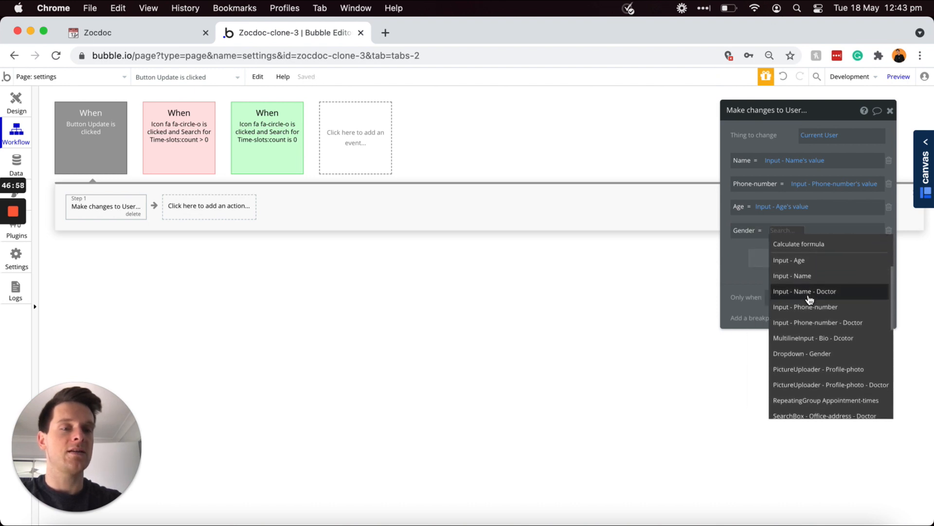
pyautogui.click(808, 358)
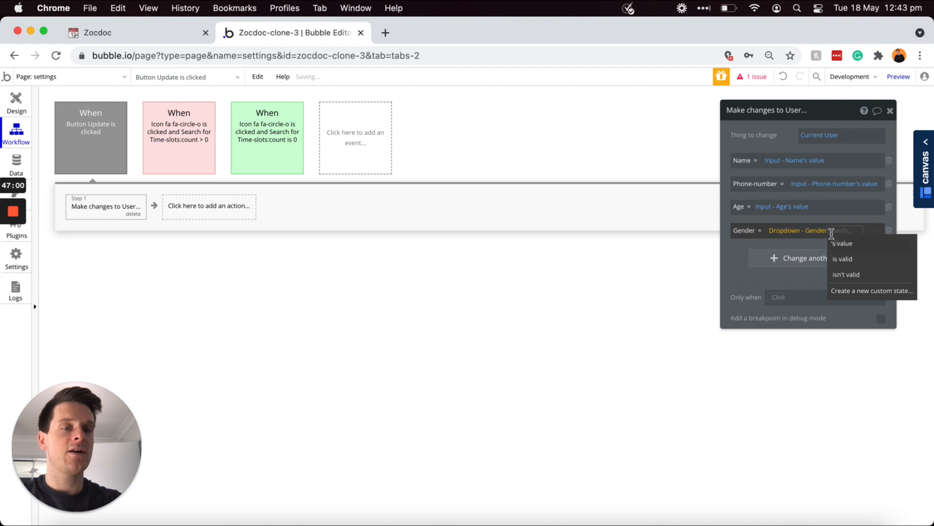
pyautogui.click(839, 242)
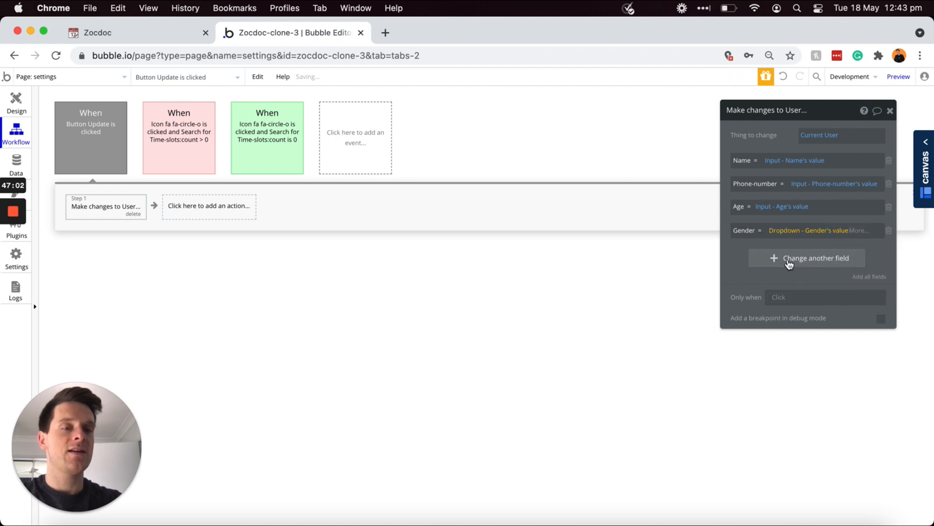
pyautogui.click(789, 264)
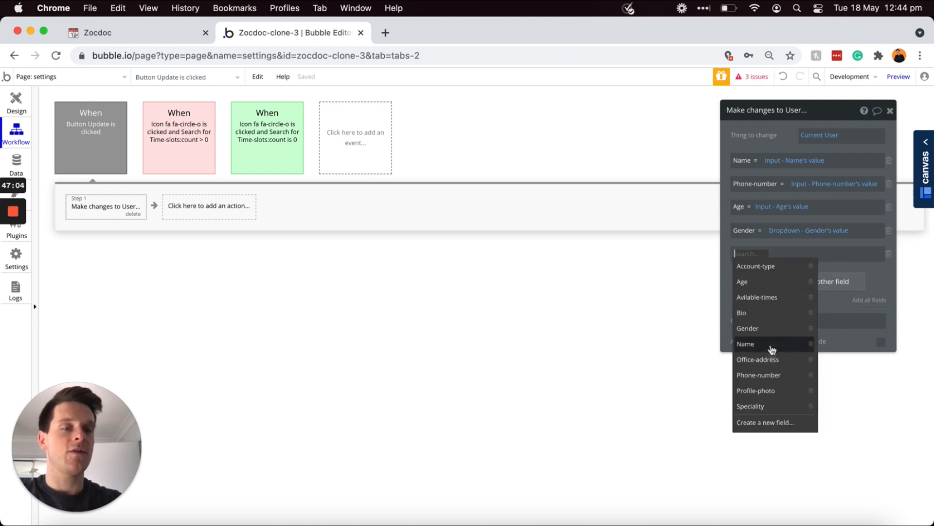
pyautogui.click(765, 390)
pyautogui.click(792, 254)
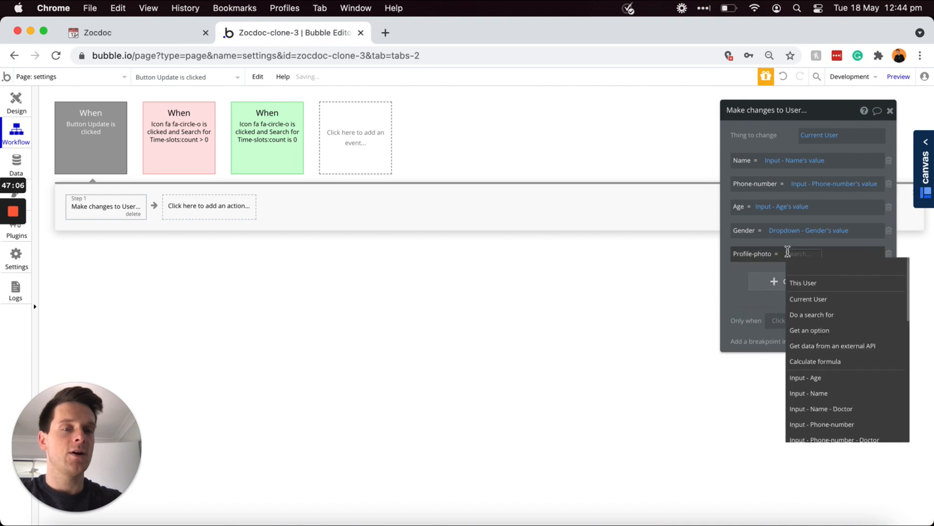
pyautogui.scroll(-2, 831, 345)
pyautogui.scroll(-2, 830, 345)
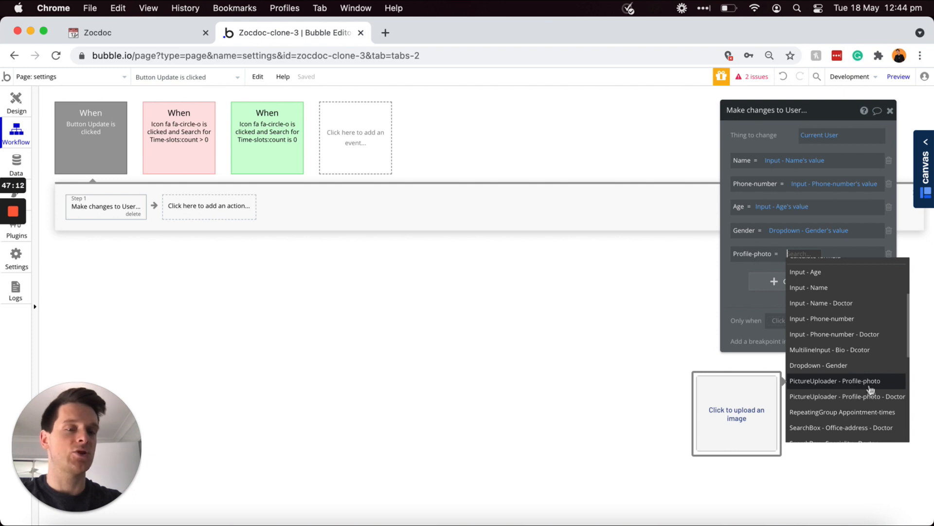
pyautogui.click(870, 382)
pyautogui.click(780, 278)
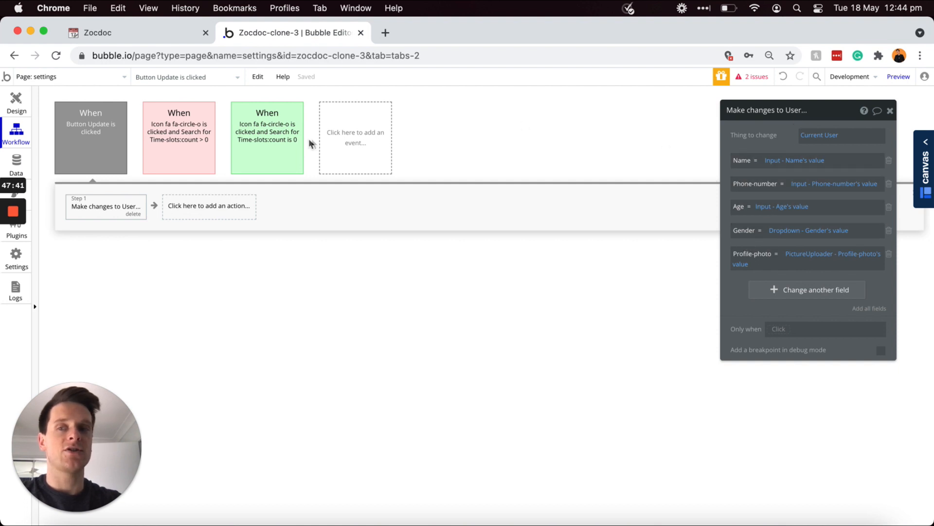
pyautogui.click(16, 101)
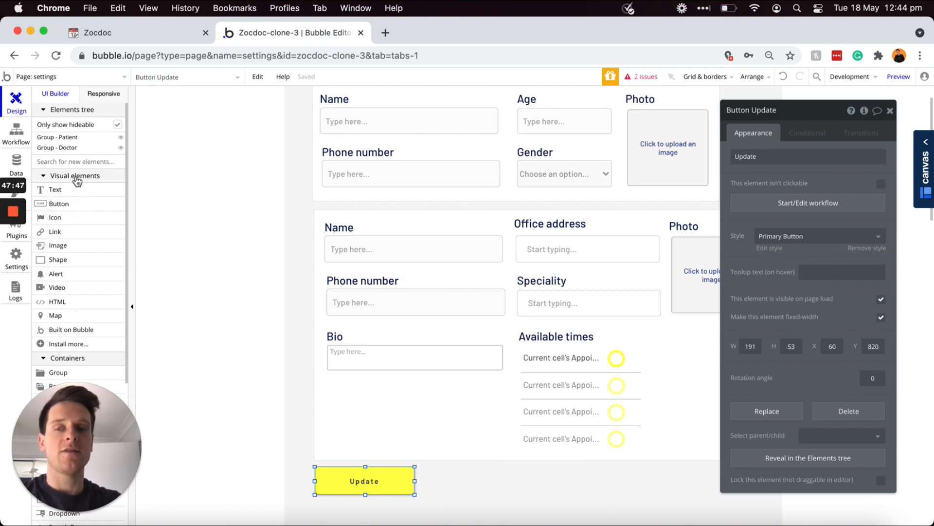
# Step: Place an alert below the Update button with the text 'Updated'
pyautogui.click(55, 273)
pyautogui.scroll(-2, 381, 303)
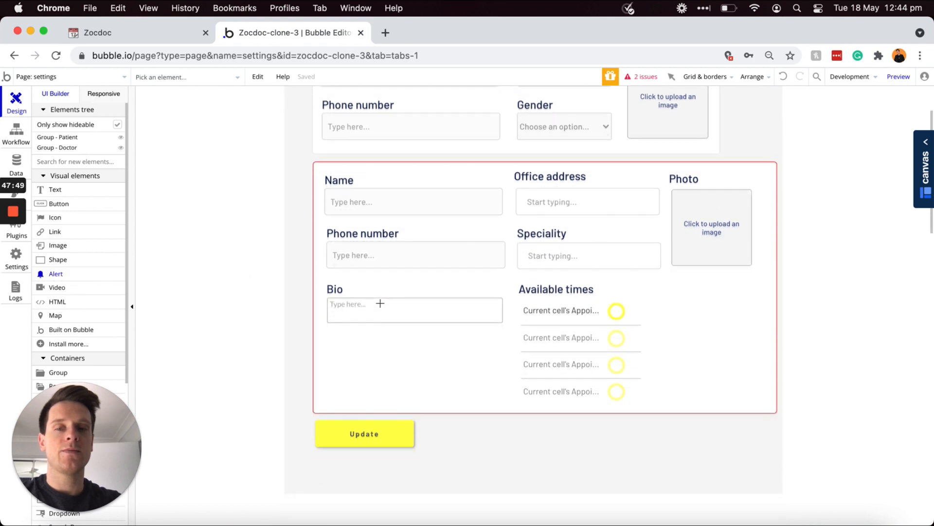
pyautogui.scroll(-2, 338, 405)
pyautogui.moveTo(315, 412); pyautogui.dragTo(412, 436)
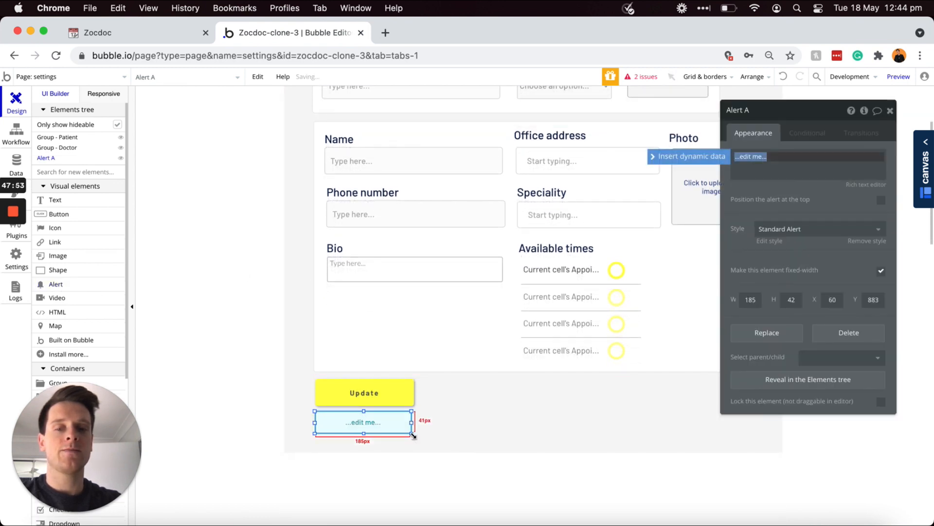
pyautogui.write('Updated')
pyautogui.click(783, 188)
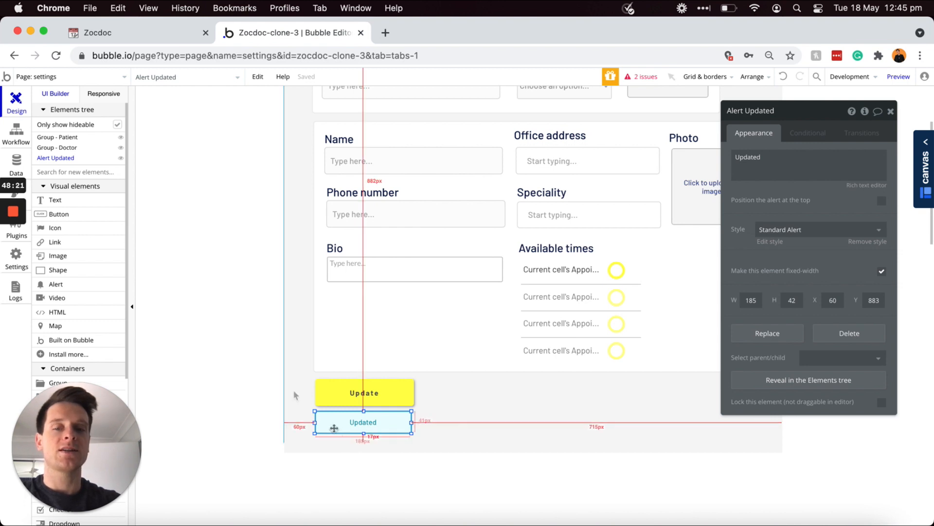
pyautogui.click(16, 132)
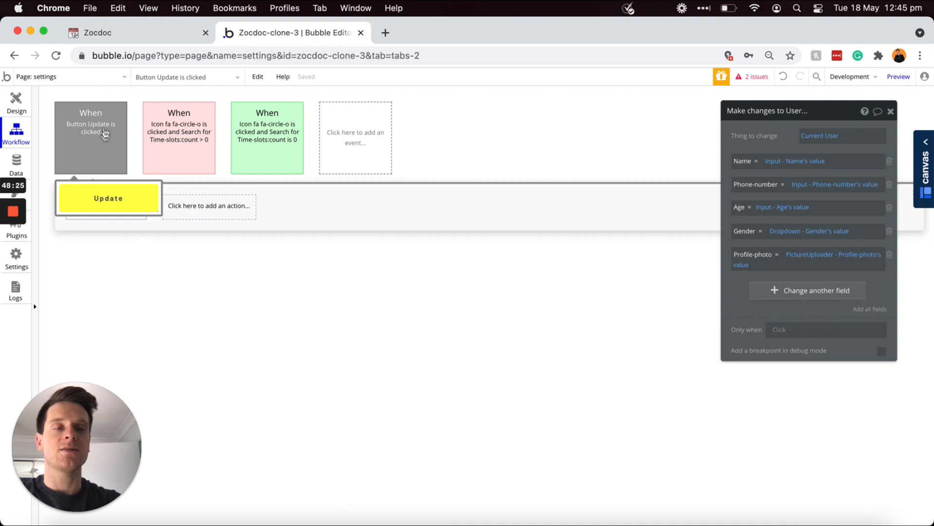
# Step: Add a Show message step for Alert Updated after the user-changes step
pyautogui.click(211, 217)
pyautogui.moveTo(203, 349)
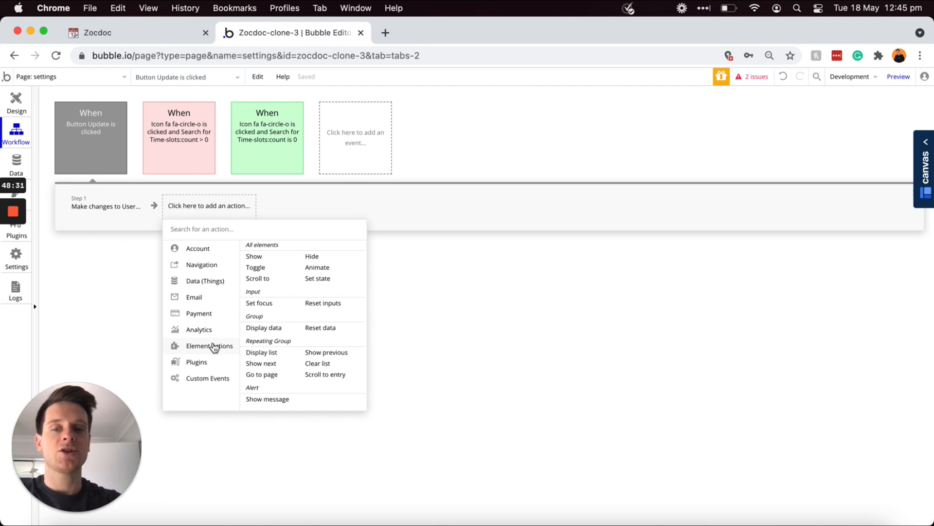
pyautogui.click(261, 402)
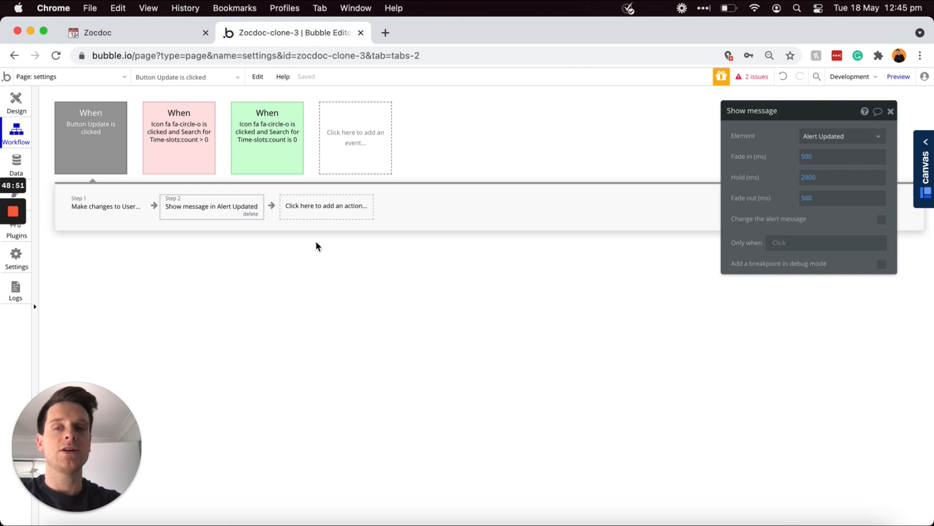
pyautogui.click(90, 136)
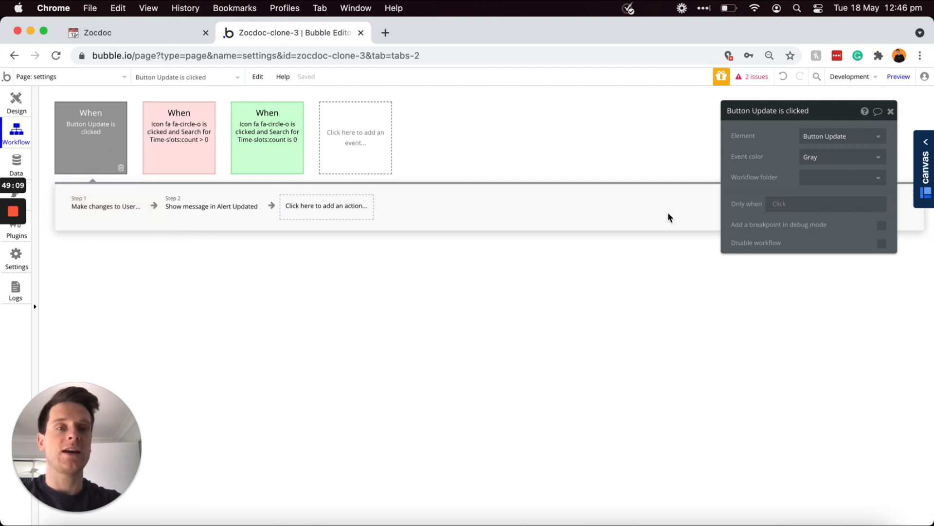
# Step: Set the event's Only when condition to Current User's Account-type is 'Patient'
pyautogui.click(780, 204)
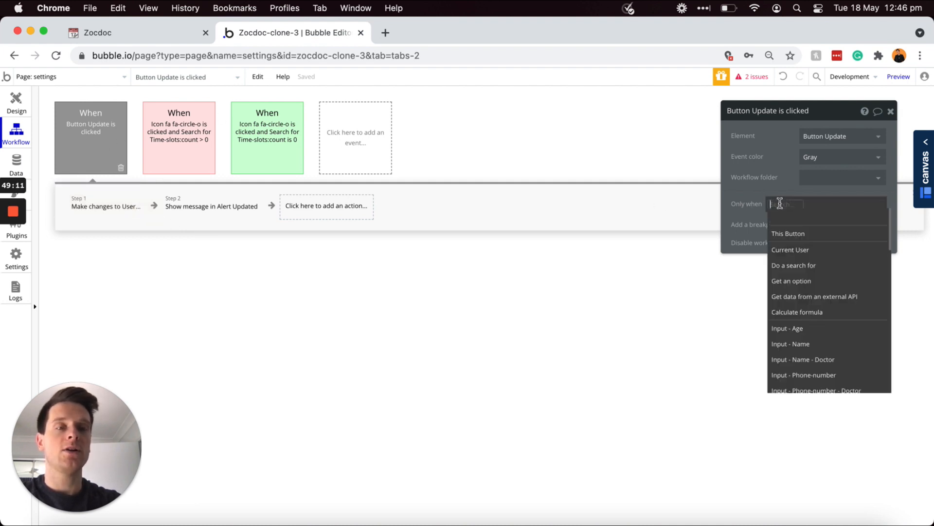
pyautogui.click(798, 250)
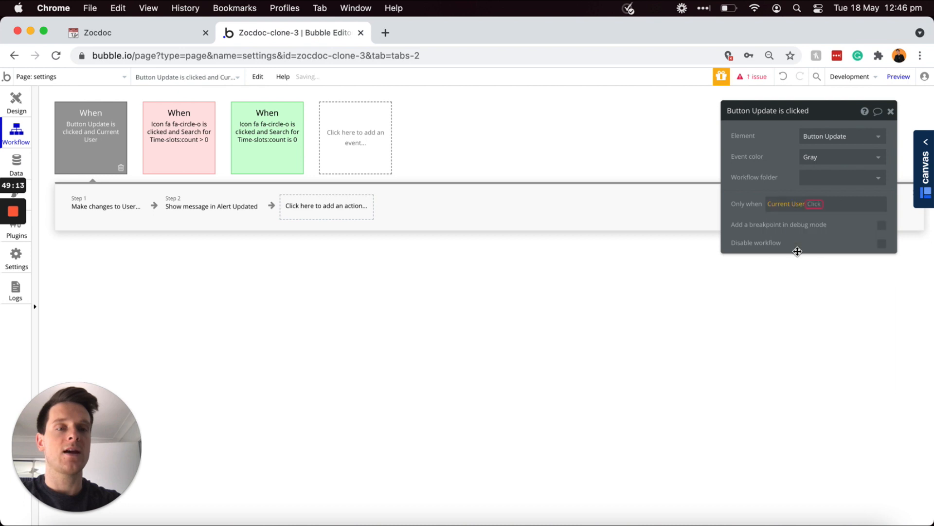
pyautogui.click(829, 223)
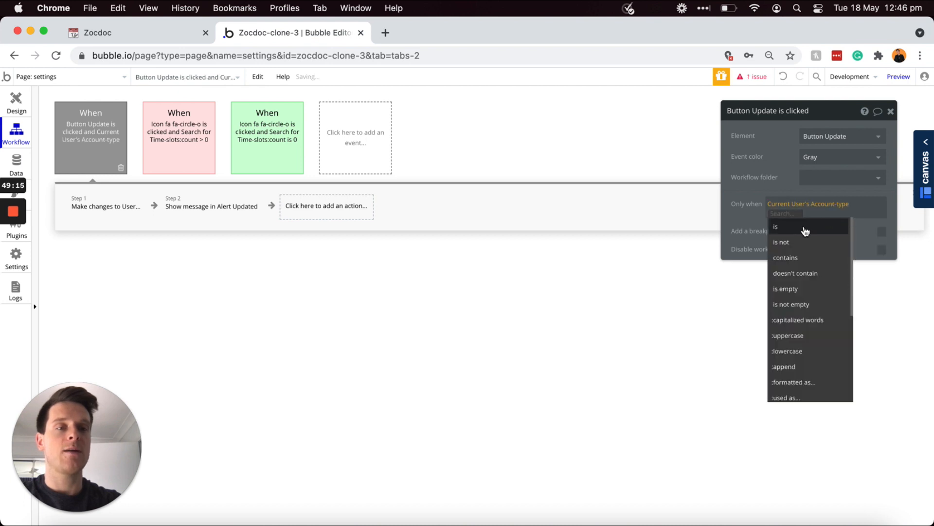
pyautogui.click(803, 225)
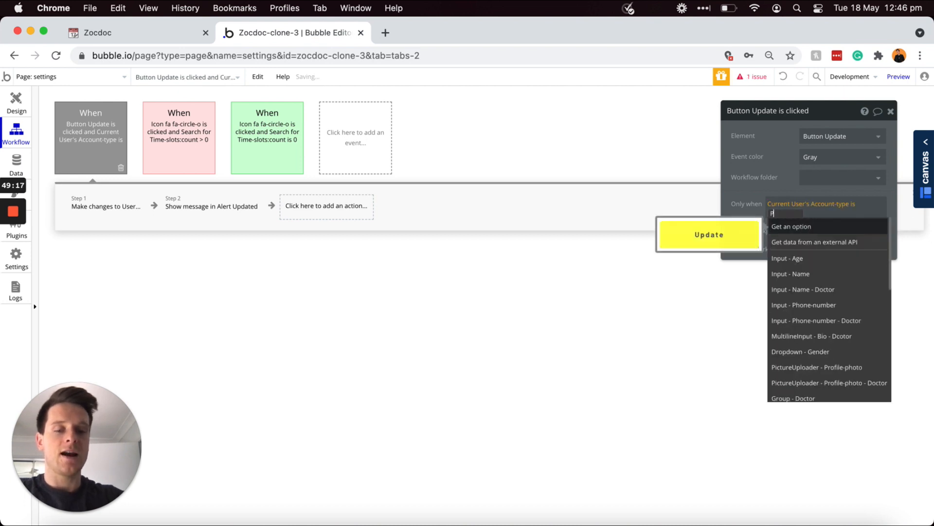
pyautogui.write('Patient')
pyautogui.press('Return')
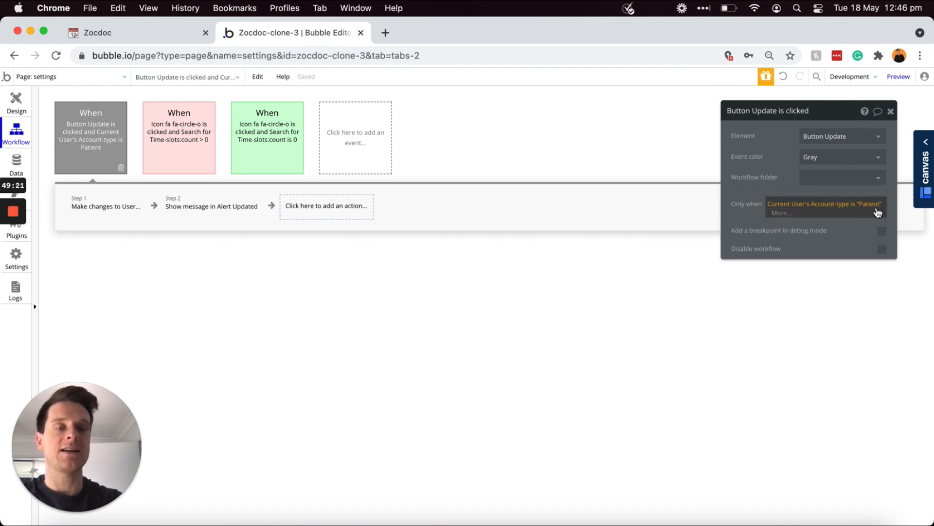
pyautogui.click(858, 227)
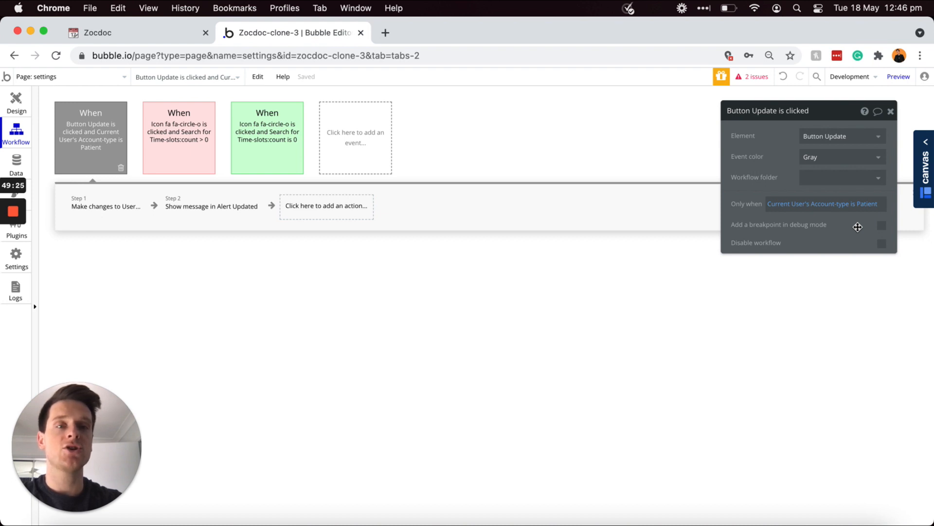
pyautogui.moveTo(82, 137)
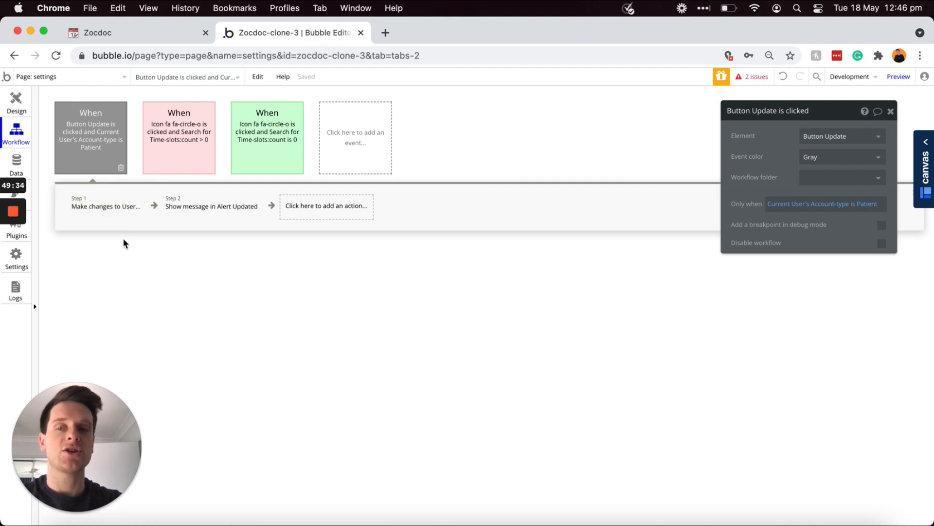
pyautogui.moveTo(107, 157)
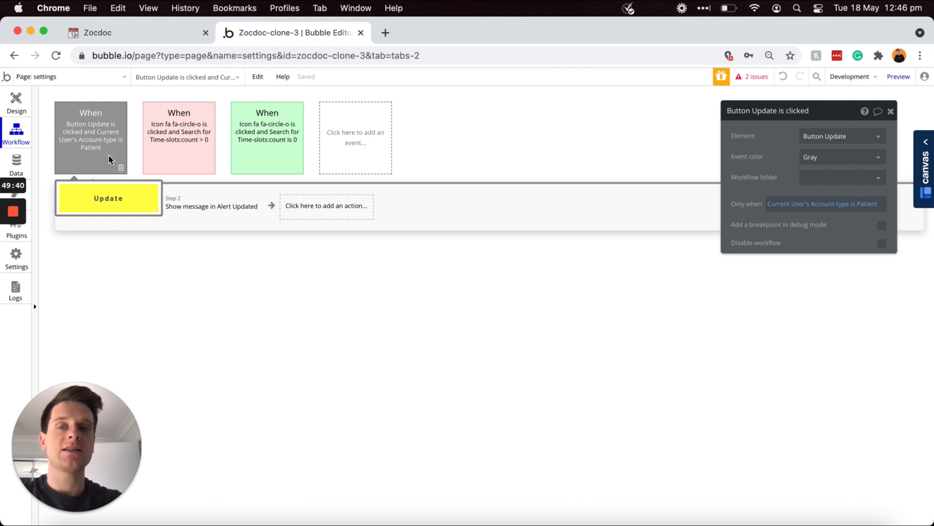
# Step: Create a new 'An element is clicked' event for Button Update
pyautogui.click(357, 144)
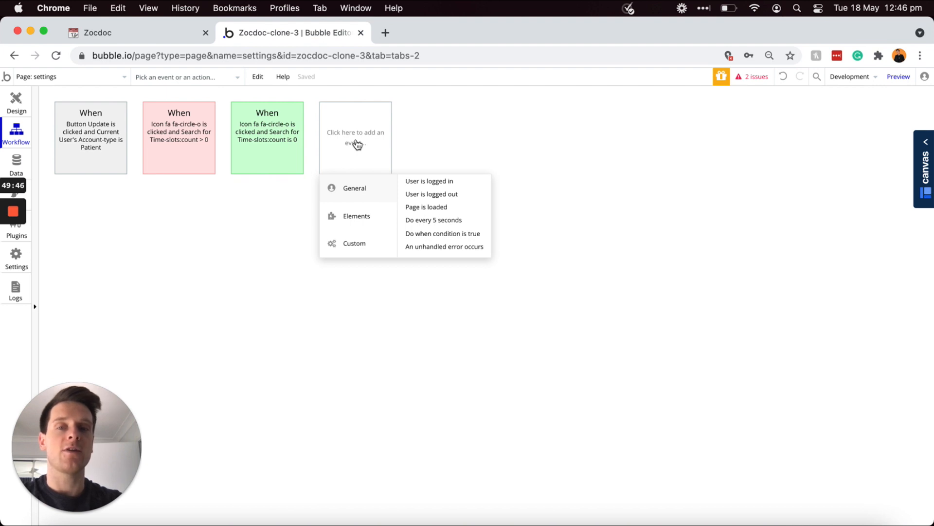
pyautogui.moveTo(352, 218)
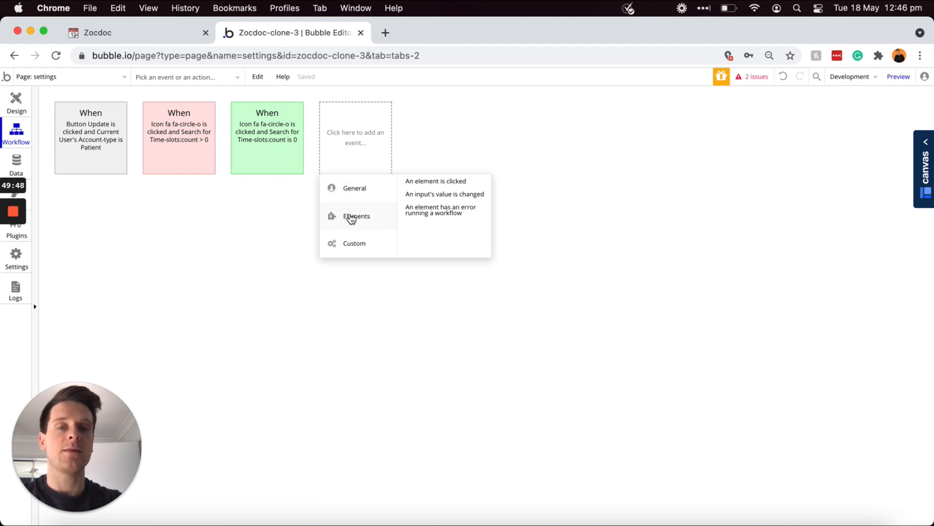
pyautogui.click(433, 182)
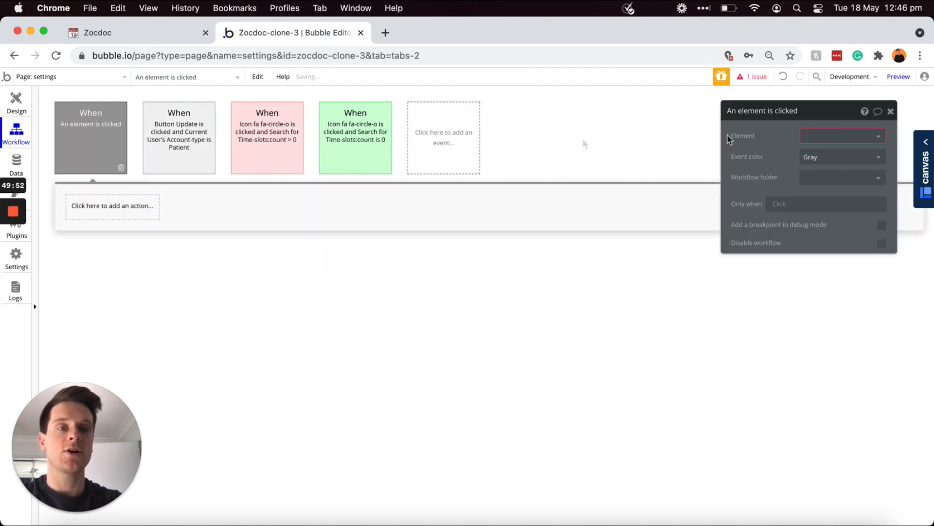
pyautogui.click(838, 139)
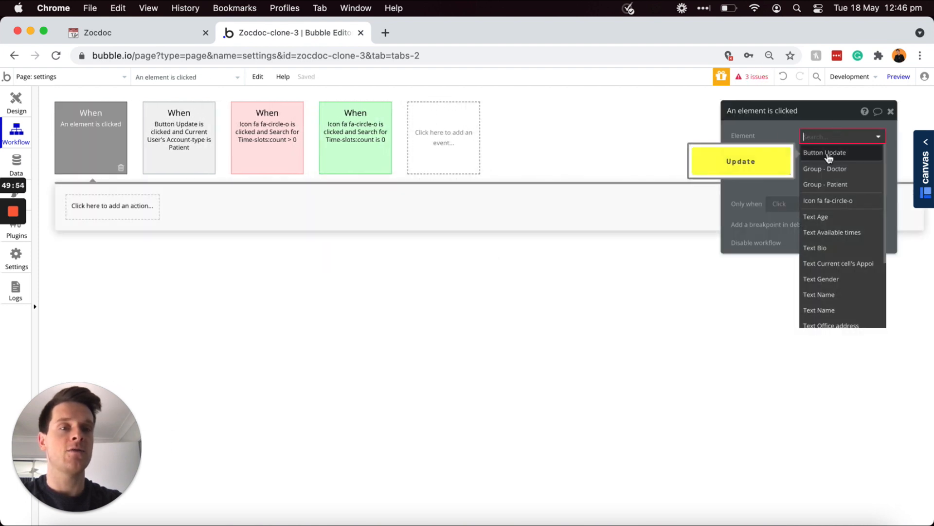
pyautogui.click(823, 153)
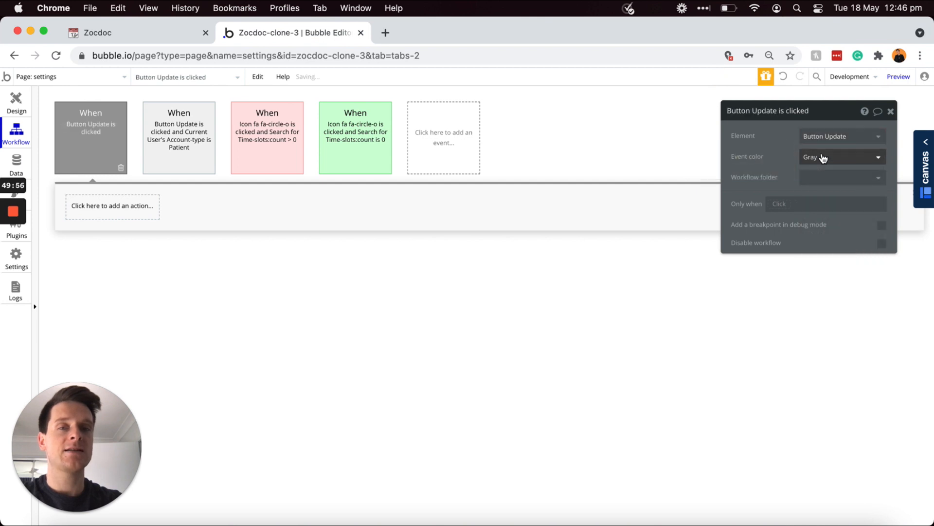
# Step: Restrict the event to run only when Current User's Account-type is 'Doctor'
pyautogui.click(779, 204)
pyautogui.click(789, 248)
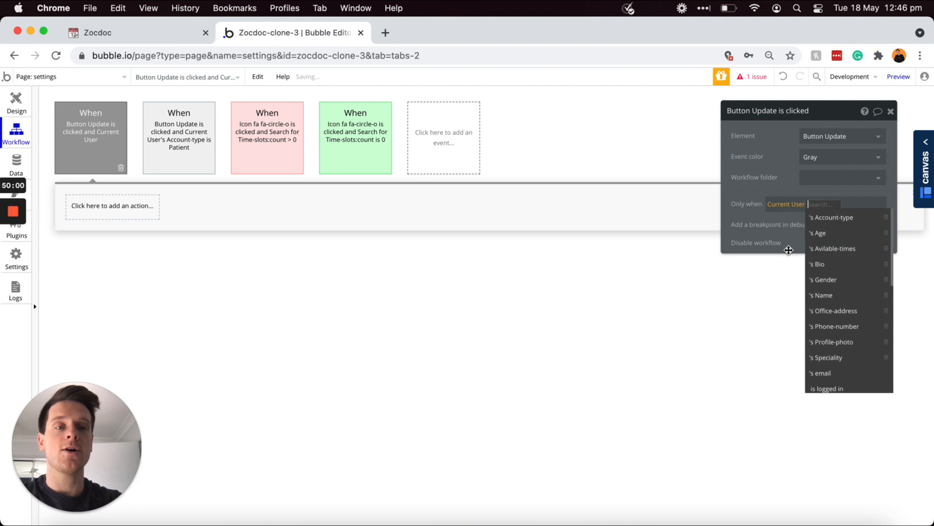
pyautogui.click(823, 218)
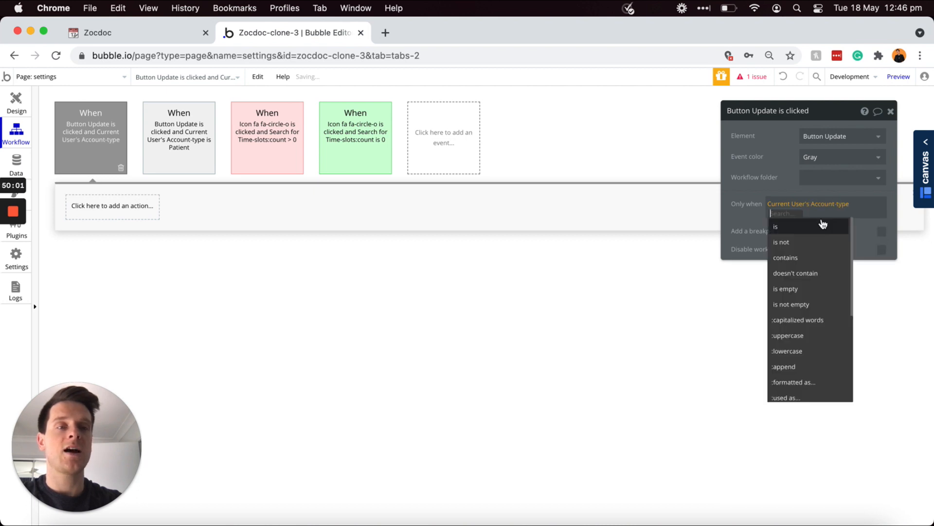
pyautogui.click(823, 224)
pyautogui.write('Doctor')
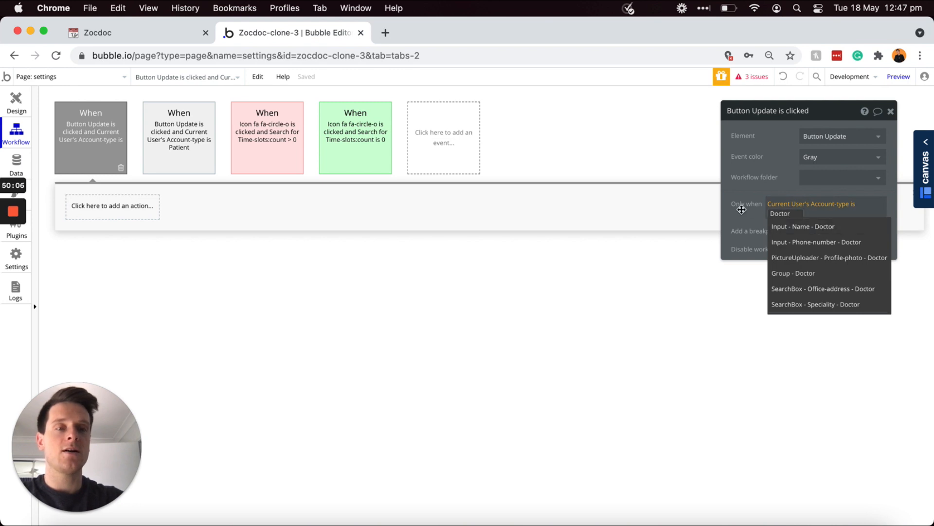
pyautogui.click(735, 208)
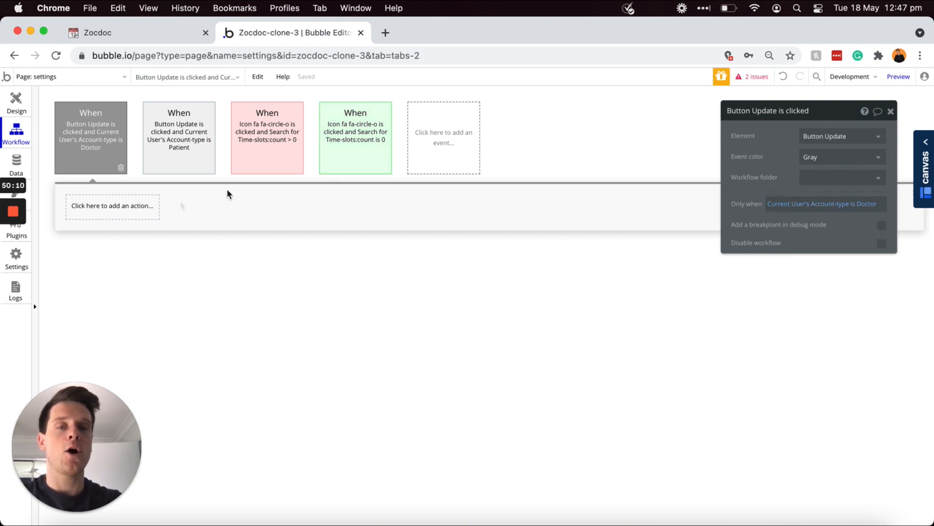
pyautogui.click(121, 212)
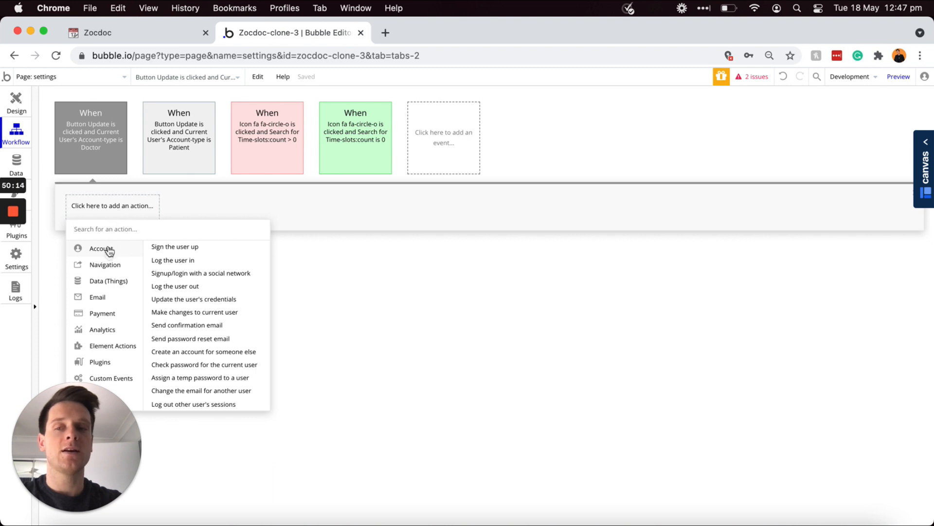
# Step: Add a Make changes to Current User step setting Name from the doctor name input
pyautogui.moveTo(102, 285)
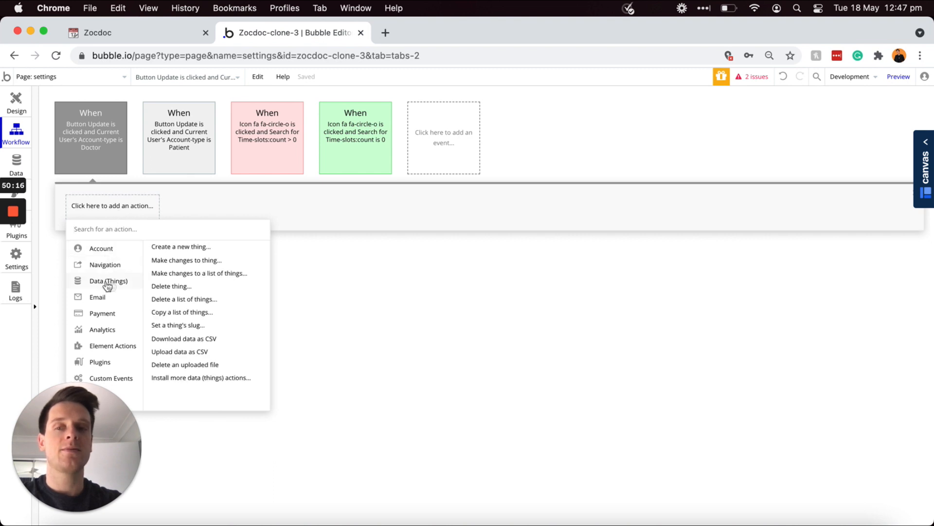
pyautogui.click(197, 262)
pyautogui.click(830, 140)
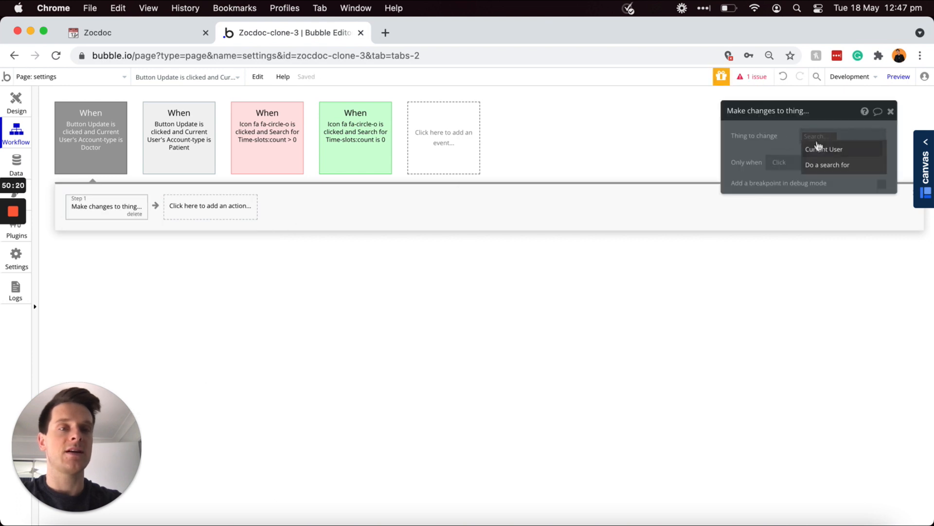
pyautogui.click(819, 149)
pyautogui.click(780, 167)
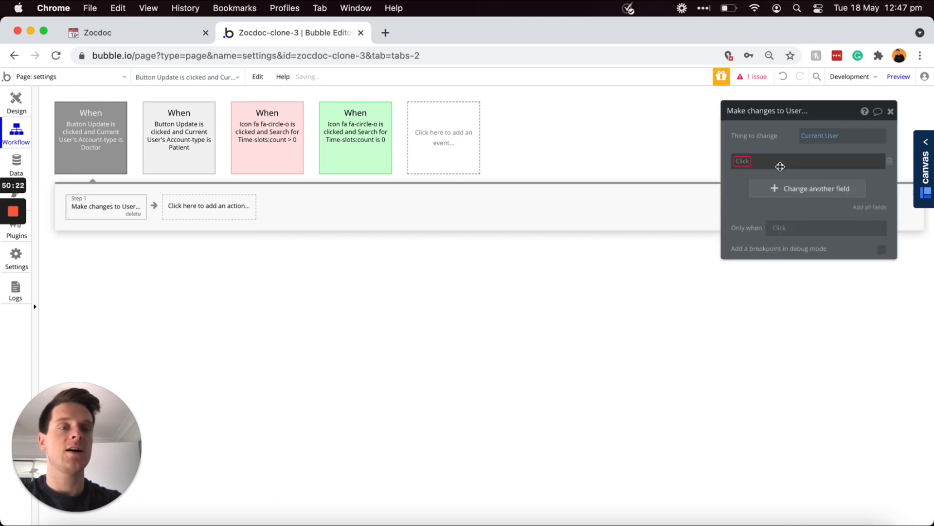
pyautogui.click(744, 163)
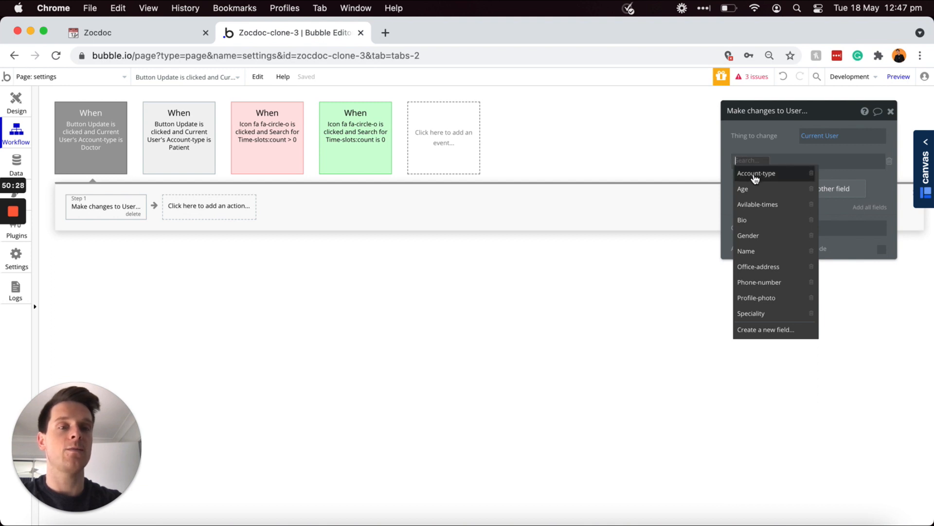
pyautogui.click(750, 251)
pyautogui.click(776, 161)
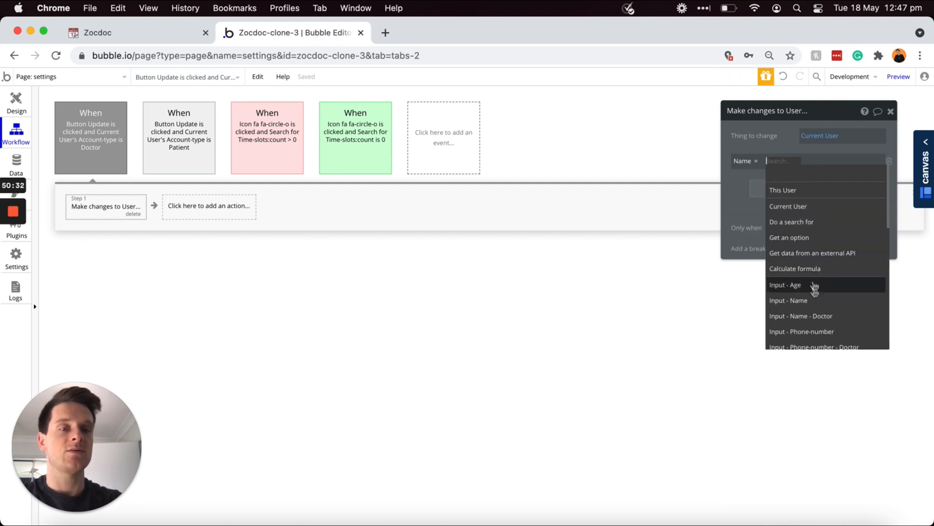
pyautogui.click(823, 316)
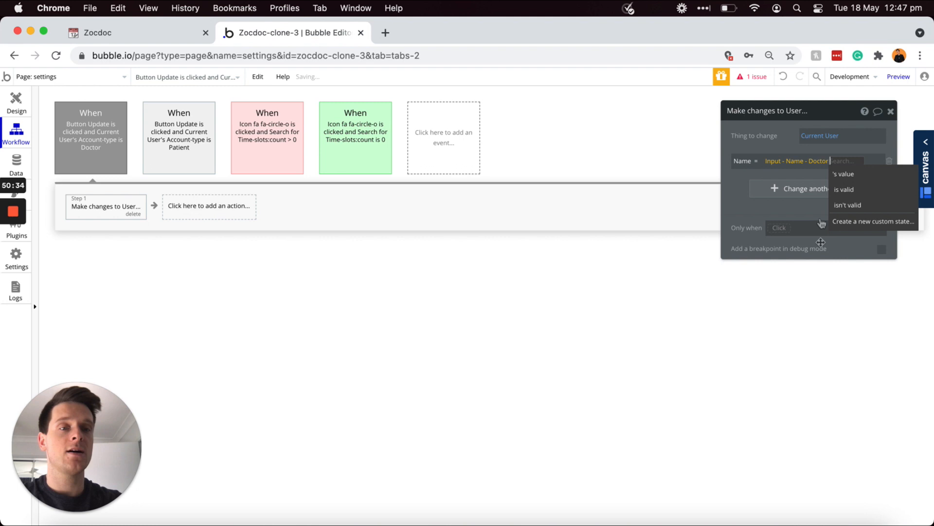
pyautogui.click(836, 175)
# Step: Set Office-address and Speciality from the doctor office-address and speciality search boxes
pyautogui.click(787, 190)
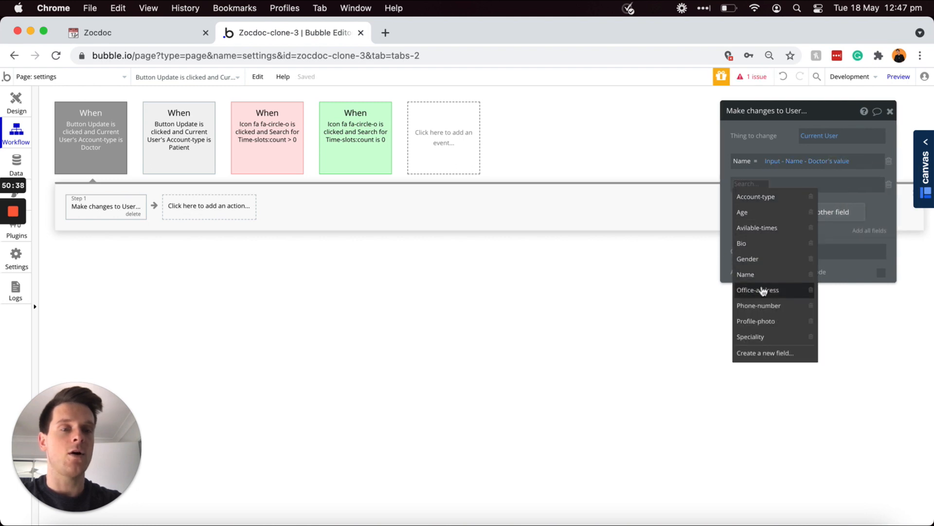
pyautogui.click(762, 290)
pyautogui.click(794, 184)
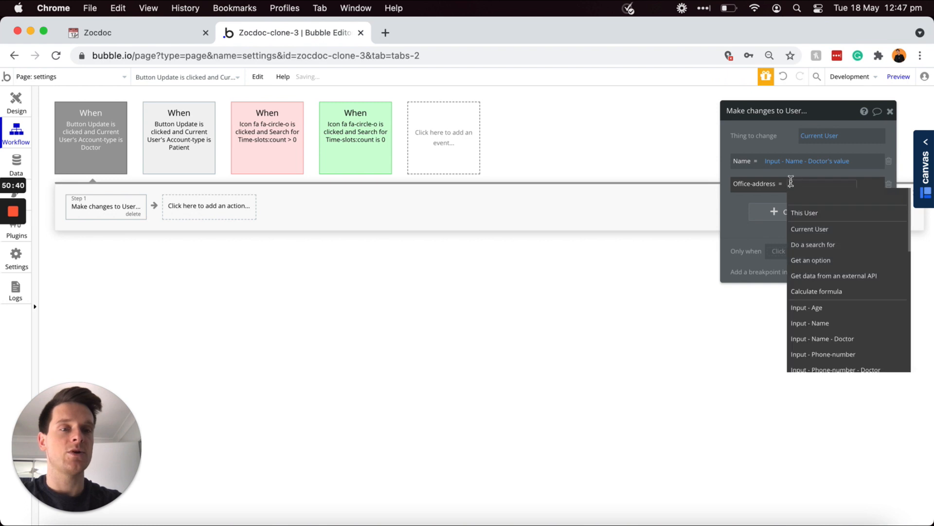
pyautogui.scroll(-5, 822, 254)
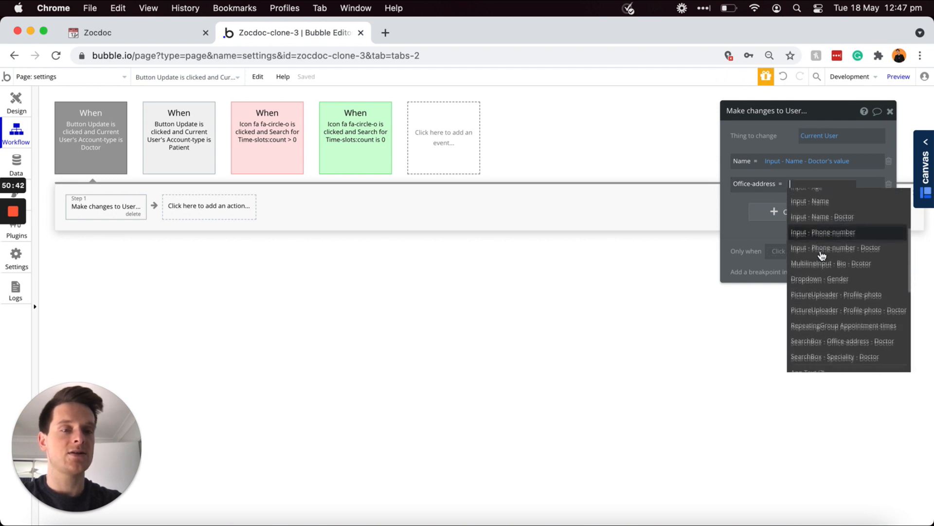
pyautogui.click(887, 335)
pyautogui.click(778, 202)
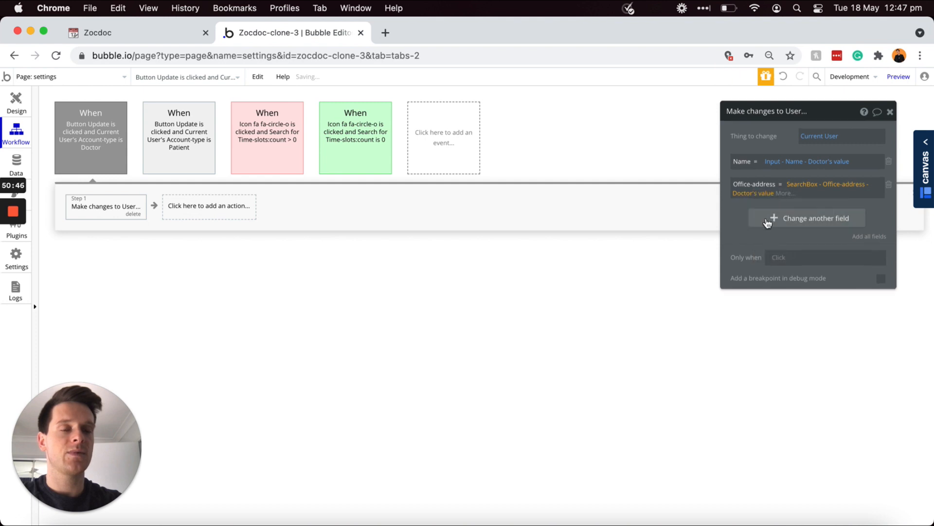
pyautogui.click(766, 223)
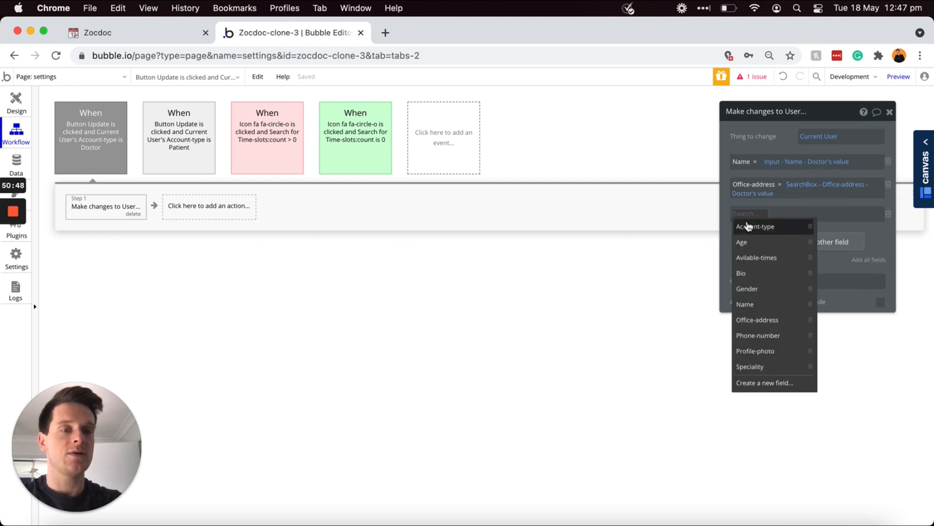
pyautogui.click(754, 368)
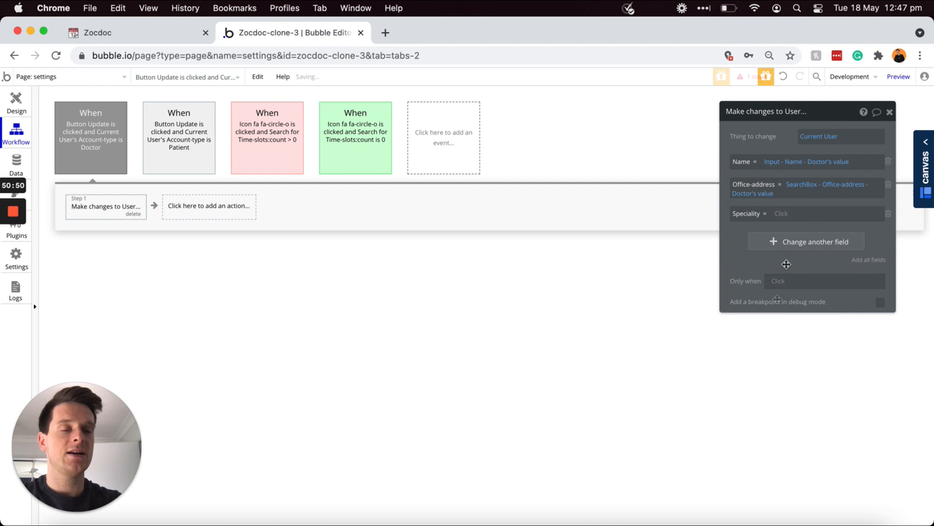
pyautogui.click(781, 214)
pyautogui.scroll(-5, 803, 298)
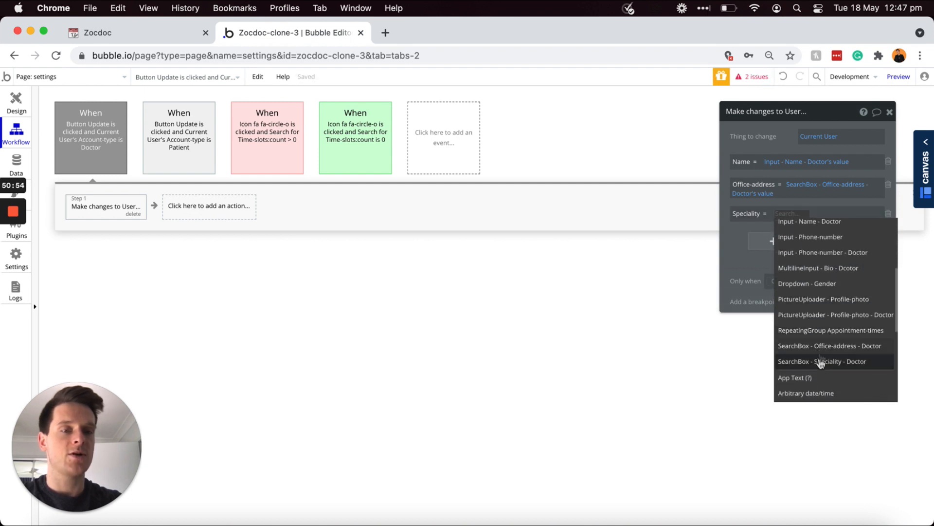
pyautogui.click(822, 361)
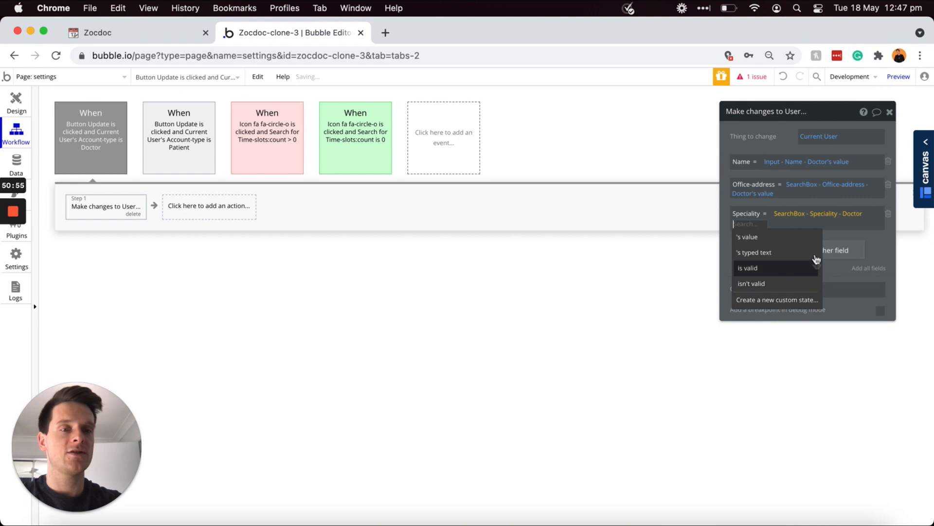
pyautogui.click(772, 237)
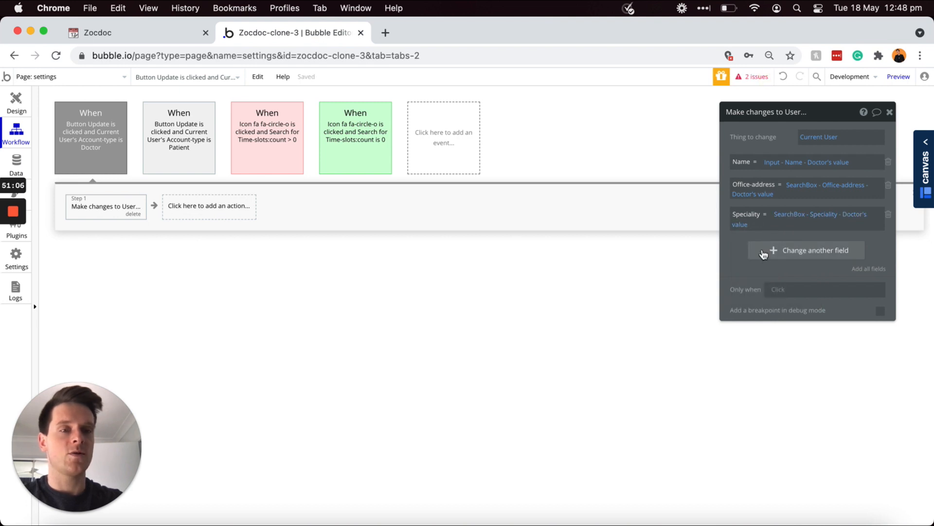
# Step: Set Phone-number from the doctor phone input and Profile-photo from the doctor picture uploader
pyautogui.click(761, 250)
pyautogui.click(741, 245)
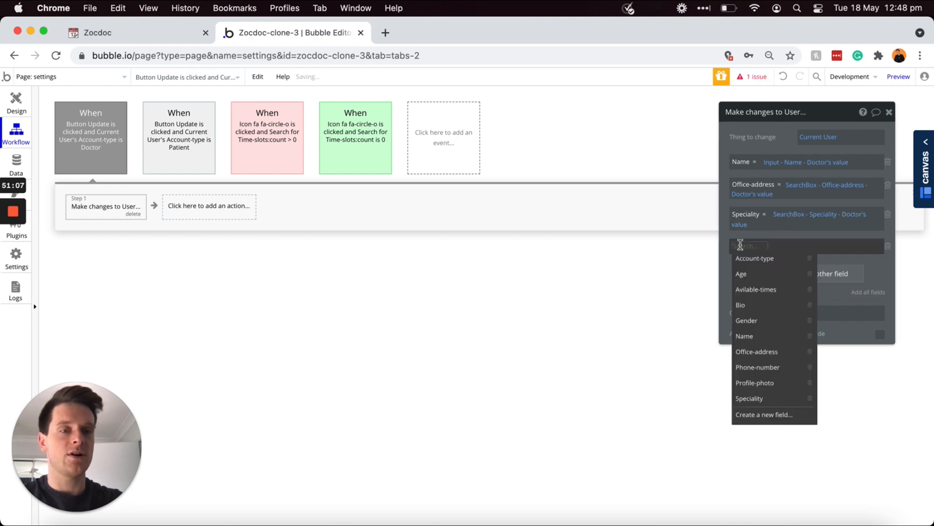
pyautogui.click(767, 367)
pyautogui.click(795, 248)
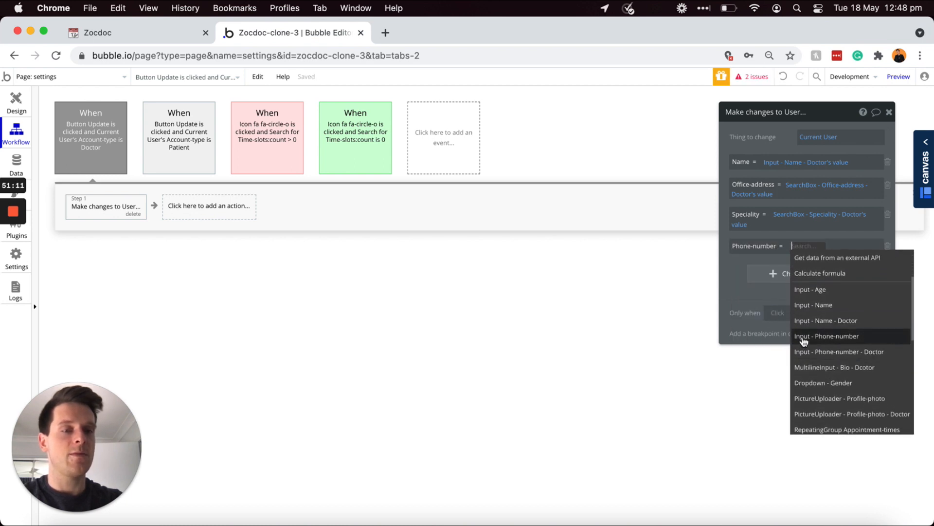
pyautogui.click(860, 354)
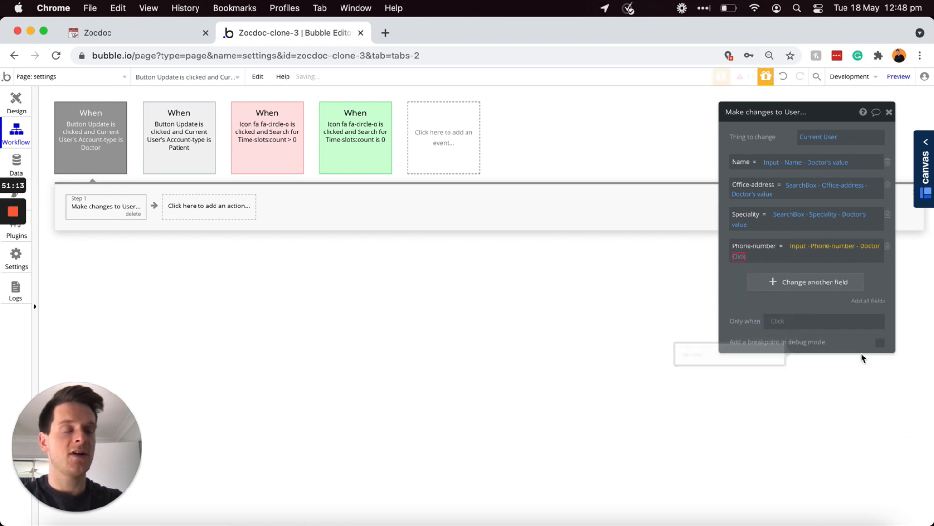
pyautogui.click(787, 268)
pyautogui.click(781, 282)
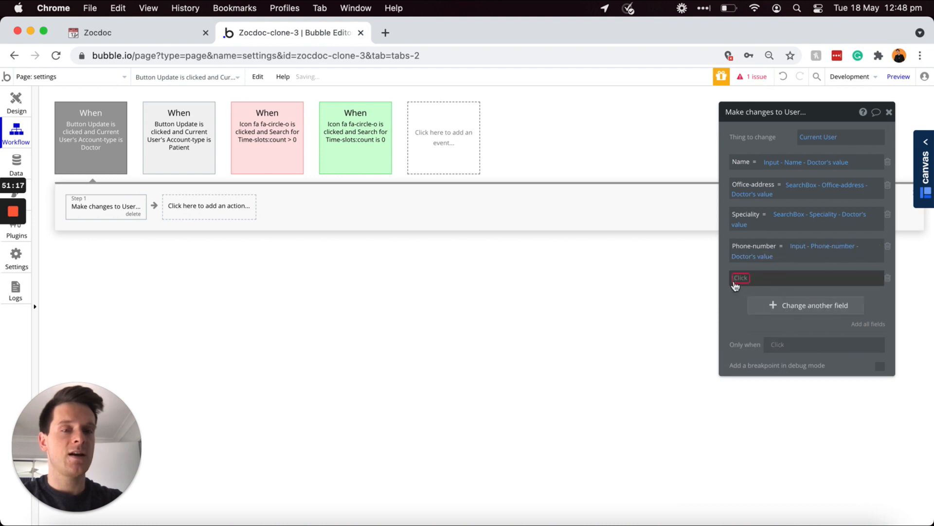
pyautogui.click(735, 285)
pyautogui.click(791, 415)
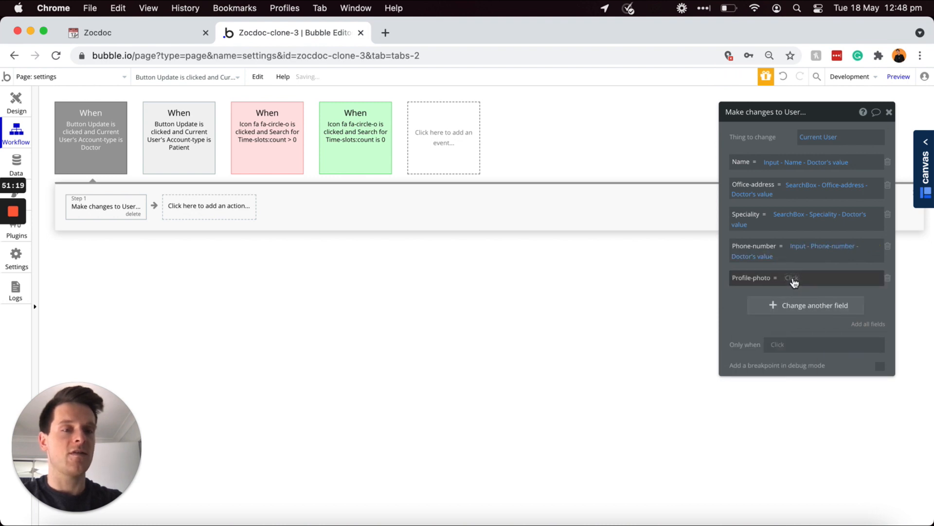
pyautogui.click(792, 278)
pyautogui.scroll(-5, 819, 355)
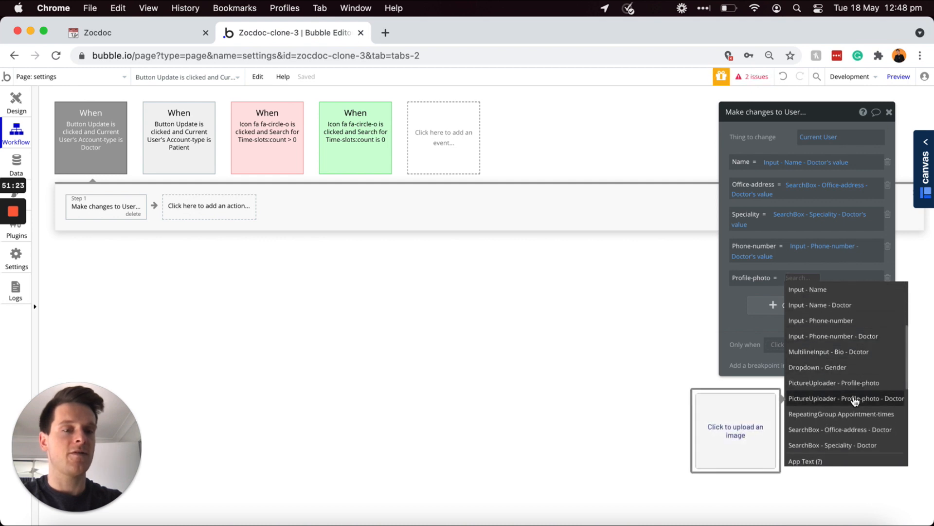
pyautogui.click(887, 399)
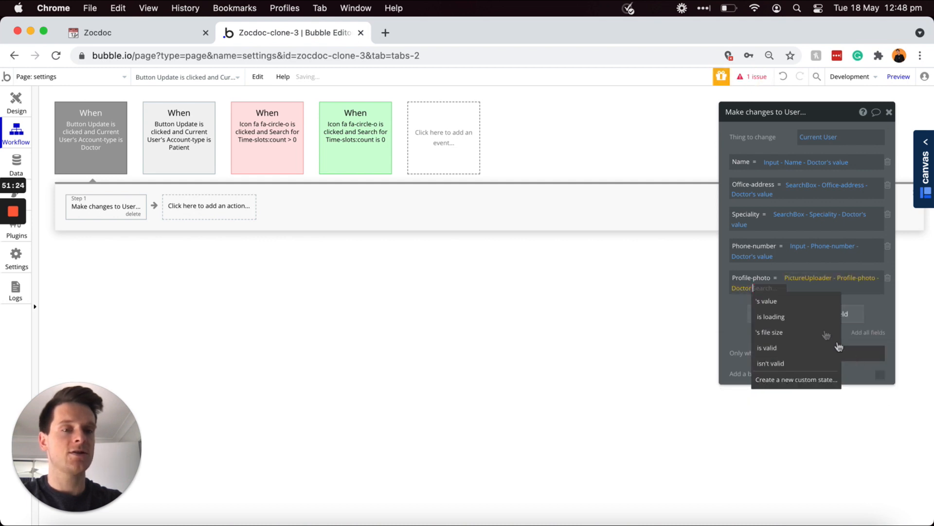
pyautogui.click(781, 301)
# Step: Set Bio from the MultilineInput - Bio - Dcotor value
pyautogui.click(778, 312)
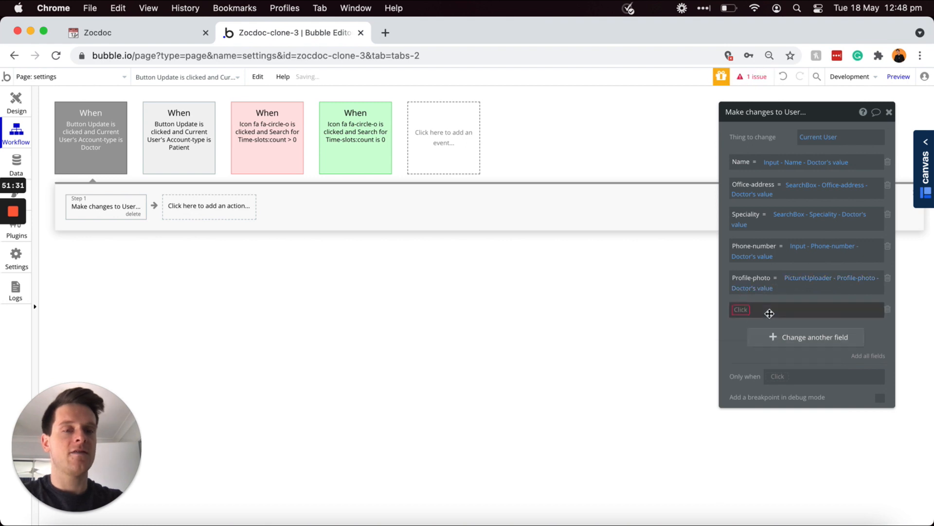
pyautogui.click(738, 309)
pyautogui.click(740, 369)
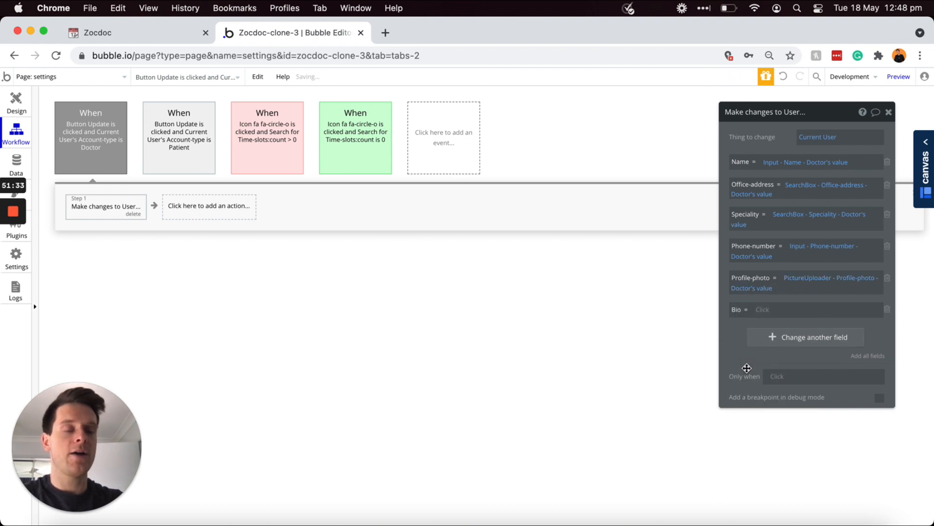
pyautogui.click(765, 313)
pyautogui.scroll(-3, 817, 370)
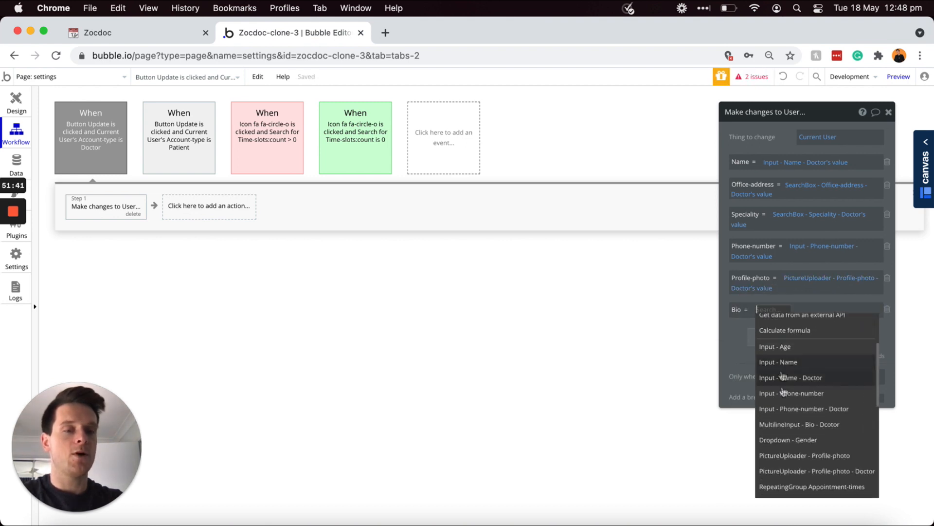
pyautogui.click(818, 425)
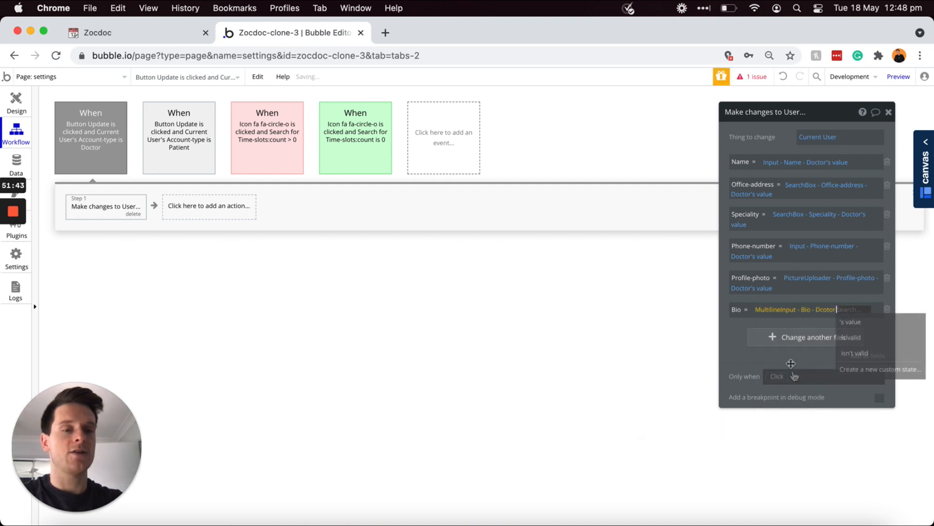
pyautogui.click(827, 324)
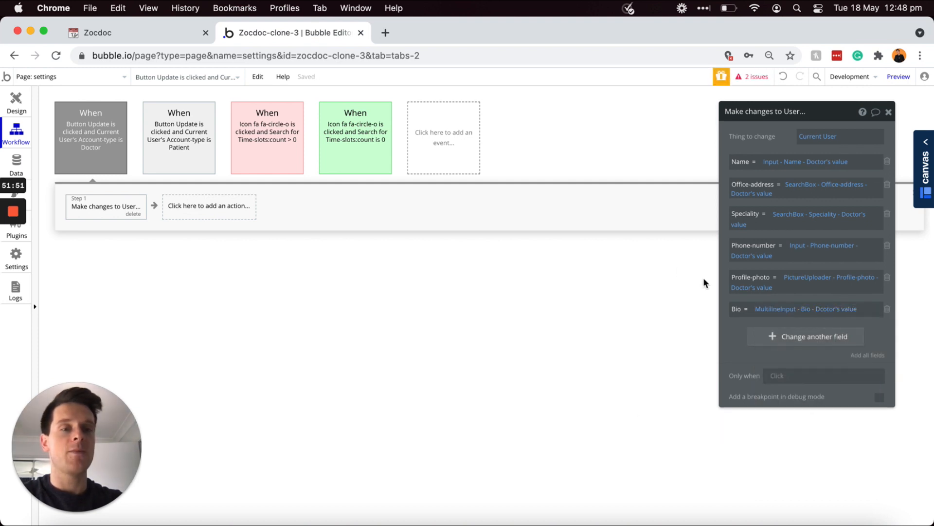
pyautogui.click(342, 114)
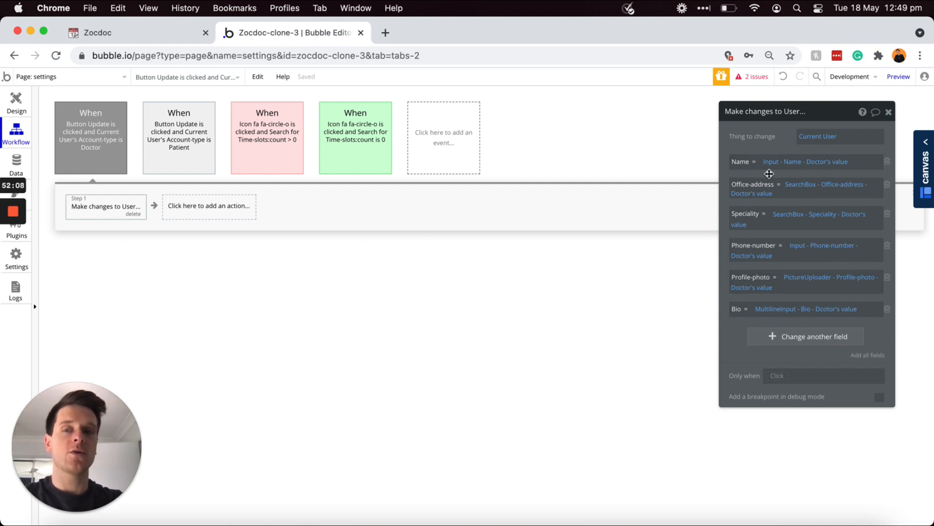
# Step: Add a second step showing the message in Alert Updated, then return to Design
pyautogui.click(199, 211)
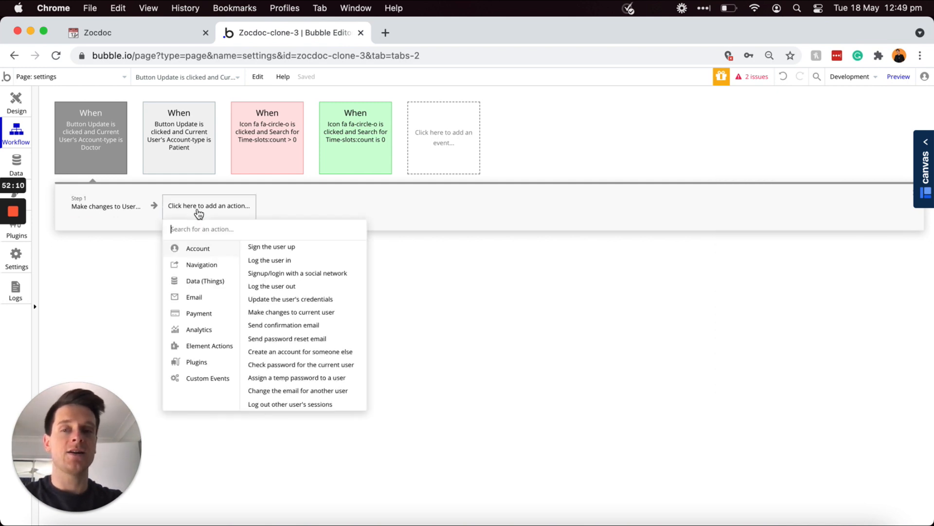
pyautogui.moveTo(211, 347)
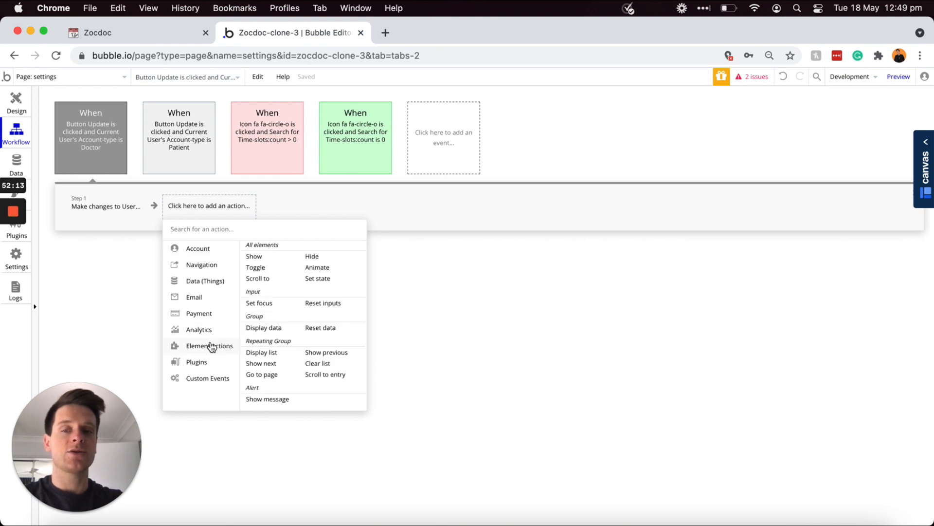
pyautogui.click(267, 400)
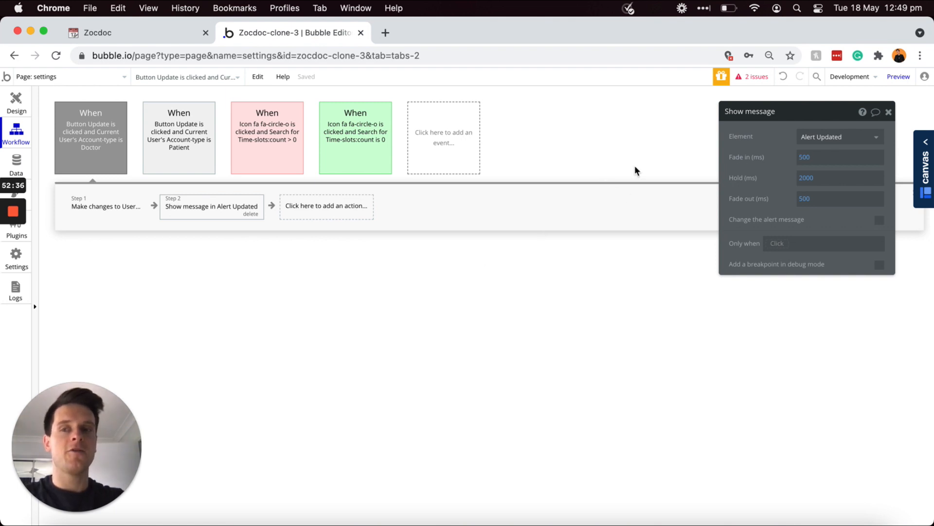
pyautogui.click(16, 100)
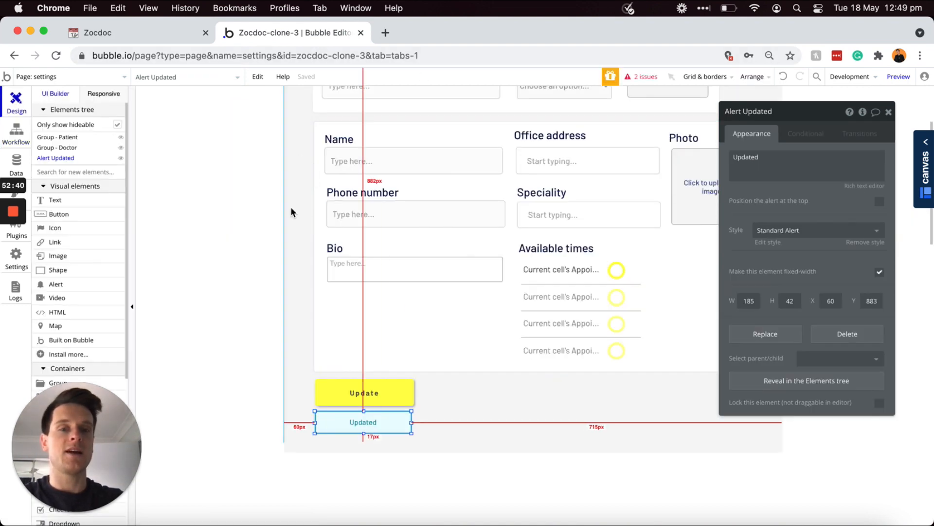
# Step: Scroll up to the Settings group and select its Name input to show its properties
pyautogui.scroll(3, 291, 210)
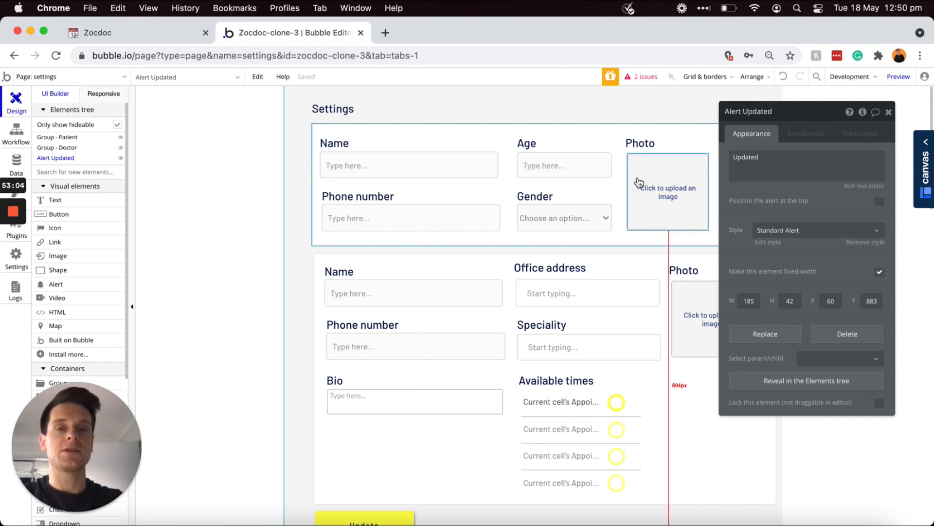
pyautogui.click(459, 167)
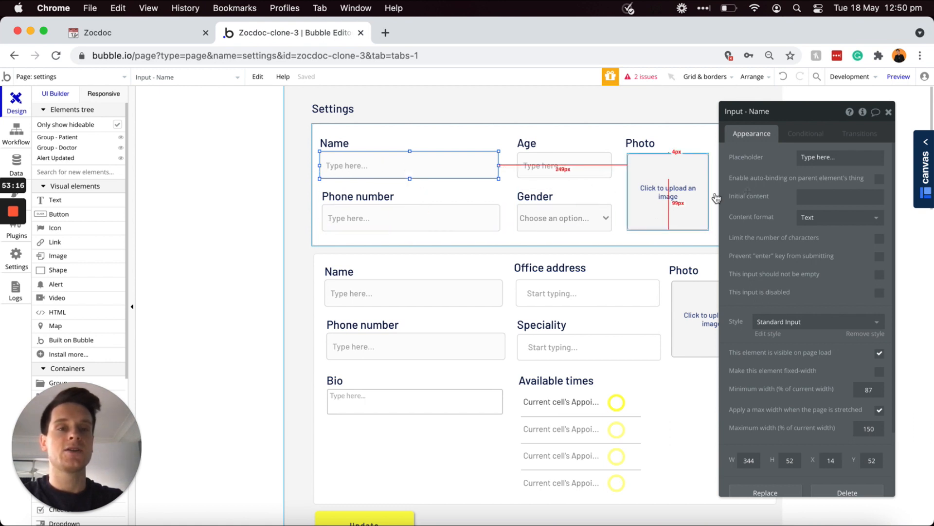
# Step: Prefill the Name and Phone number inputs with Current User's Name and Phone-number
pyautogui.click(827, 196)
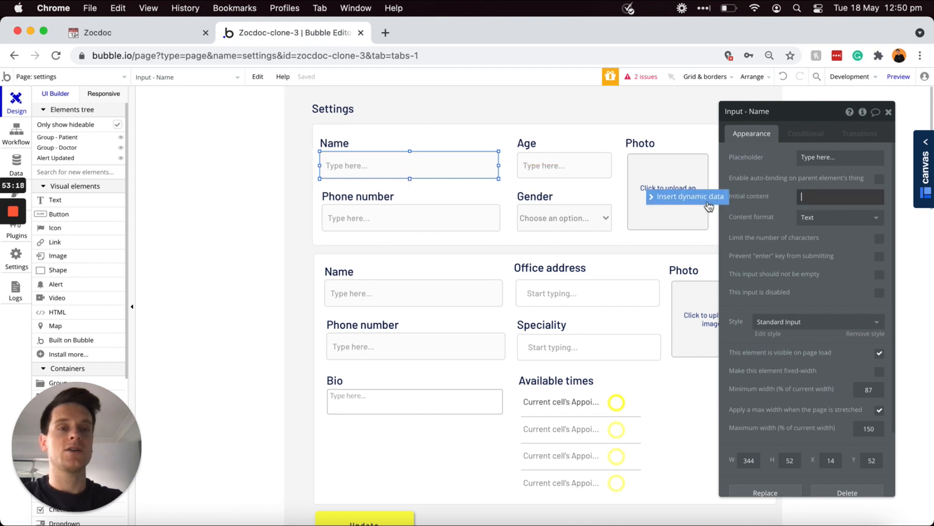
pyautogui.click(704, 200)
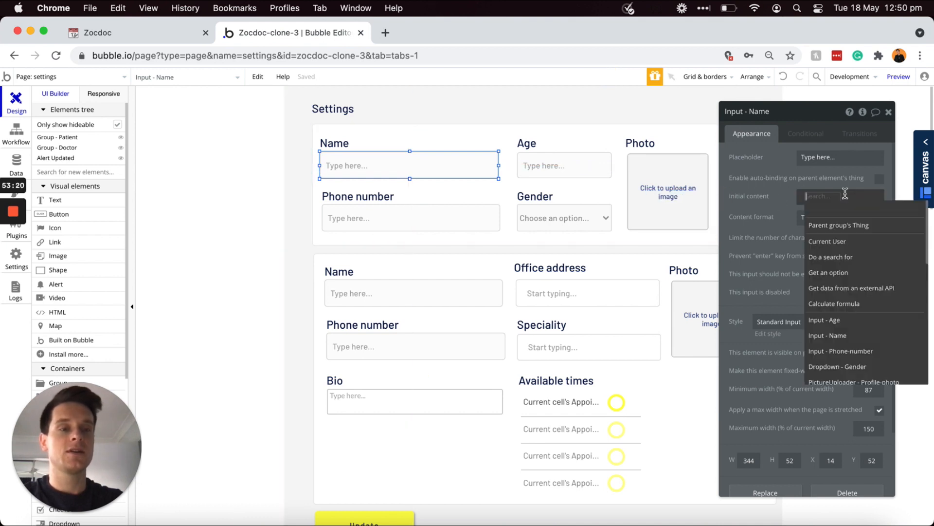
pyautogui.click(839, 242)
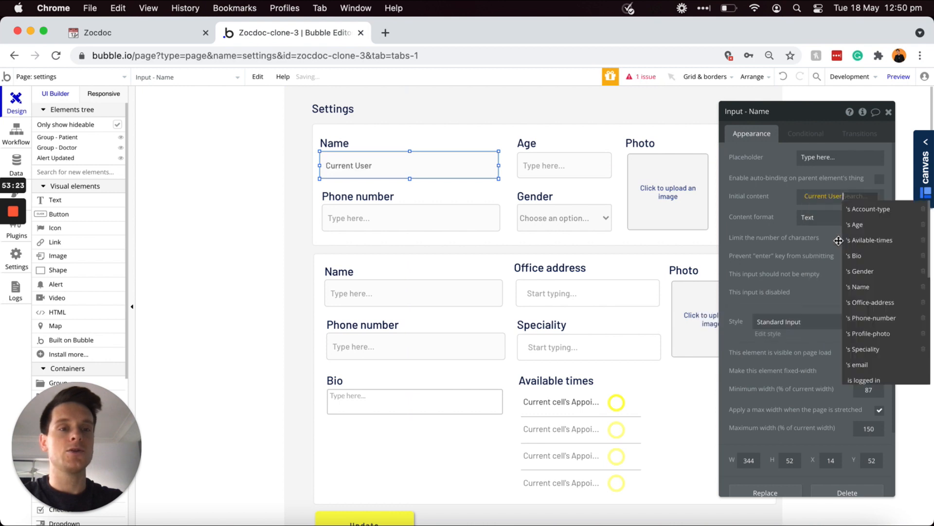
pyautogui.click(869, 291)
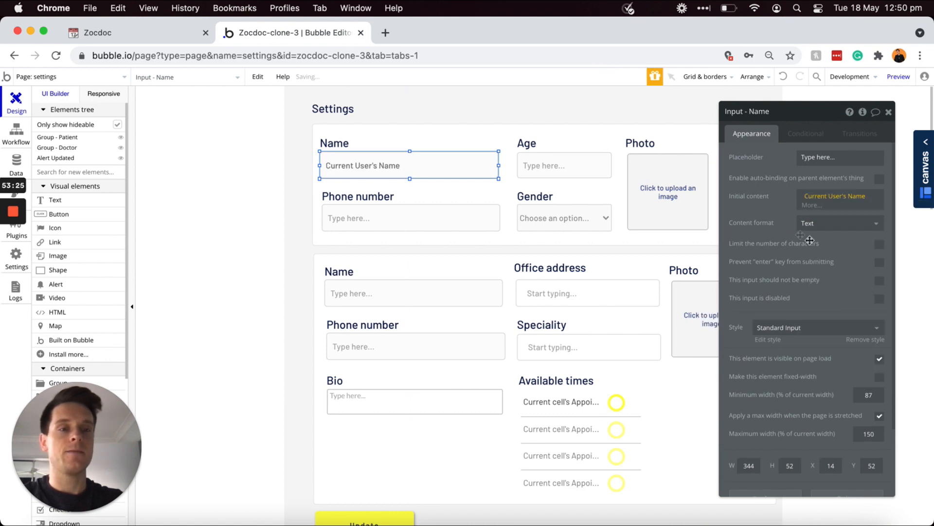
pyautogui.click(438, 225)
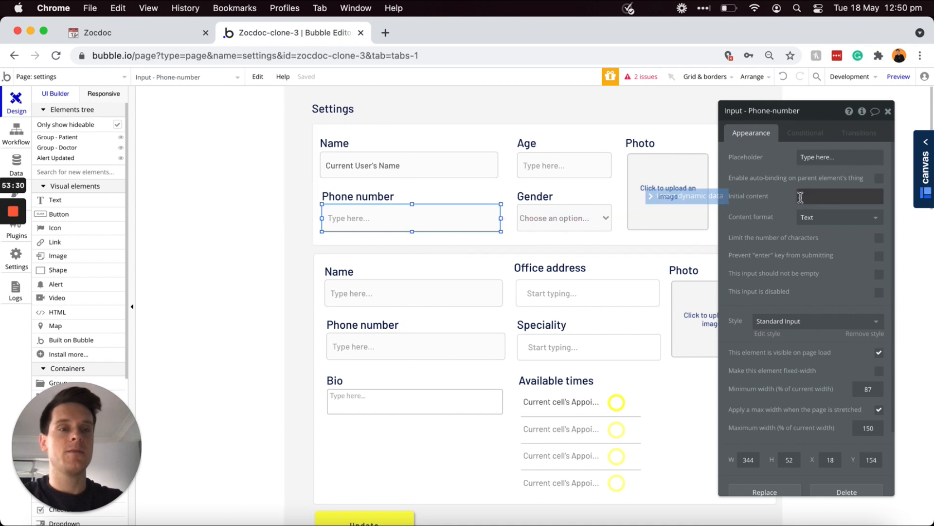
pyautogui.click(756, 197)
pyautogui.click(718, 203)
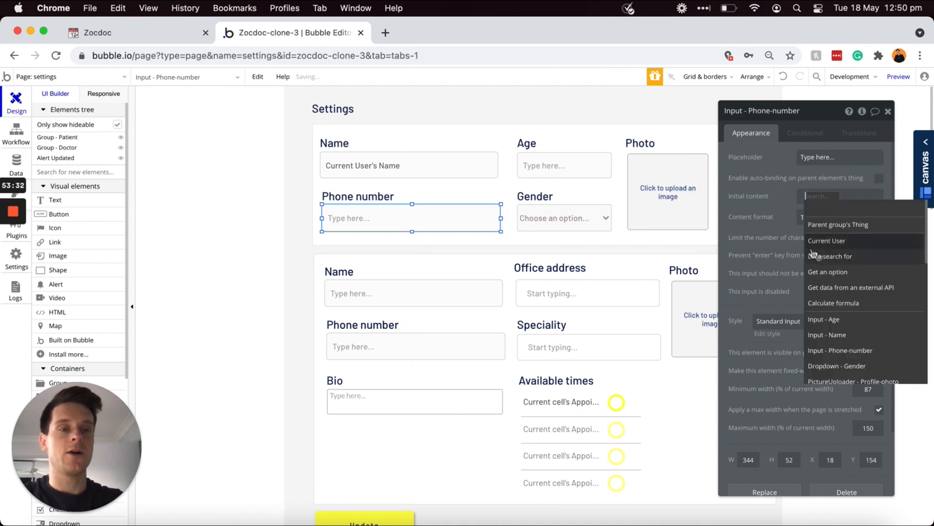
pyautogui.click(808, 241)
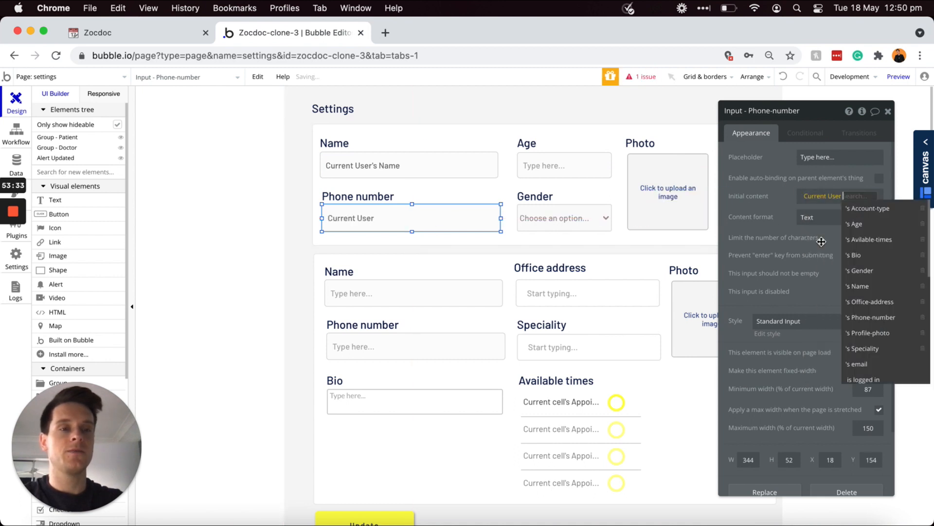
pyautogui.click(873, 317)
# Step: Prefill Age with Current User's age and default the Gender dropdown to Current User's gender
pyautogui.click(578, 172)
pyautogui.click(811, 198)
pyautogui.click(810, 197)
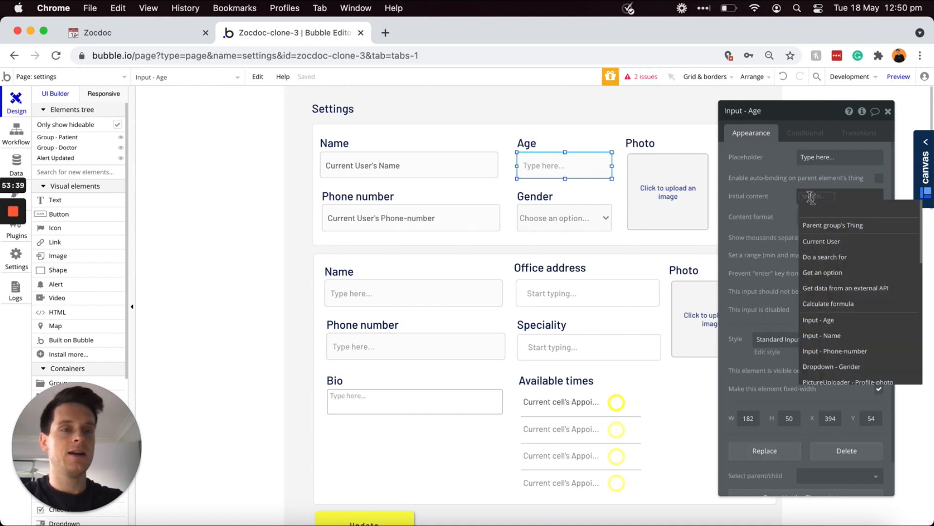
pyautogui.click(821, 241)
pyautogui.click(844, 223)
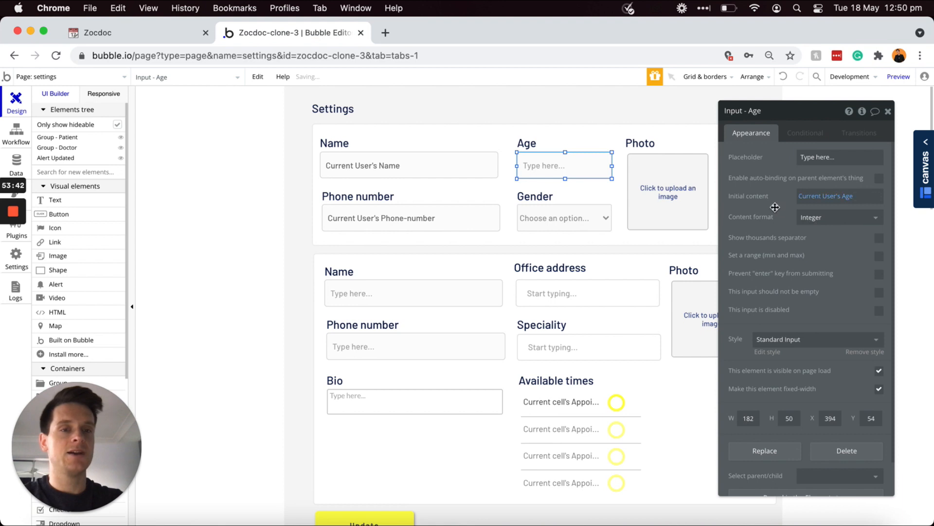
pyautogui.click(584, 218)
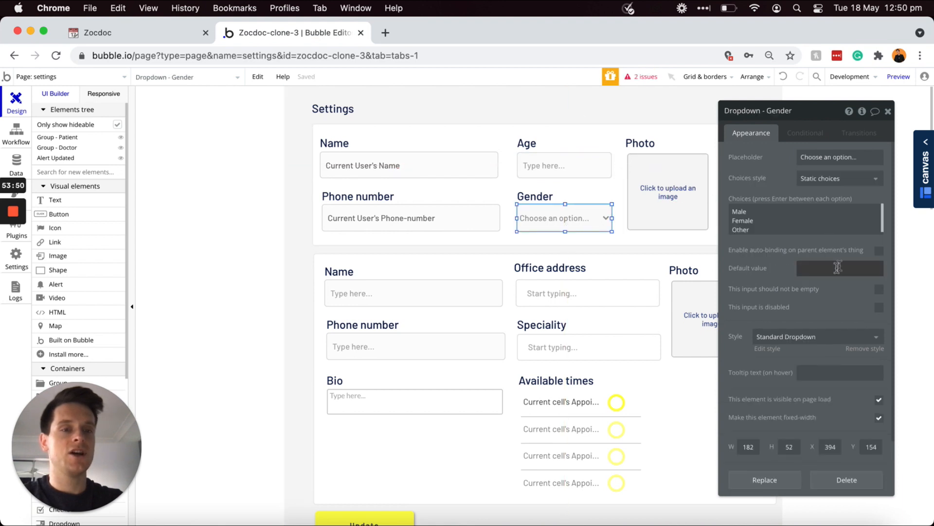
pyautogui.click(833, 268)
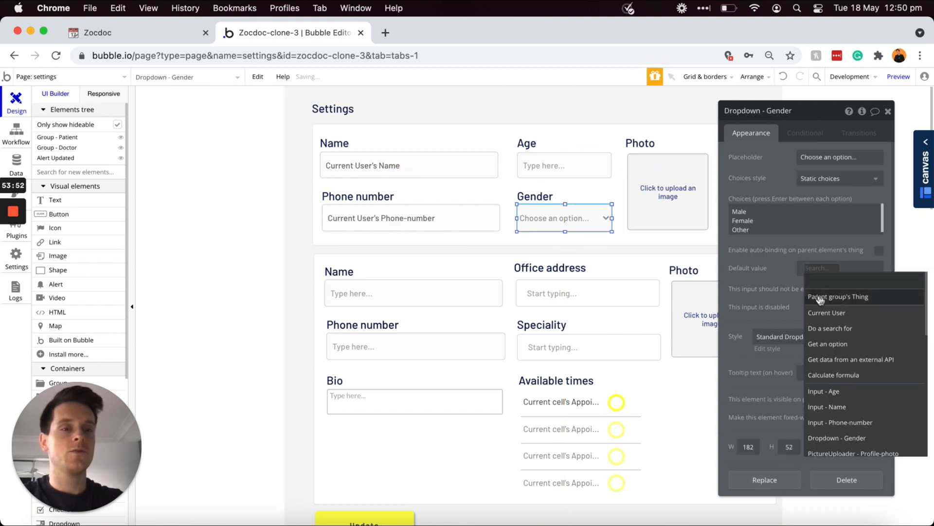
pyautogui.click(827, 312)
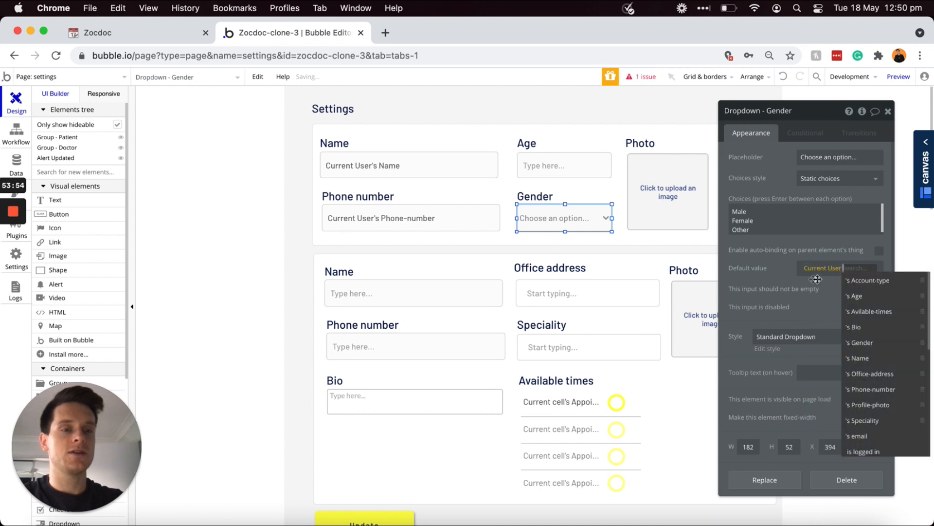
pyautogui.click(864, 343)
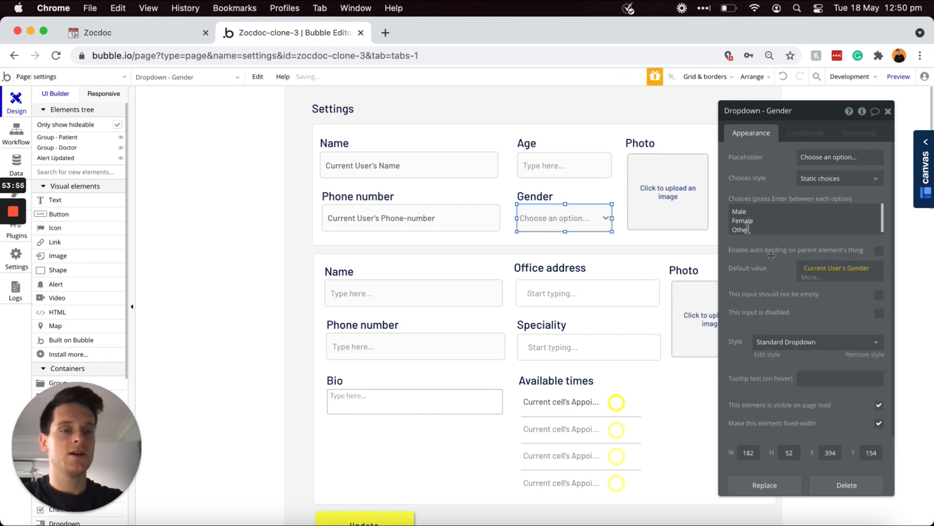
# Step: Set the Photo uploader's dynamic image to Current User's Profile-photo
pyautogui.click(675, 196)
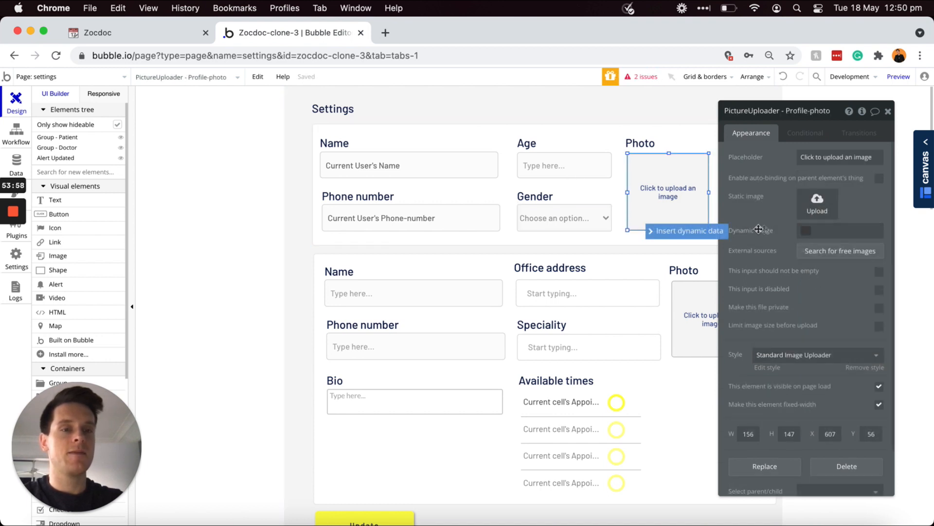
pyautogui.click(712, 232)
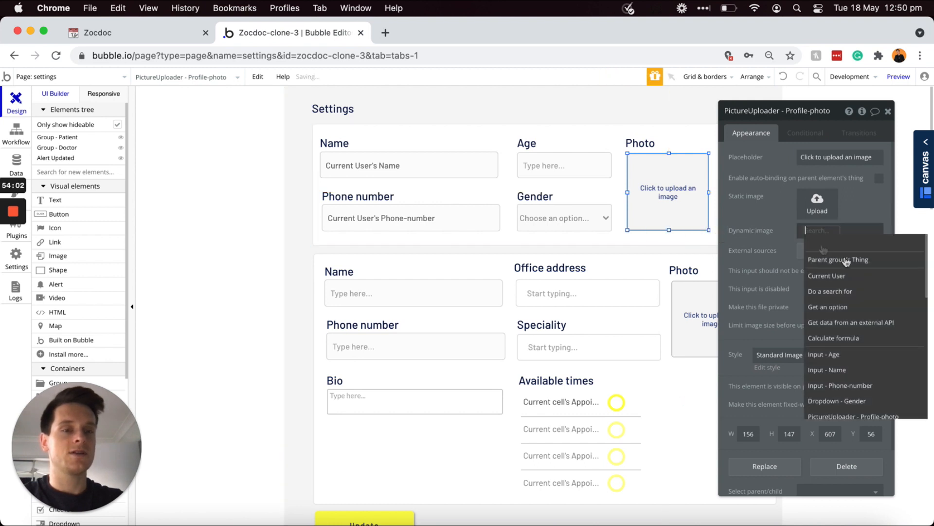
pyautogui.click(848, 276)
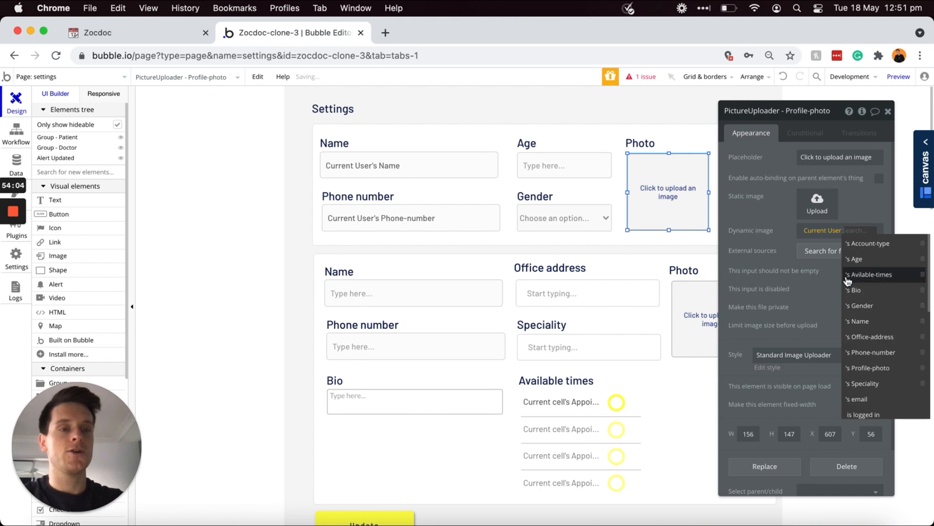
pyautogui.click(871, 368)
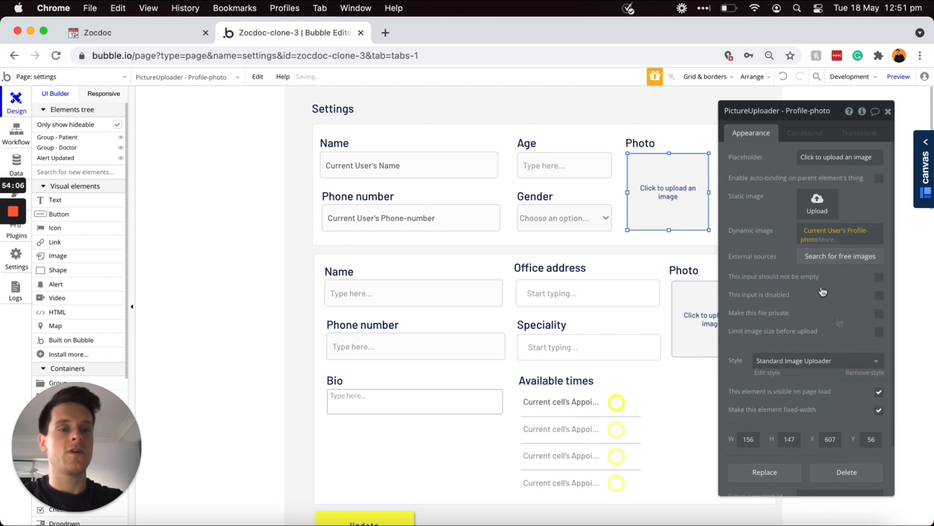
pyautogui.scroll(-1, 685, 228)
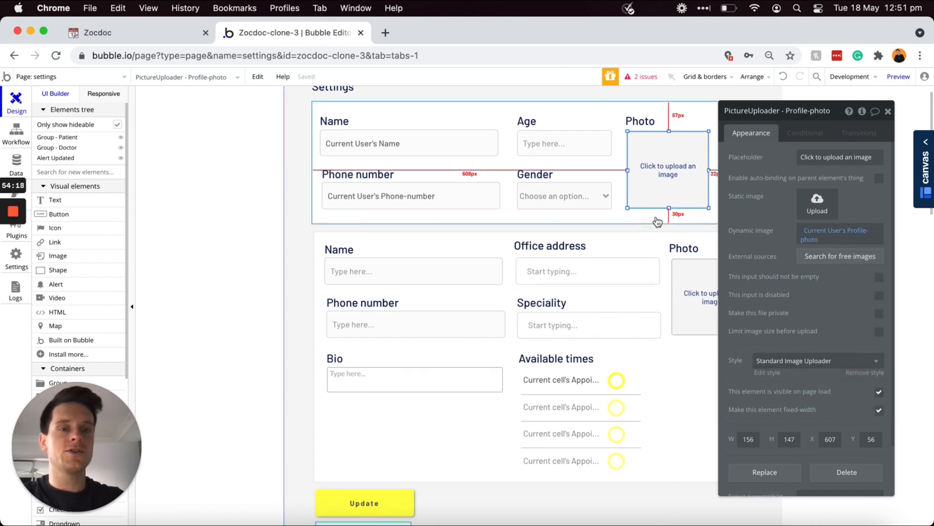
pyautogui.scroll(-2, 486, 235)
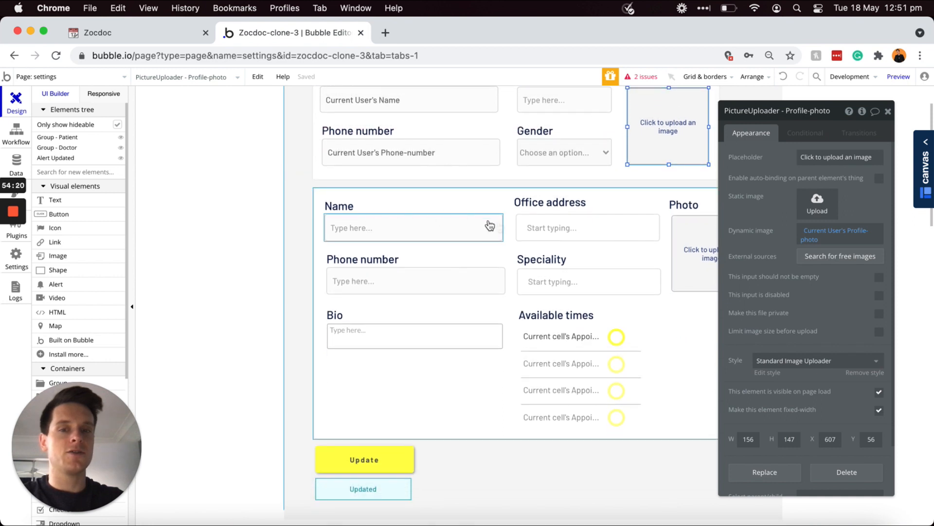
# Step: Prefill the doctor's Name and Phone number inputs with Current User's Name and Phone-number
pyautogui.click(419, 233)
pyautogui.click(800, 199)
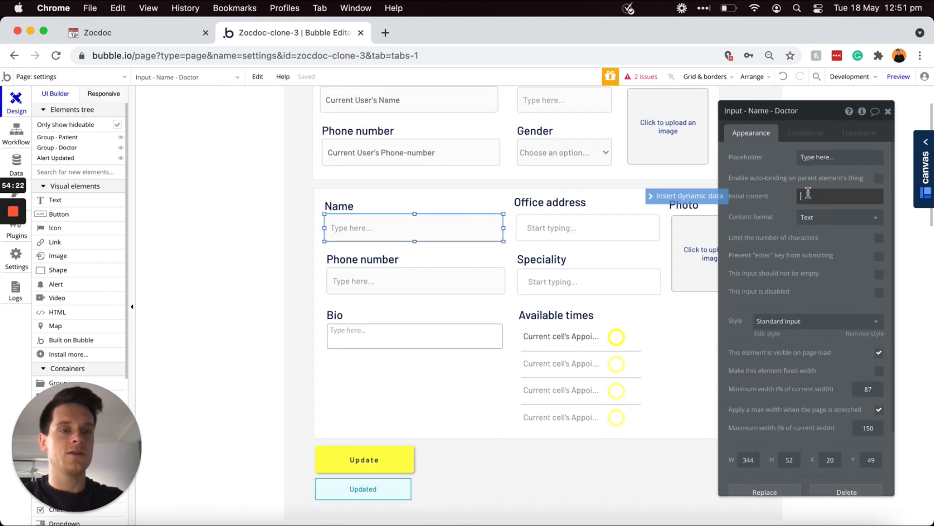
pyautogui.click(721, 198)
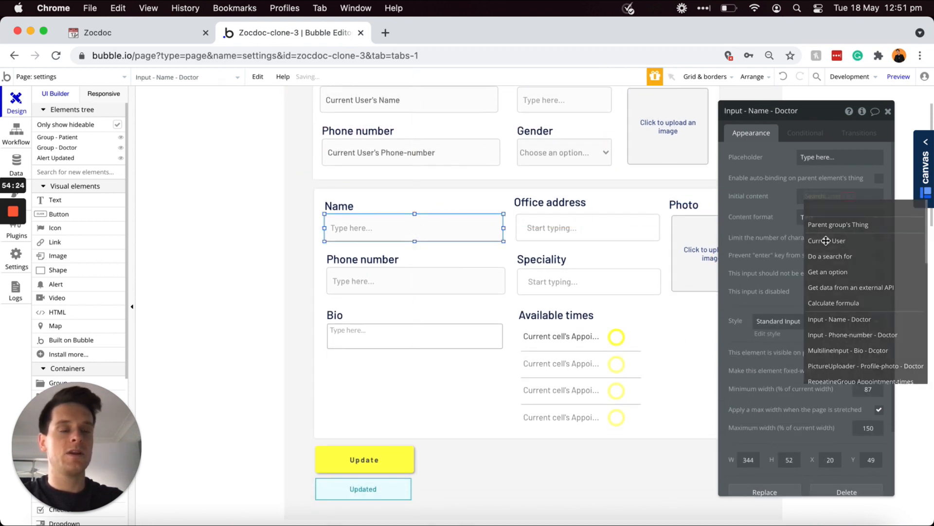
pyautogui.click(828, 231)
pyautogui.click(862, 286)
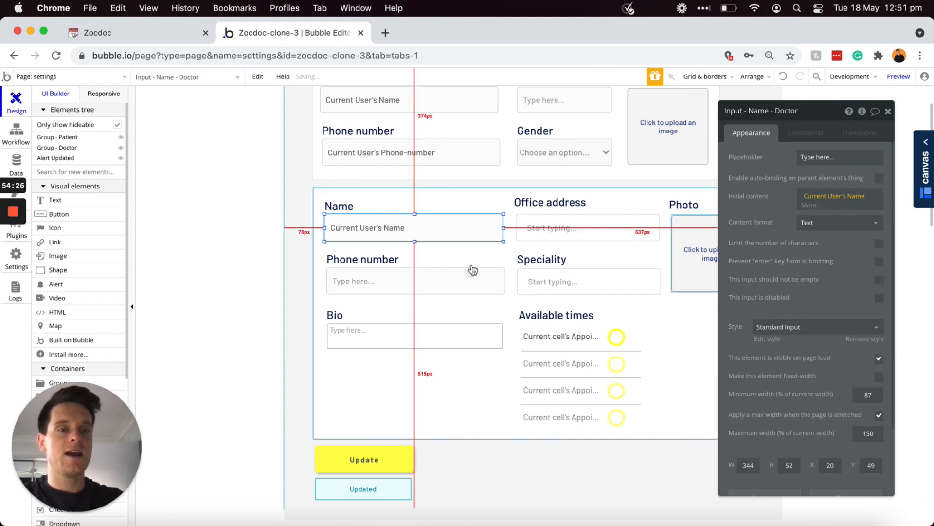
pyautogui.click(425, 276)
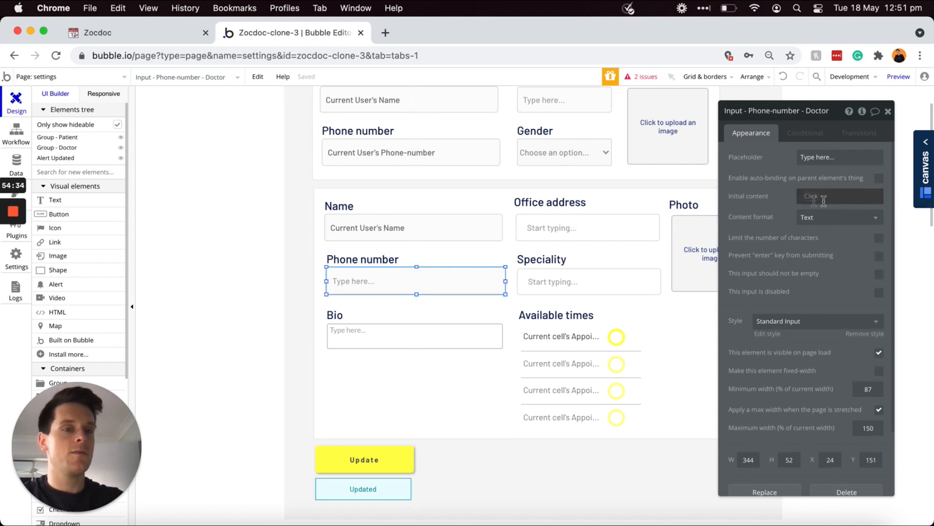
pyautogui.click(803, 197)
pyautogui.click(813, 196)
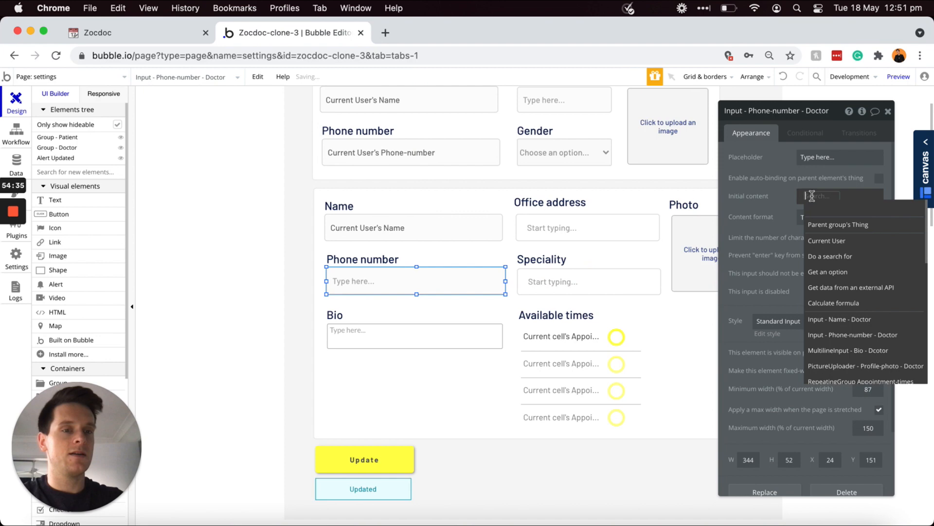
pyautogui.click(831, 238)
pyautogui.click(861, 311)
# Step: Prefill the Bio input with Current User's Bio and default Office address to Current User's Office-address
pyautogui.click(430, 340)
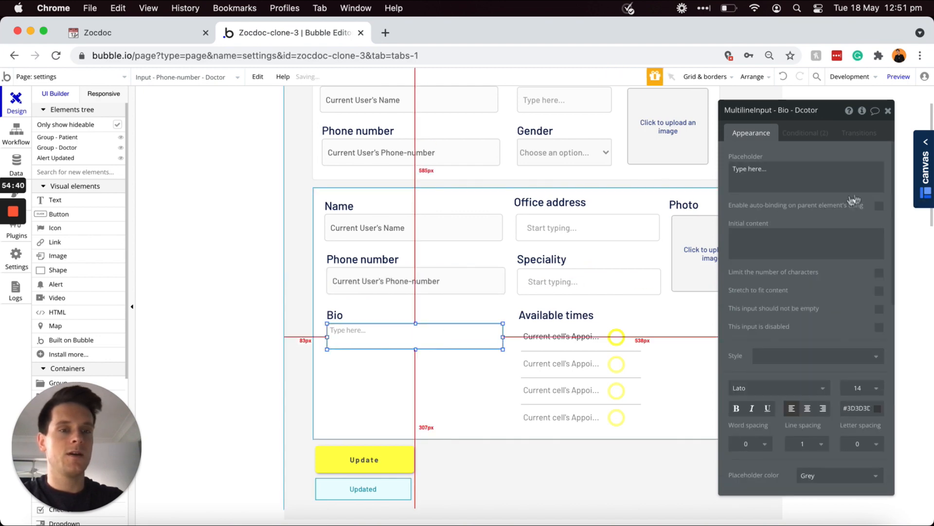
pyautogui.click(783, 241)
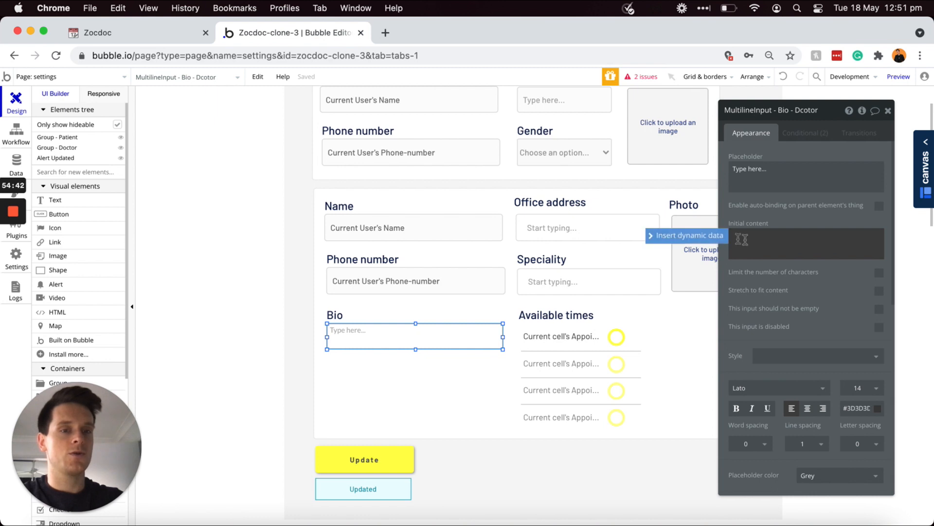
pyautogui.click(715, 238)
pyautogui.click(785, 281)
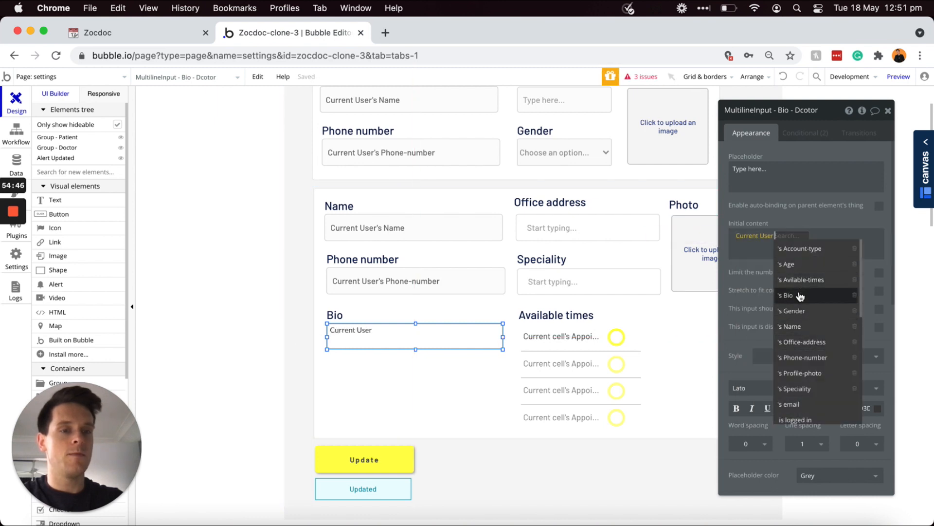
pyautogui.click(798, 294)
pyautogui.click(800, 221)
pyautogui.click(618, 235)
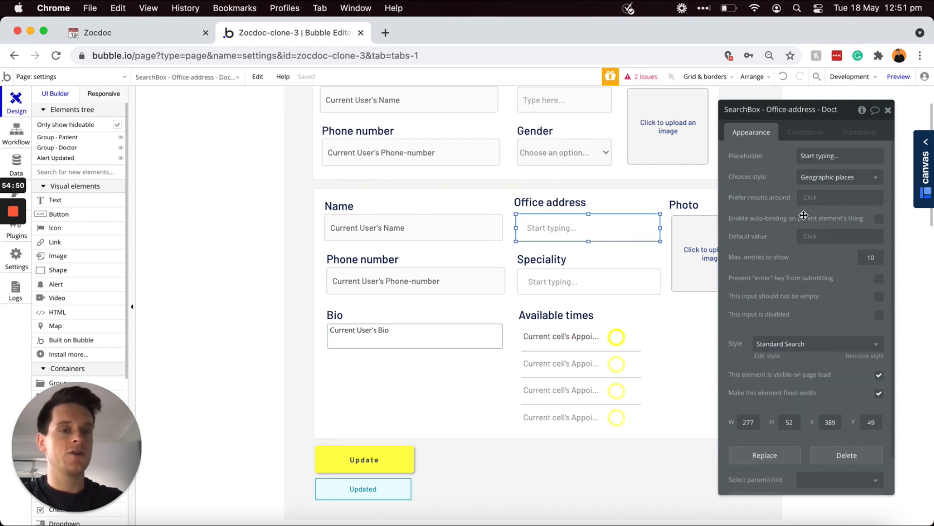
pyautogui.click(808, 238)
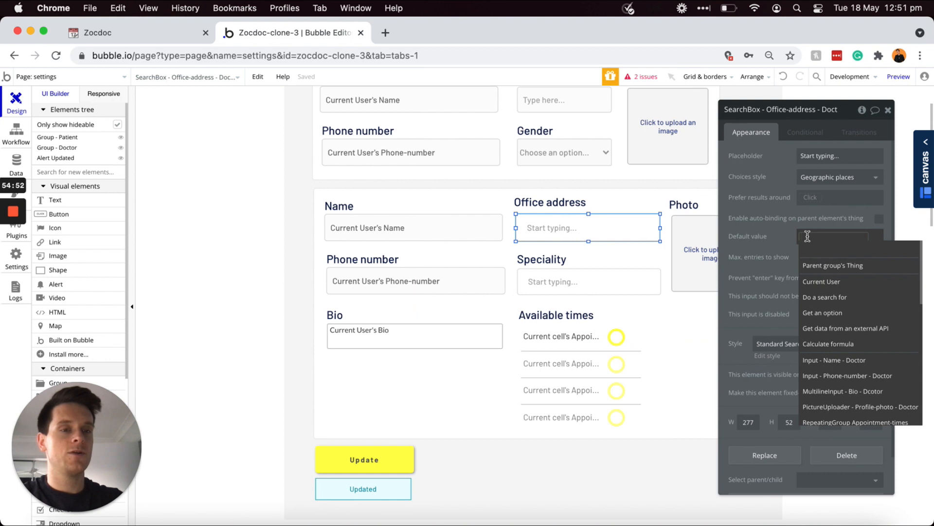
pyautogui.click(823, 281)
pyautogui.scroll(-3, 871, 282)
pyautogui.click(858, 302)
pyautogui.click(825, 265)
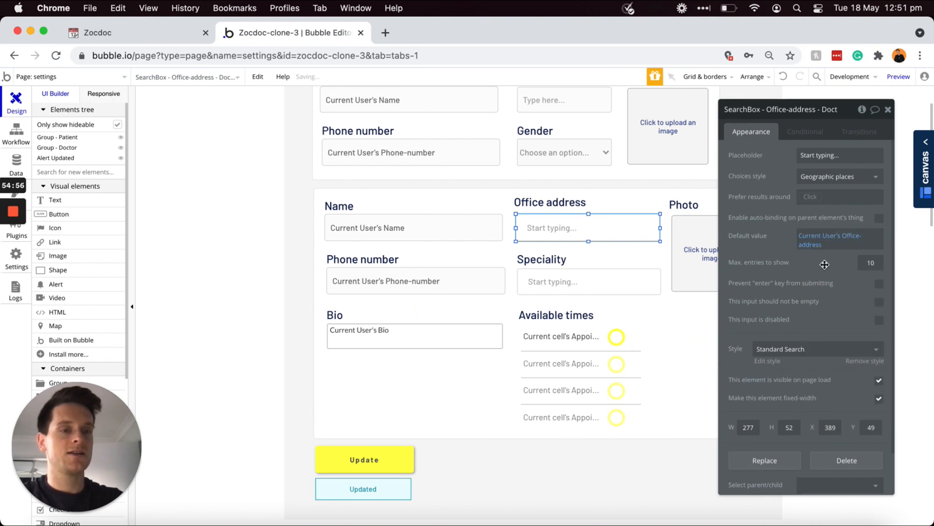
# Step: Default Speciality to Current User's Speciality and show Current User's Profile-photo in the Photo uploader
pyautogui.click(609, 279)
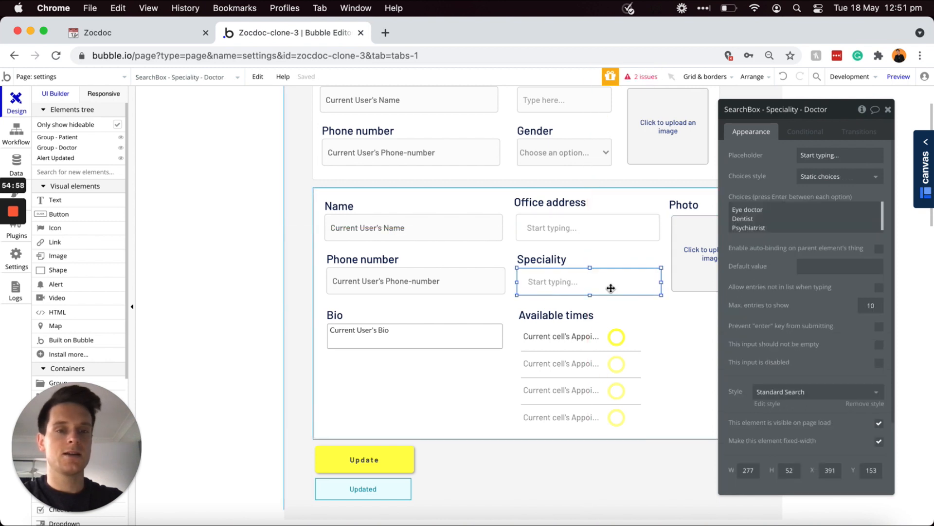
pyautogui.click(811, 265)
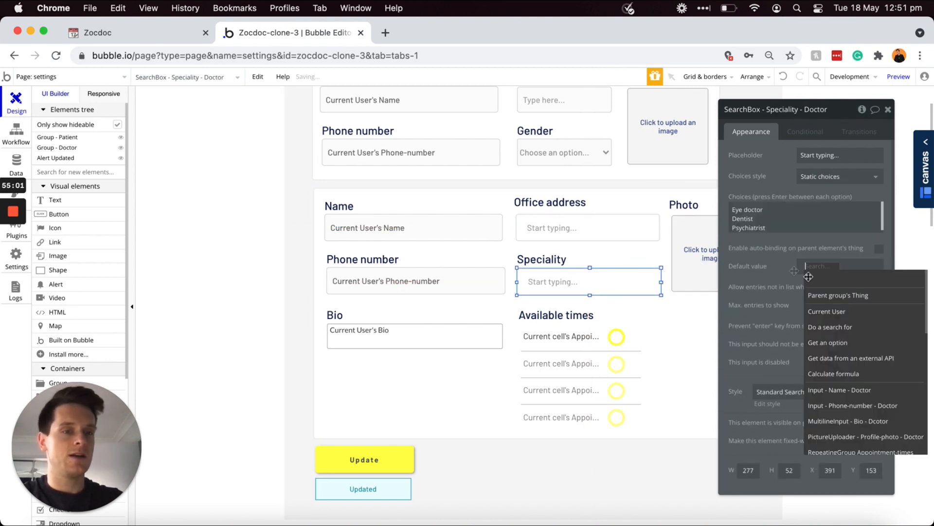
pyautogui.click(820, 314)
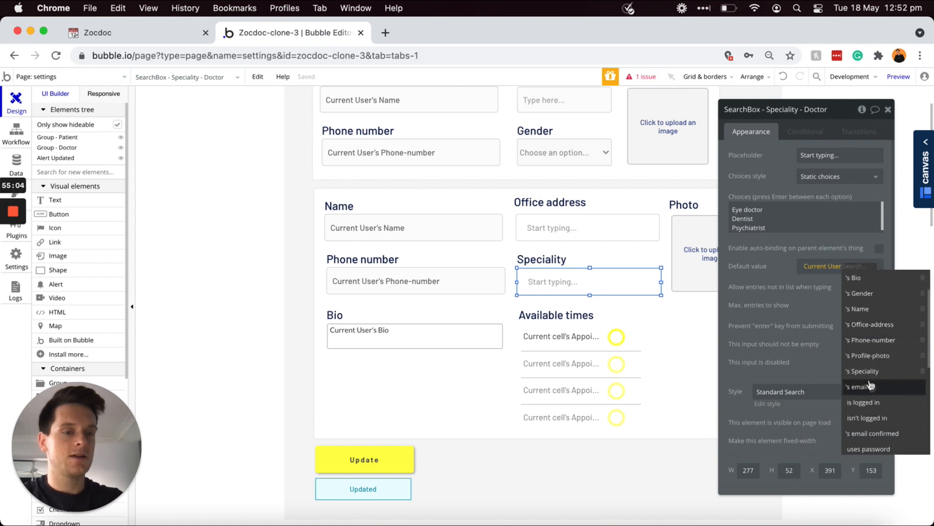
pyautogui.click(867, 371)
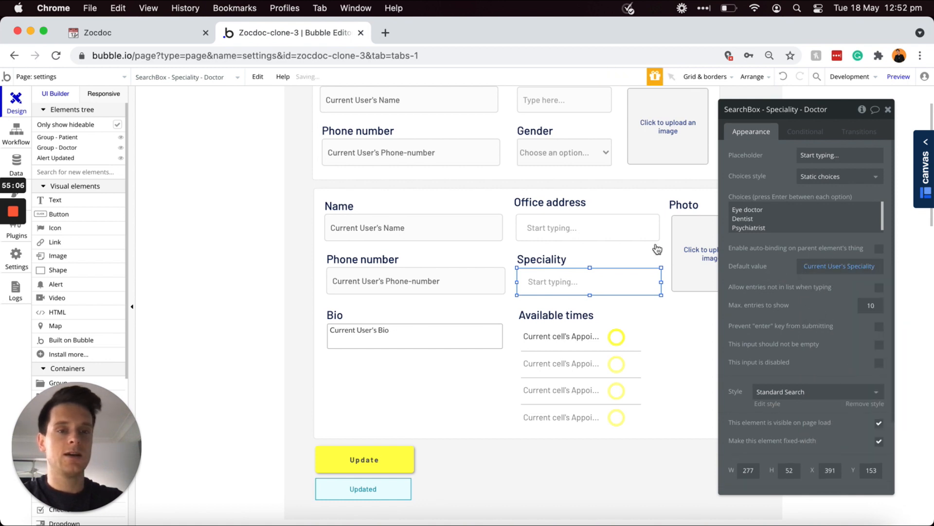
pyautogui.click(697, 255)
pyautogui.click(804, 228)
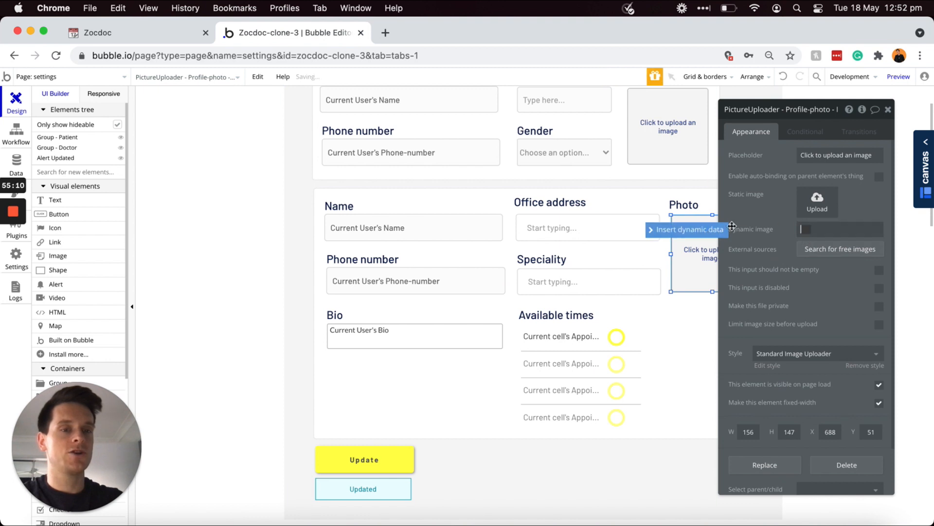
pyautogui.click(711, 236)
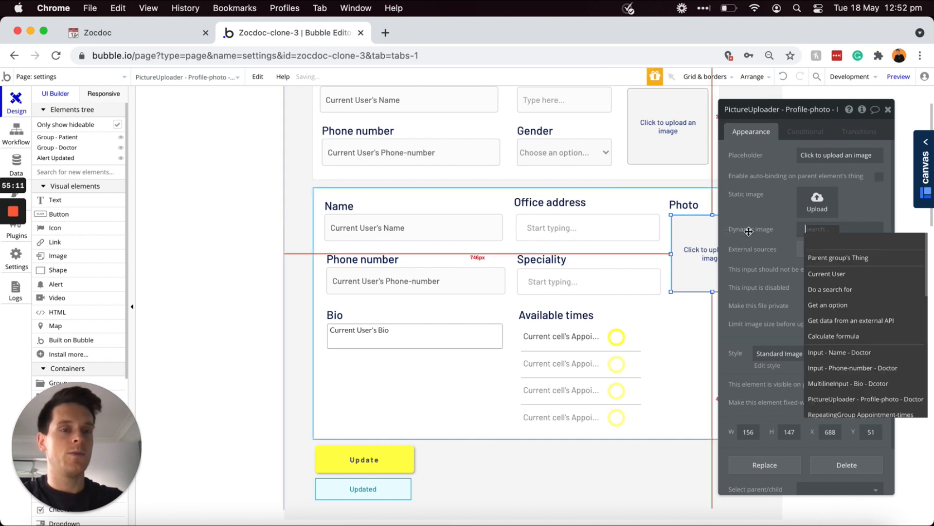
pyautogui.click(836, 274)
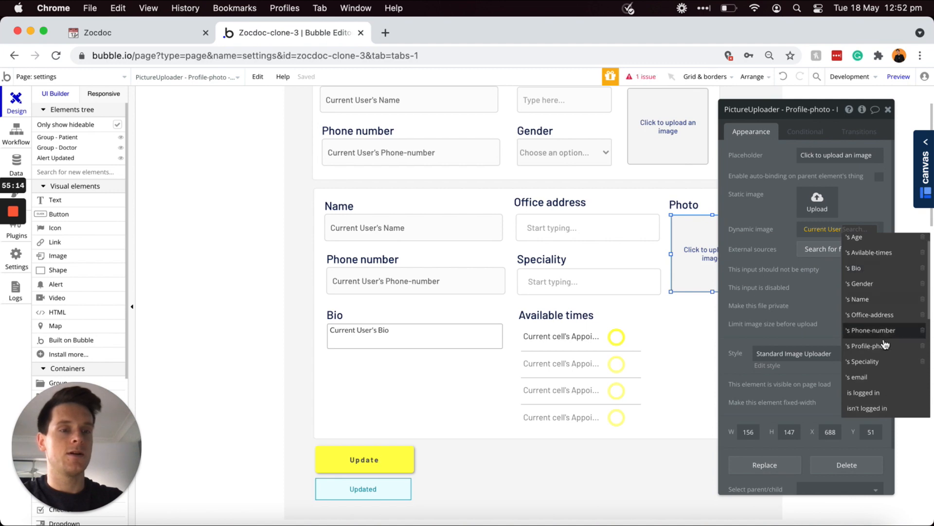
pyautogui.click(867, 365)
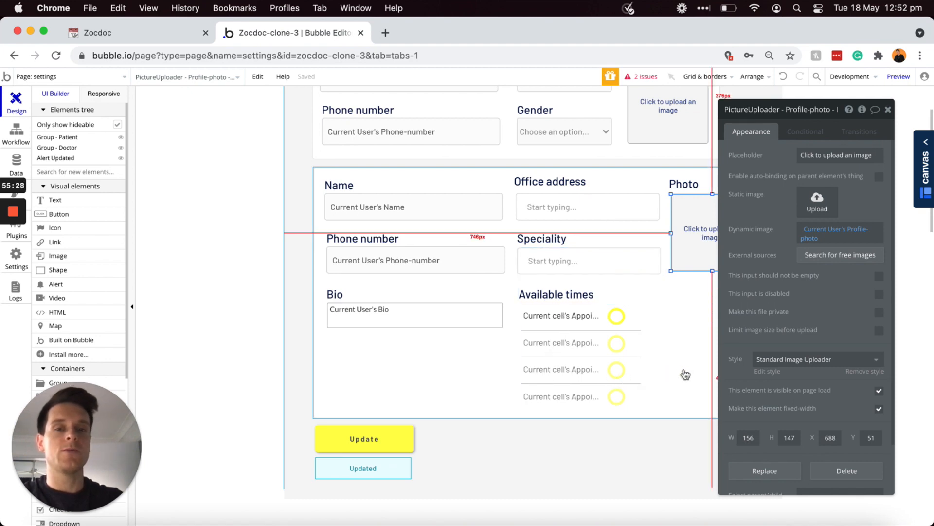
pyautogui.scroll(3, 682, 378)
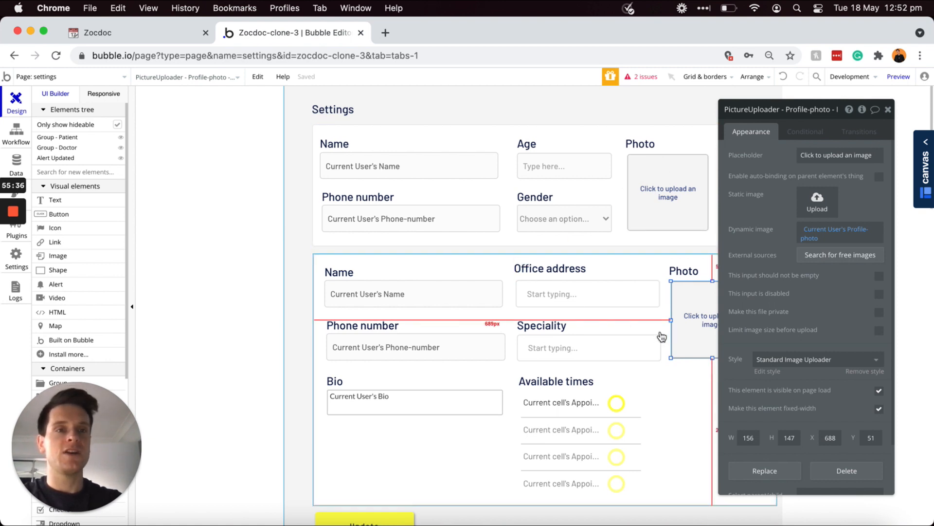
pyautogui.scroll(-1, 662, 336)
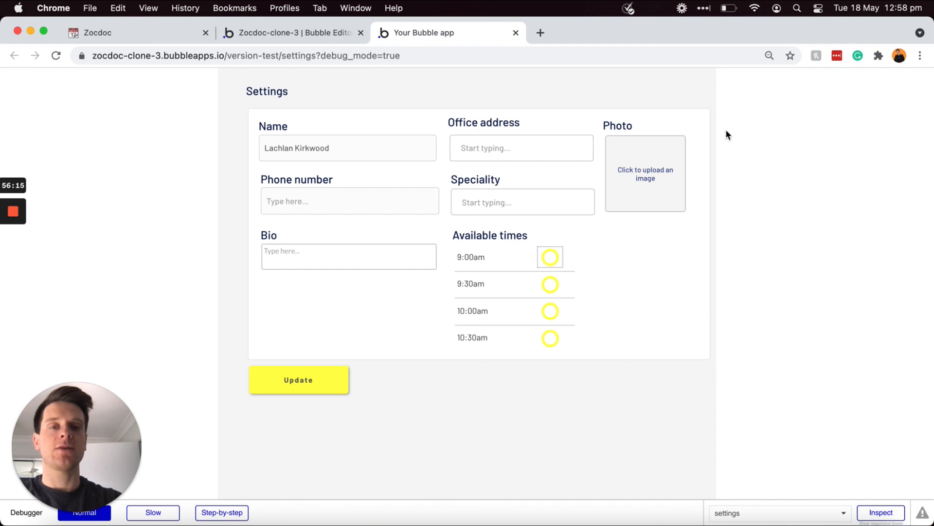
# Step: Enter a phone number and the bio 'Loves no-code.' in the preview's doctor form
pyautogui.click(383, 140)
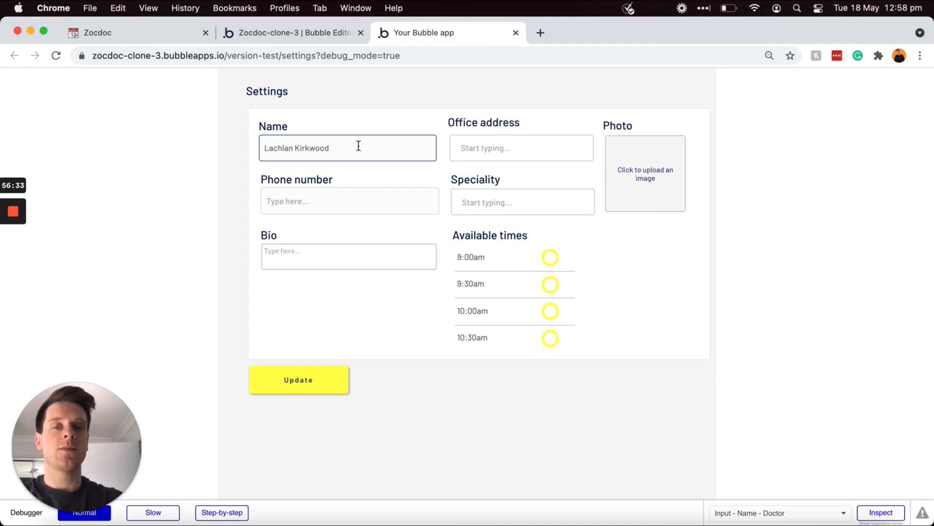
pyautogui.click(361, 180)
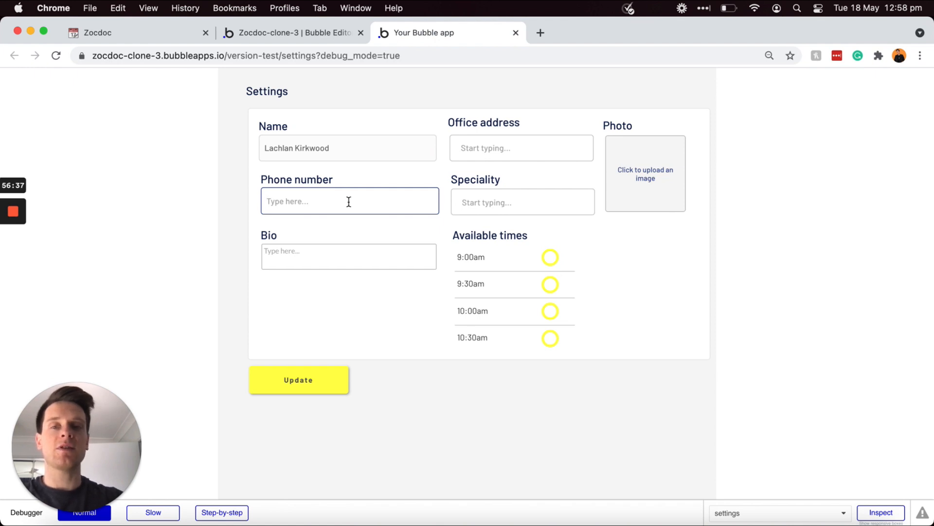
pyautogui.write('12345')
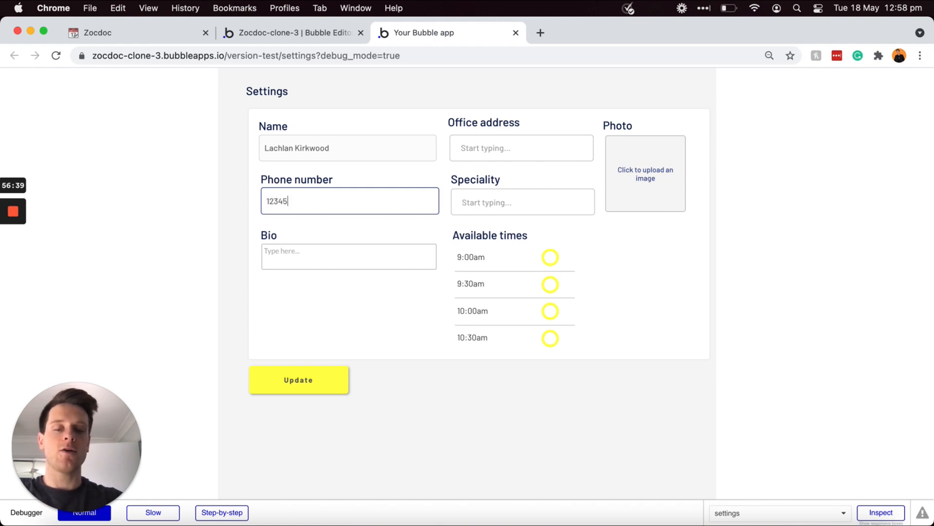
pyautogui.write('6789')
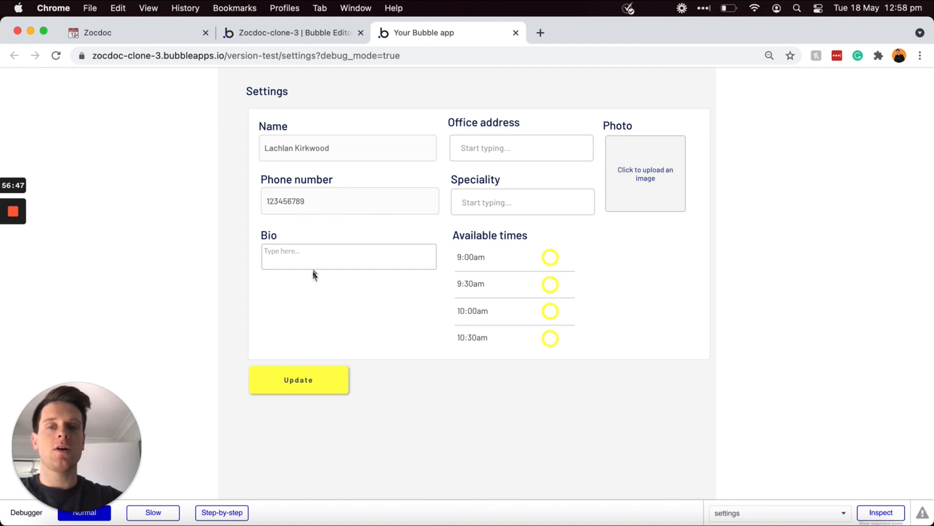
pyautogui.click(310, 257)
pyautogui.write('L')
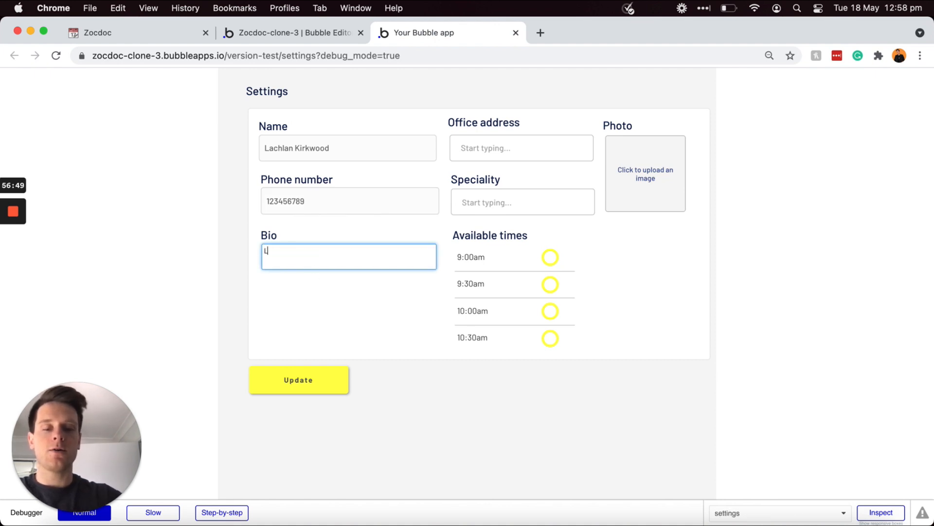
pyautogui.write('oves no-code.')
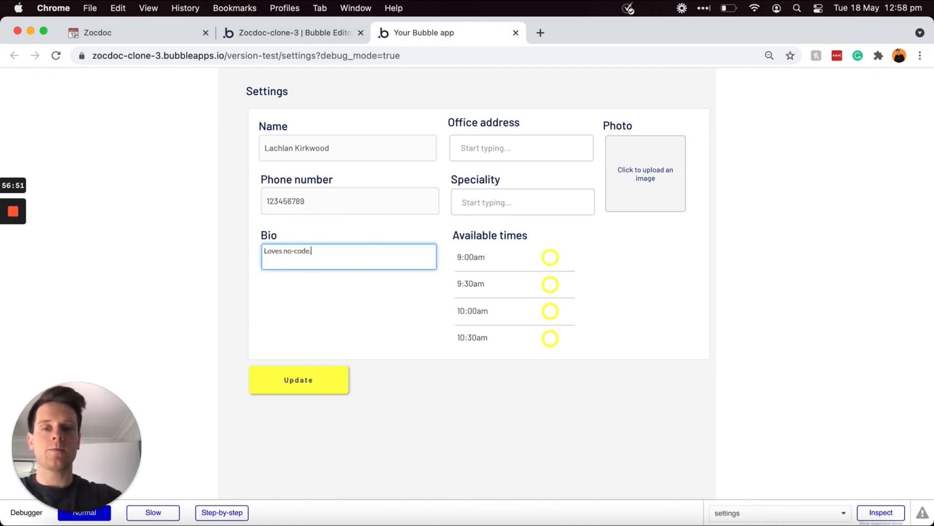
# Step: Pick Eye doctor as speciality, choose a suggested office address, and upload a photo
pyautogui.click(489, 202)
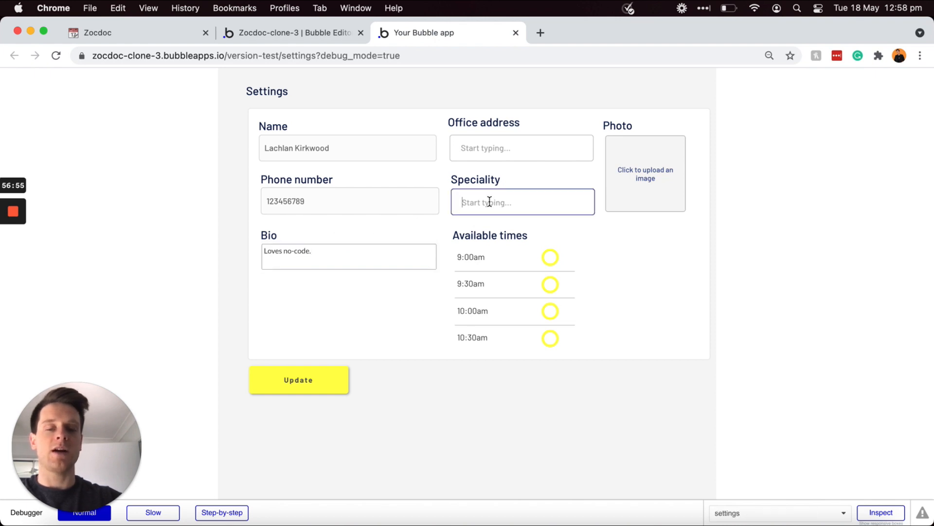
pyautogui.write('eye')
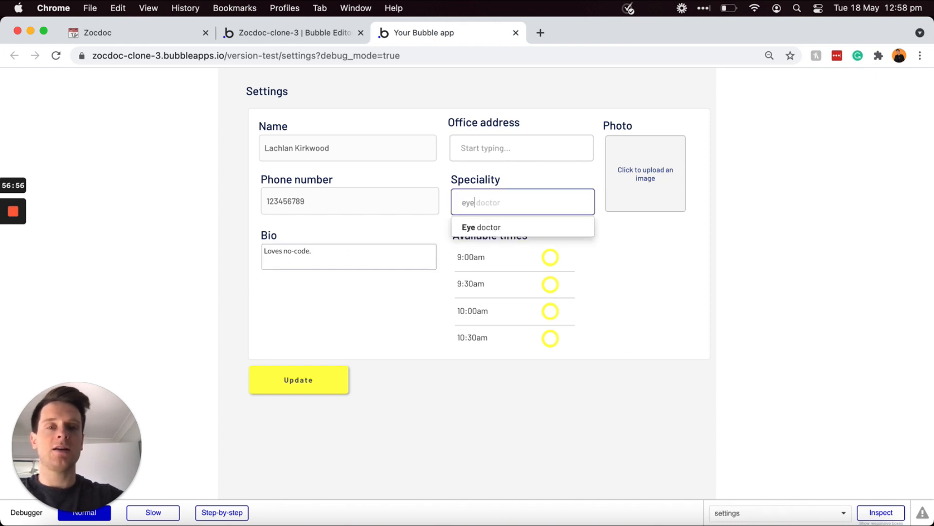
pyautogui.click(487, 228)
pyautogui.click(511, 208)
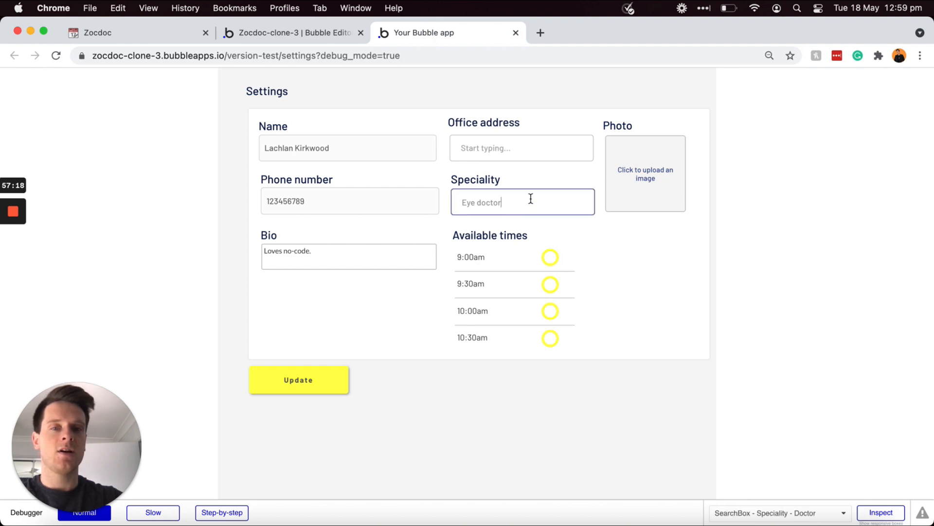
pyautogui.click(513, 148)
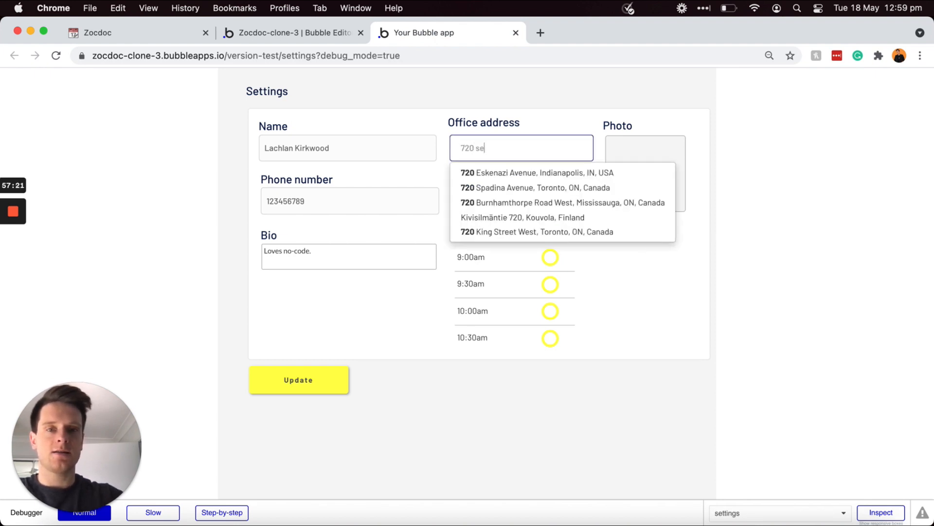
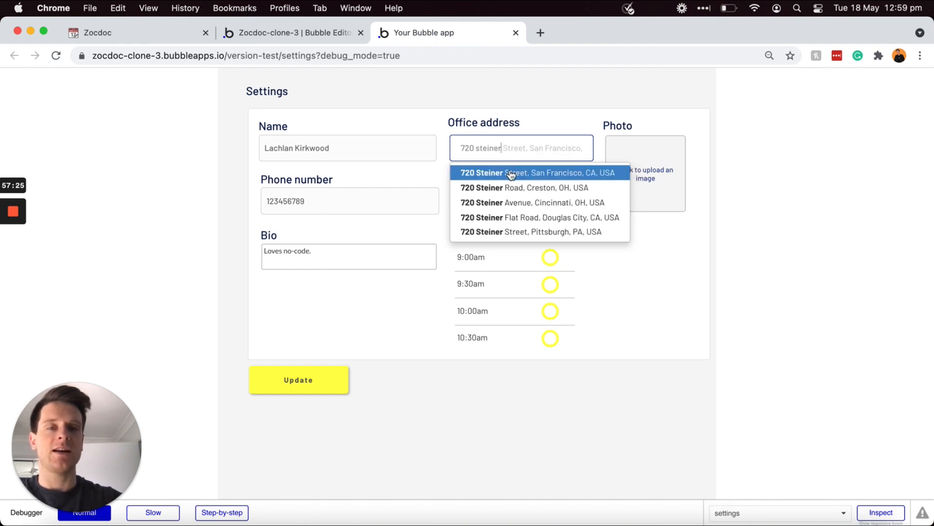
pyautogui.click(541, 176)
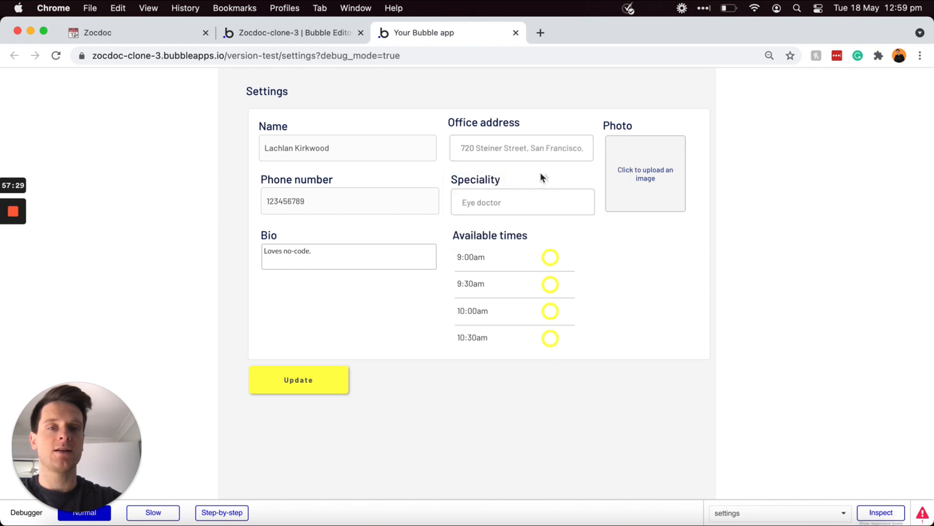
pyautogui.click(641, 176)
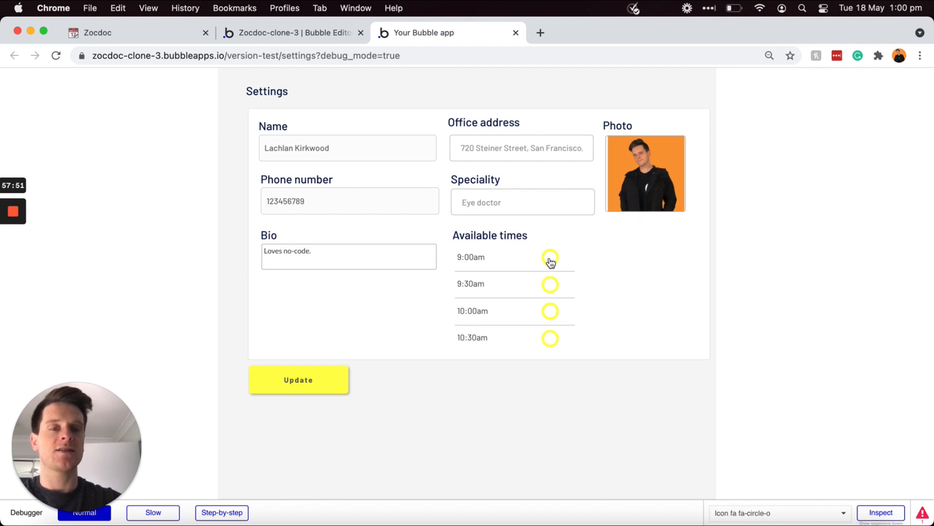
# Step: Tick 9:00, 10:00 and 10:30am as available times, leaving 9:30am unticked
pyautogui.scroll(-5, 547, 287)
pyautogui.scroll(-2, 547, 290)
pyautogui.scroll(8, 547, 290)
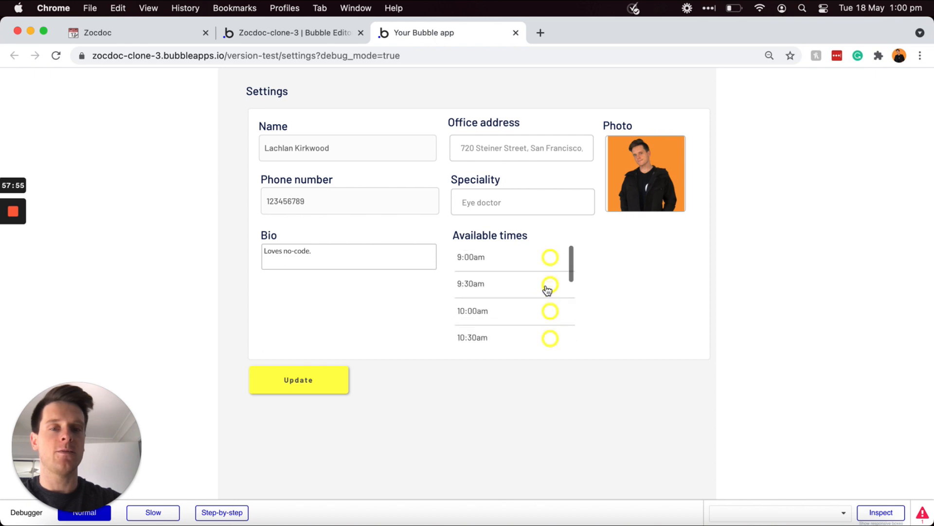
pyautogui.click(551, 257)
pyautogui.click(551, 287)
pyautogui.click(551, 311)
pyautogui.click(551, 339)
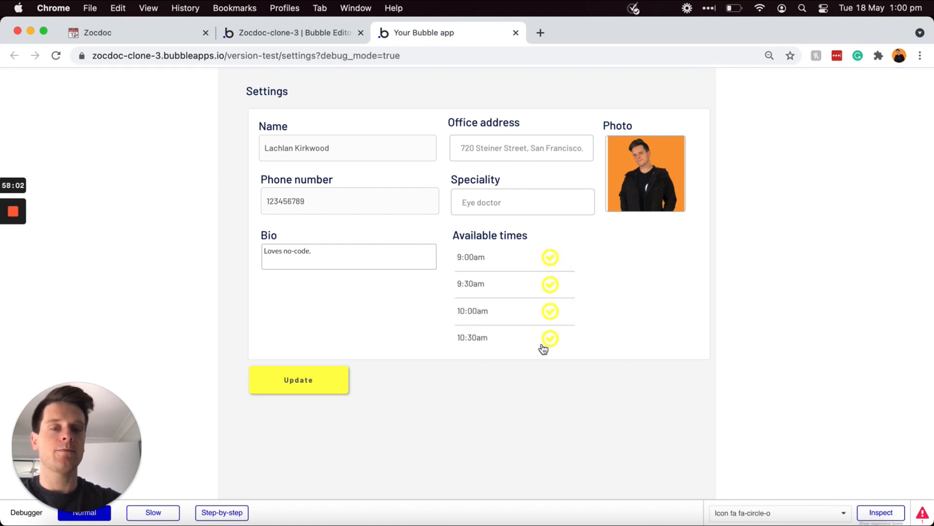
pyautogui.click(552, 286)
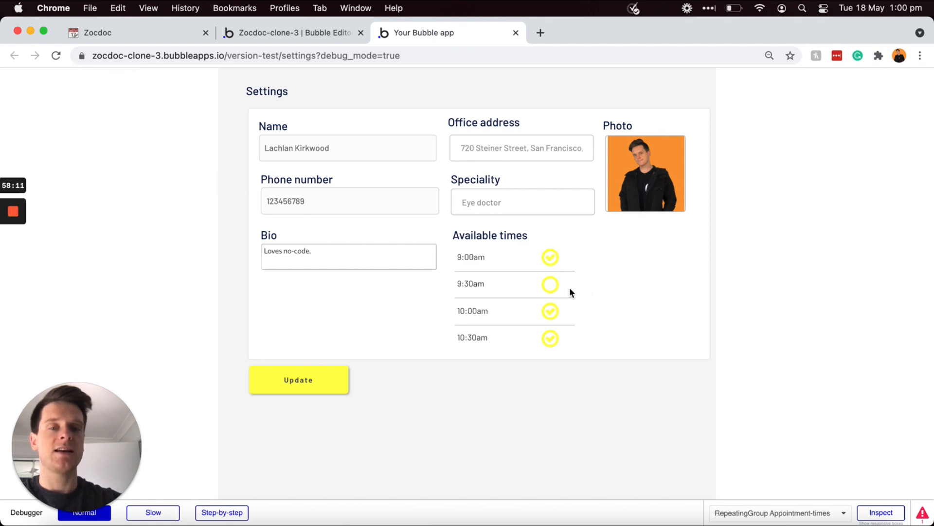
# Step: Tick 1:00, 1:30 and 2:00pm, then save the doctor settings with Update
pyautogui.scroll(-5, 558, 296)
pyautogui.scroll(-4, 555, 296)
pyautogui.click(550, 333)
pyautogui.scroll(-3, 550, 334)
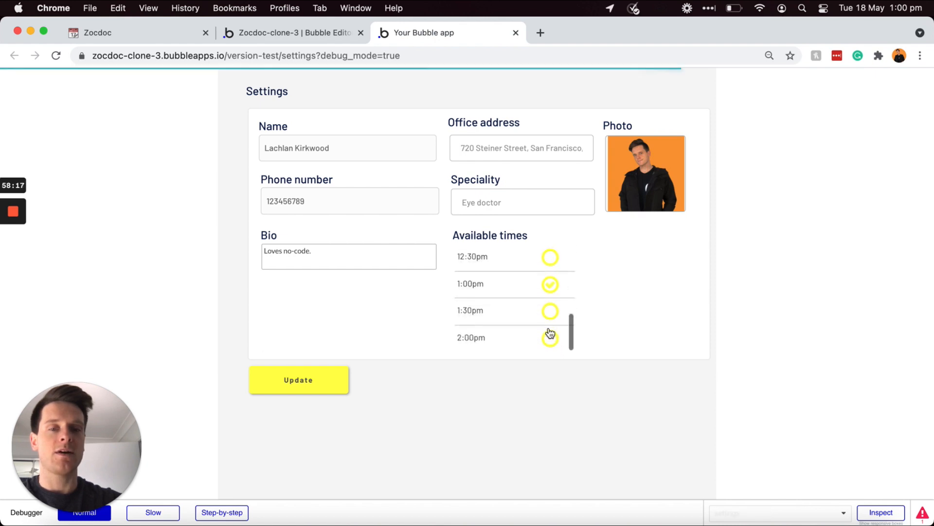
pyautogui.click(551, 310)
pyautogui.click(551, 338)
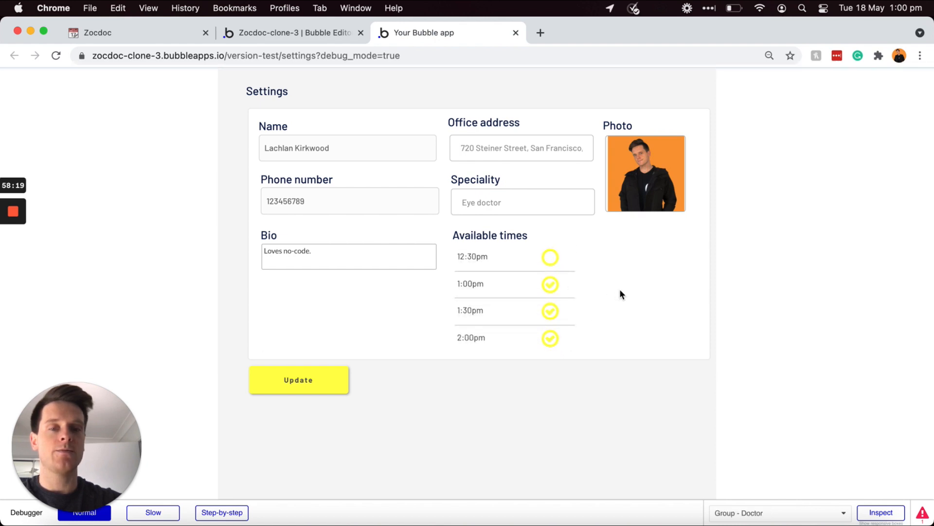
pyautogui.click(312, 389)
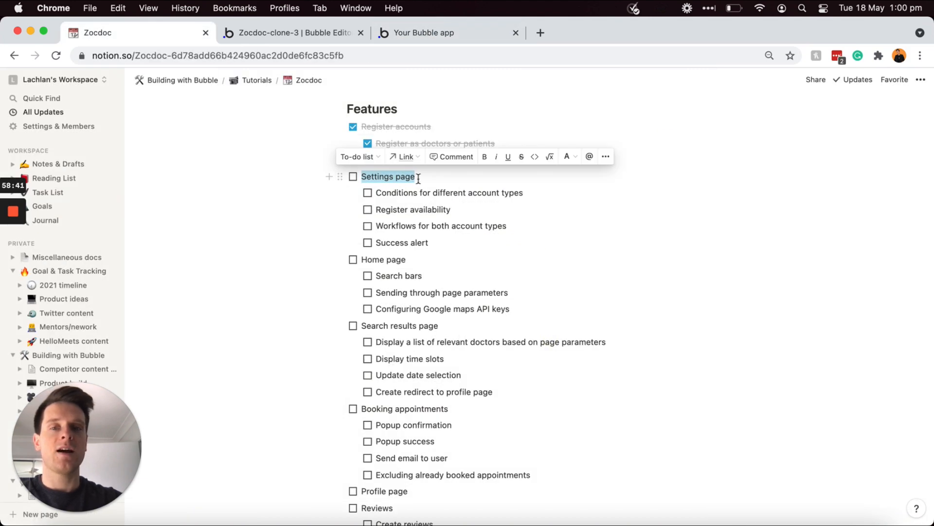
# Step: Tick Settings page plus Conditions, Register availability, Workflows and Success alert in the checklist
pyautogui.click(419, 177)
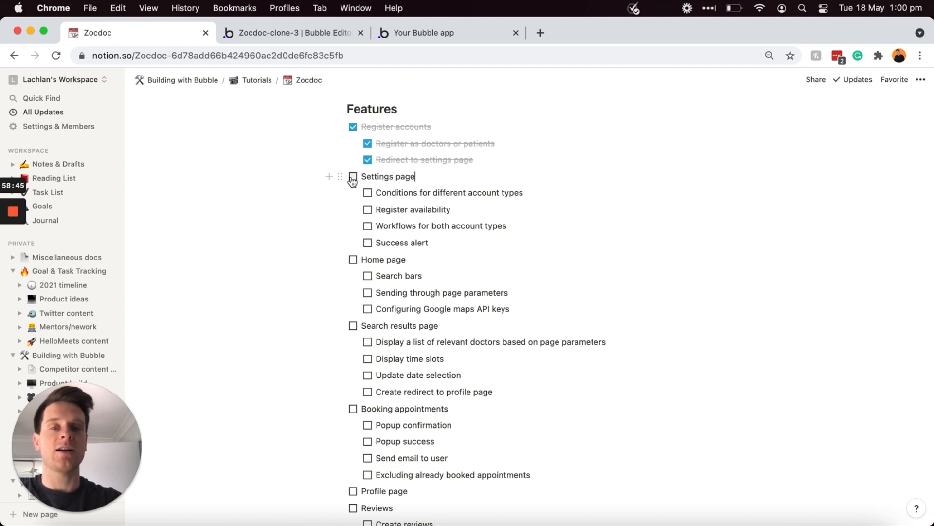
pyautogui.click(353, 178)
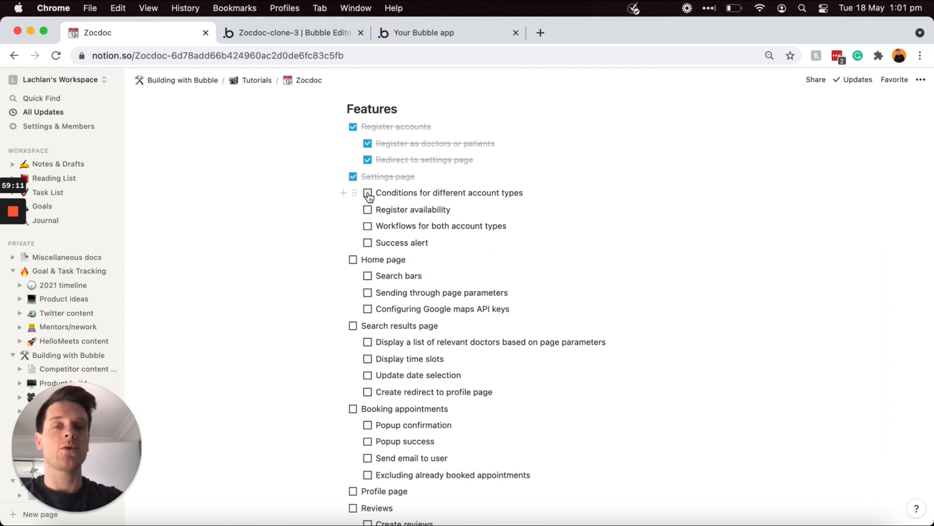
pyautogui.click(368, 194)
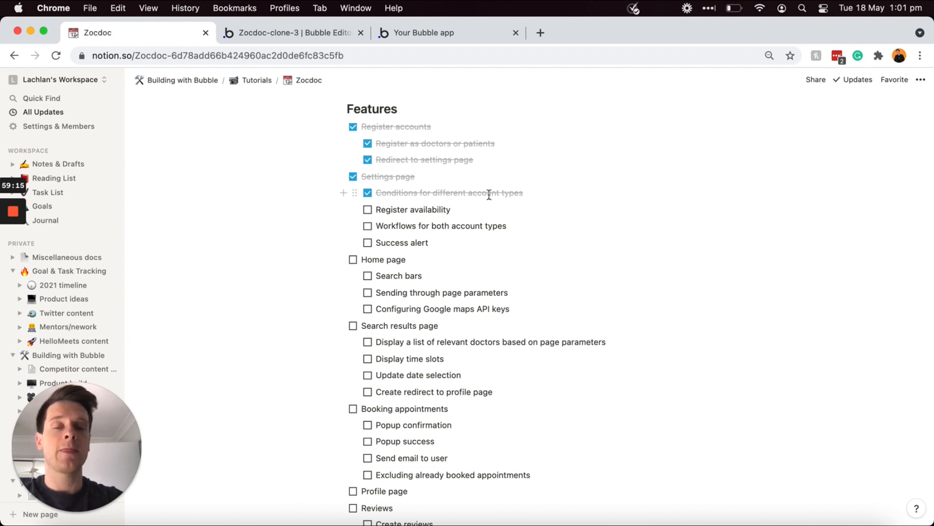
pyautogui.click(368, 211)
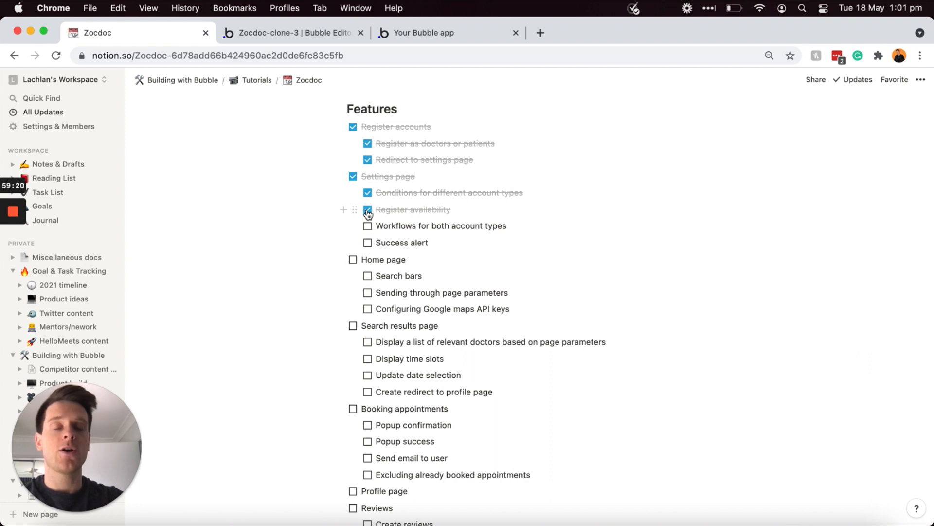
pyautogui.click(368, 227)
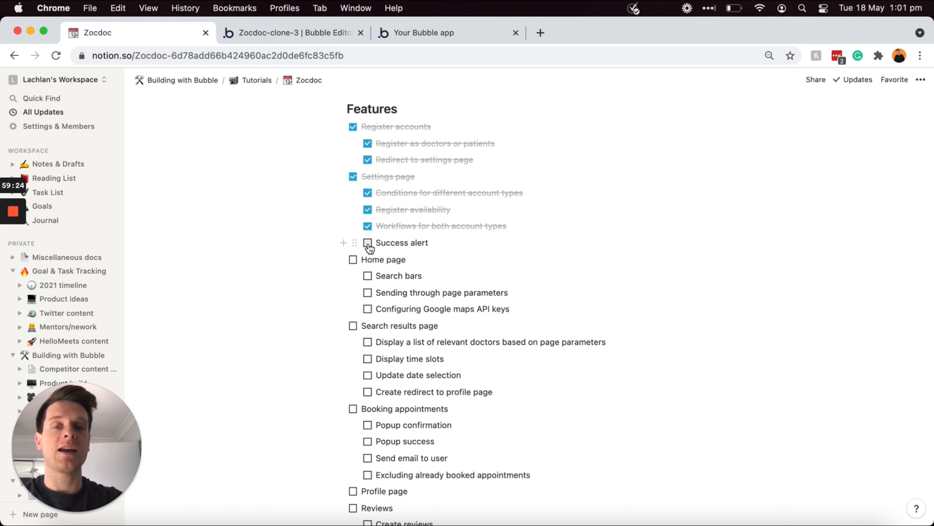
pyautogui.click(368, 244)
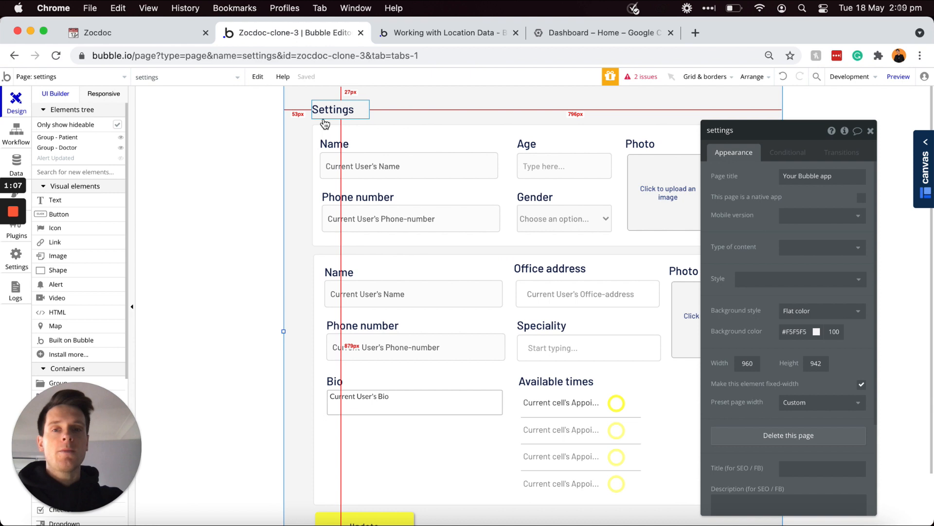
# Step: Create a page named 'home' and set its background colour to #F5F5F5
pyautogui.click(119, 79)
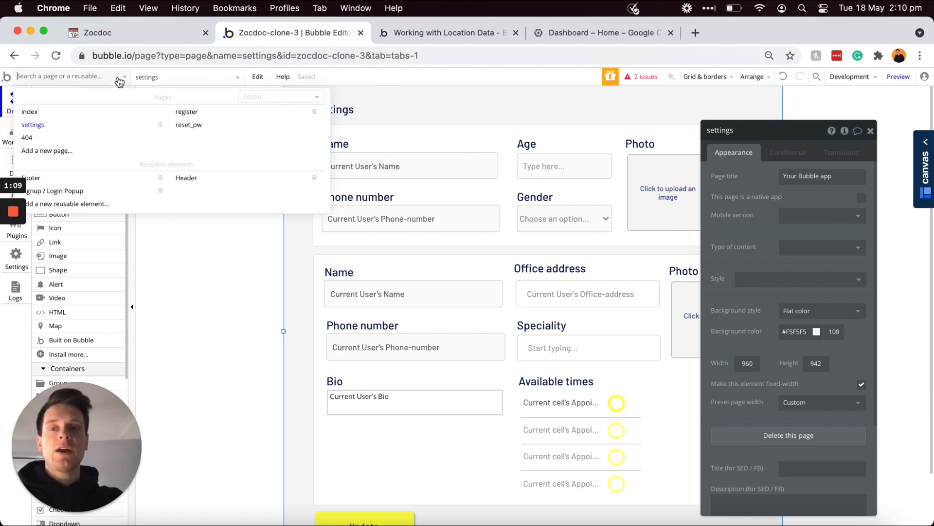
pyautogui.click(57, 151)
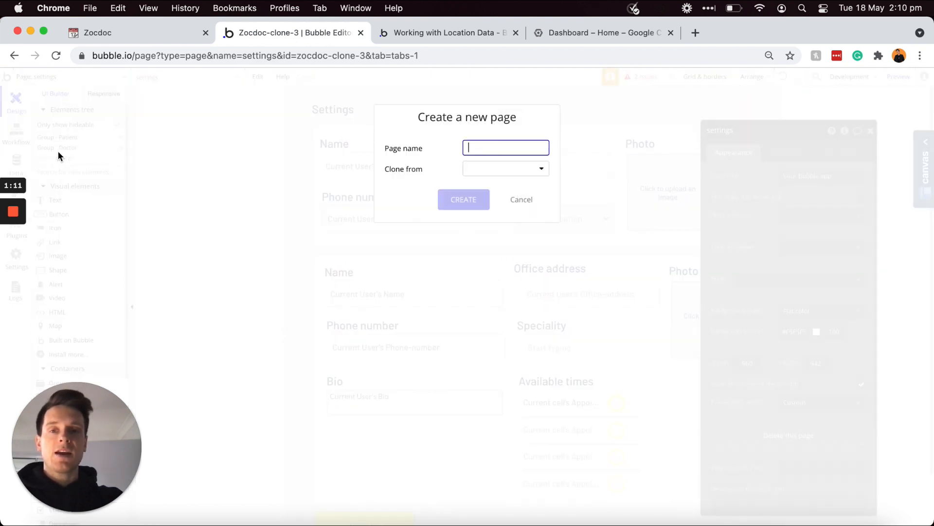
pyautogui.write('home')
pyautogui.click(461, 200)
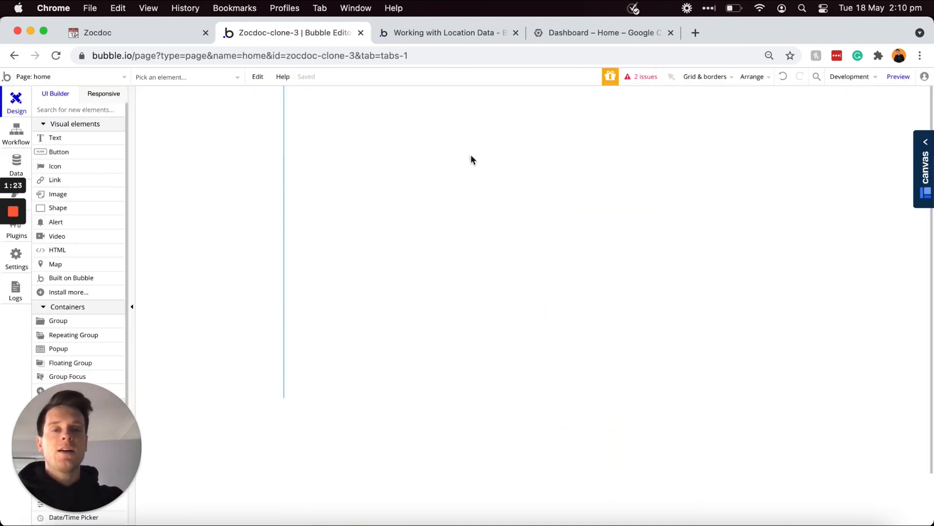
pyautogui.doubleClick(440, 148)
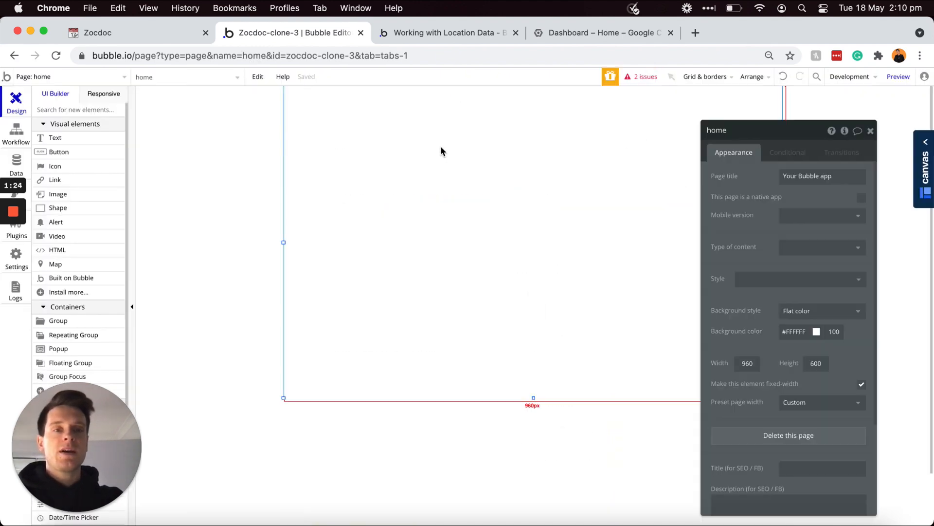
pyautogui.click(788, 332)
pyautogui.click(781, 343)
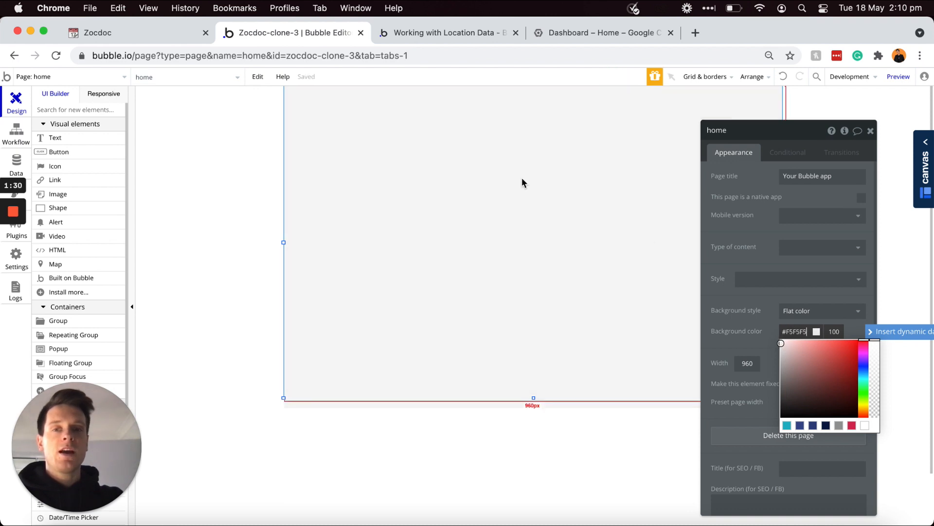
pyautogui.click(97, 139)
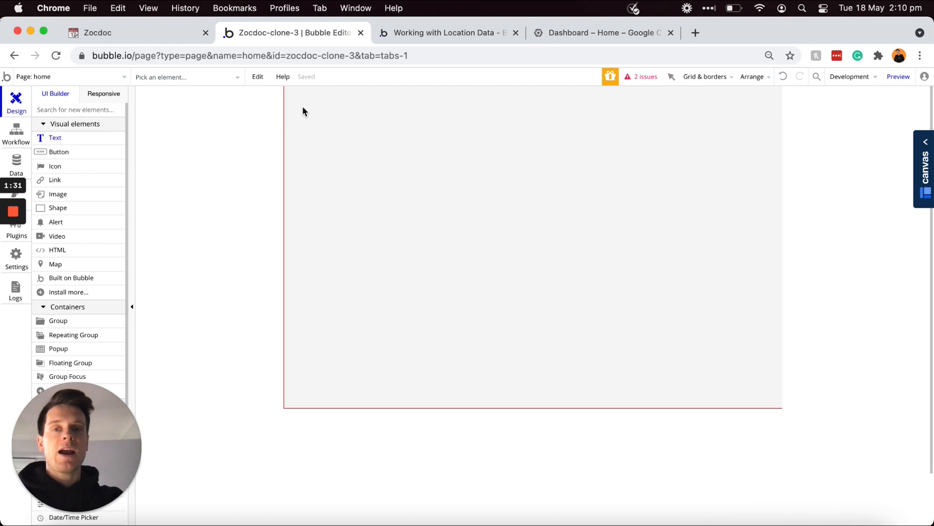
# Step: Add a text box reading 'Find local doctors' in H1 Heading - Dark style, sized to fit
pyautogui.moveTo(307, 98); pyautogui.dragTo(533, 155)
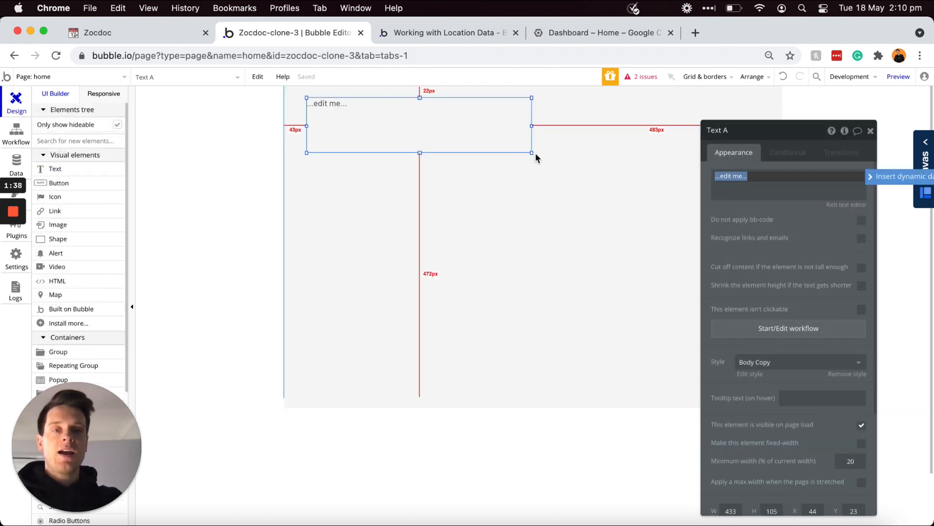
pyautogui.write('Find')
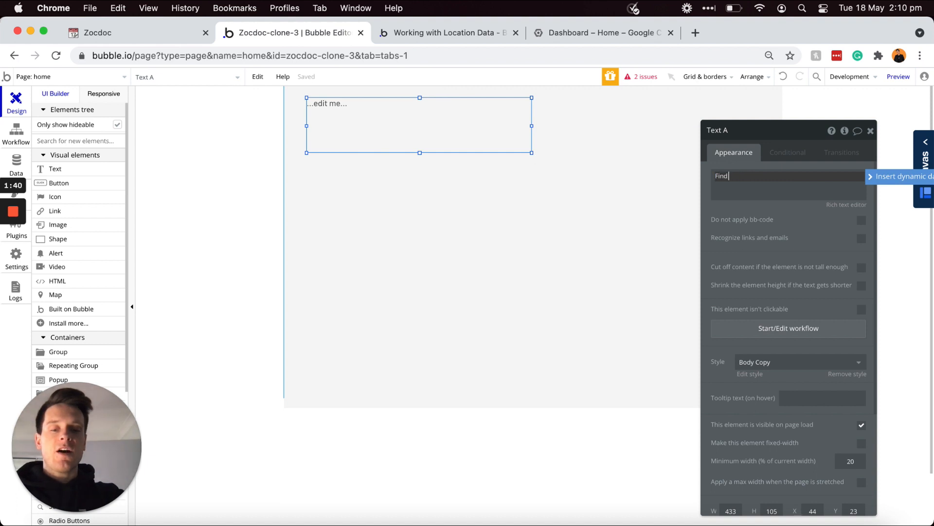
pyautogui.write(' local doctors')
pyautogui.click(789, 361)
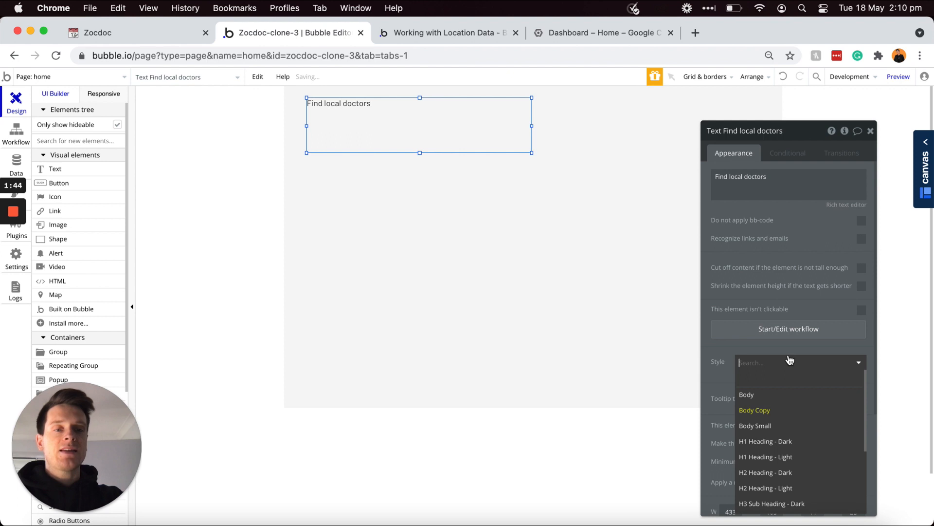
pyautogui.click(764, 440)
pyautogui.moveTo(532, 153); pyautogui.dragTo(532, 134)
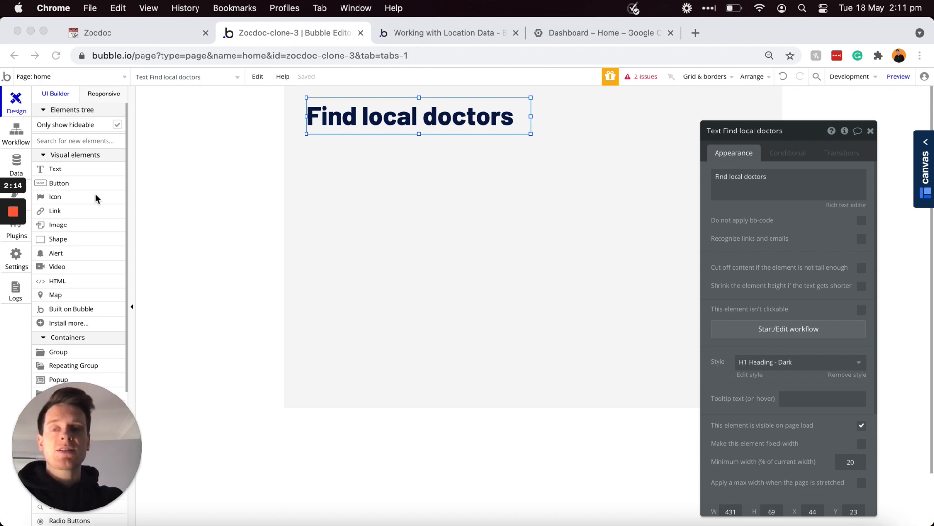
pyautogui.scroll(-2, 95, 195)
pyautogui.scroll(-5, 95, 194)
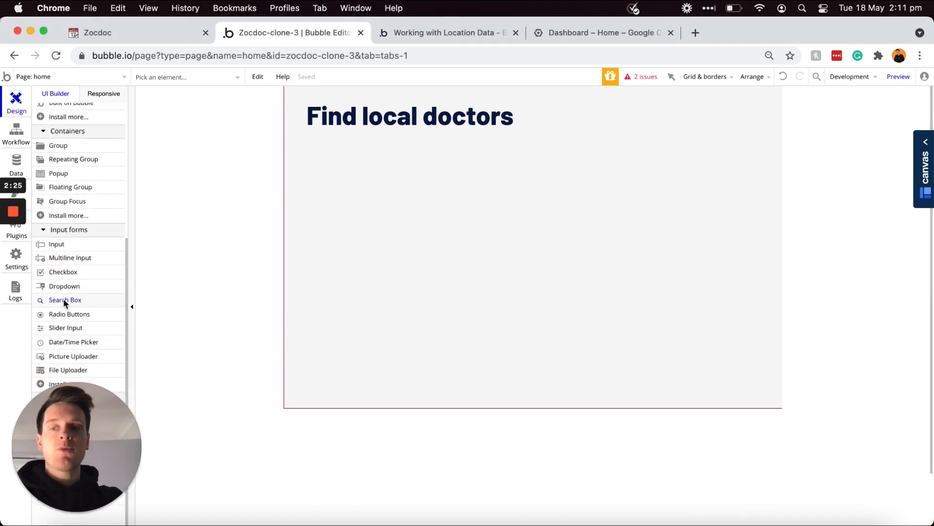
# Step: Add a search box under the heading, rename it SearchBox - Specialities, and set it to static choices
pyautogui.click(61, 300)
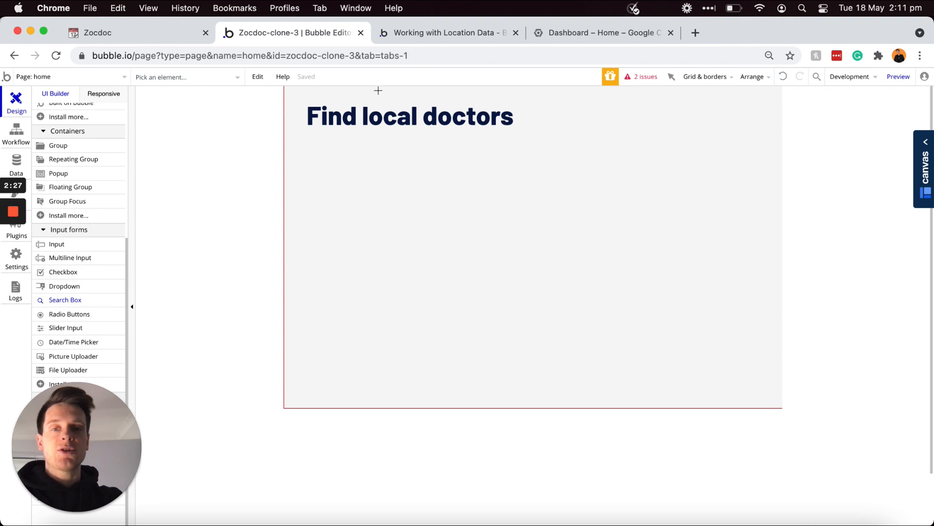
pyautogui.moveTo(310, 163); pyautogui.dragTo(454, 186)
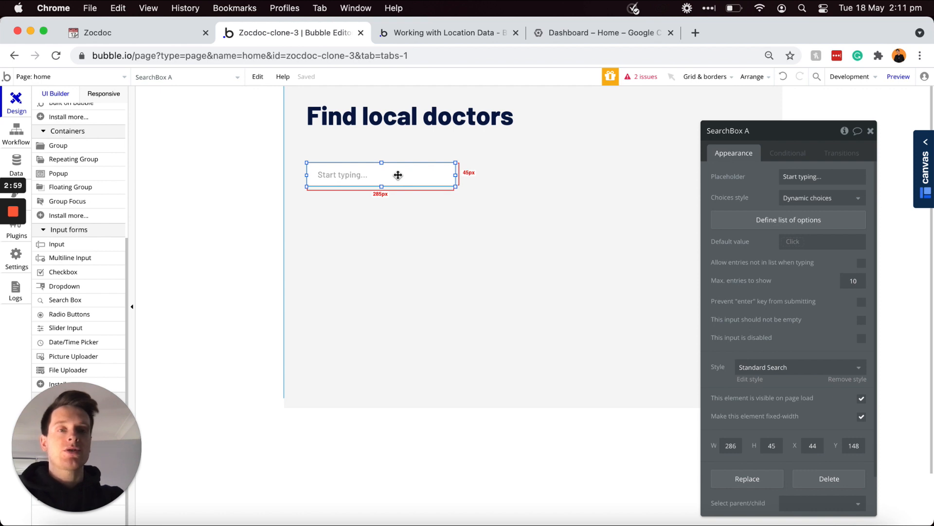
pyautogui.moveTo(759, 134); pyautogui.dragTo(759, 134)
pyautogui.click(758, 134)
pyautogui.press('BackSpace')
pyautogui.write('- Special')
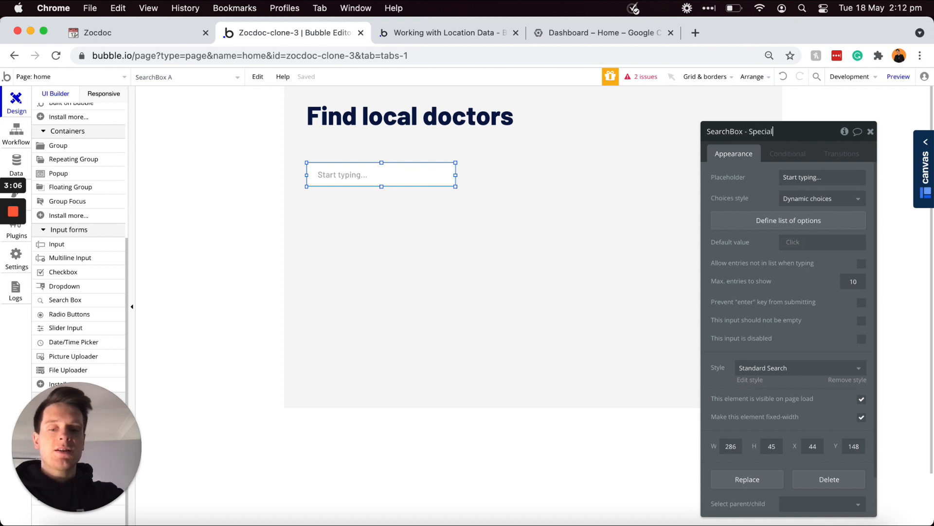
pyautogui.write('s')
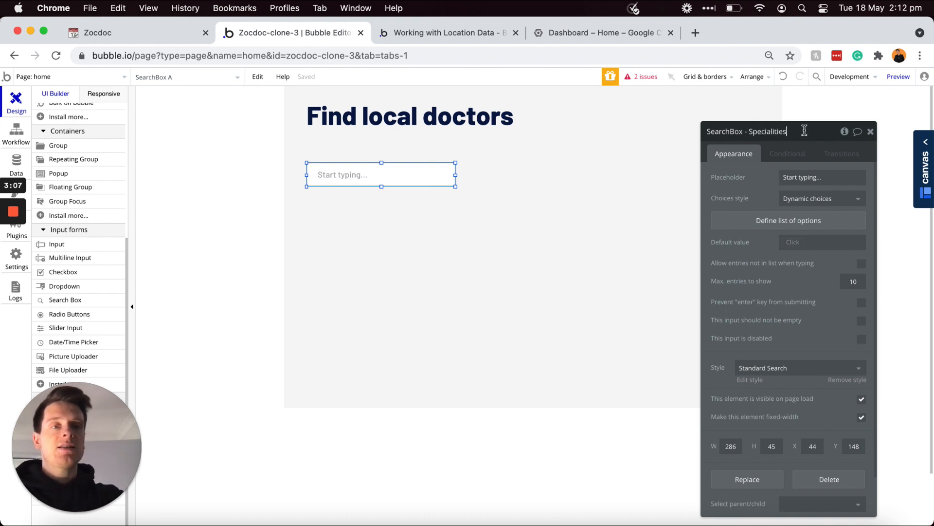
pyautogui.click(799, 207)
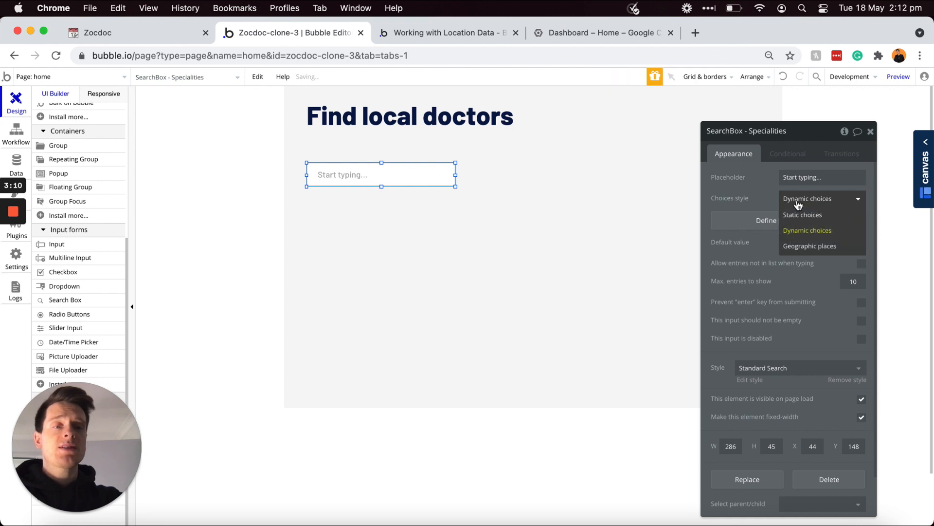
pyautogui.click(800, 215)
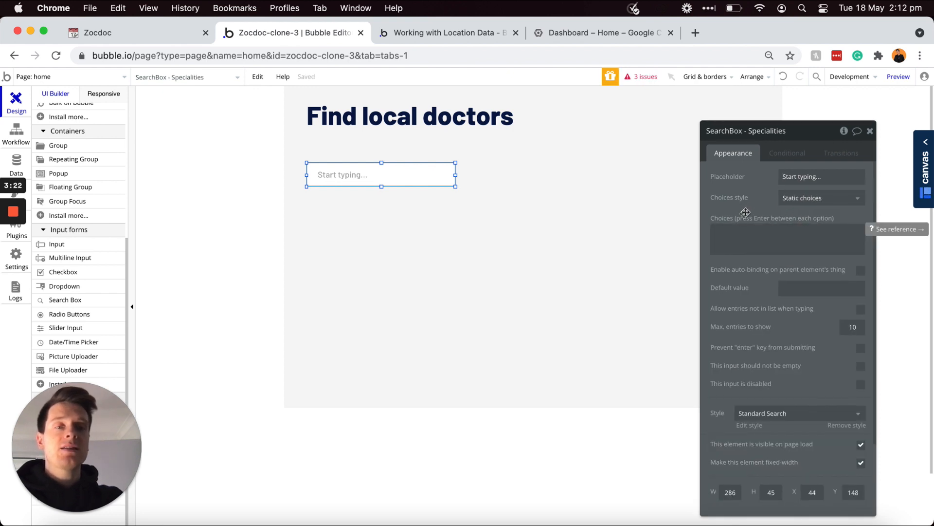
# Step: Switch to the settings page to fetch the speciality choices from there
pyautogui.click(731, 231)
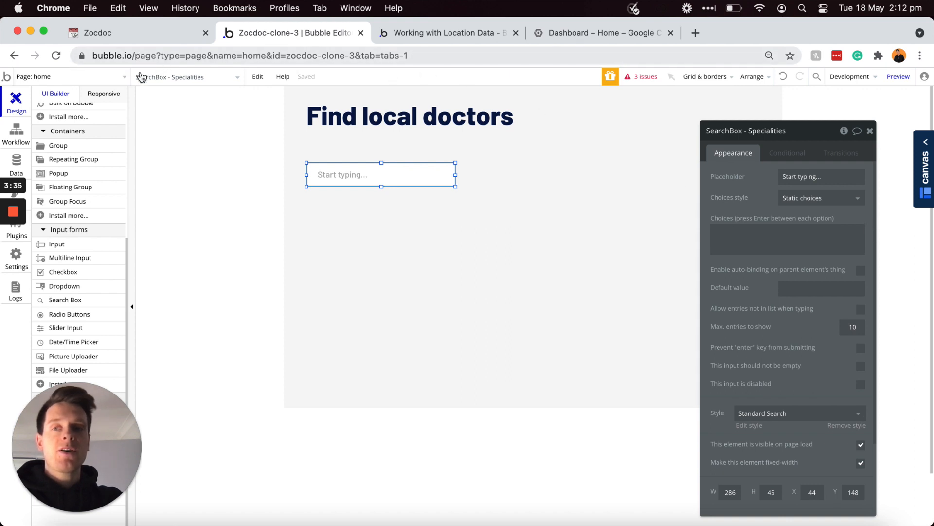
pyautogui.click(114, 78)
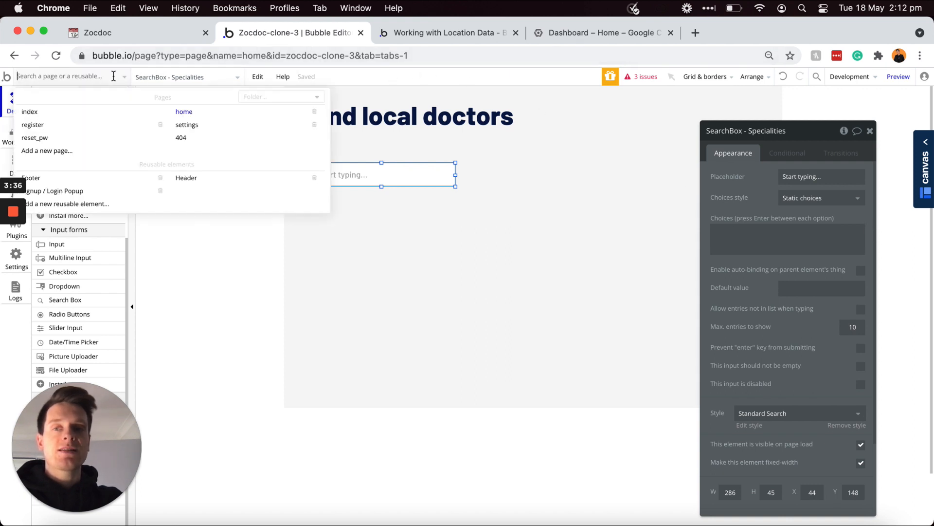
pyautogui.click(193, 124)
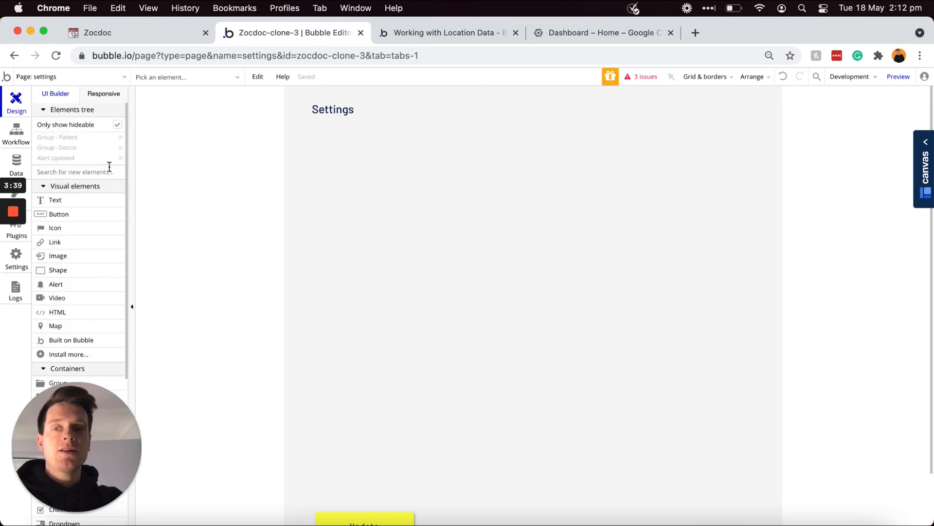
# Step: Select and copy the choices list of the doctor's Speciality search box on settings
pyautogui.click(93, 148)
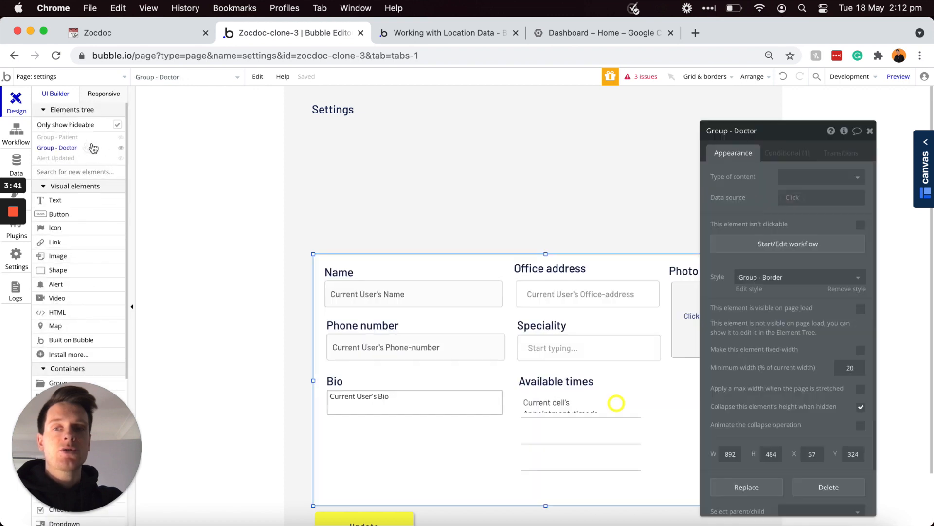
pyautogui.scroll(-1, 388, 305)
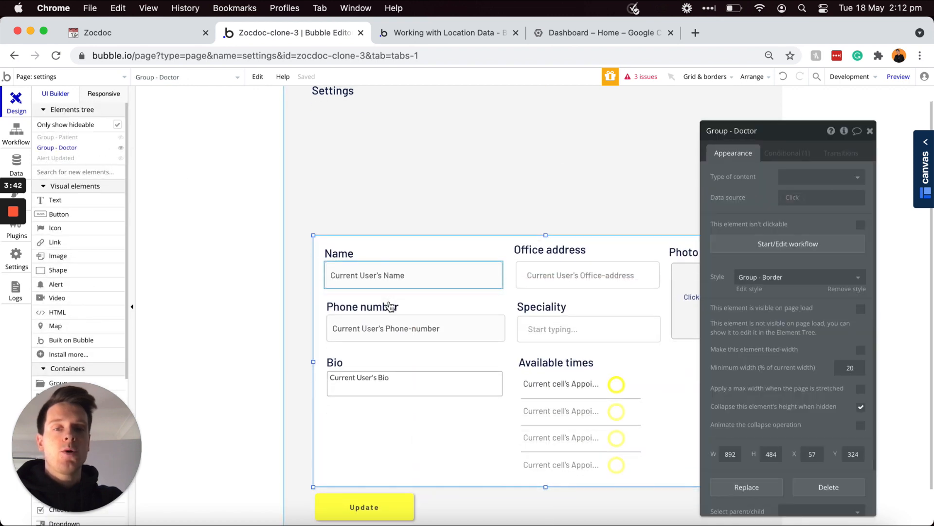
pyautogui.click(545, 326)
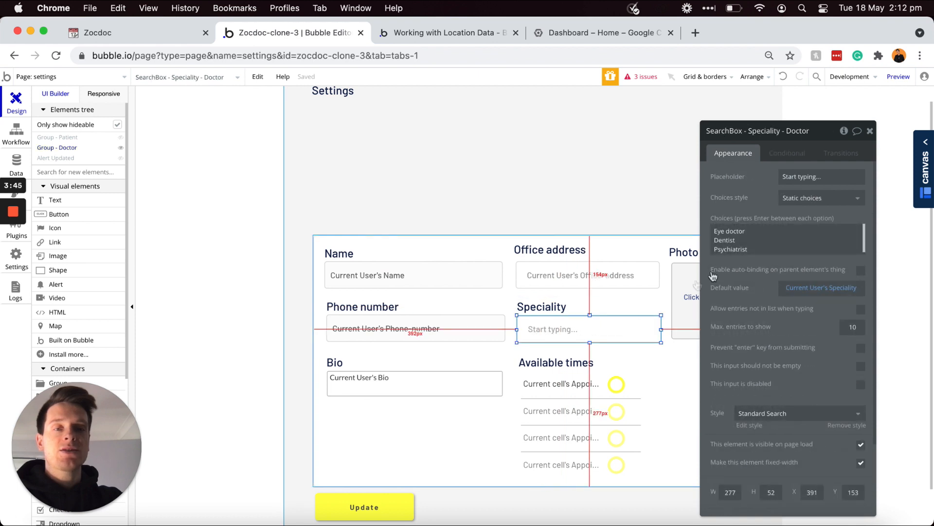
pyautogui.click(754, 239)
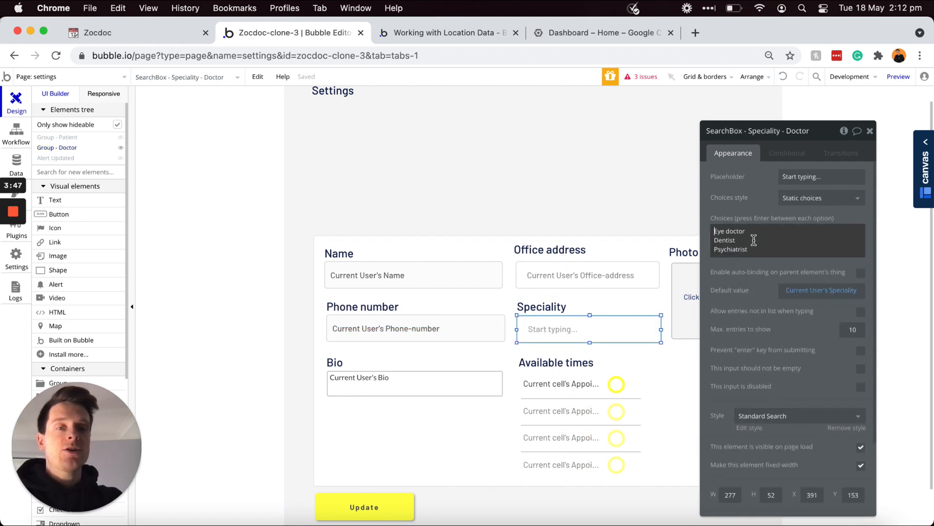
pyautogui.press('super+a')
pyautogui.press('super+c')
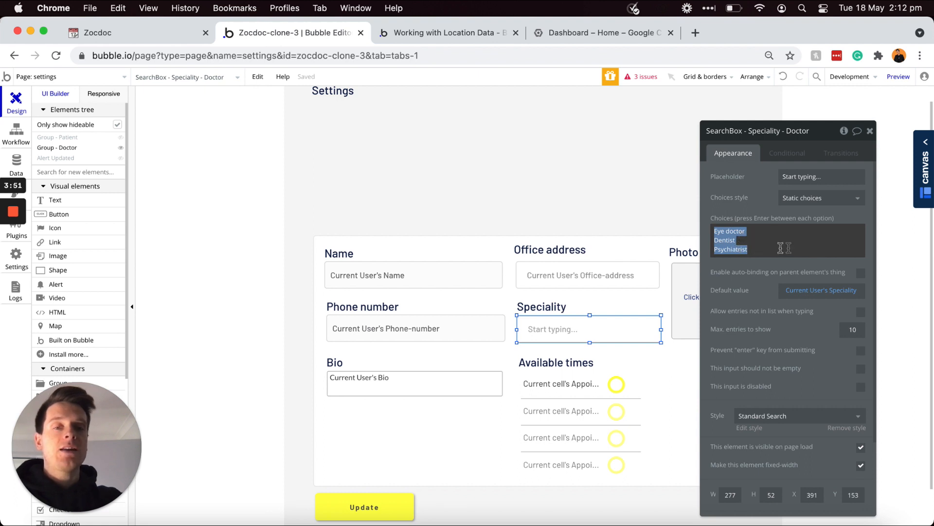
# Step: Paste Eye doctor, Dentist and Psychiatrist into the home page search box's choices
pyautogui.click(124, 76)
pyautogui.click(183, 111)
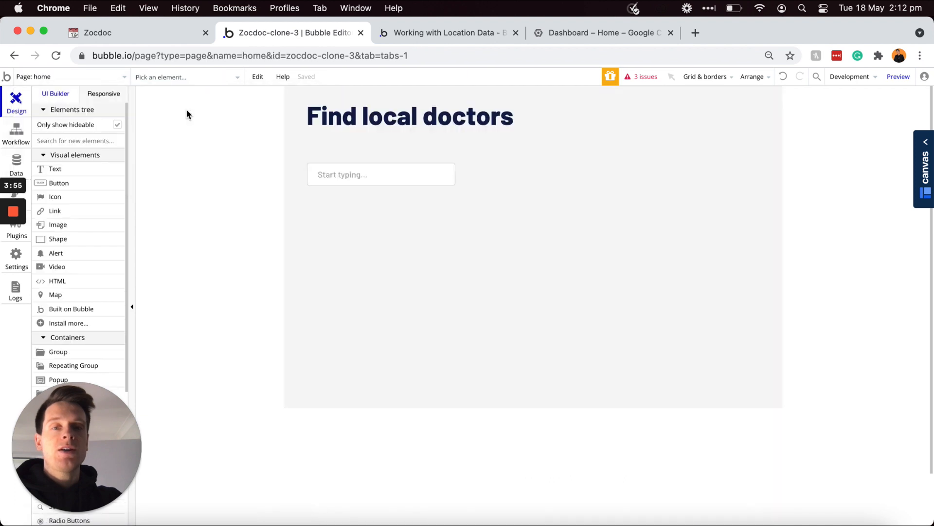
pyautogui.click(343, 177)
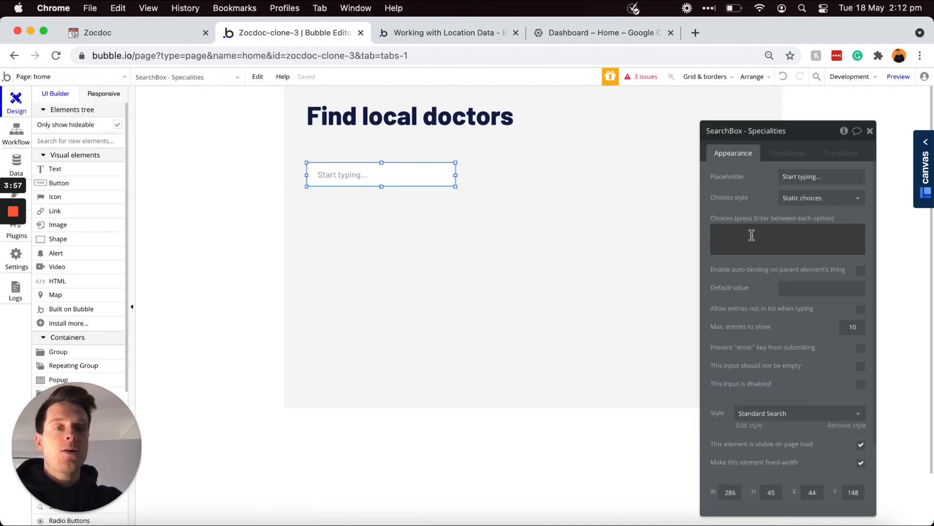
pyautogui.press('super+v')
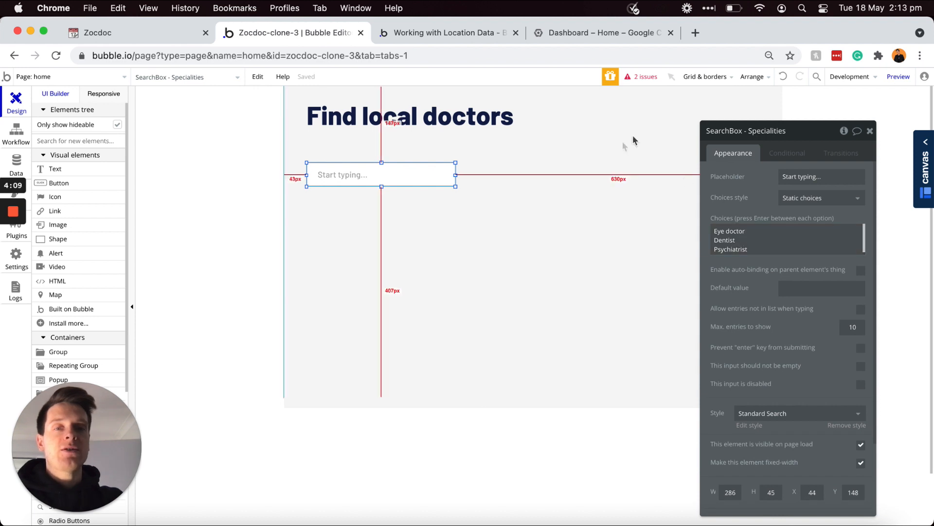
pyautogui.click(728, 244)
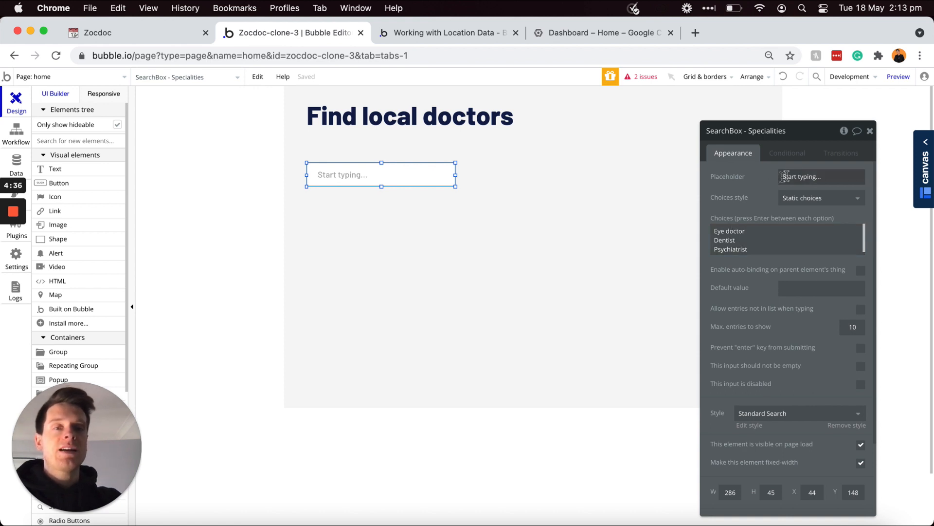
# Step: Set the speciality box placeholder to 'Condition, procedure, doctor...' and enlarge the box to 297 by 54
pyautogui.tripleClick(802, 176)
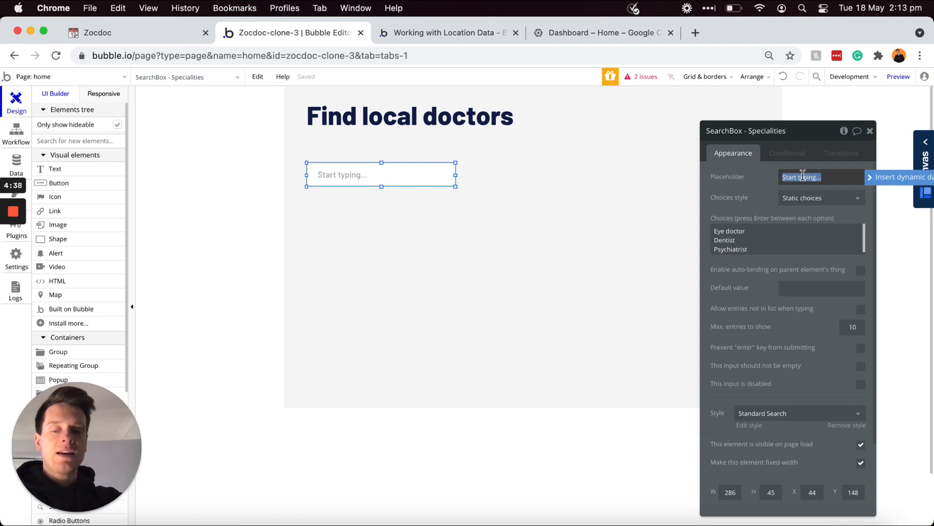
pyautogui.write('COnc')
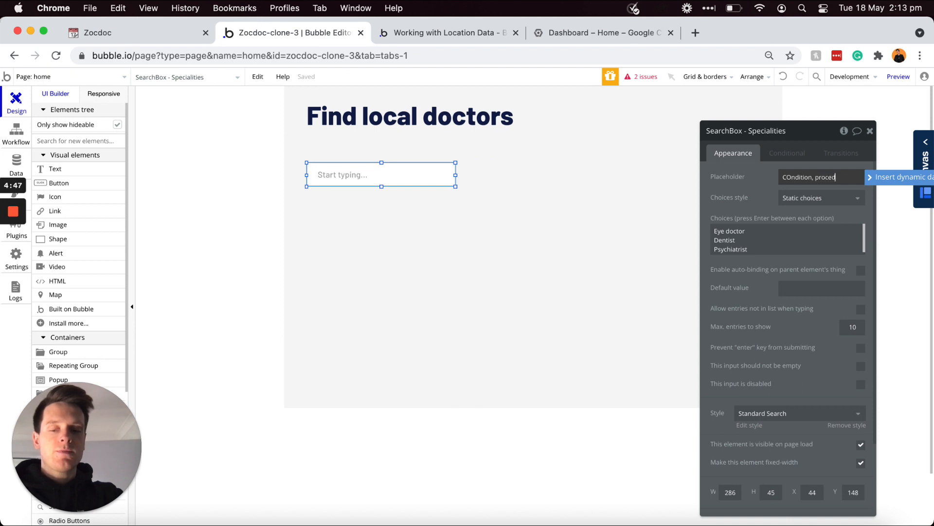
pyautogui.write('octor...')
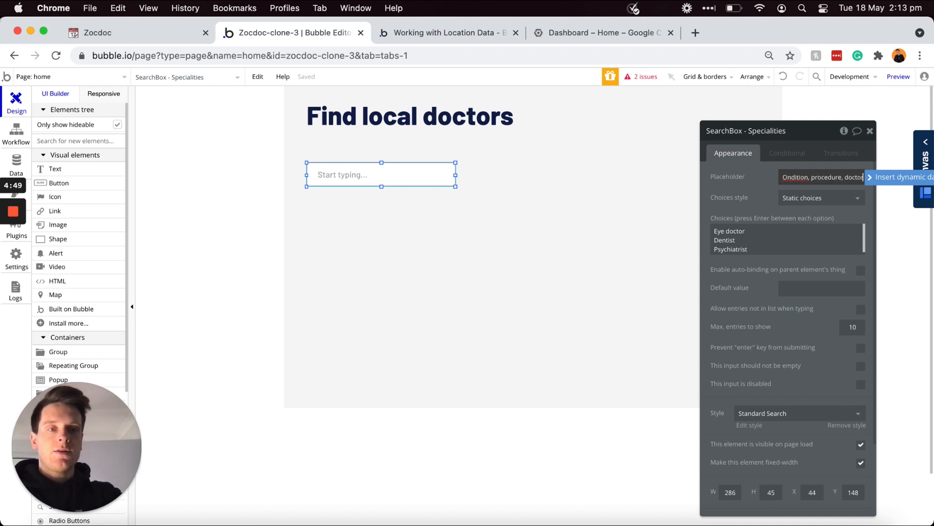
pyautogui.press('super+Left')
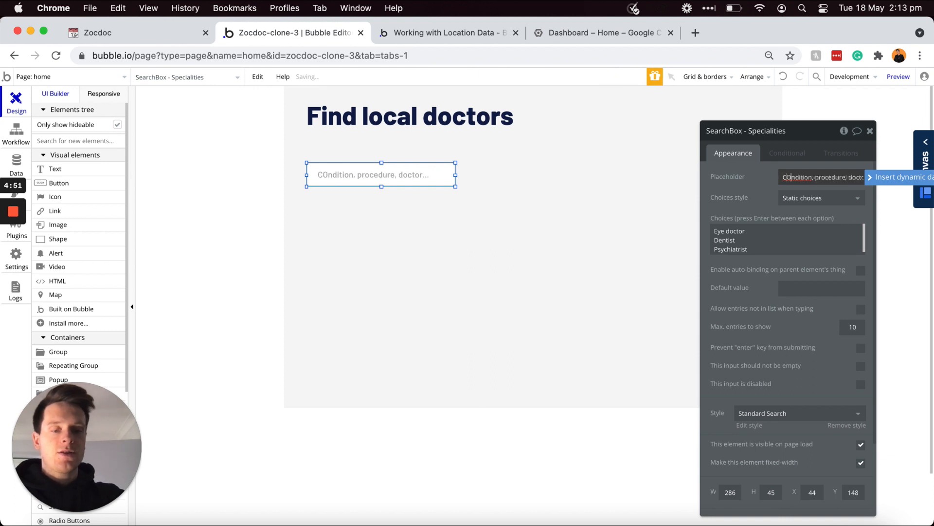
pyautogui.moveTo(456, 186); pyautogui.dragTo(464, 193)
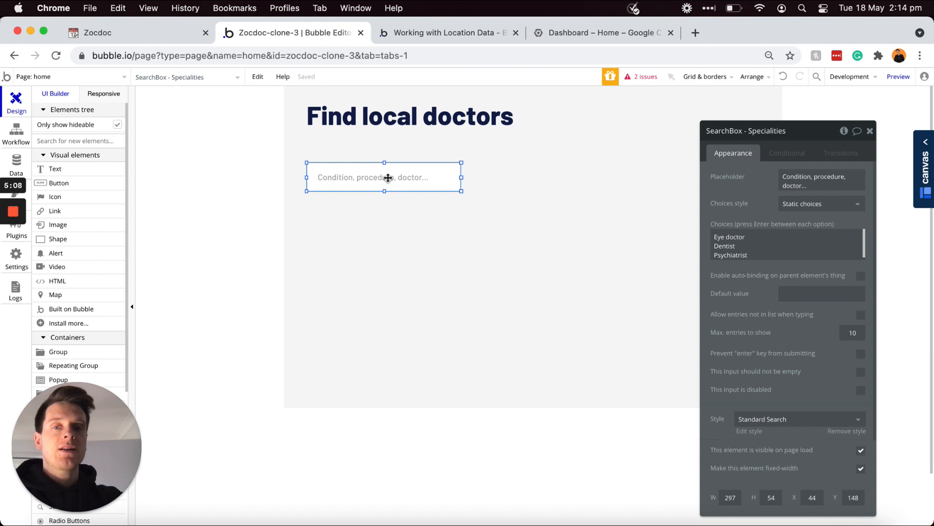
# Step: Duplicate the speciality search box and place the copy to its right
pyautogui.press('super+c')
pyautogui.press('super+v')
pyautogui.moveTo(366, 178); pyautogui.dragTo(520, 172)
pyautogui.moveTo(520, 172); pyautogui.dragTo(520, 175)
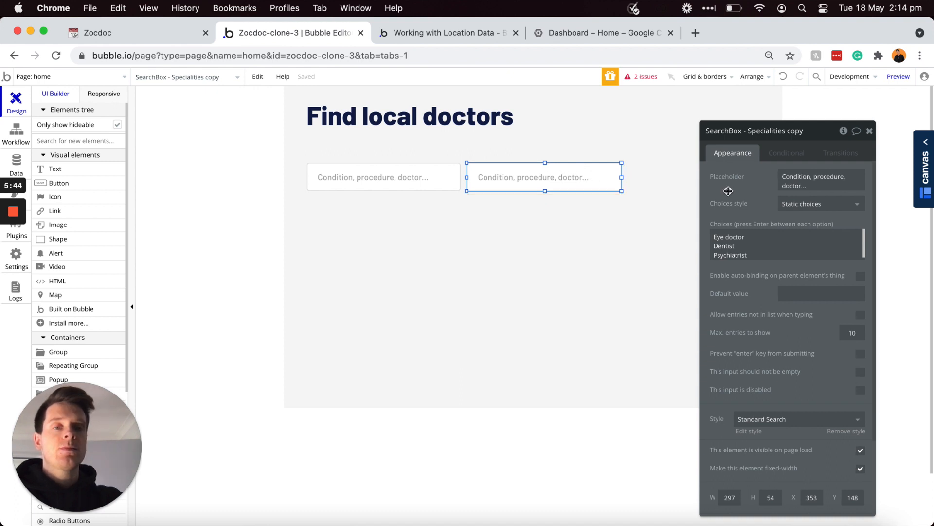
# Step: Set the copy's choices style to Geographic places and its placeholder to 'Postcode...'
pyautogui.click(803, 206)
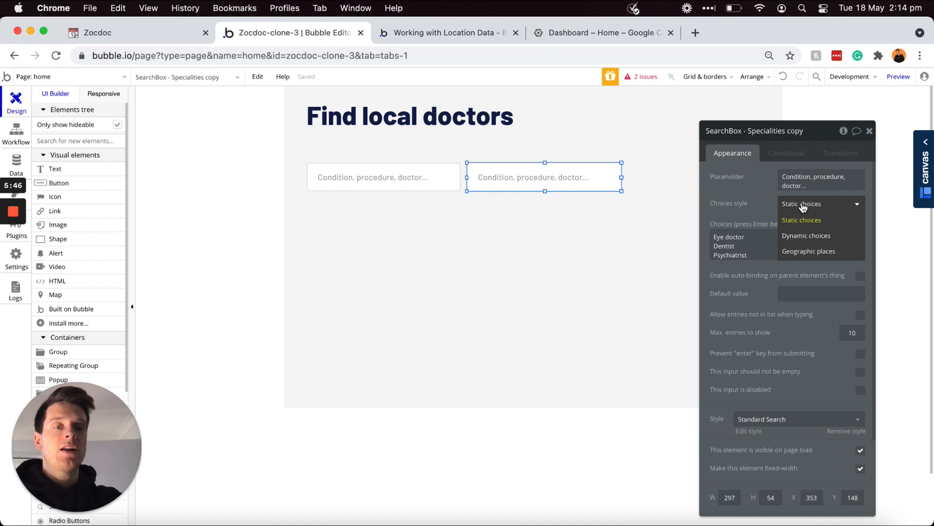
pyautogui.click(799, 252)
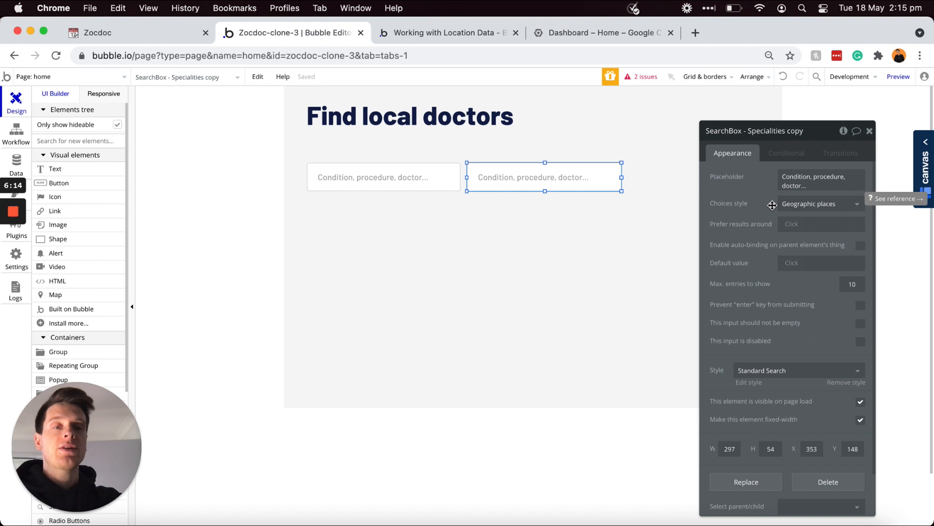
pyautogui.click(810, 182)
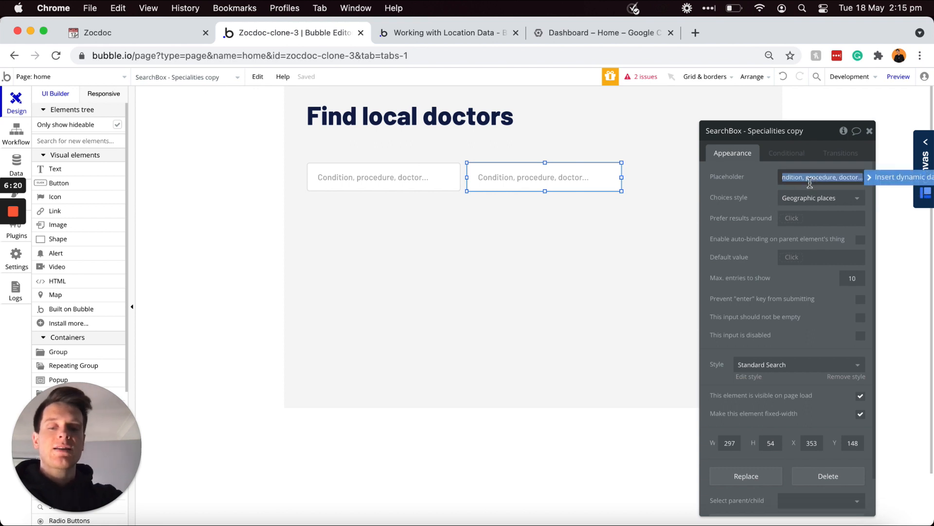
pyautogui.write('Postcode')
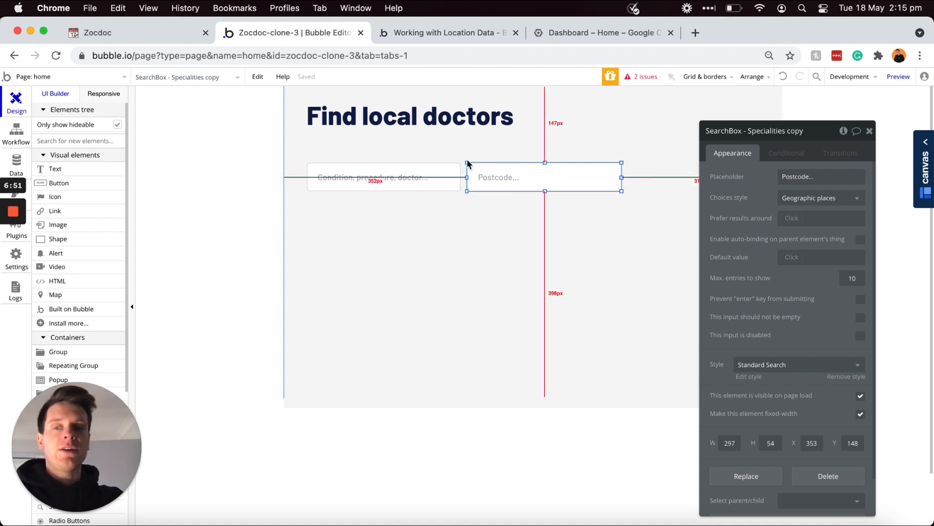
# Step: Draw a Date/Time Picker right of the Postcode box, matching the boxes' height
pyautogui.scroll(-2, 65, 252)
pyautogui.scroll(-5, 66, 252)
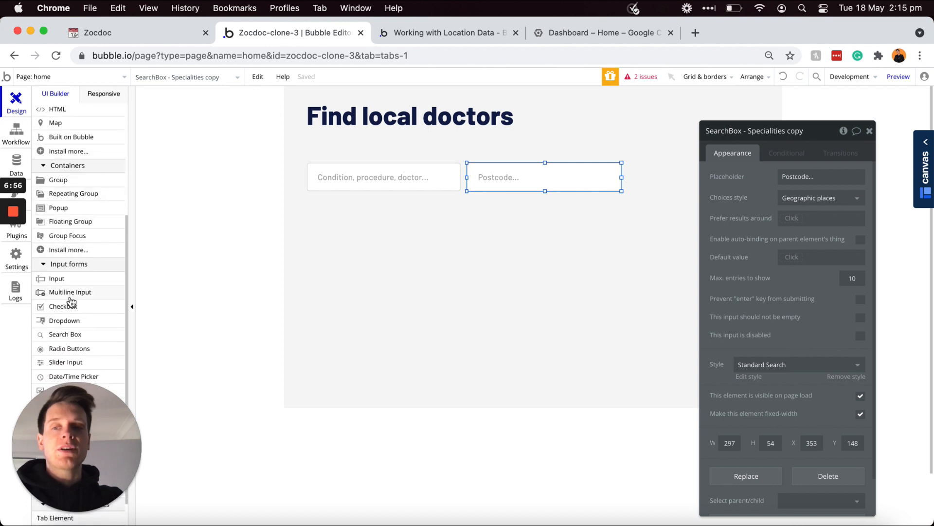
pyautogui.scroll(-1, 68, 298)
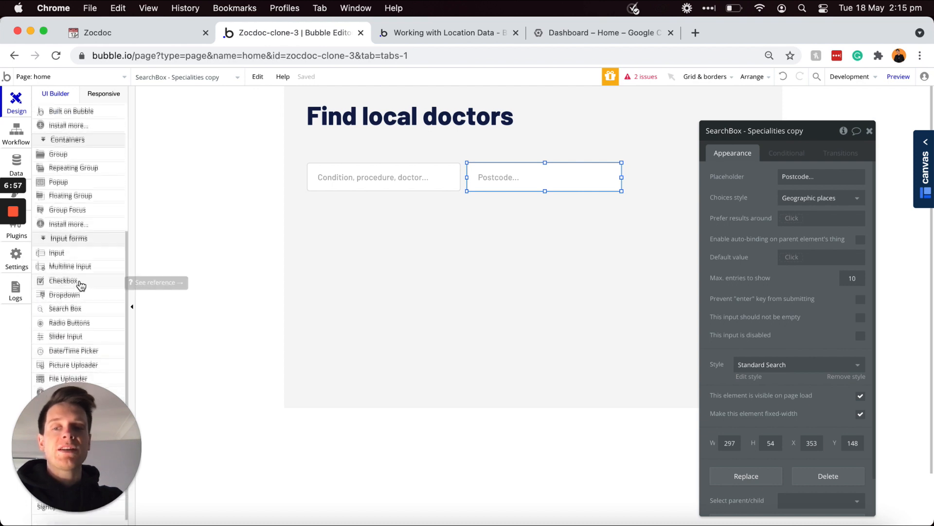
pyautogui.scroll(-2, 79, 288)
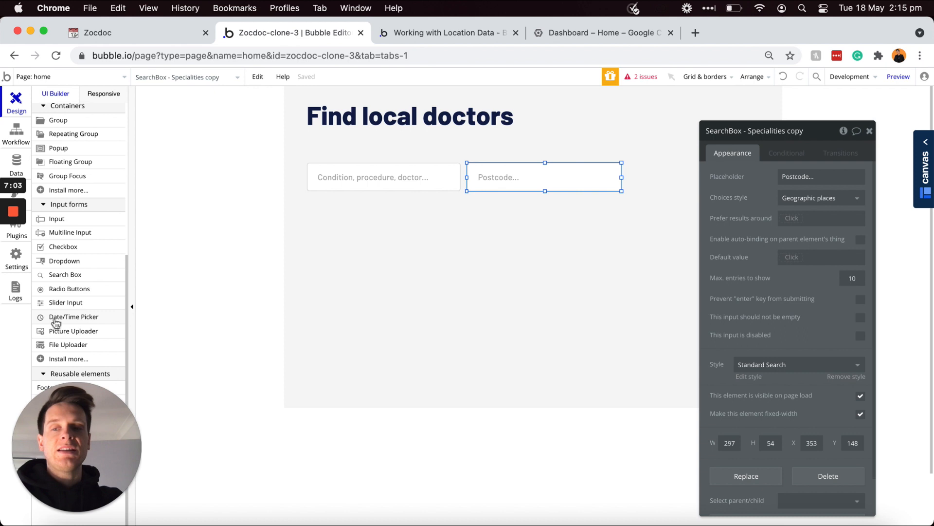
pyautogui.click(55, 323)
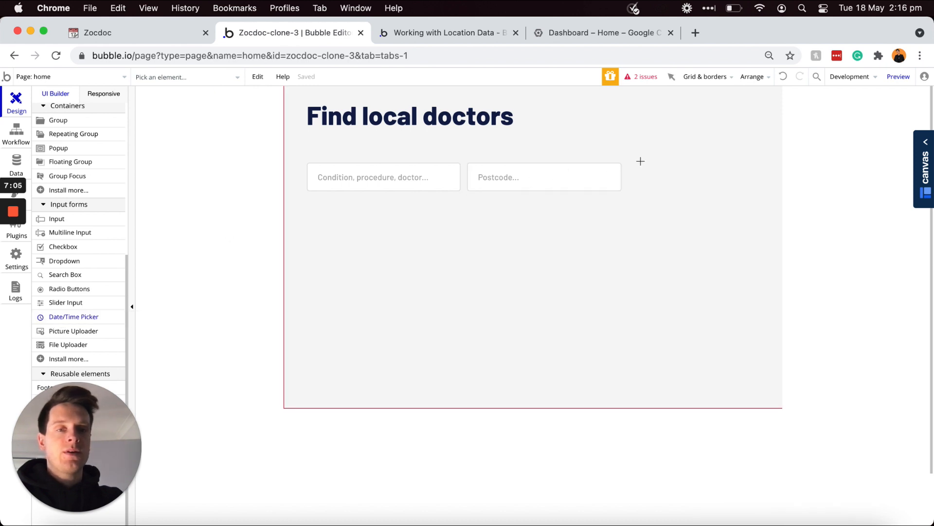
pyautogui.moveTo(640, 166); pyautogui.dragTo(716, 188)
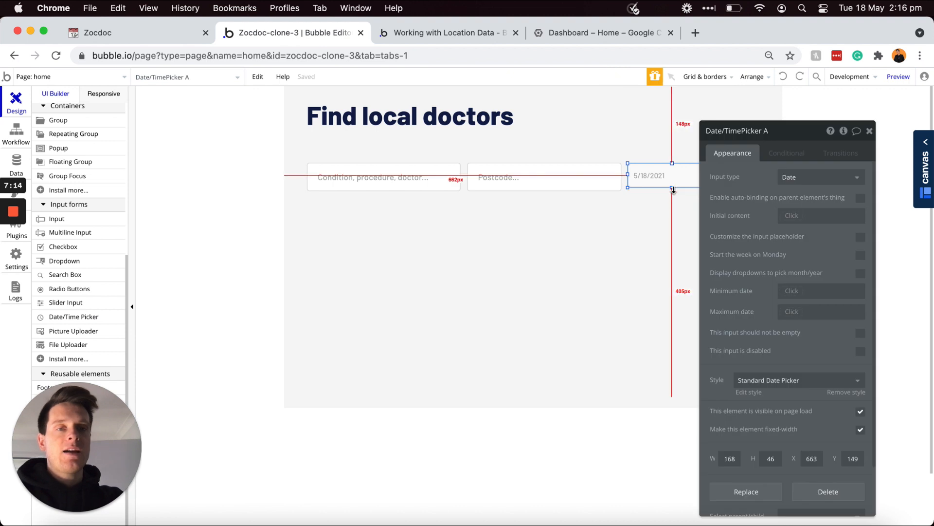
pyautogui.moveTo(673, 189); pyautogui.dragTo(673, 191)
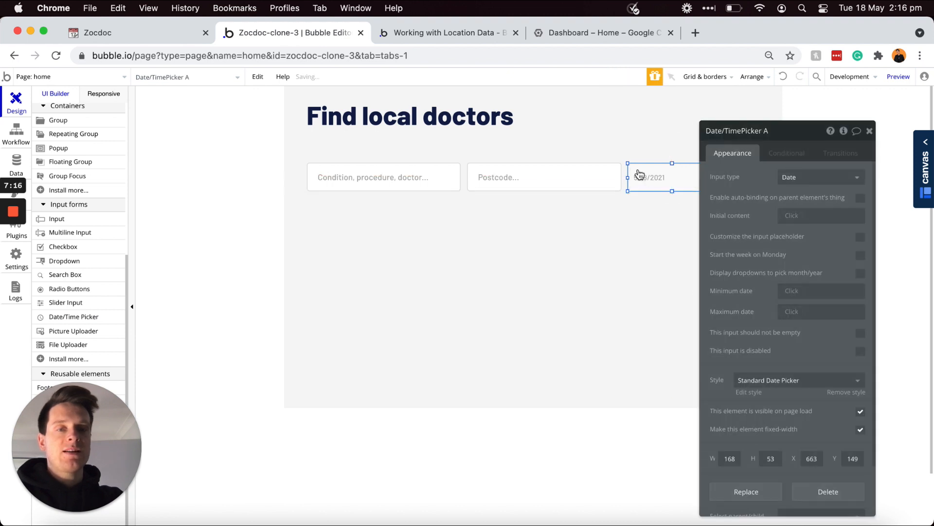
# Step: Rename the picker 'Date/TimePicker - Date' and keep its input type as Date
pyautogui.click(778, 132)
pyautogui.press('BackSpace')
pyautogui.press('BackSpace')
pyautogui.write('- Date')
pyautogui.click(758, 169)
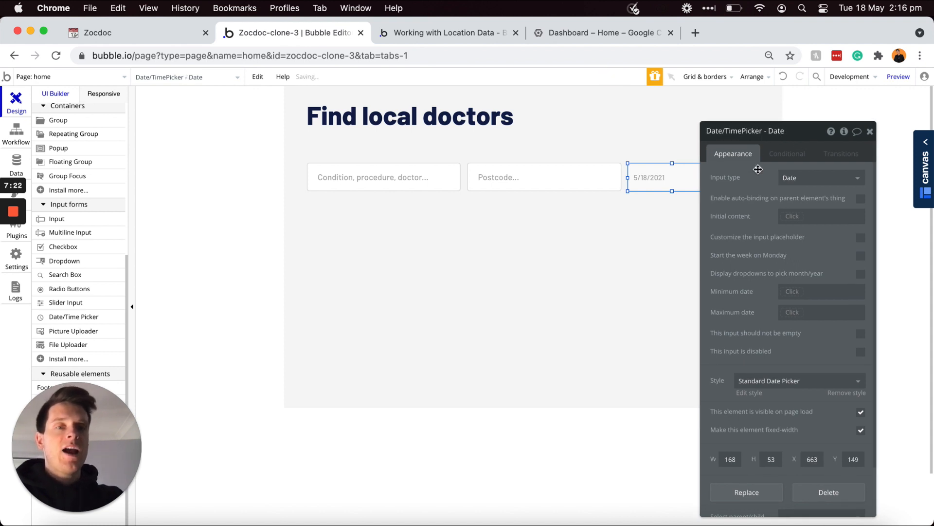
pyautogui.click(781, 178)
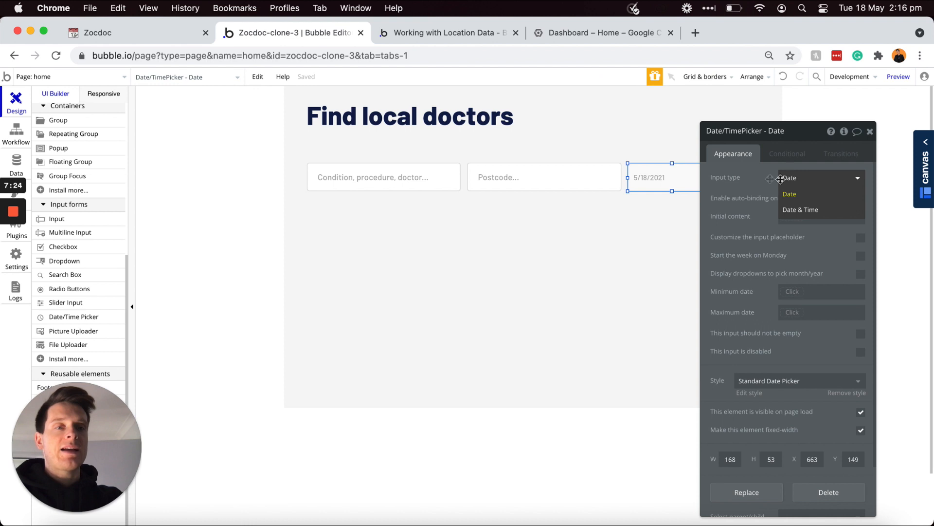
pyautogui.click(791, 194)
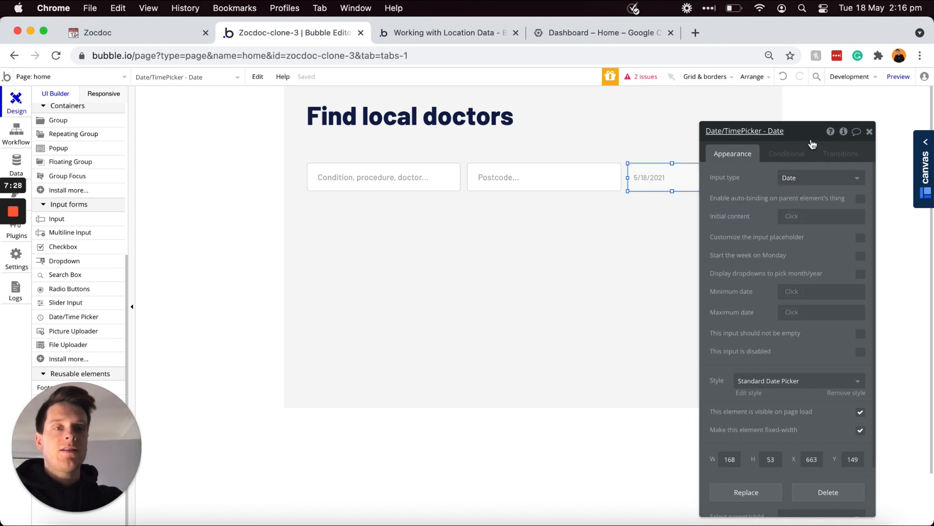
pyautogui.moveTo(806, 141); pyautogui.dragTo(773, 252)
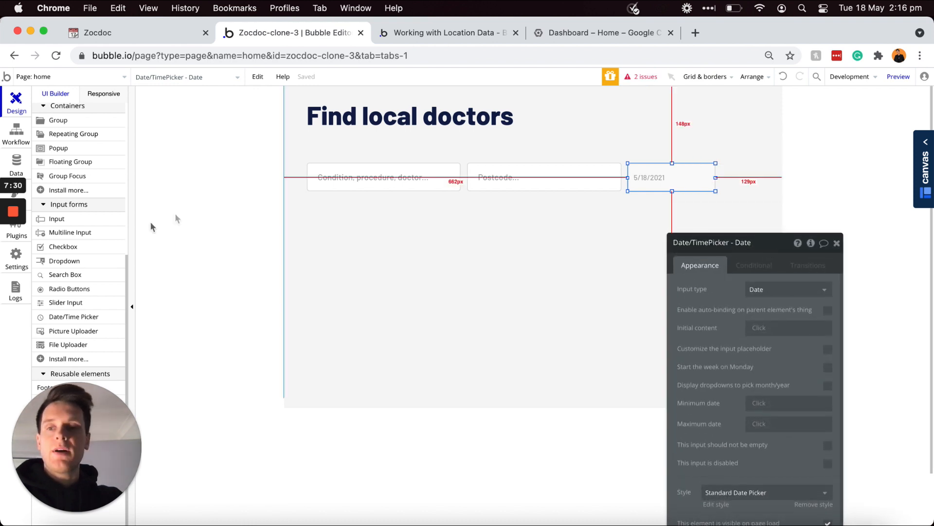
pyautogui.scroll(5, 84, 185)
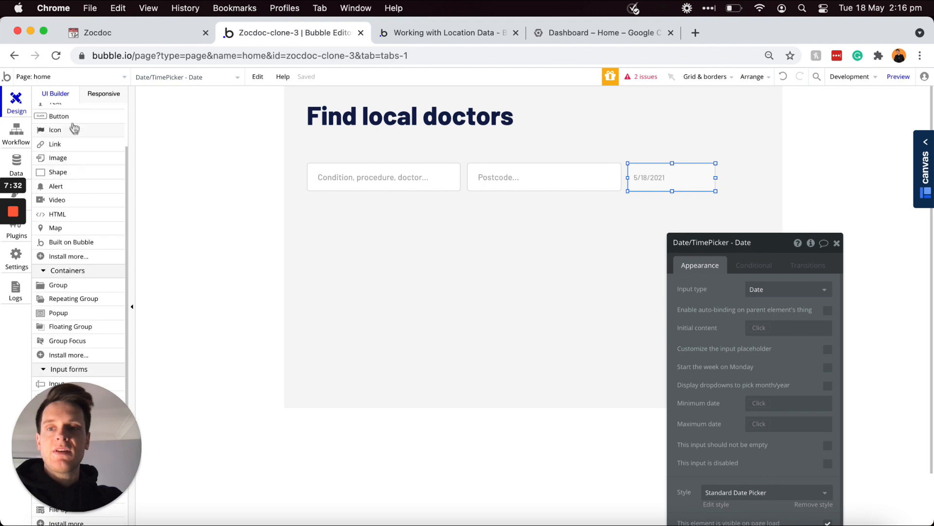
# Step: Add a button just right of the date picker
pyautogui.click(70, 120)
pyautogui.click(669, 175)
pyautogui.moveTo(680, 179); pyautogui.dragTo(757, 179)
# Step: Label the button with the 🔍 magnifying-glass emoji
pyautogui.press('ctrl+super+space')
pyautogui.write('search')
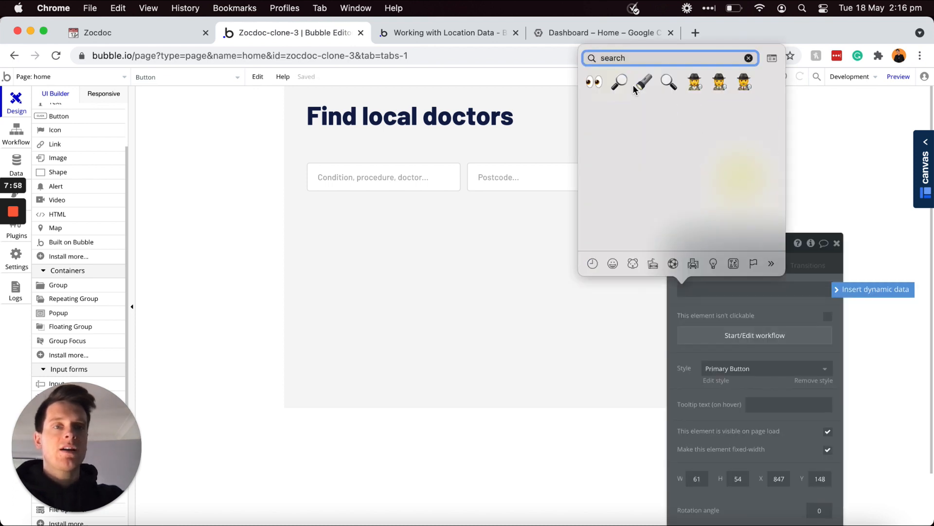
pyautogui.click(668, 82)
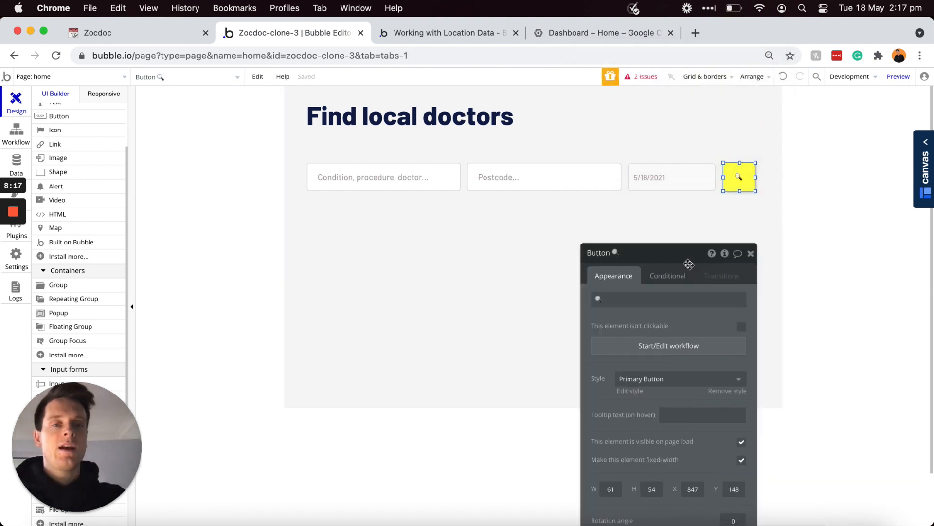
pyautogui.moveTo(716, 239); pyautogui.dragTo(844, 128)
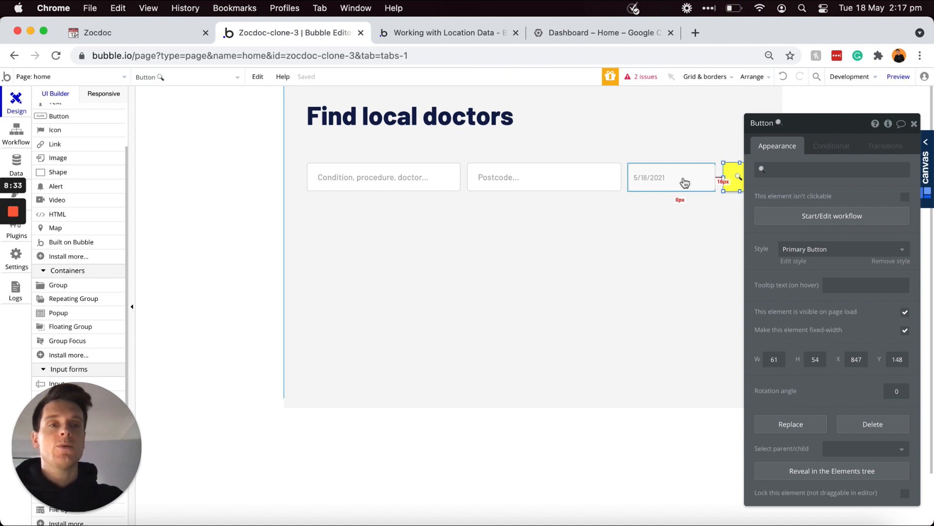
# Step: Add a Navigation 'Go to page' action to the search button's click workflow
pyautogui.click(779, 220)
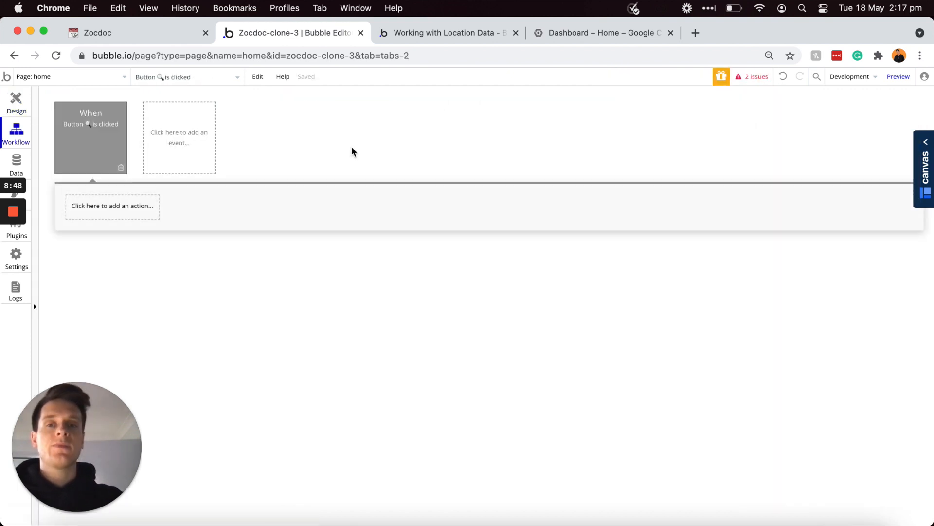
pyautogui.click(134, 208)
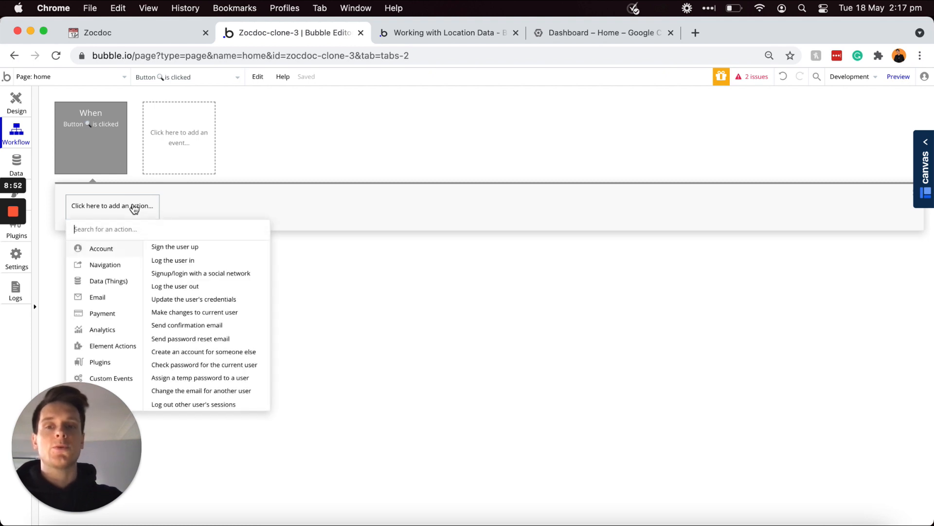
pyautogui.moveTo(102, 273)
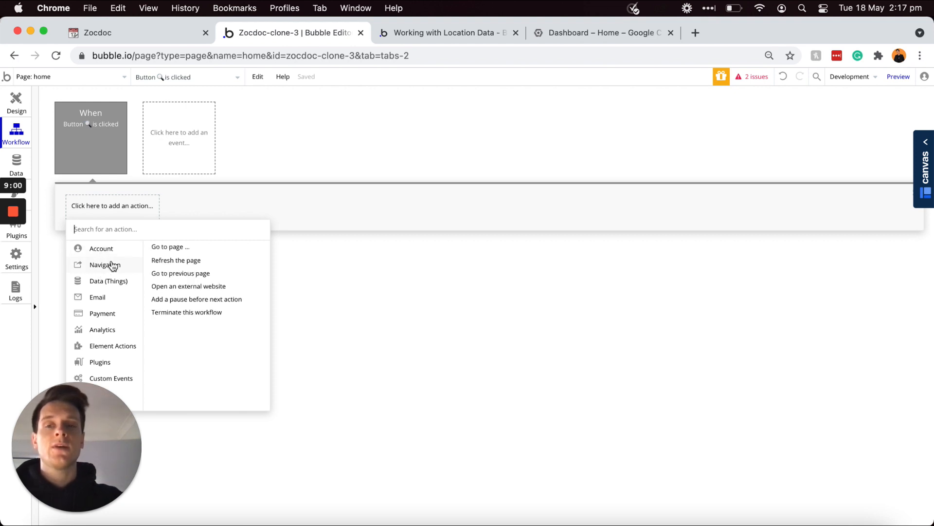
pyautogui.click(178, 252)
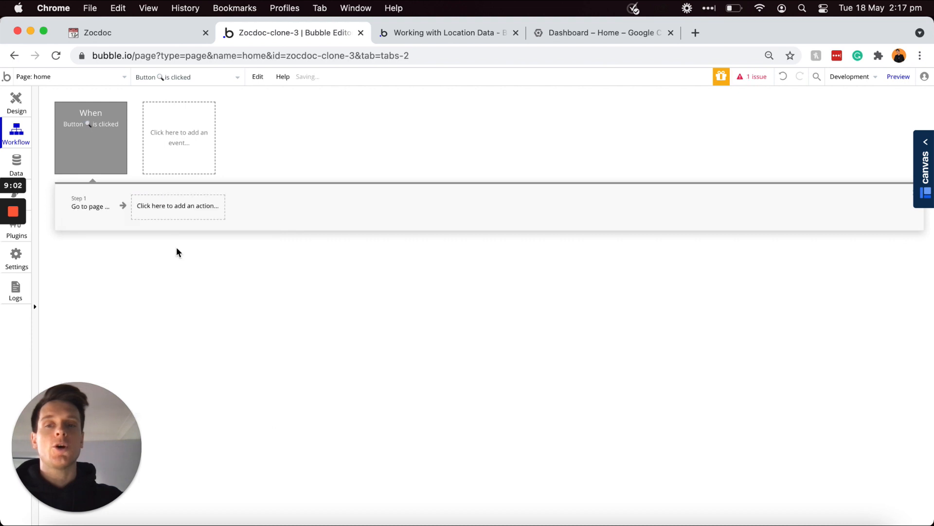
# Step: Create a new search-results page and set it as the action's destination
pyautogui.click(833, 147)
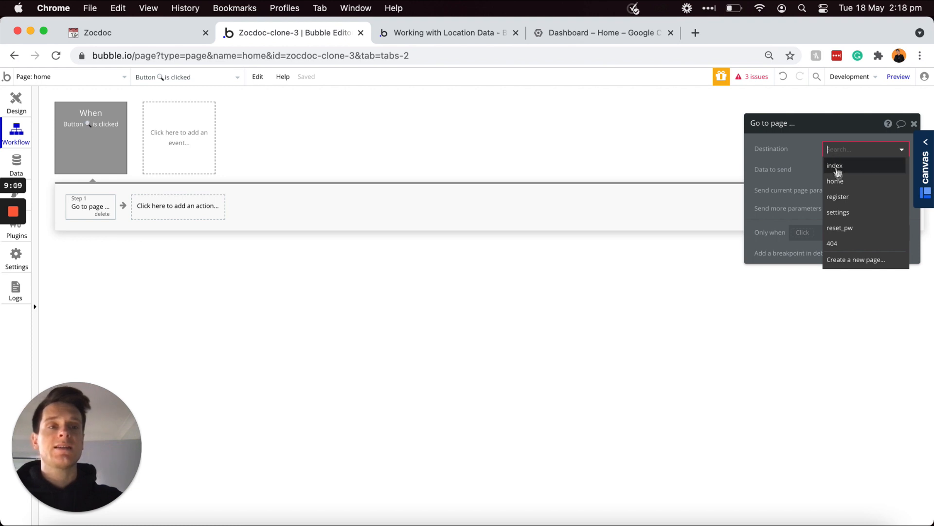
pyautogui.click(845, 260)
pyautogui.write('search-results')
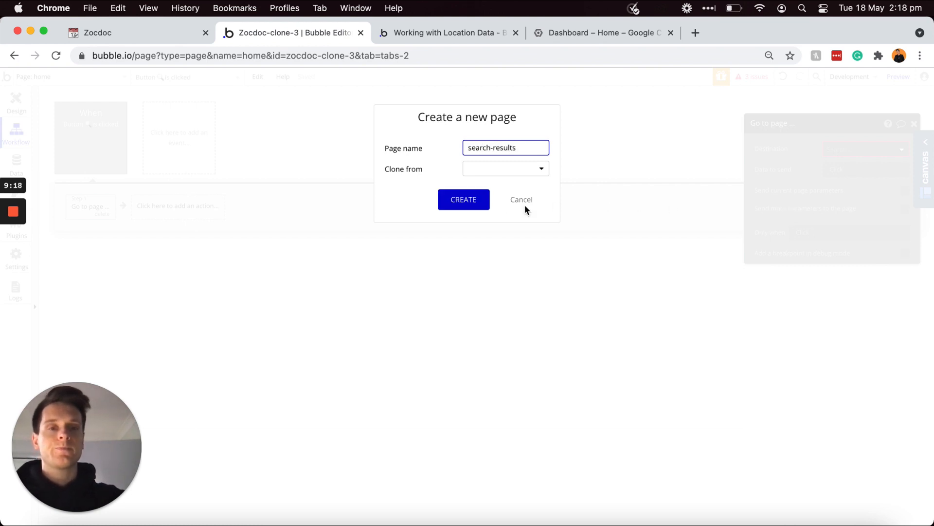
pyautogui.click(464, 201)
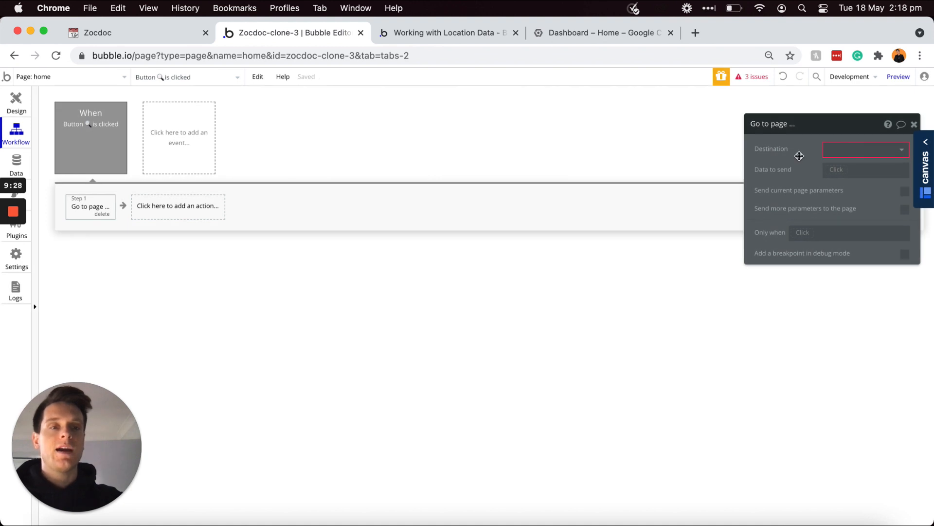
pyautogui.click(838, 154)
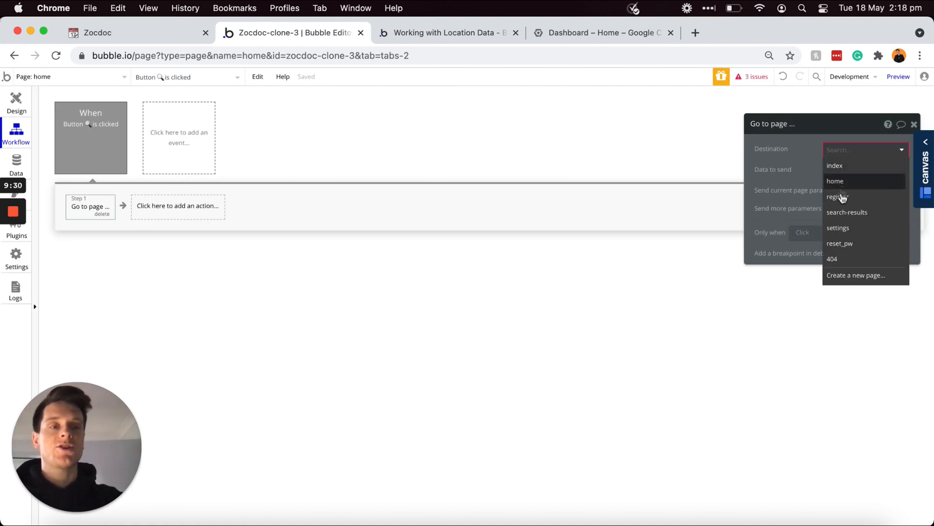
pyautogui.click(850, 214)
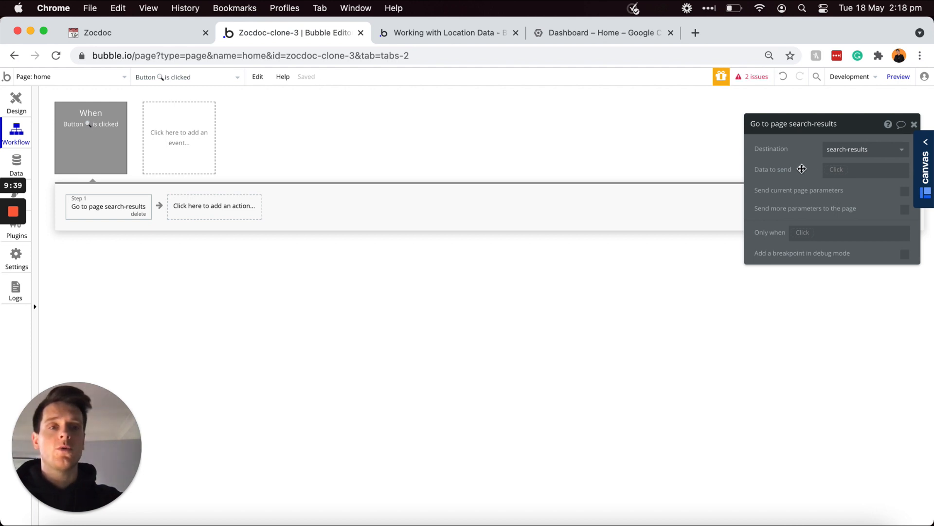
pyautogui.click(16, 101)
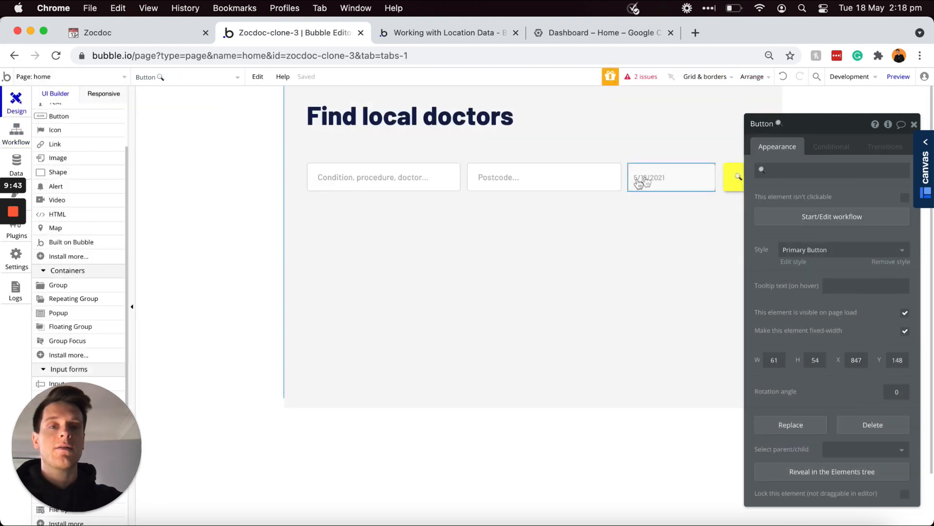
pyautogui.click(17, 134)
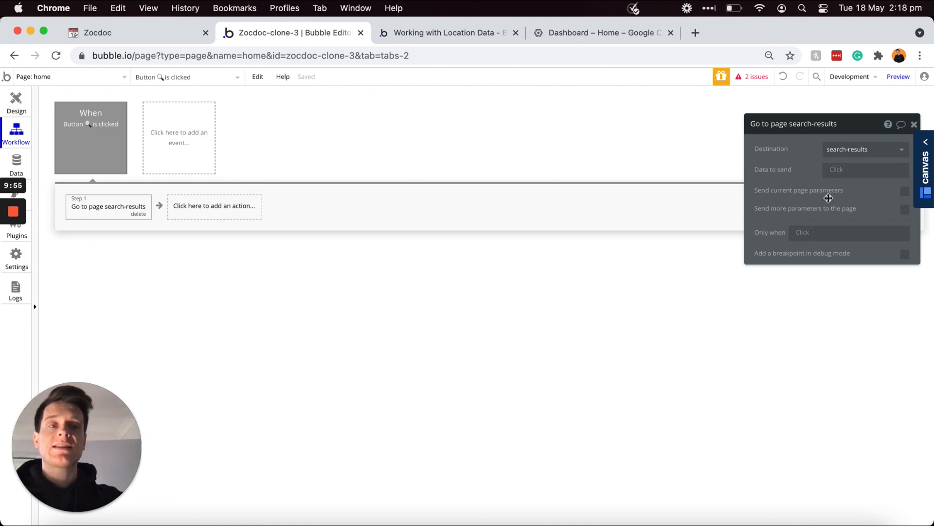
# Step: Send a speciality parameter from SearchBox - Specialities's value and add a location key
pyautogui.click(906, 212)
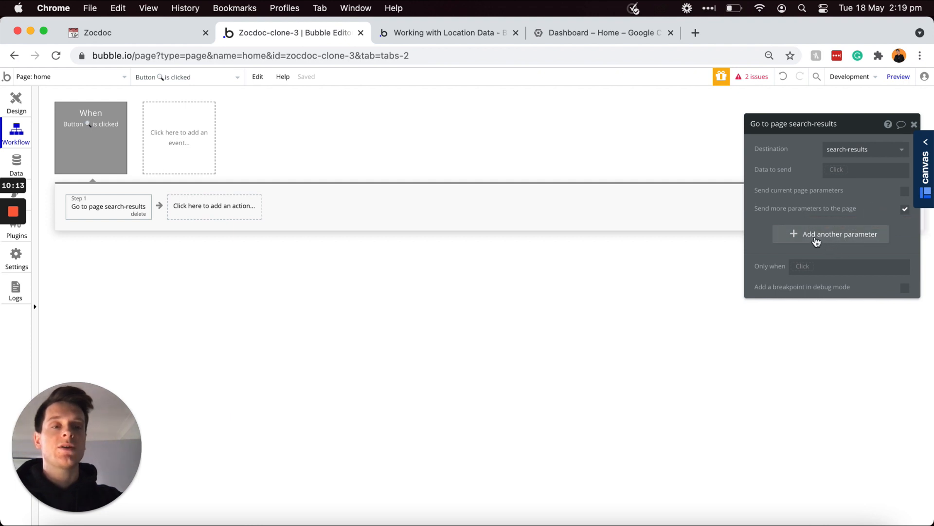
pyautogui.click(805, 235)
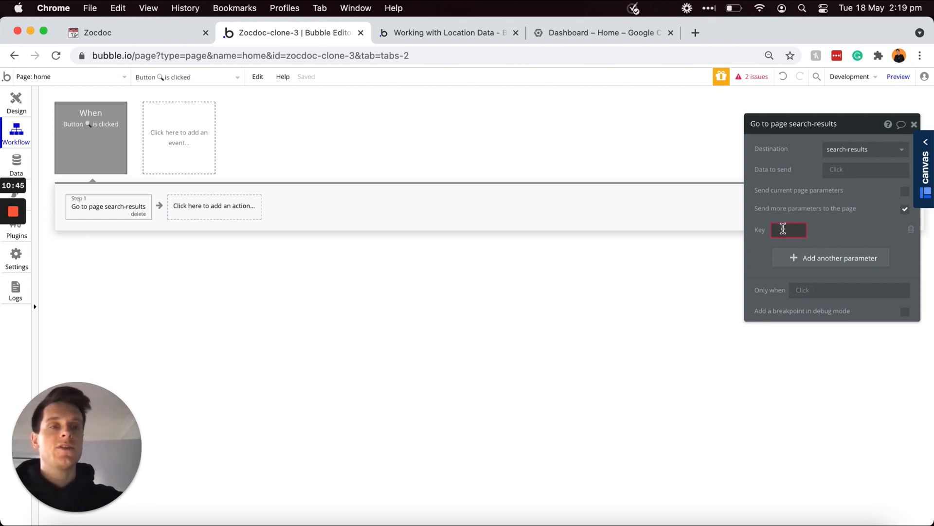
pyautogui.write('sp')
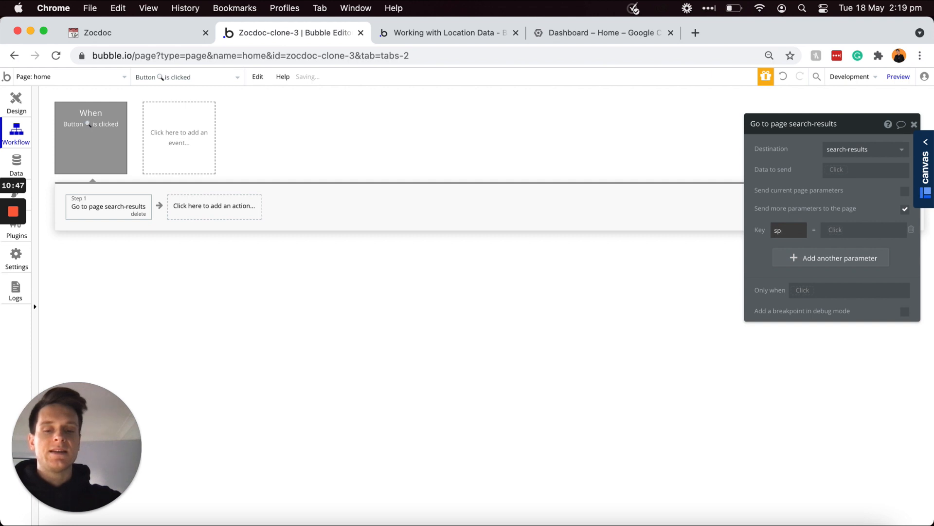
pyautogui.click(832, 230)
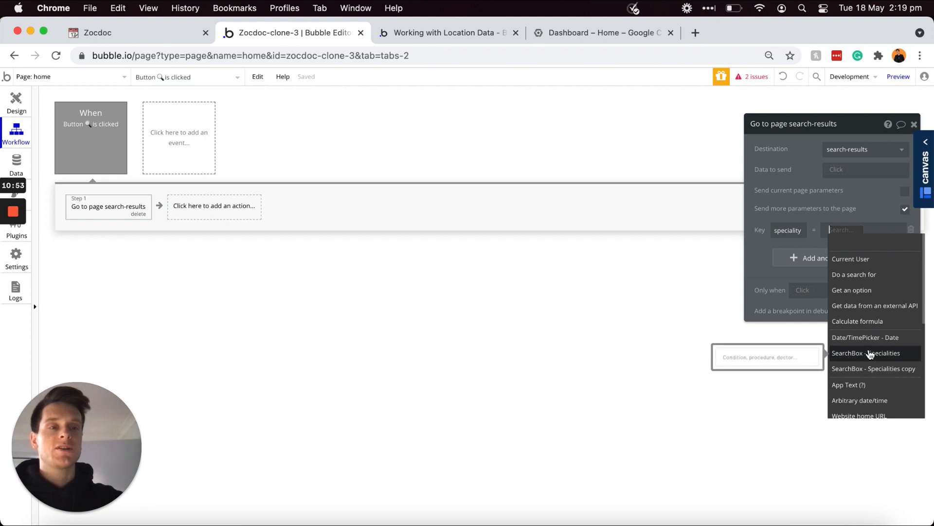
pyautogui.click(870, 354)
pyautogui.click(851, 253)
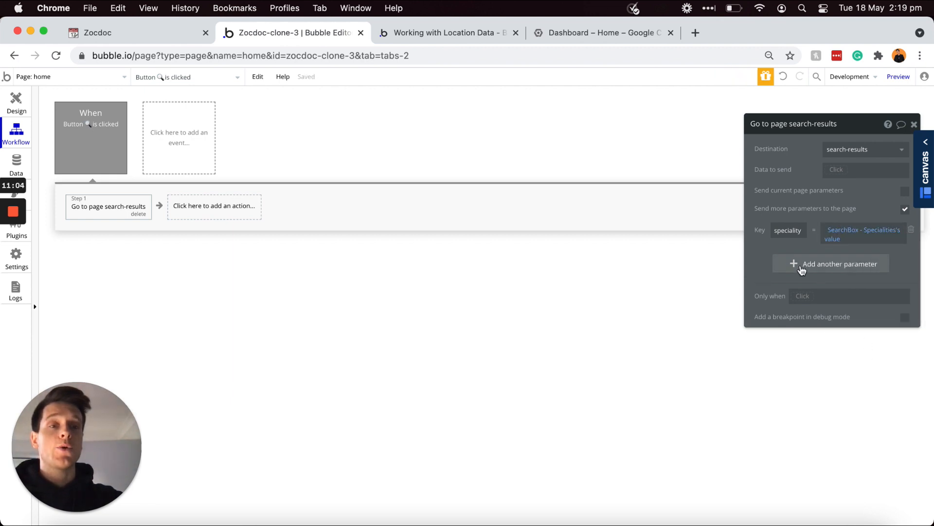
pyautogui.click(801, 268)
pyautogui.write('location')
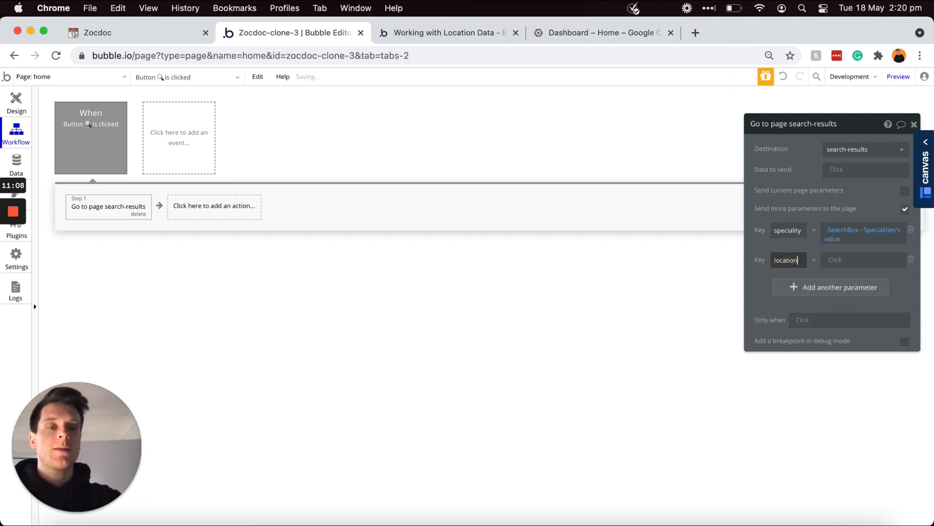
pyautogui.click(834, 261)
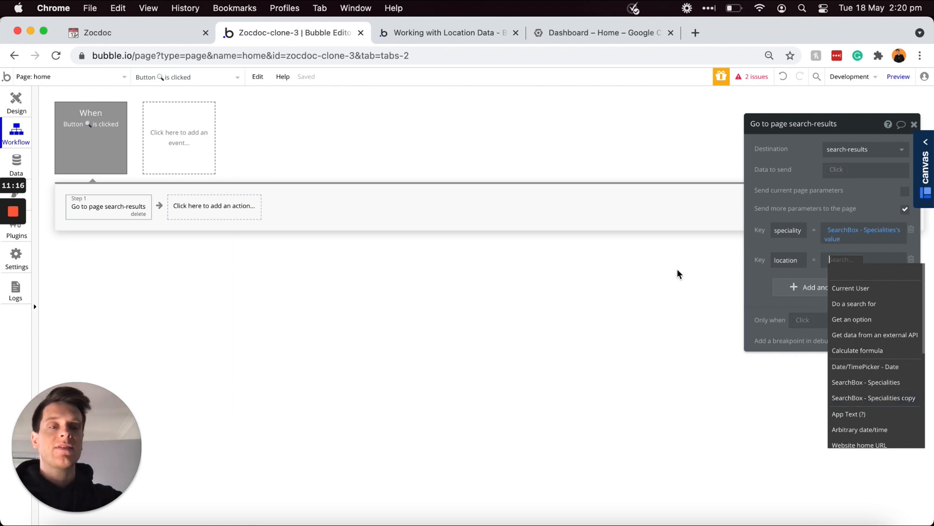
# Step: Rename the Postcode search input to SearchBox - Location
pyautogui.click(11, 107)
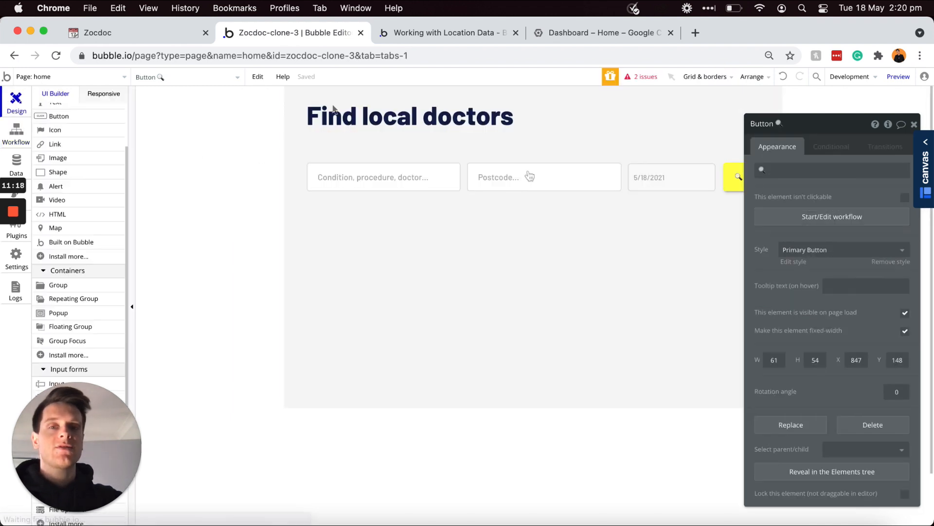
pyautogui.click(555, 190)
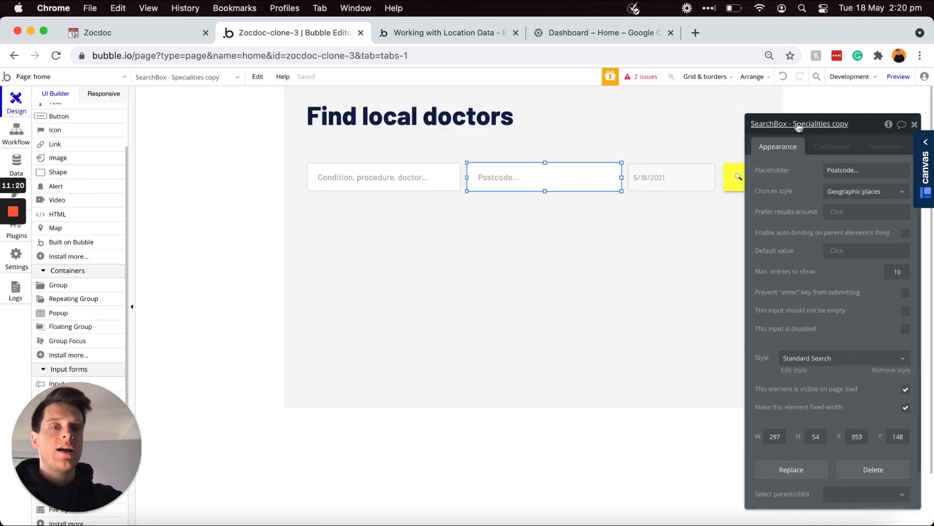
pyautogui.click(822, 124)
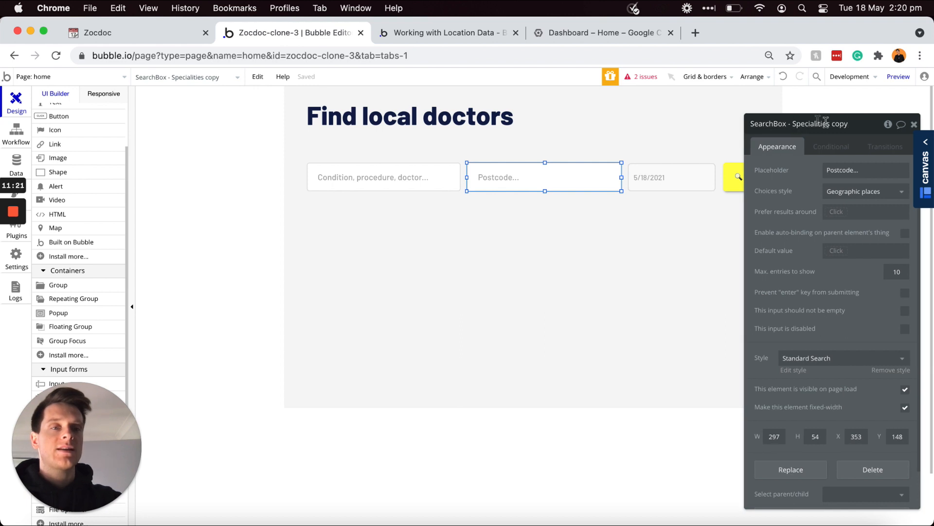
pyautogui.keyDown('shift'); pyautogui.click(794, 122); pyautogui.keyUp('shift')
pyautogui.press('BackSpace')
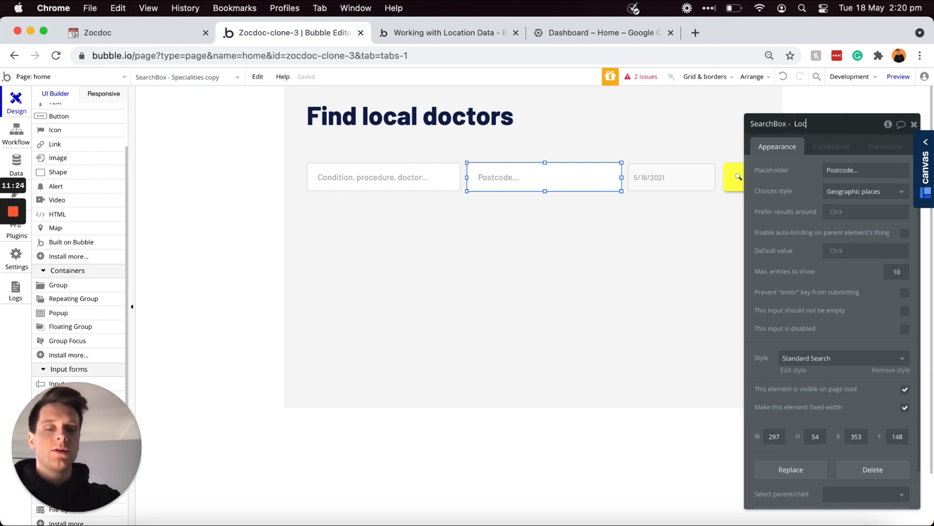
pyautogui.write('Location')
pyautogui.press('Return')
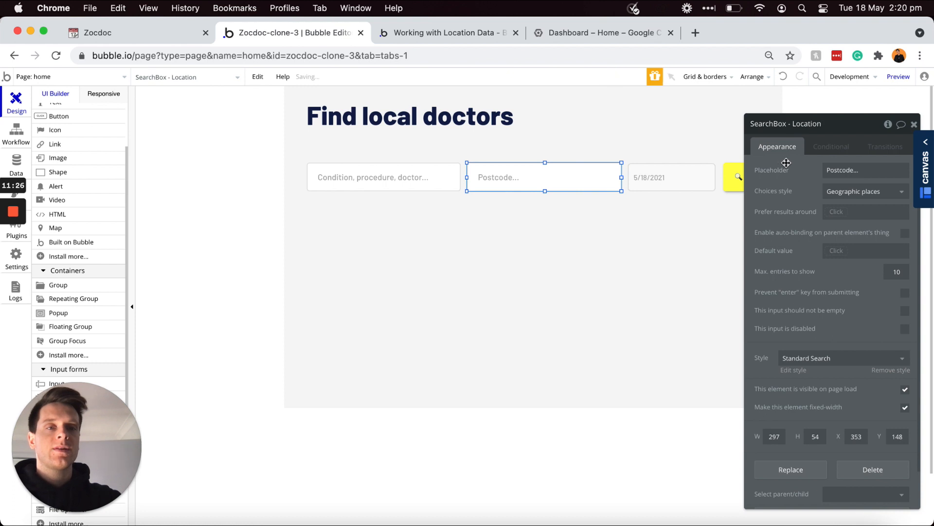
pyautogui.click(16, 132)
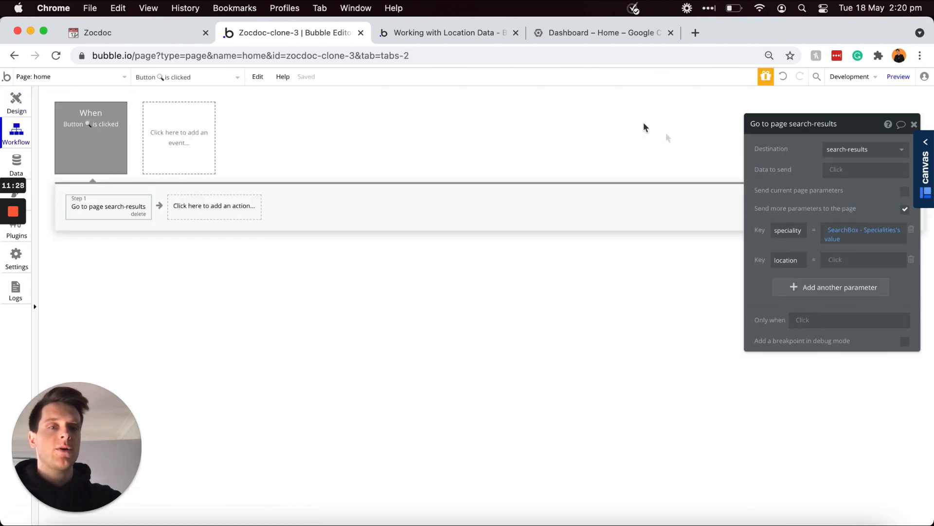
# Step: Set the location parameter to the City extracted from SearchBox - Location's value
pyautogui.click(833, 260)
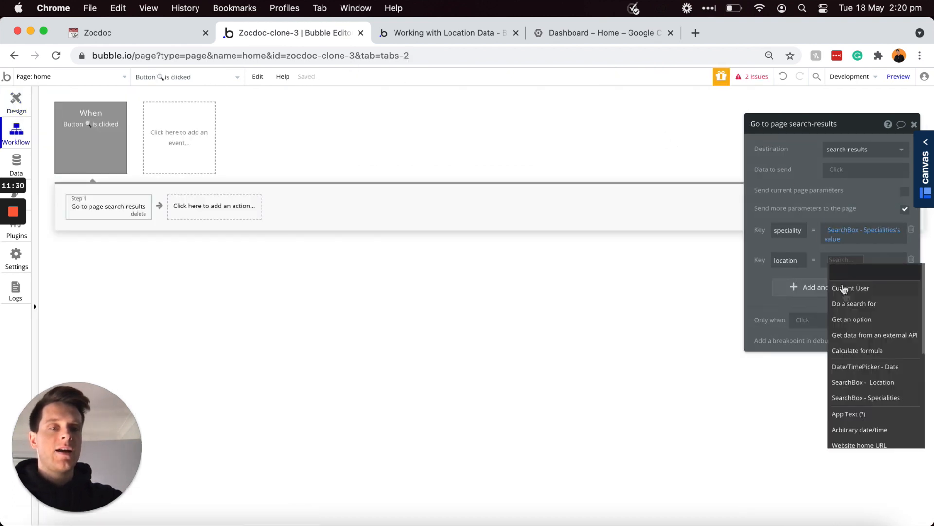
pyautogui.click(874, 383)
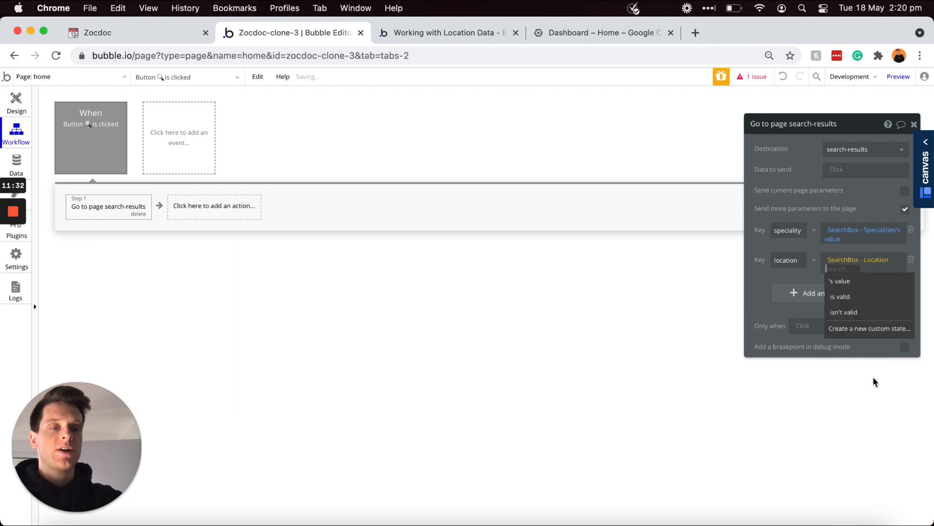
pyautogui.click(843, 282)
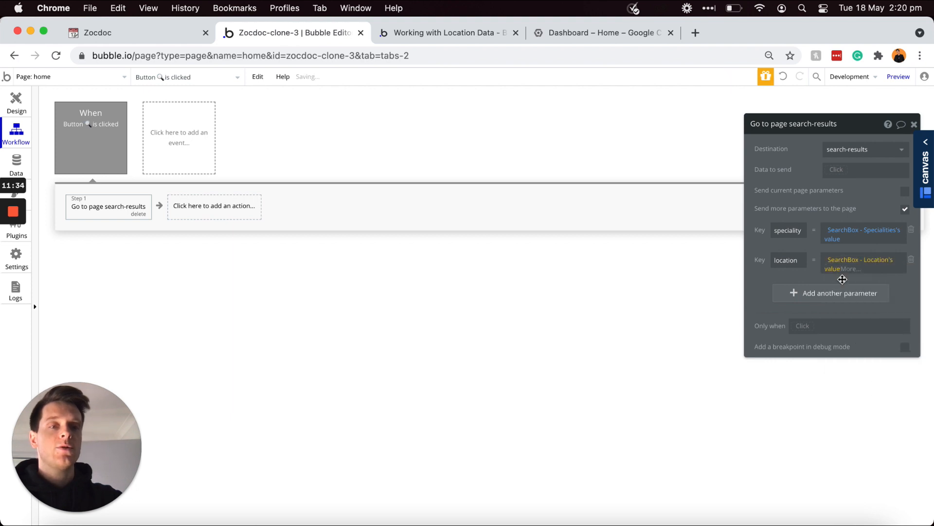
pyautogui.click(850, 268)
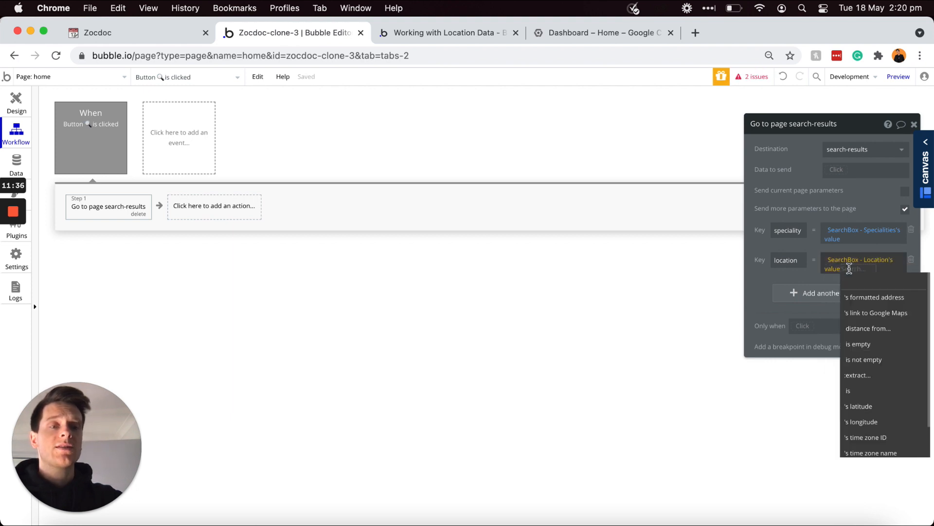
pyautogui.click(858, 375)
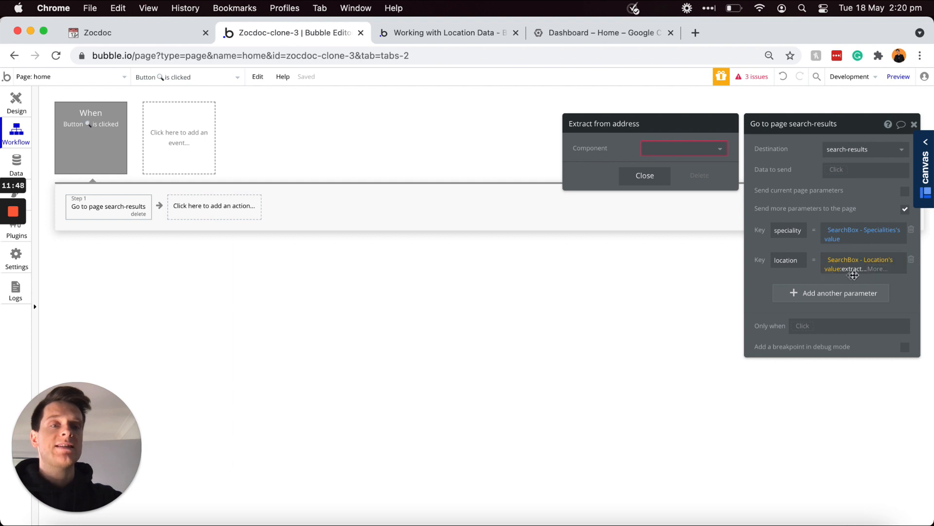
pyautogui.click(720, 151)
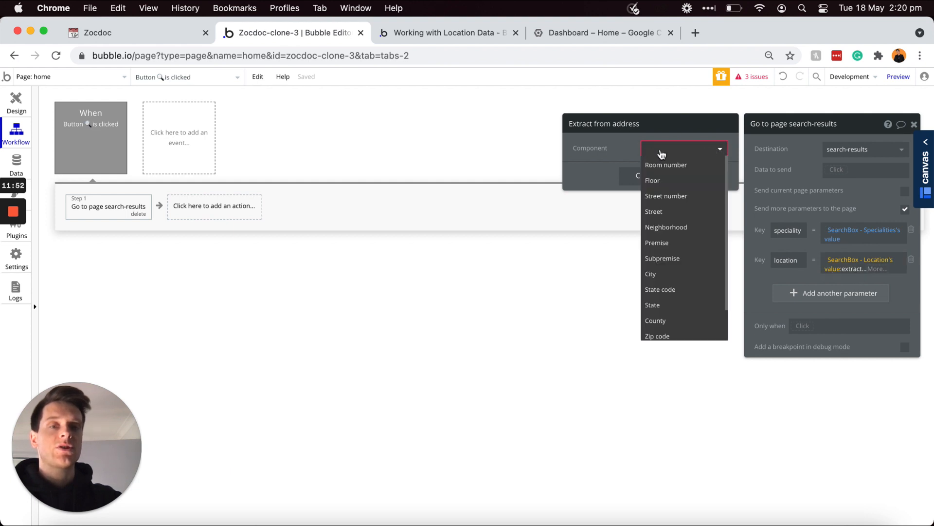
pyautogui.click(653, 278)
pyautogui.click(764, 275)
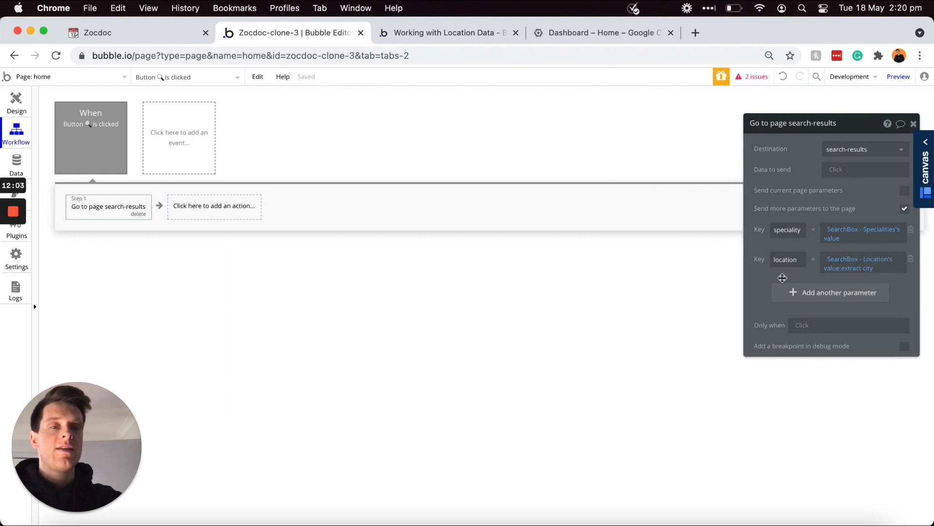
# Step: Add a date parameter carrying Date/TimePicker - Date's value, then show the home page design
pyautogui.click(805, 297)
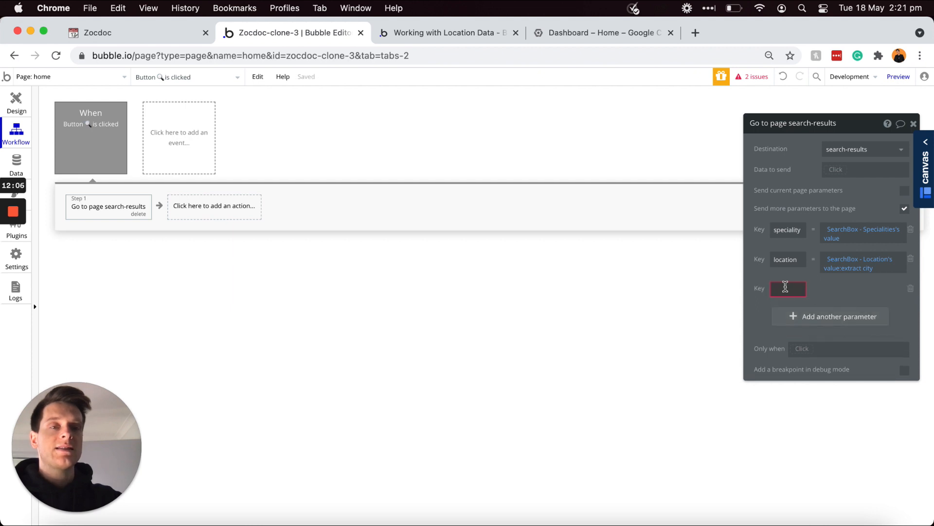
pyautogui.write('date')
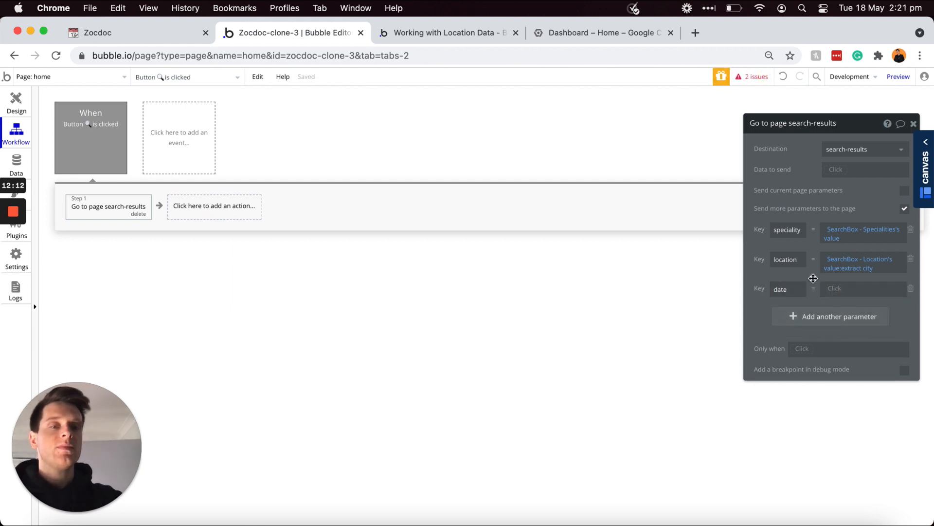
pyautogui.click(826, 286)
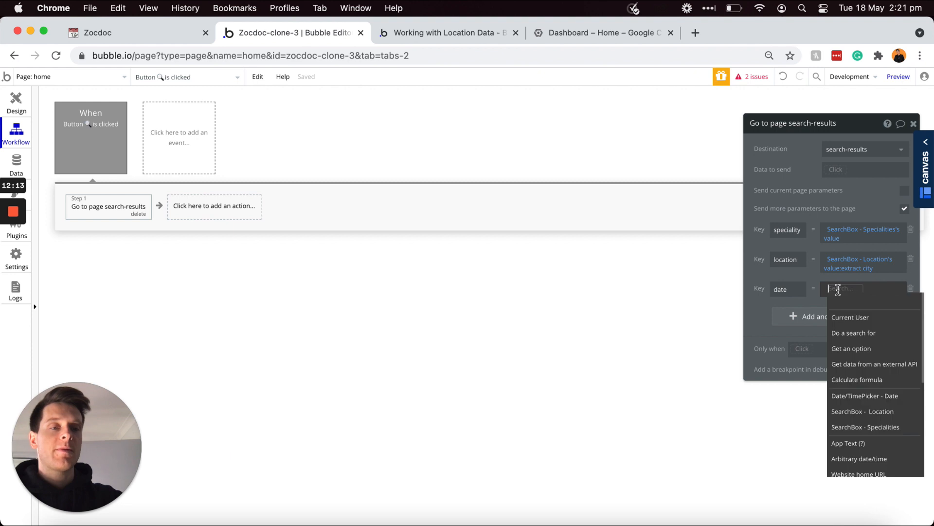
pyautogui.click(856, 399)
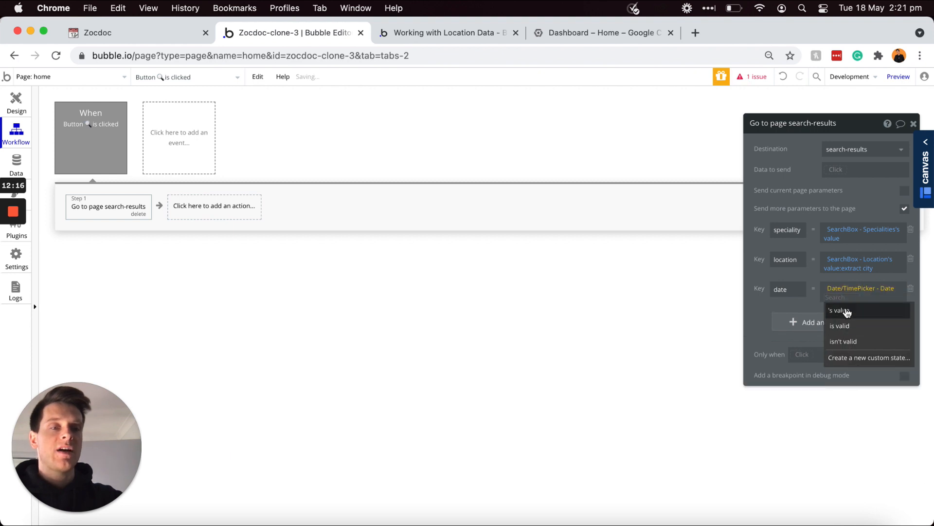
pyautogui.click(847, 308)
pyautogui.click(849, 298)
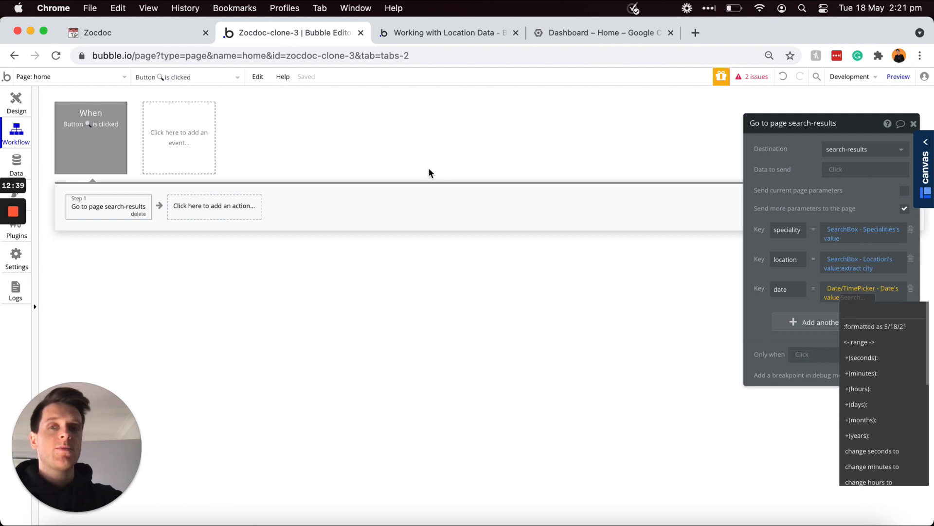
pyautogui.click(18, 105)
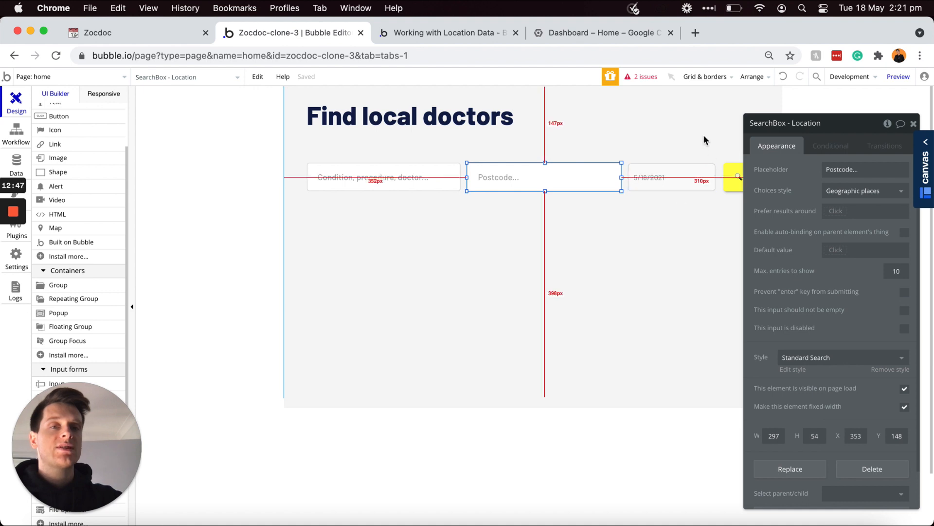
# Step: Select the date picker on the home page, then go back to the search button's workflow
pyautogui.click(684, 176)
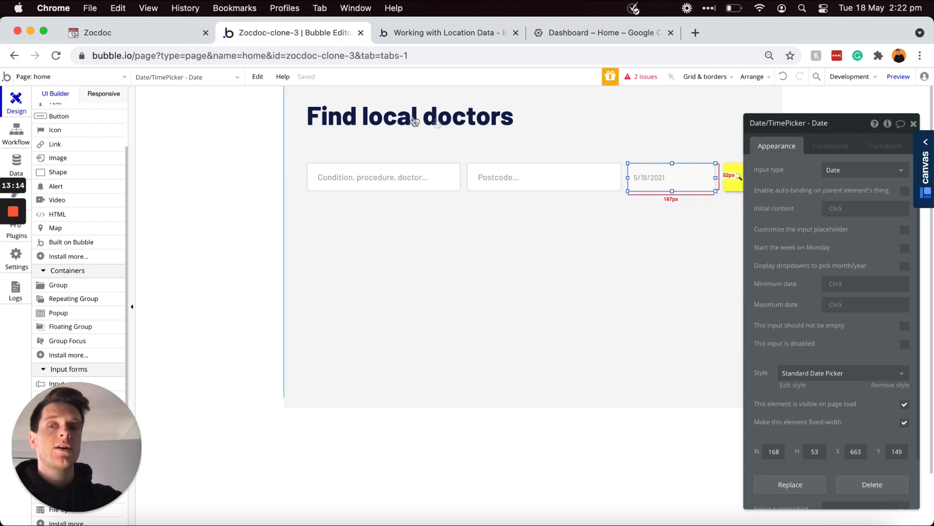
pyautogui.click(14, 138)
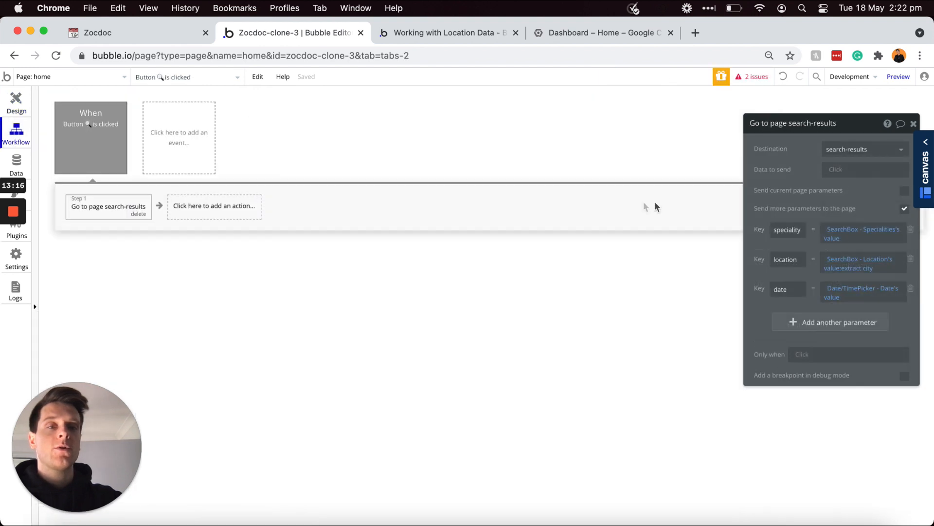
# Step: Apply ':rounded down to' with Component day to the date parameter's picker value
pyautogui.click(830, 297)
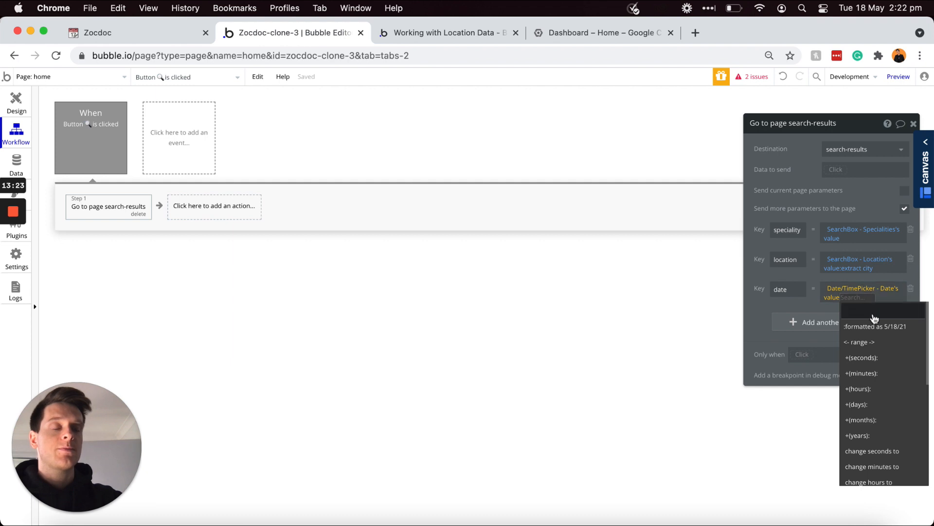
pyautogui.scroll(-2, 876, 335)
pyautogui.scroll(-5, 876, 334)
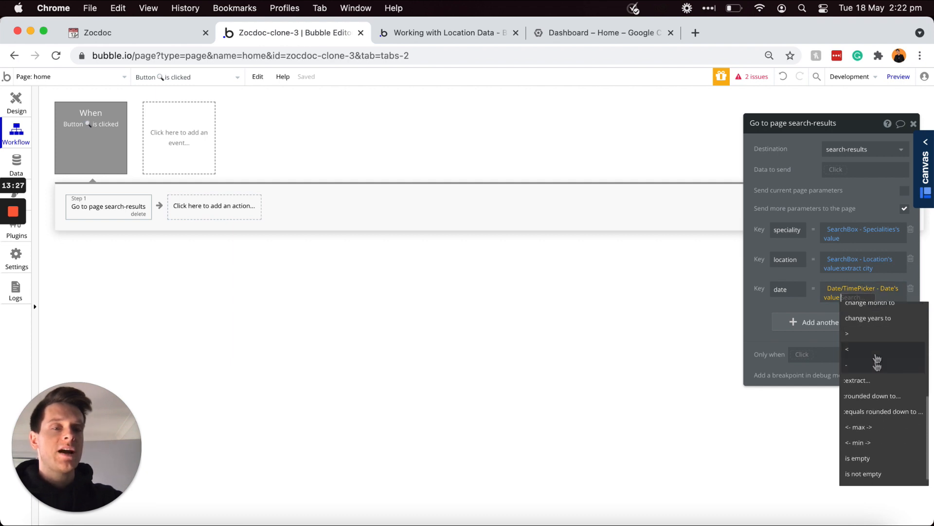
pyautogui.click(875, 396)
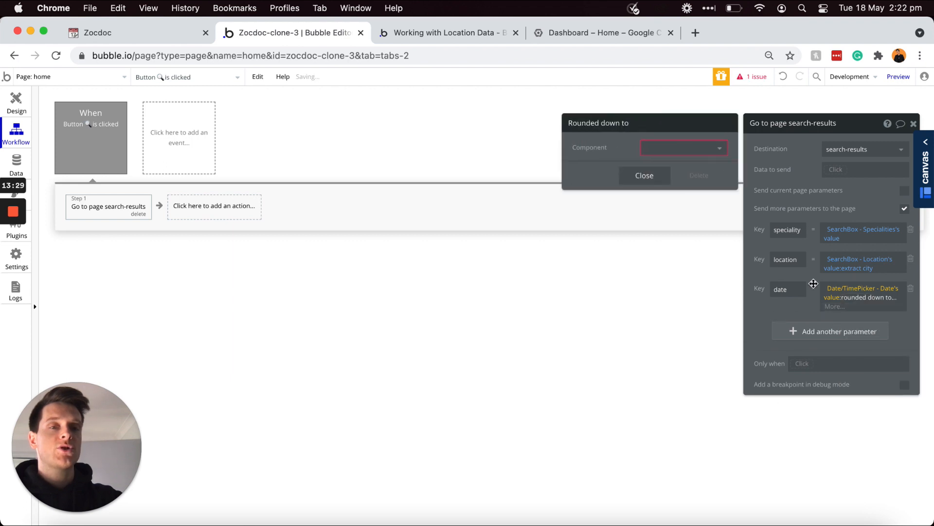
pyautogui.click(702, 152)
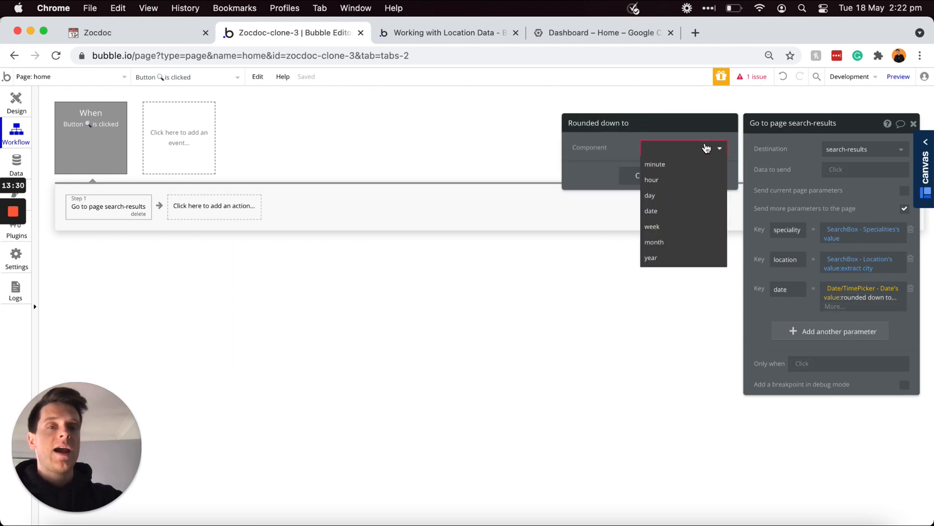
pyautogui.click(667, 199)
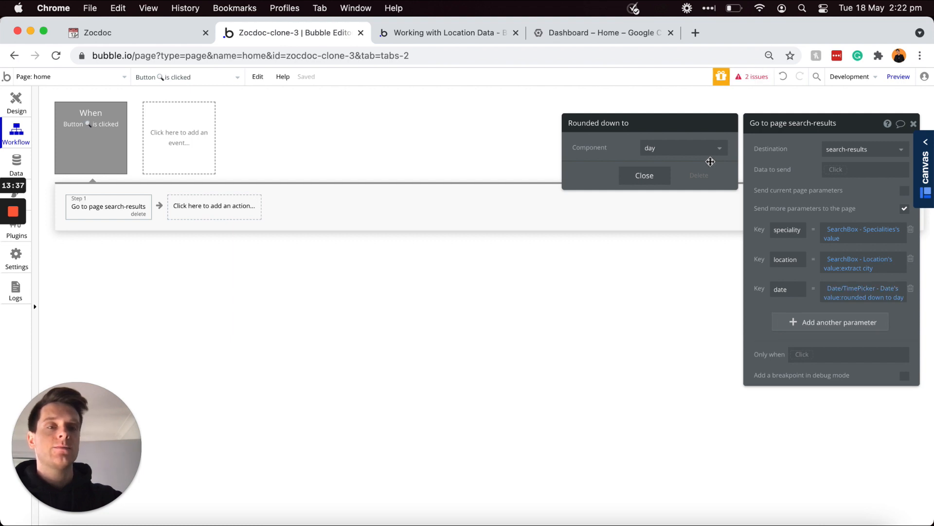
pyautogui.click(787, 276)
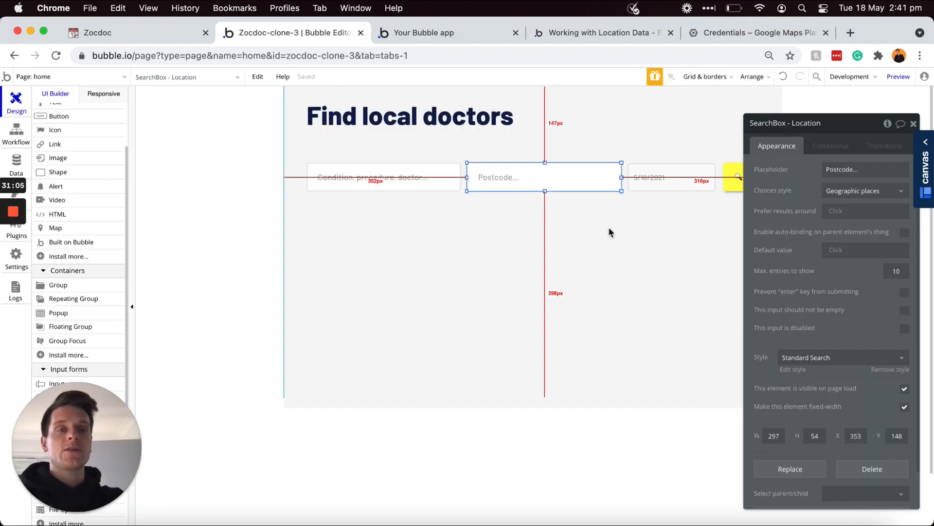
# Step: In the app preview, choose Eye doctor as speciality and San Francisco, CA 94102 as location
pyautogui.click(898, 78)
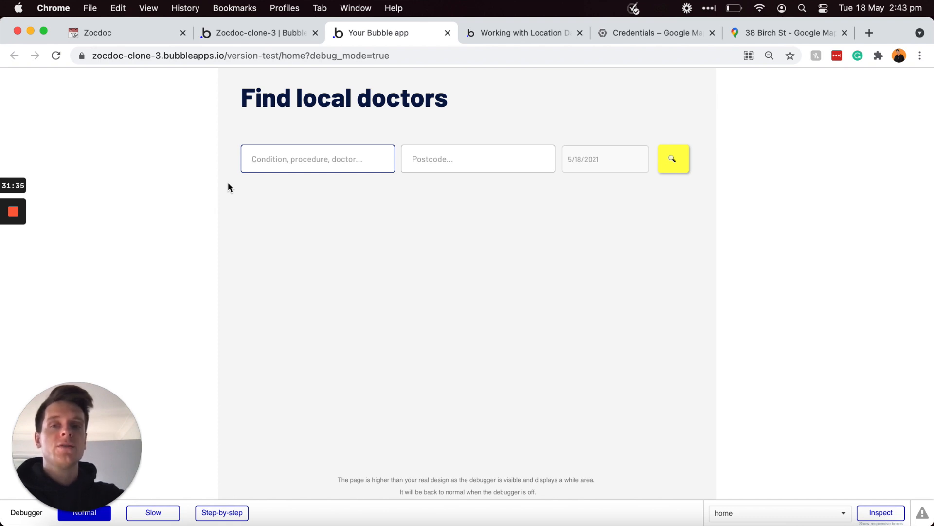
pyautogui.write('ey')
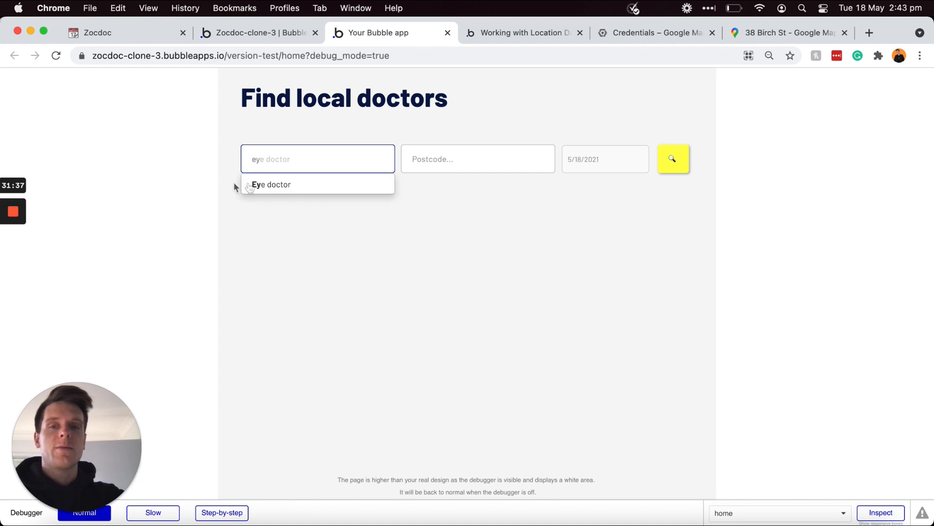
pyautogui.click(290, 186)
pyautogui.click(438, 157)
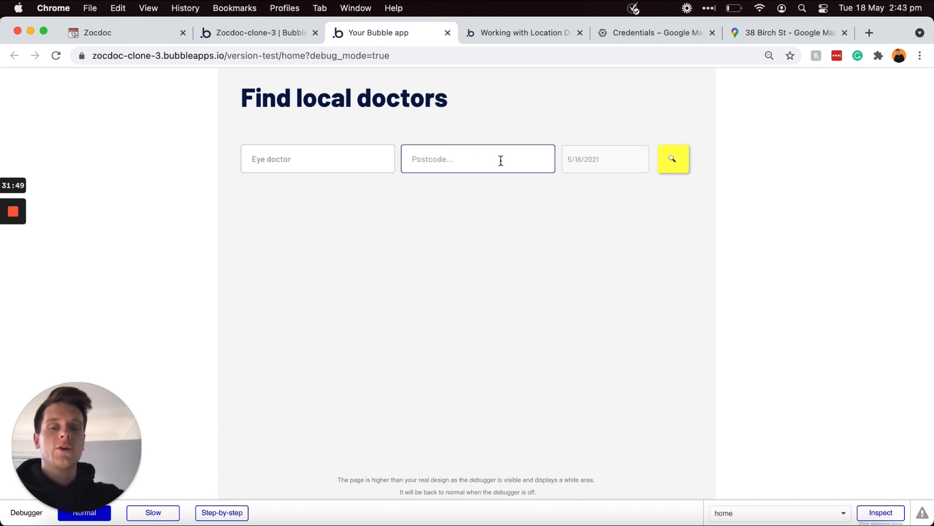
pyautogui.write('94102')
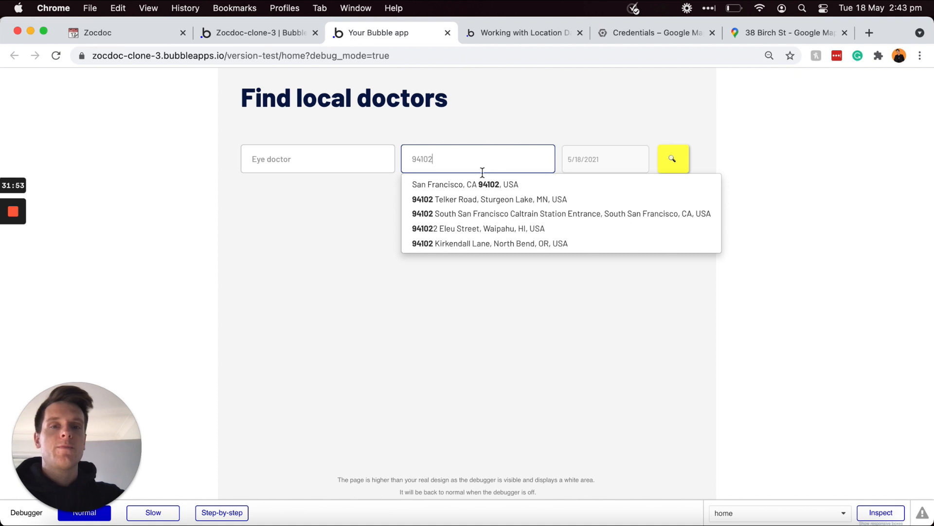
pyautogui.click(467, 187)
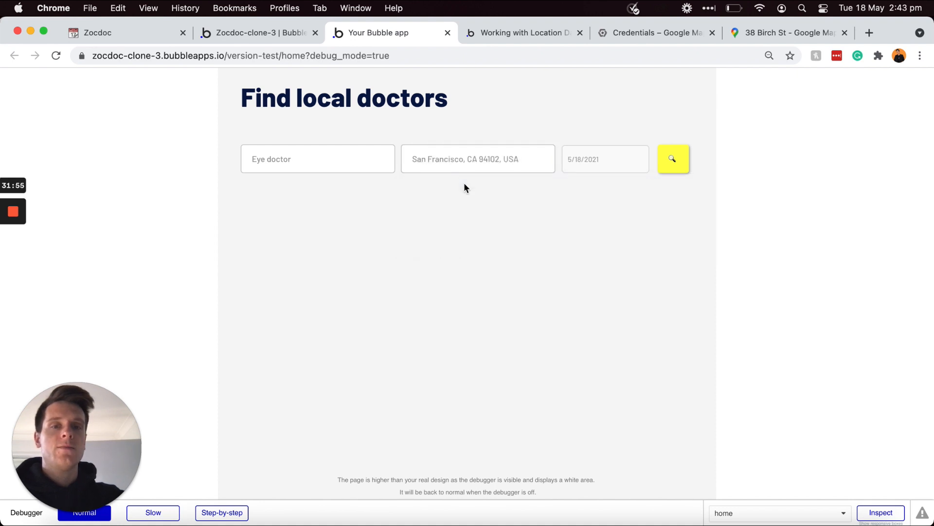
# Step: Set the date to May 20, 2021 and run the search to reach search-results
pyautogui.click(600, 168)
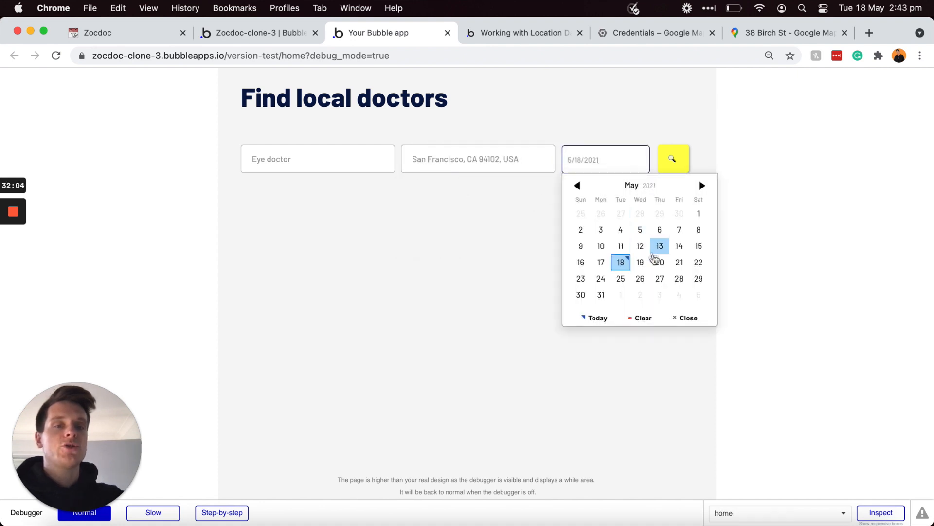
pyautogui.click(660, 262)
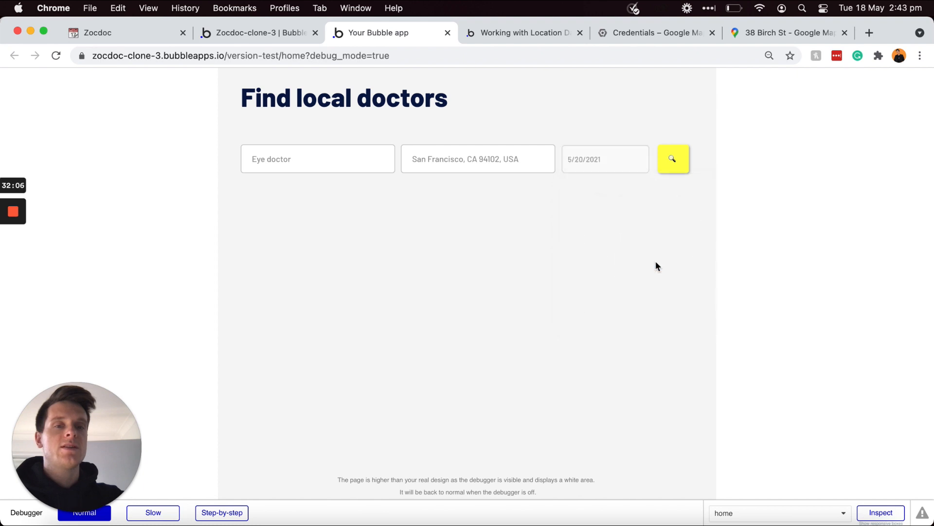
pyautogui.click(672, 164)
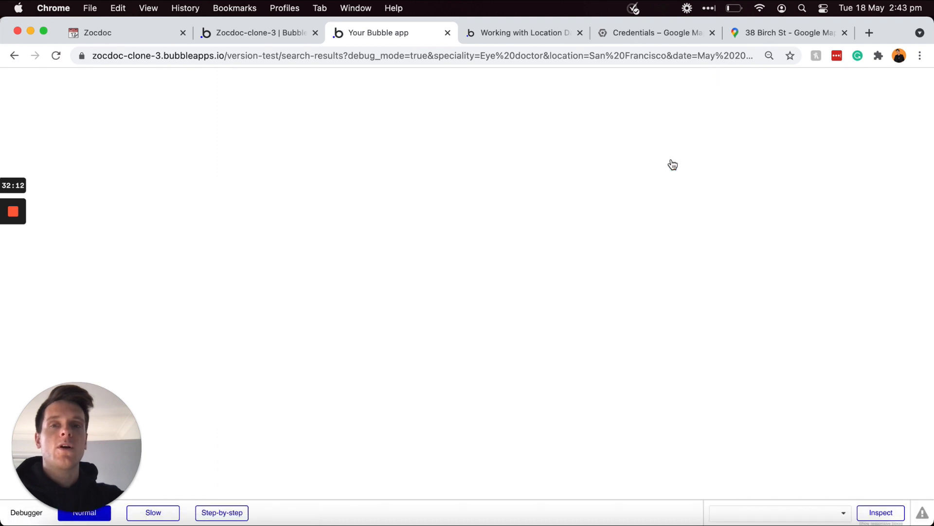
pyautogui.click(287, 54)
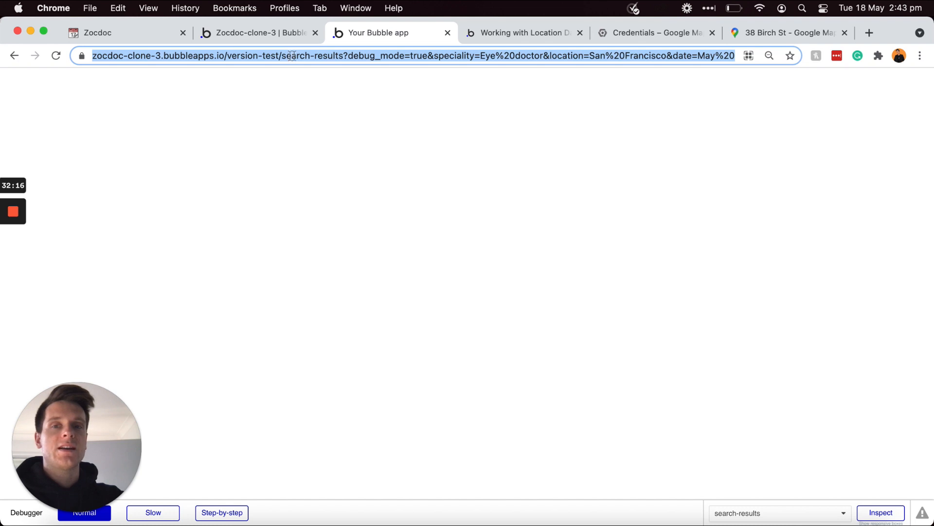
pyautogui.click(471, 57)
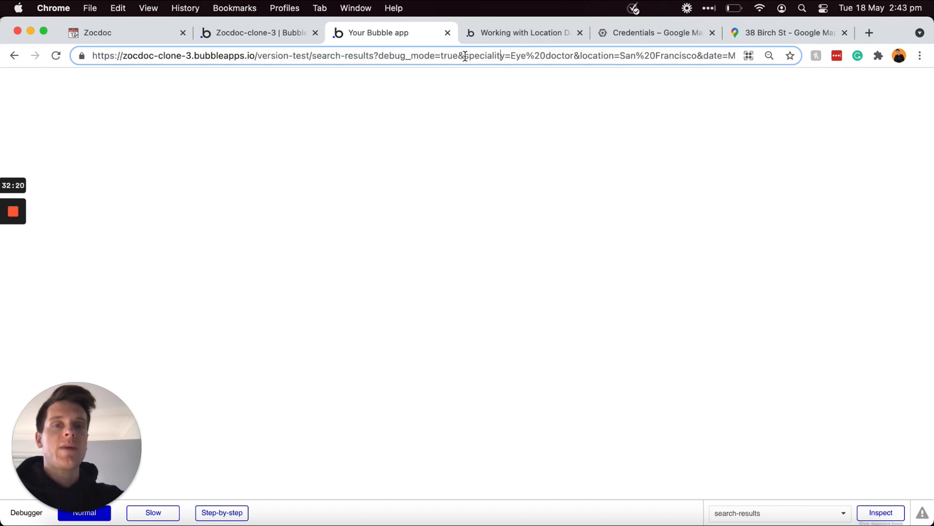
pyautogui.moveTo(465, 57); pyautogui.dragTo(697, 56)
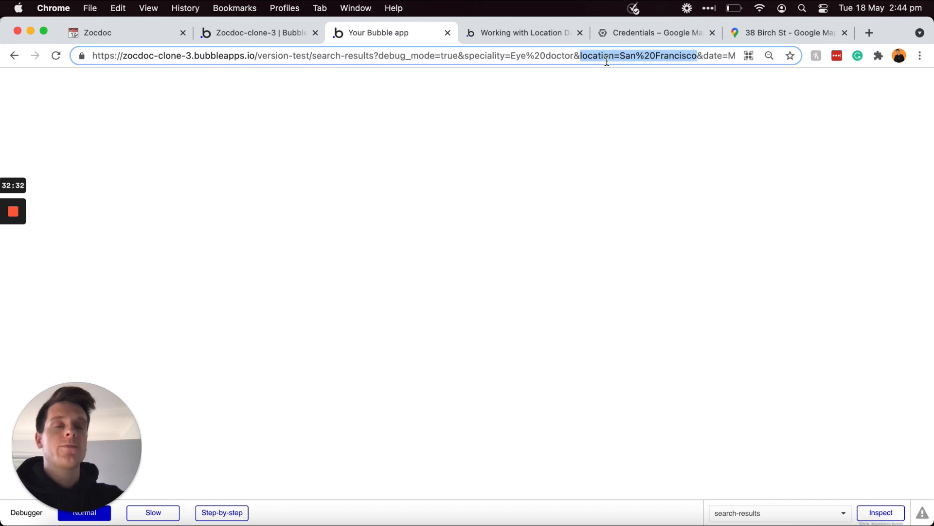
pyautogui.click(708, 54)
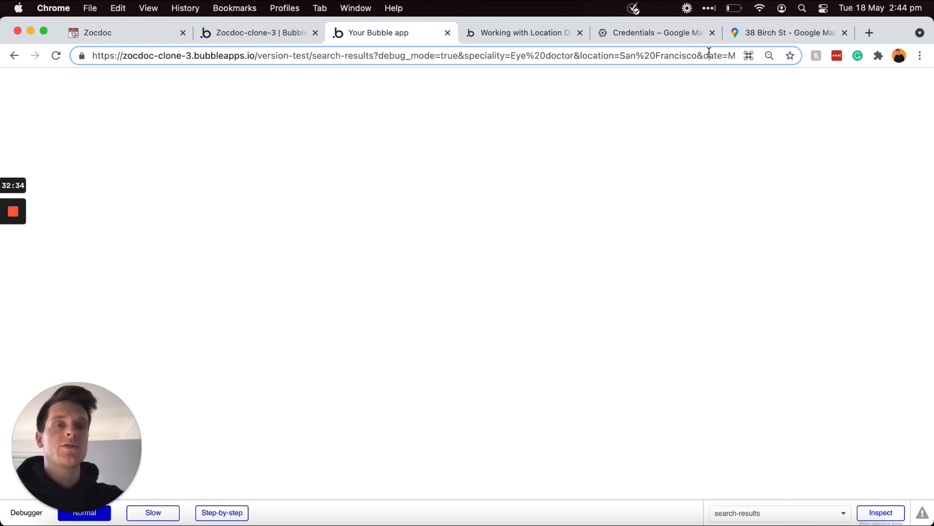
pyautogui.moveTo(705, 53); pyautogui.dragTo(731, 54)
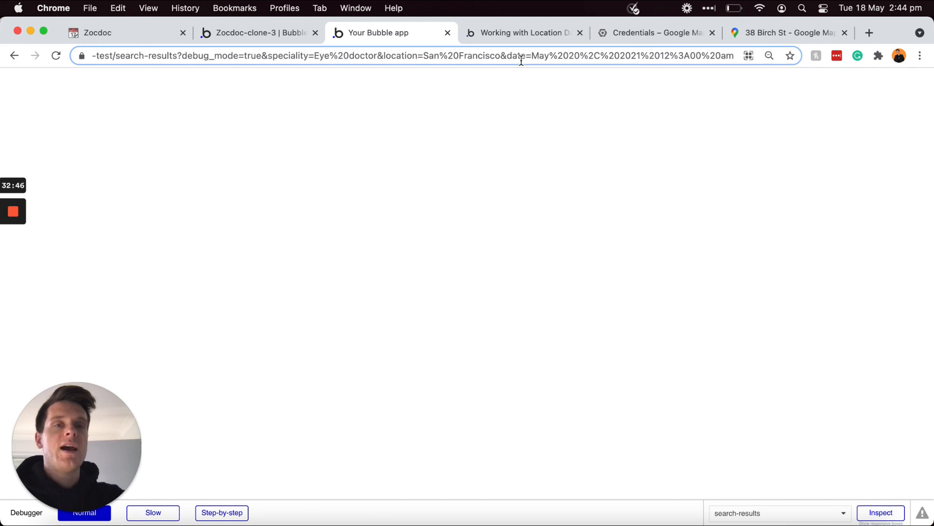
pyautogui.moveTo(507, 56); pyautogui.dragTo(552, 52)
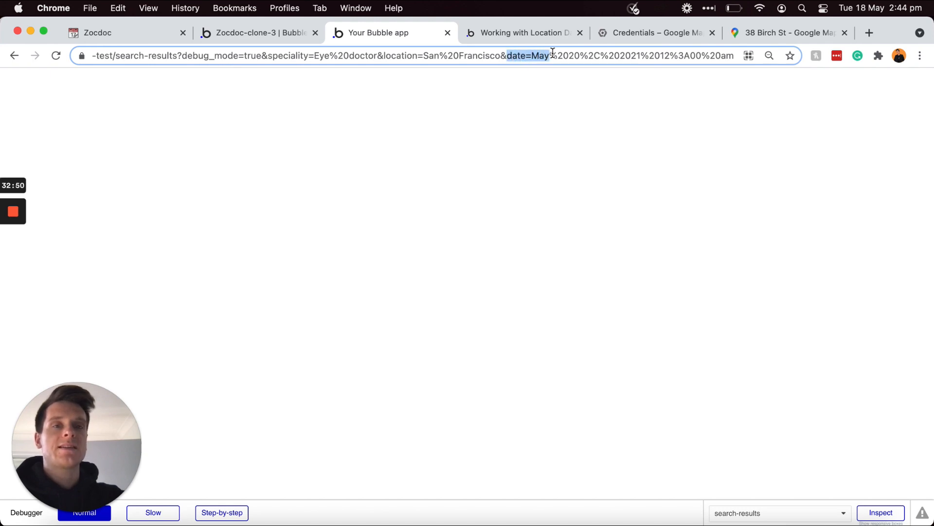